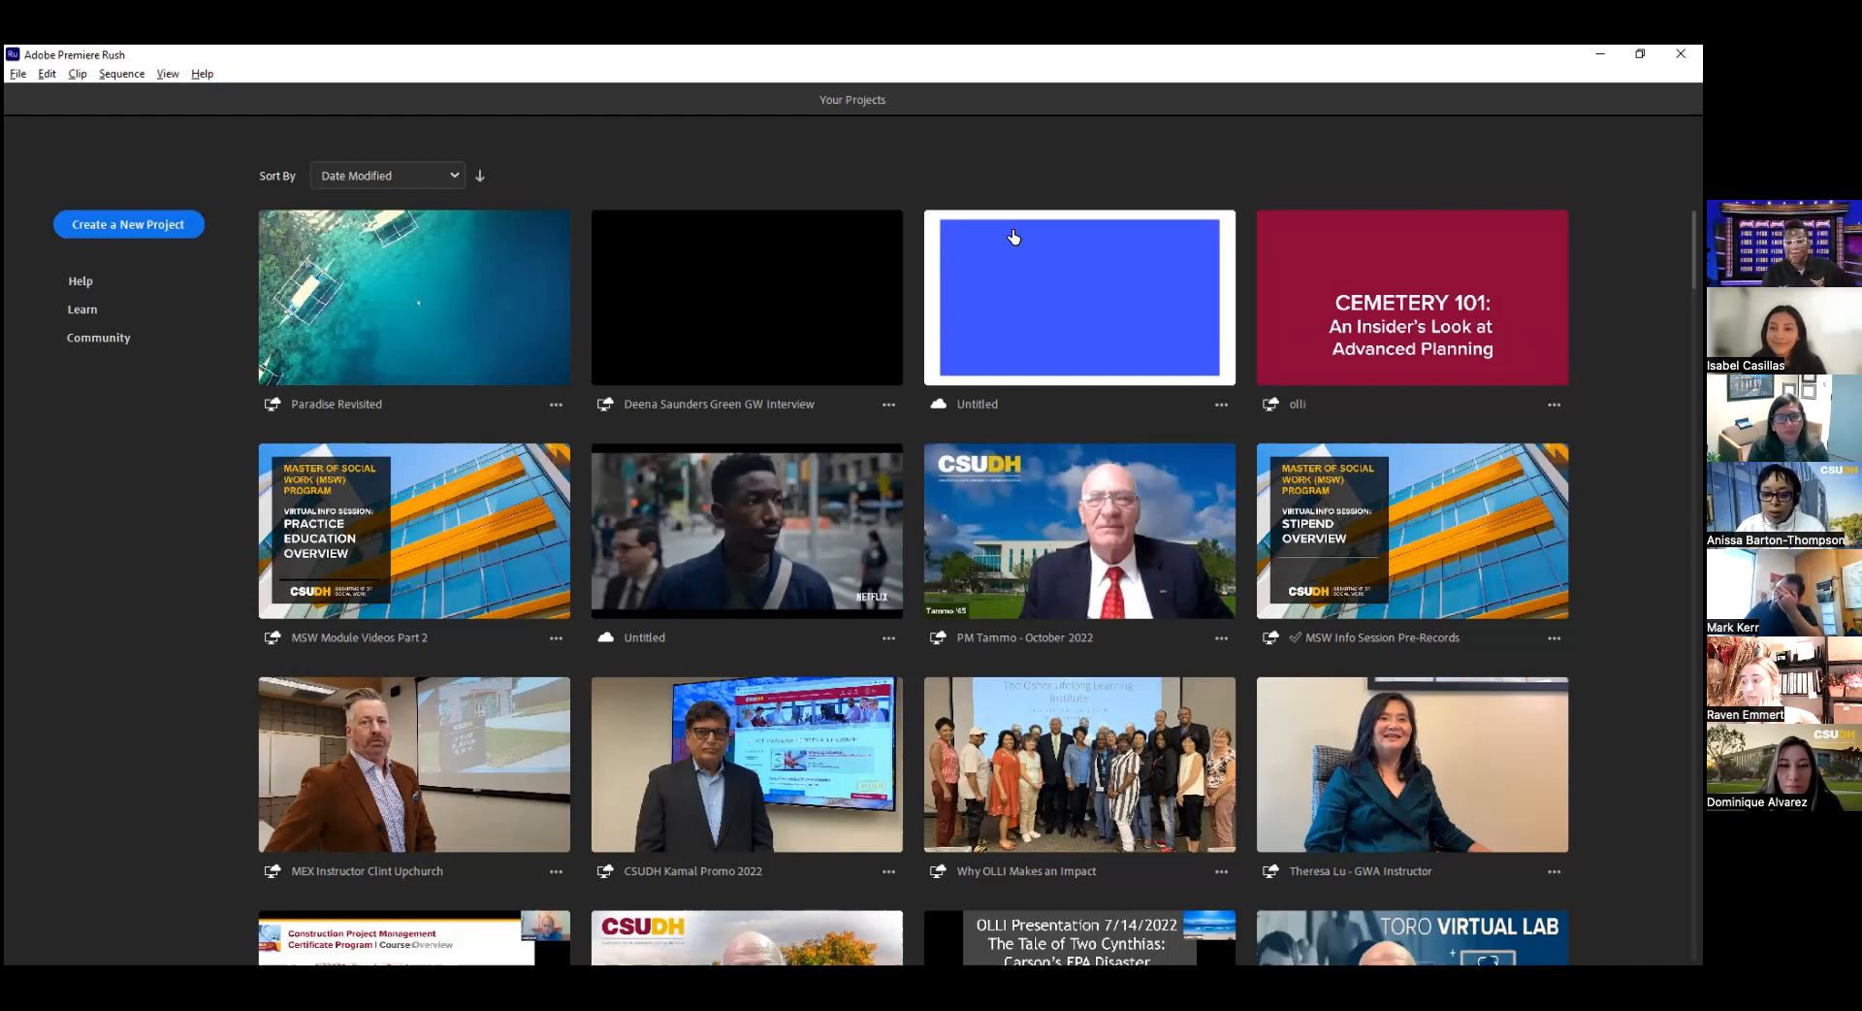
Browse the gallery of existing video projects down through the older ones and back to the newest.
scroll(1134, 491, down, 3)
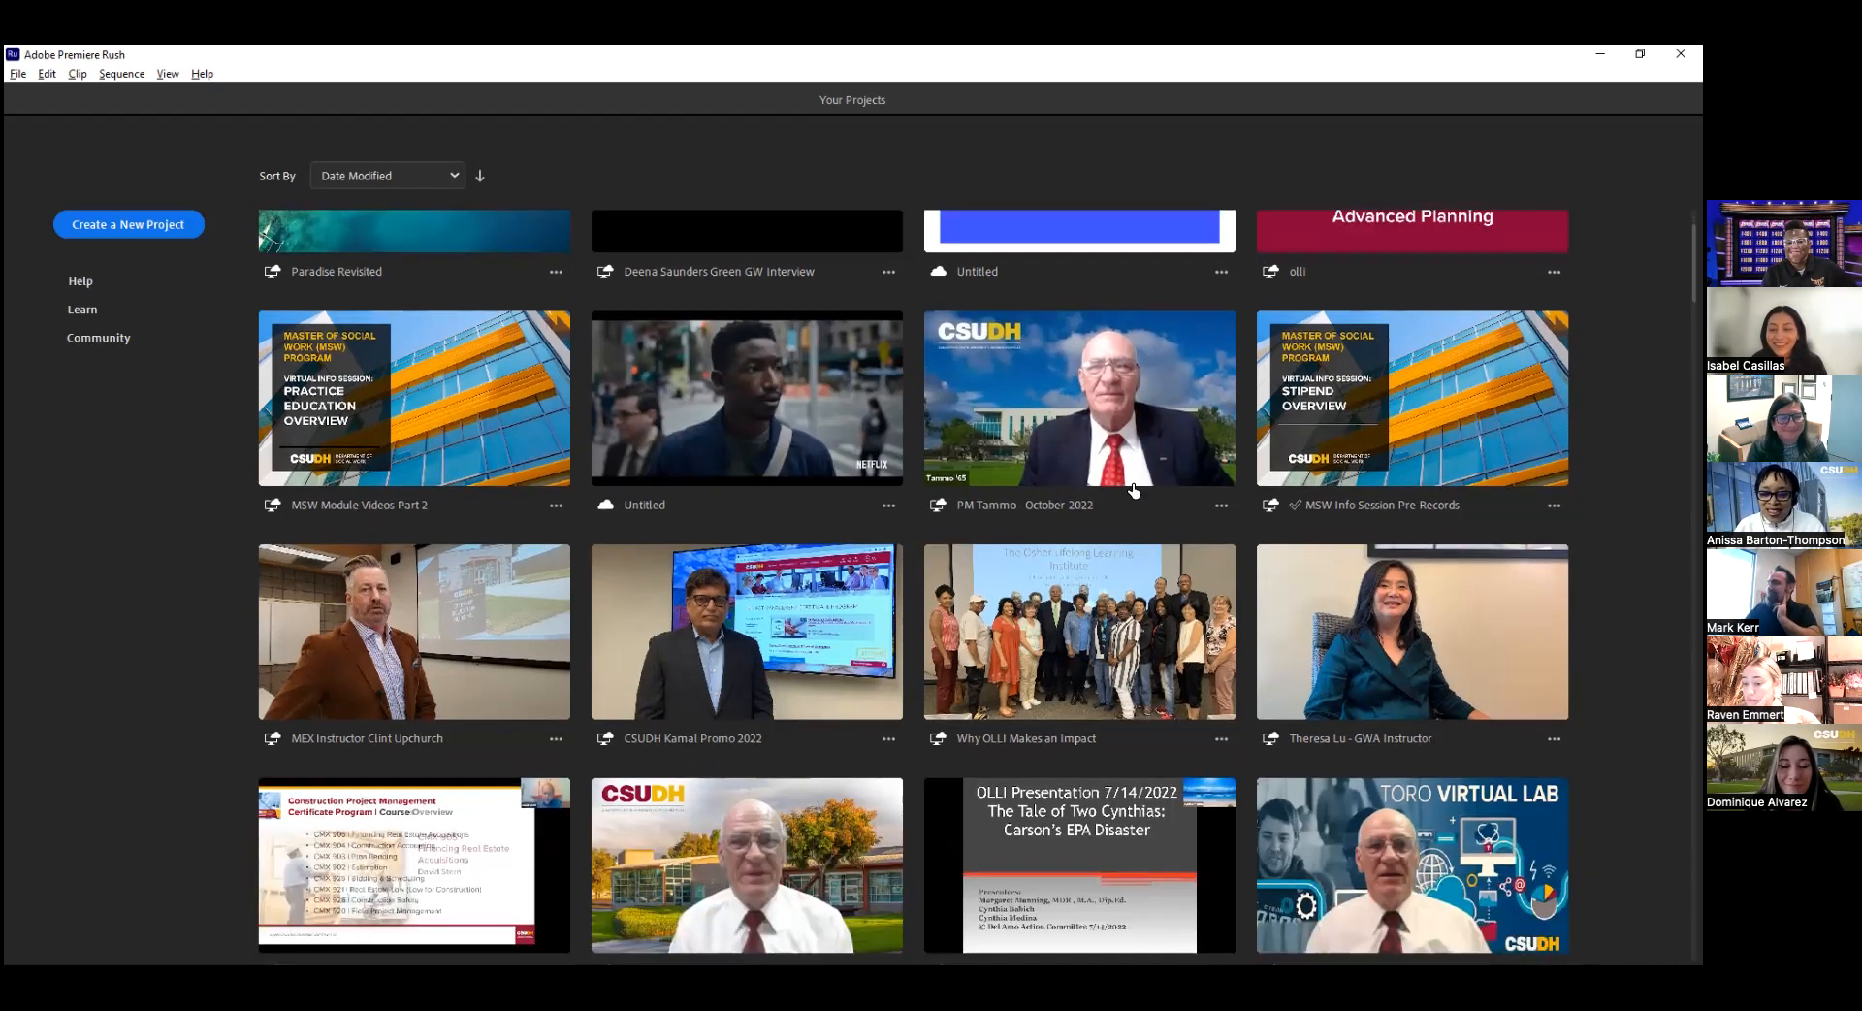
scroll(1134, 491, down, 8)
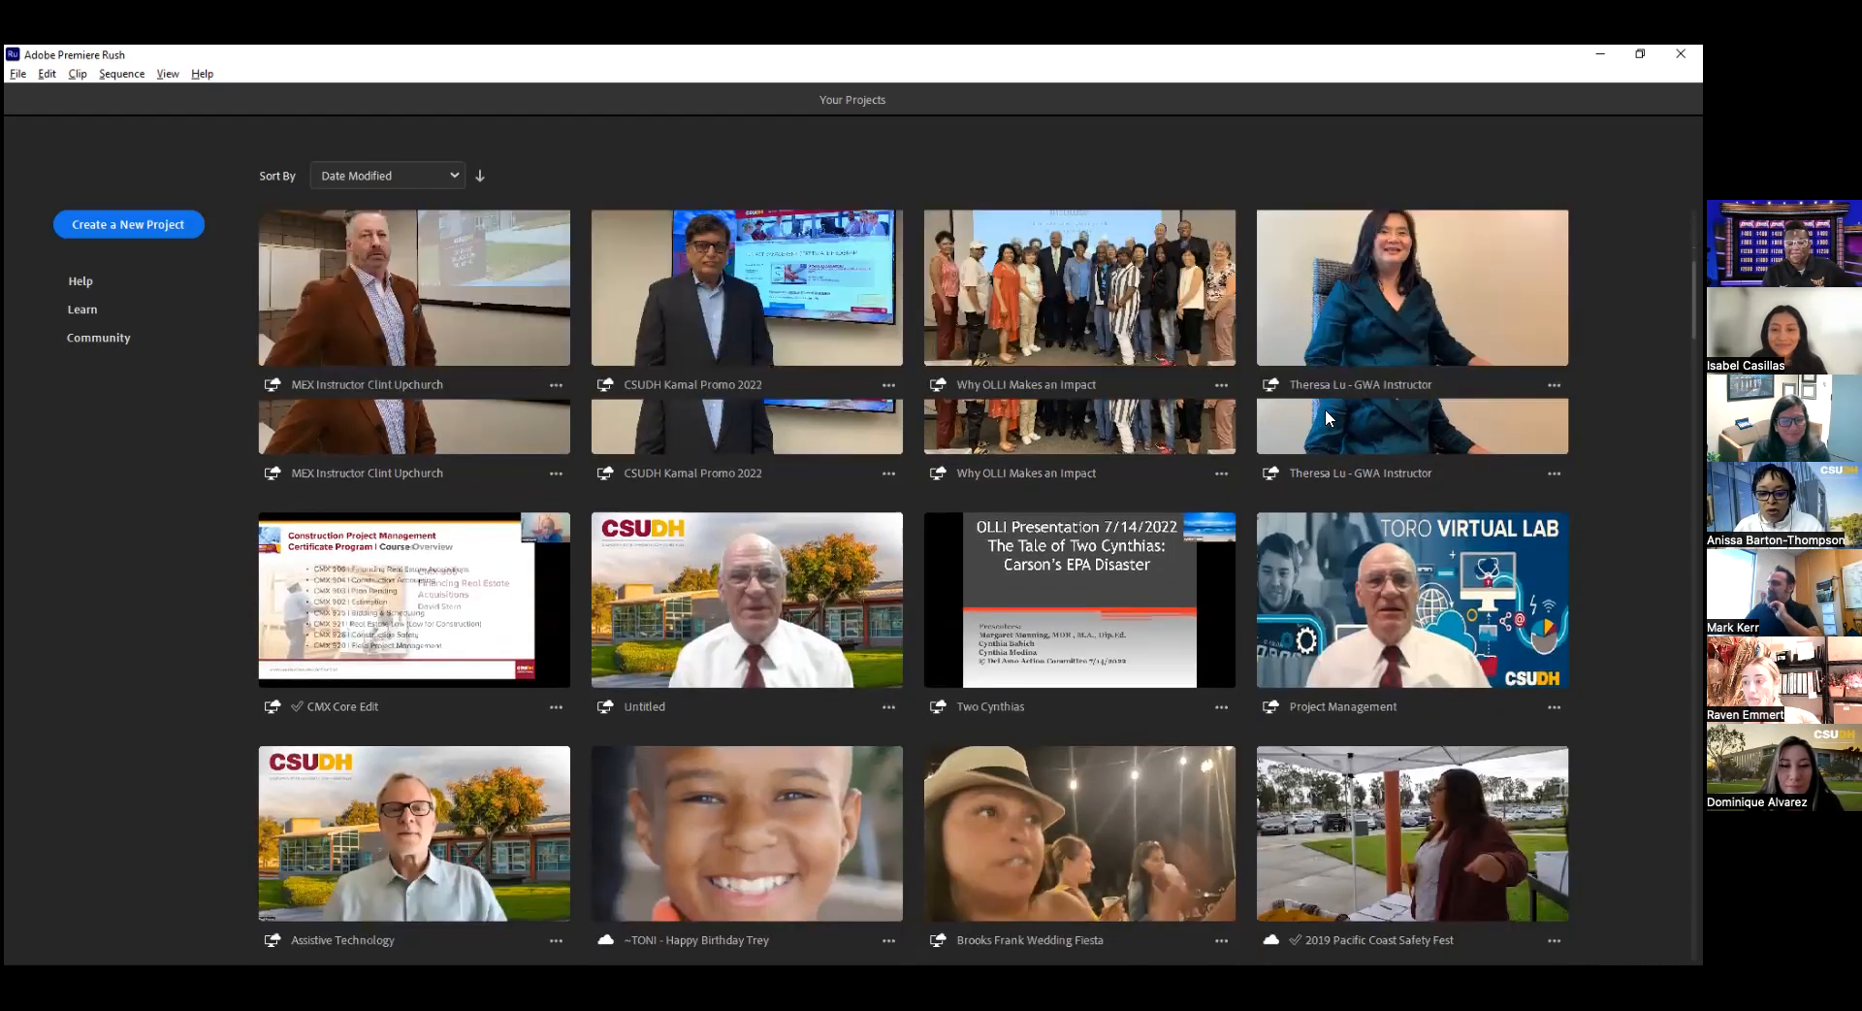
scroll(1328, 418, down, 5)
scroll(1329, 417, down, 7)
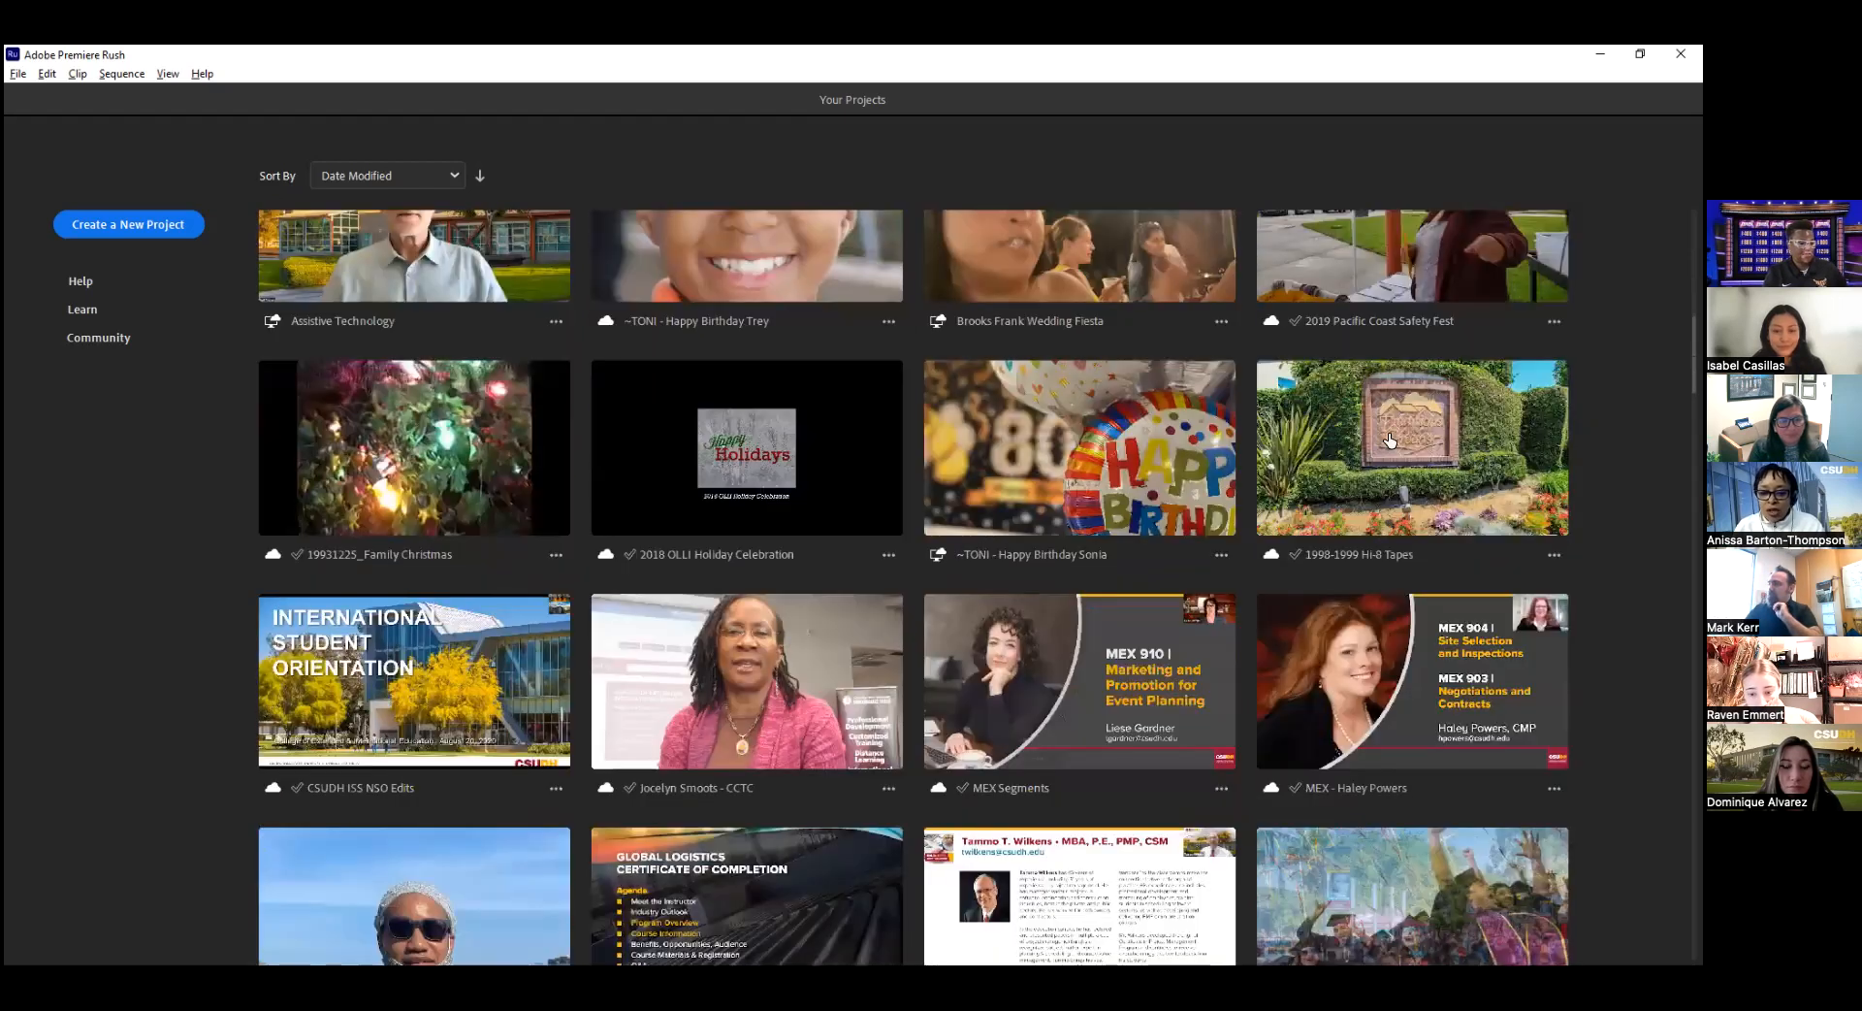
scroll(1388, 439, down, 4)
scroll(1389, 439, down, 5)
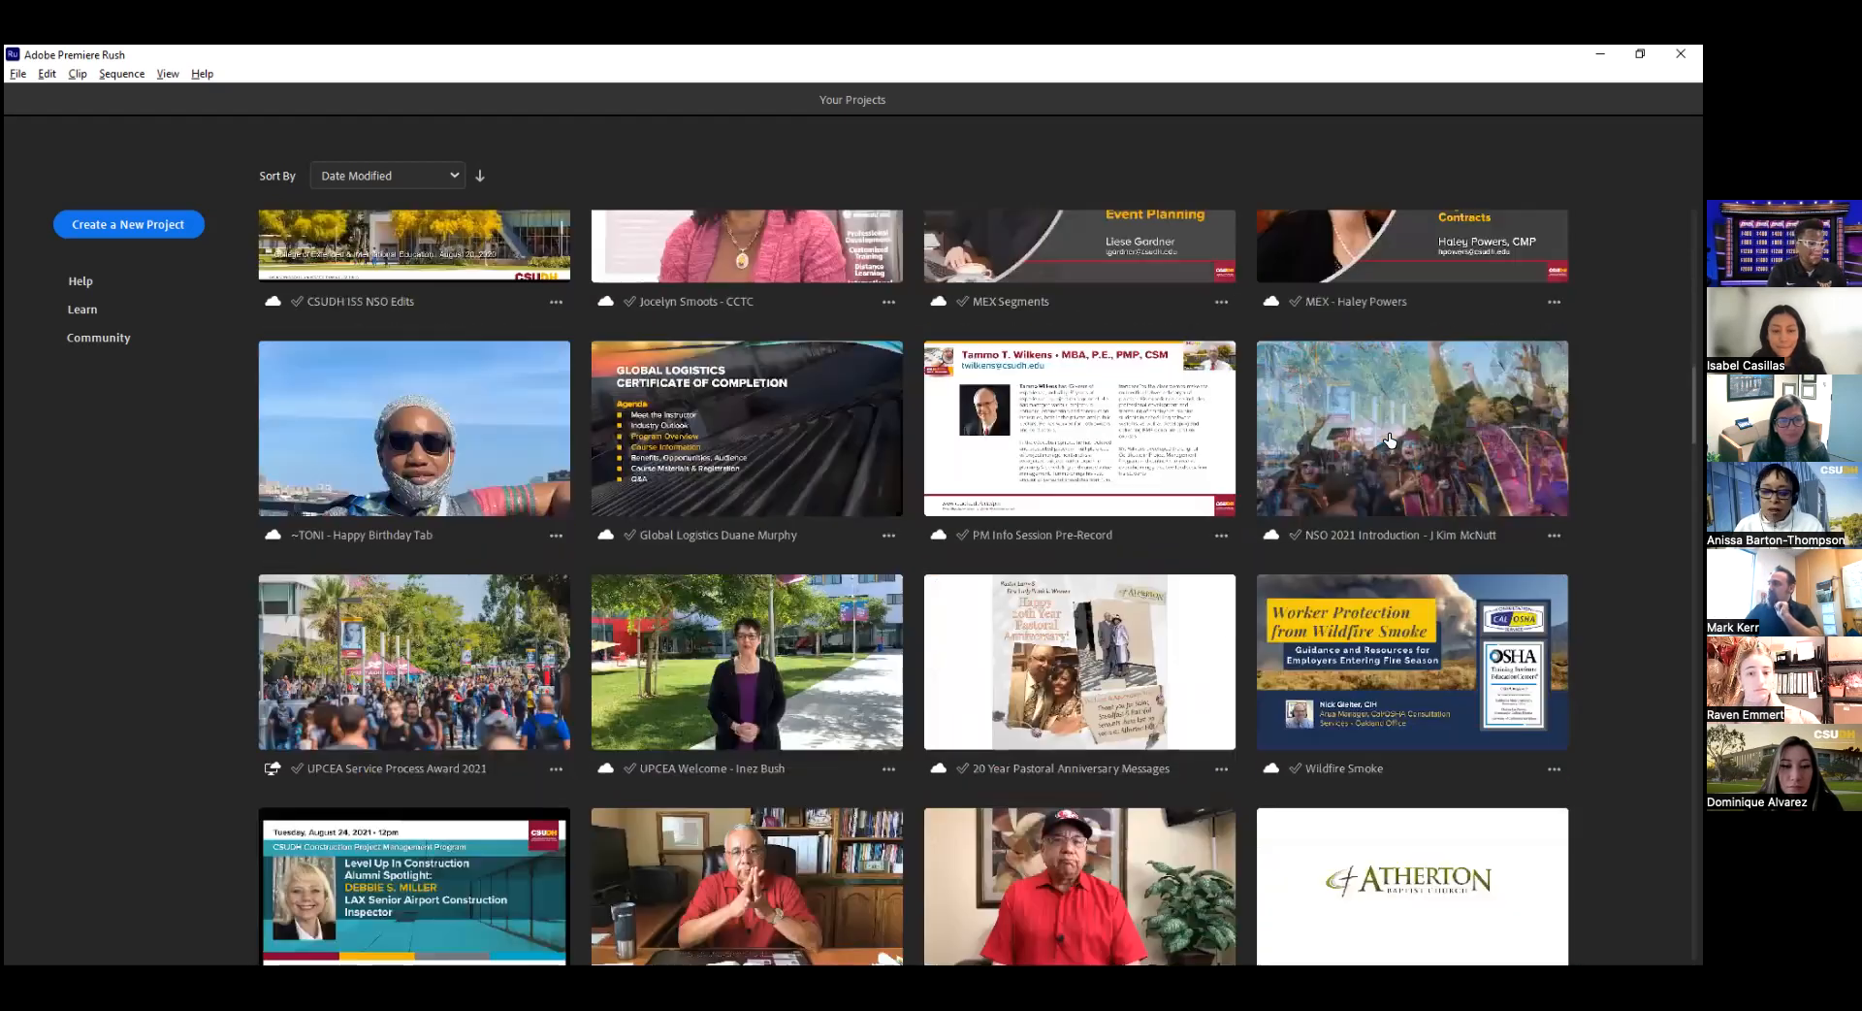
scroll(1472, 481, down, 4)
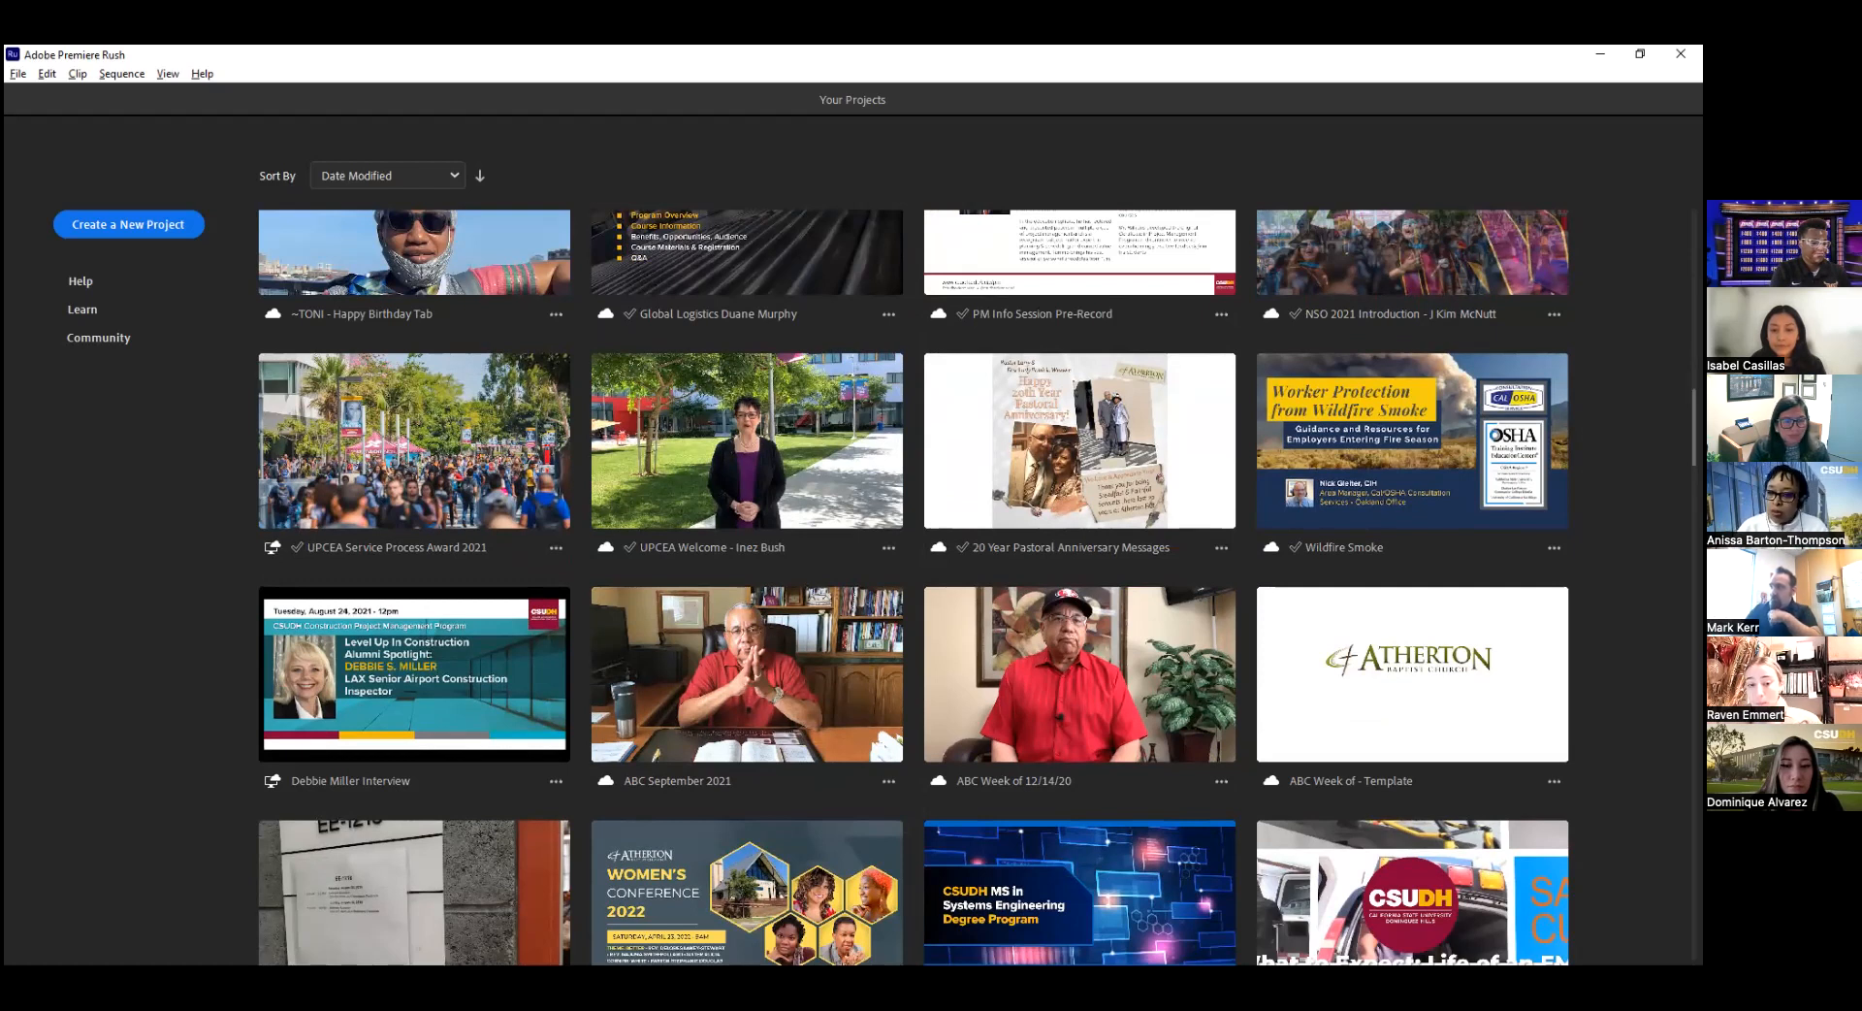
scroll(912, 582, up, 10)
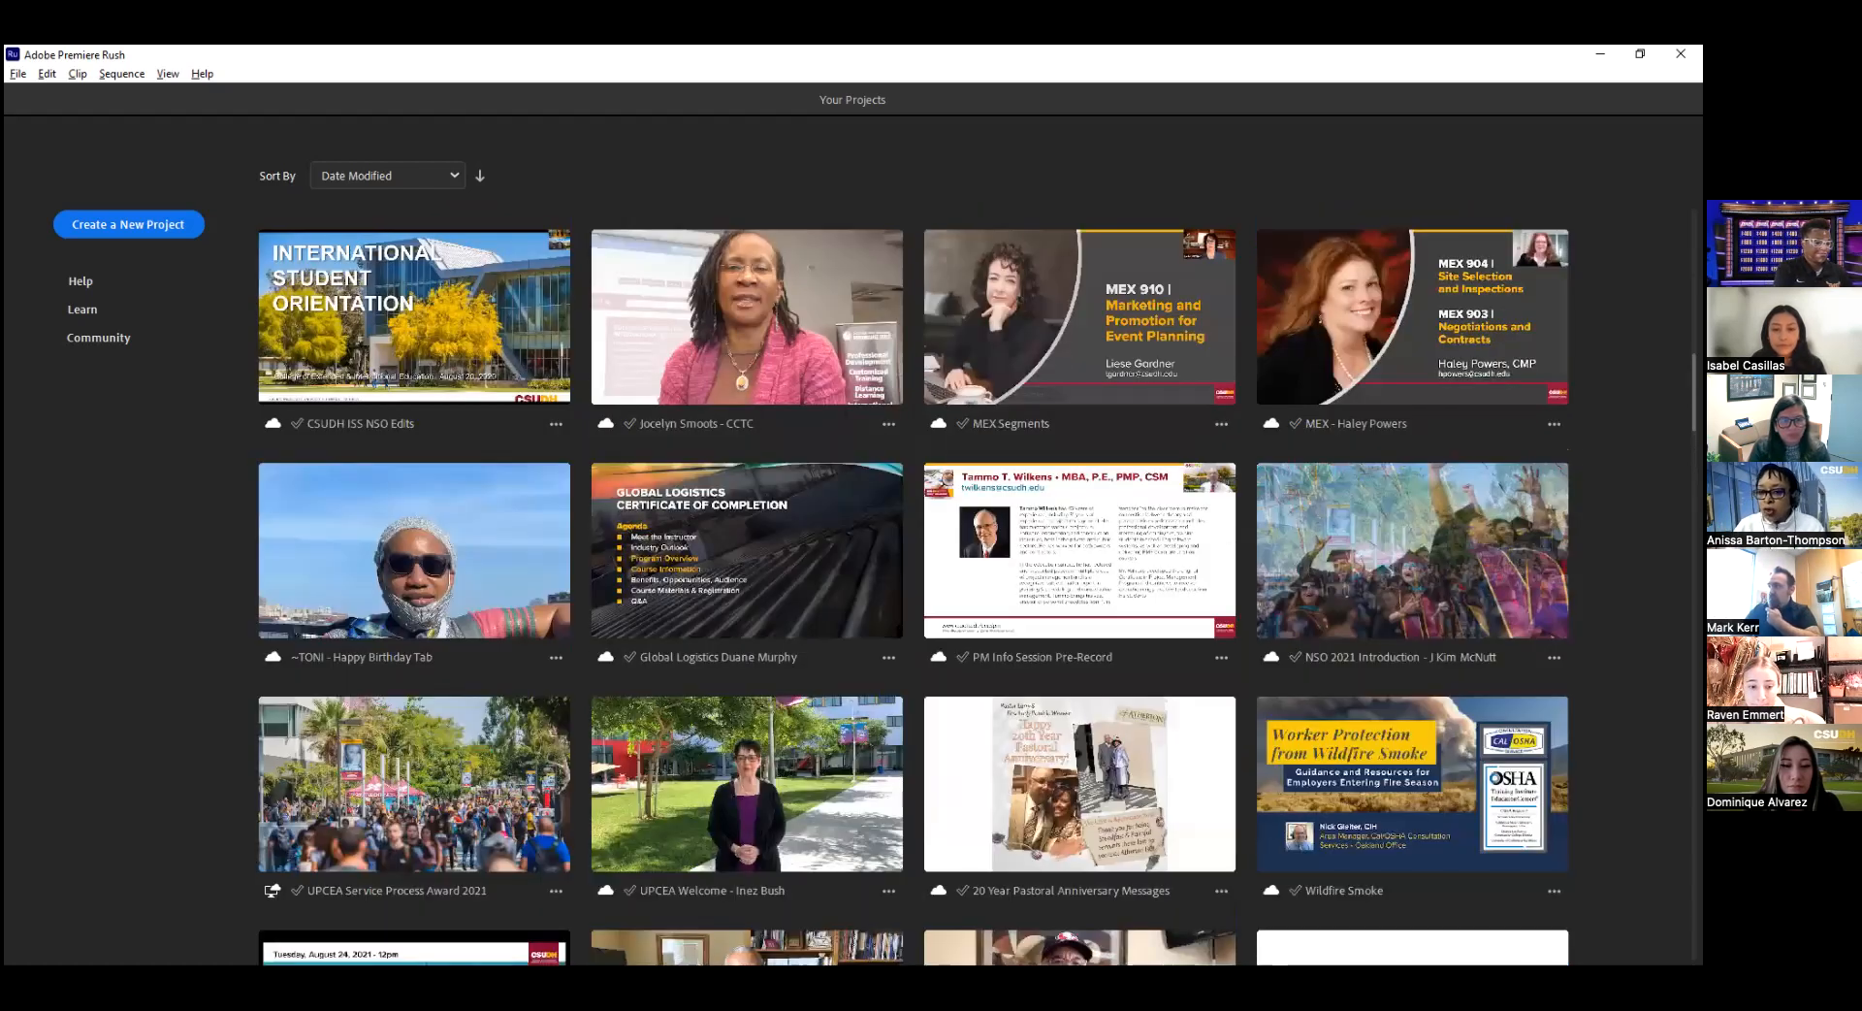
scroll(911, 582, up, 5)
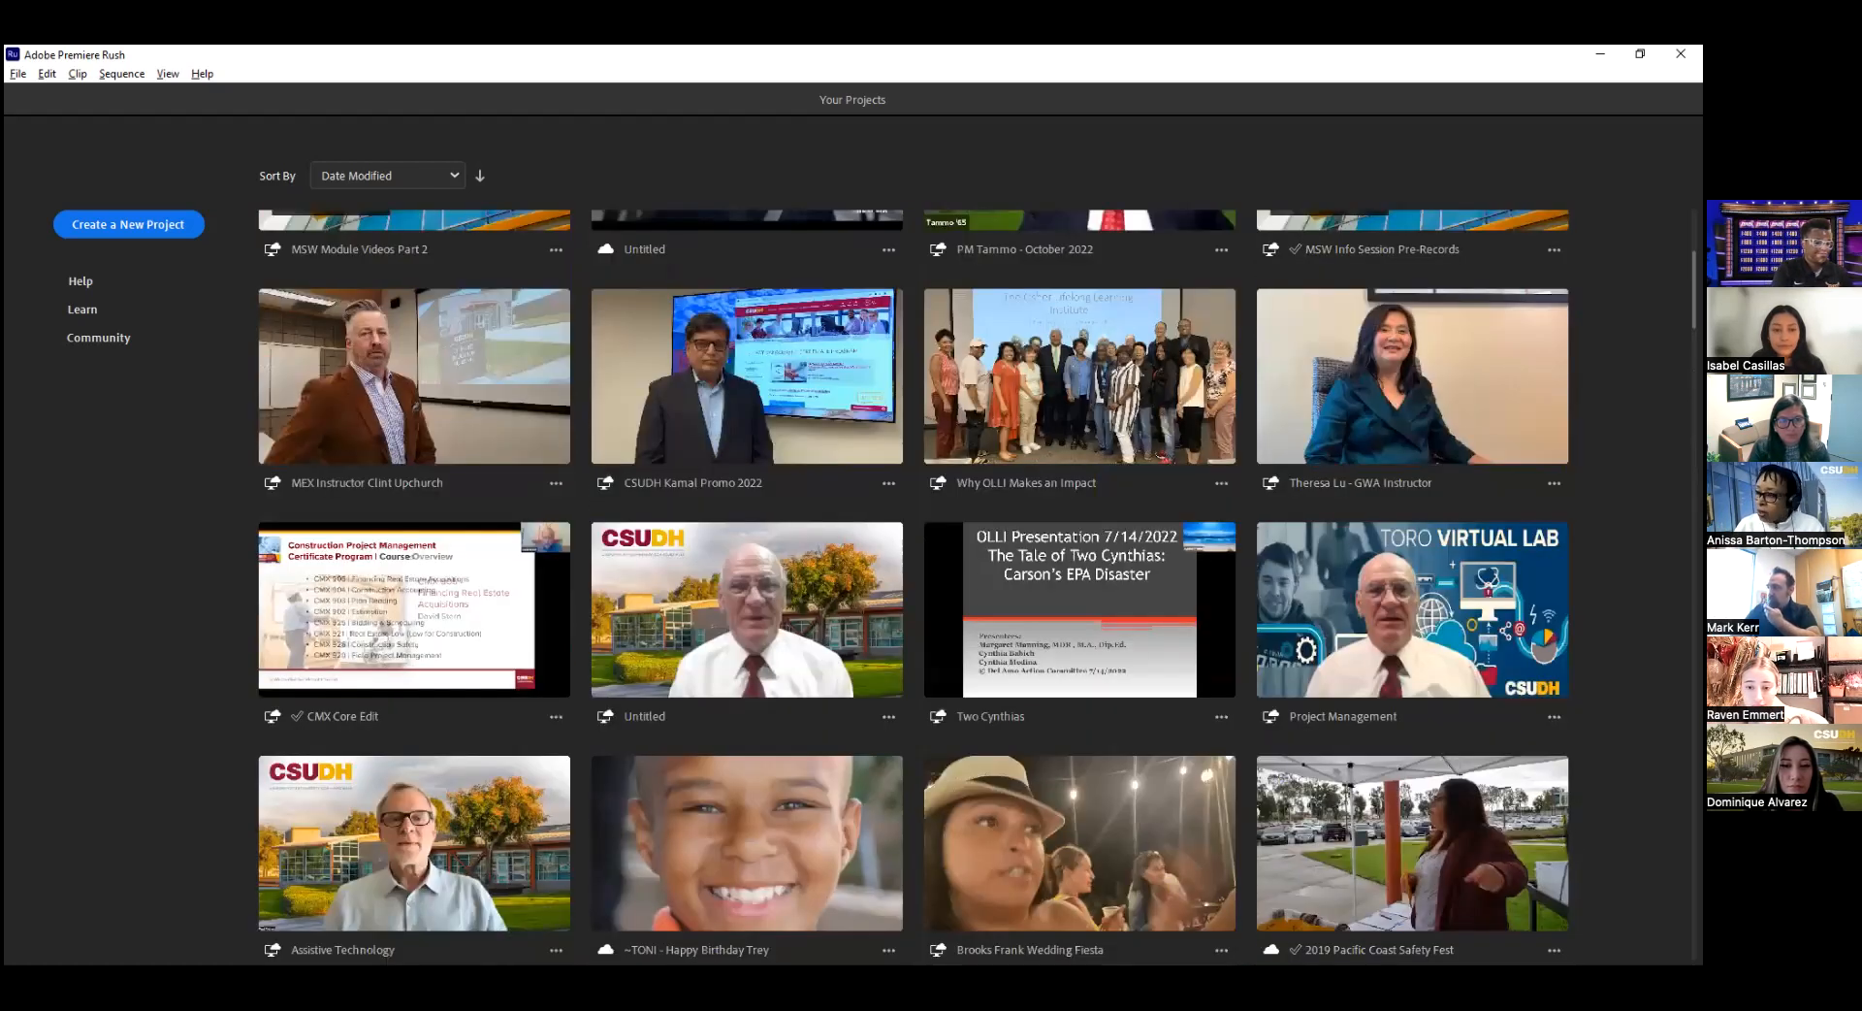
scroll(911, 582, up, 3)
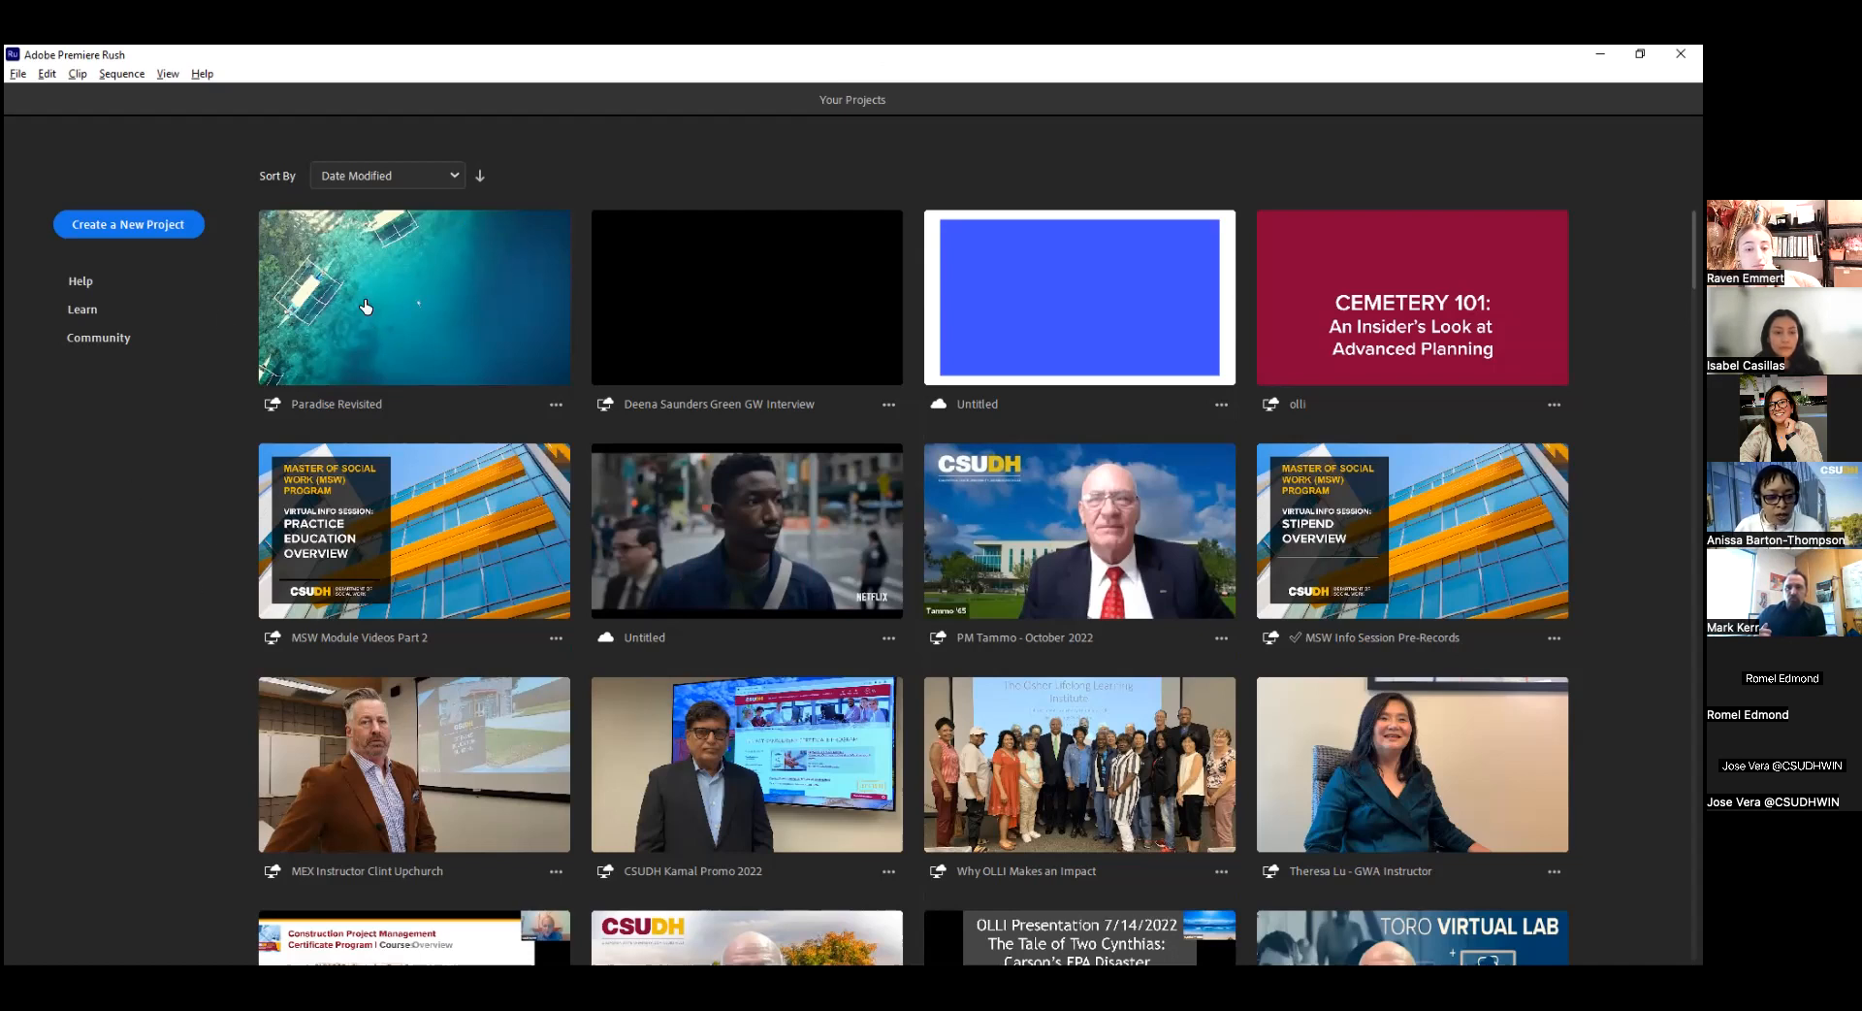
Start a new project, look over the available media locations, and name the project CSUDH Crowdsource.
click(117, 226)
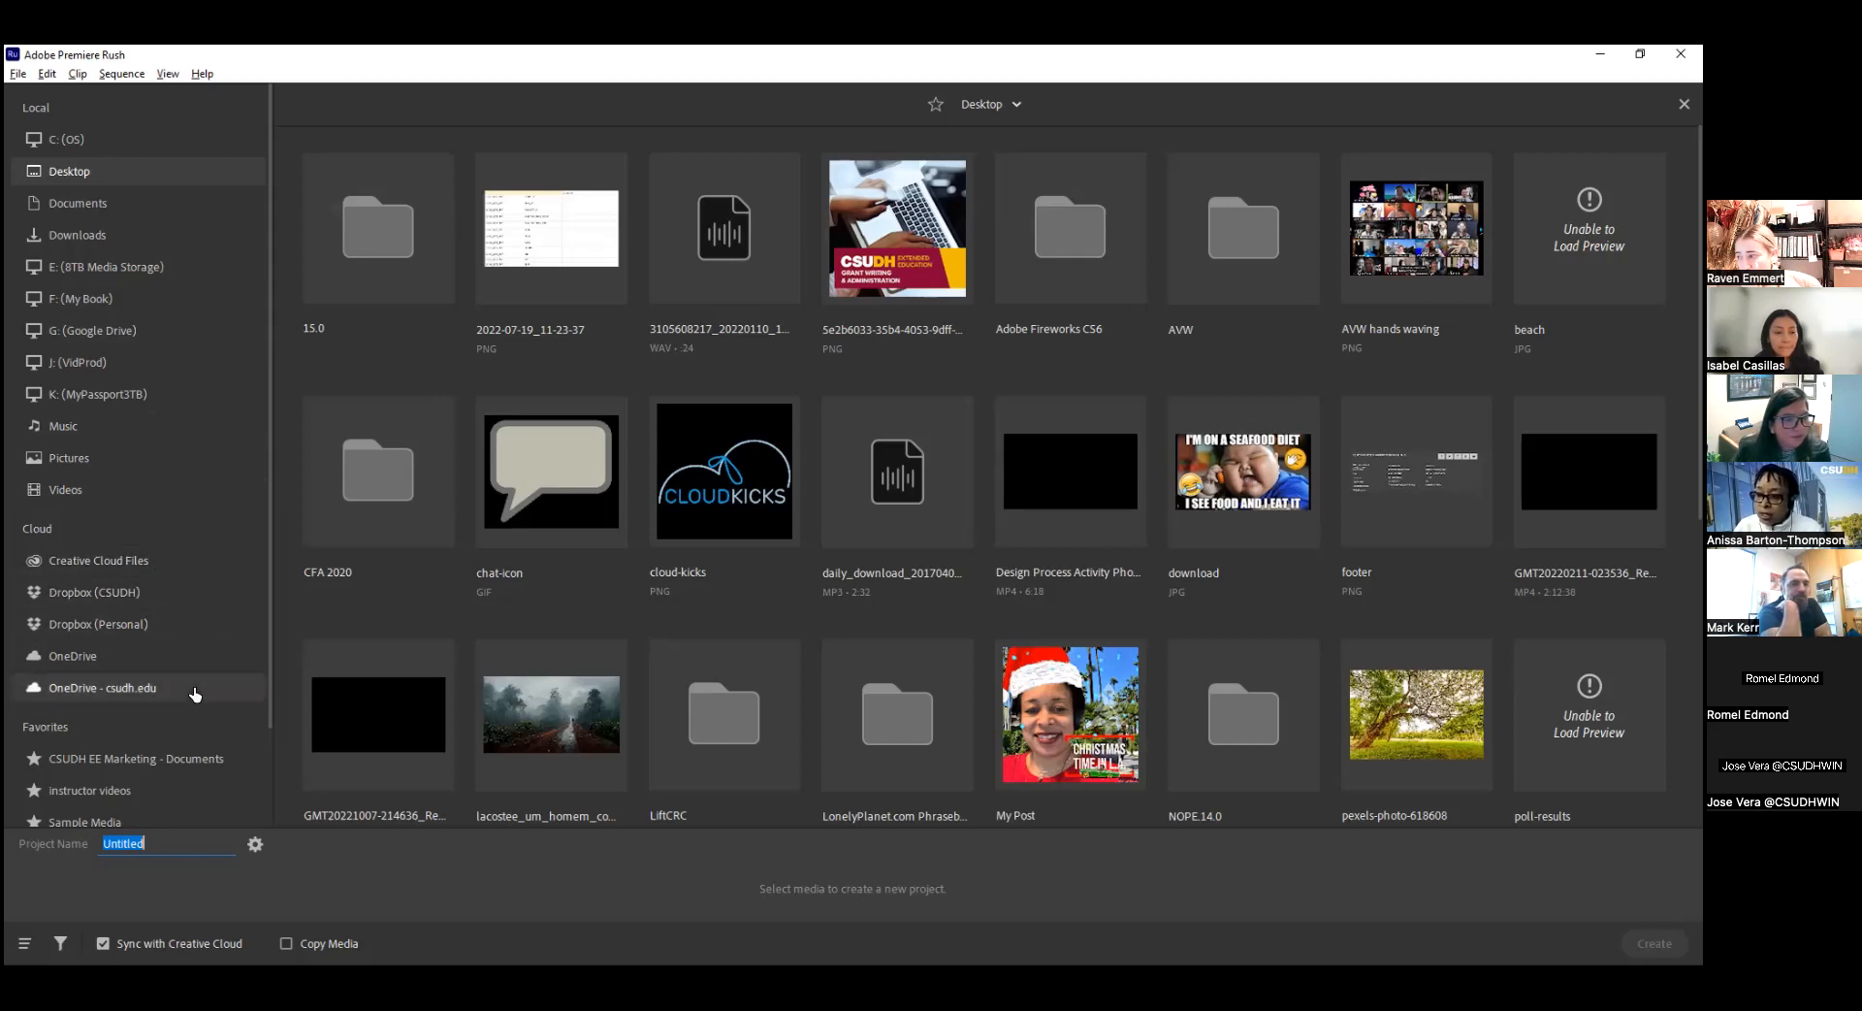
scroll(194, 695, down, 2)
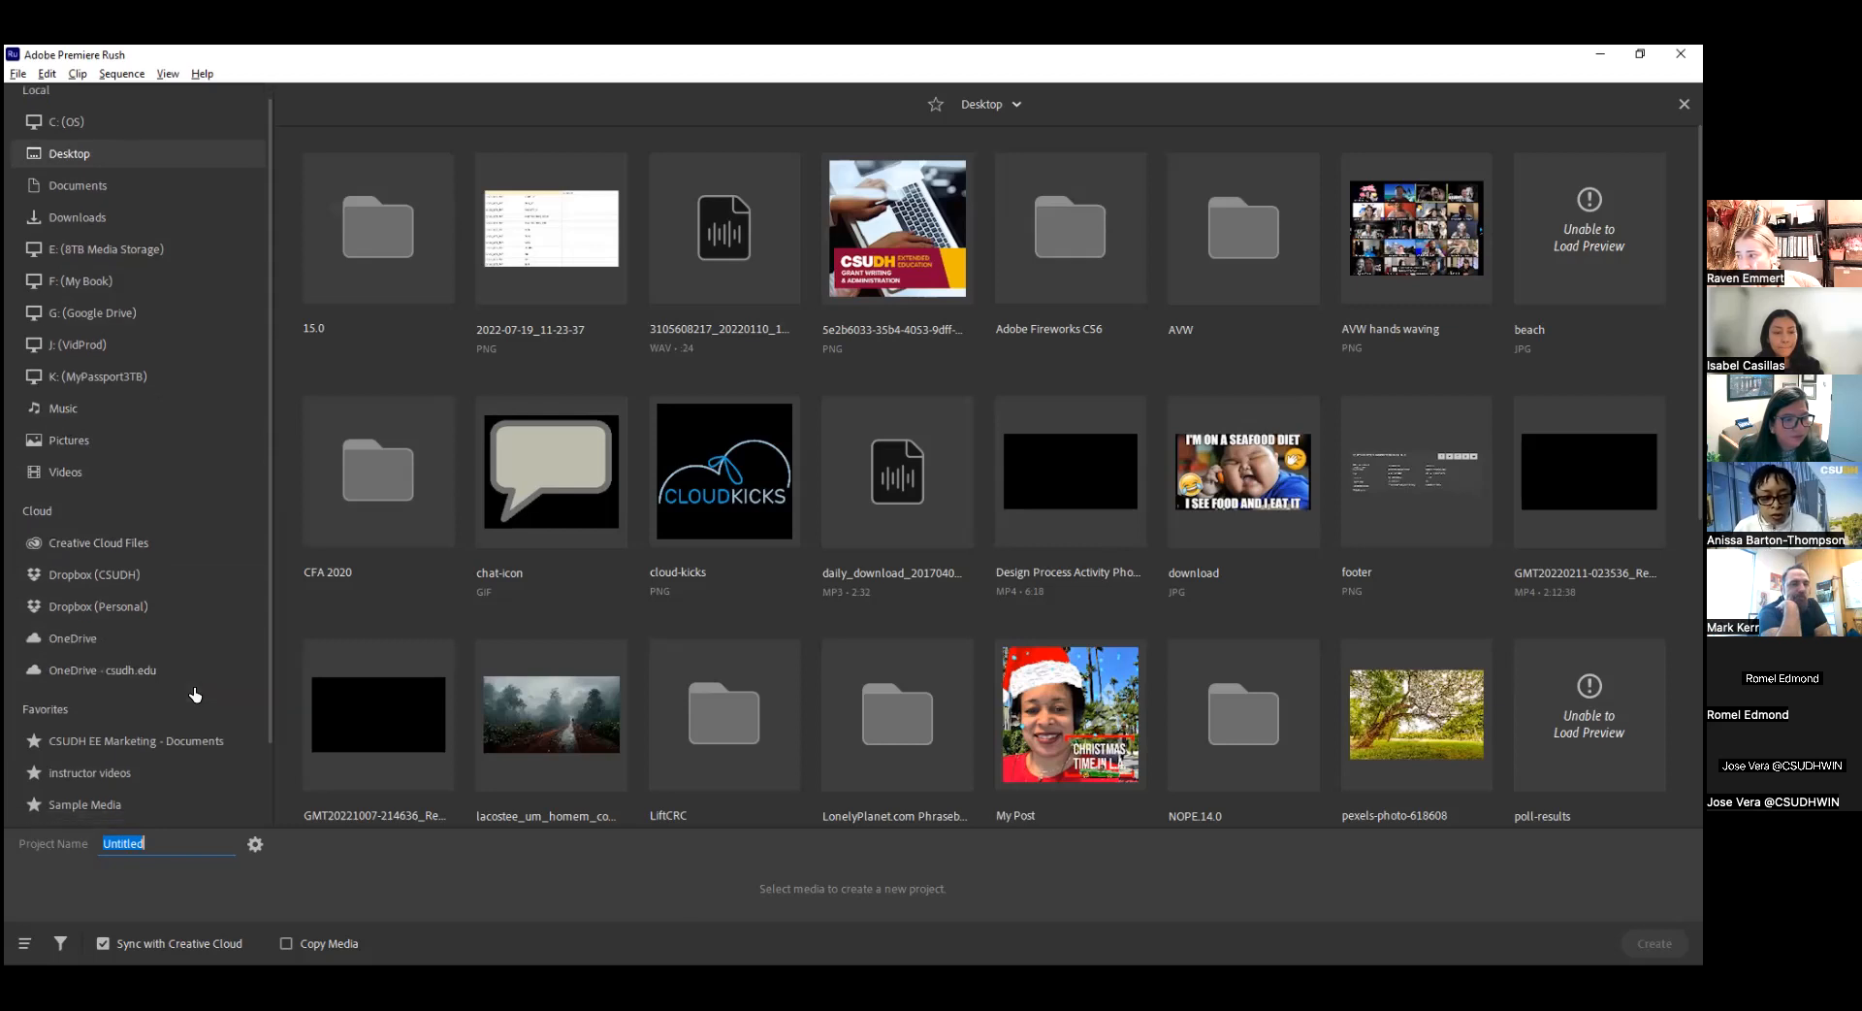
scroll(155, 766, down, 1)
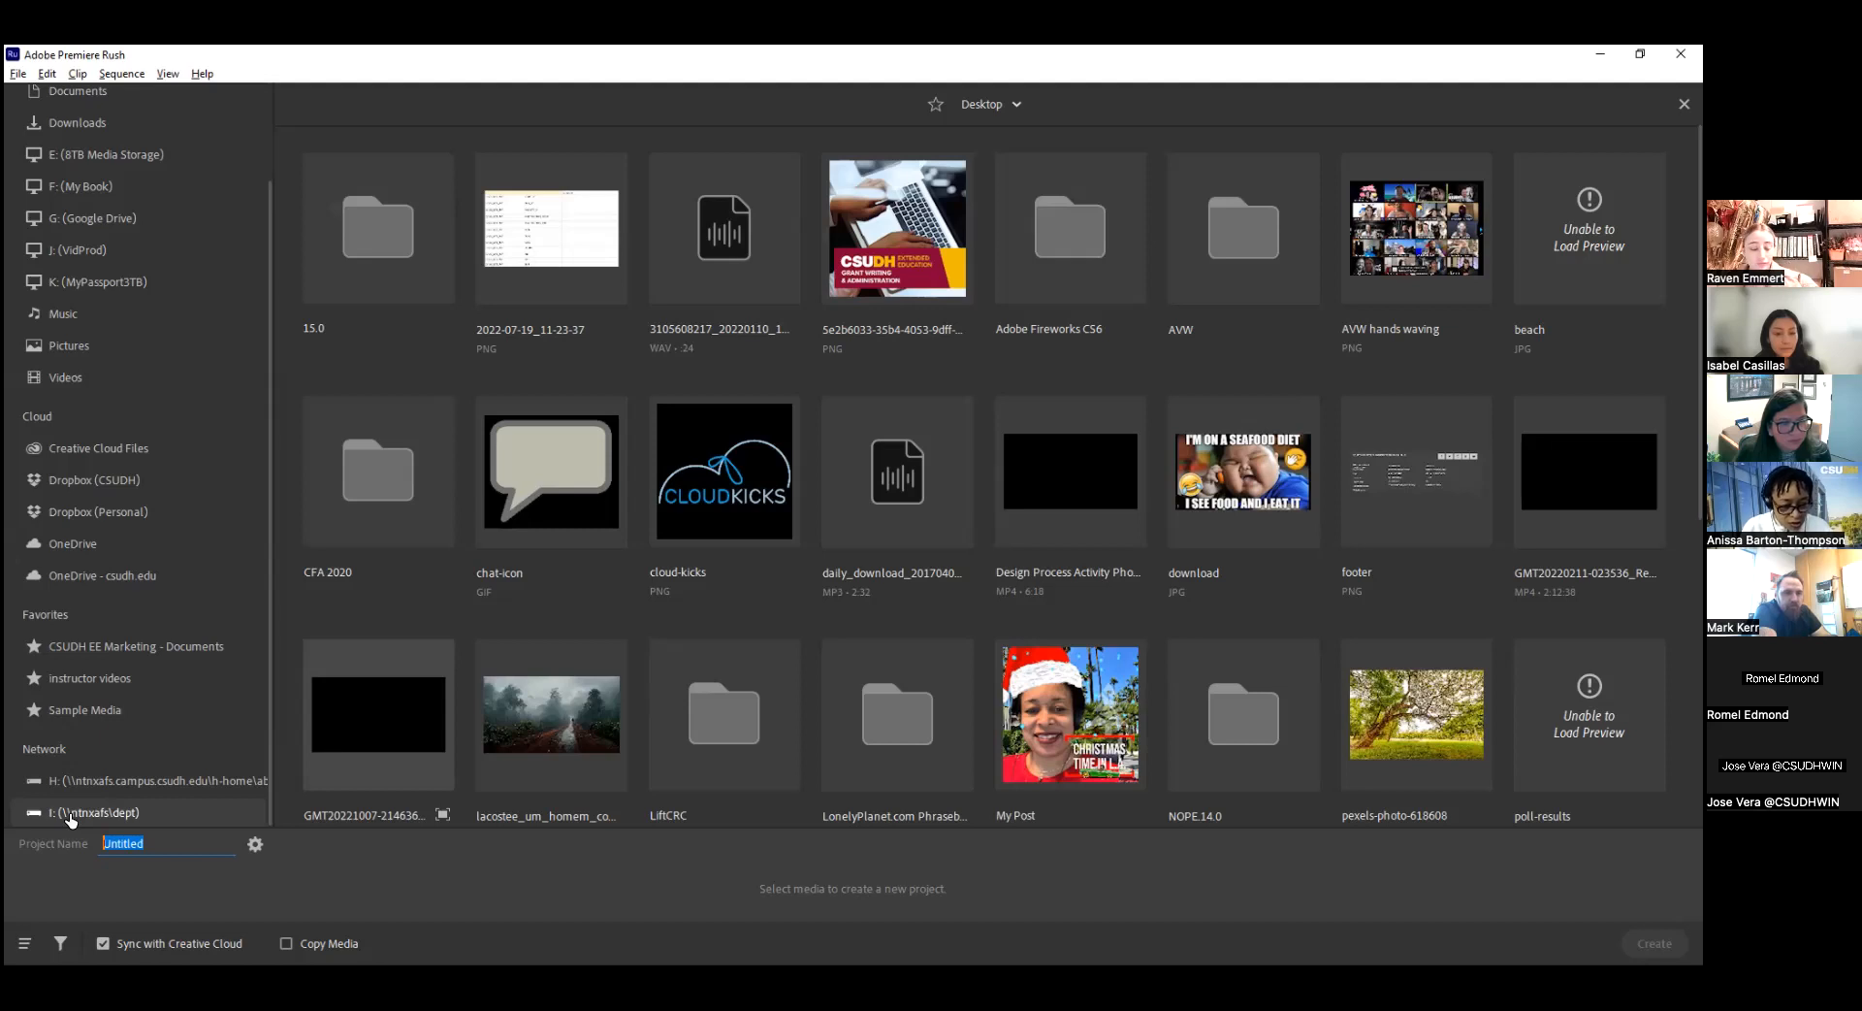
text(CSUDH Crowdsource)
key(Return)
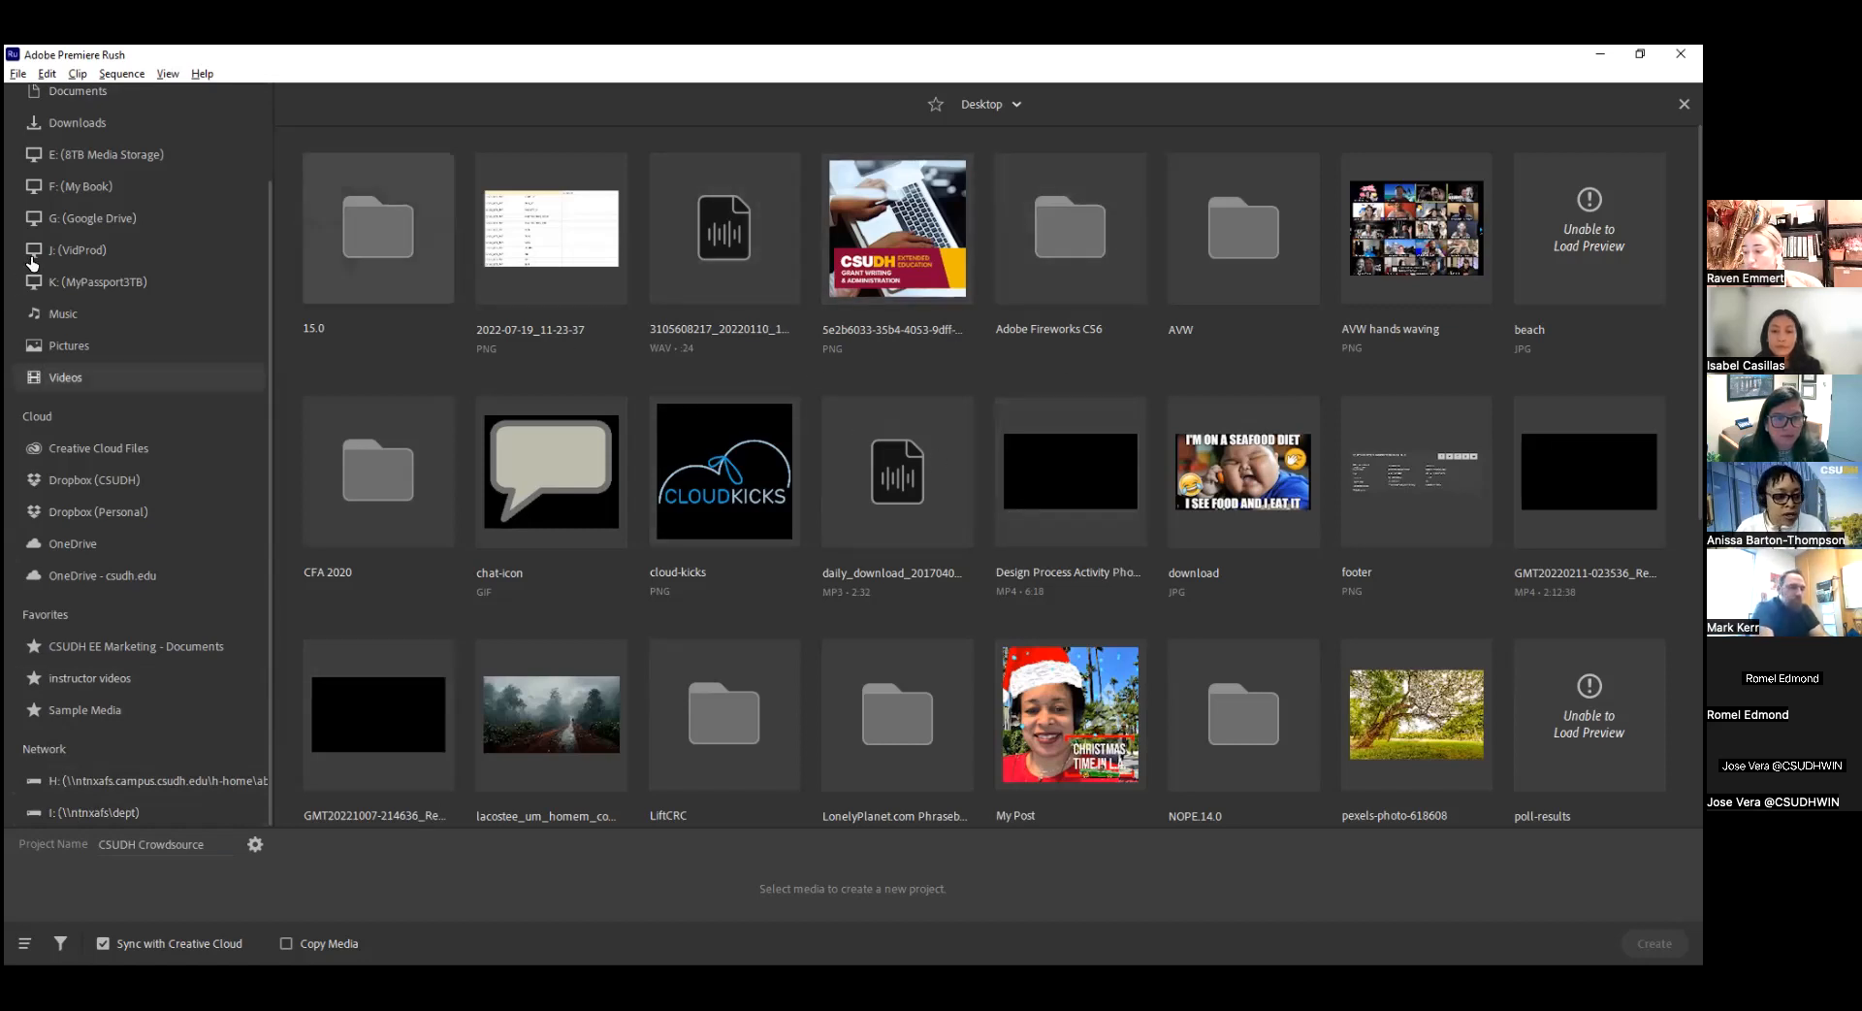
Choose the AdobeStock_144783767 clip from the _CSUDH Grantwriting folder in Creative Cloud Files as project media.
click(116, 450)
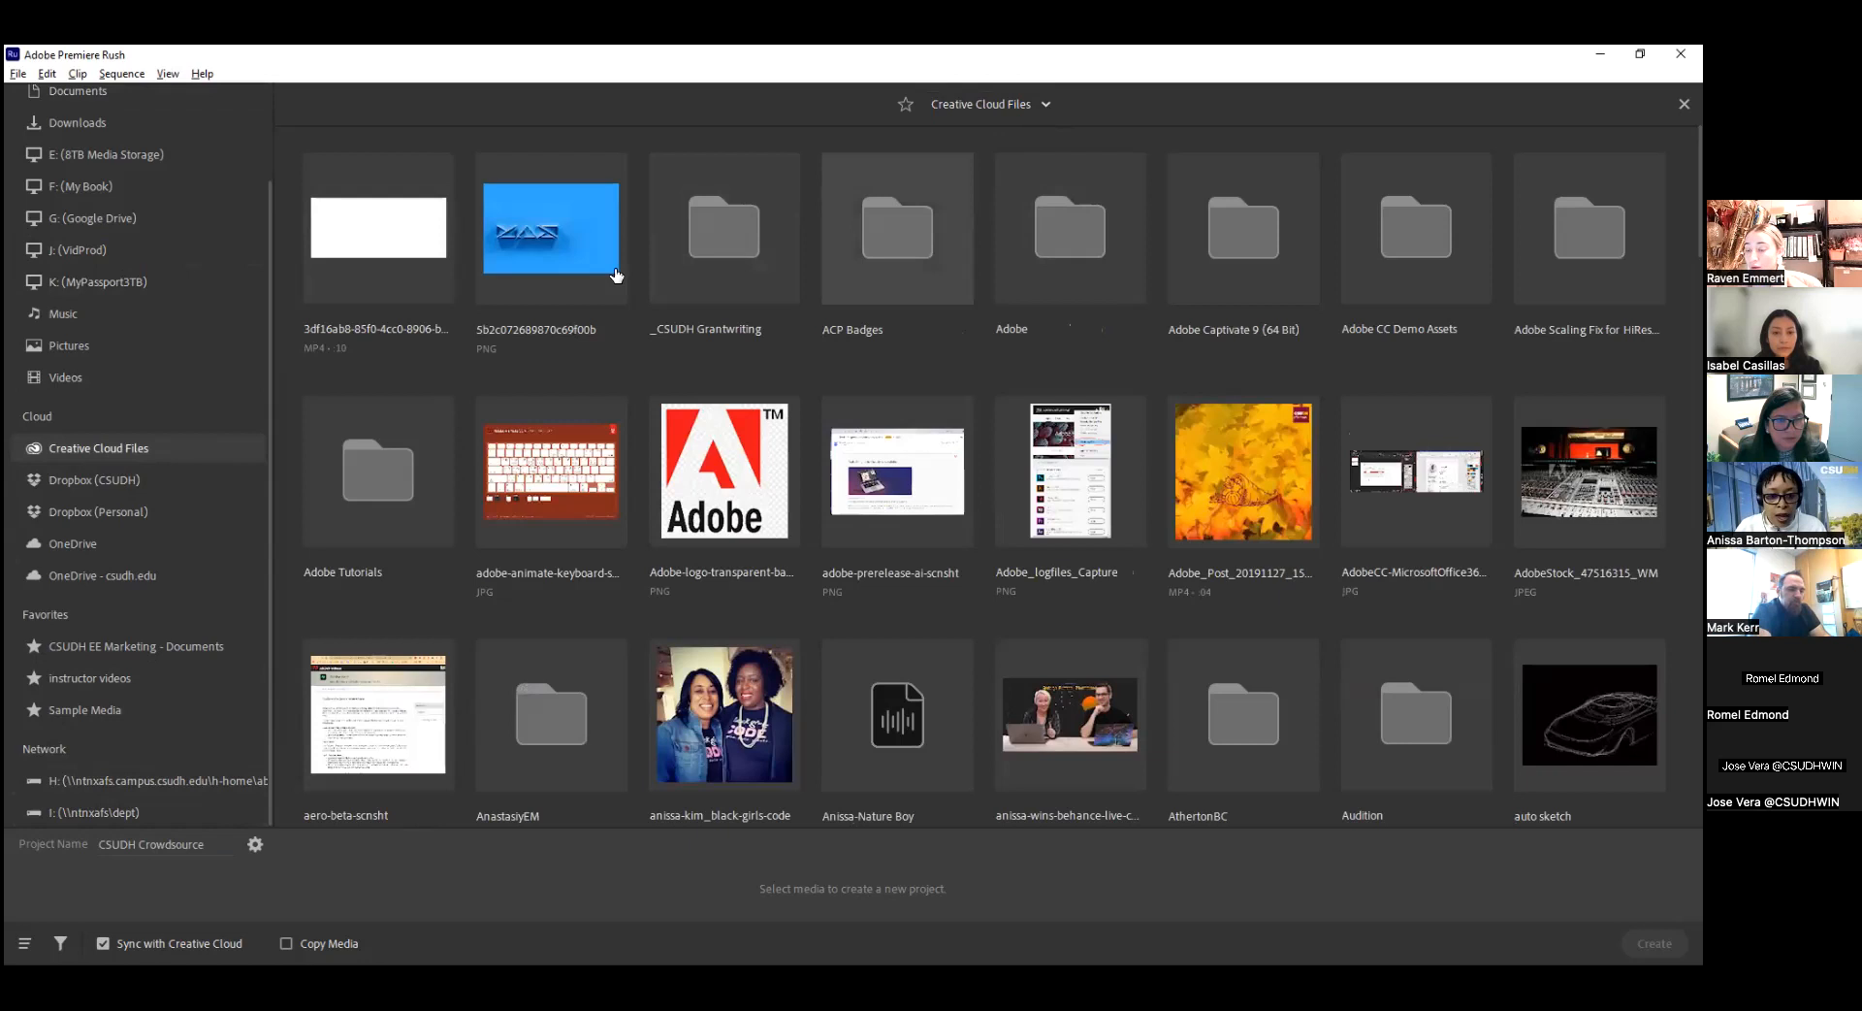
double_click(723, 255)
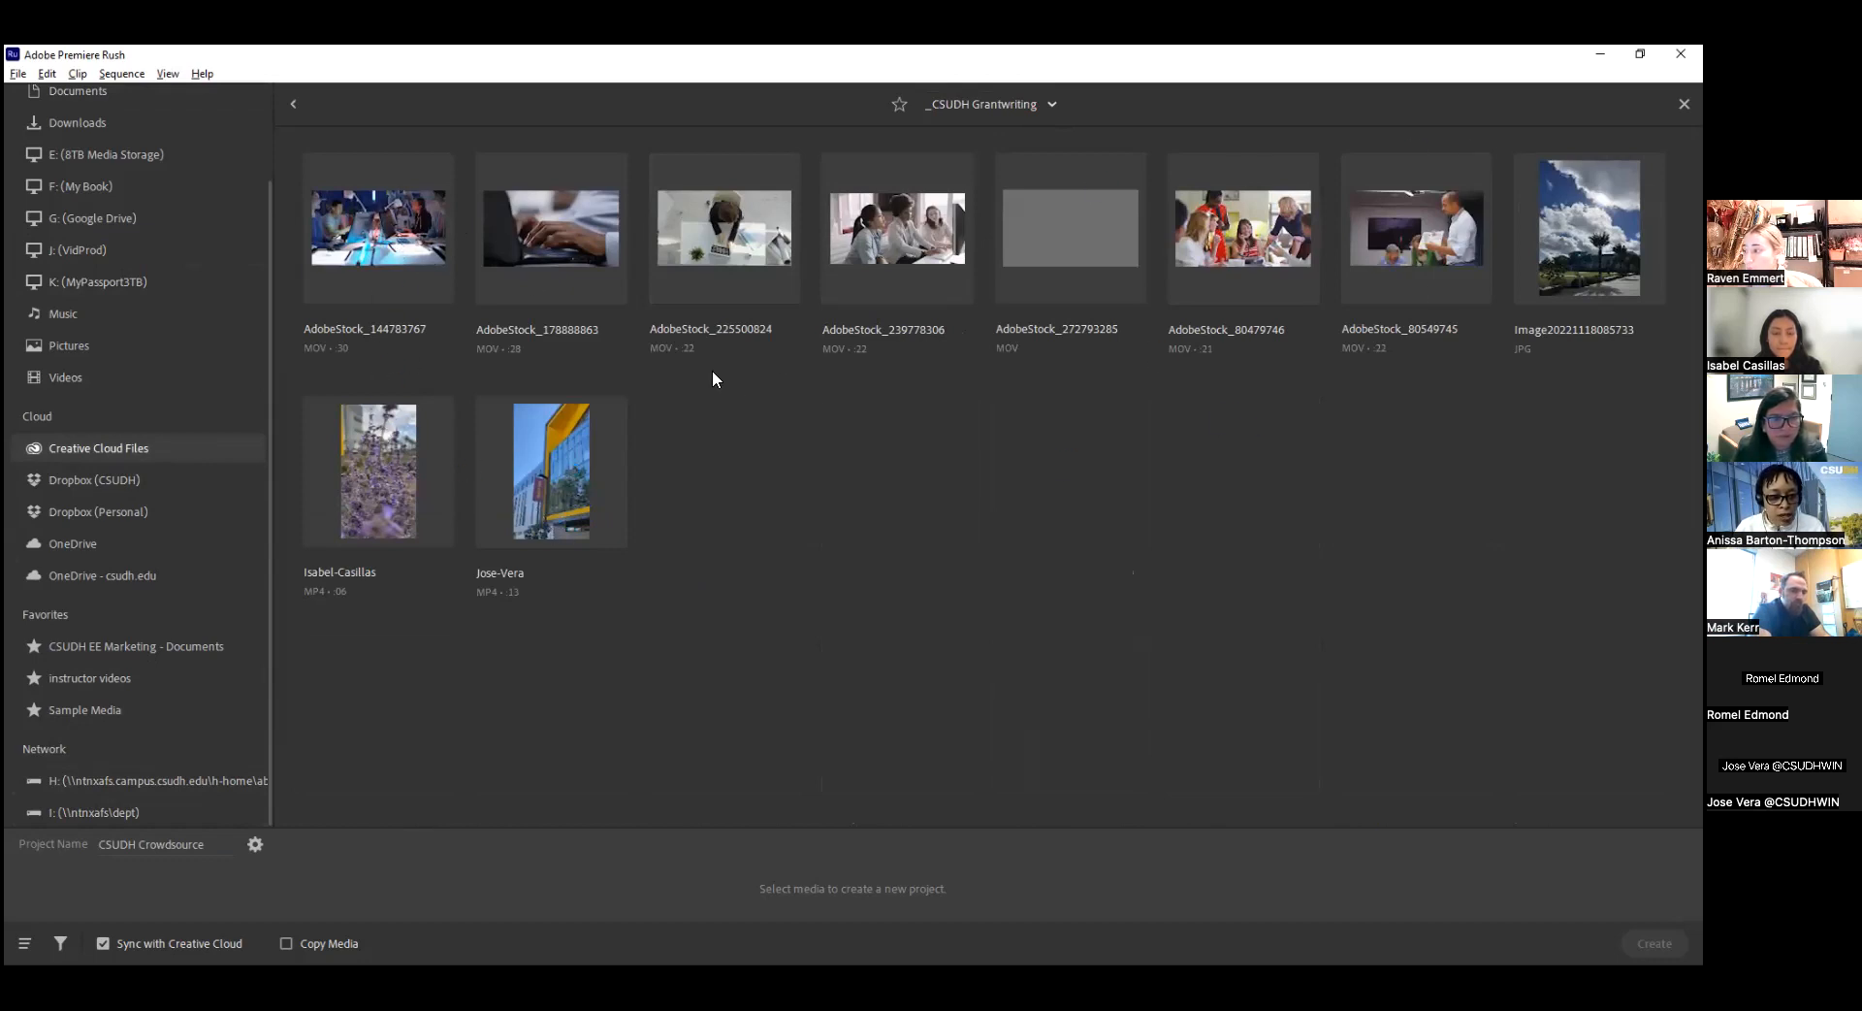
click(427, 242)
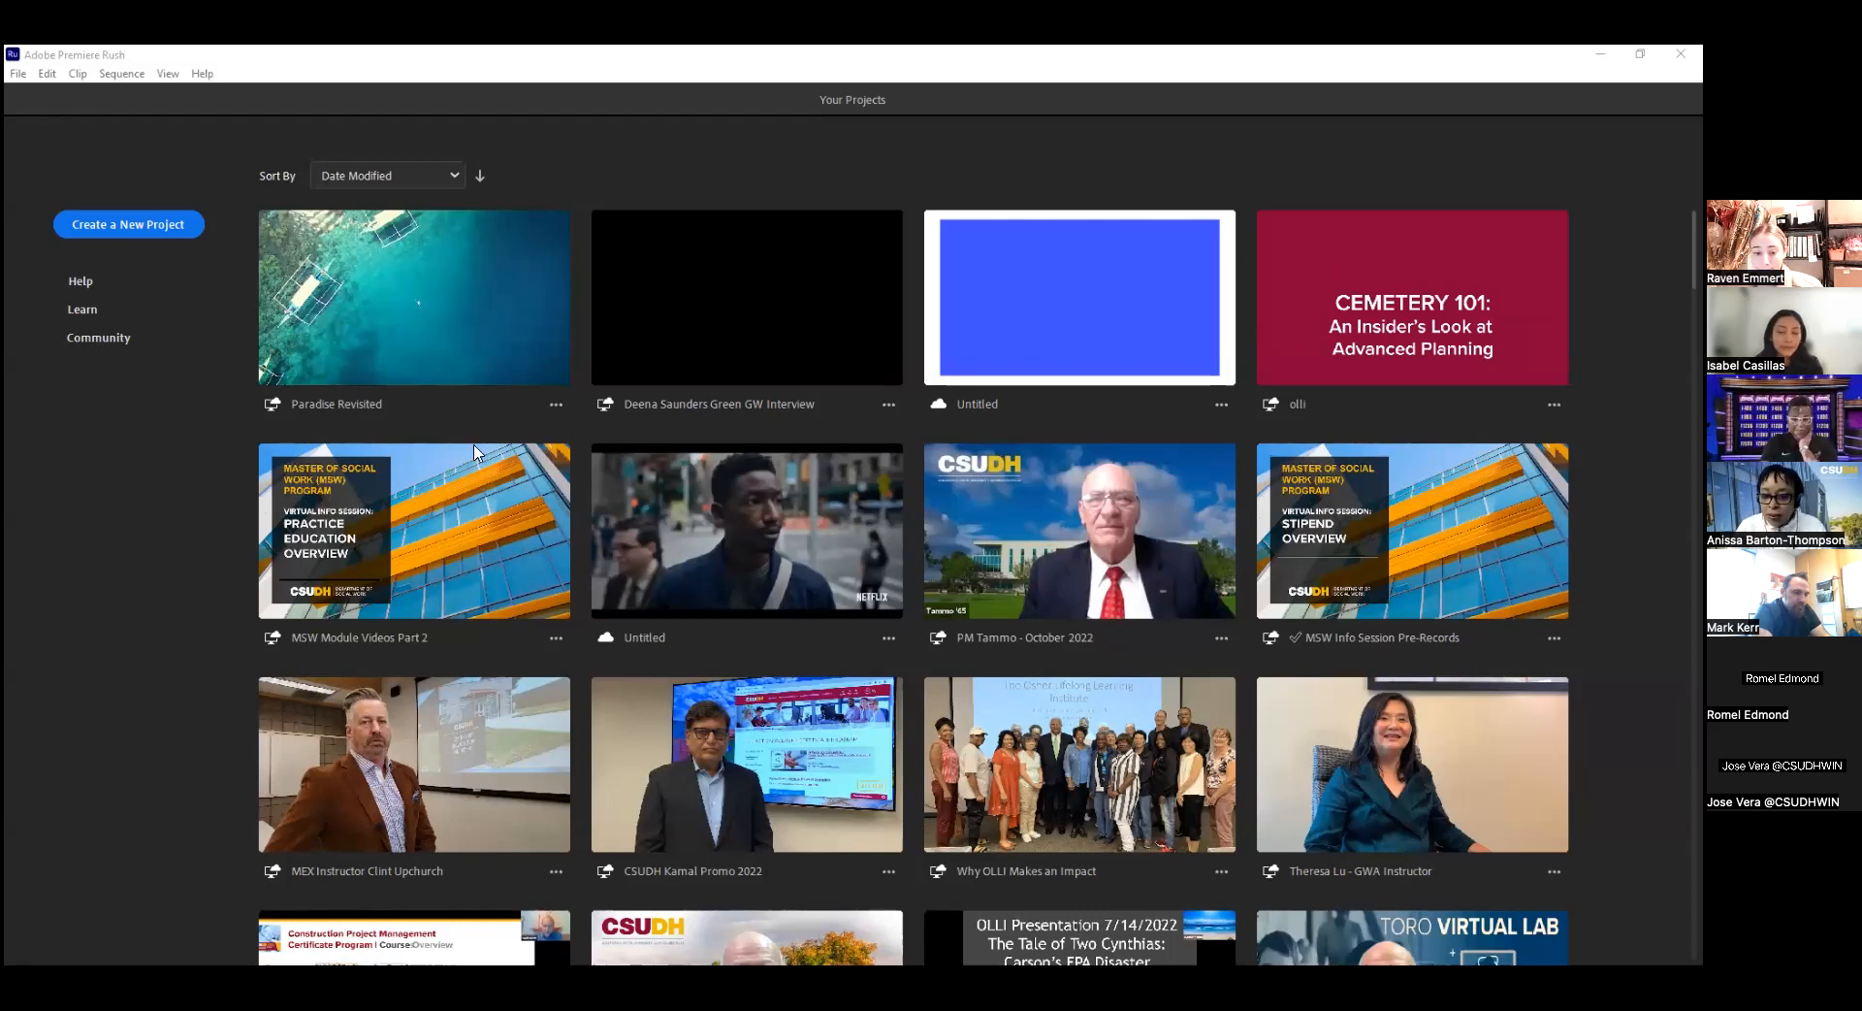
Open the existing GW Interview project and load its empty Sequence 01 from the project assets.
click(684, 281)
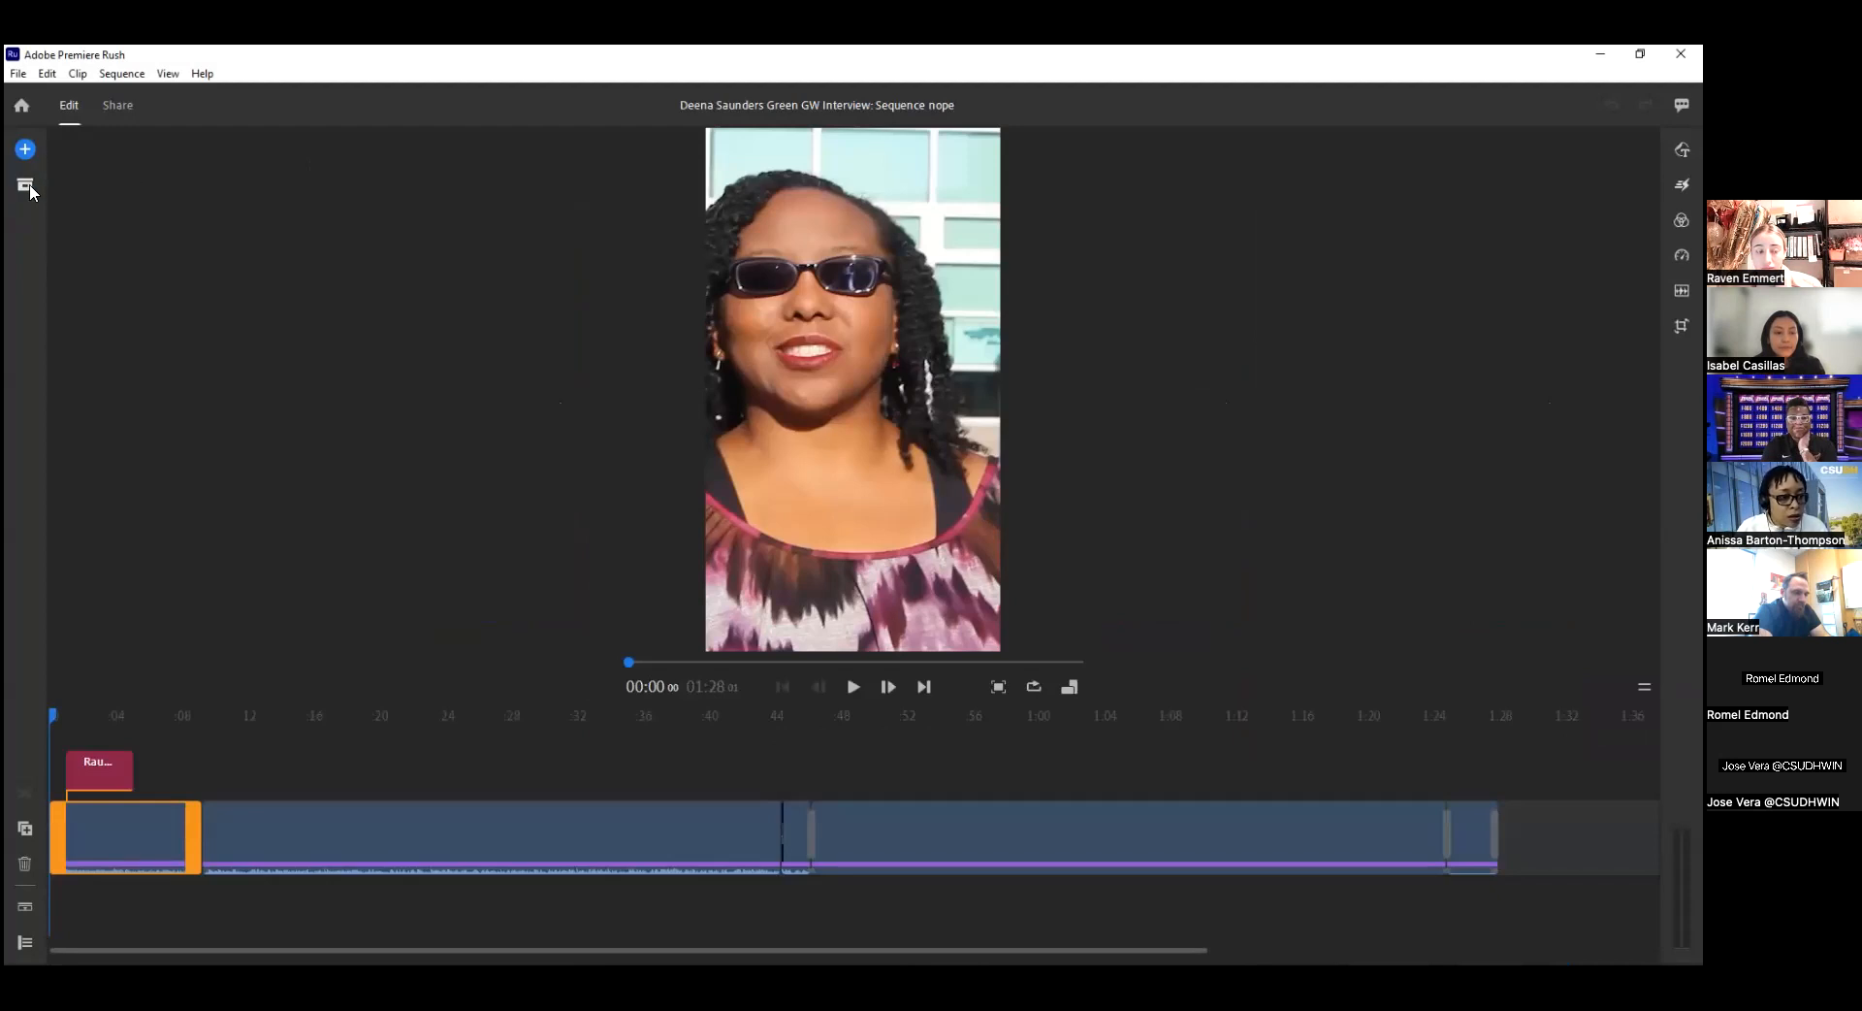
click(26, 188)
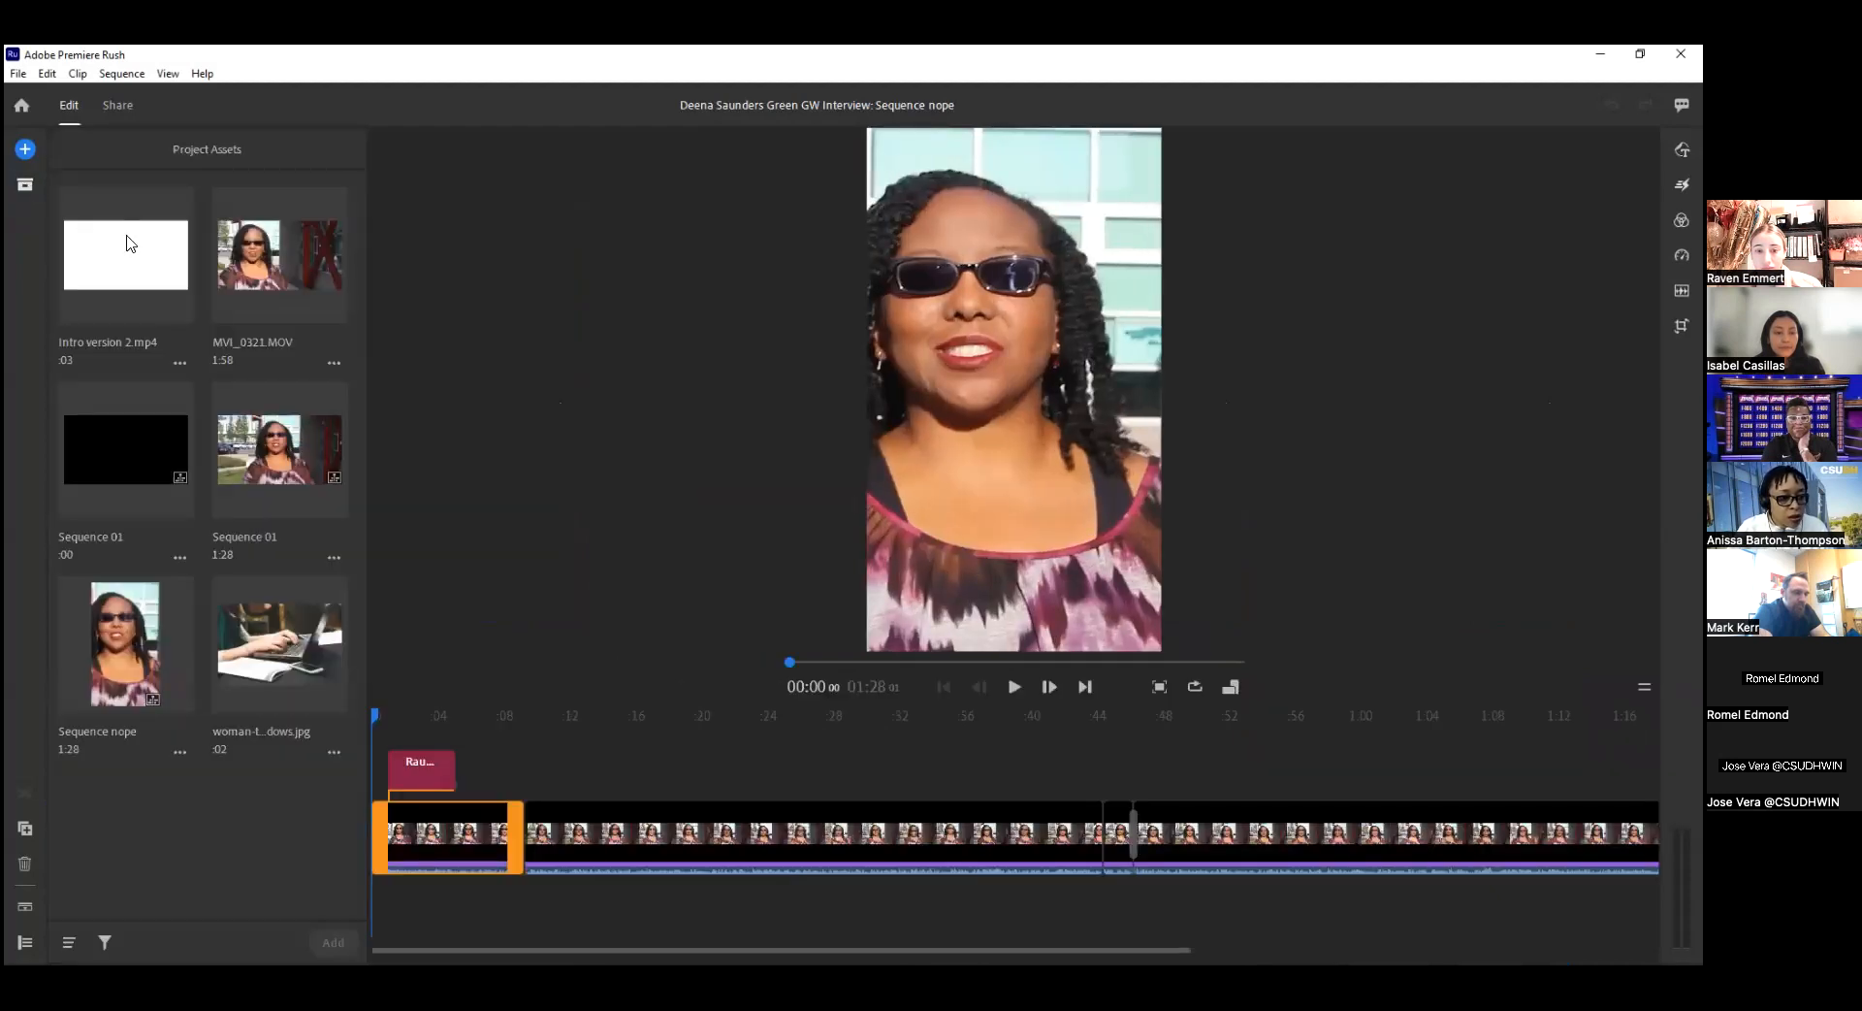
click(132, 447)
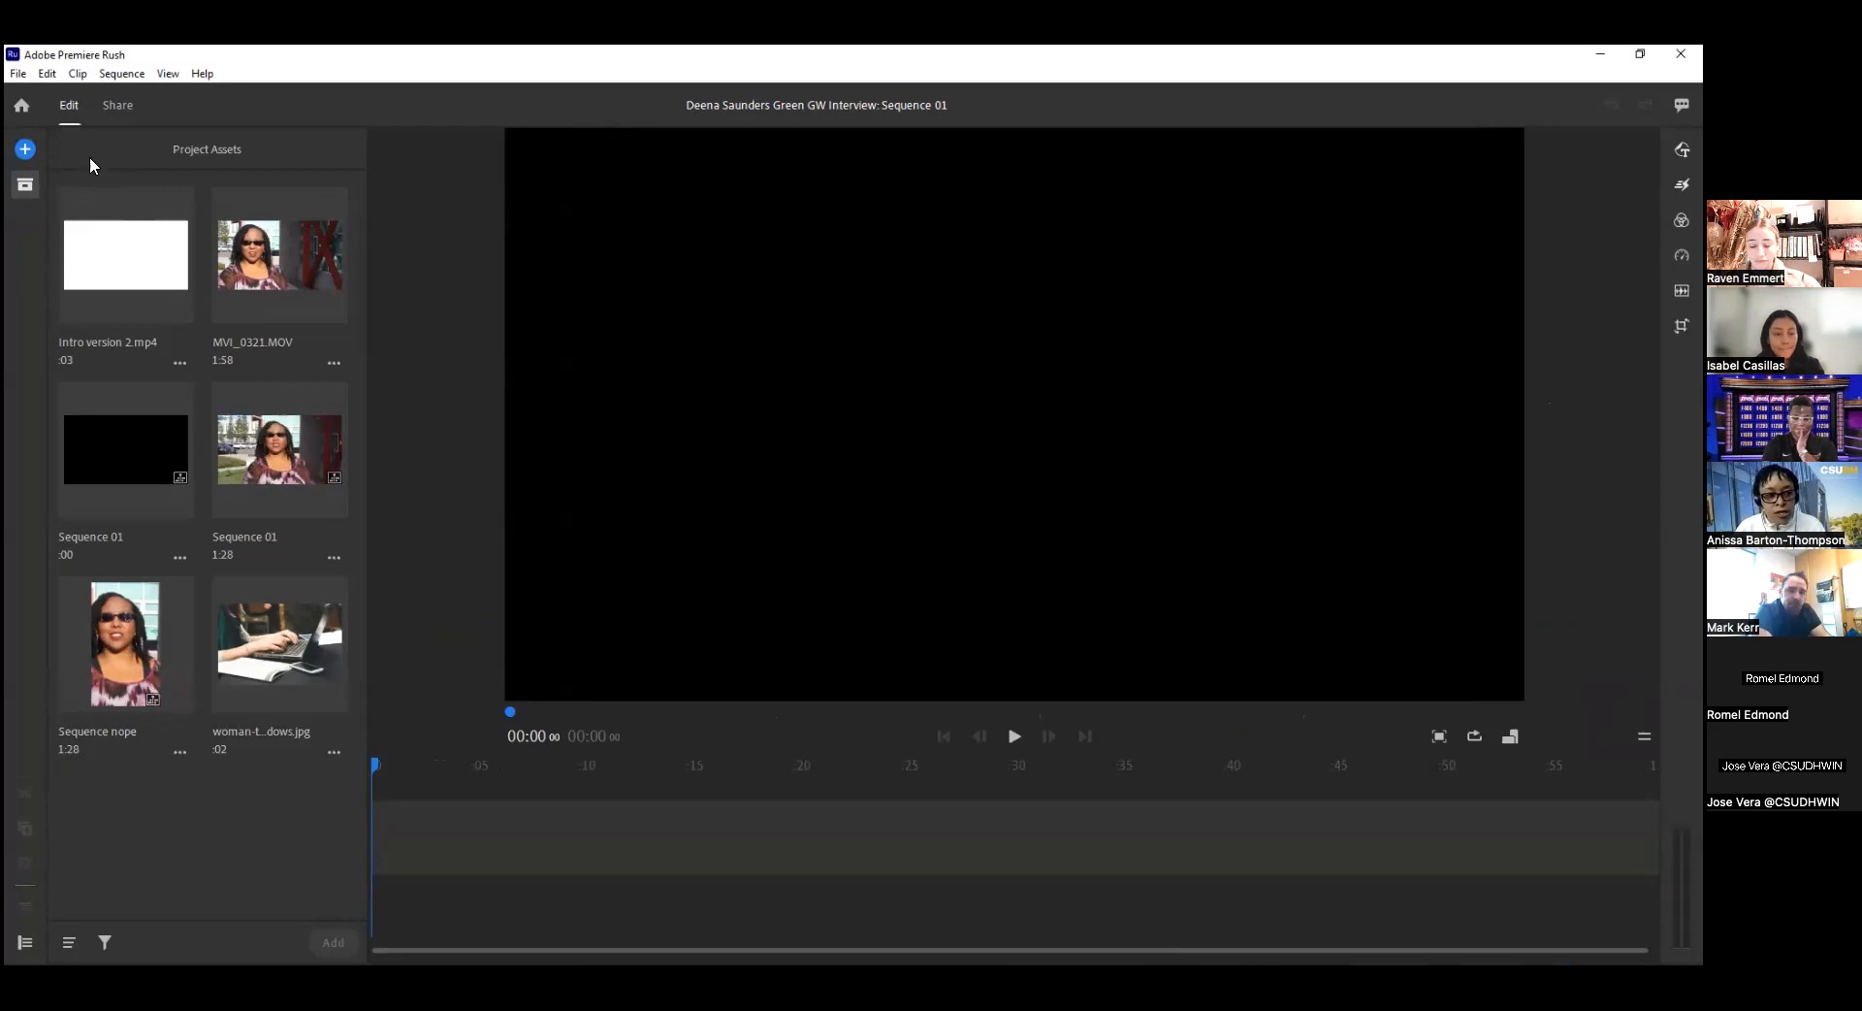
Review the options for adding media, graphics, audio and voiceover, and toggle the display of the project assets.
click(26, 150)
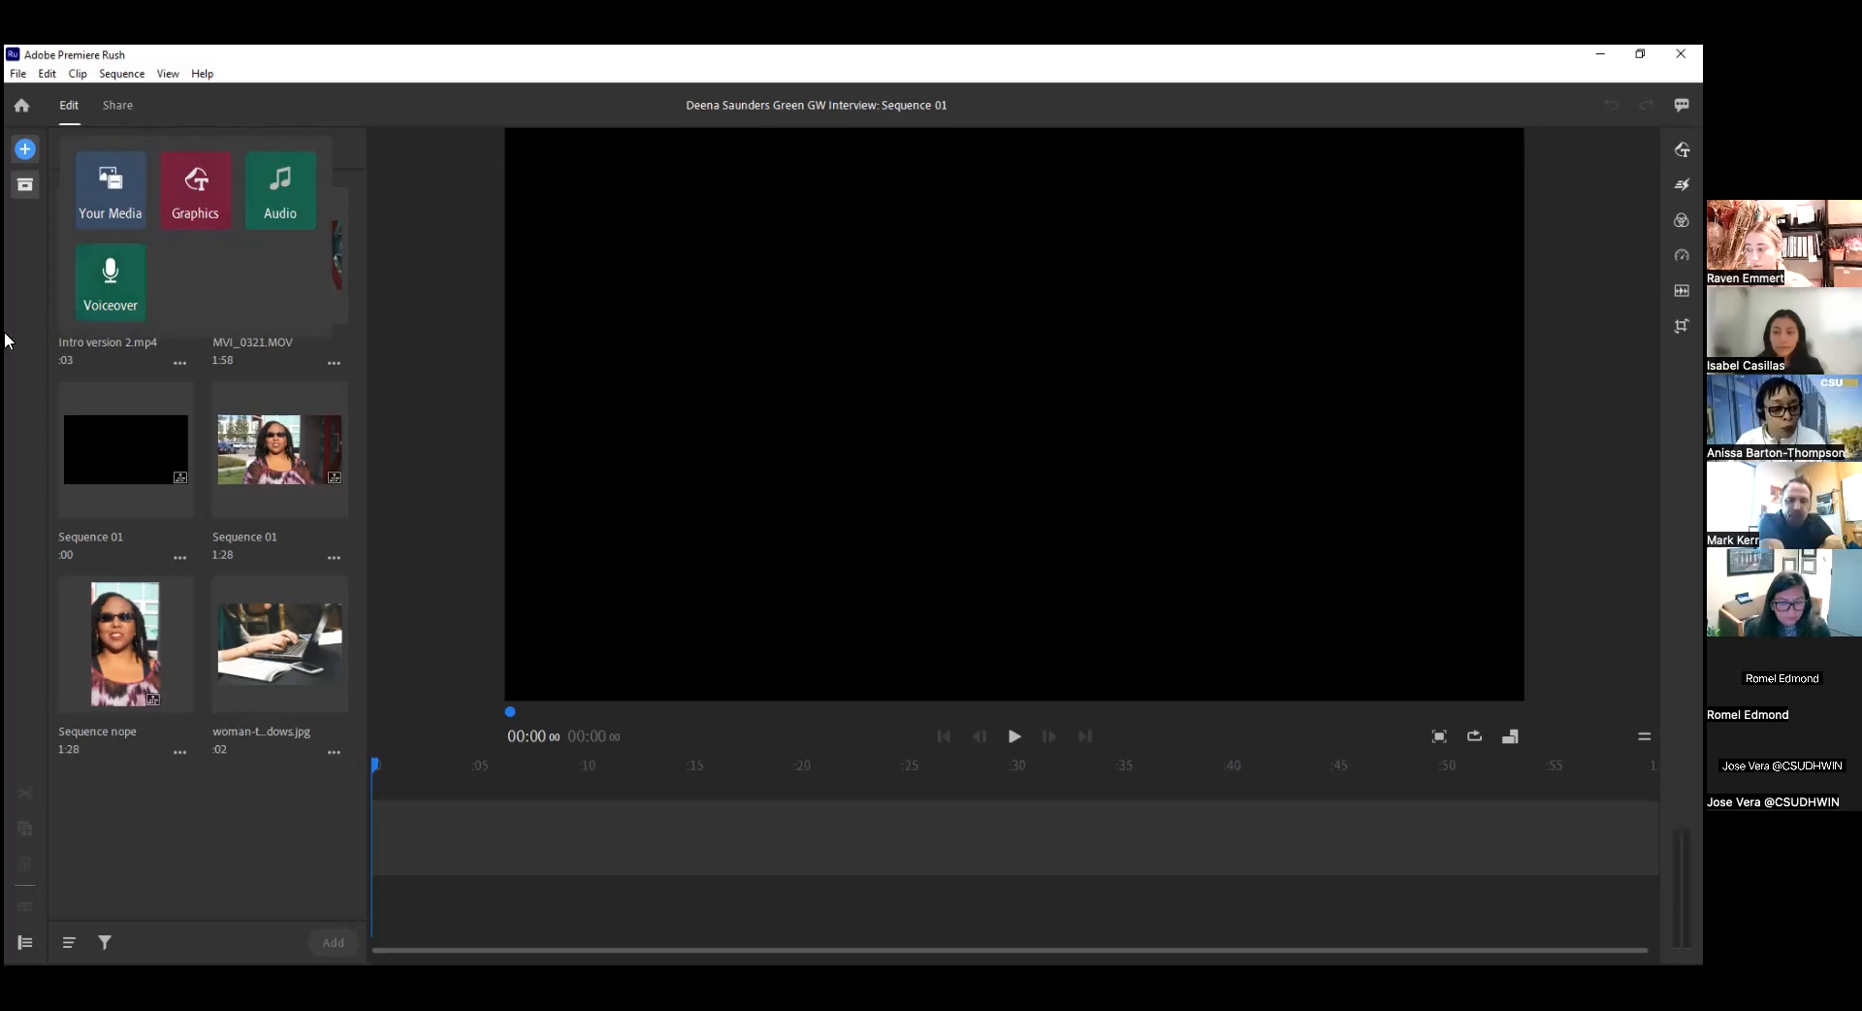
click(25, 186)
click(25, 186)
click(25, 186)
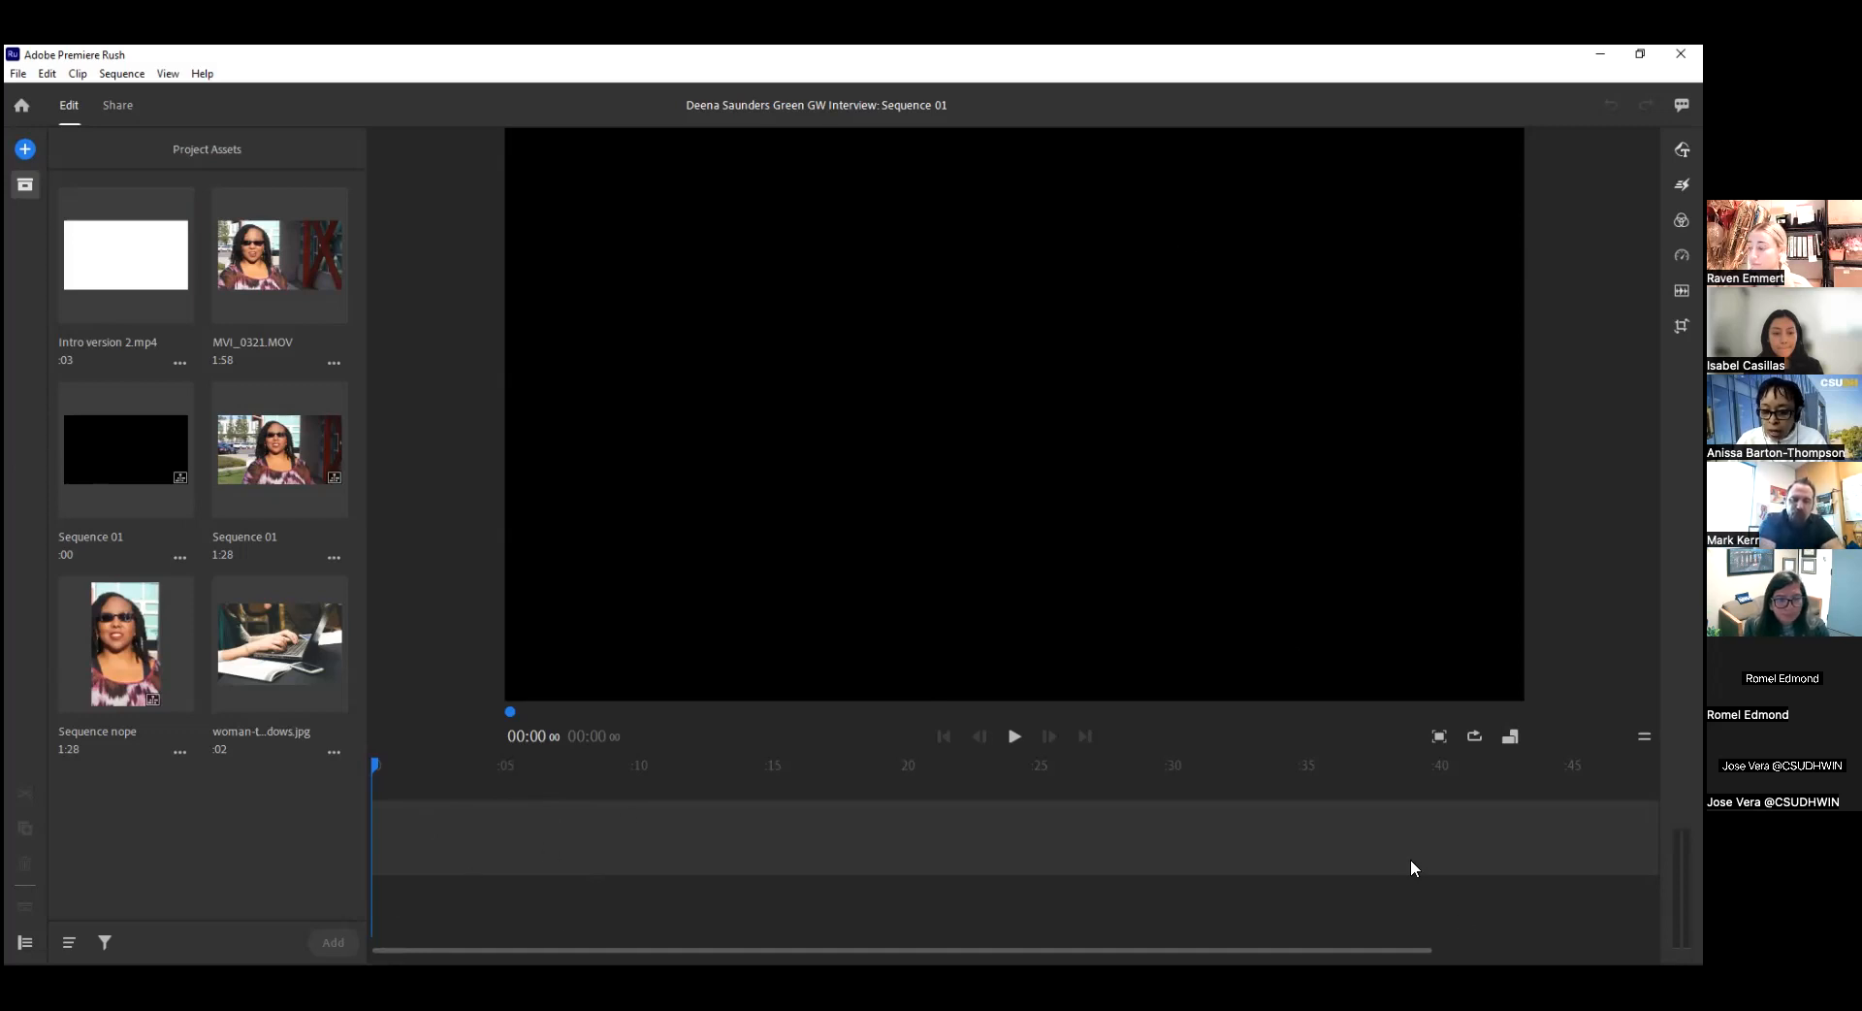
Move the playhead to about 4 seconds on the empty timeline.
drag(377, 766, 484, 786)
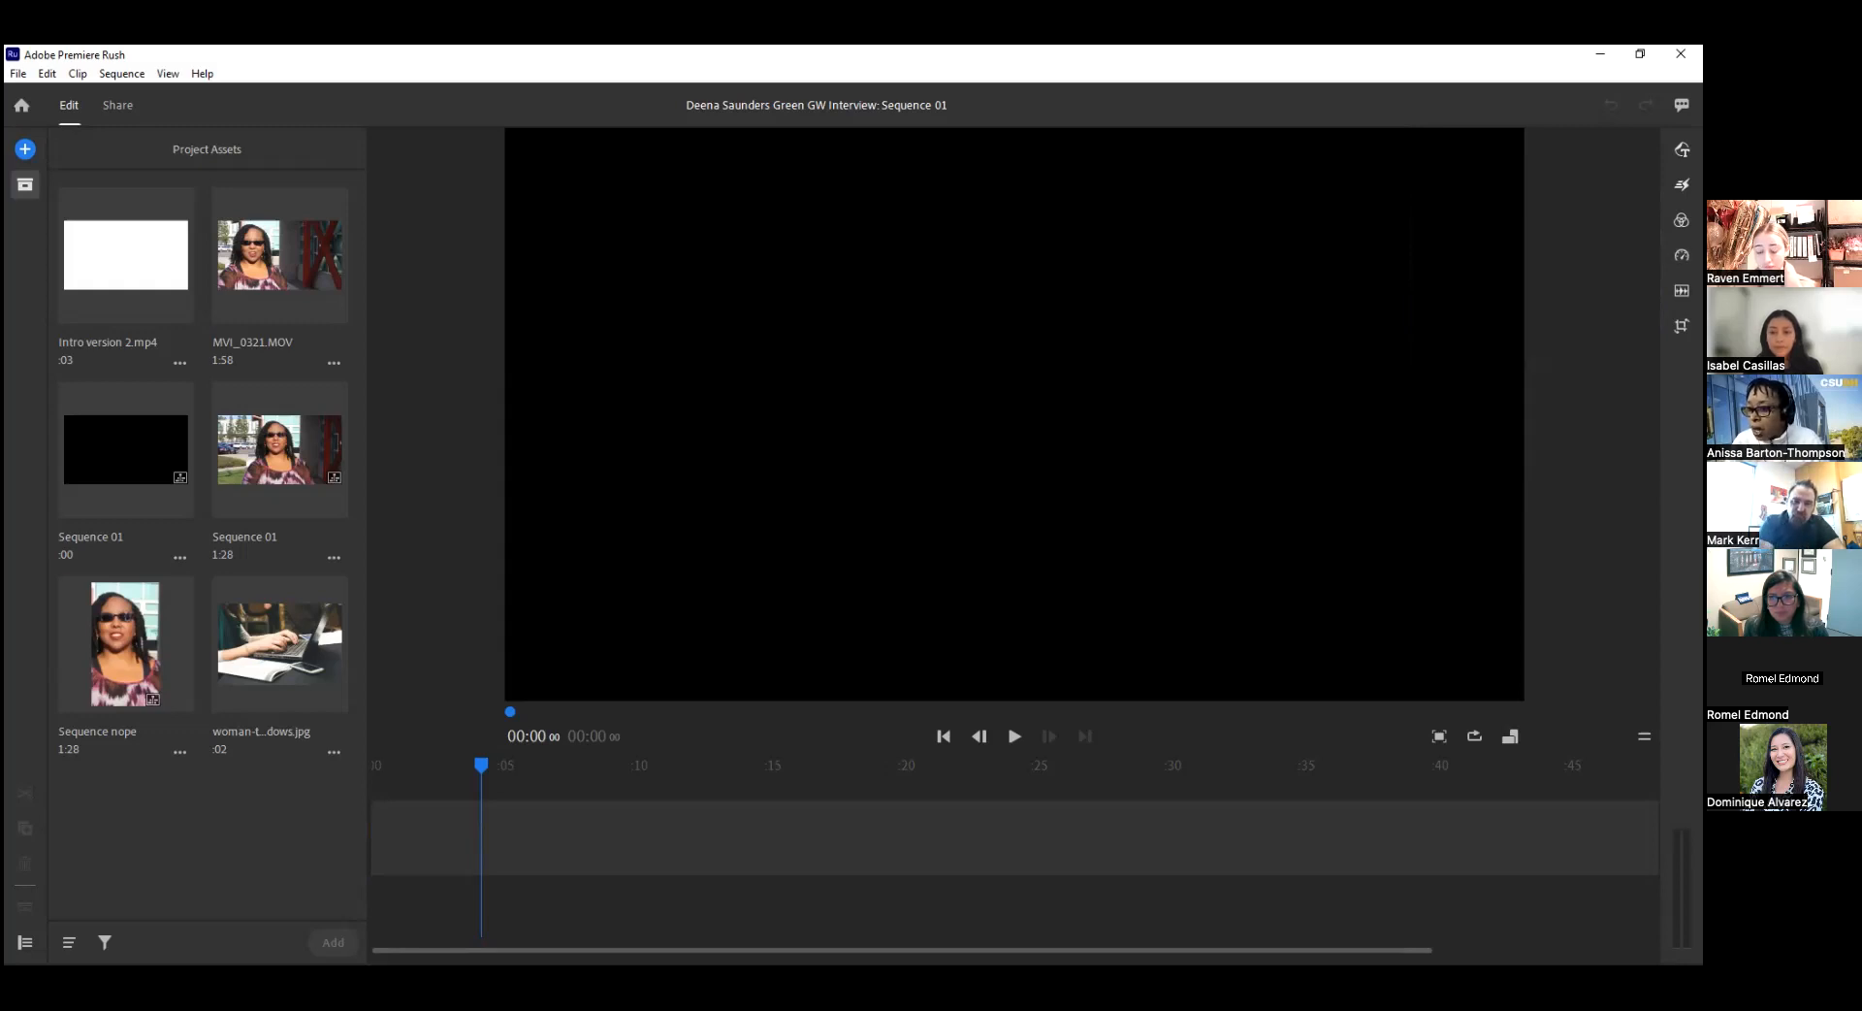
mouse_move(1681, 290)
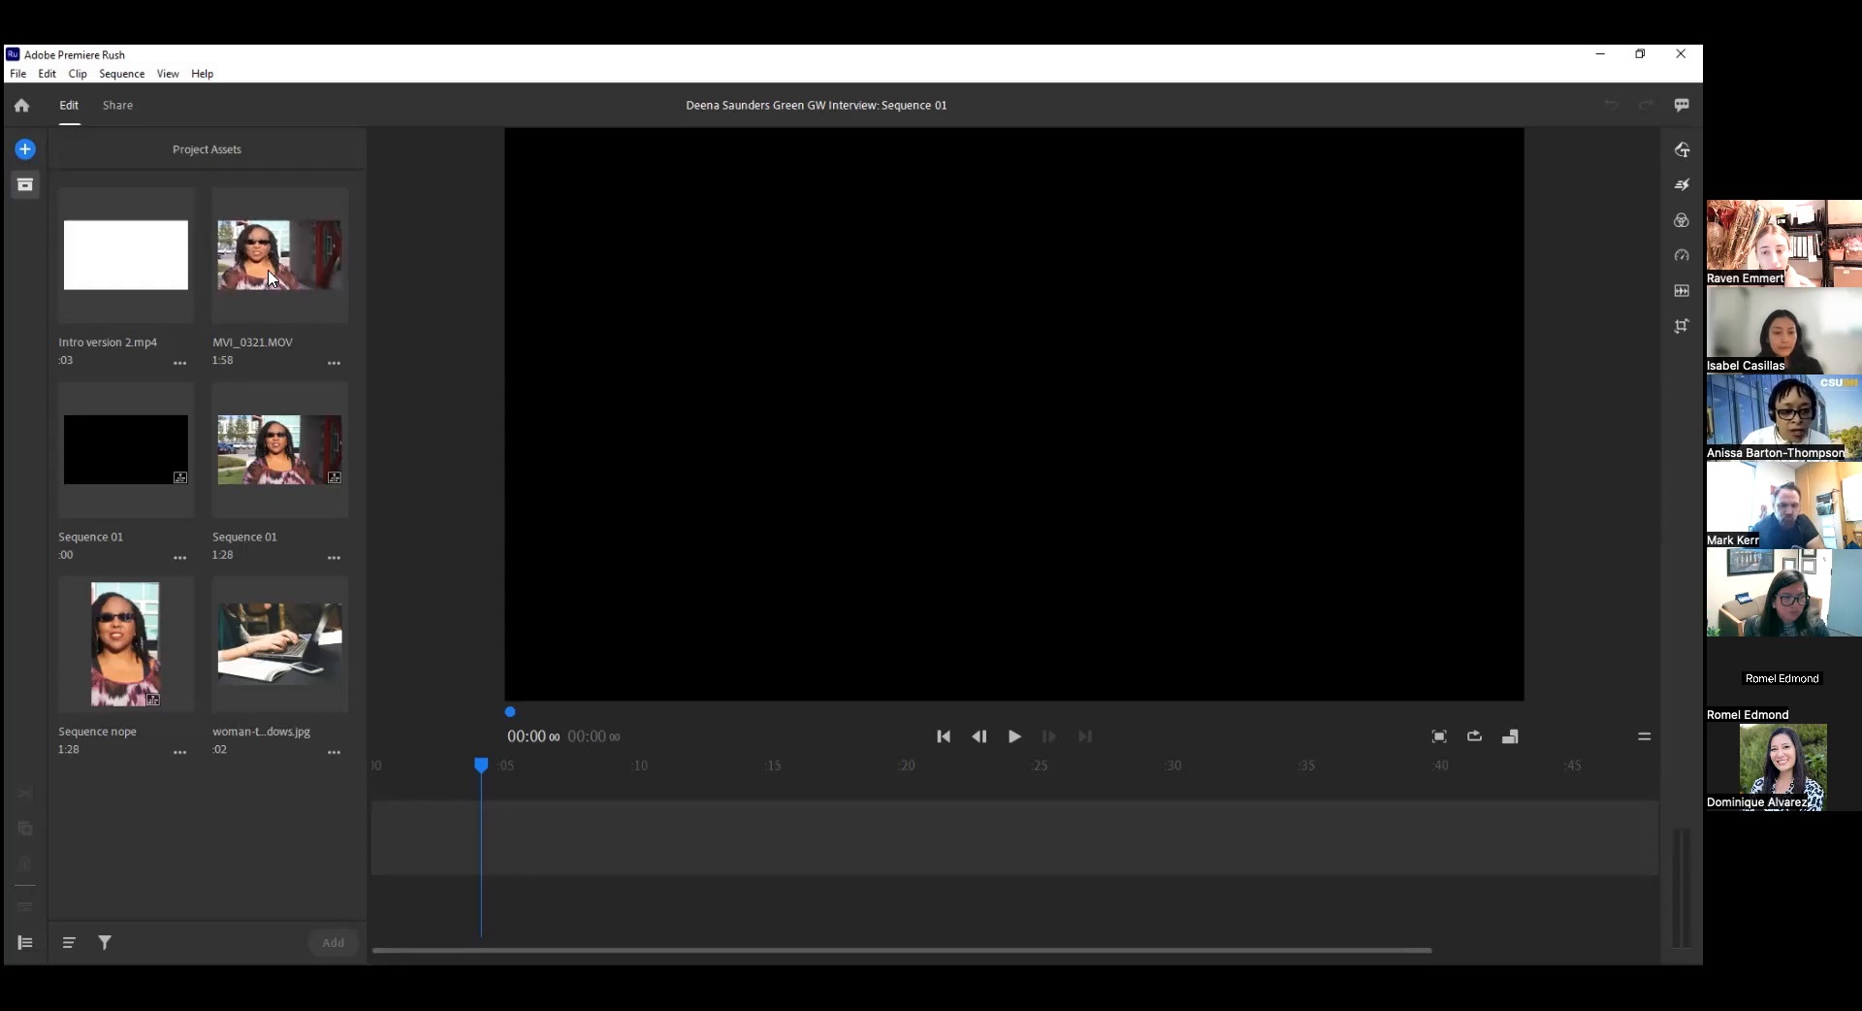
Open MVI_0321.MOV from the project assets in the source preview and play its first 8 seconds.
click(332, 366)
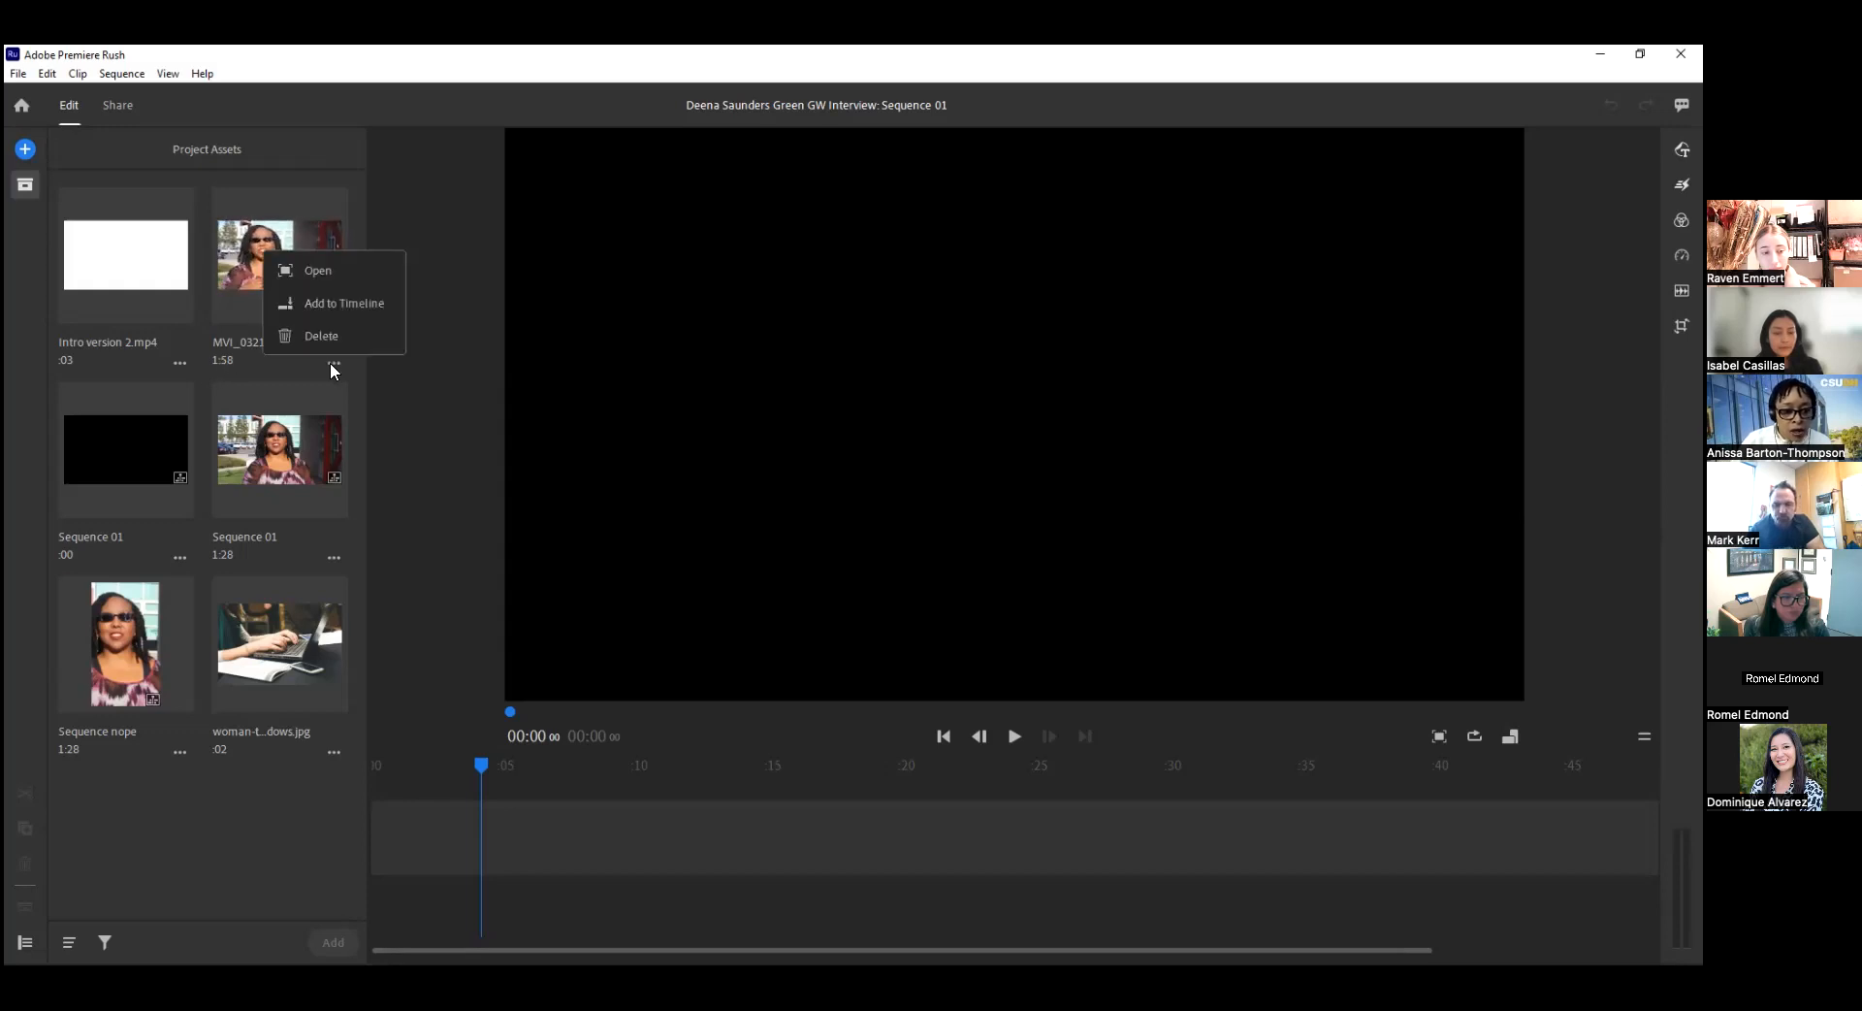
click(301, 271)
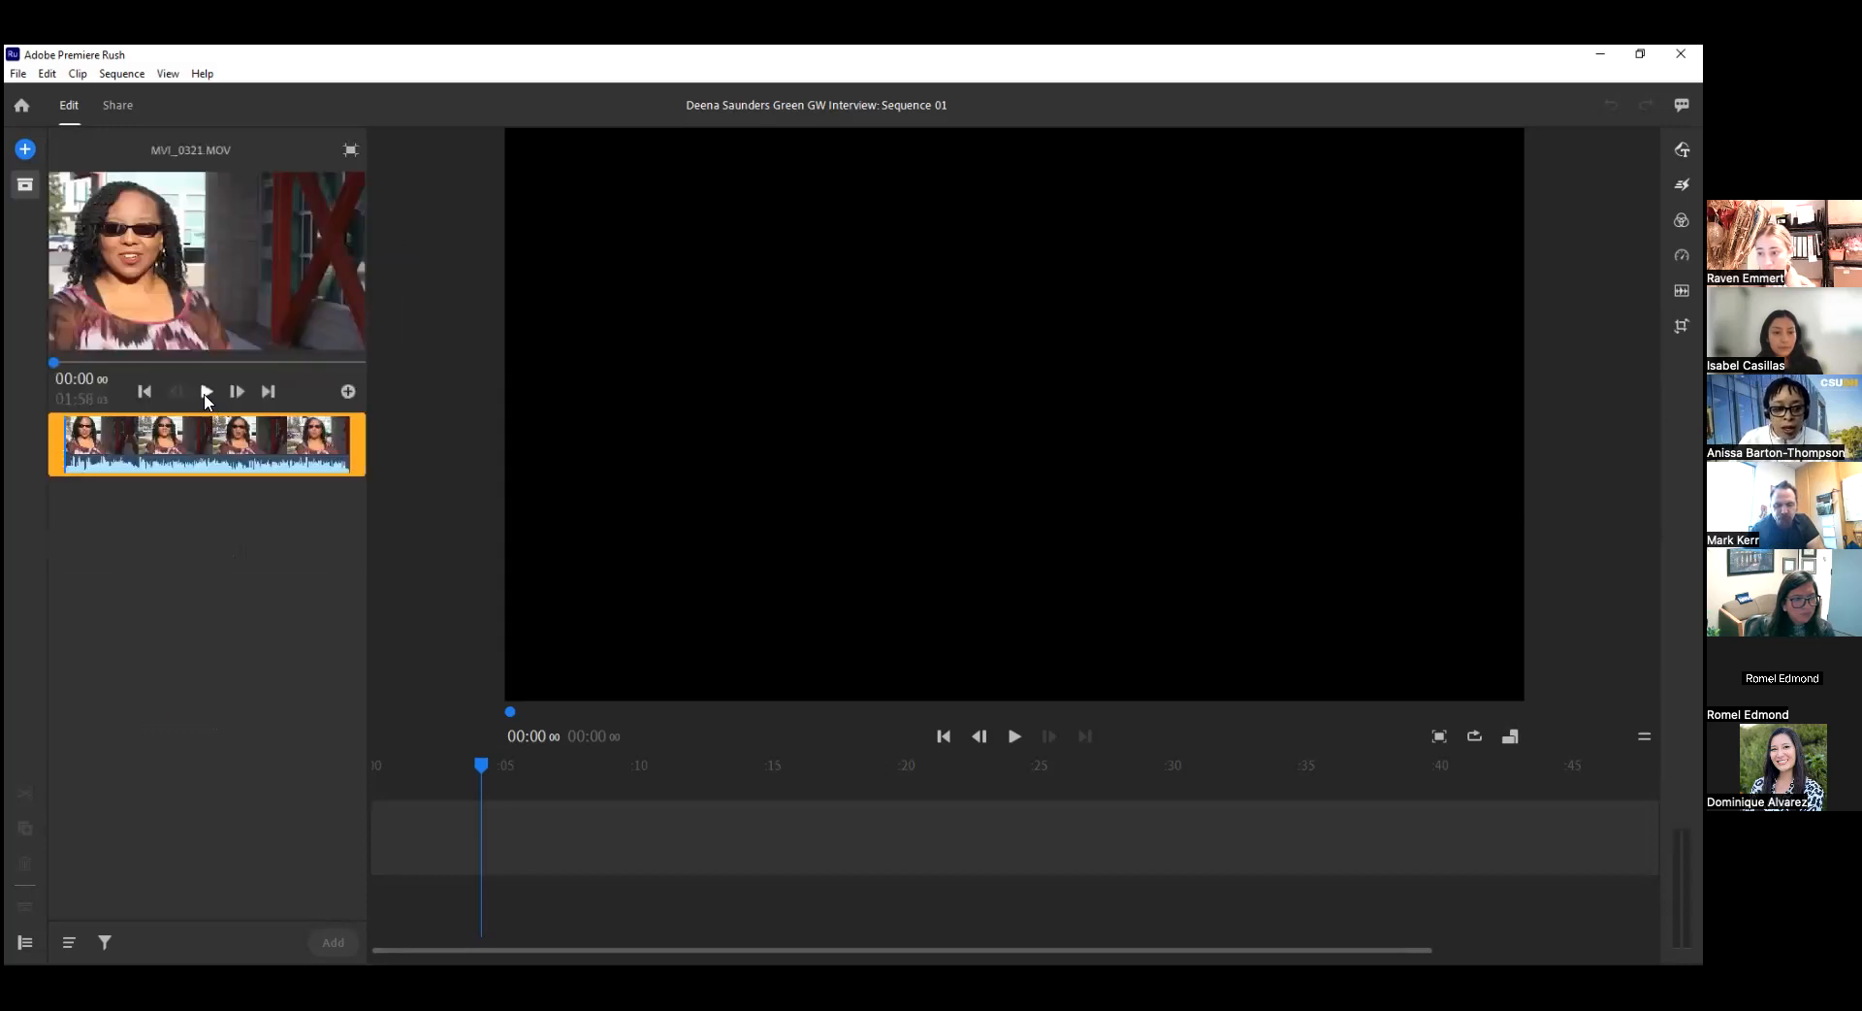
click(205, 391)
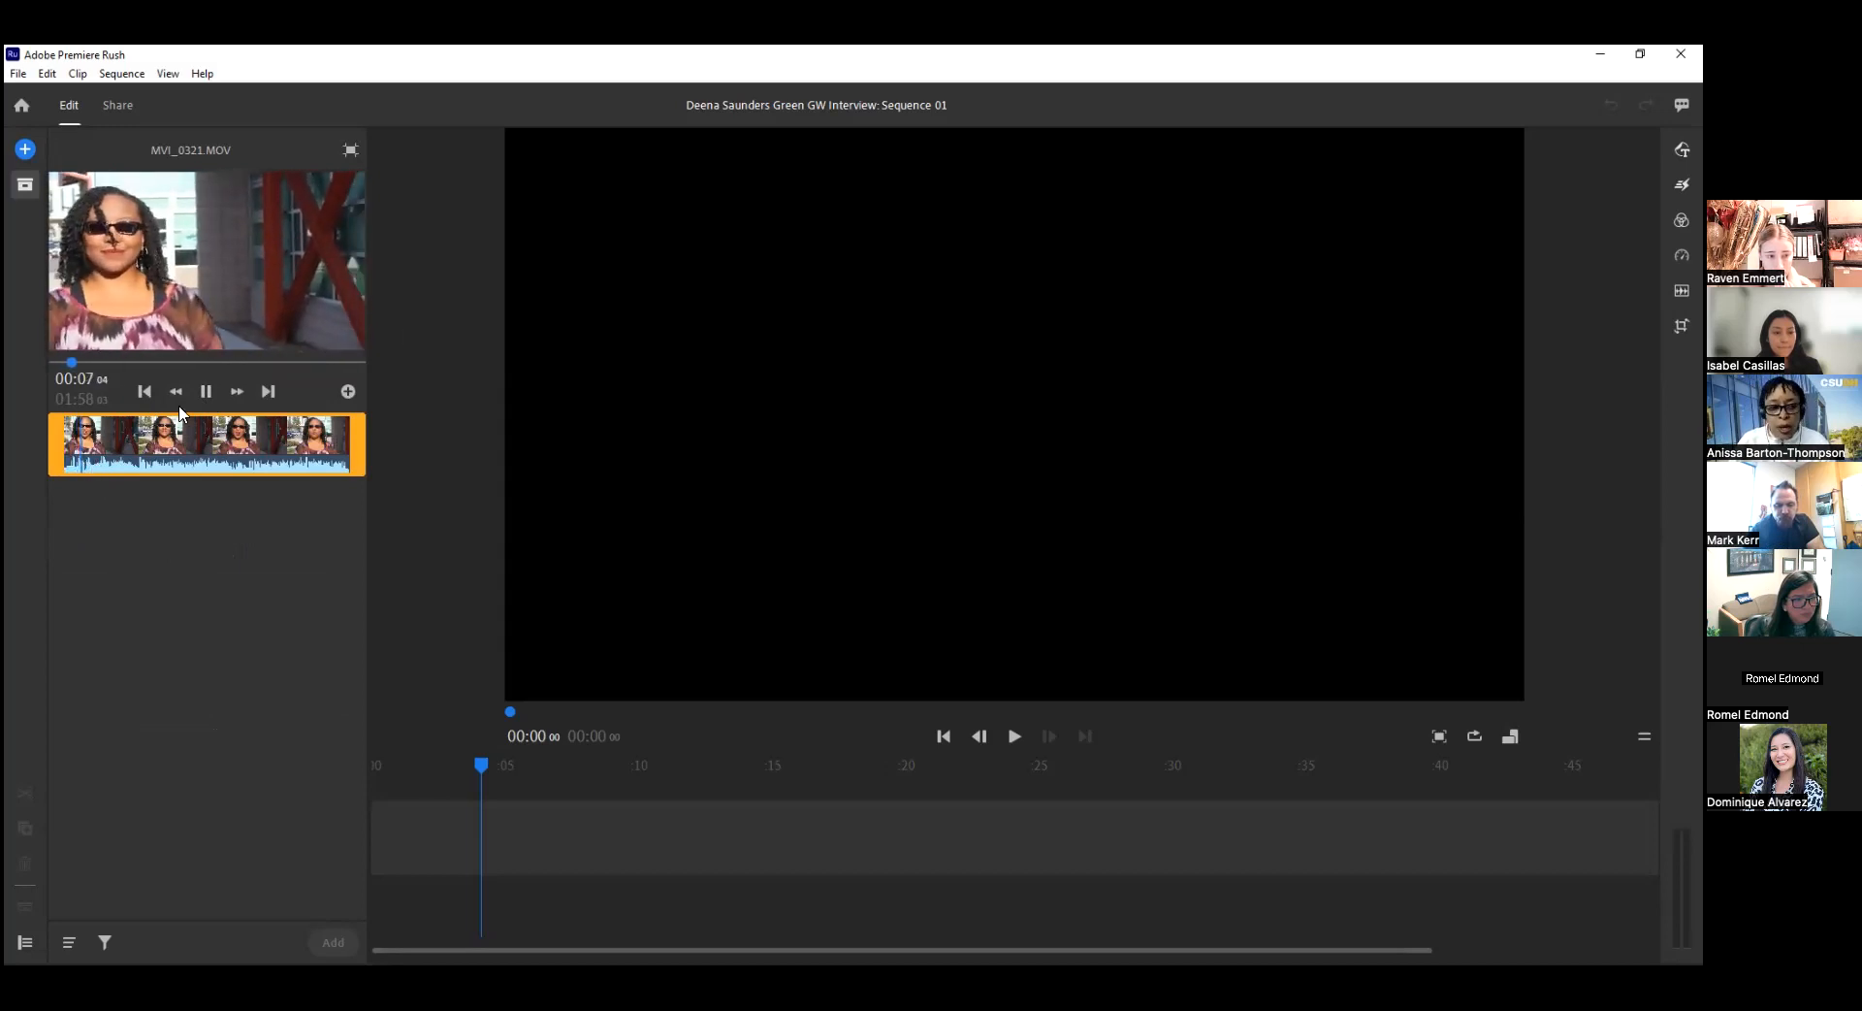
click(206, 392)
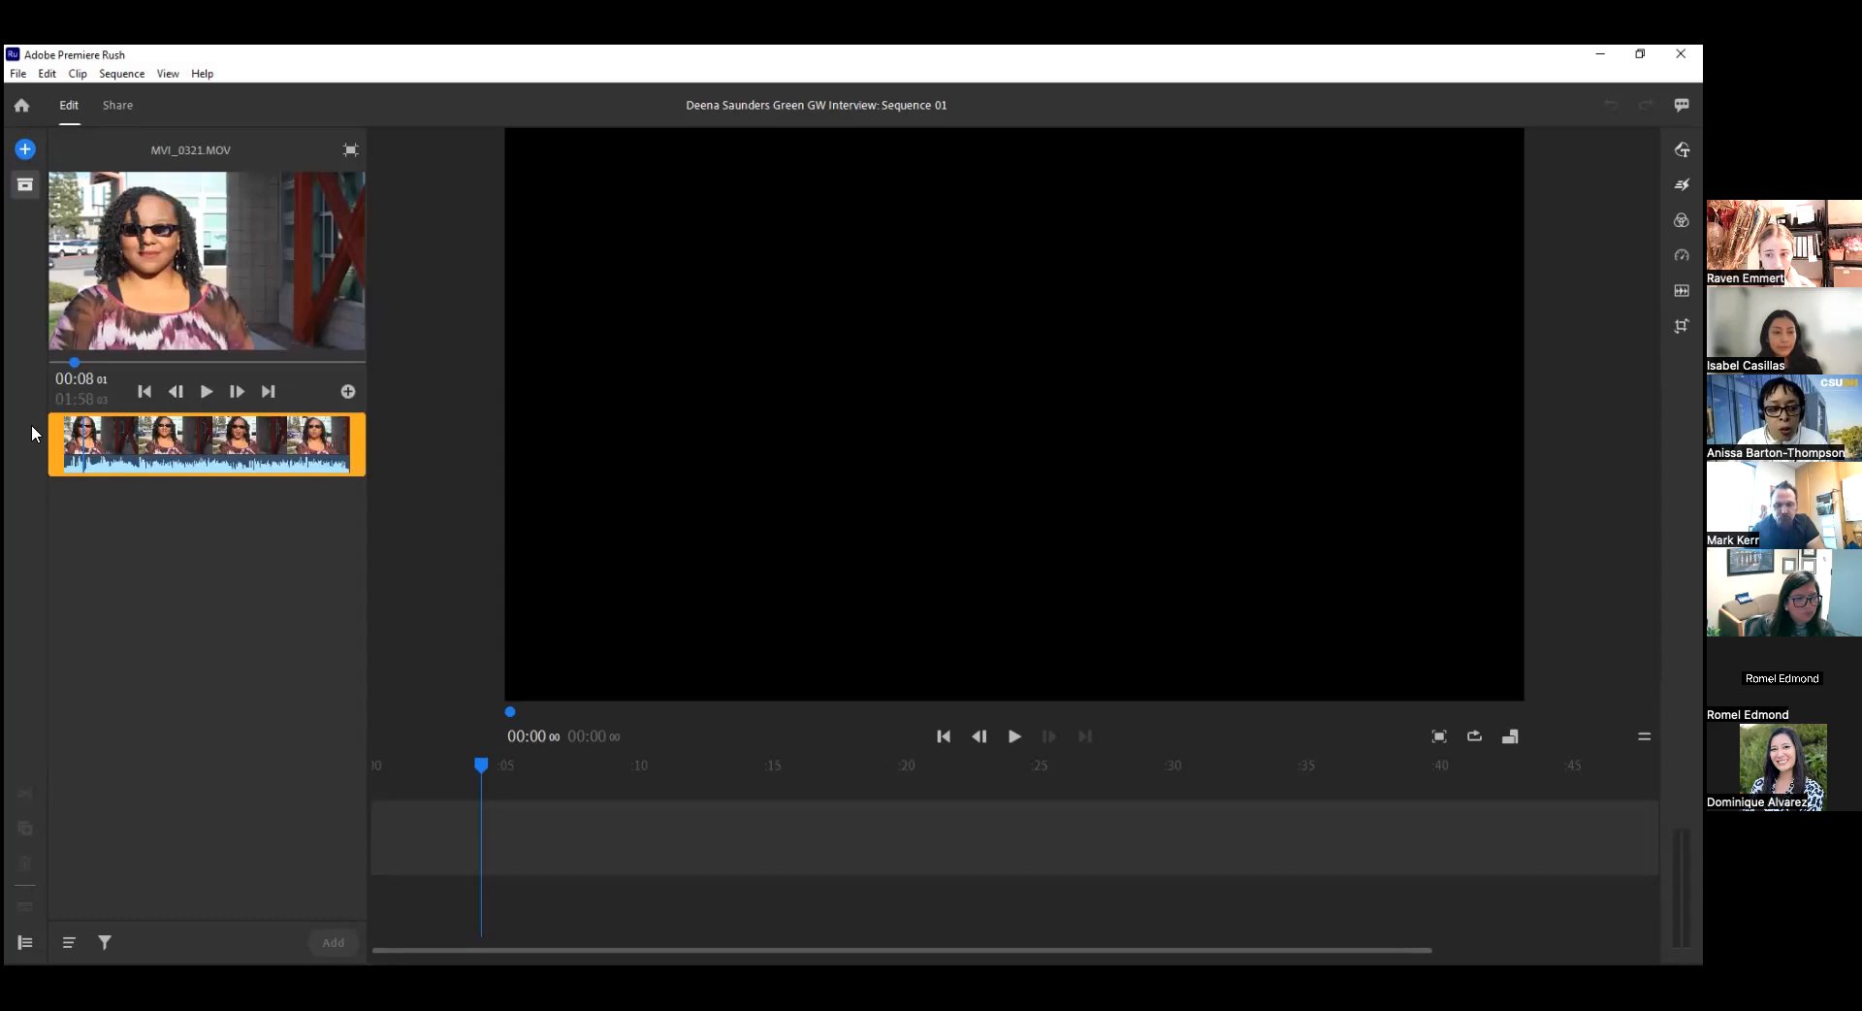
Trim both ends of MVI_0321.MOV in the preview, starting at about 27 seconds and keeping about 51 seconds.
drag(62, 431, 116, 434)
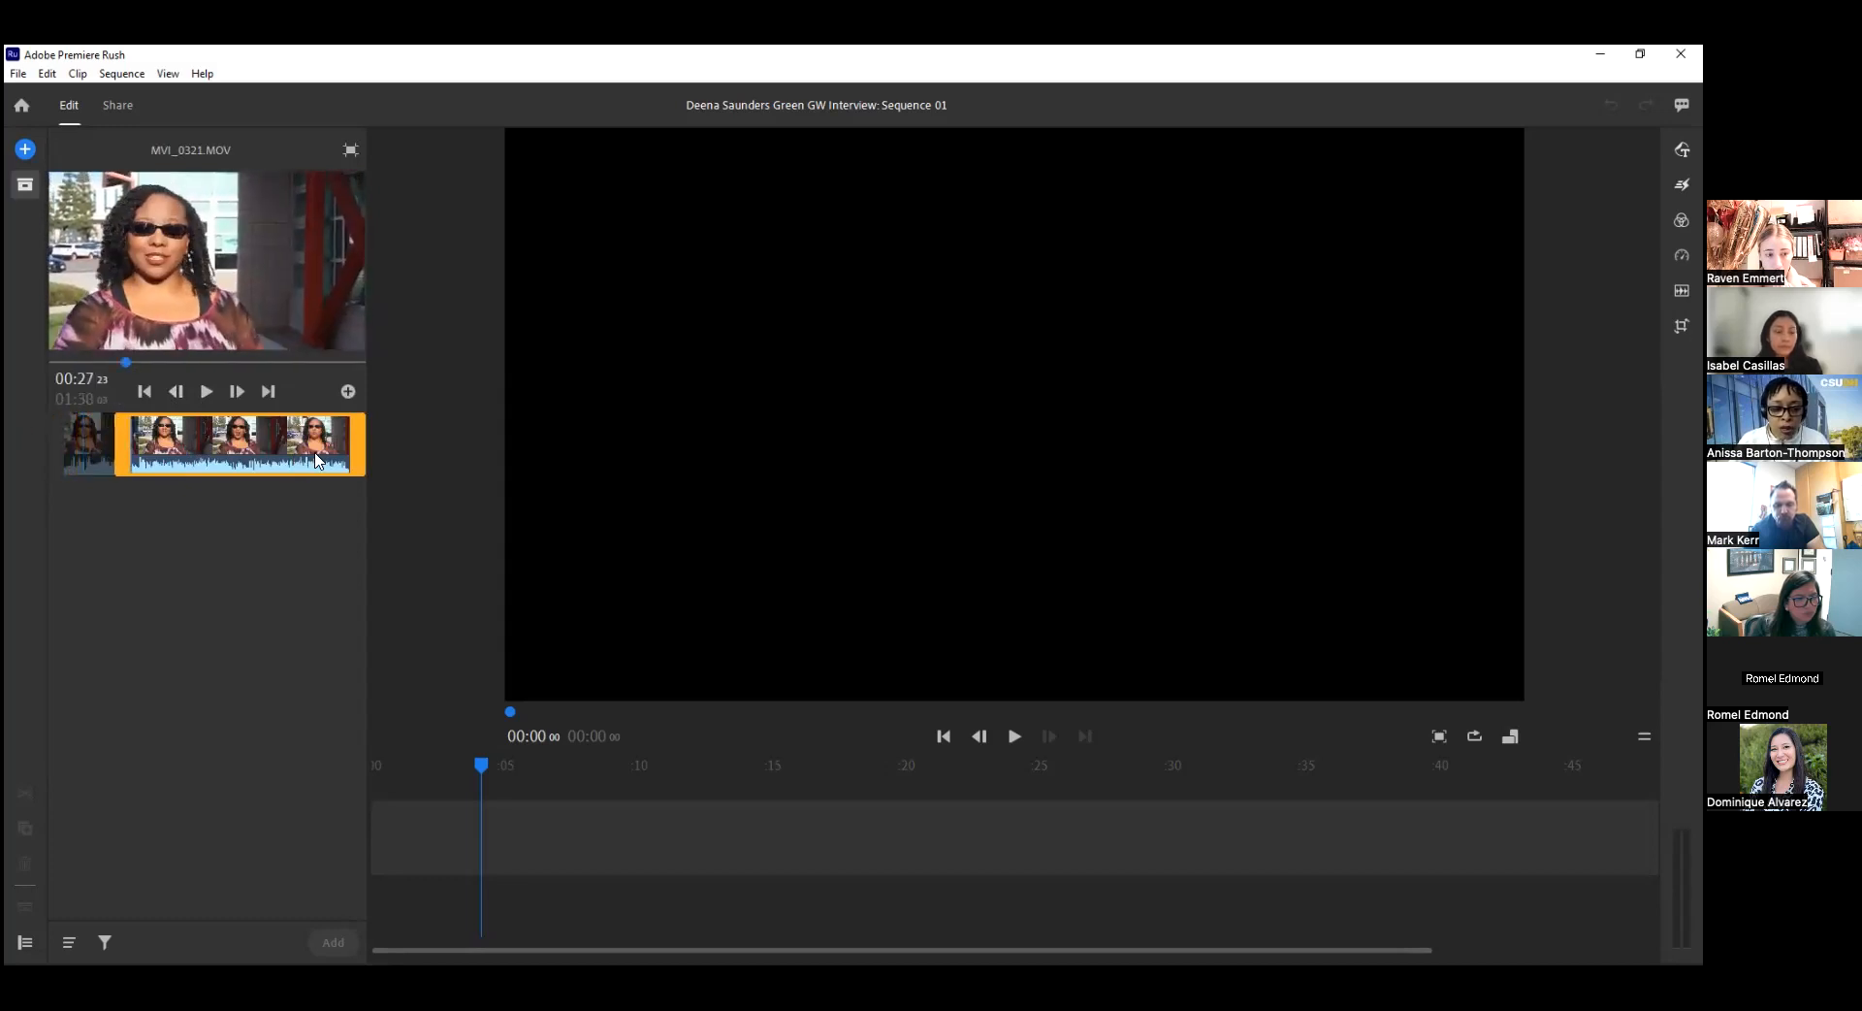
drag(355, 443, 246, 456)
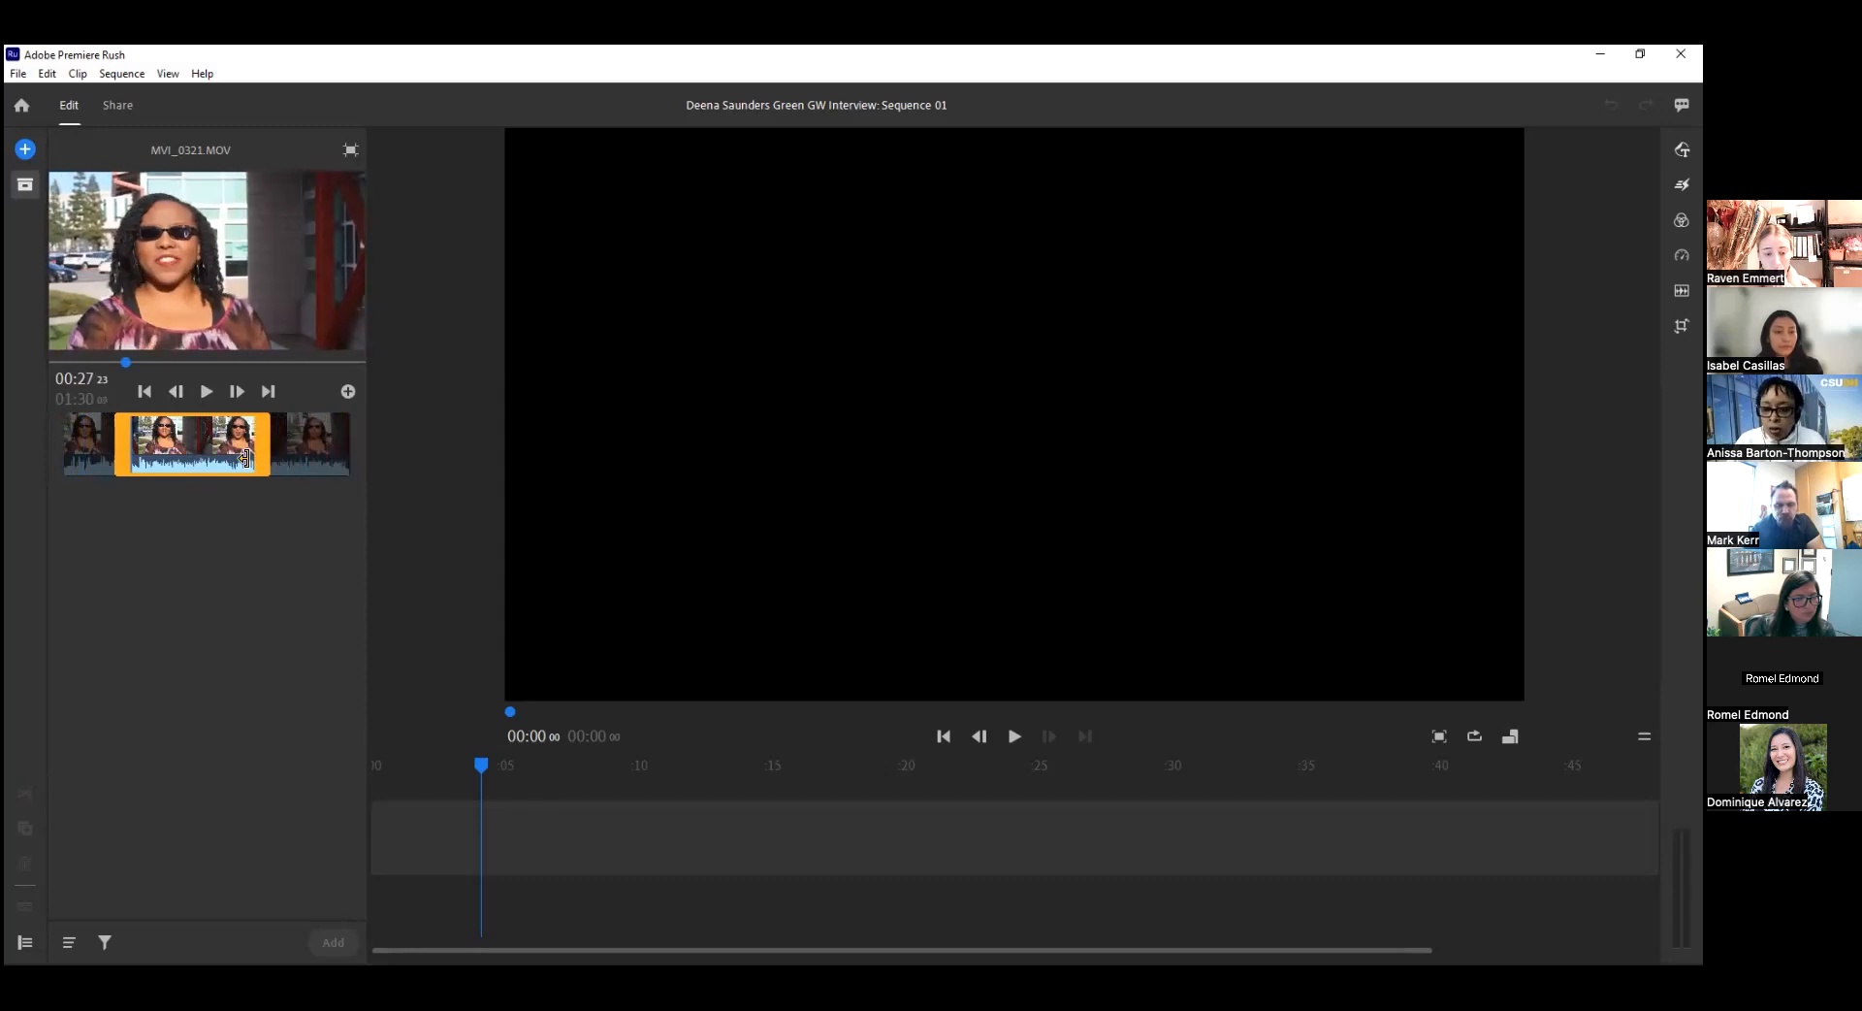
drag(246, 457, 245, 466)
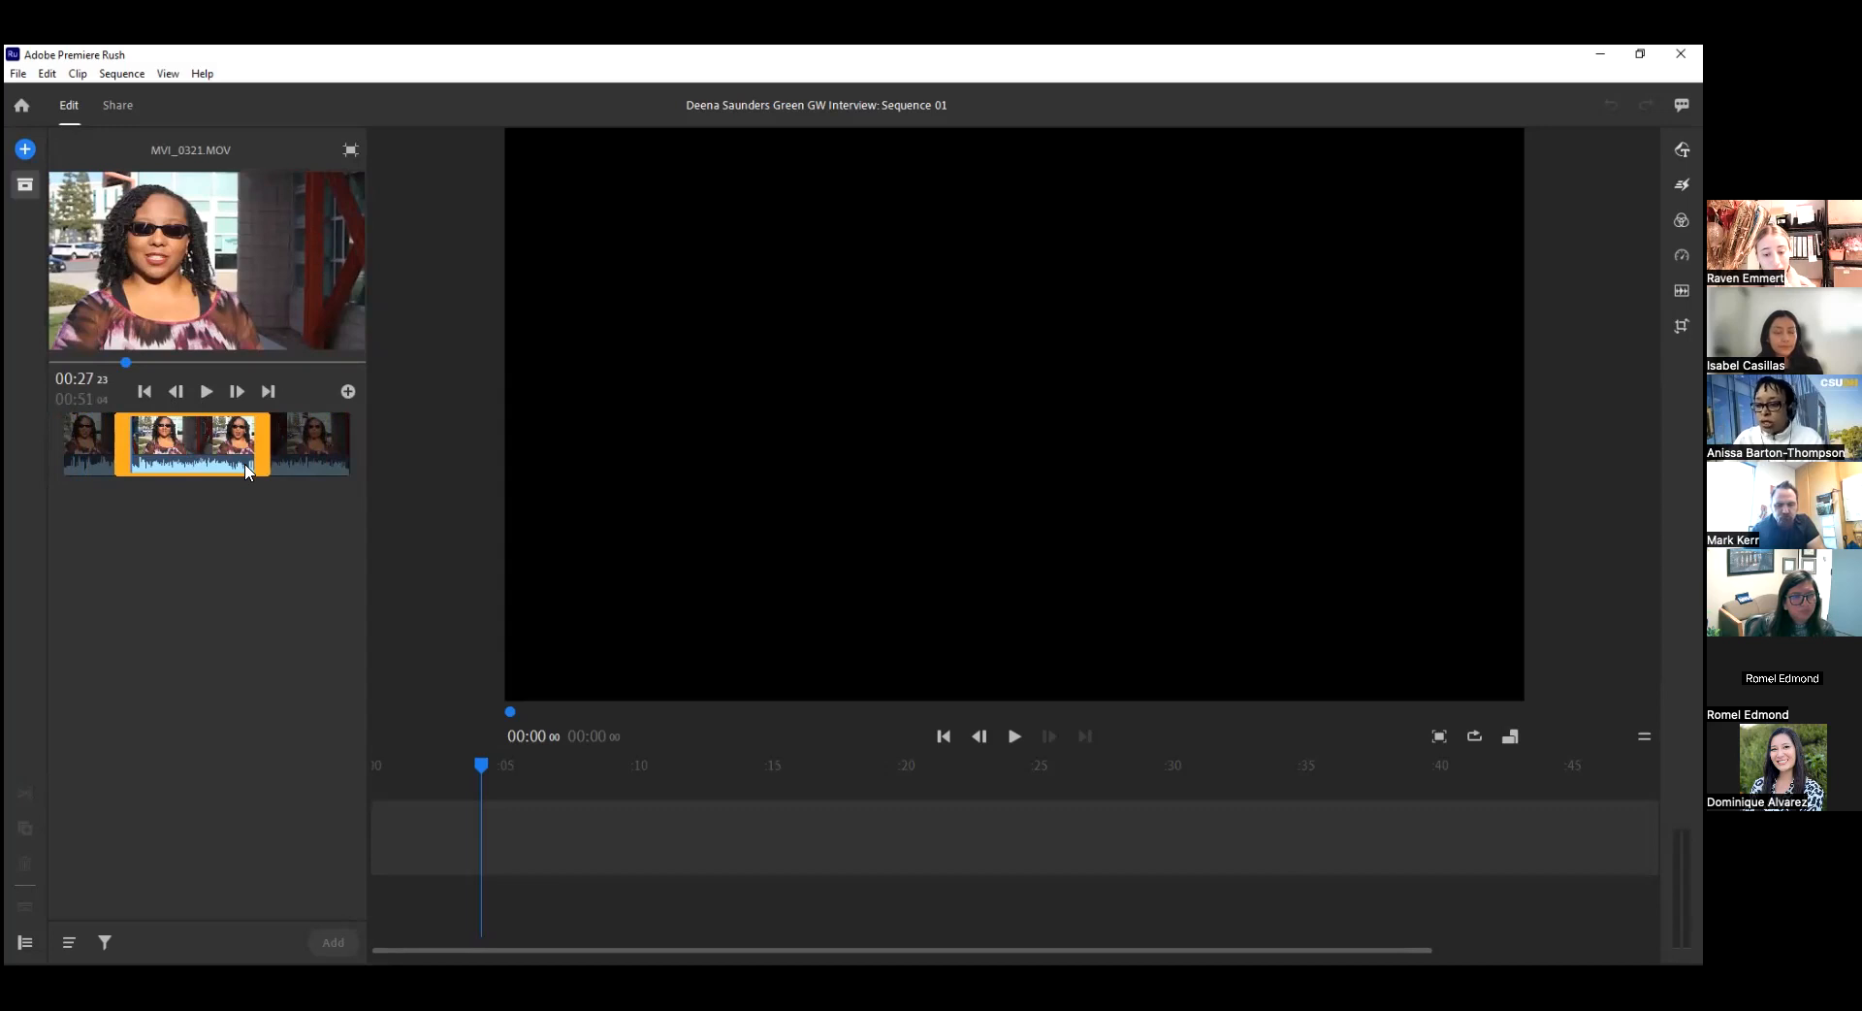
Refine the start point of MVI_0321.MOV by adjusting the trim and replaying it, setting the start at 00:20:13.
drag(114, 438, 124, 437)
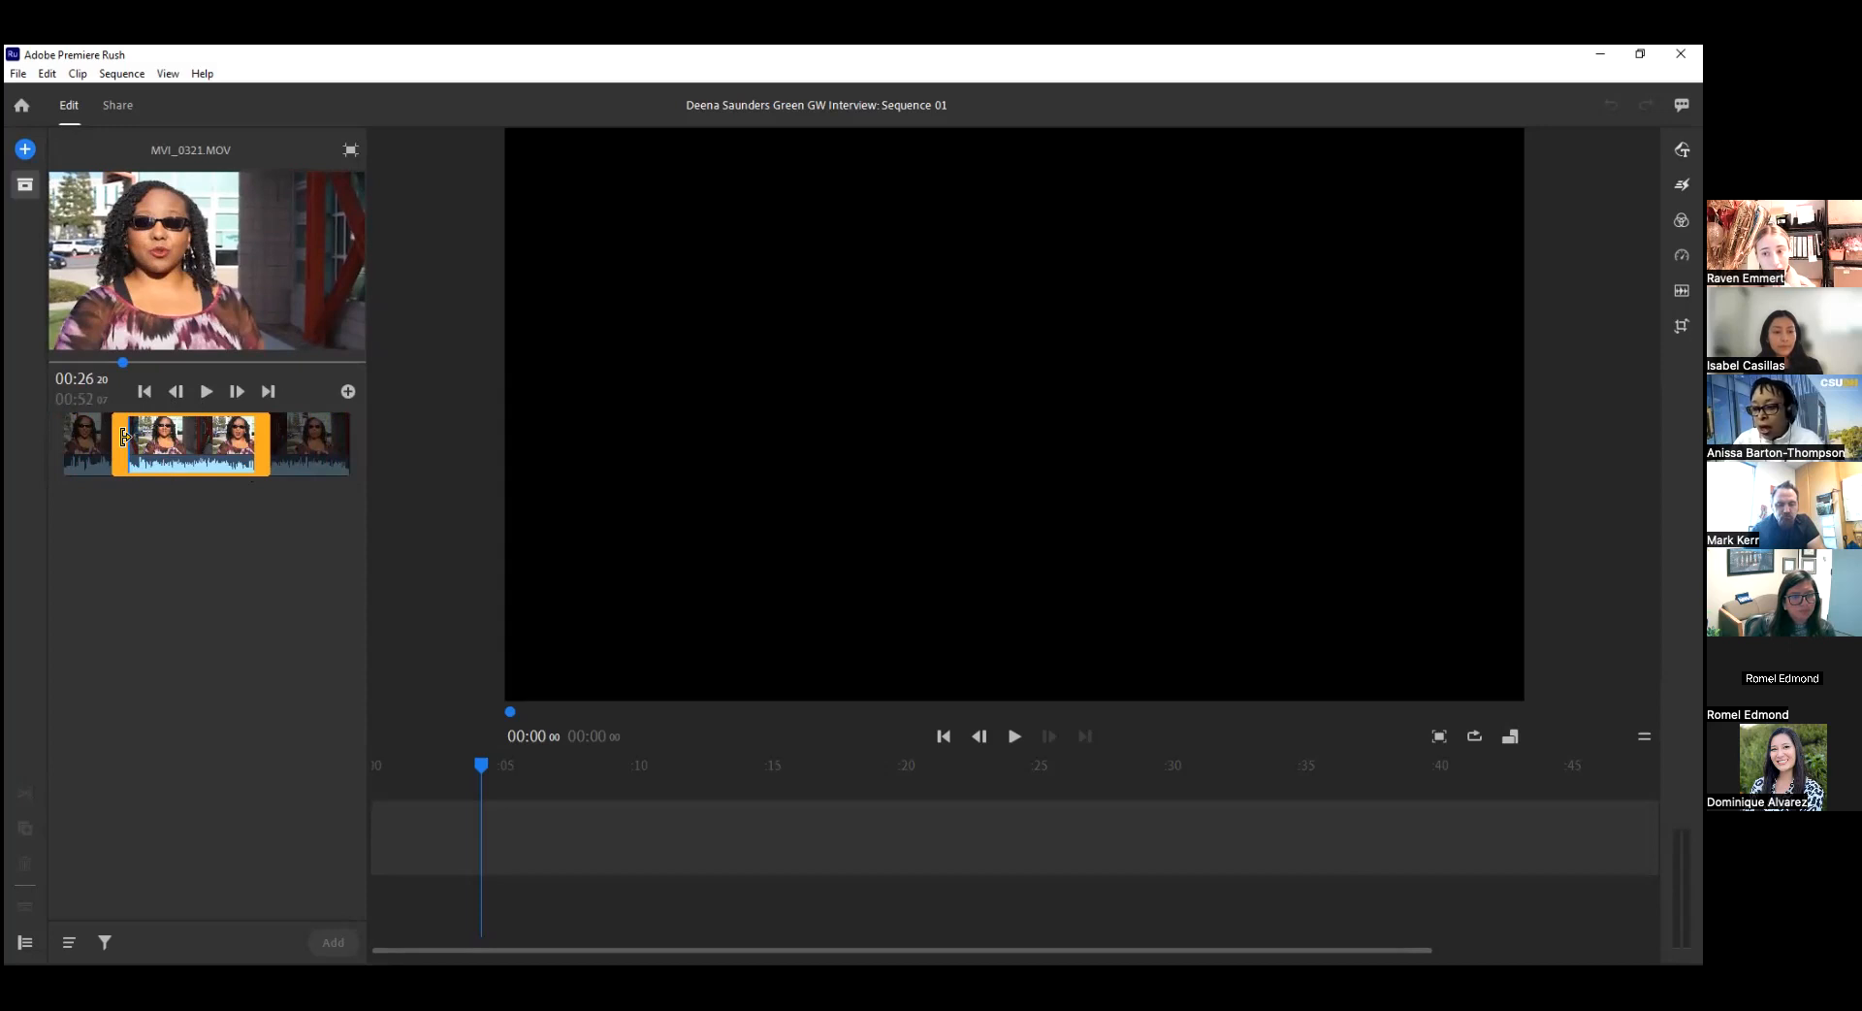
drag(126, 436, 128, 436)
click(203, 391)
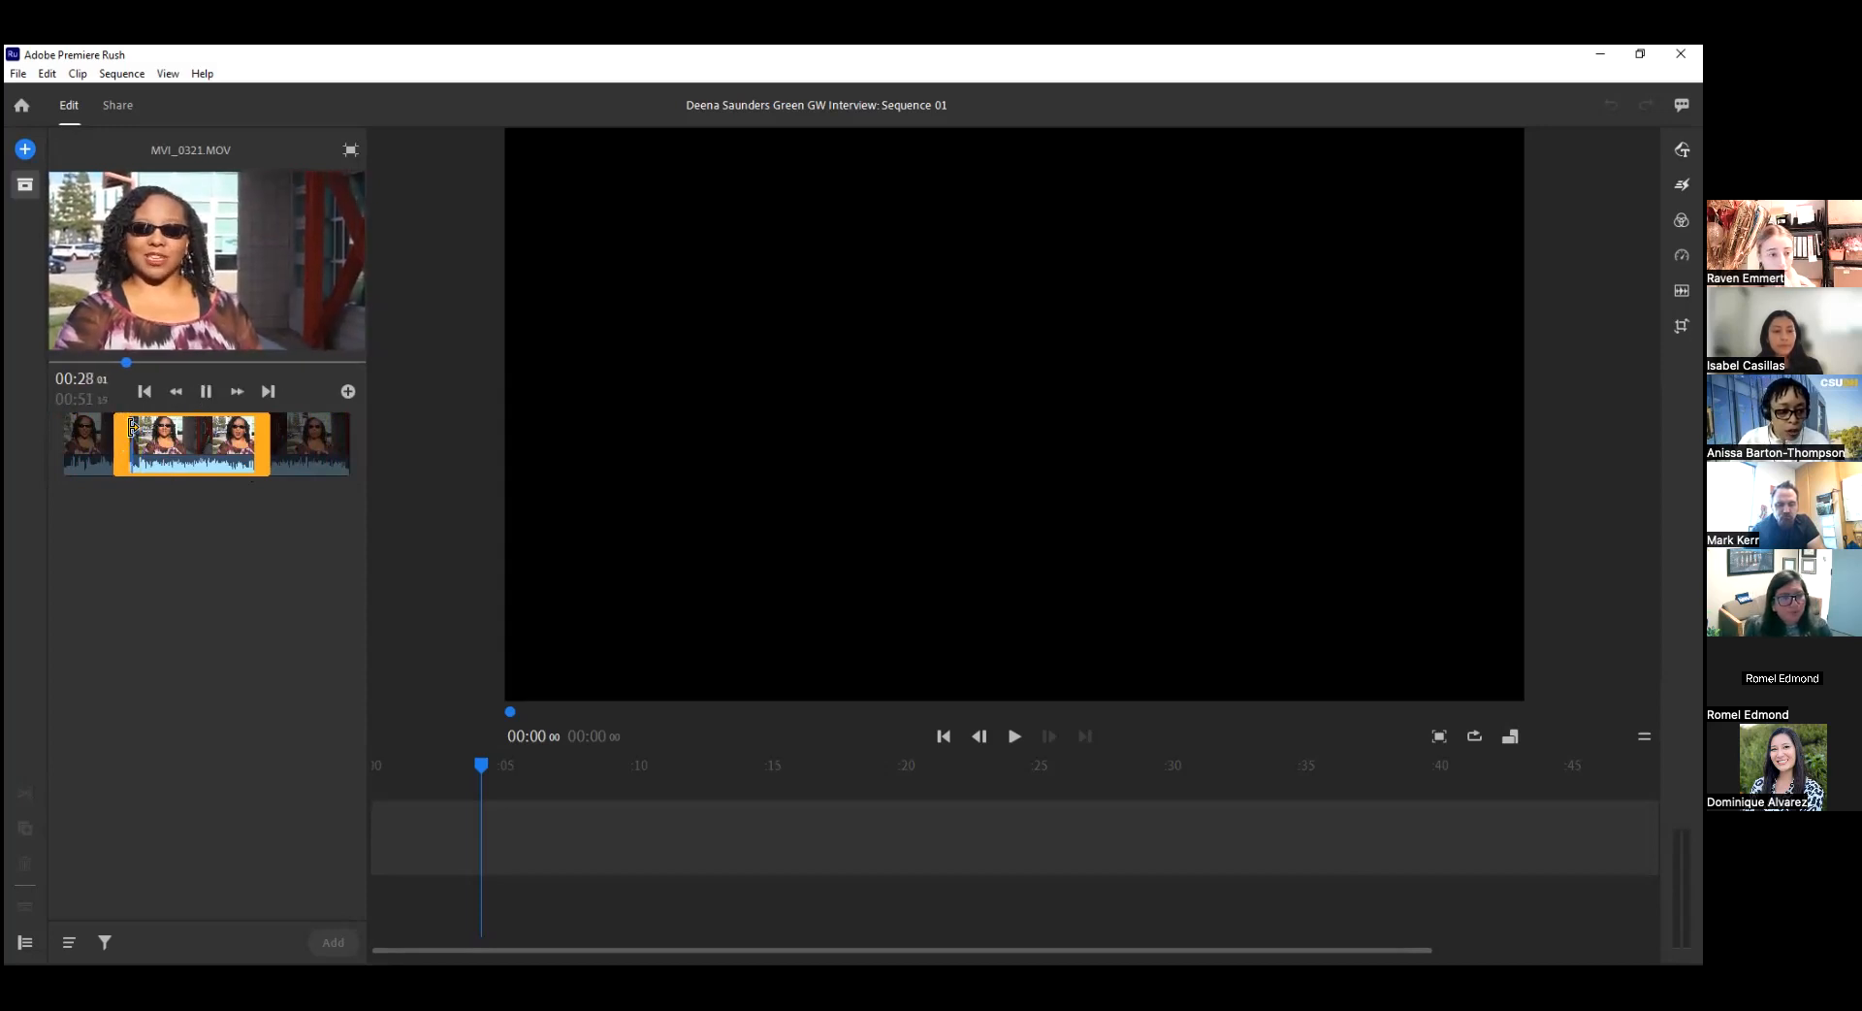
drag(124, 433, 119, 434)
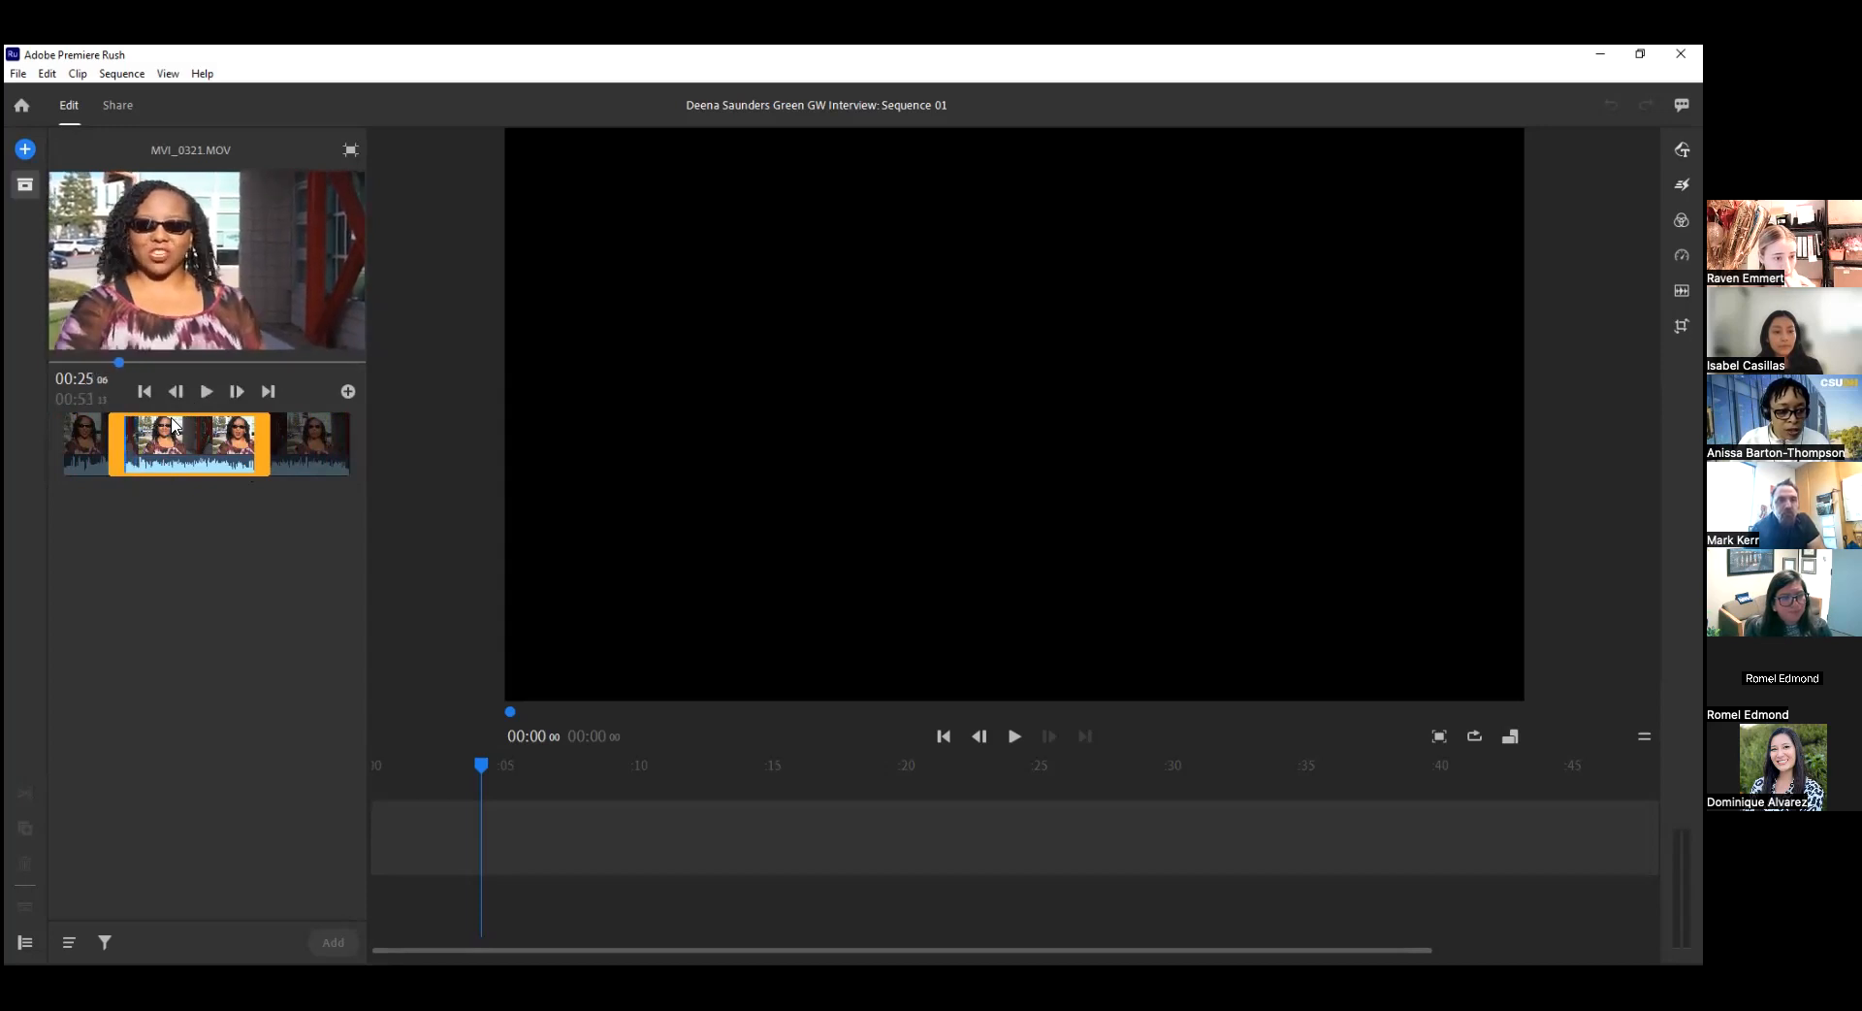
click(204, 391)
drag(117, 435, 99, 435)
click(205, 392)
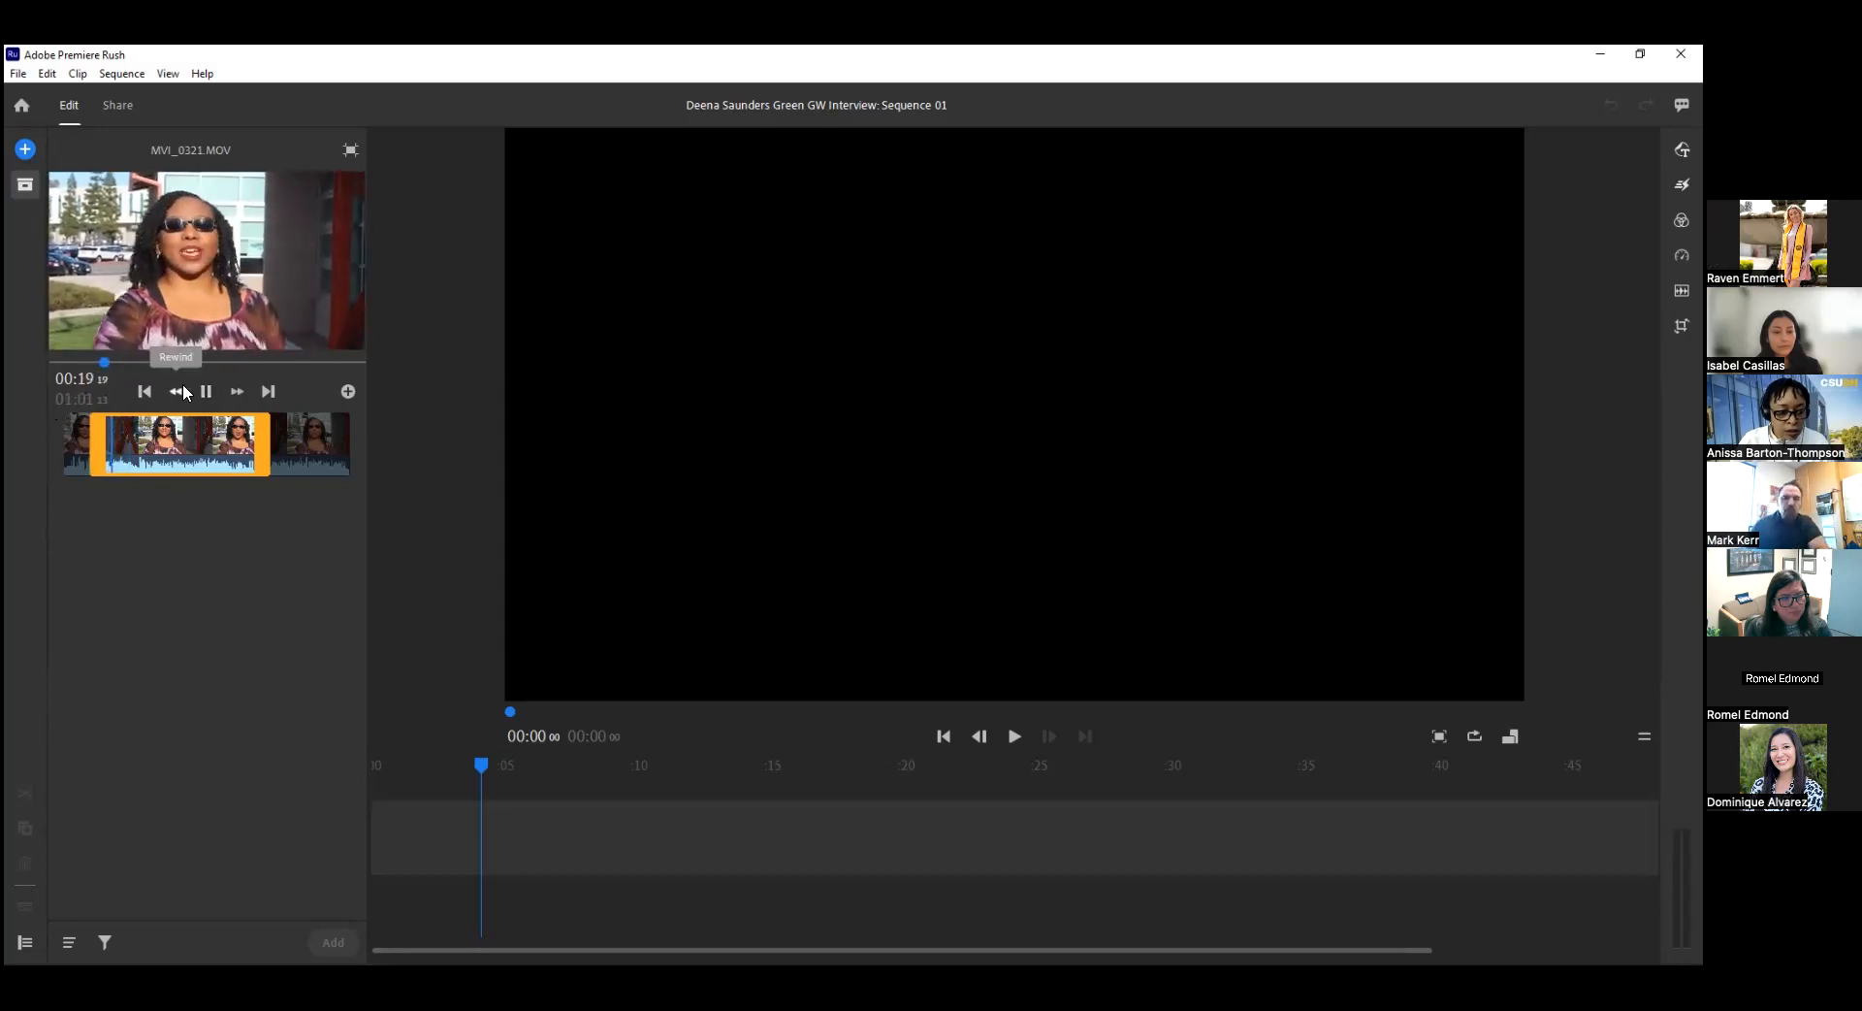
click(208, 388)
key(i)
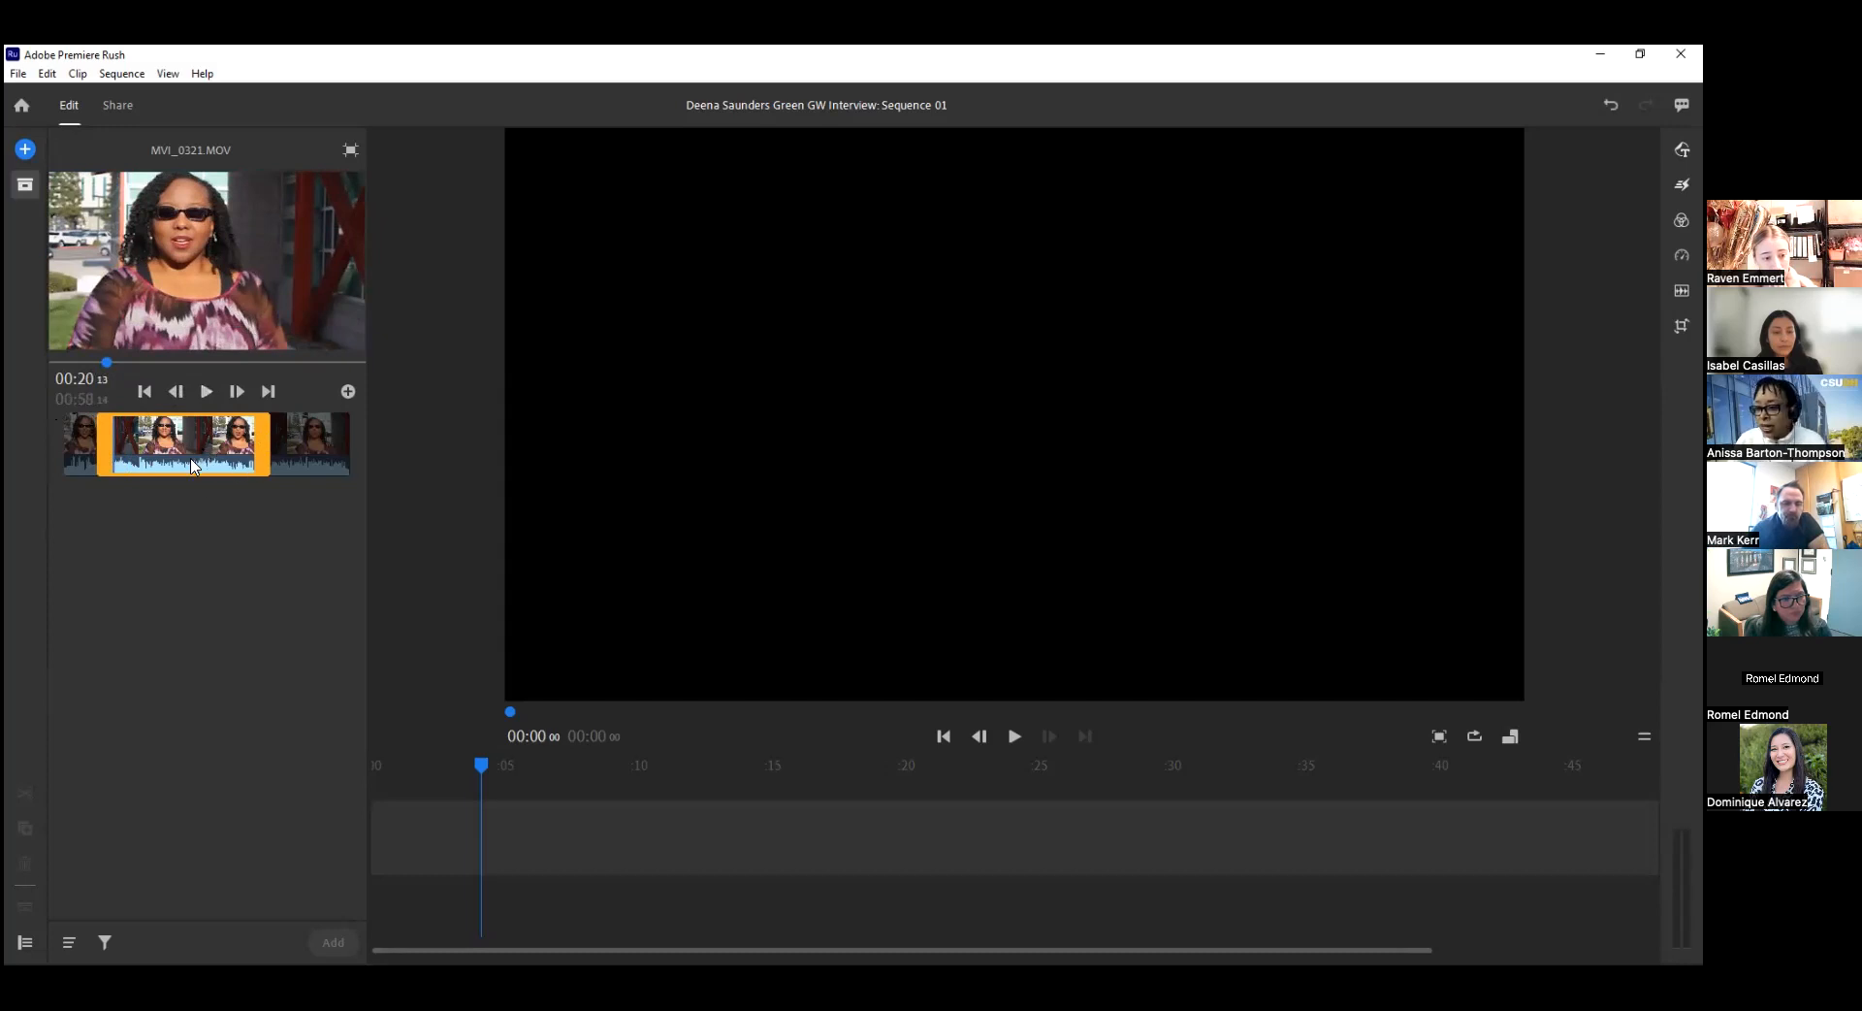
Add the trimmed MVI_0321.MOV to the sequence and close the project assets.
click(348, 391)
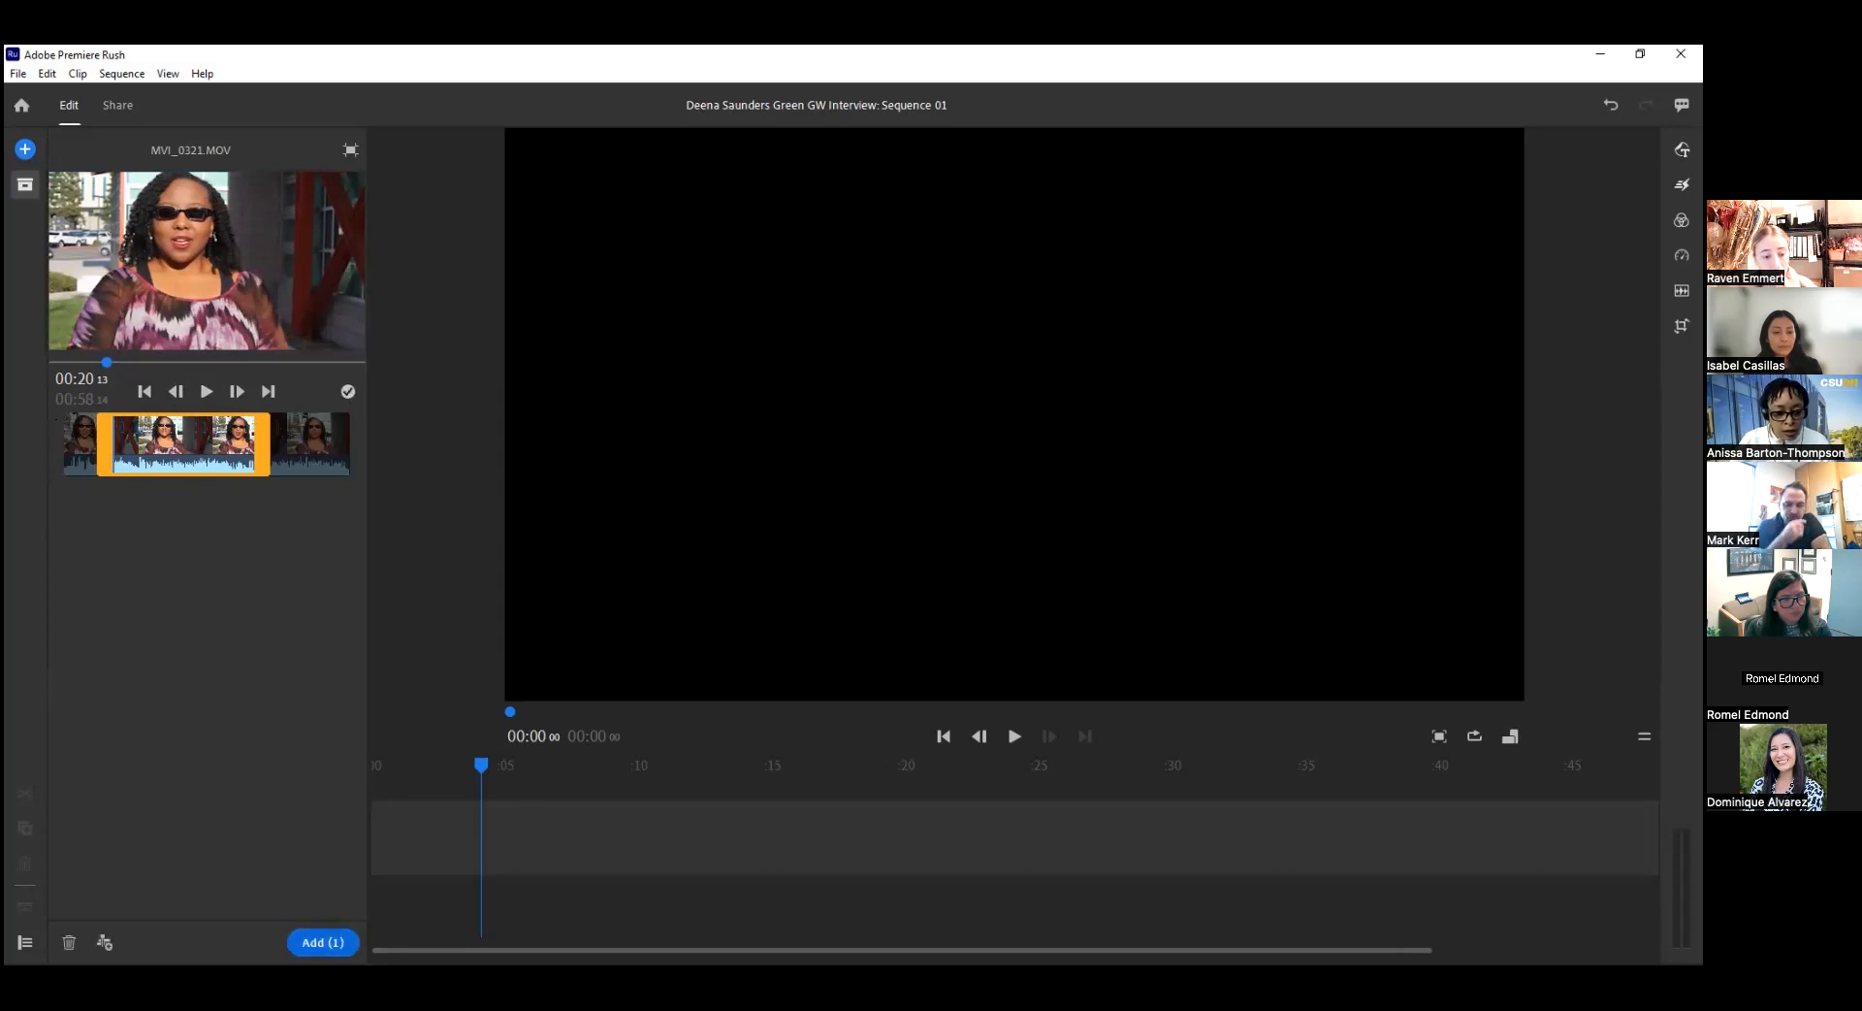
click(323, 942)
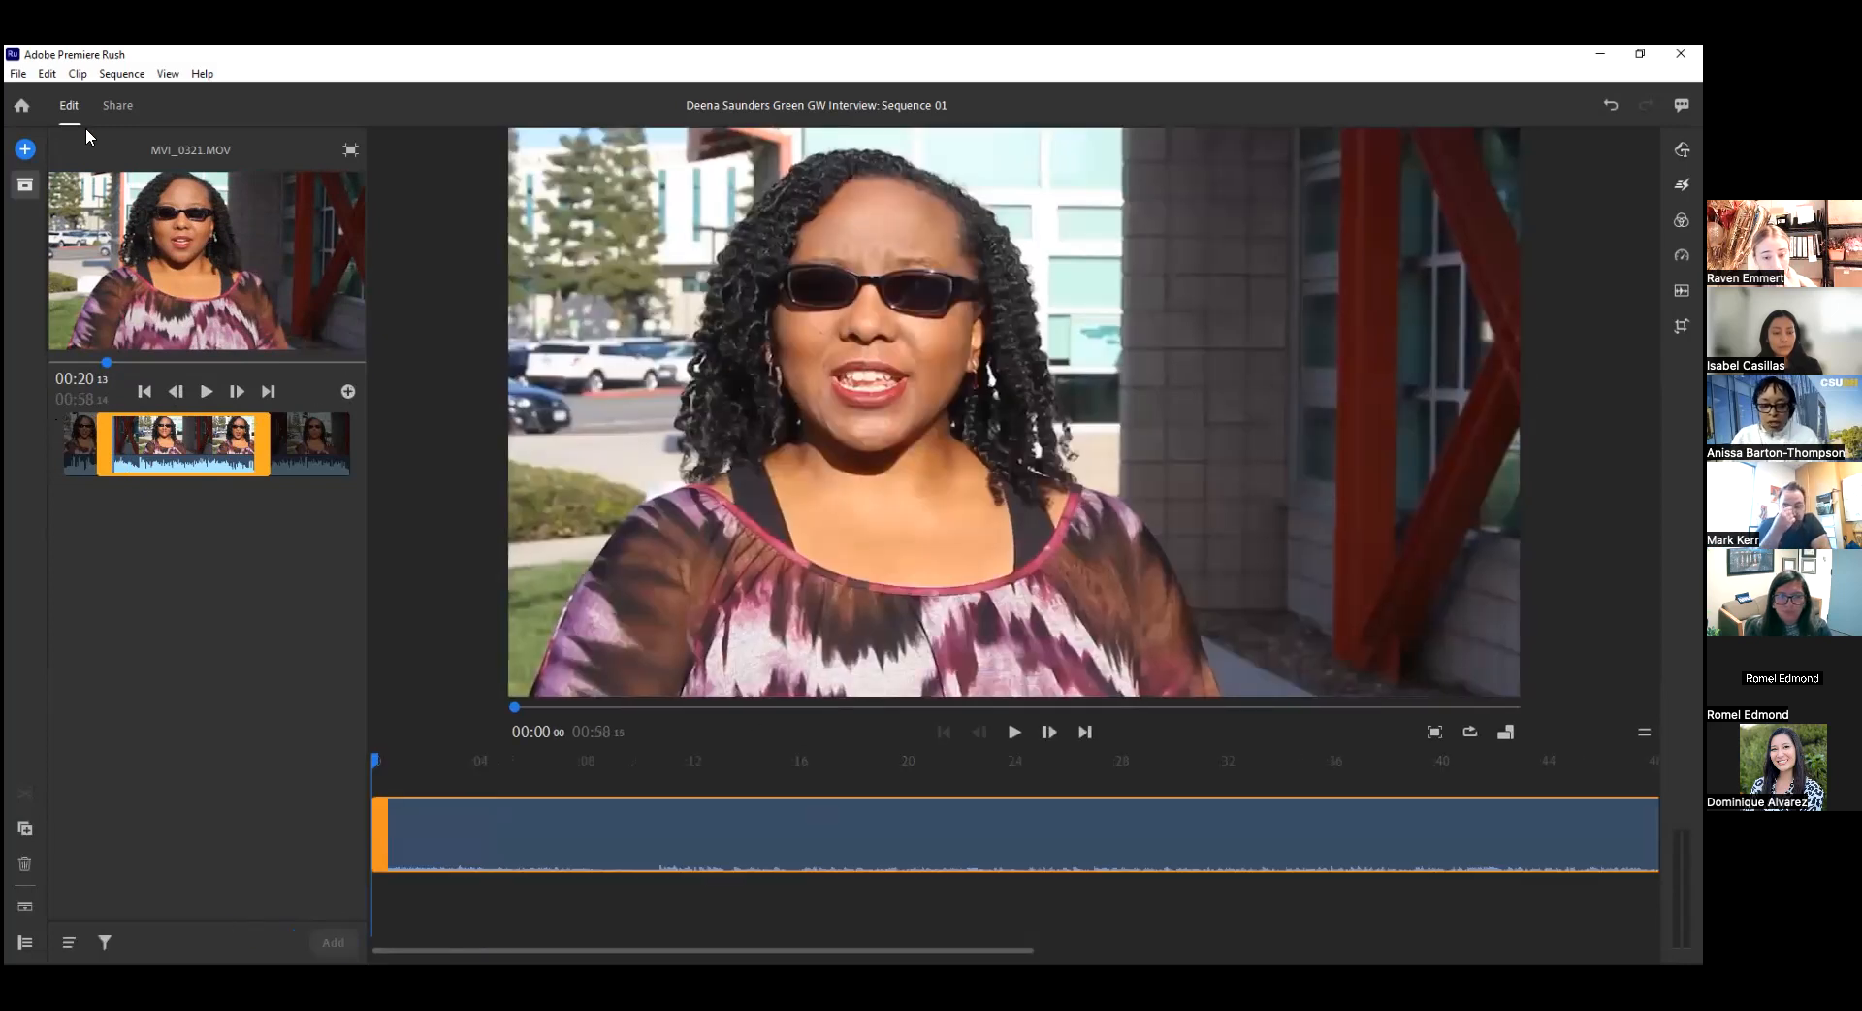
click(25, 186)
click(25, 188)
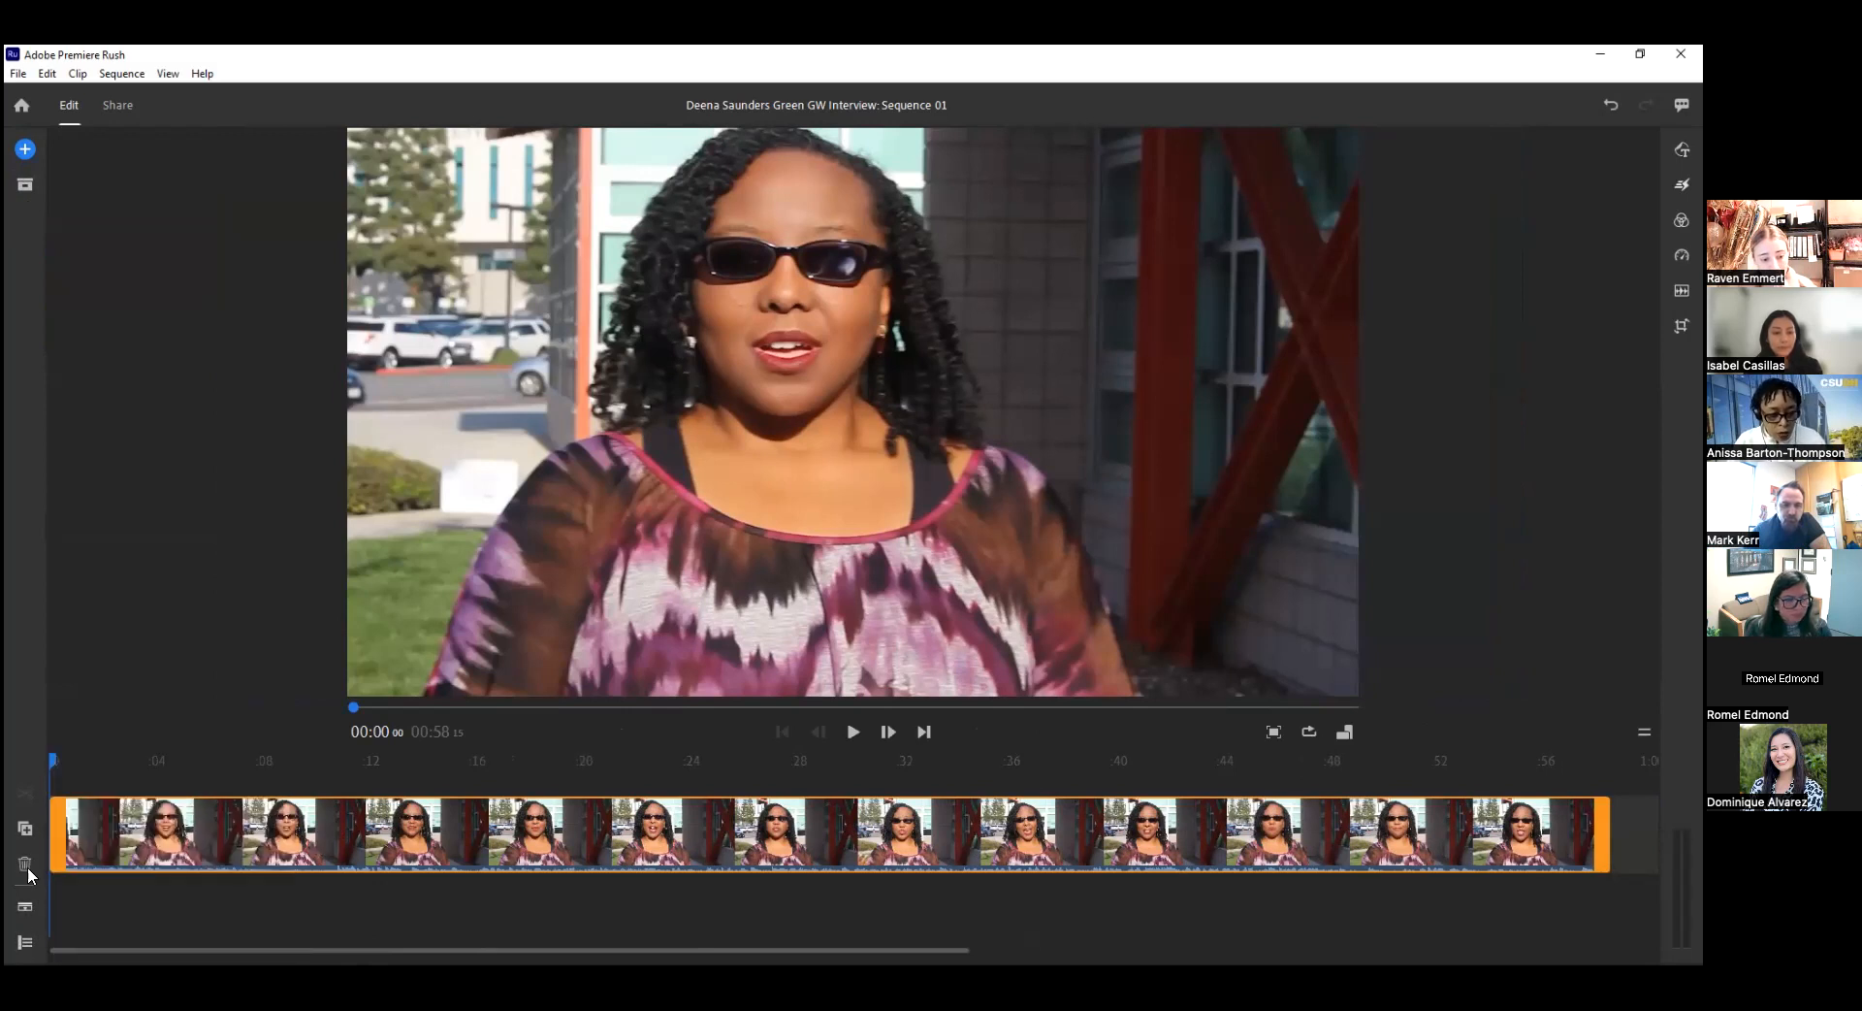
With the playhead at about 2 seconds, expand the clip's audio, show the track controls and shrink the preview monitor to enlarge the timeline.
drag(53, 761, 104, 762)
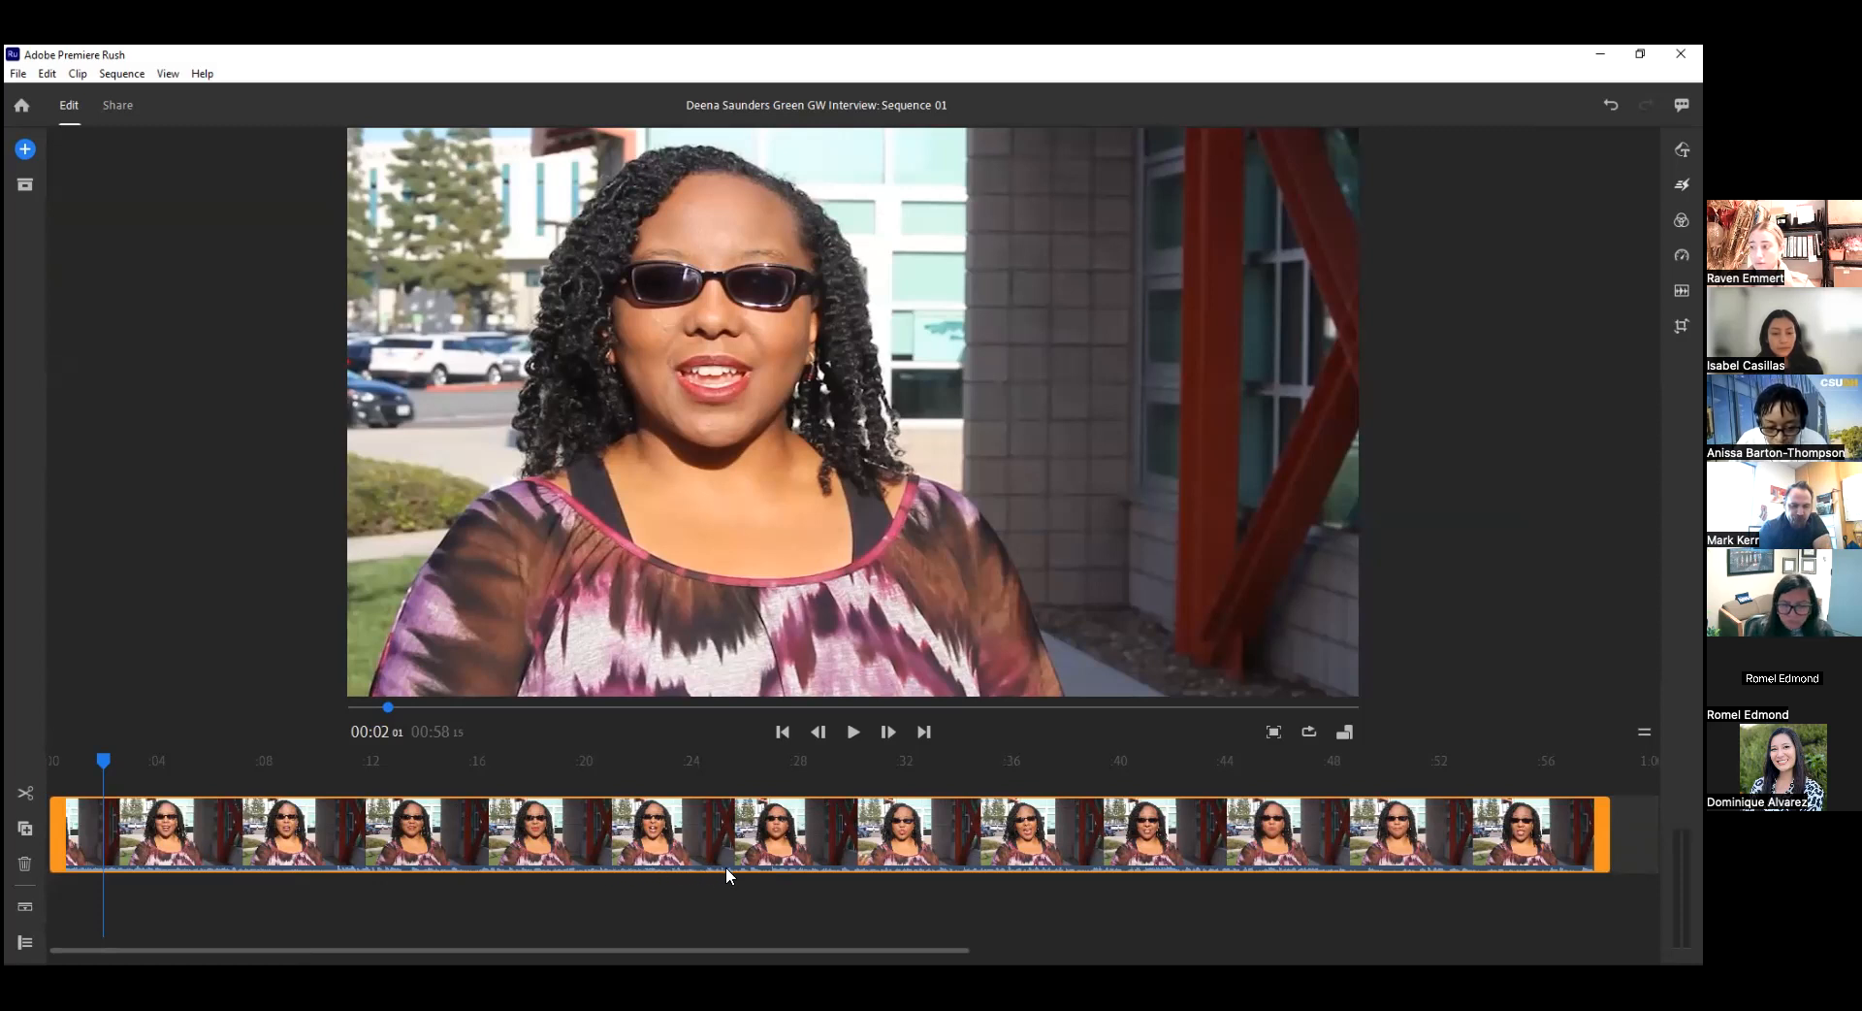
click(25, 906)
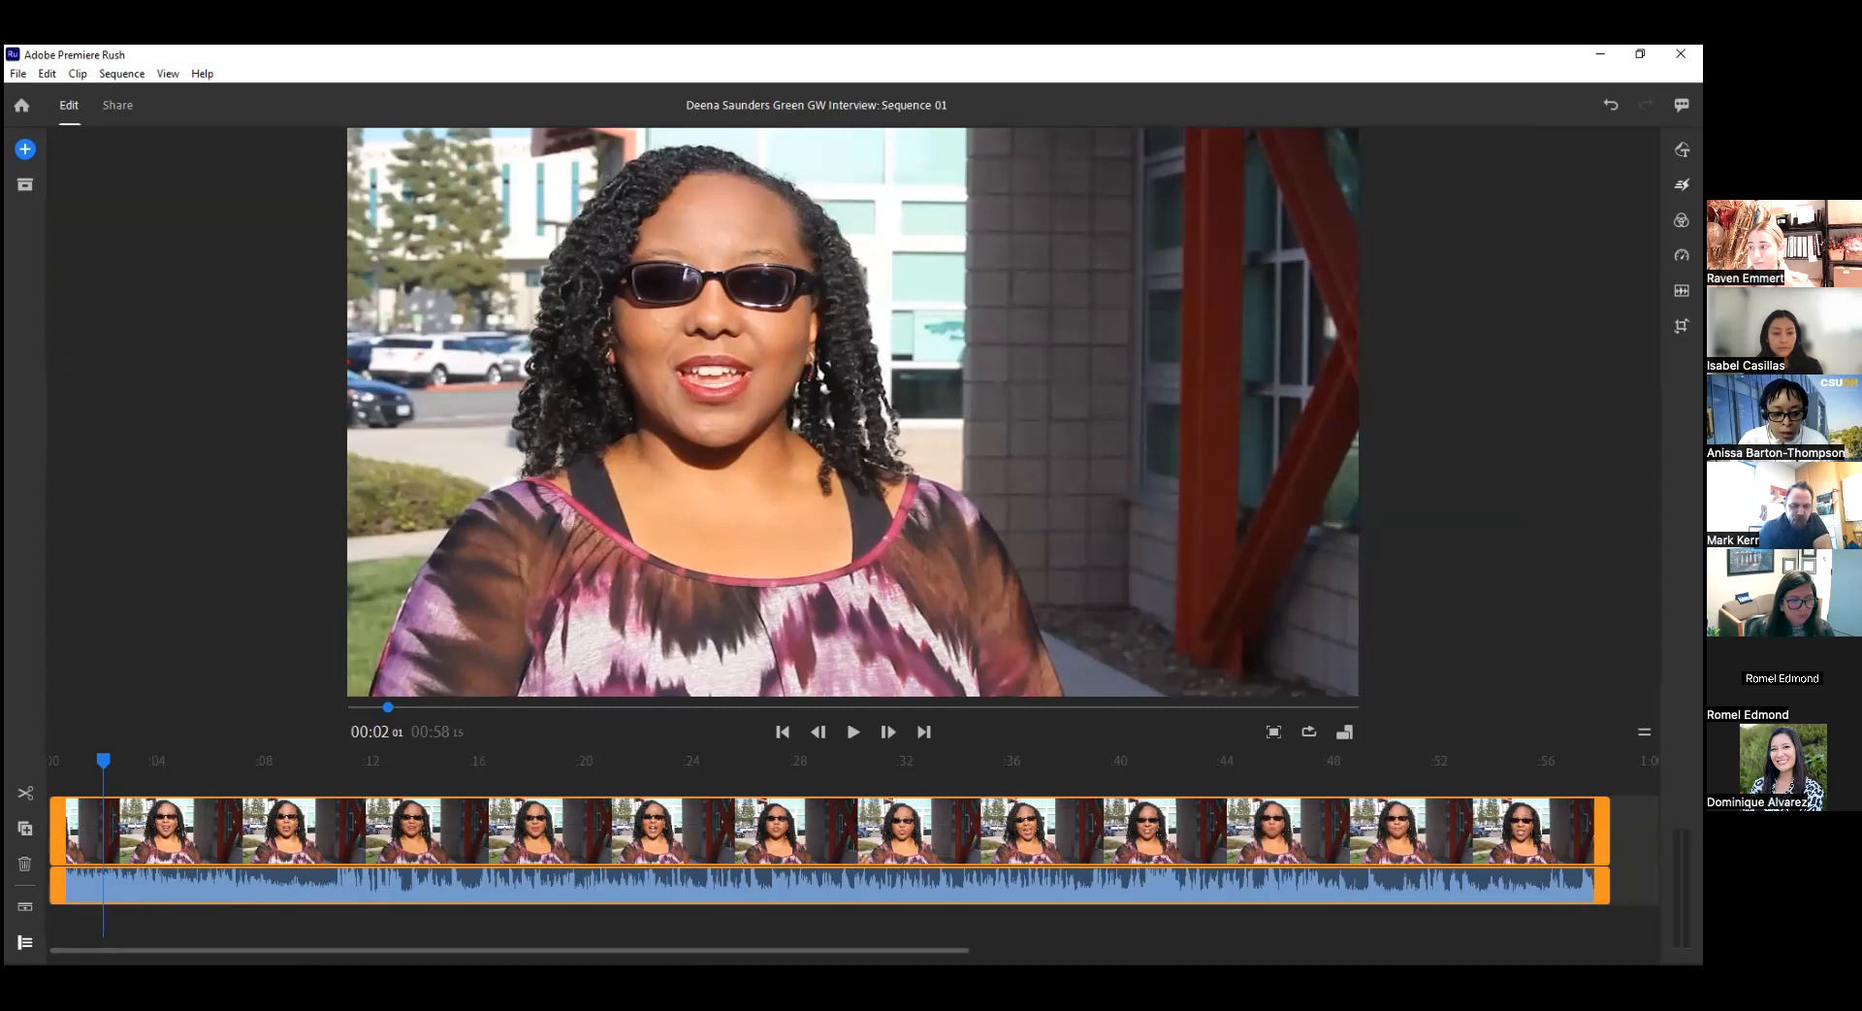
click(25, 942)
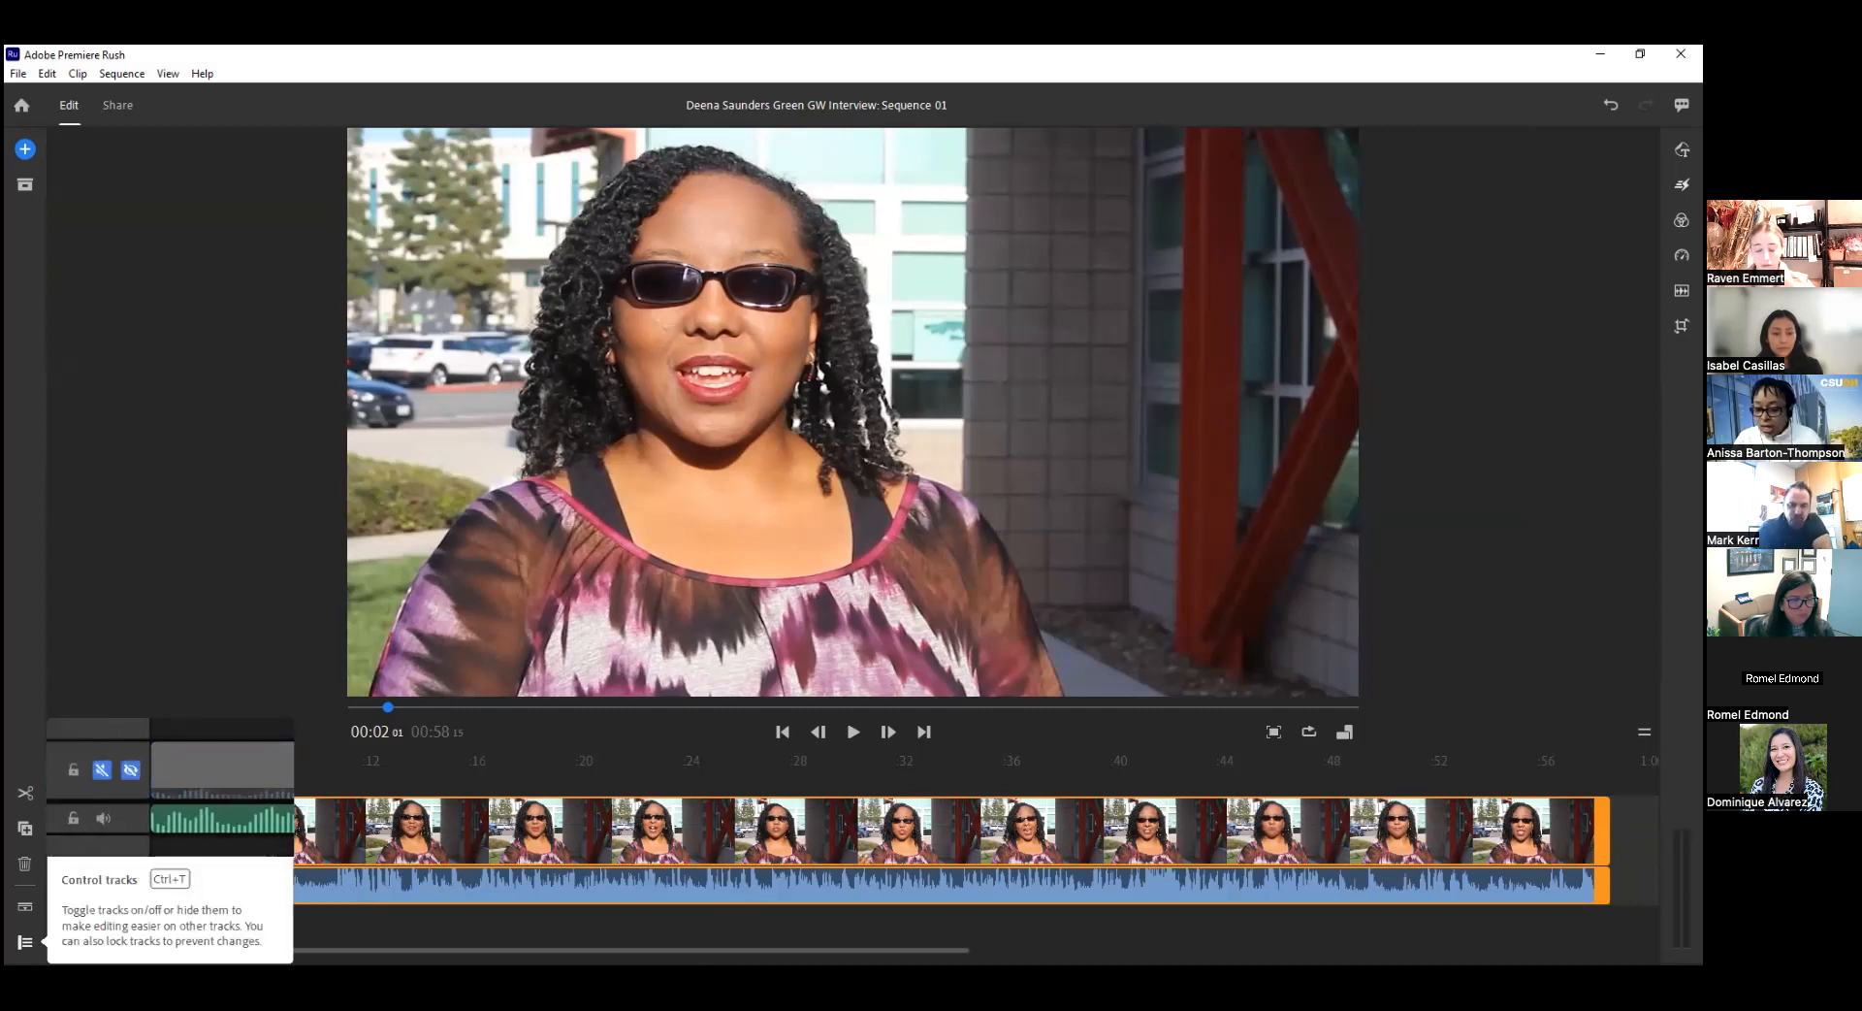
click(25, 942)
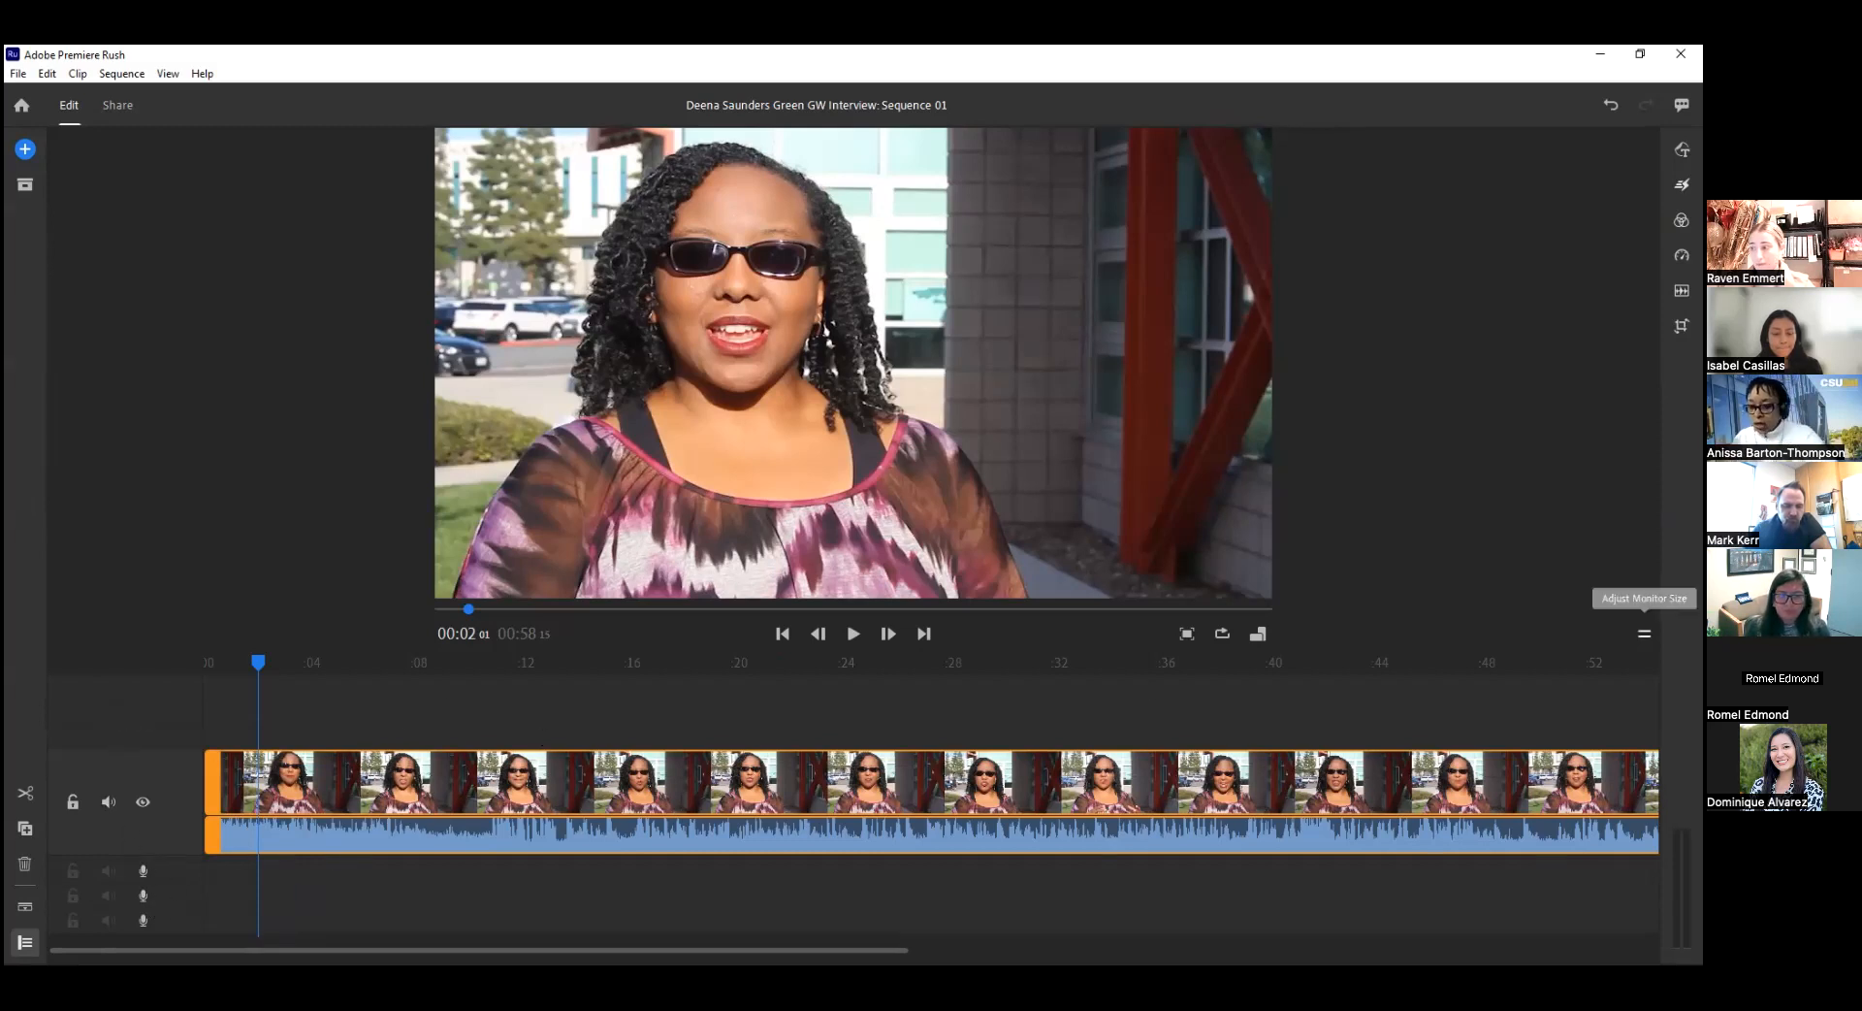
click(1644, 634)
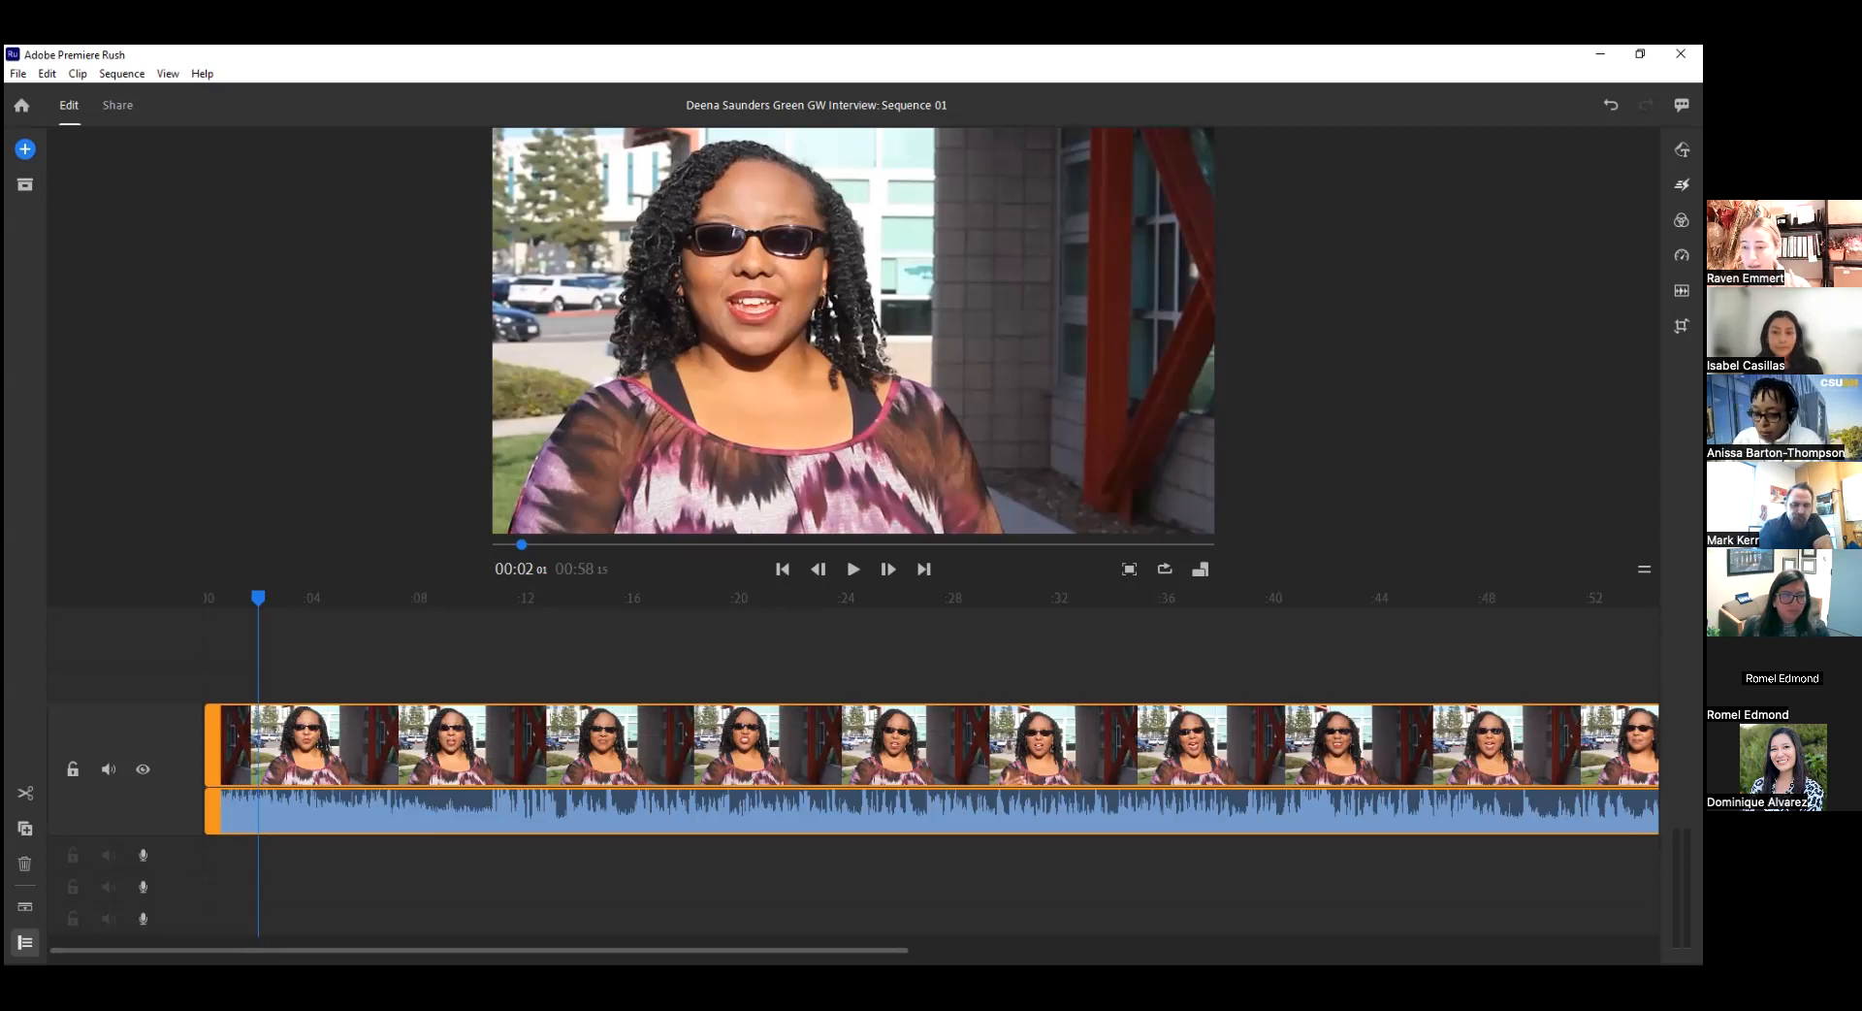
mouse_move(258, 606)
mouse_down()
mouse_move(223, 597)
mouse_move(261, 599)
mouse_up()
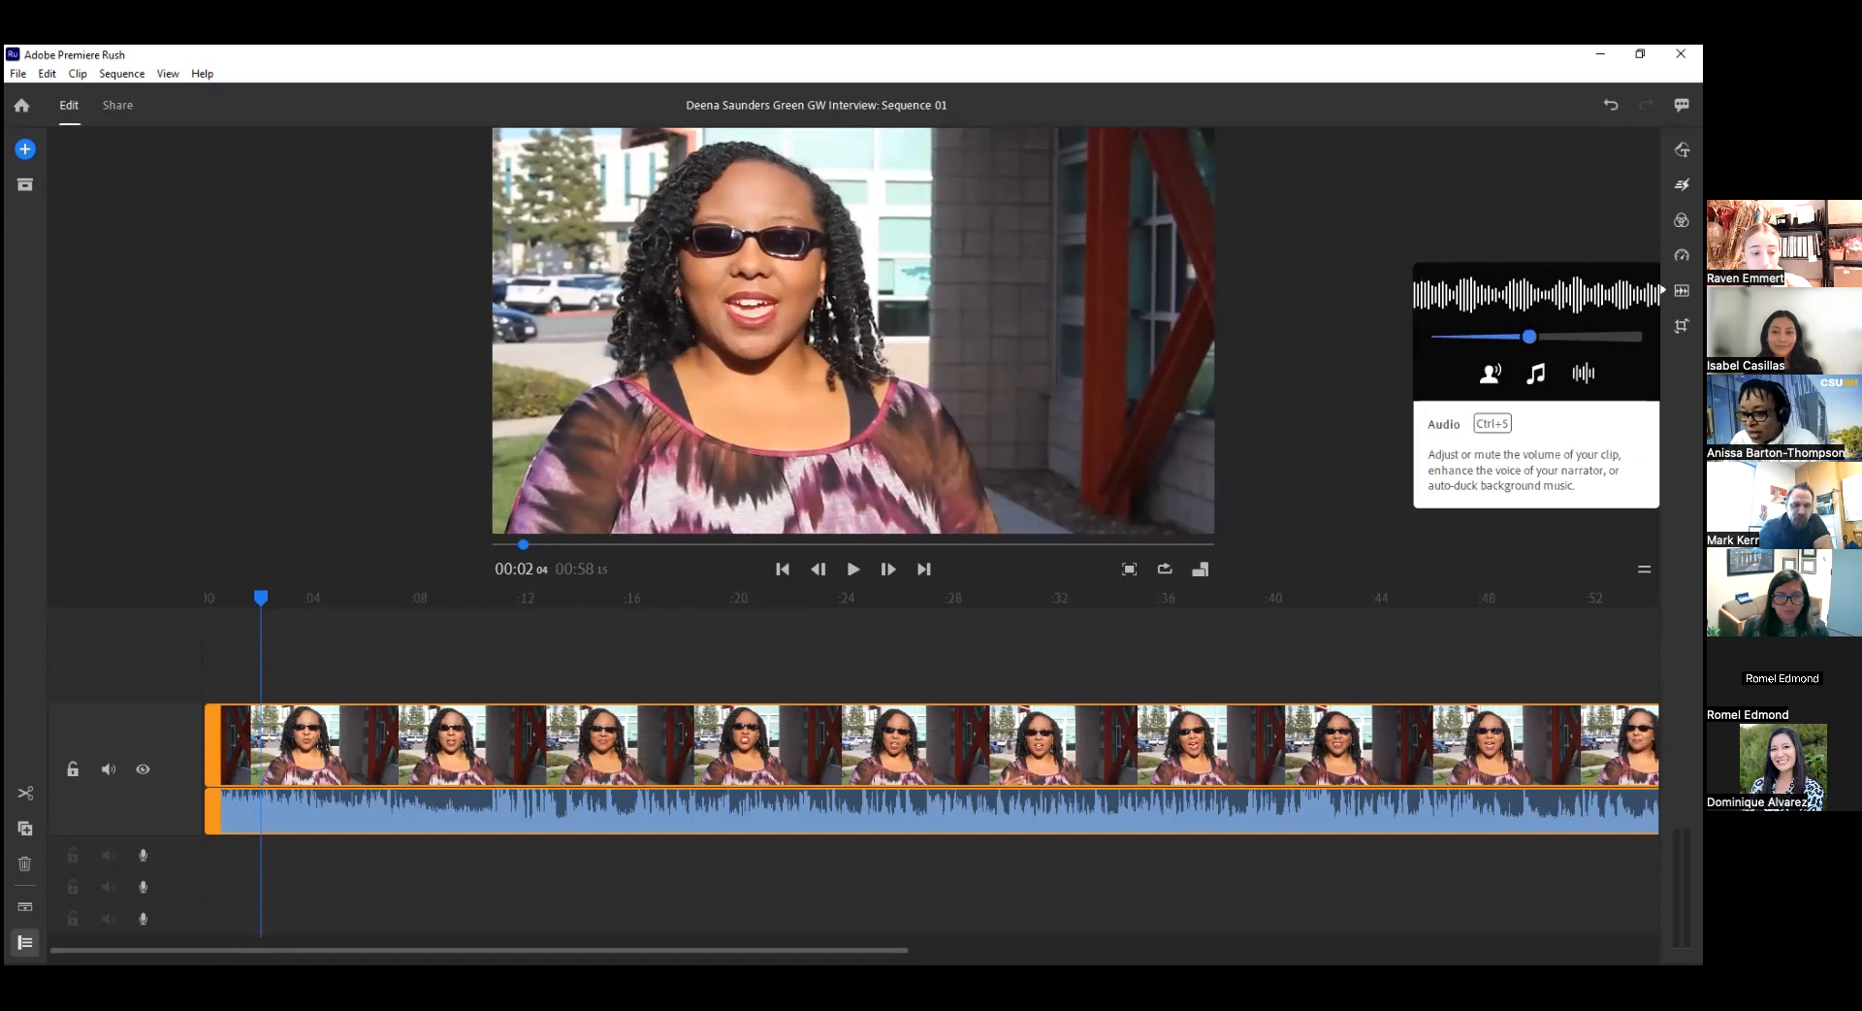
Open the clip's audio settings and change its audio type to Voice.
click(1682, 290)
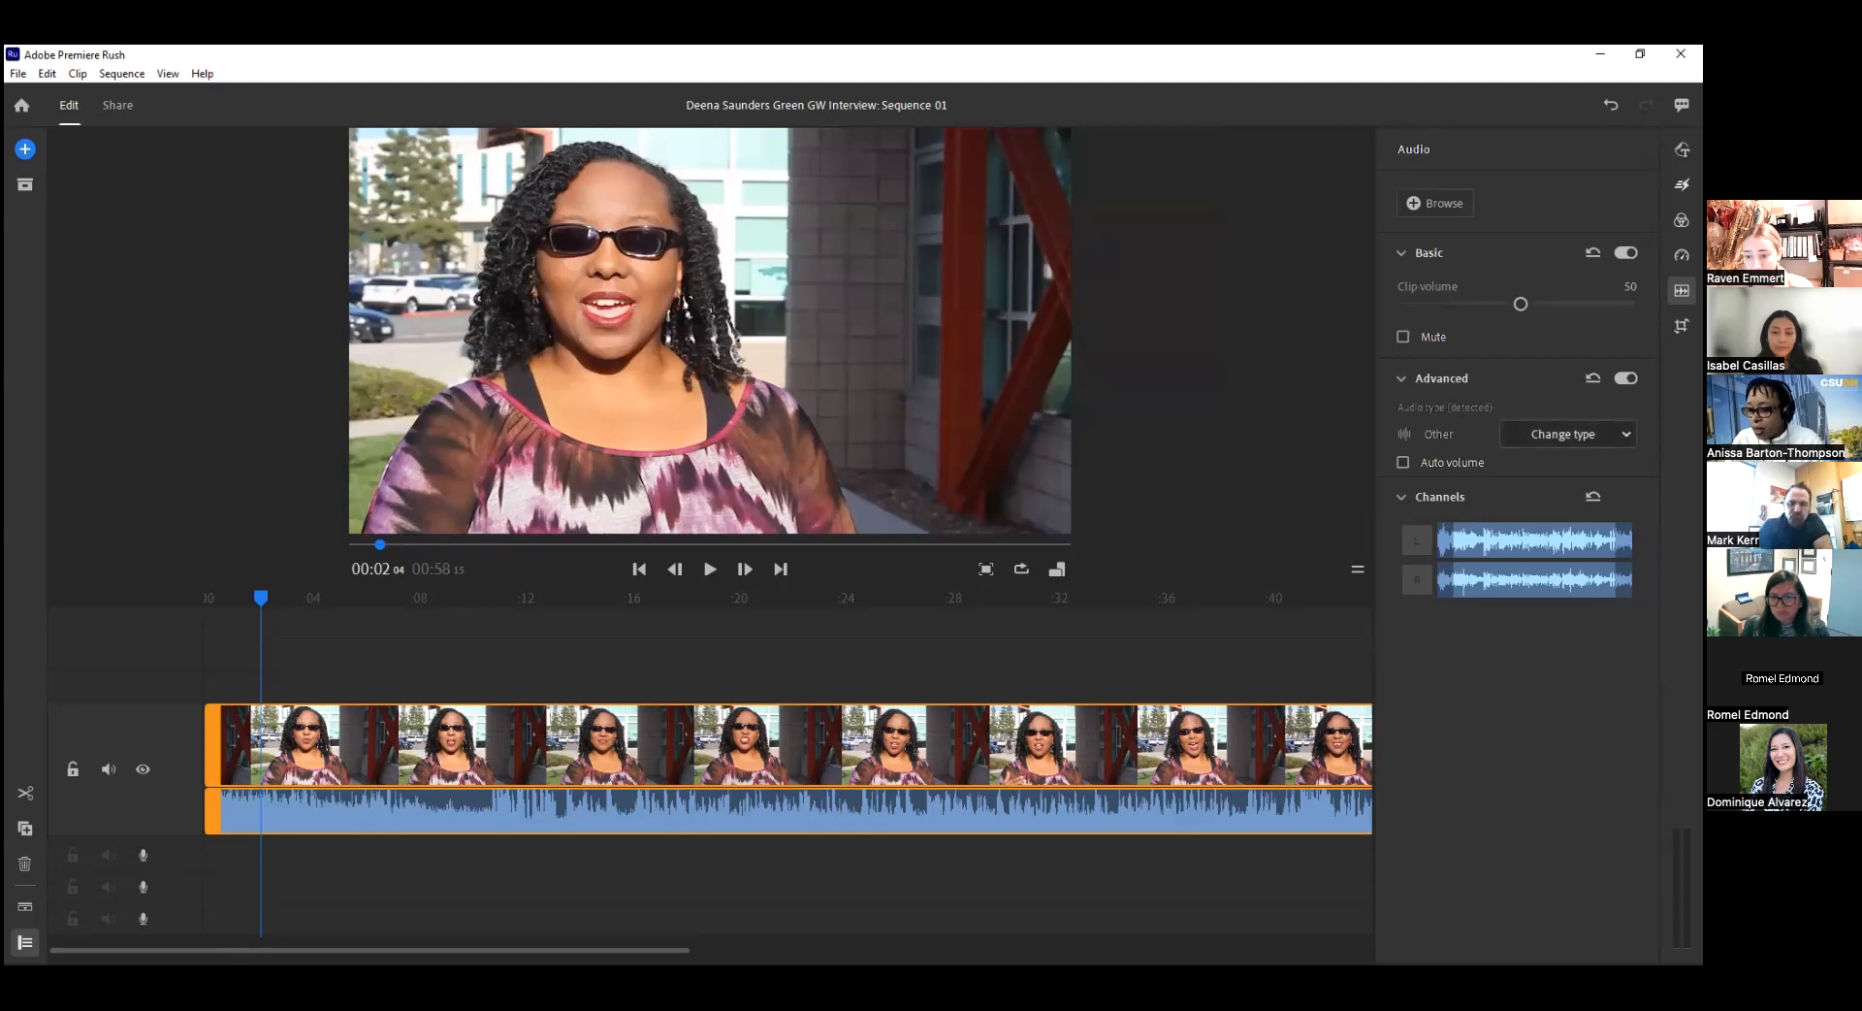
click(1563, 434)
click(1533, 463)
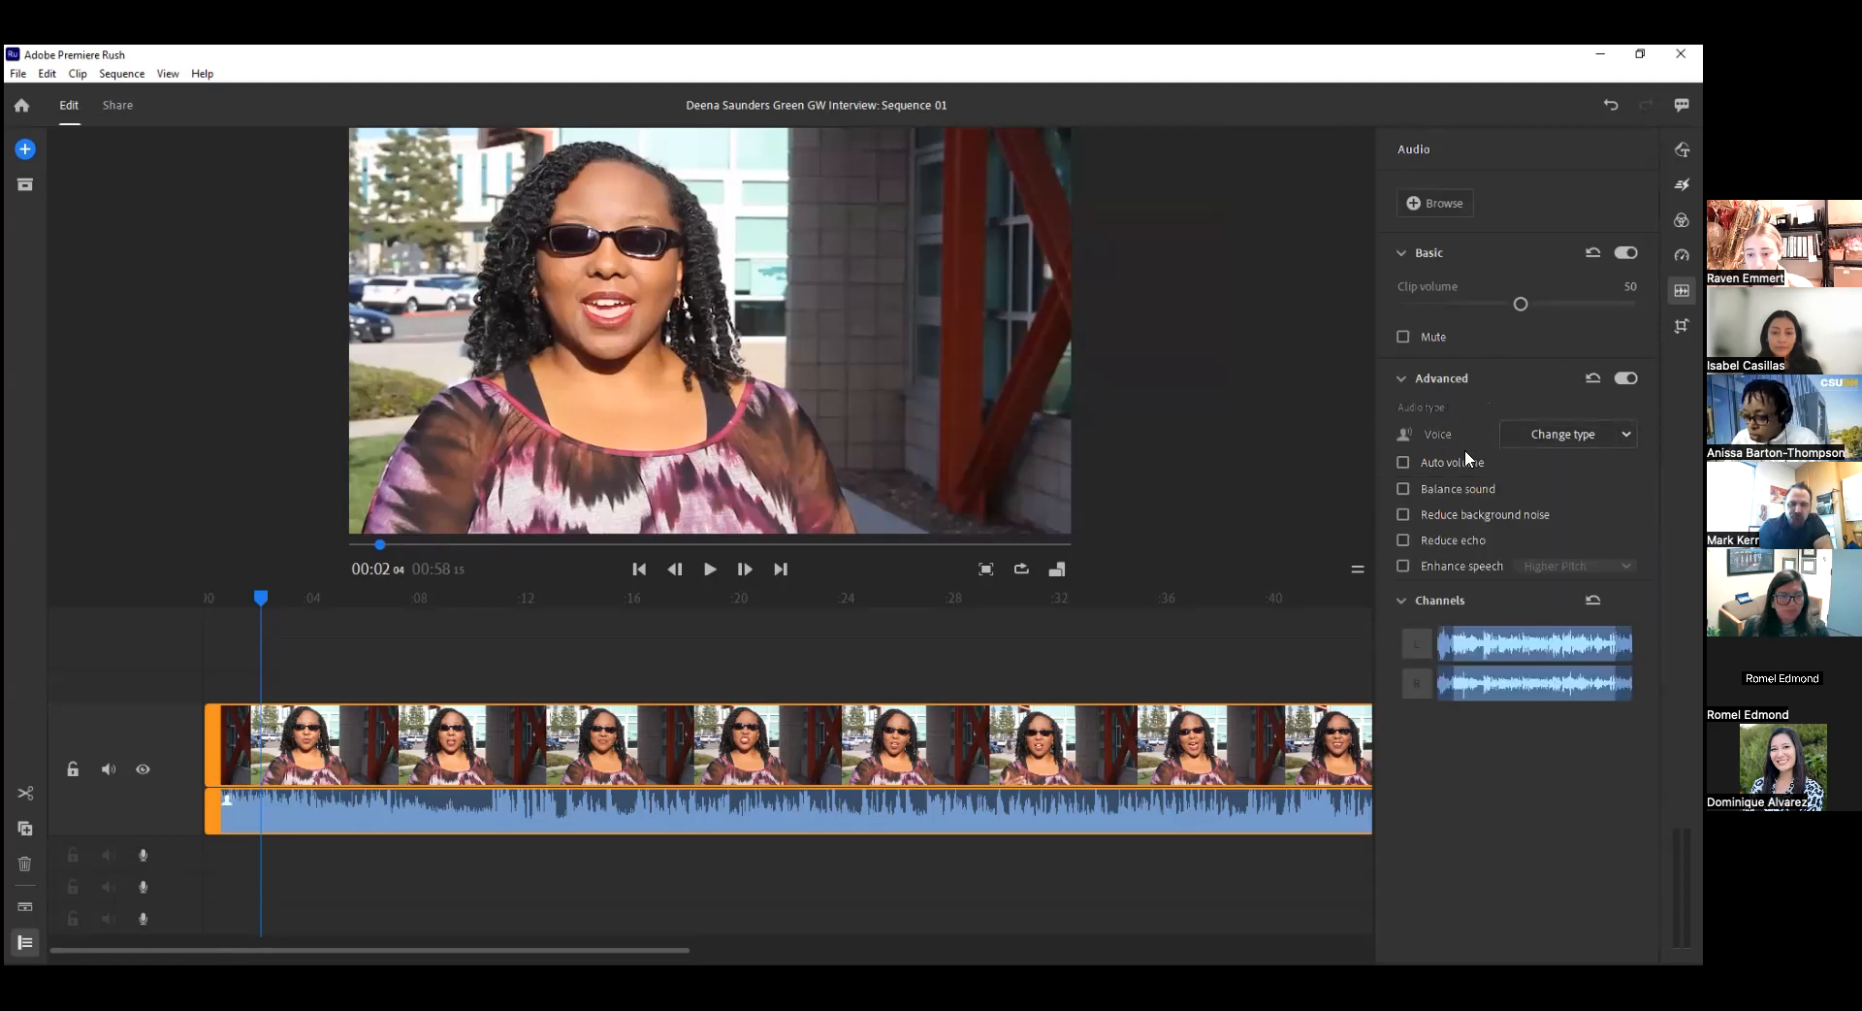
mouse_move(1416, 462)
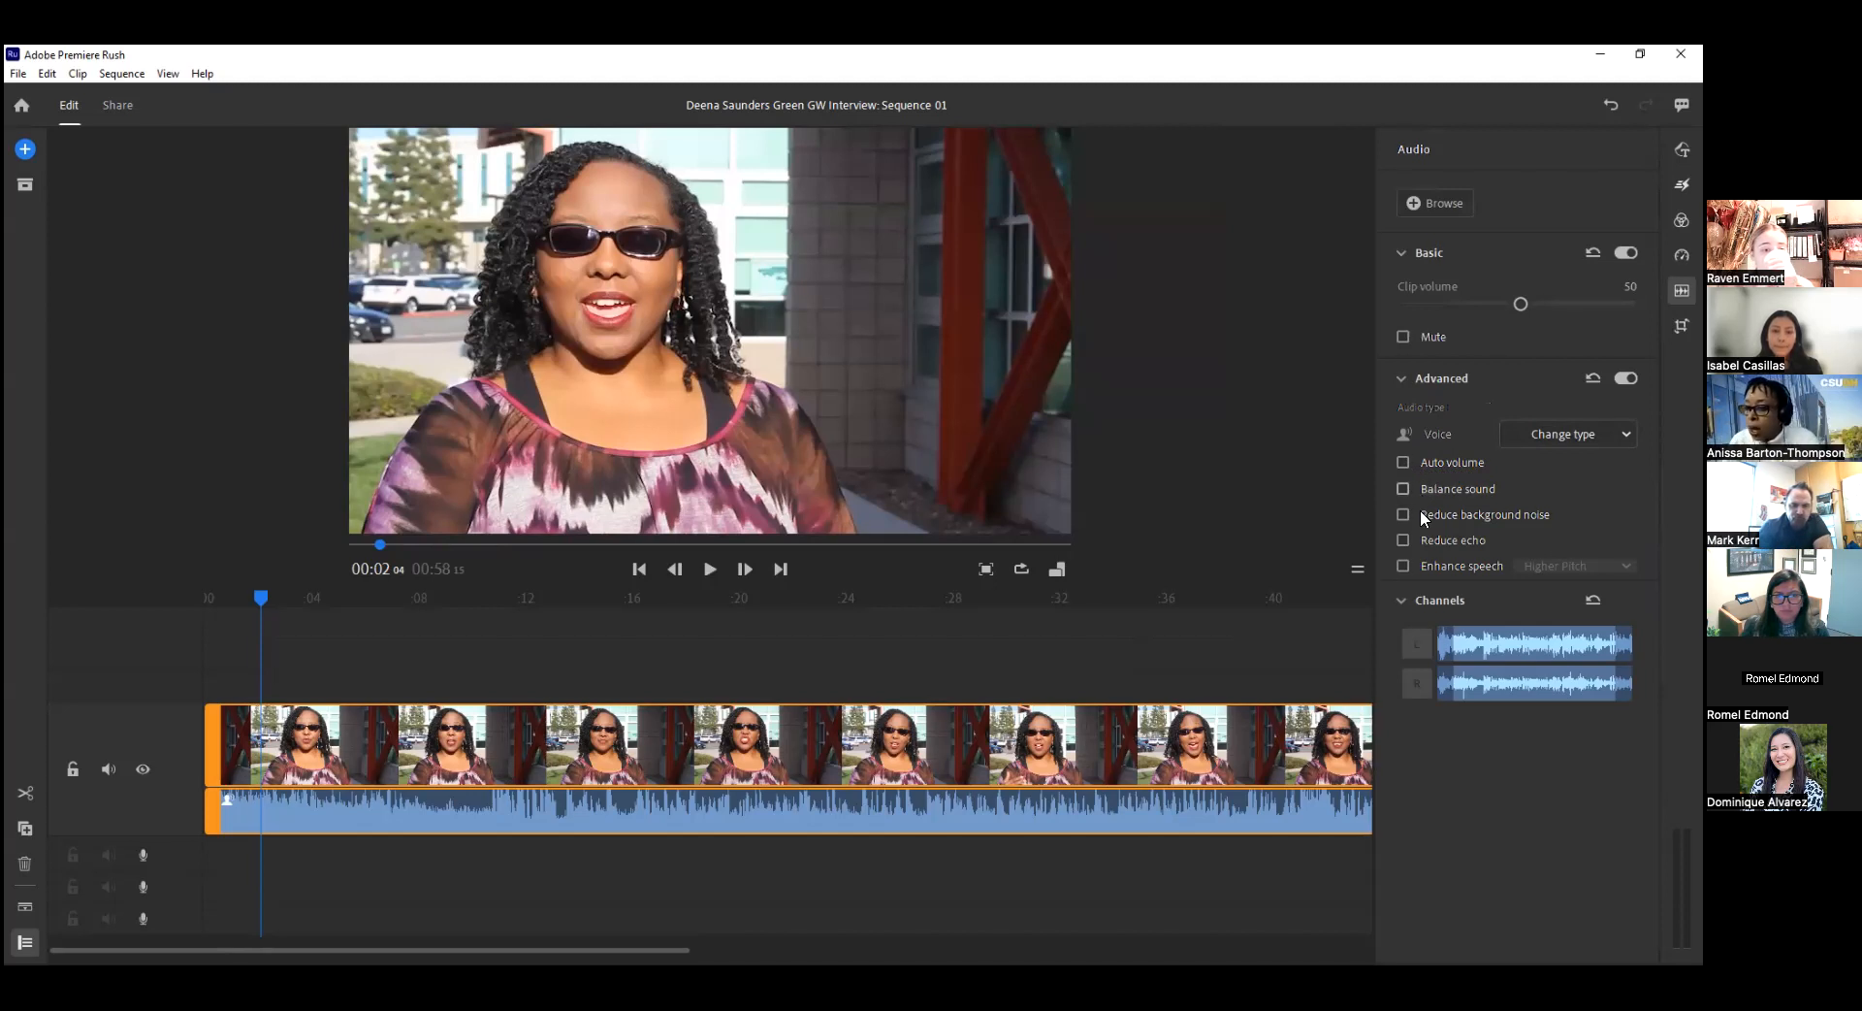
mouse_move(1403, 514)
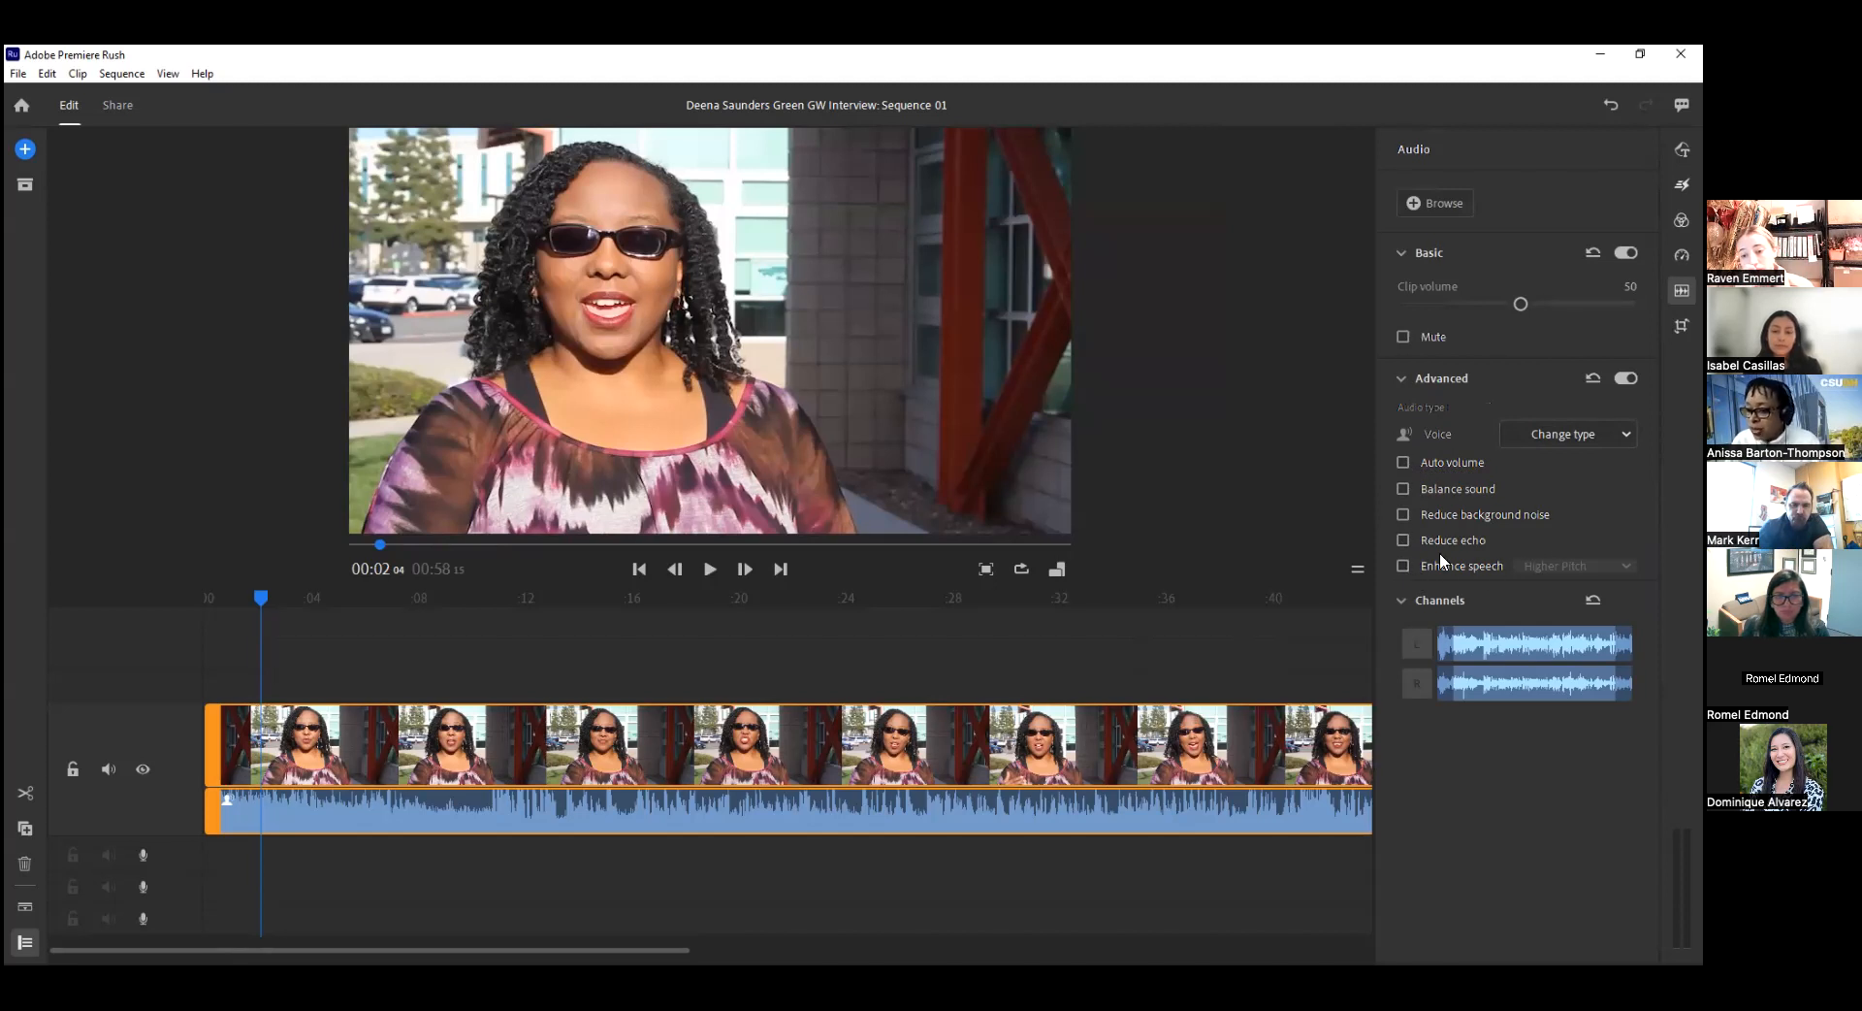
Try Enhance speech on the voice clip and view its pitch options.
click(1403, 565)
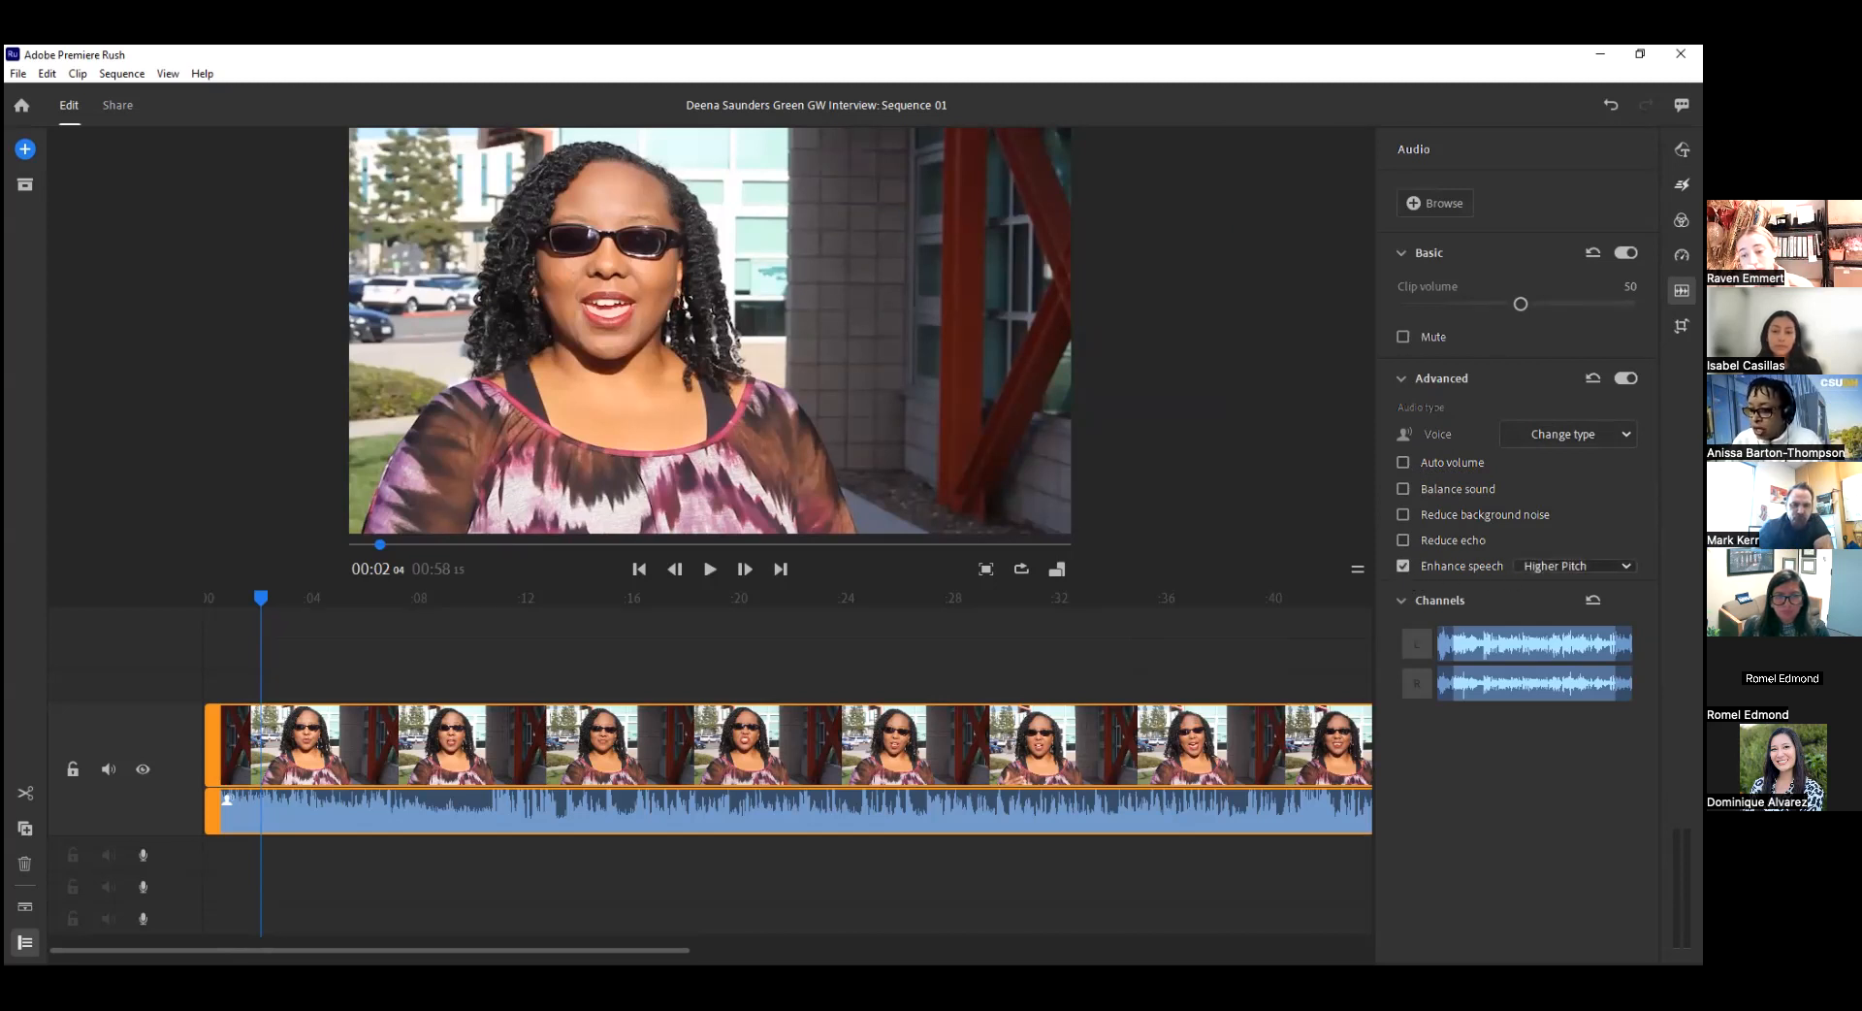
click(1576, 566)
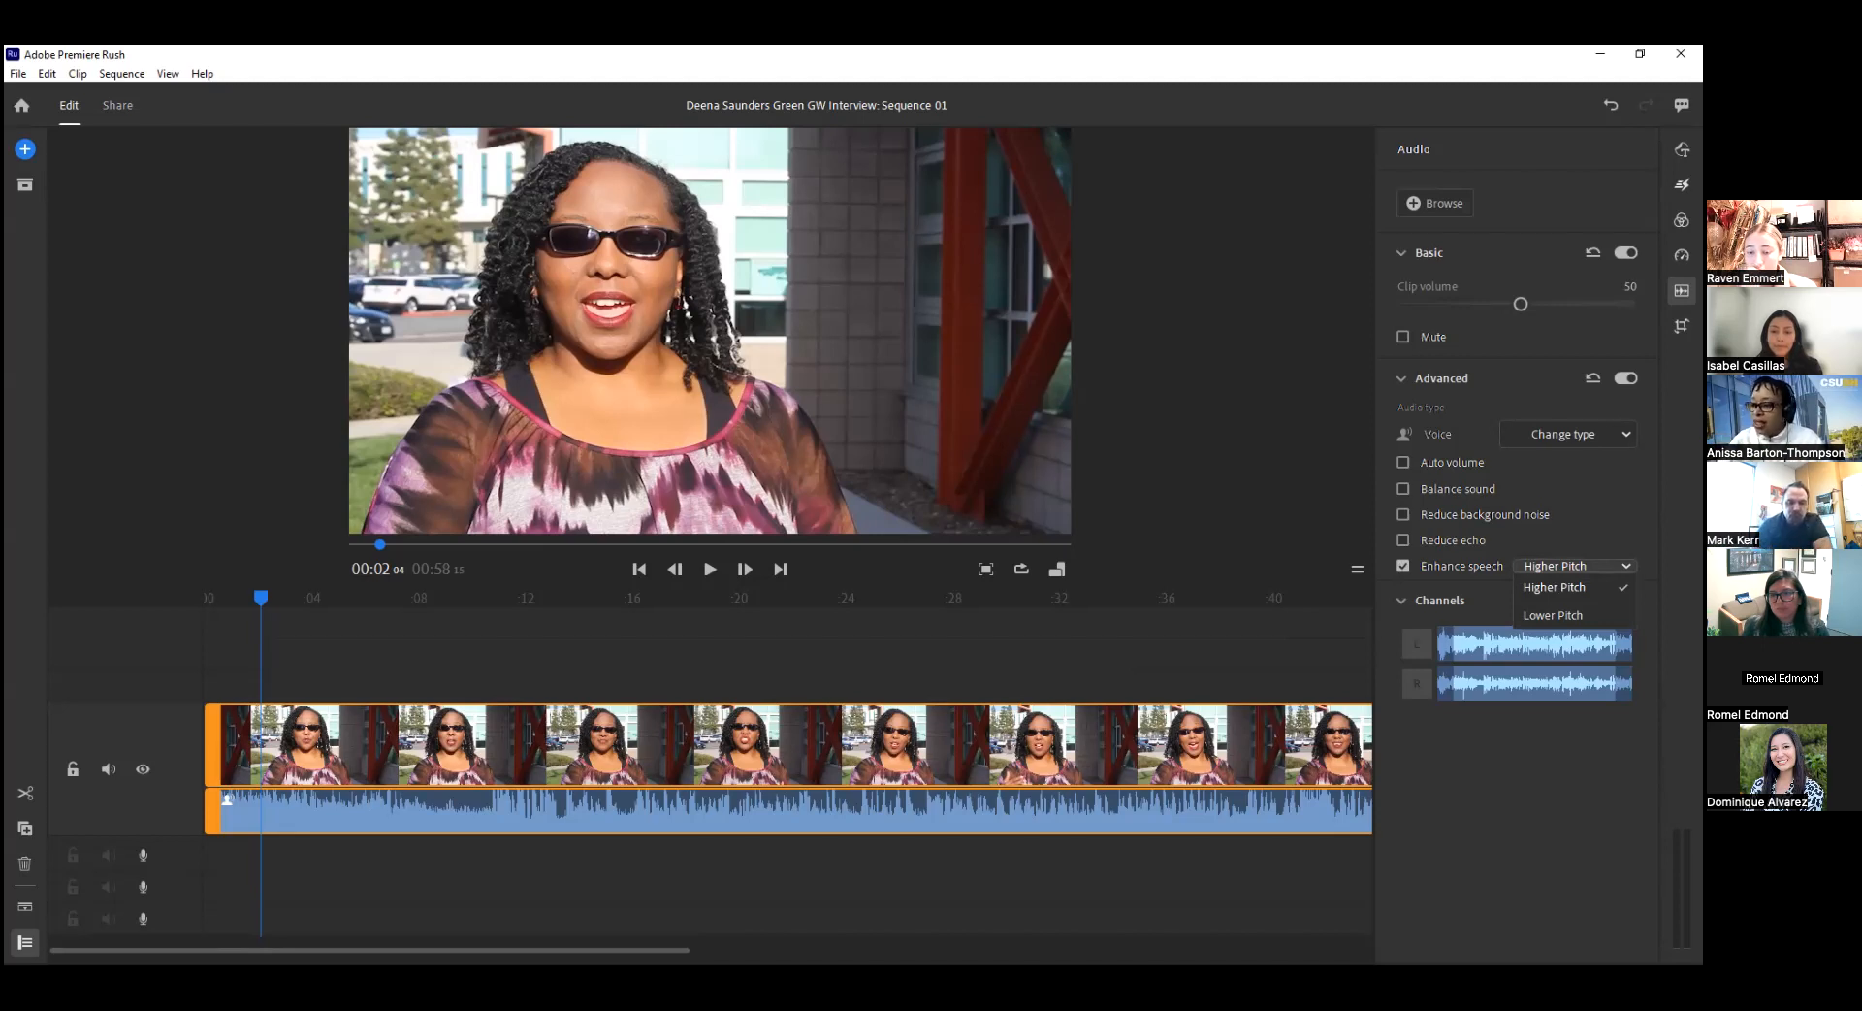
click(1403, 566)
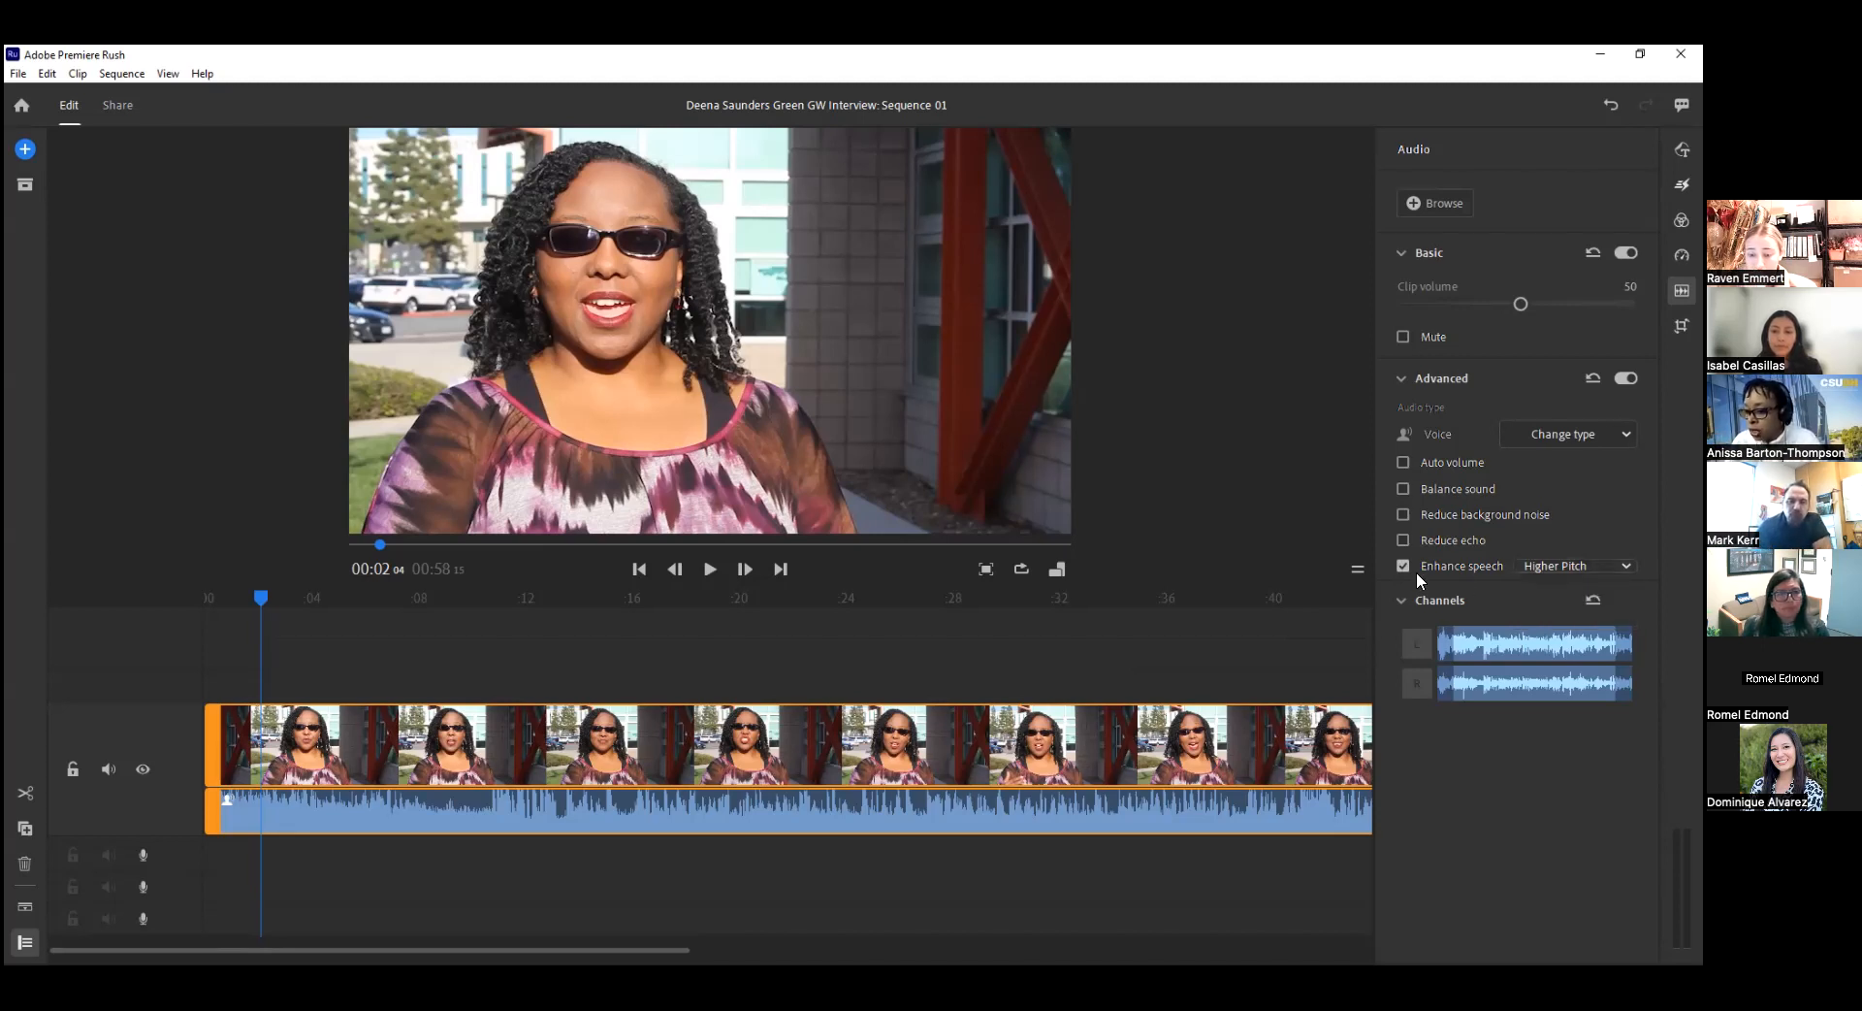
click(1403, 566)
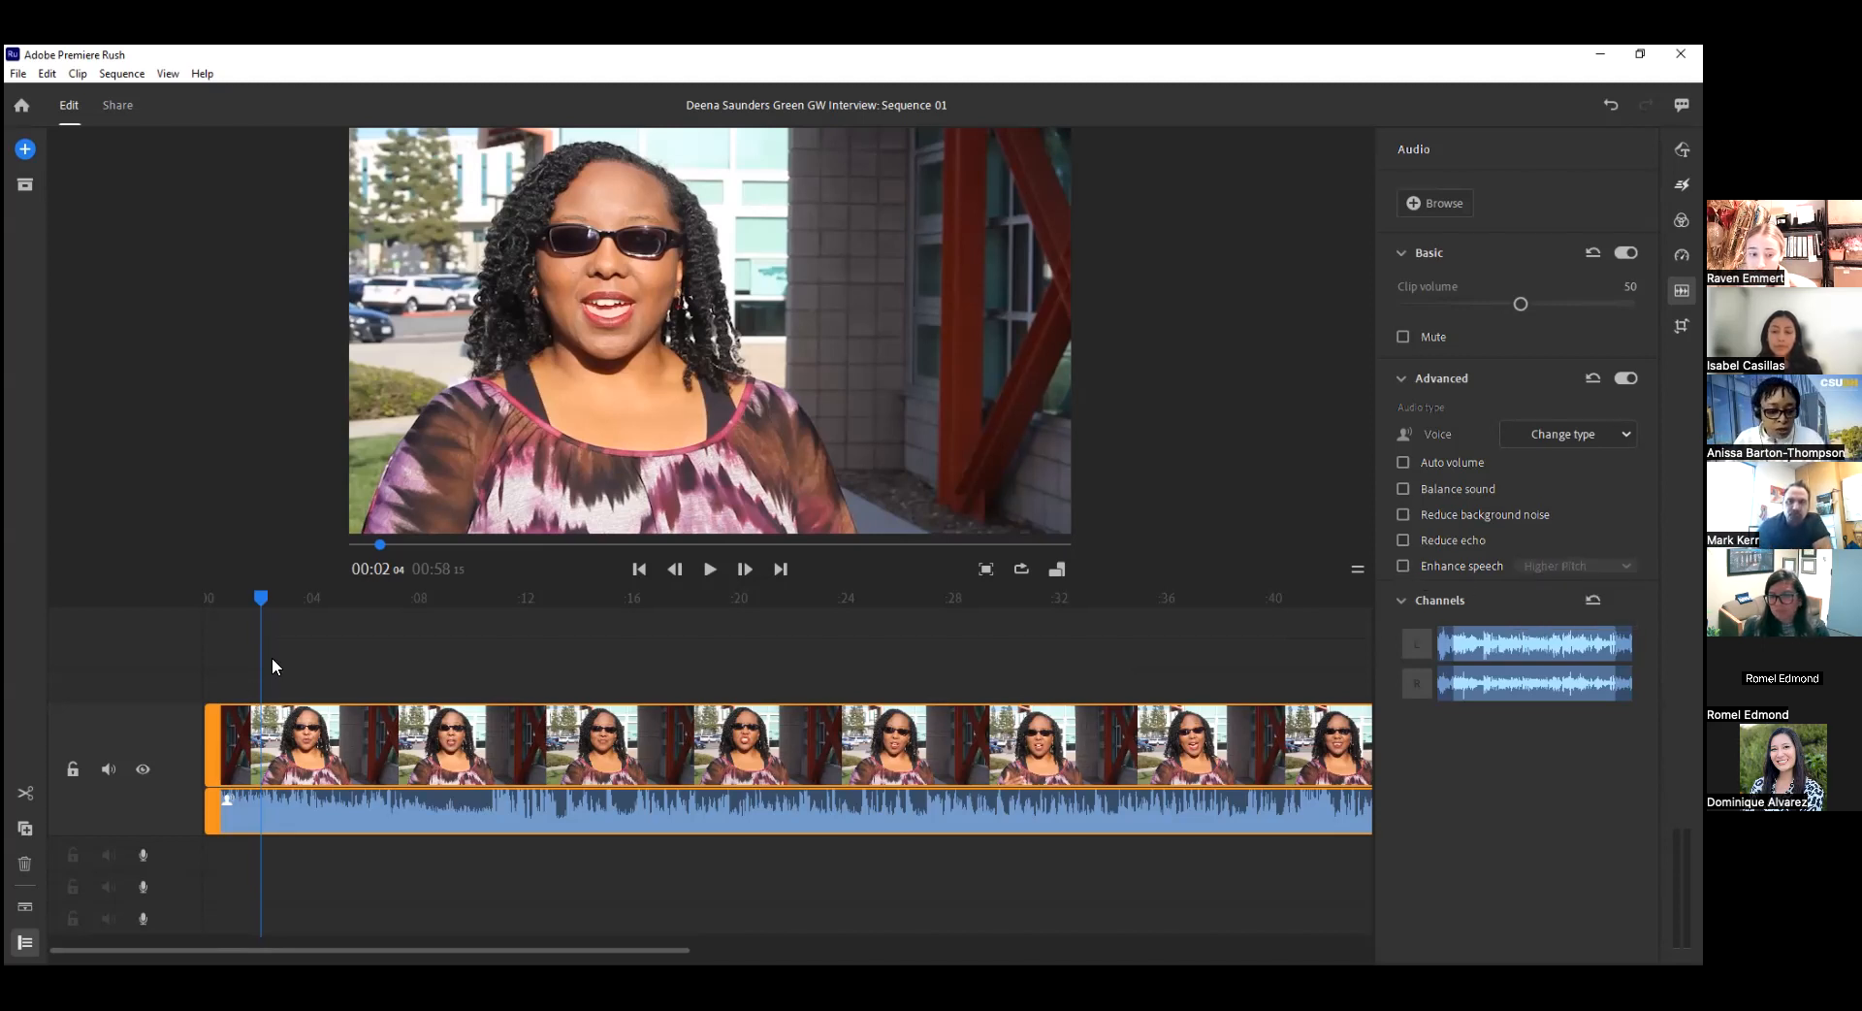
Play the sequence from about 1 second and split the clip at 00:08:24.
drag(258, 603, 228, 604)
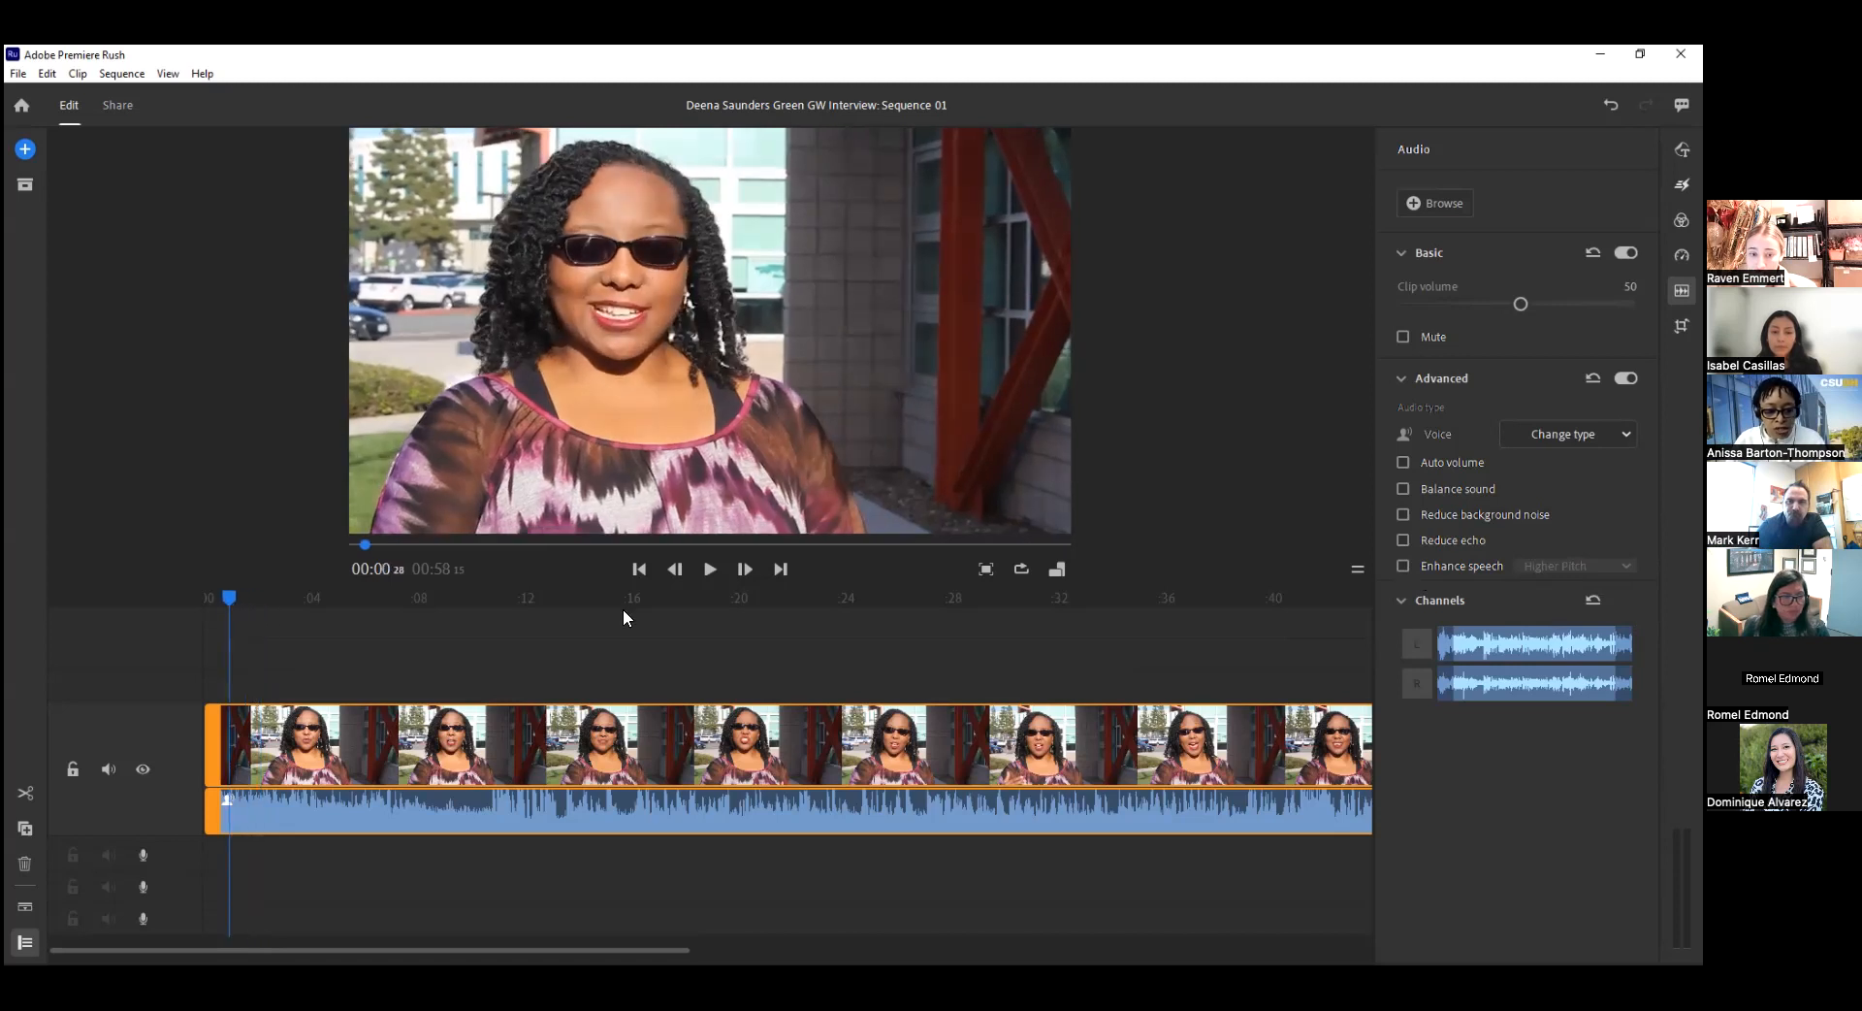
click(711, 570)
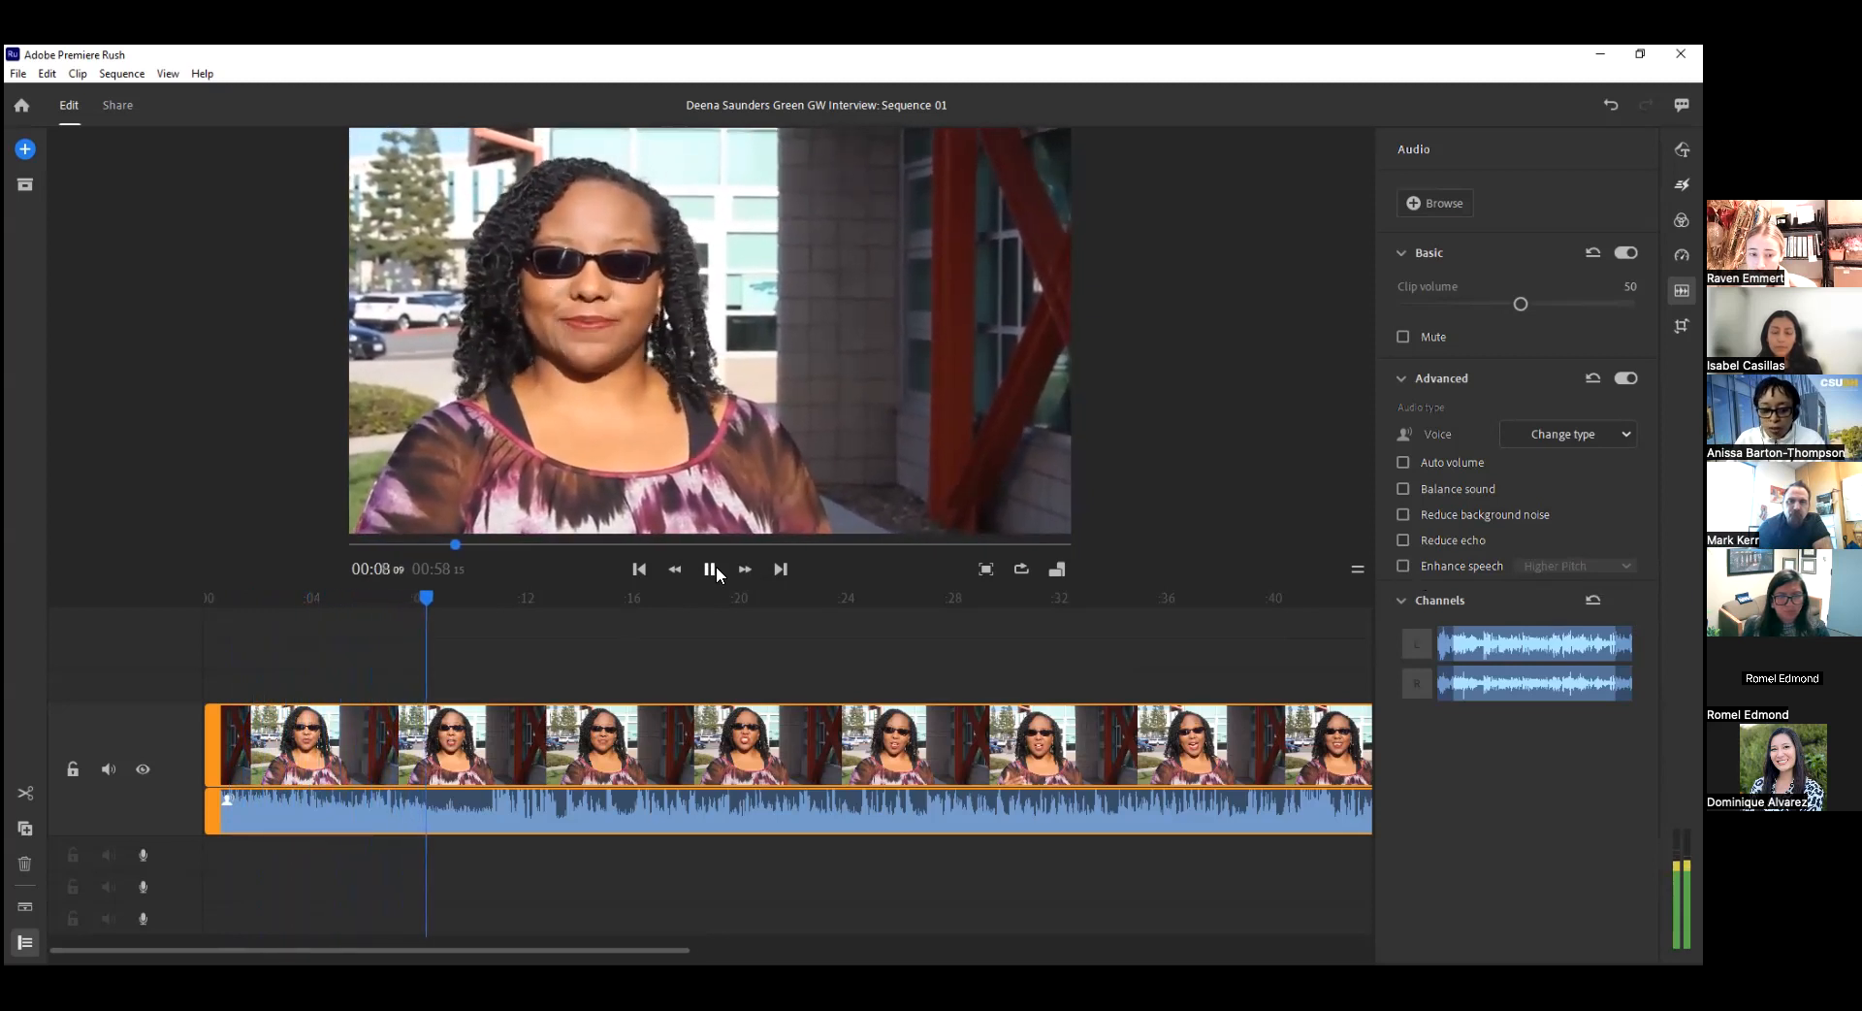
click(710, 570)
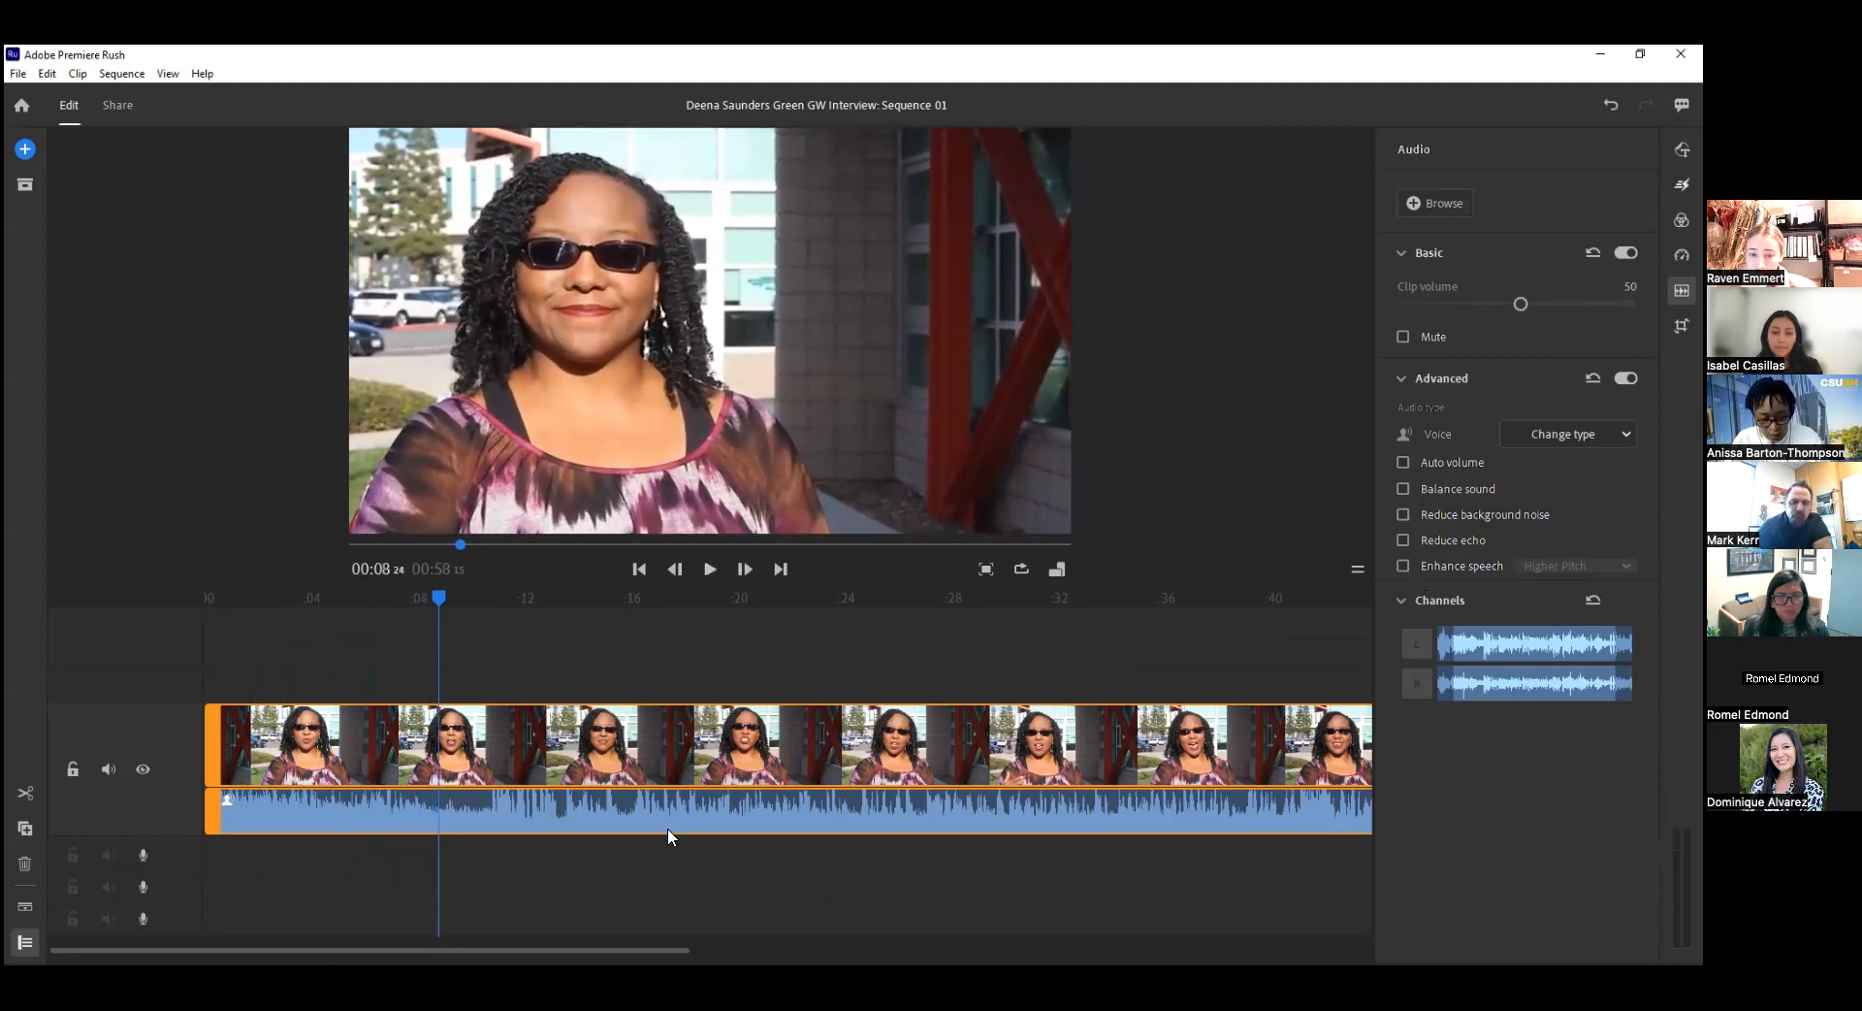
key(s)
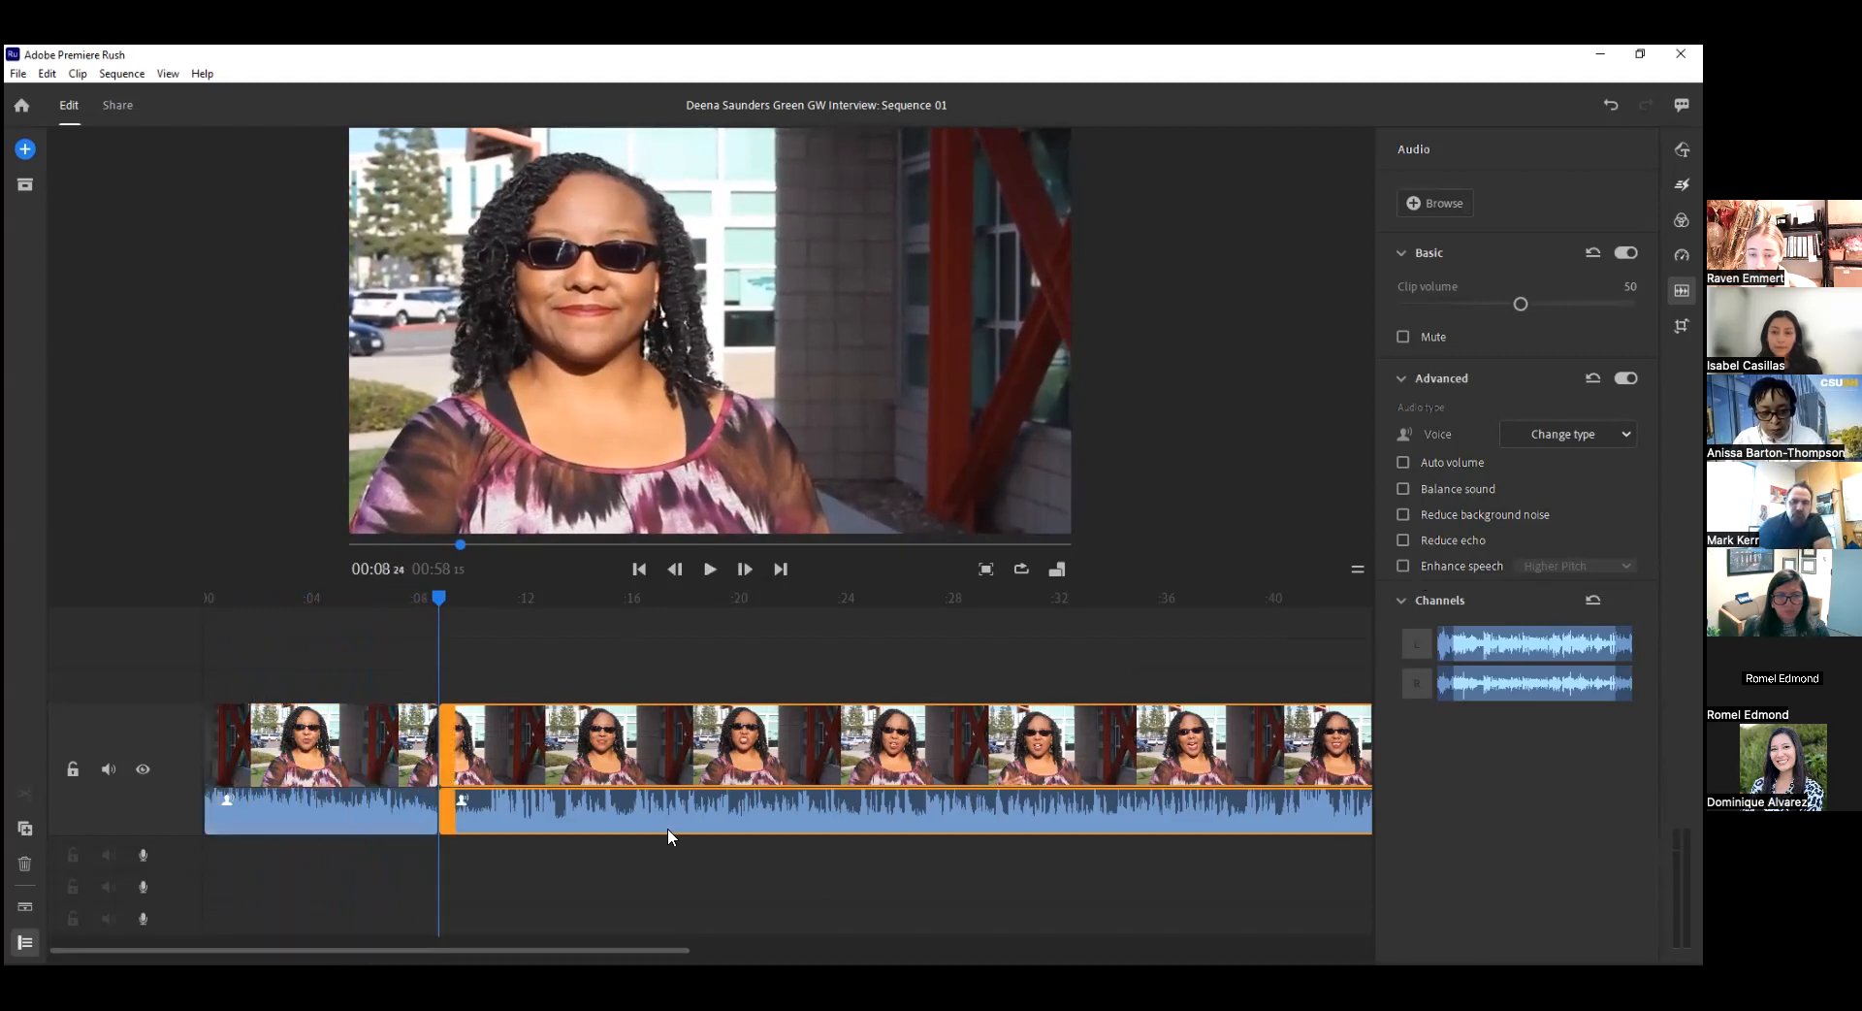
Turn on Reduce background noise for the first clip segment and play the sequence from the start.
click(262, 771)
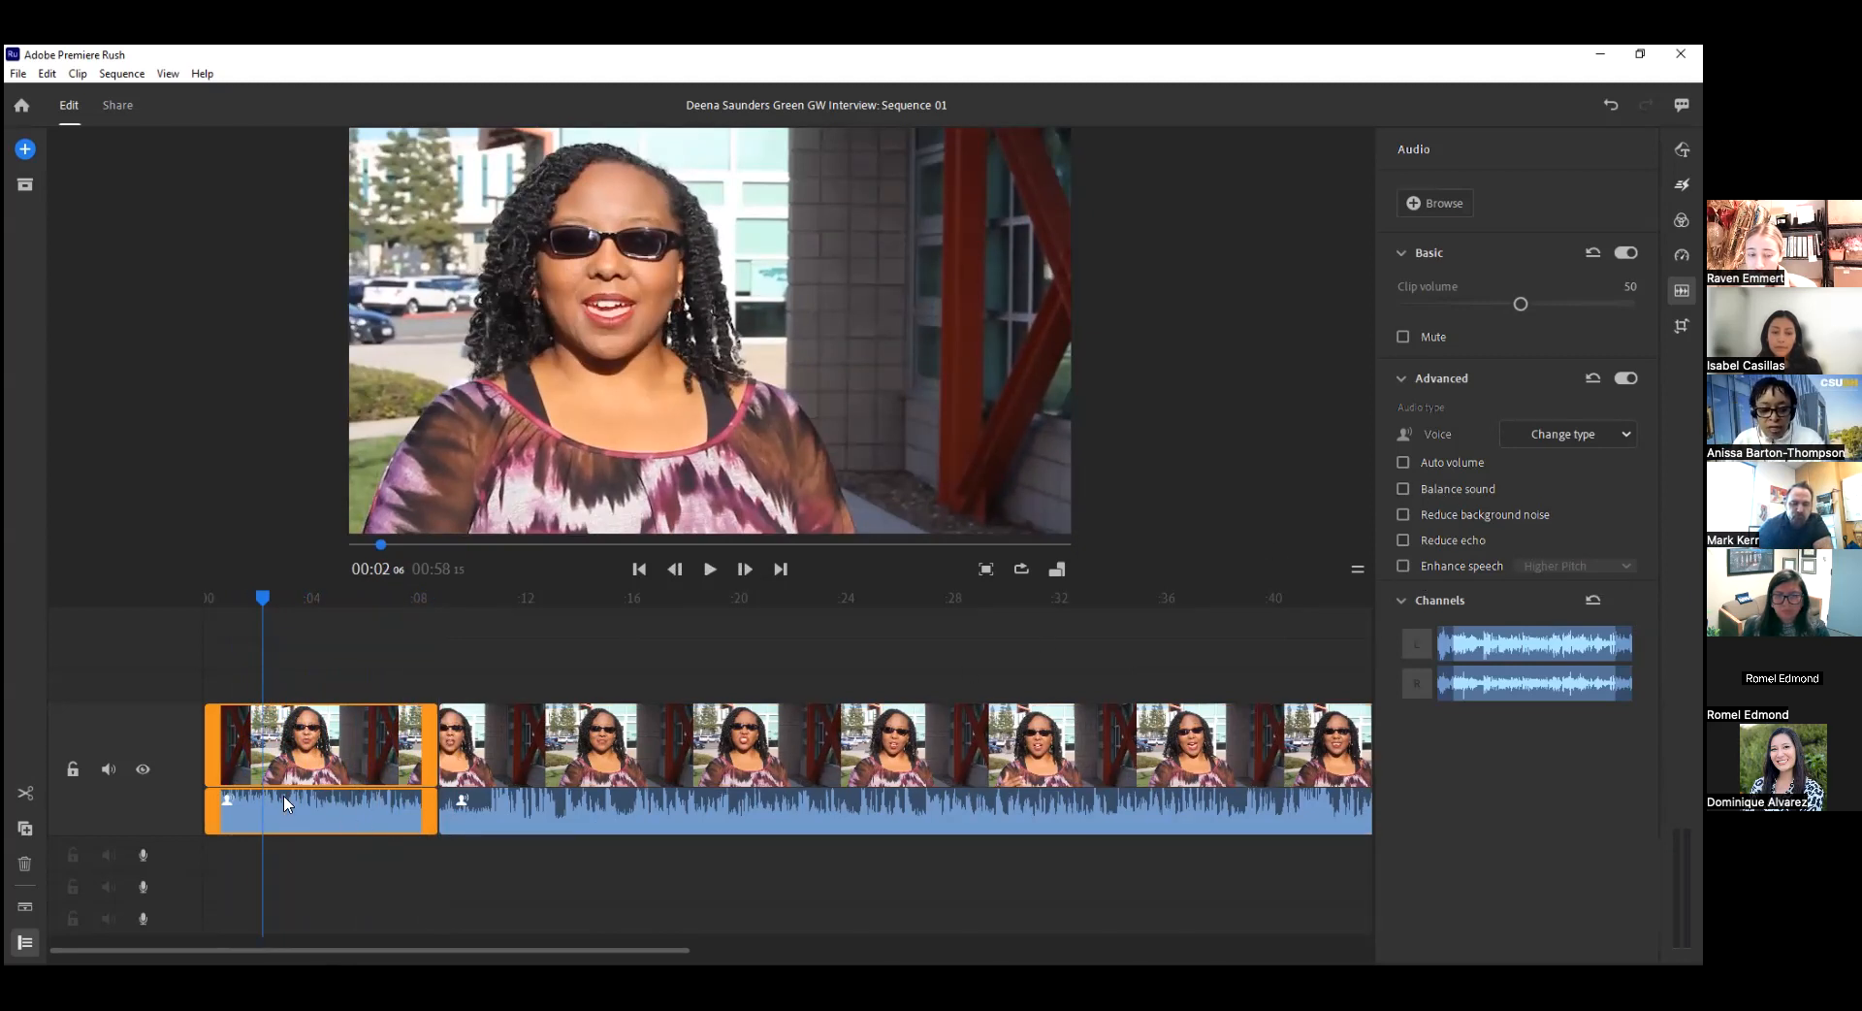
click(1404, 512)
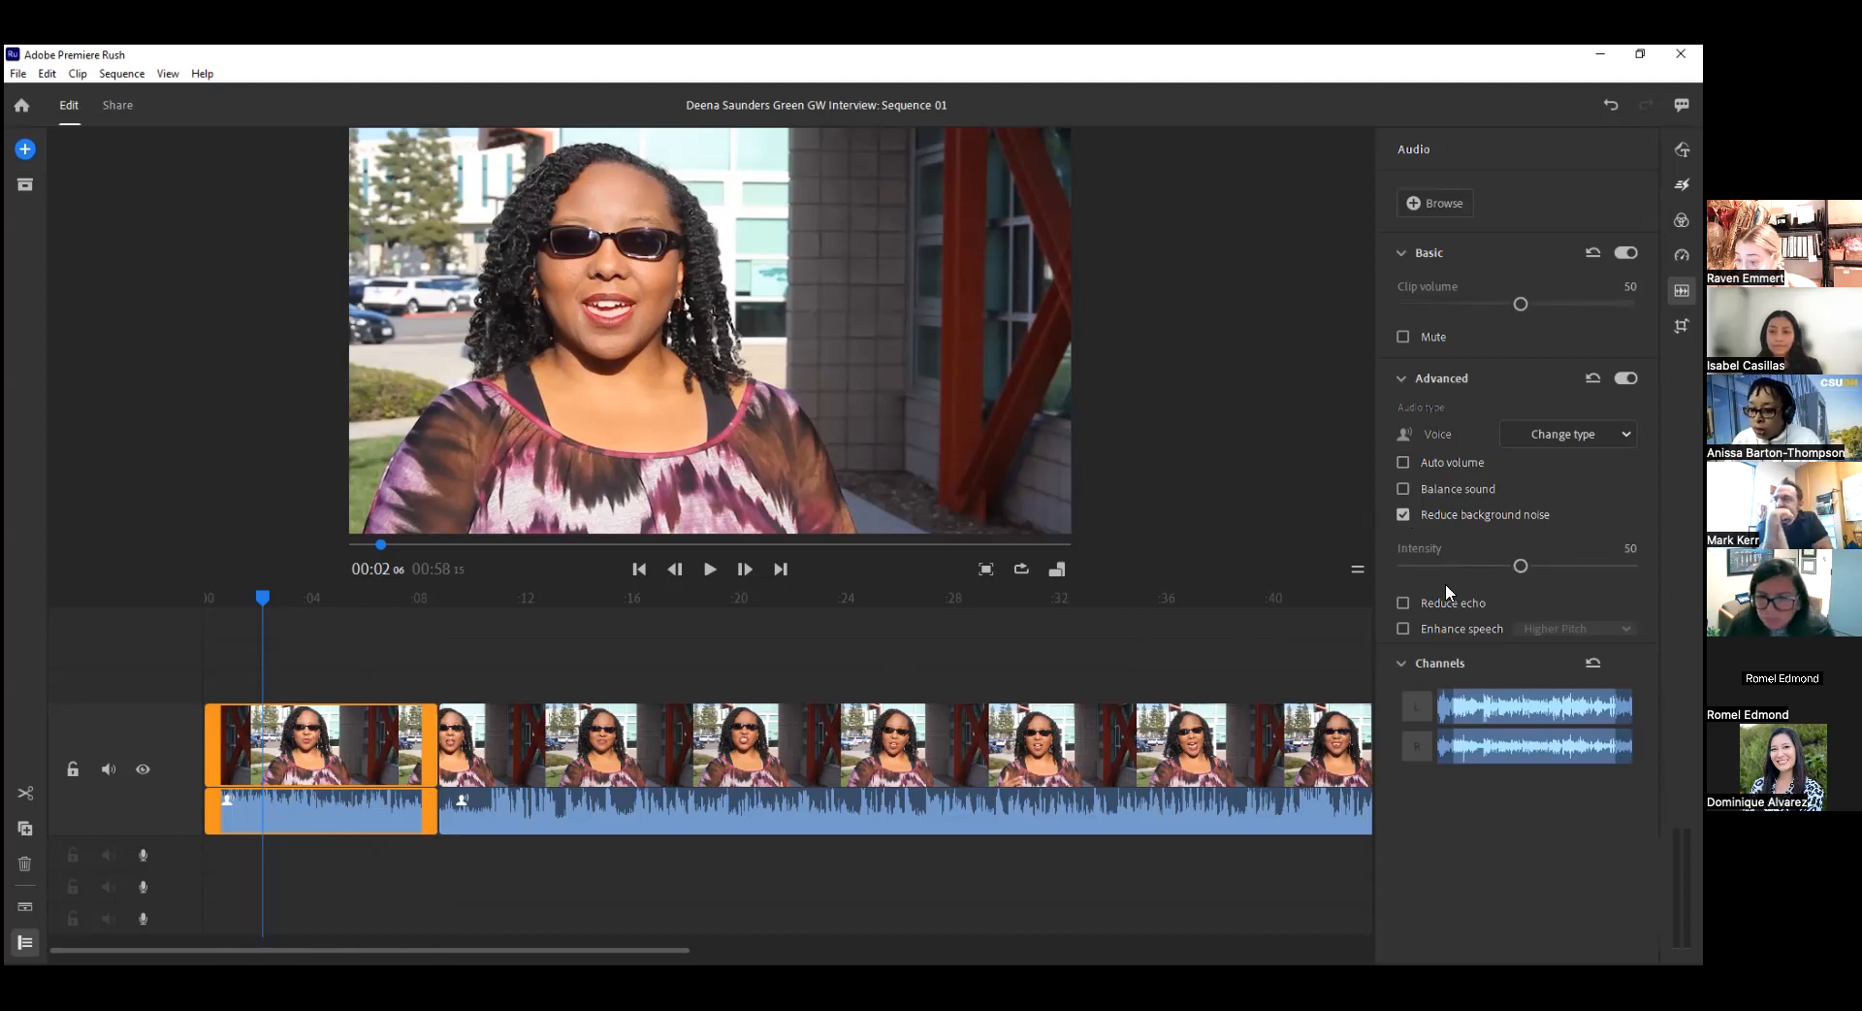
drag(268, 596, 206, 599)
click(708, 571)
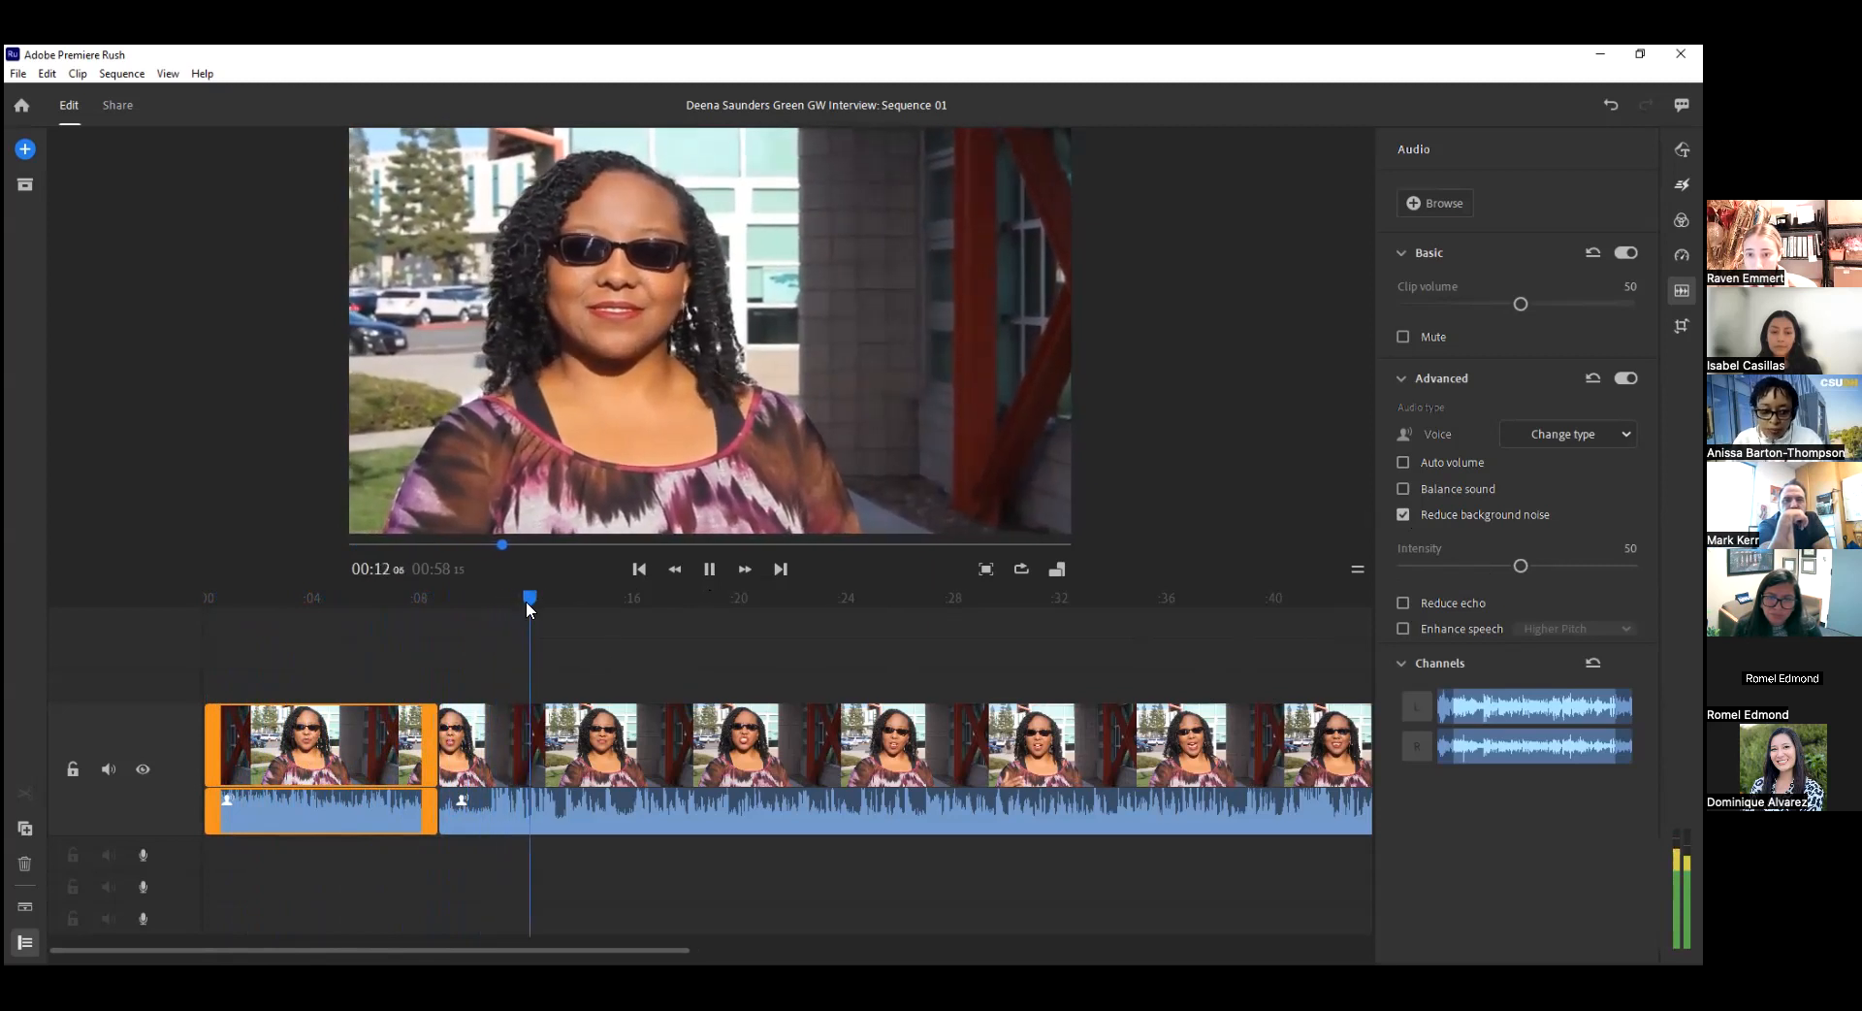
Compare background noise reduction intensities of 69 and 44 by replaying the first segment, and settle on 48.
drag(525, 601, 247, 607)
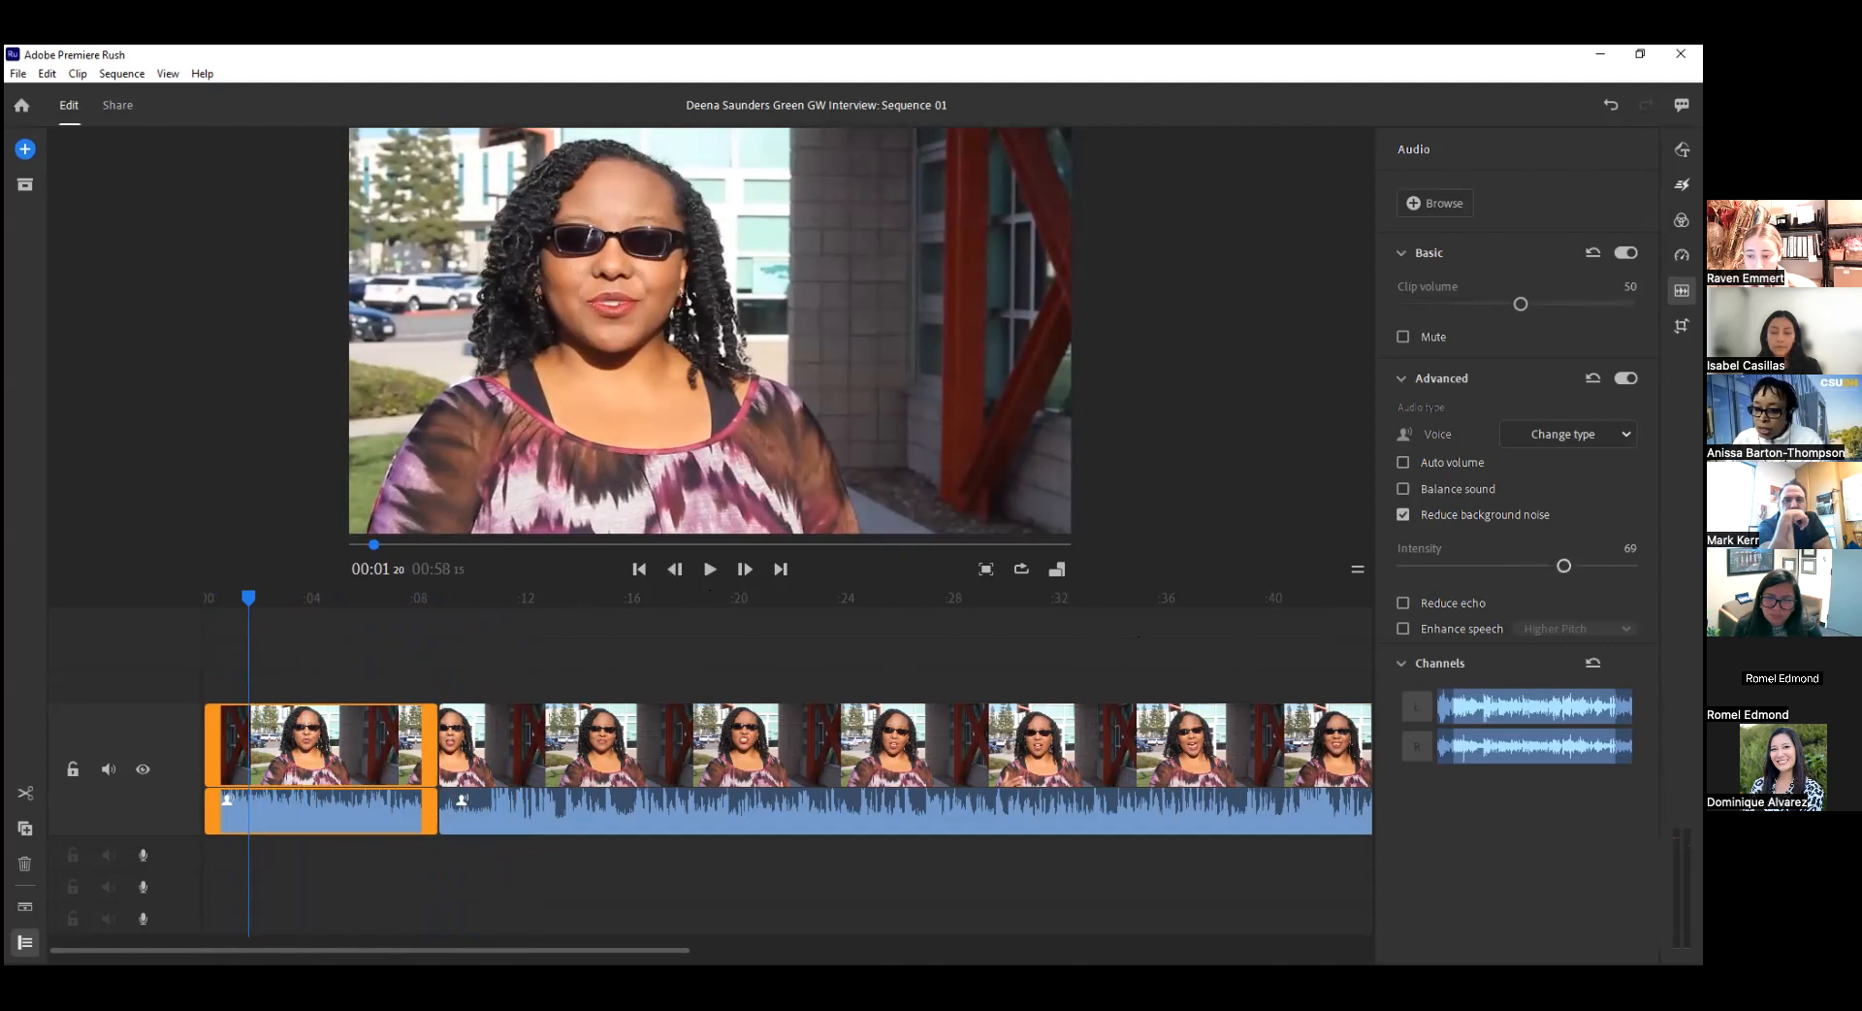
click(710, 569)
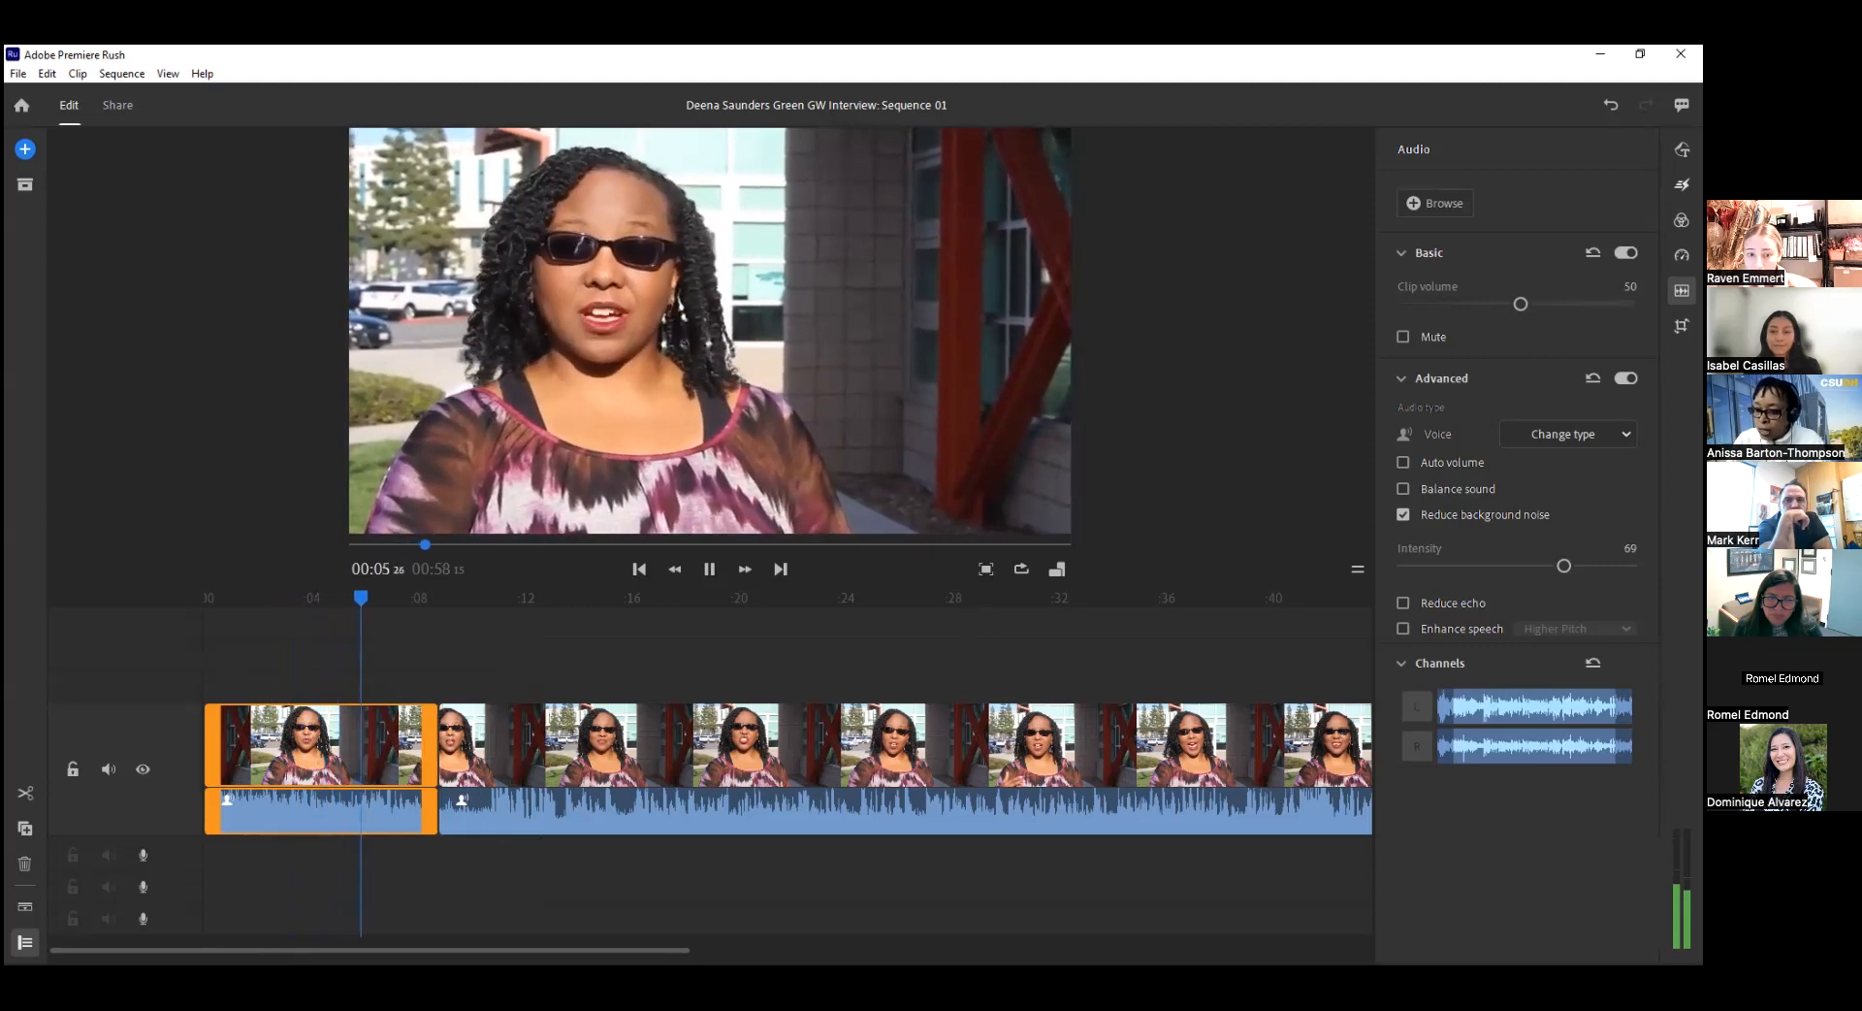
drag(1563, 566, 1505, 570)
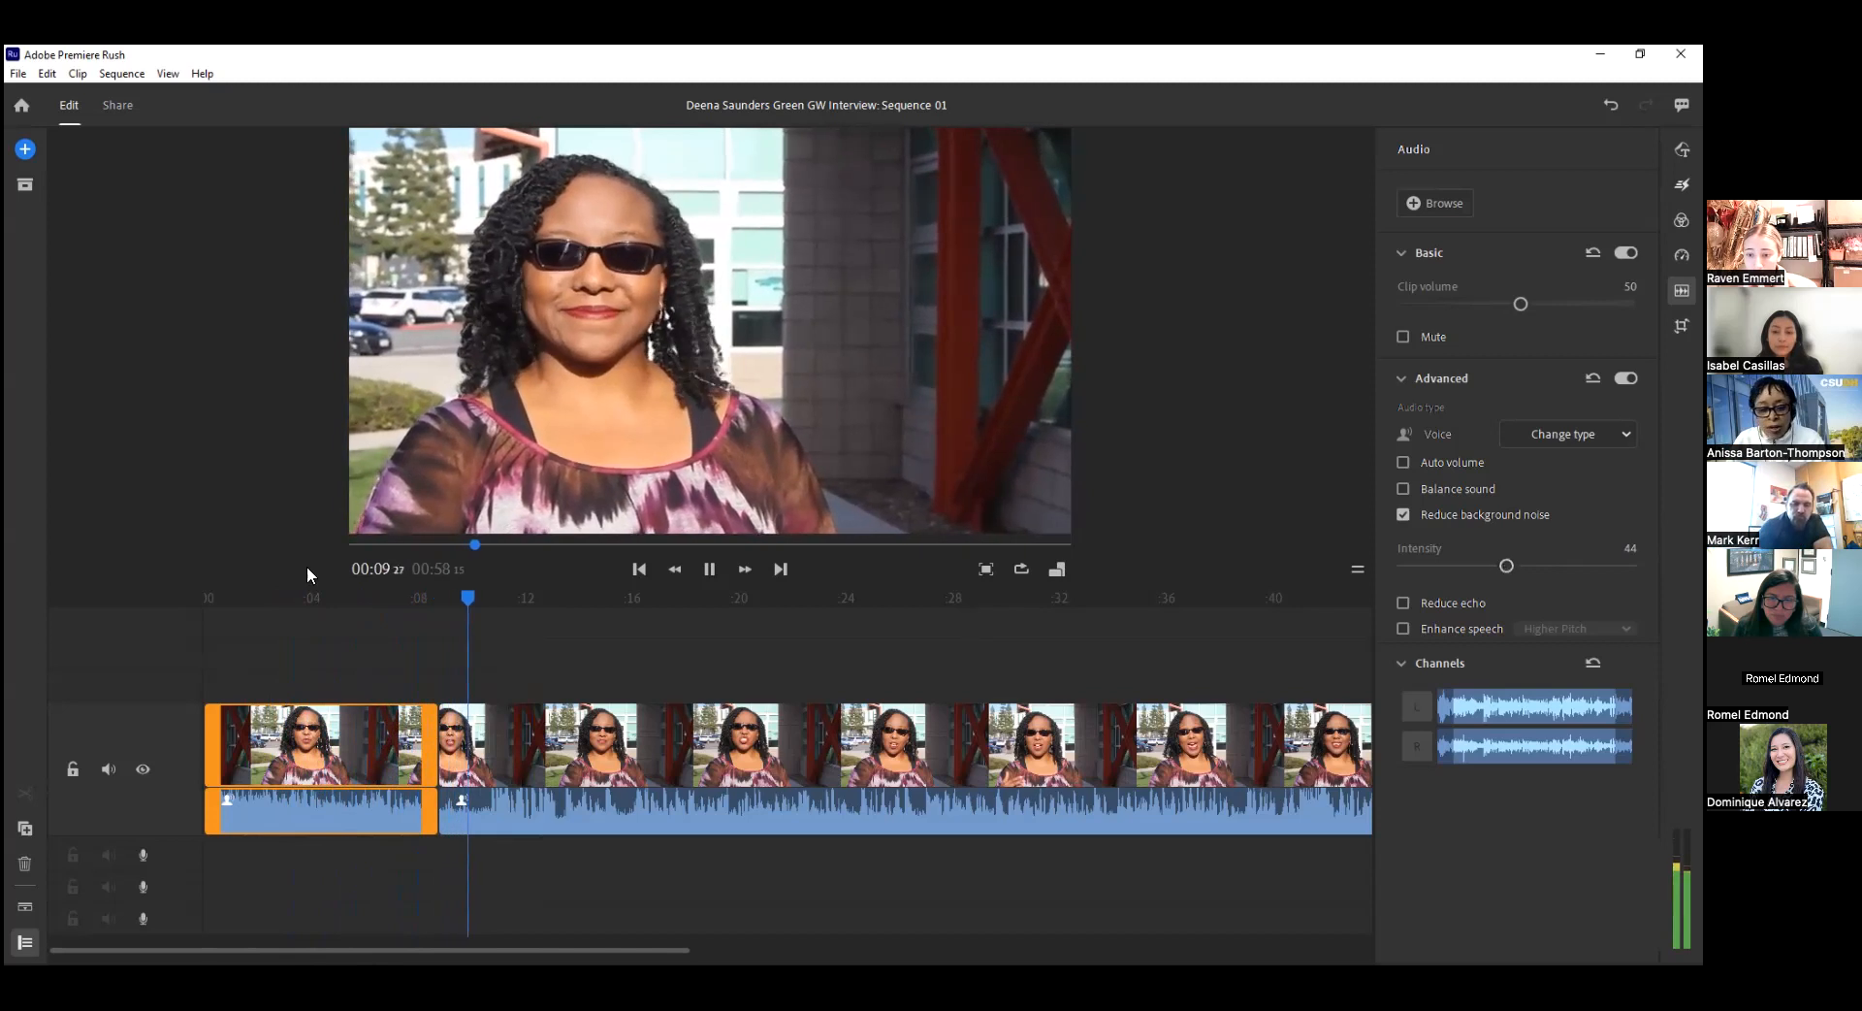
click(715, 568)
drag(489, 601, 231, 602)
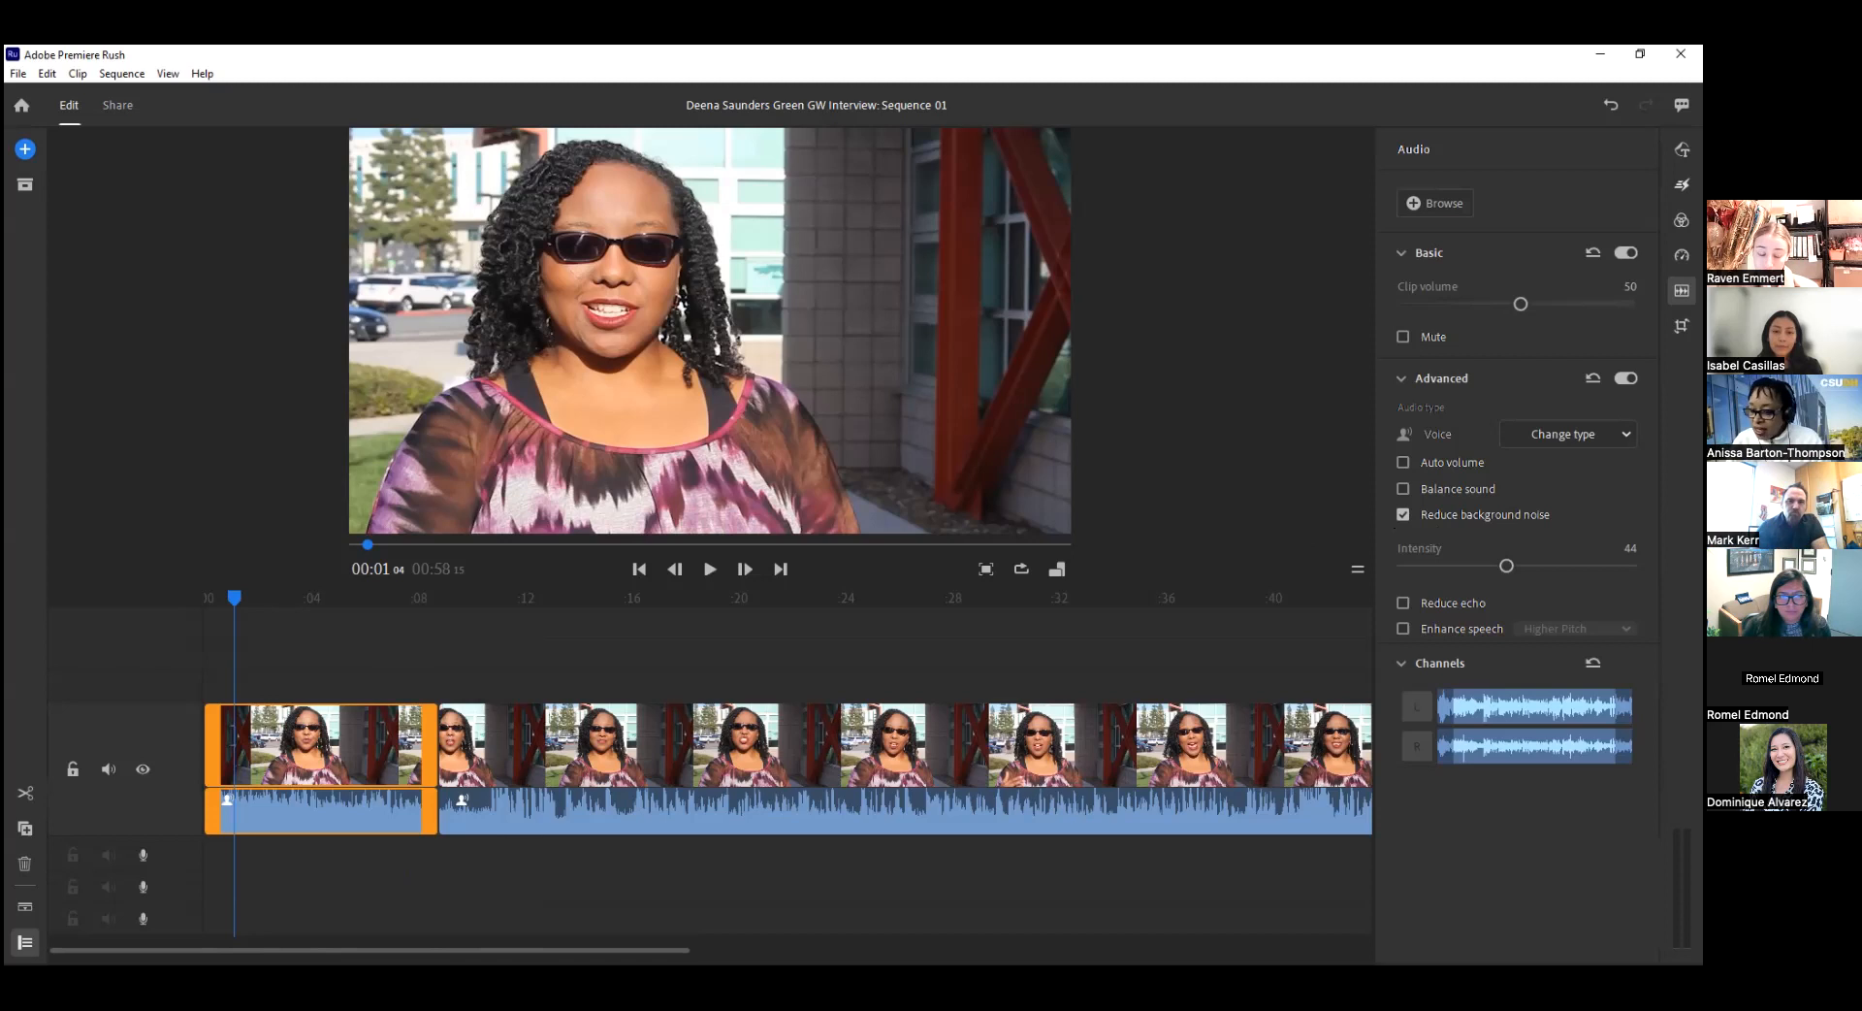
drag(1511, 566, 1517, 567)
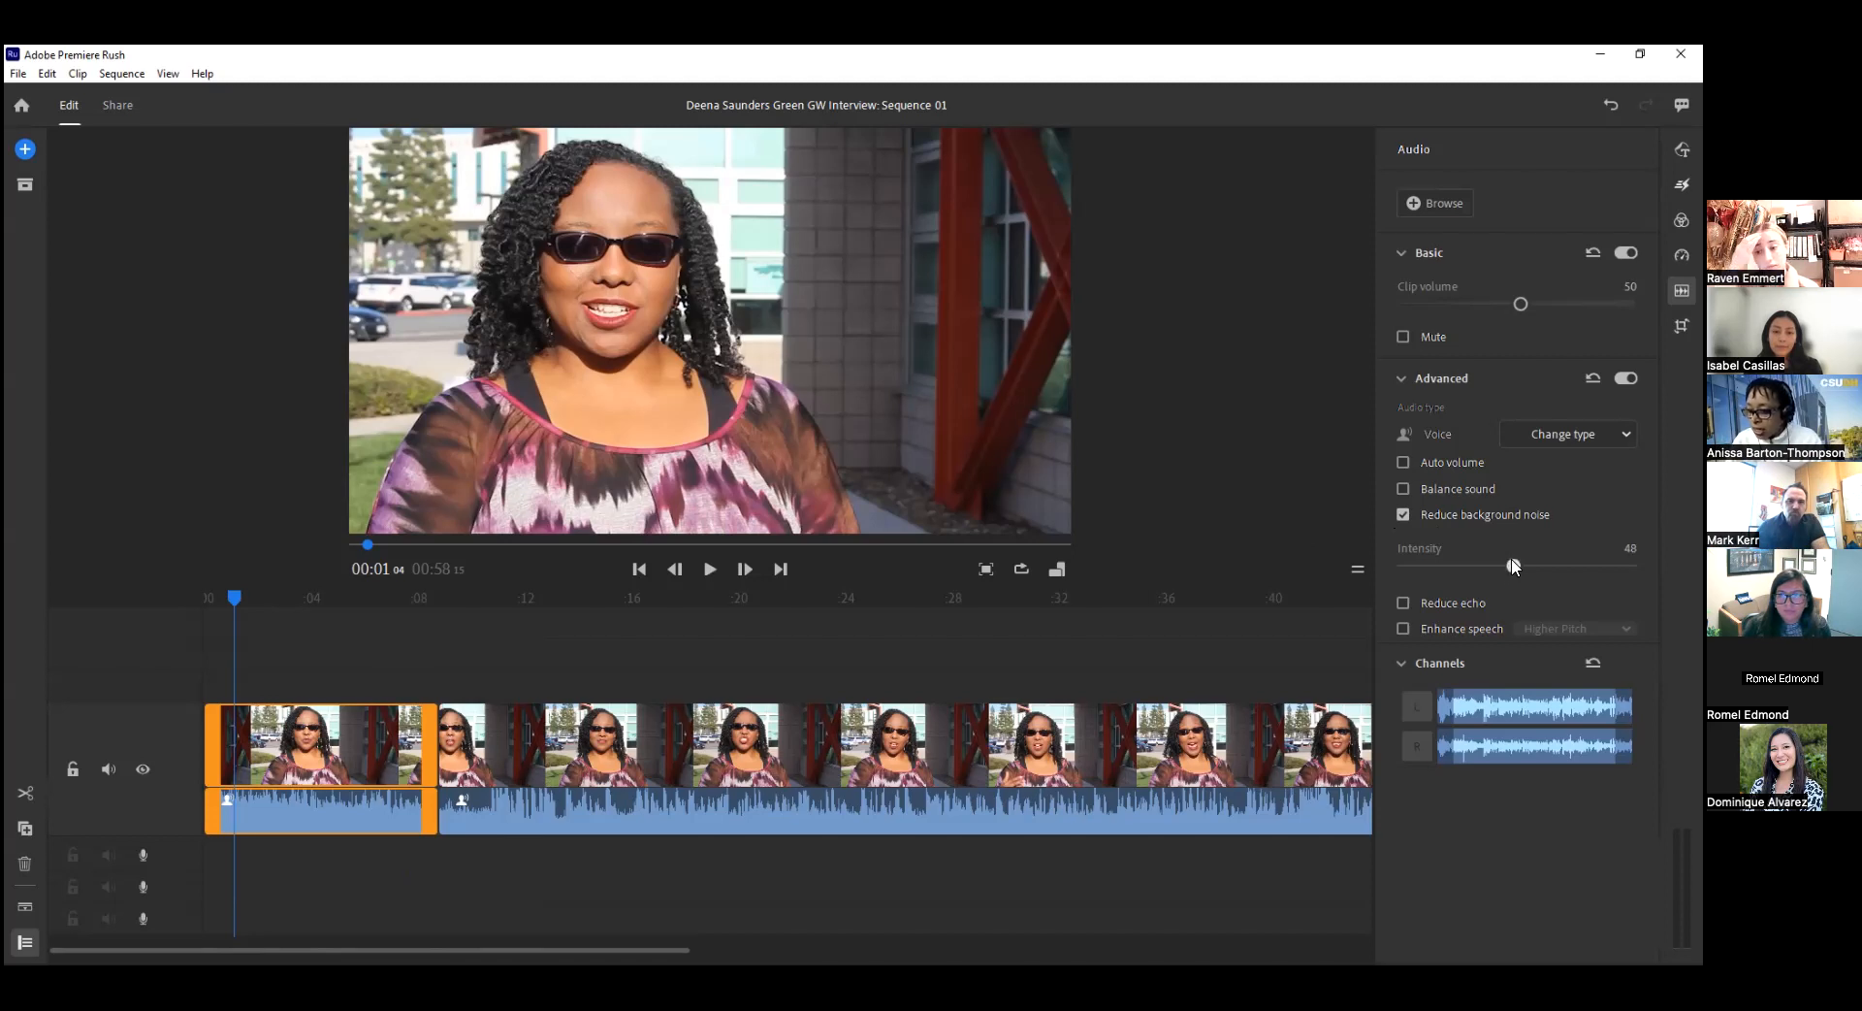
Turn on Reduce echo for the first segment, set its intensity to 21 during playback, and close the audio settings.
click(1402, 603)
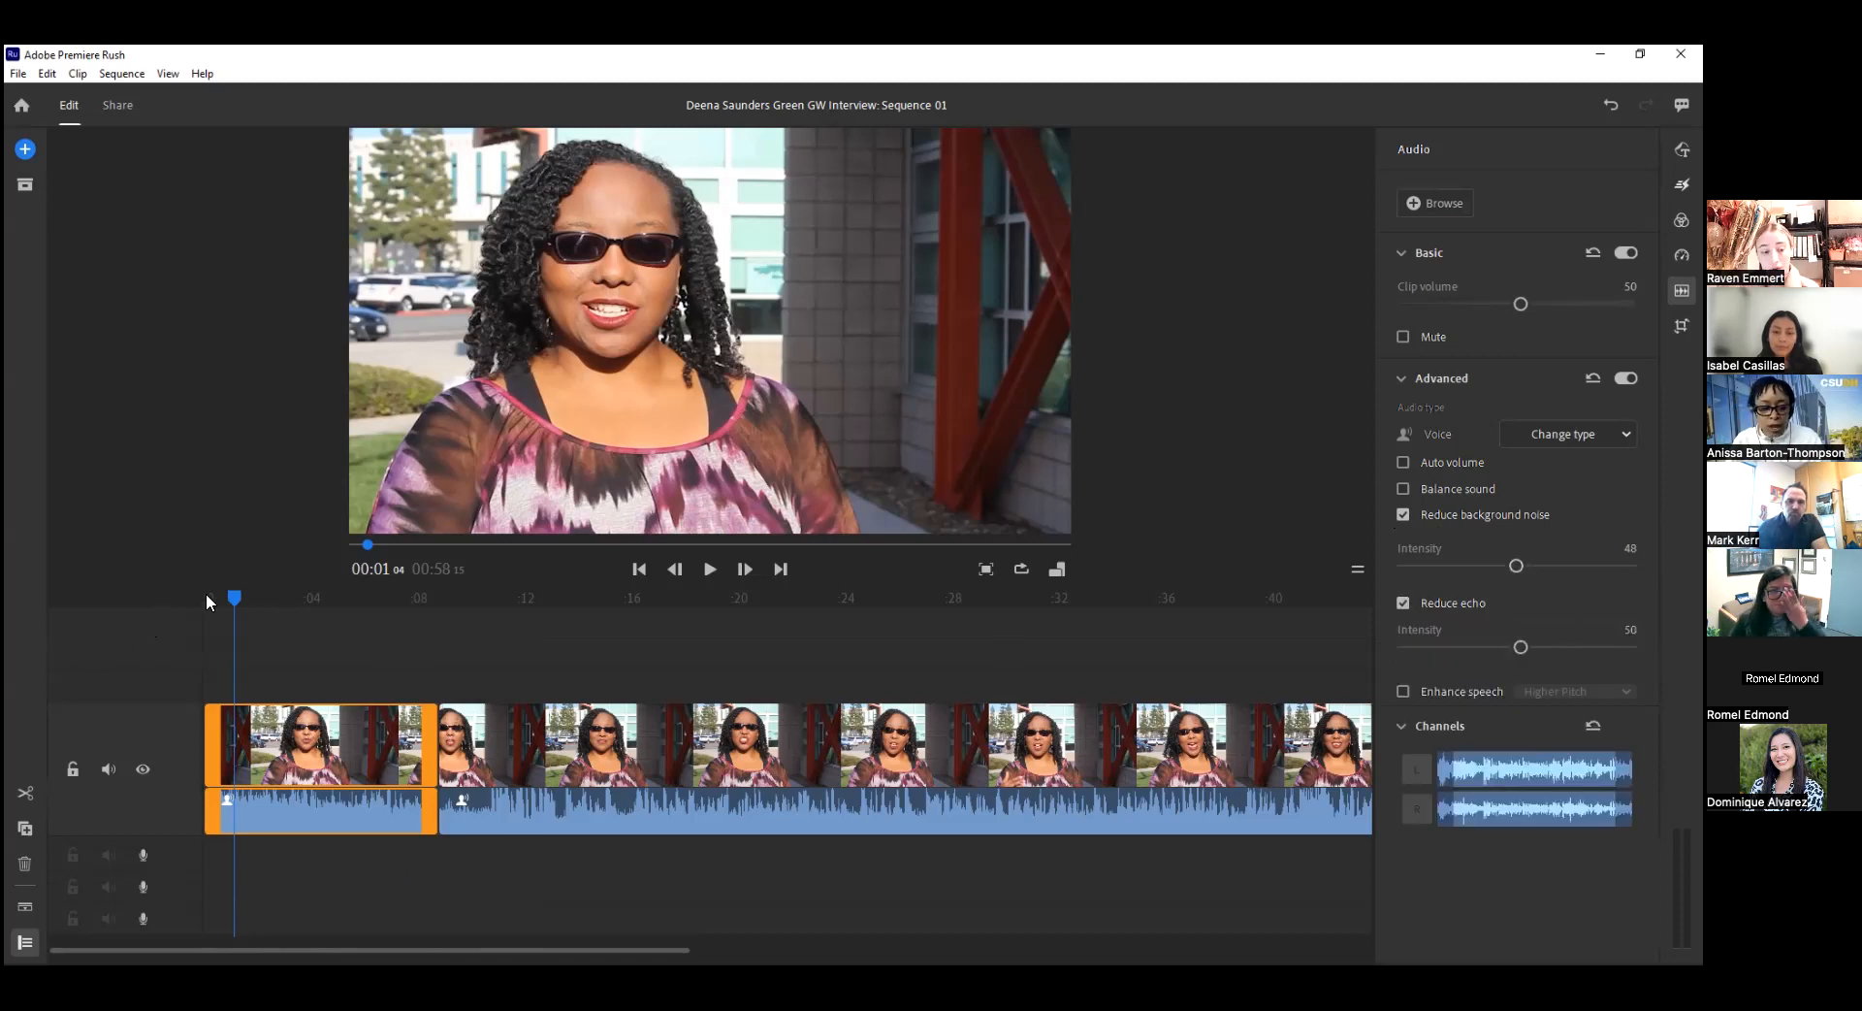
click(231, 597)
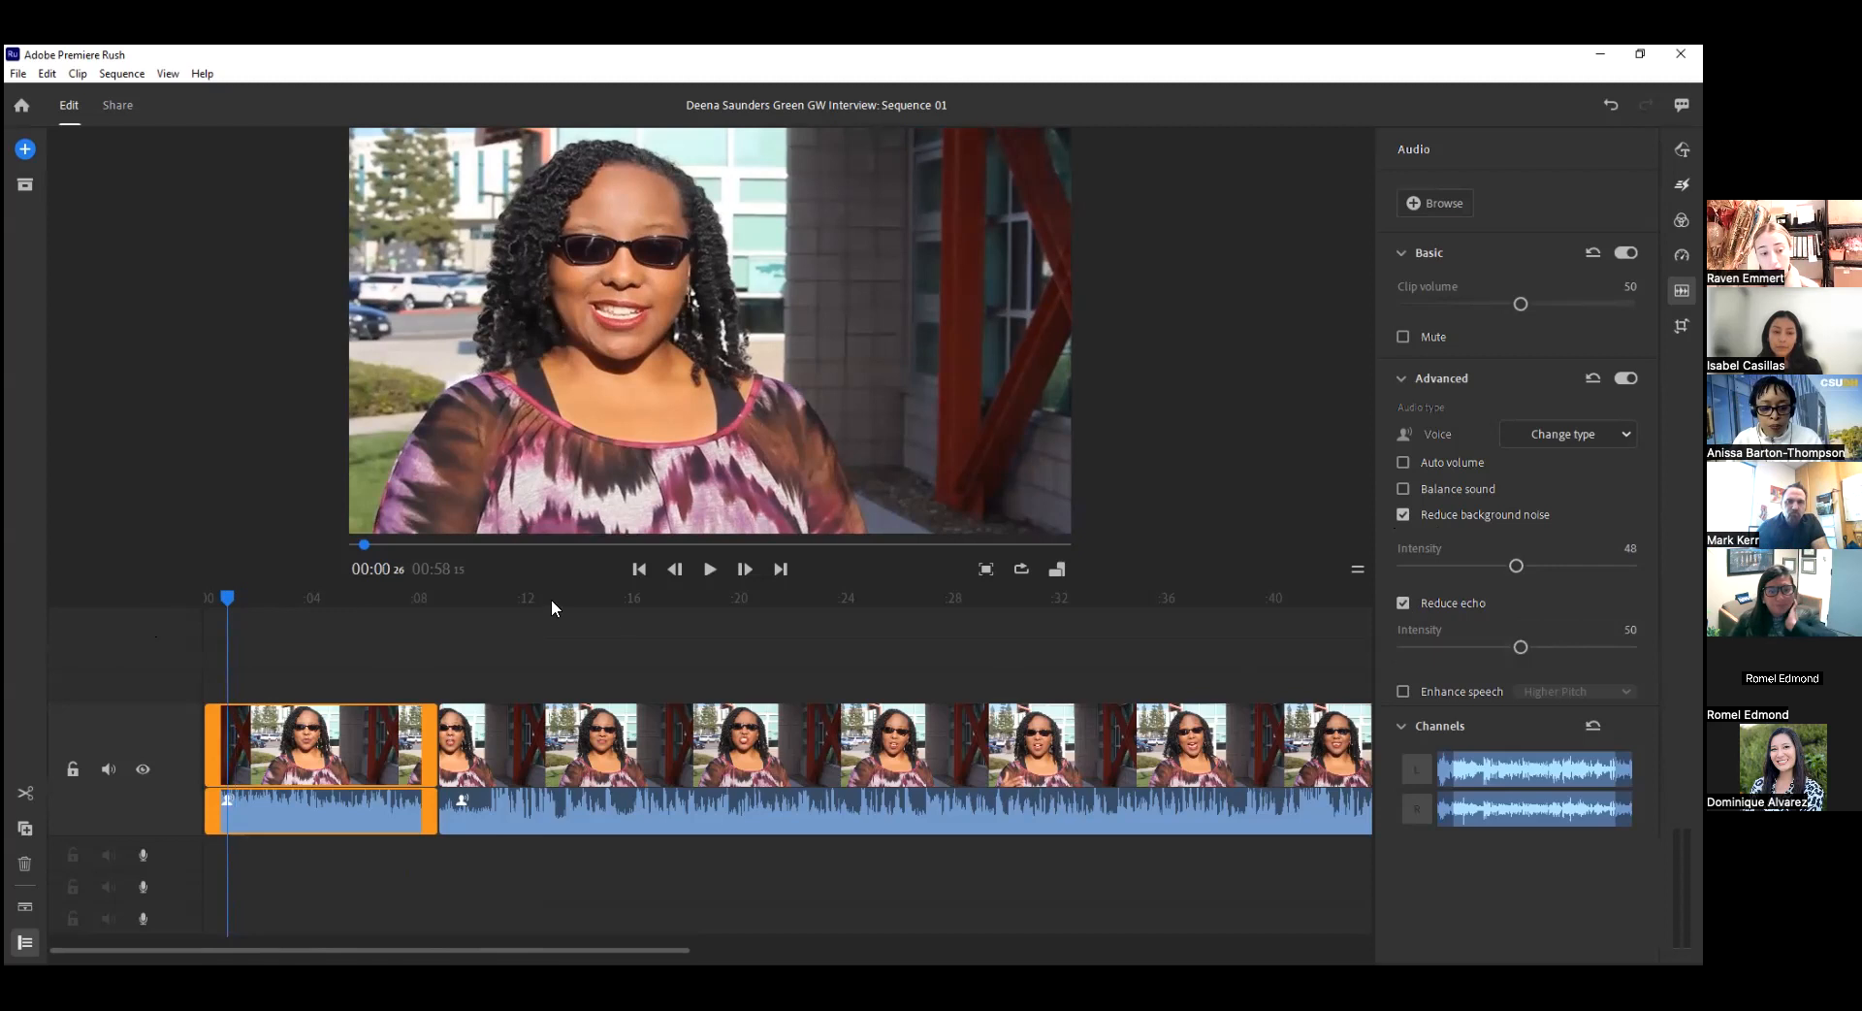
click(710, 568)
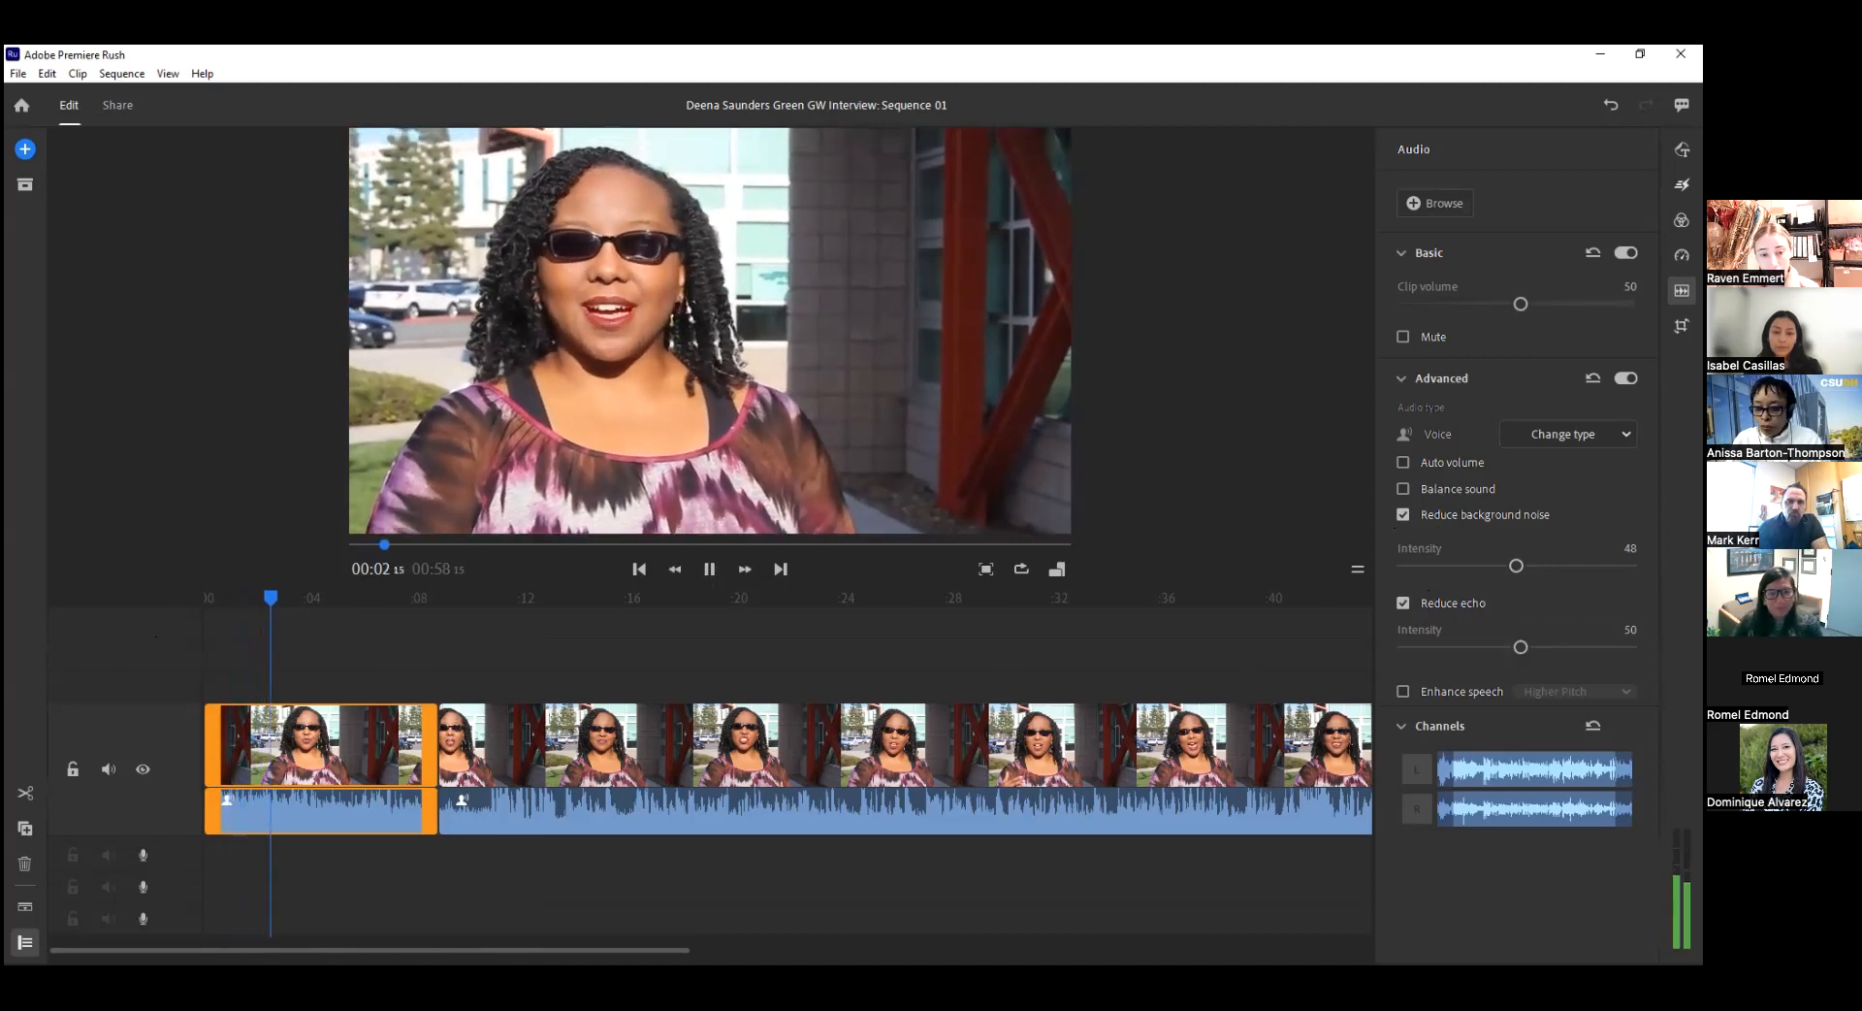
drag(1519, 648, 1451, 648)
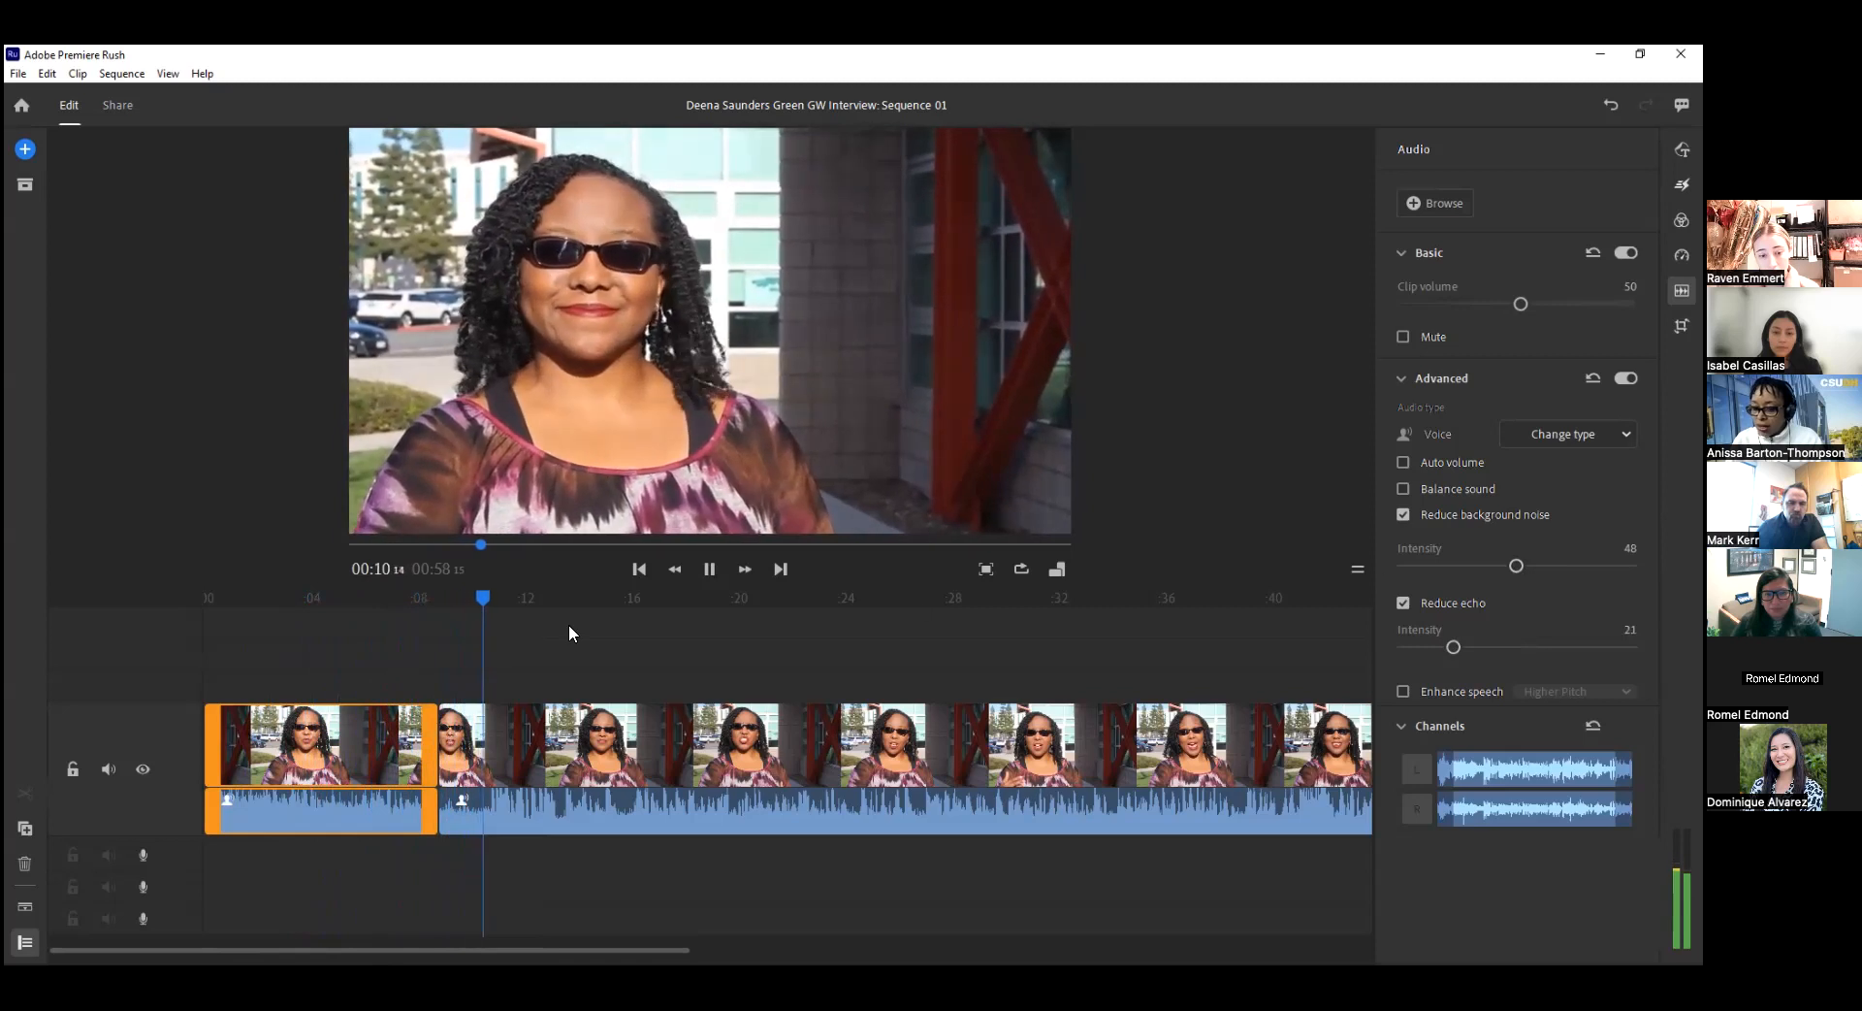
drag(494, 595, 271, 593)
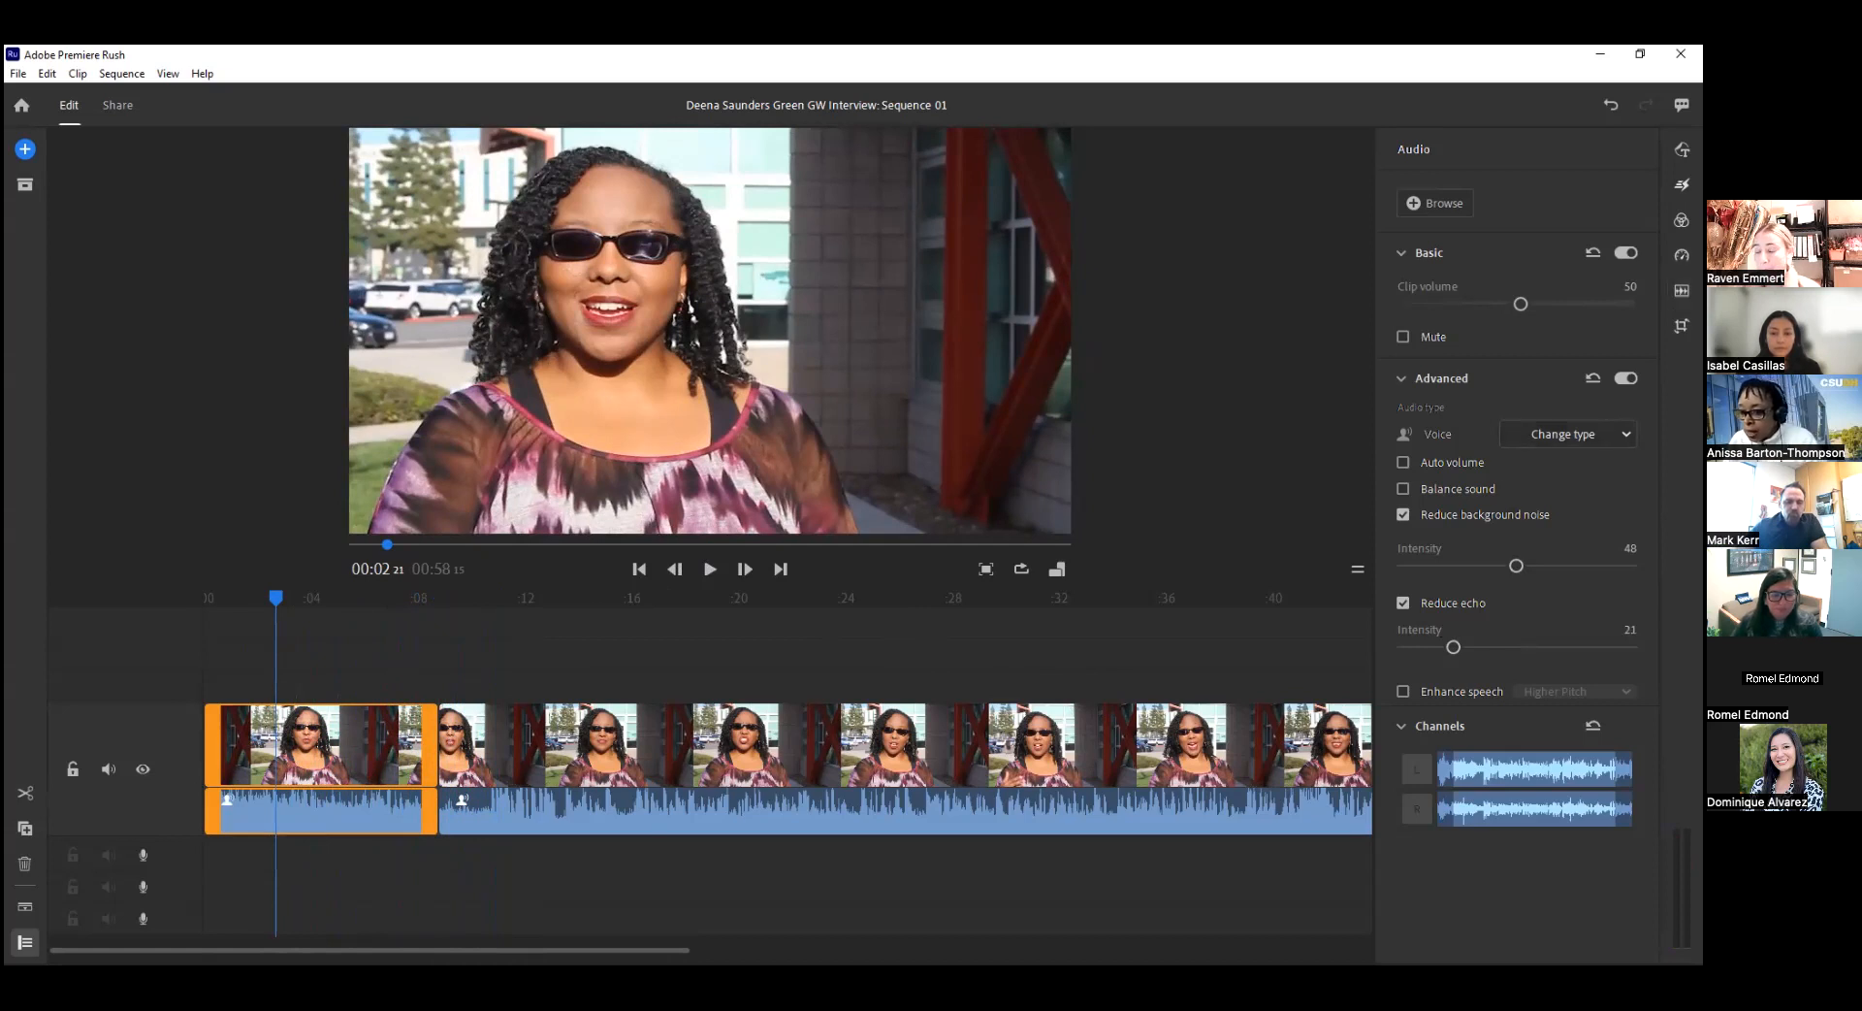
click(1681, 291)
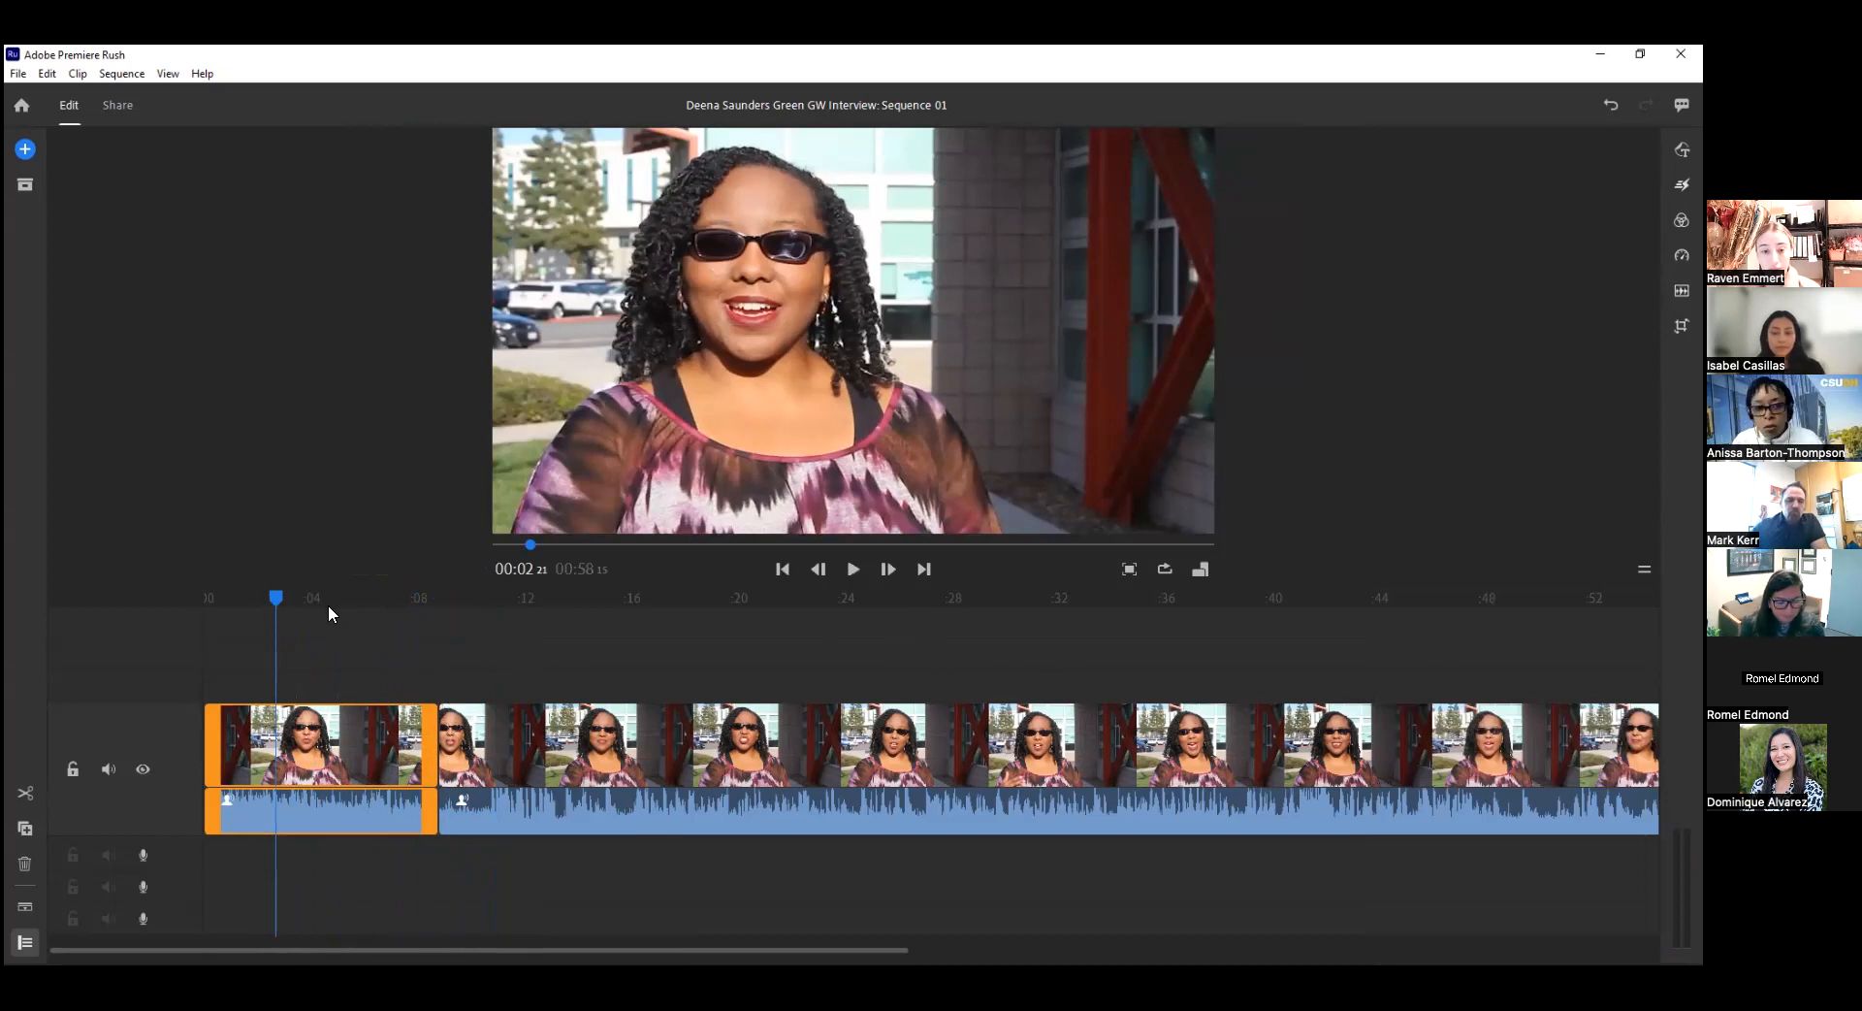
Browse the media sources to the _CSUDH Grantwriting folder inside Creative Cloud Files.
click(25, 184)
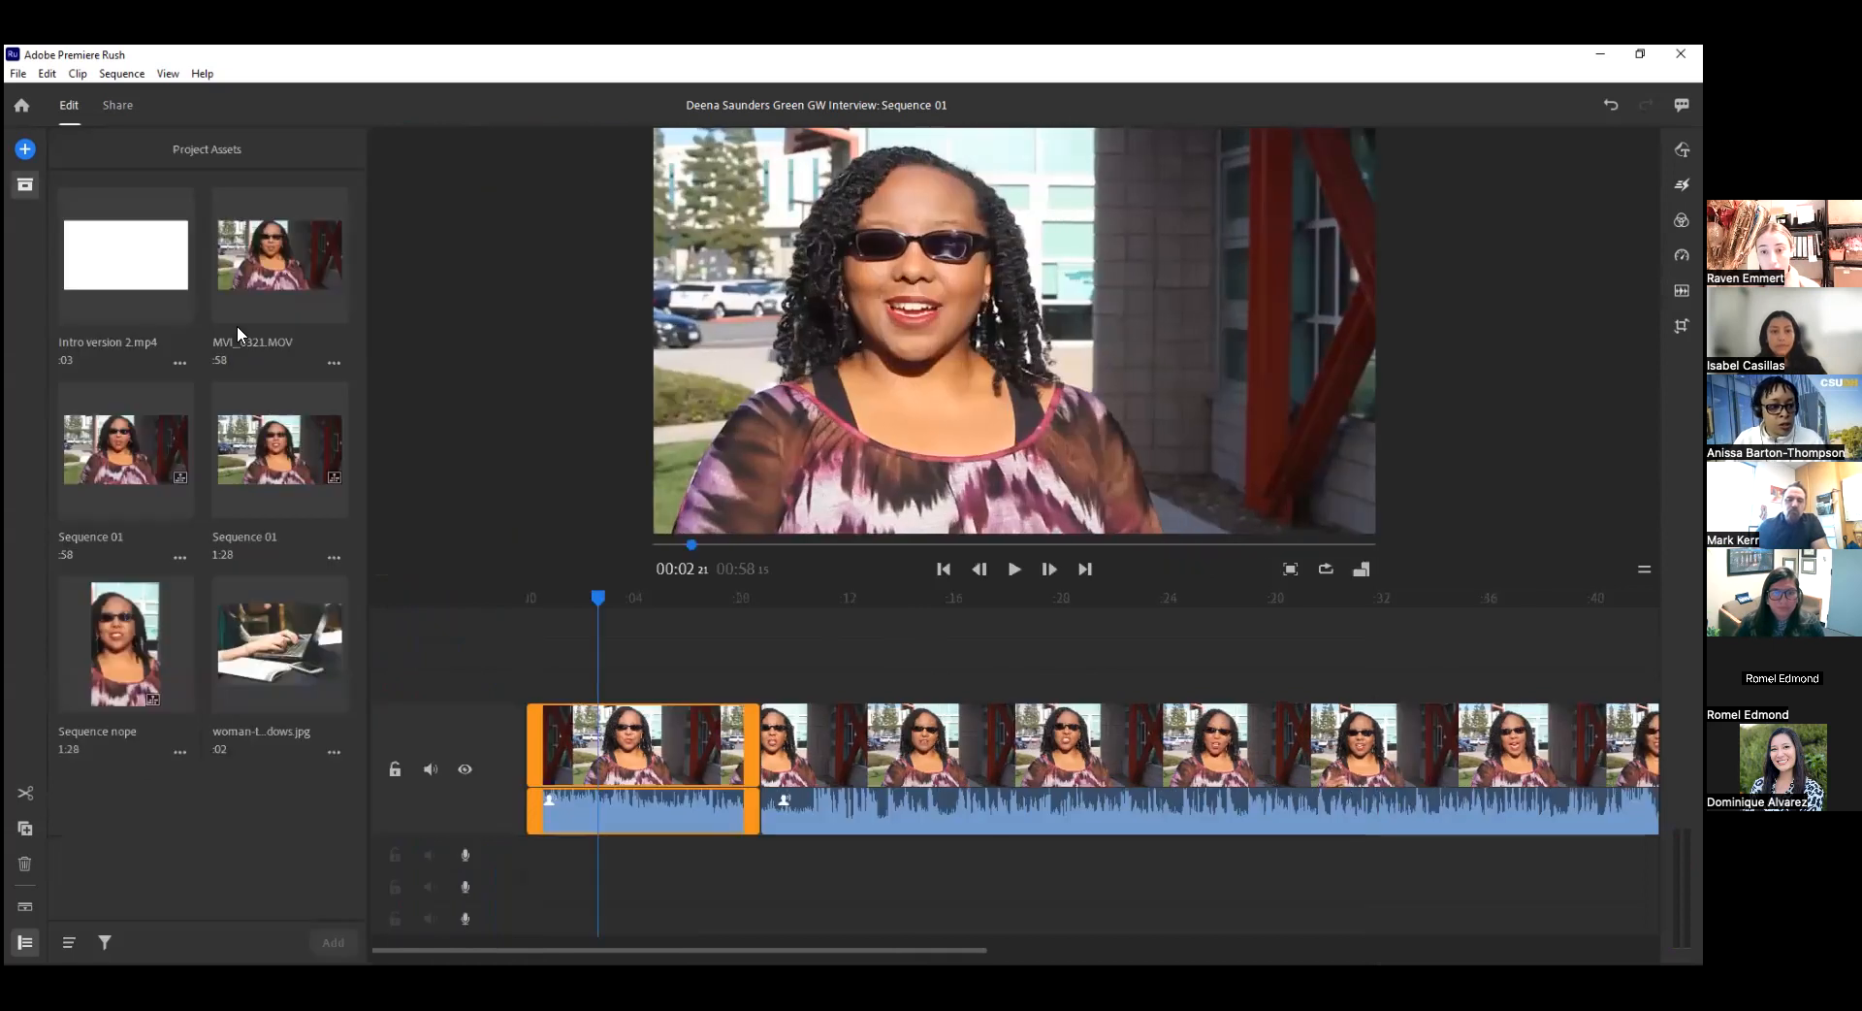
click(25, 150)
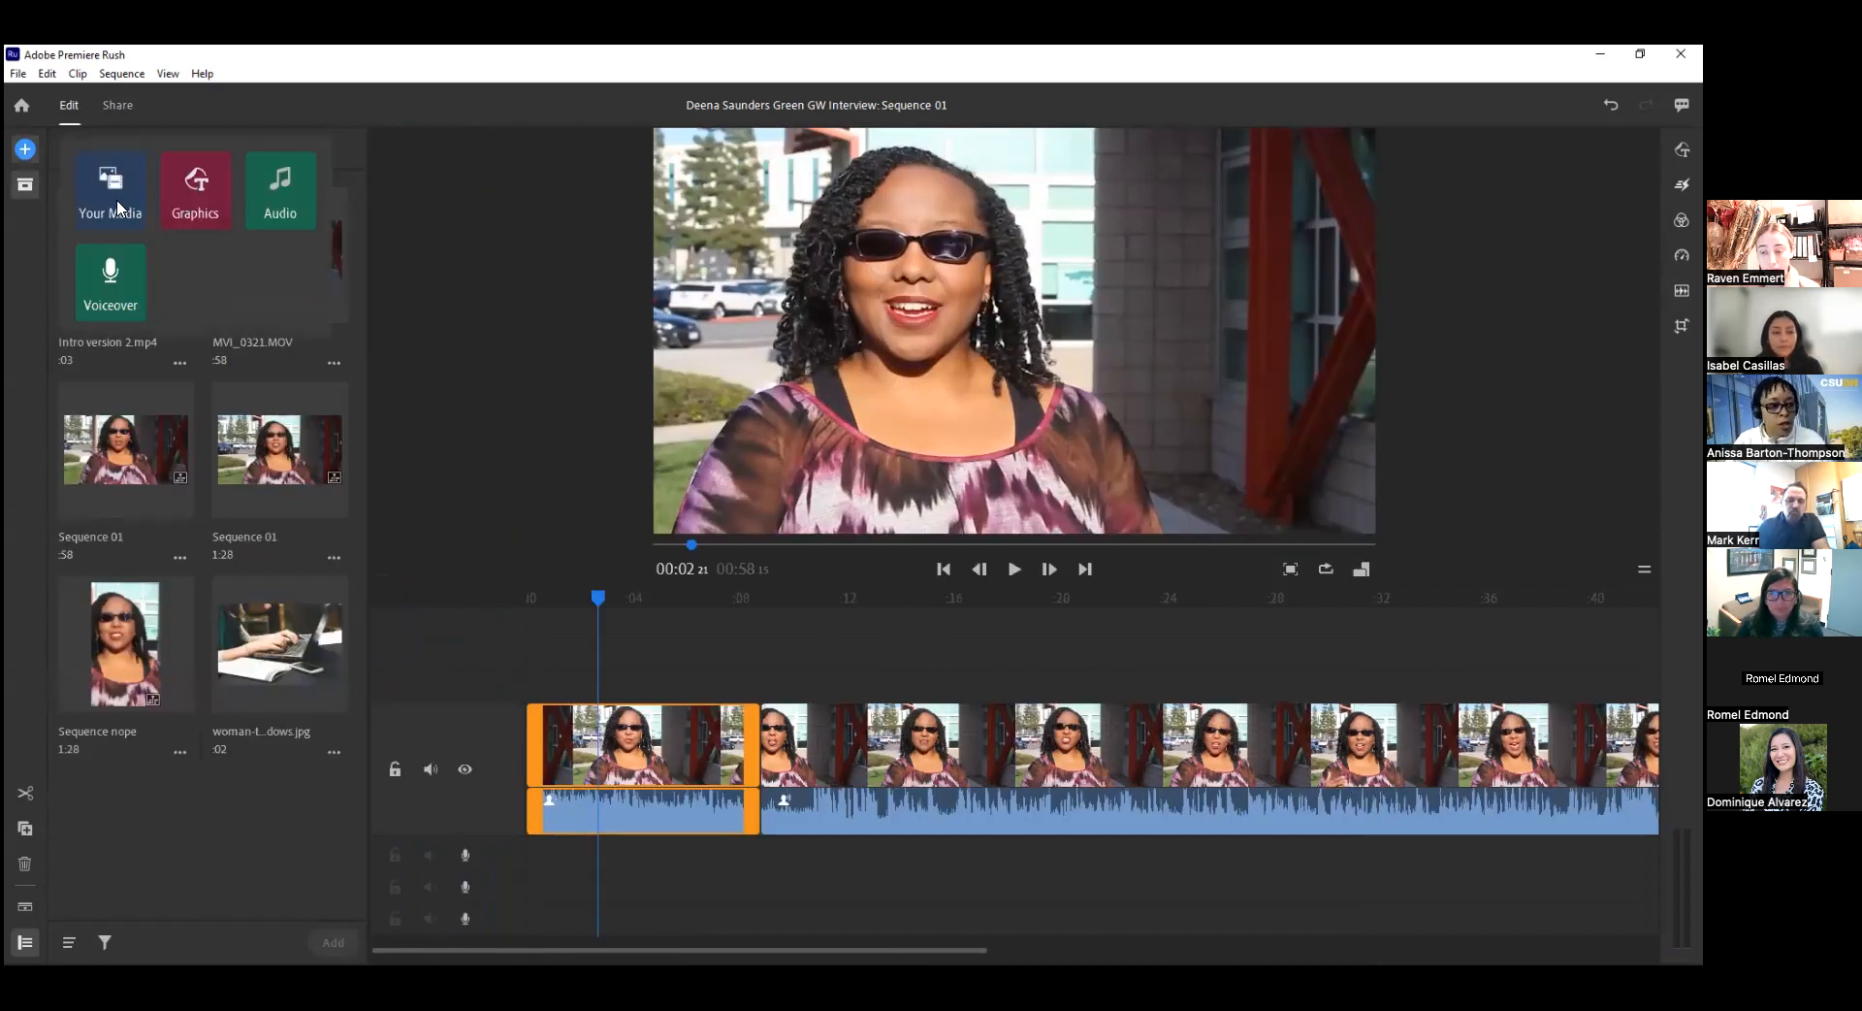
click(120, 204)
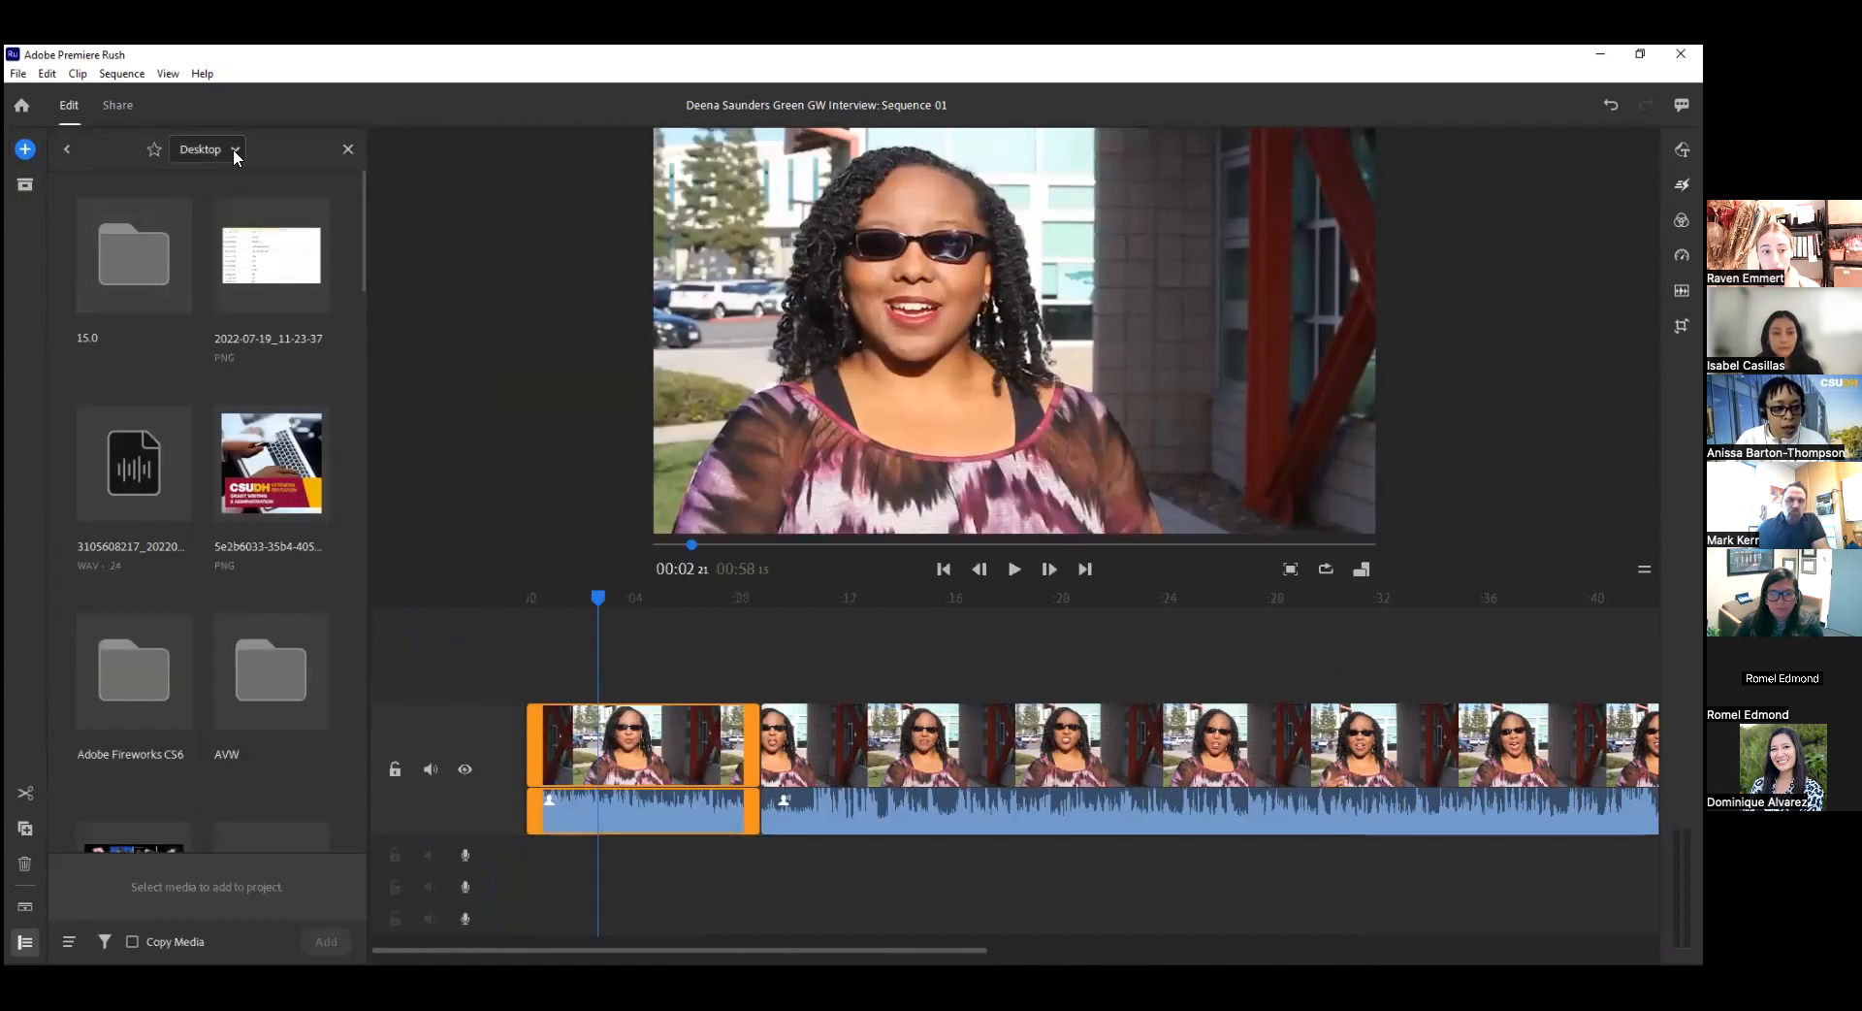
click(69, 151)
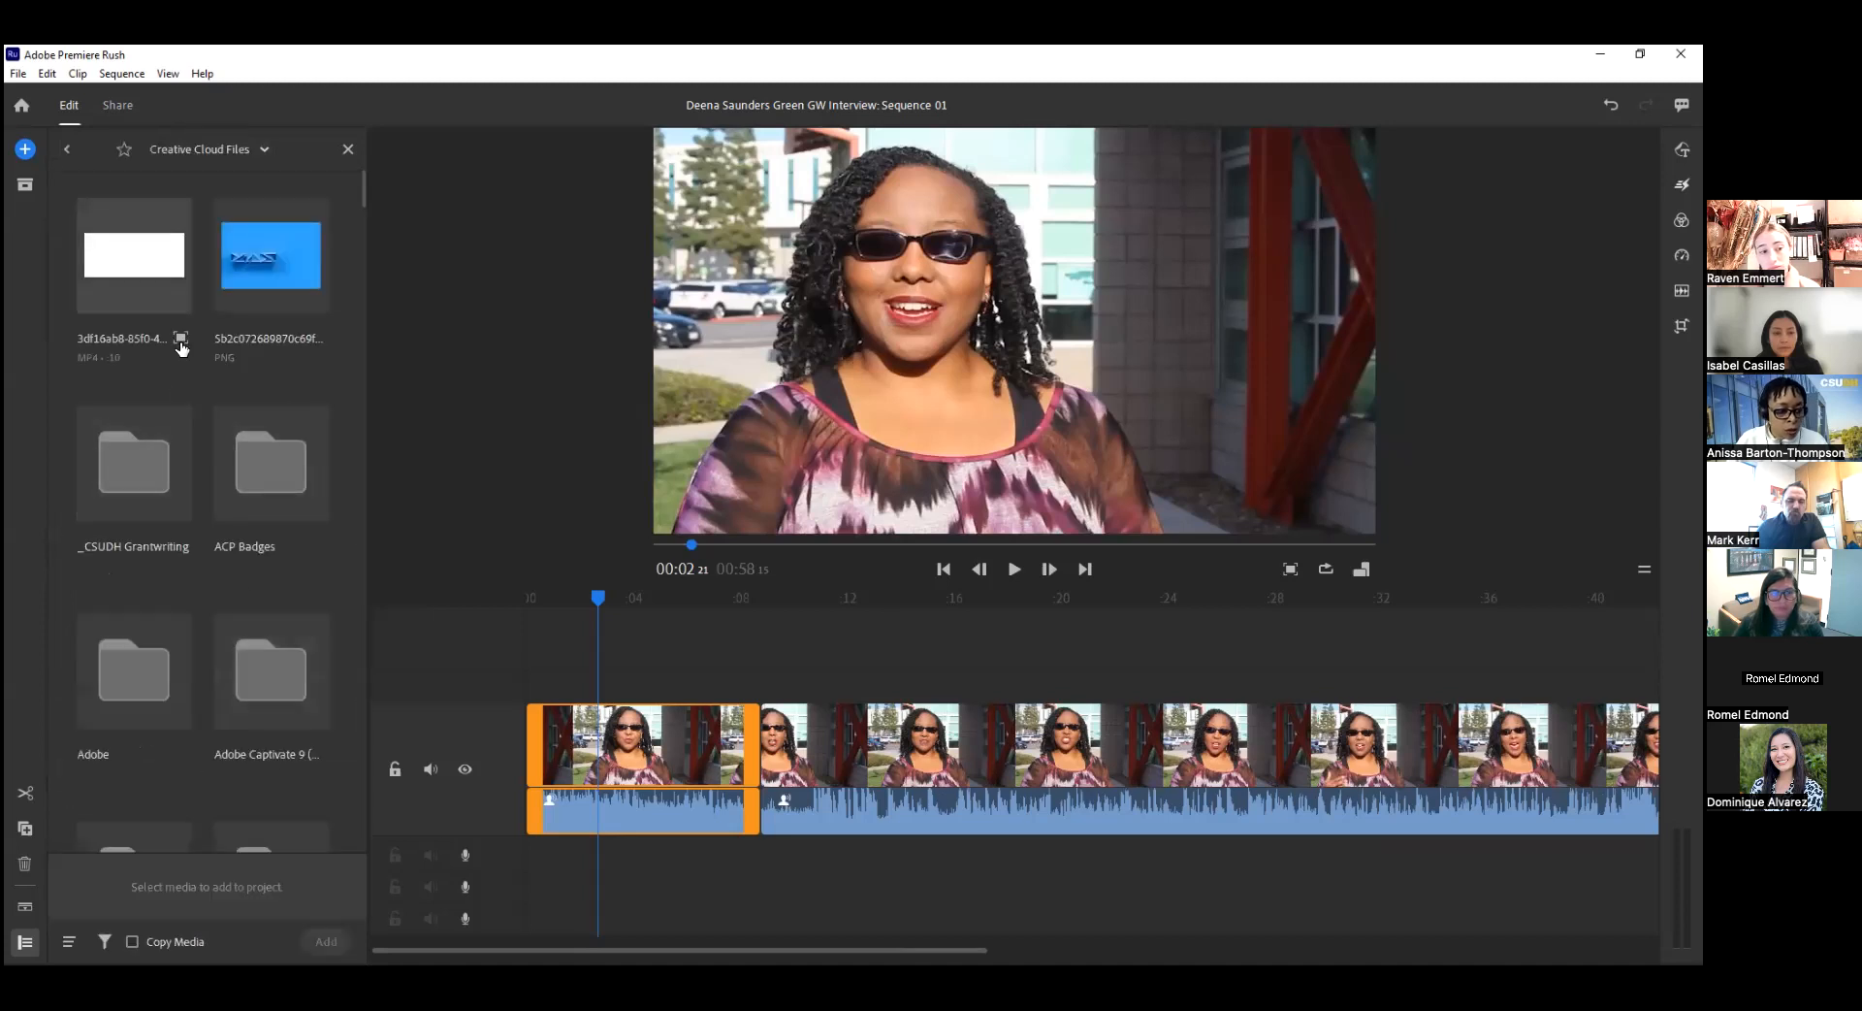
click(132, 482)
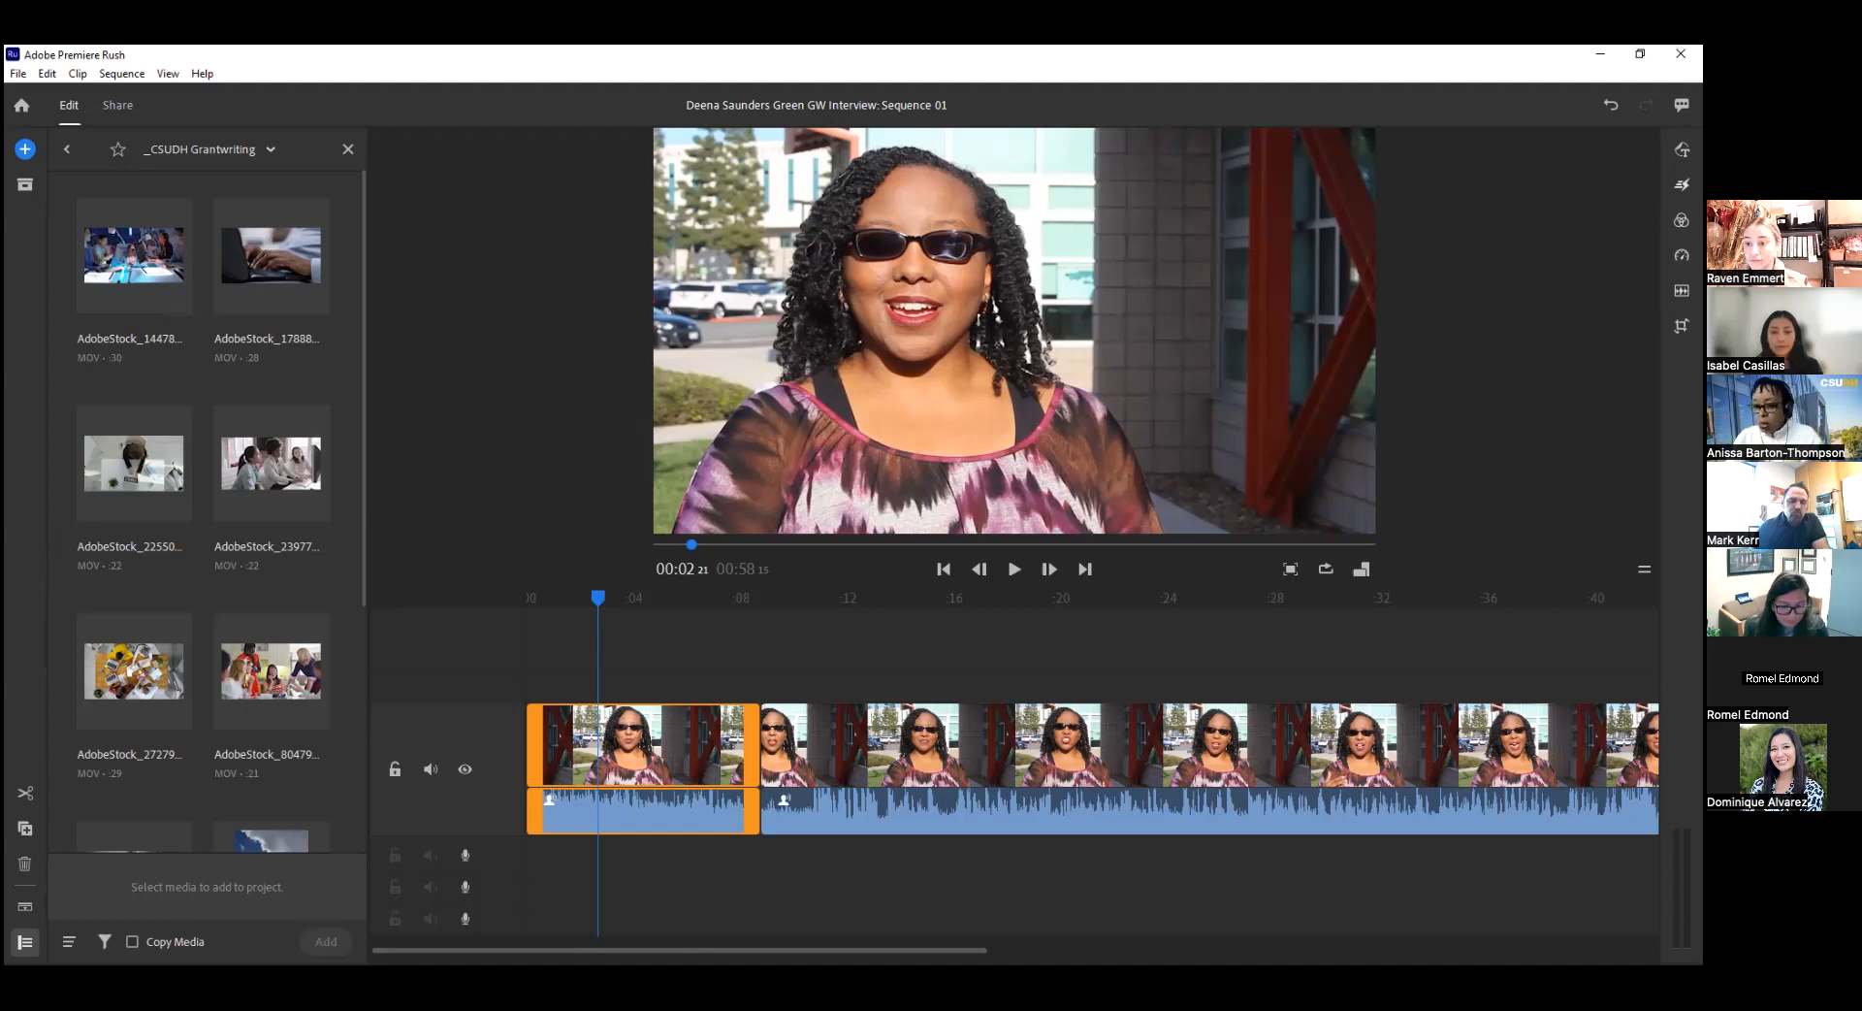
click(12, 76)
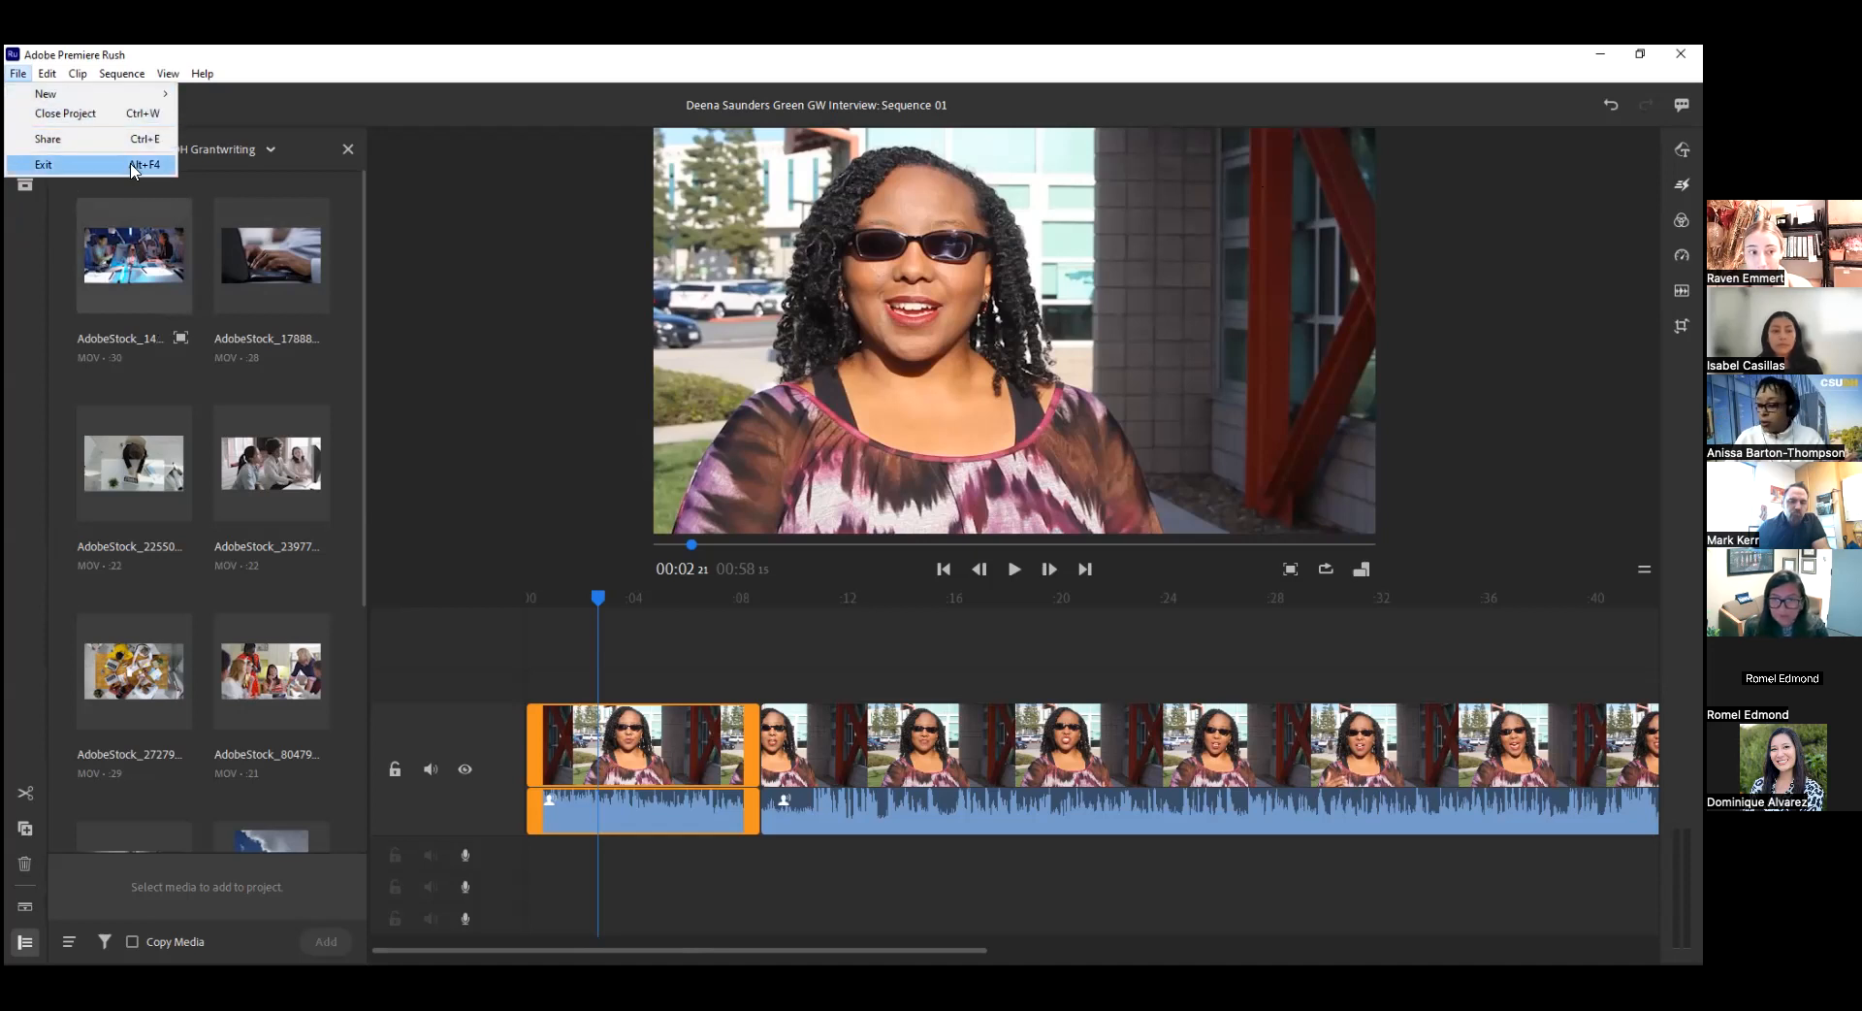
click(473, 110)
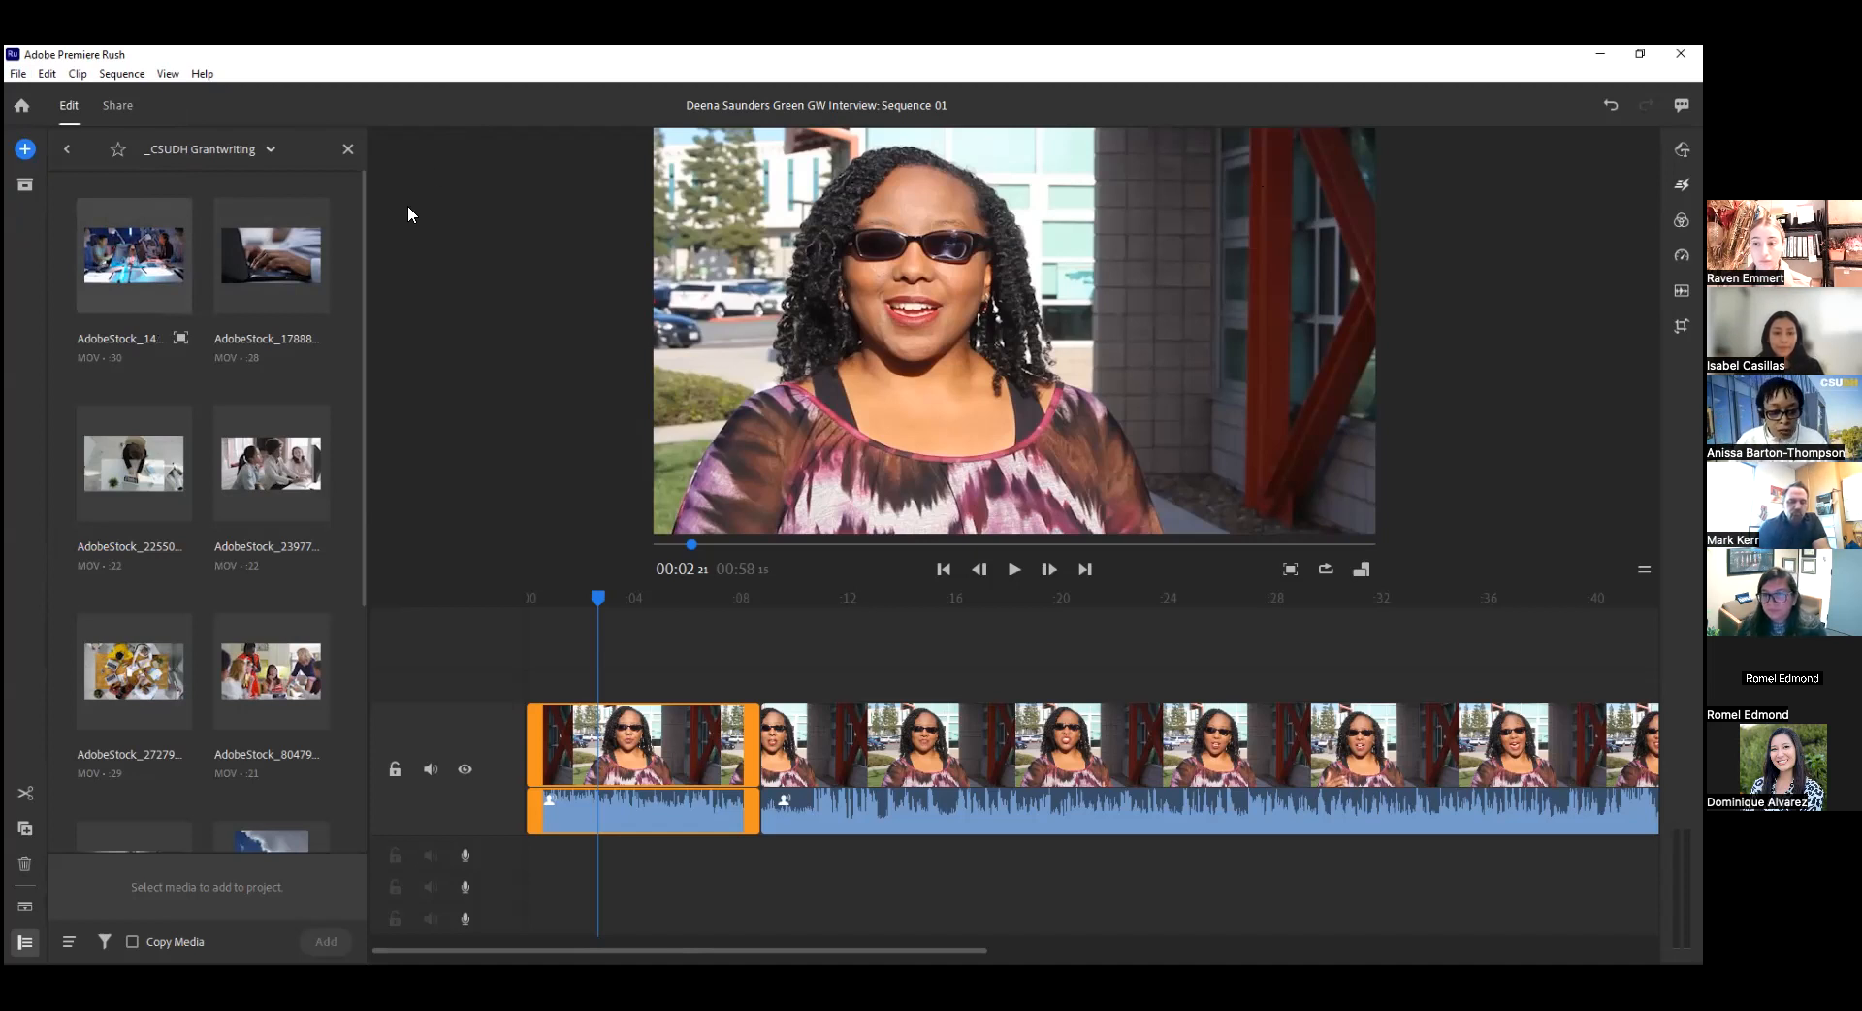
Return the playhead to 00:00 and add the vertical flower video, the building video and the cloudy-sky photo to the sequence.
scroll(298, 716, down, 5)
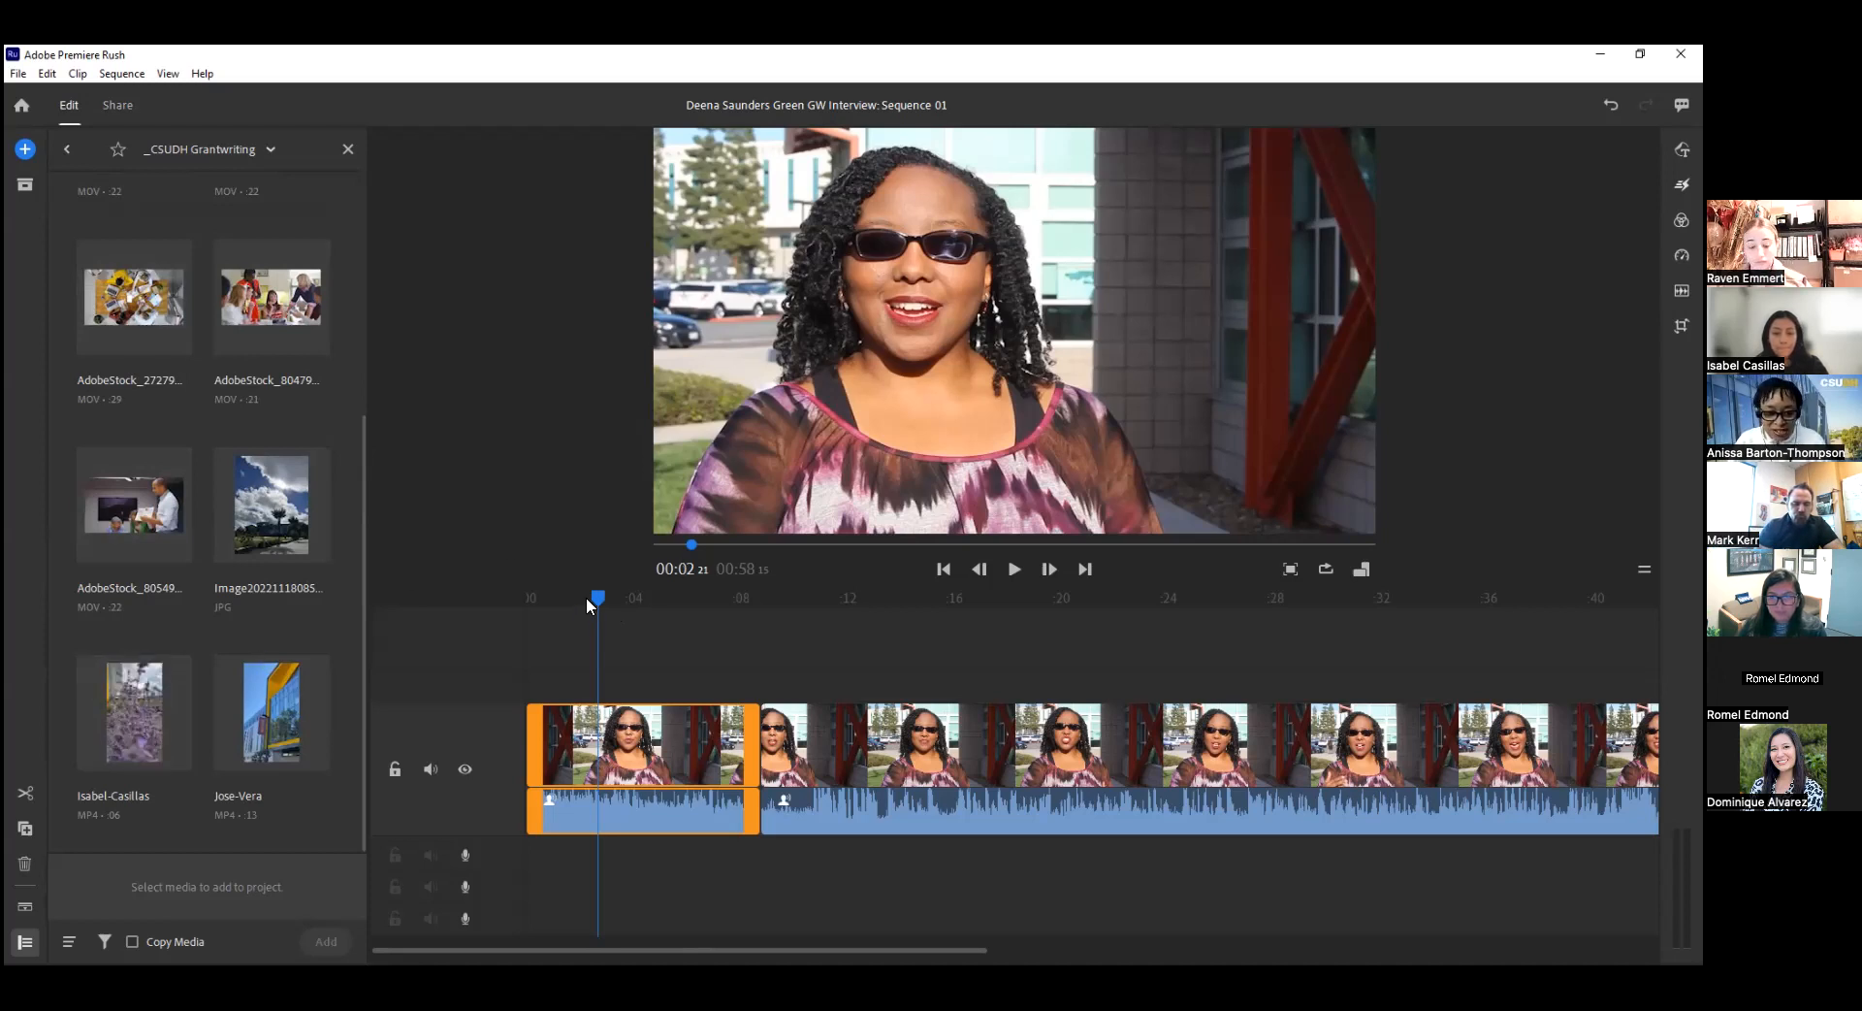
drag(596, 594, 512, 596)
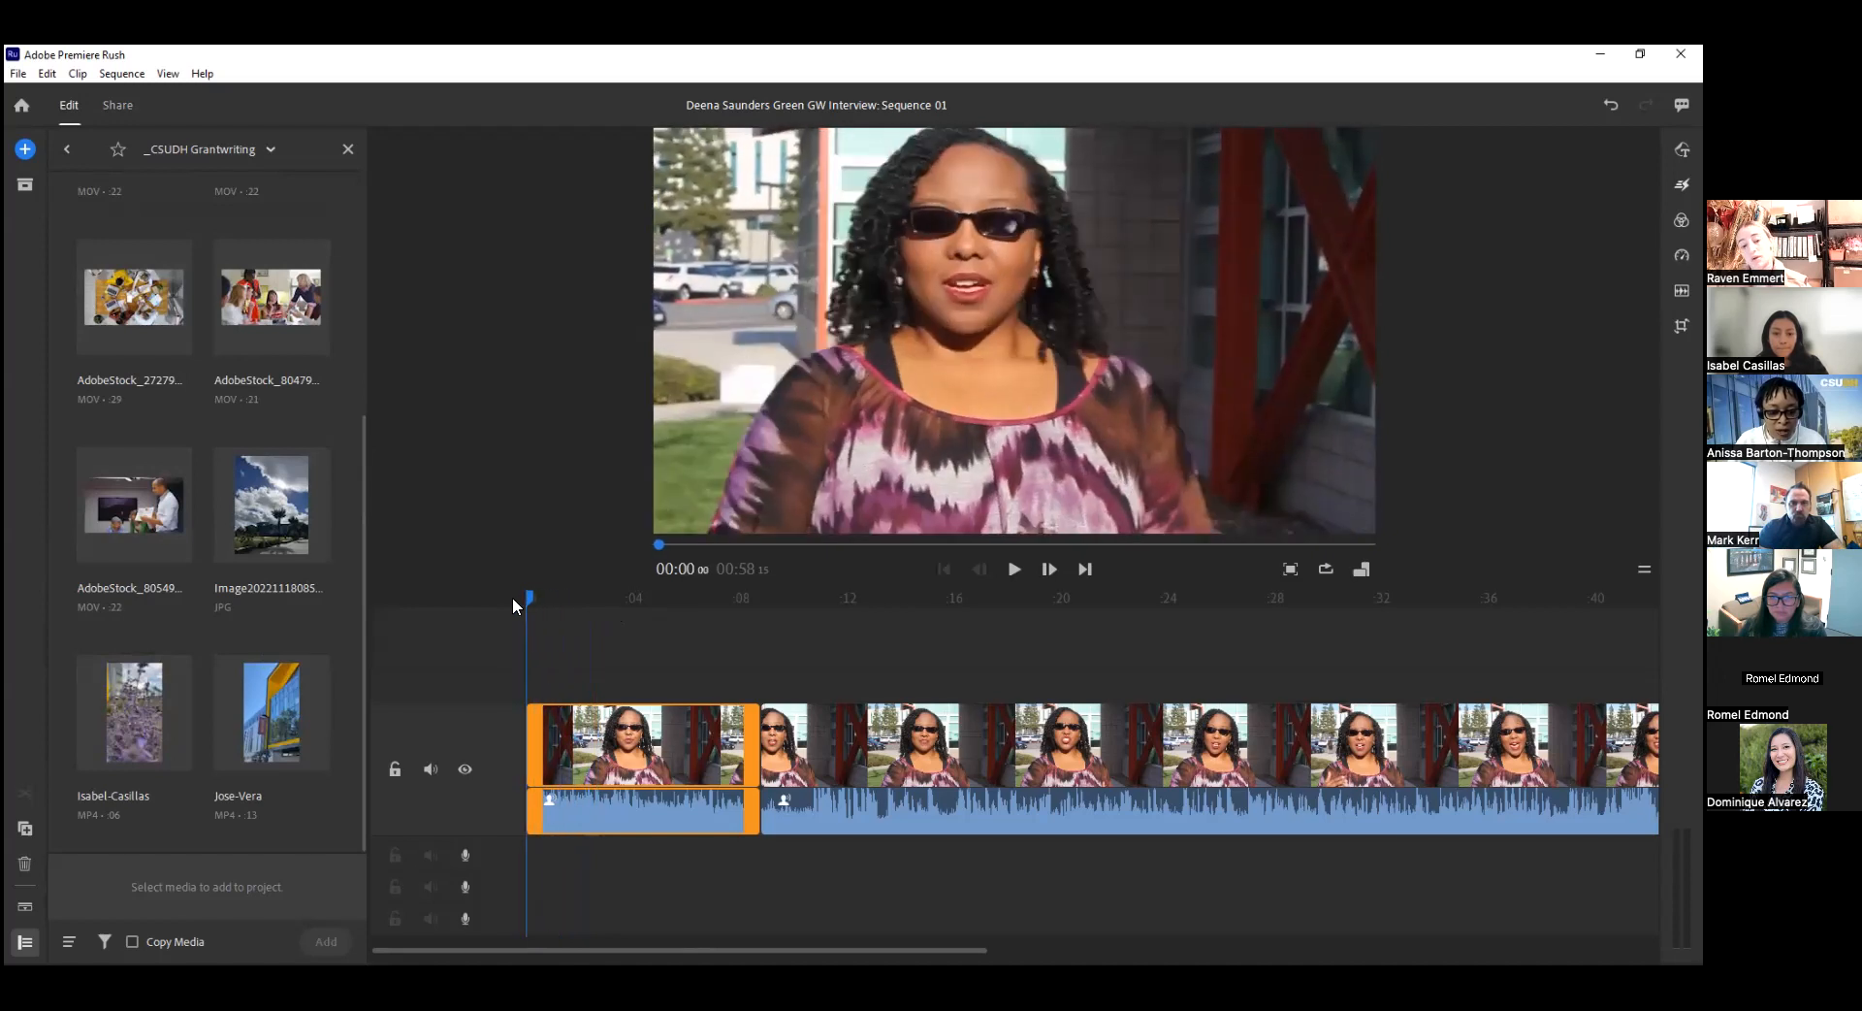
click(134, 723)
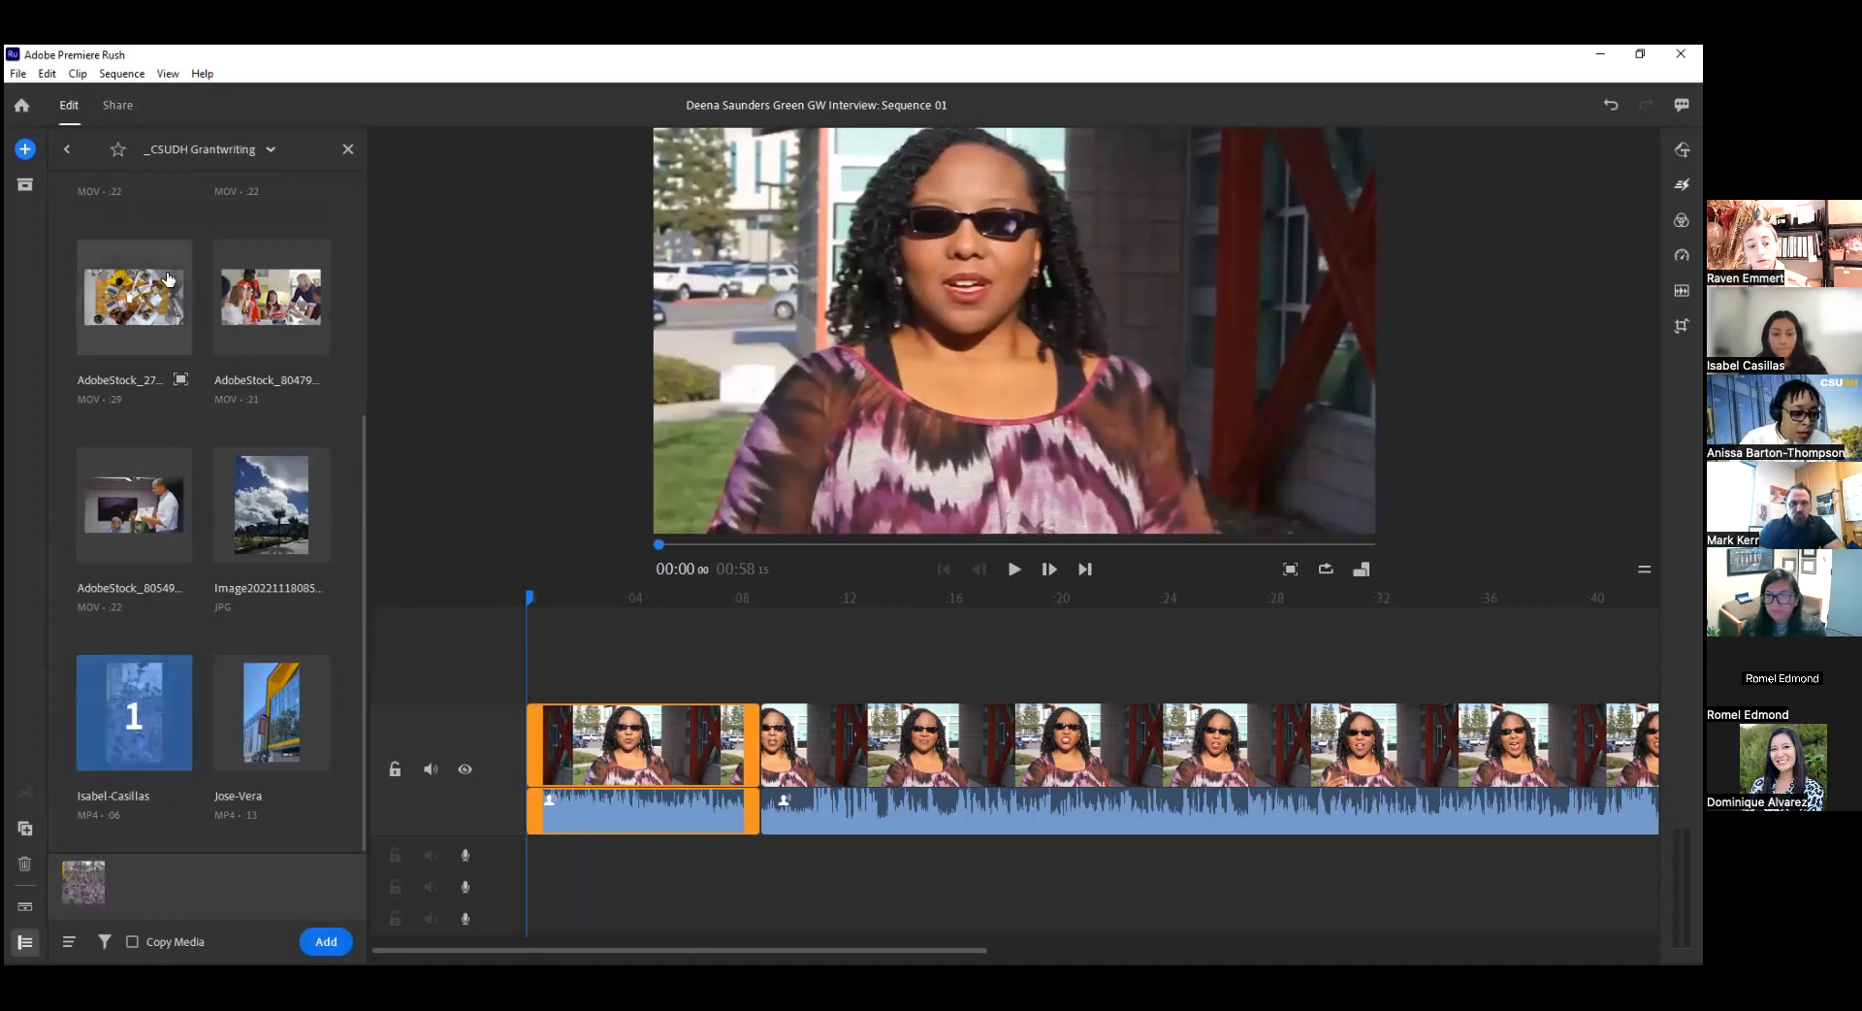
click(313, 719)
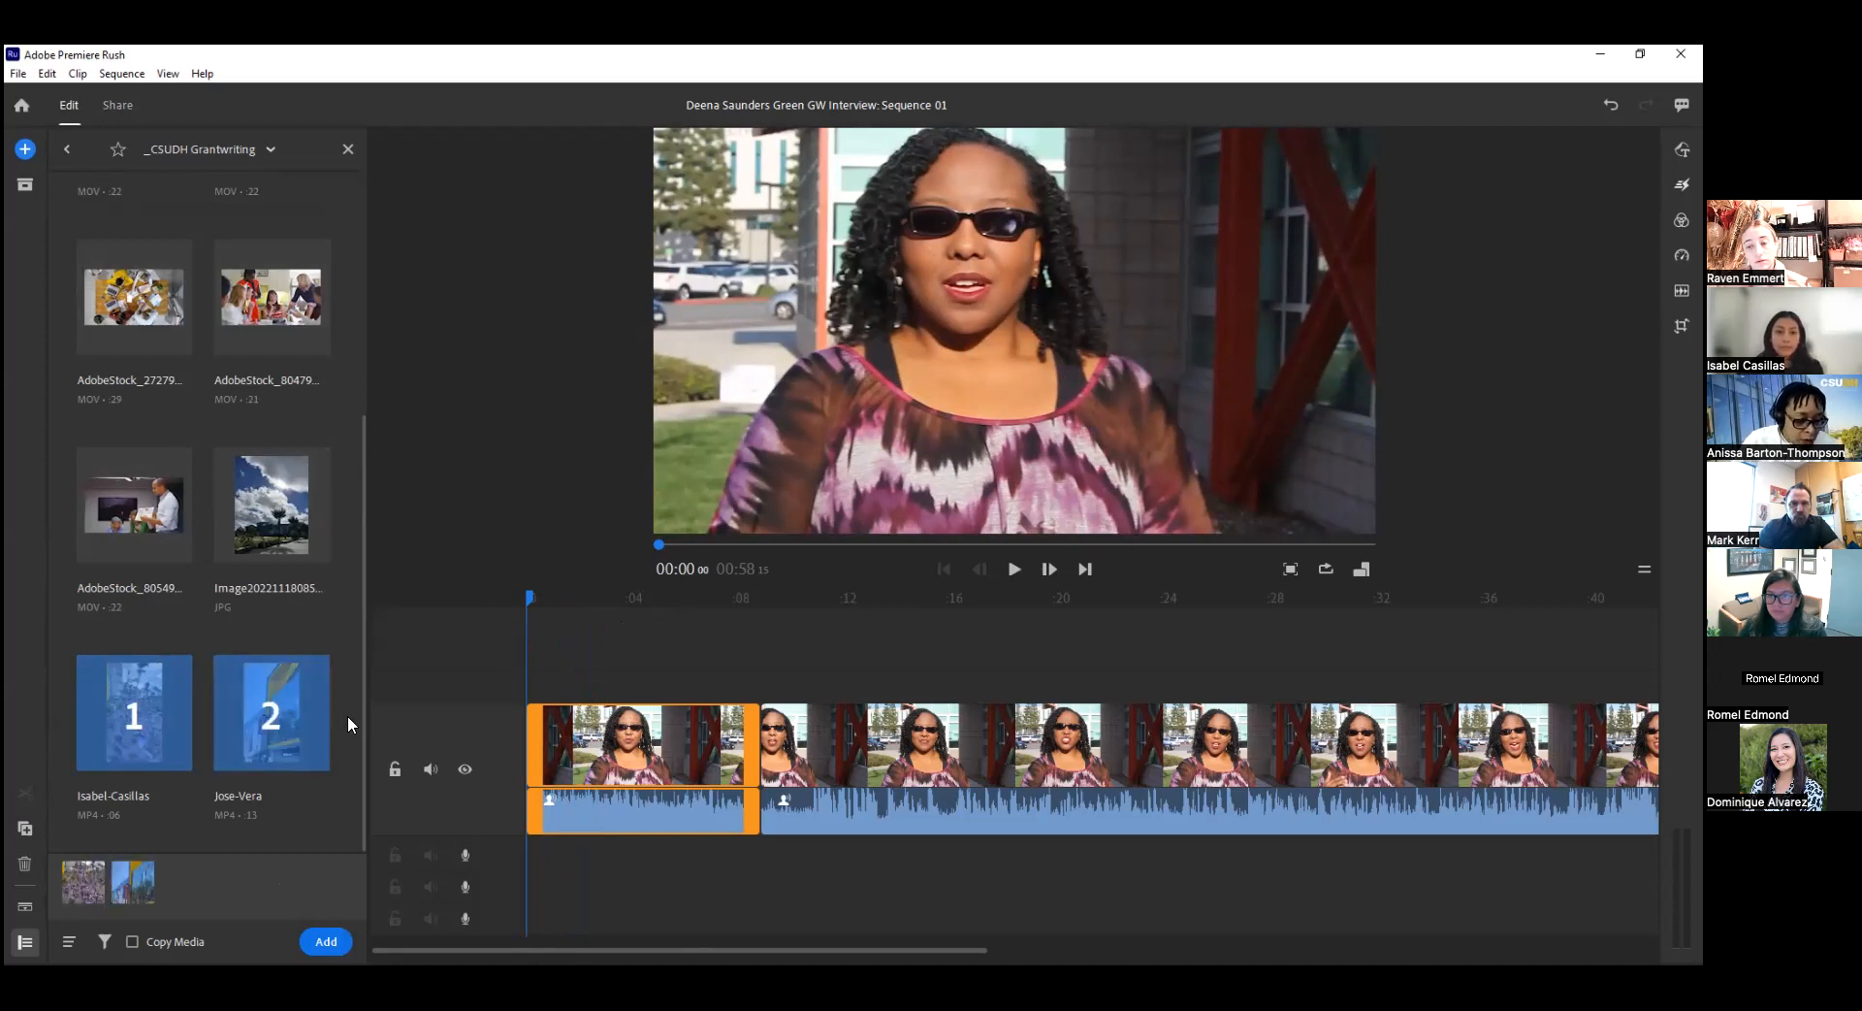
click(271, 504)
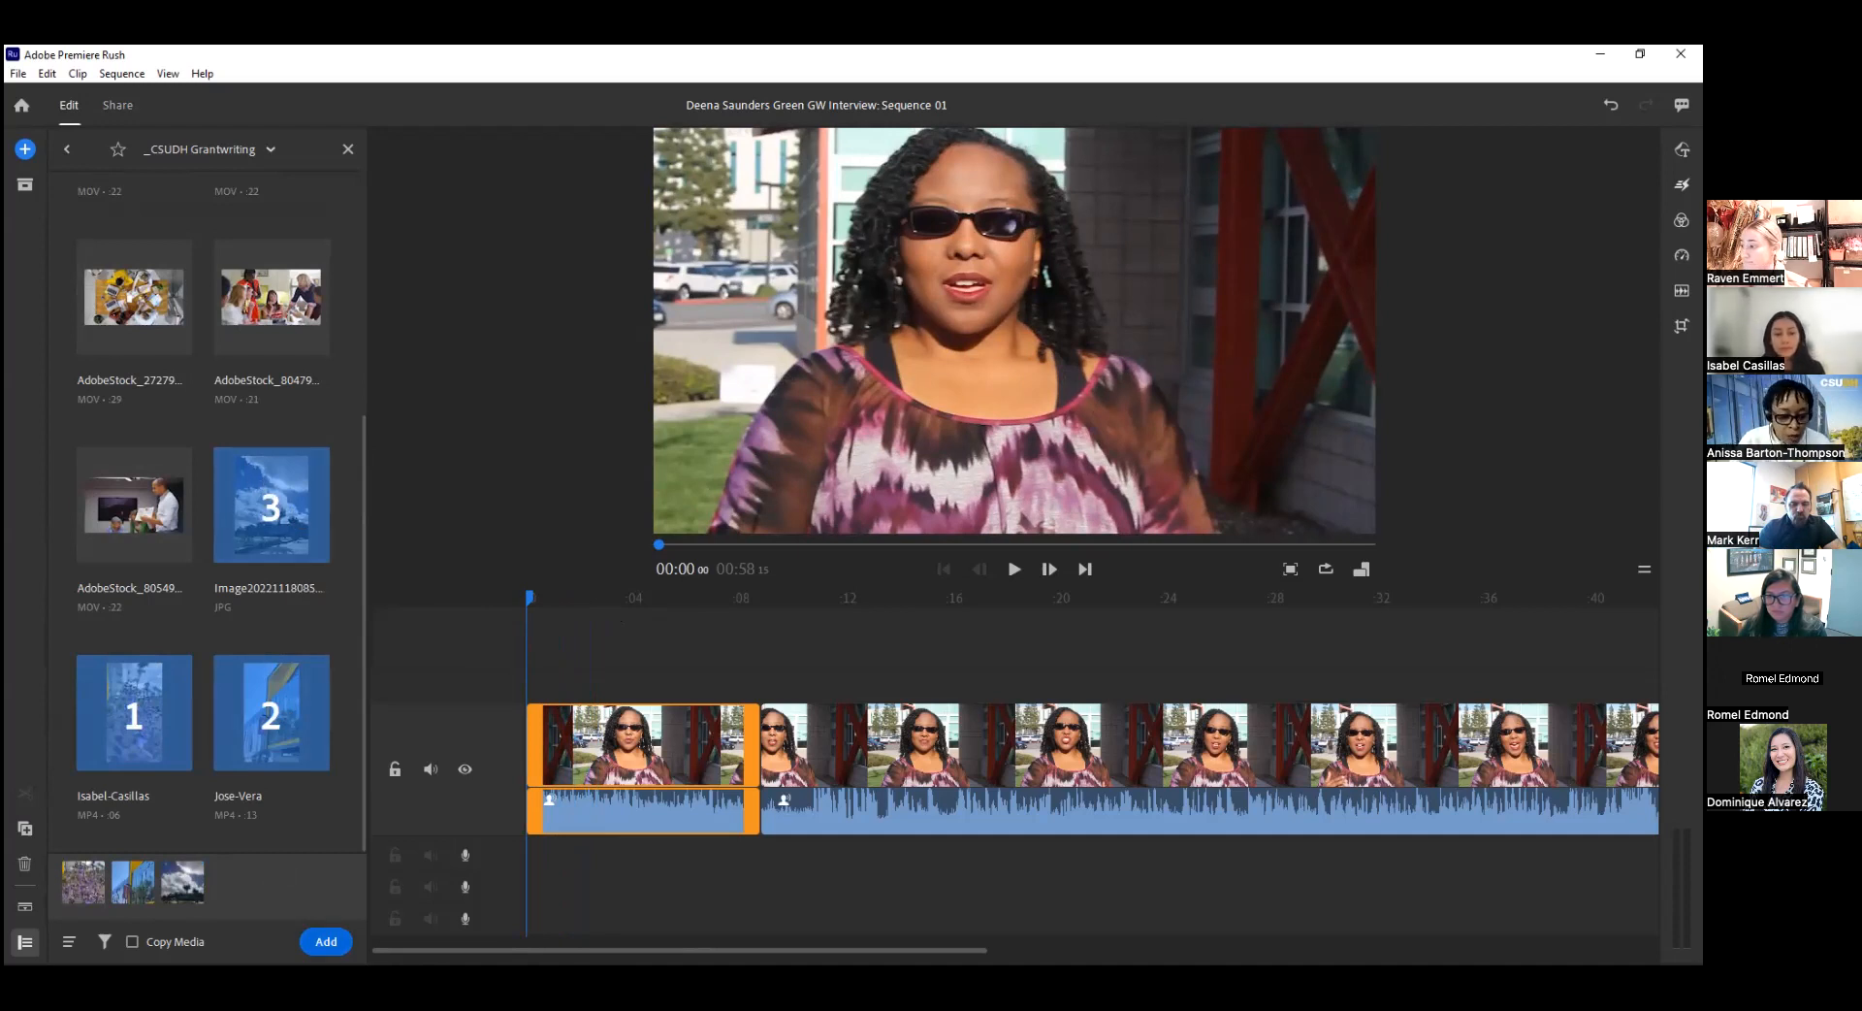
click(328, 931)
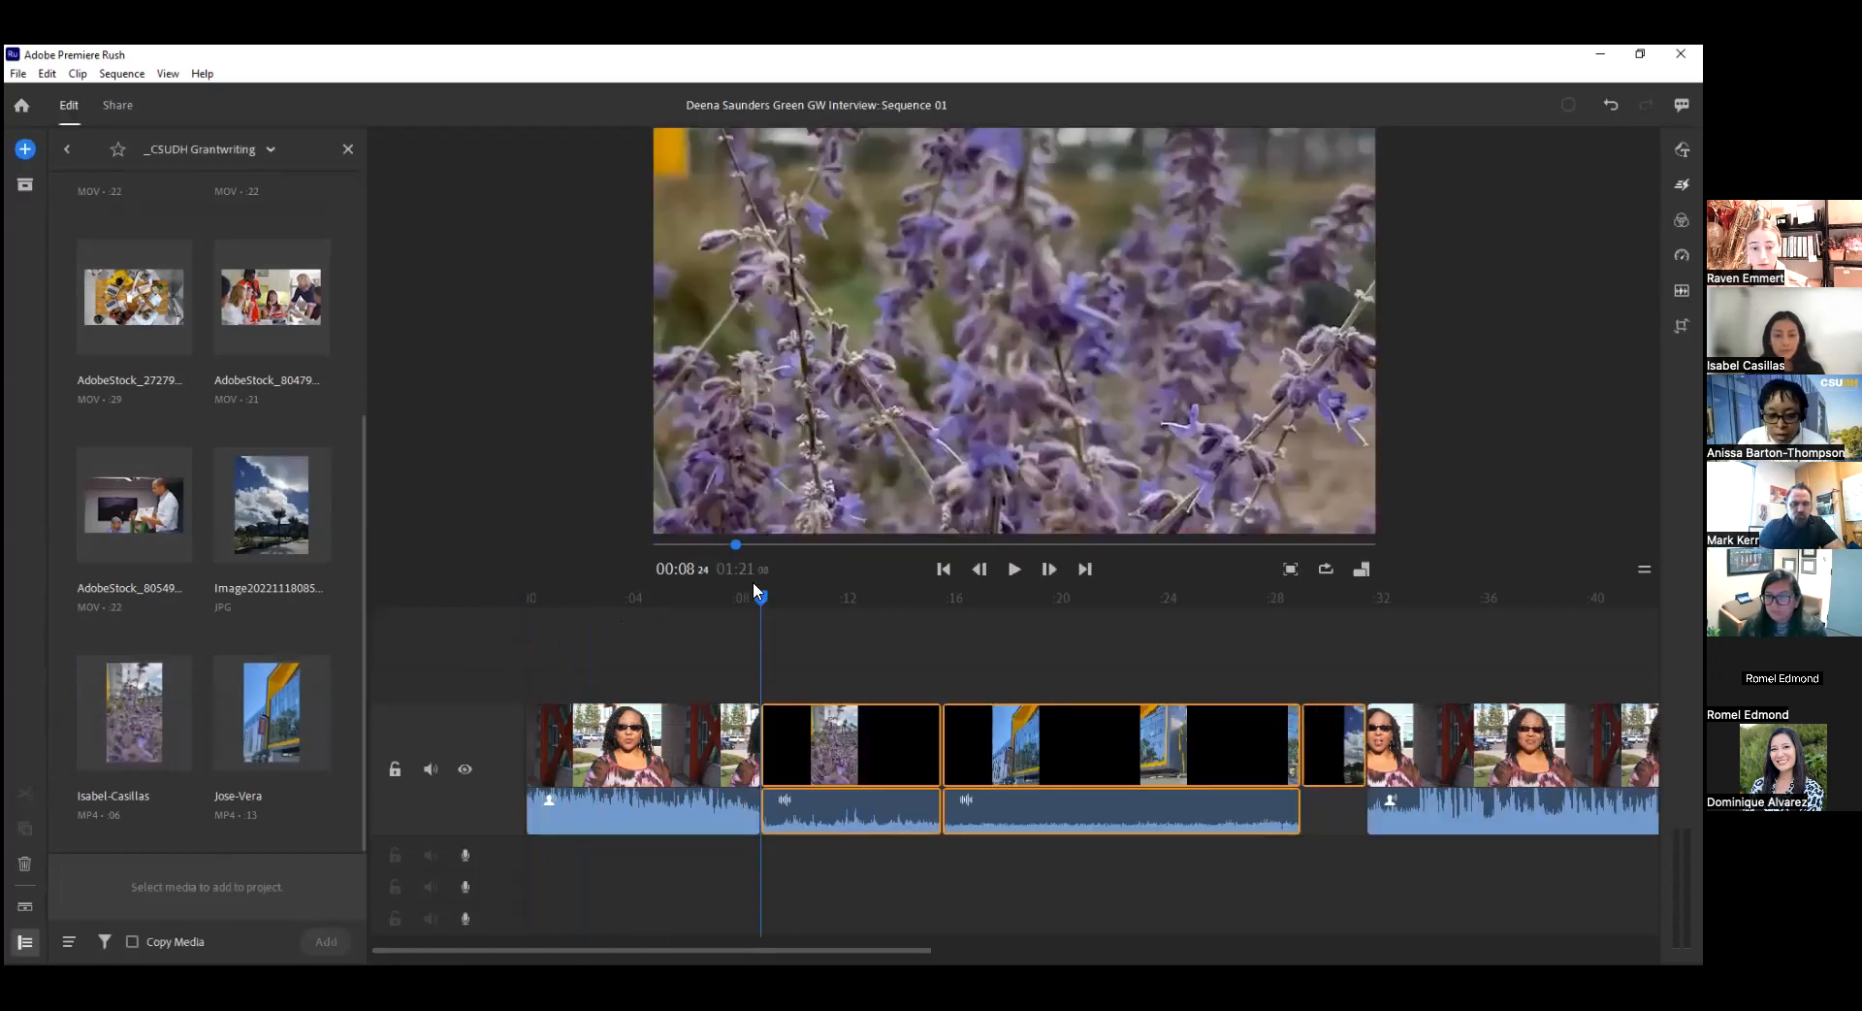
Preview the newly inserted building, flower and cloudy-sky clips to examine how the vertical media fits the widescreen frame.
click(974, 812)
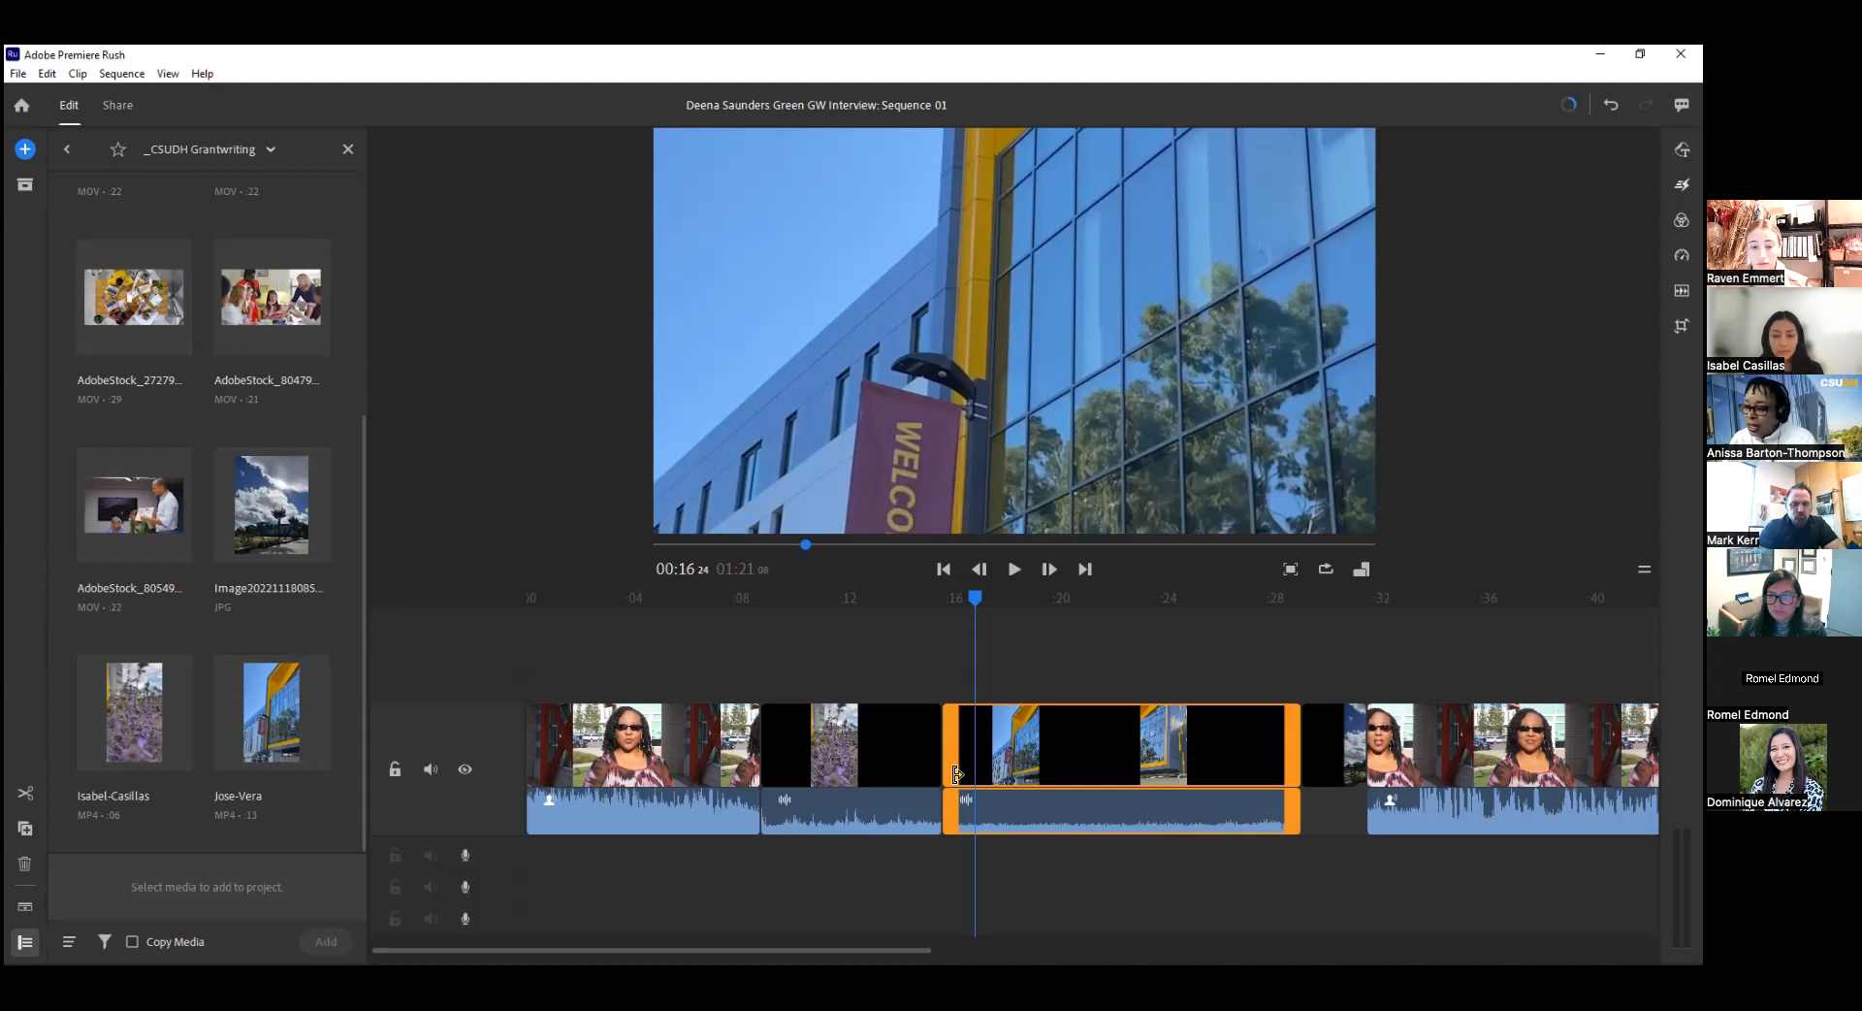
click(891, 756)
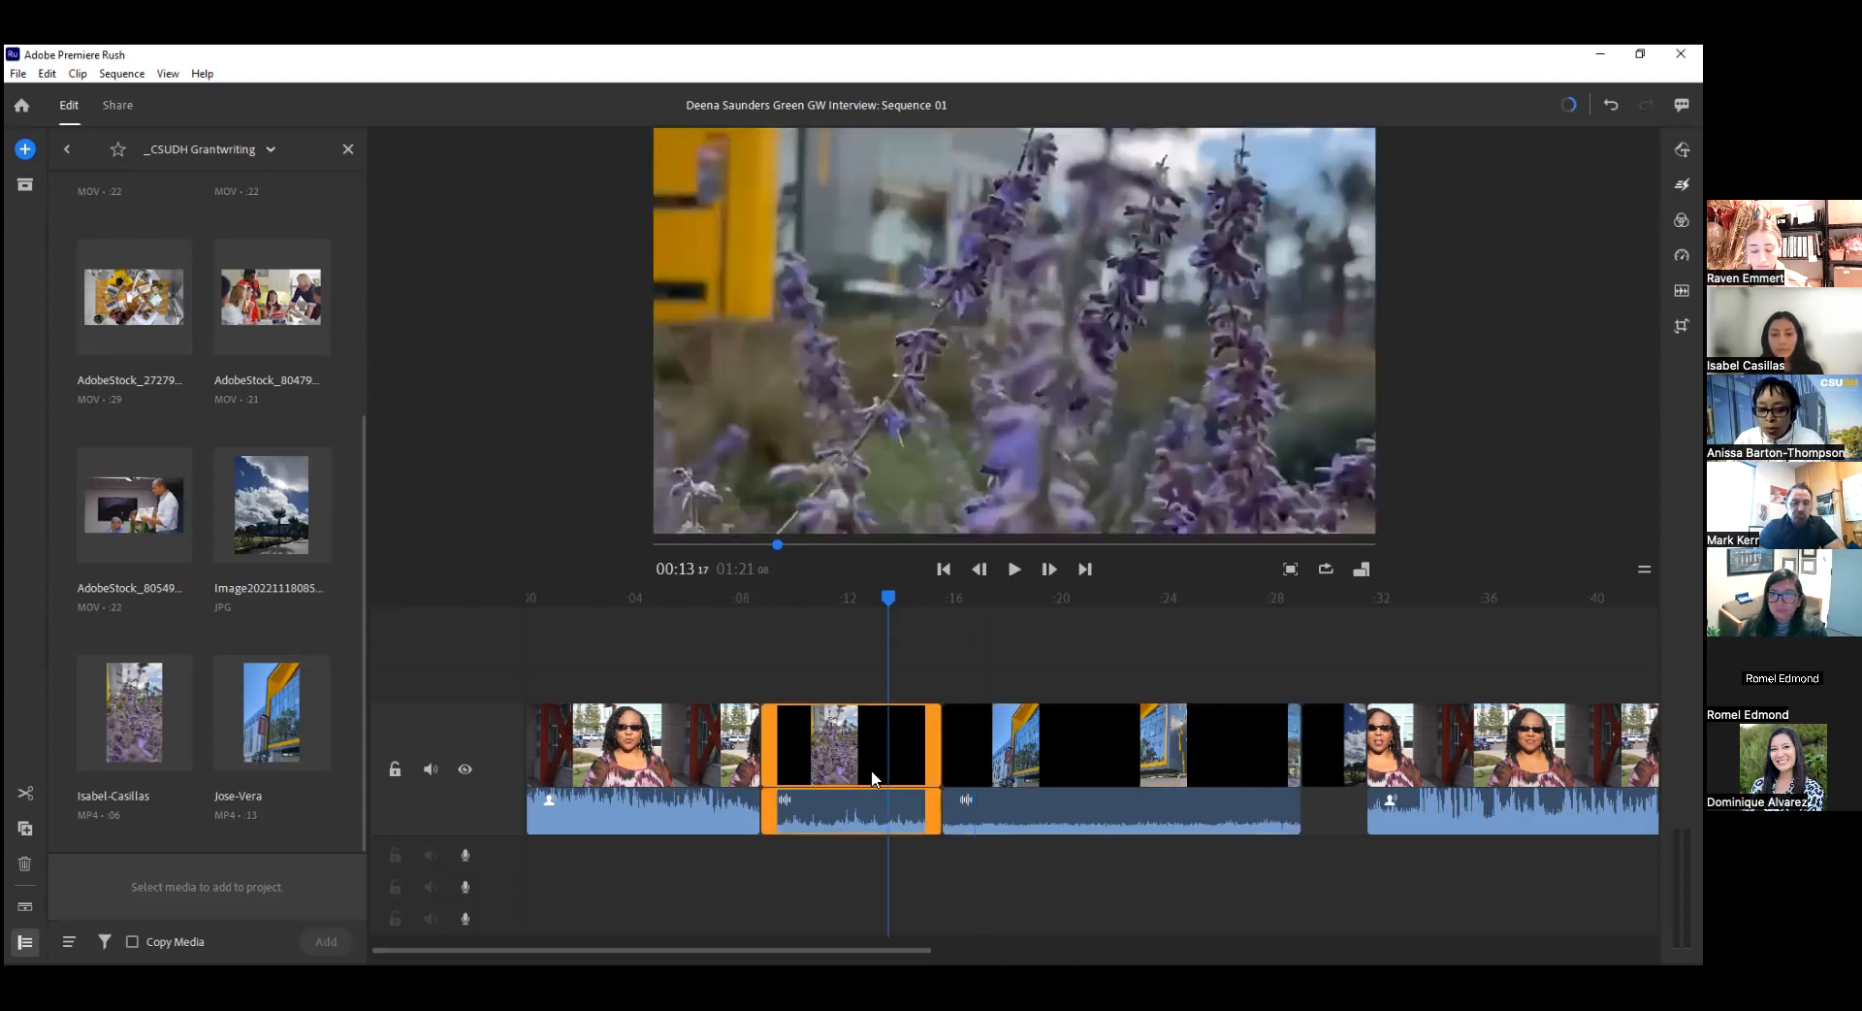
click(1036, 756)
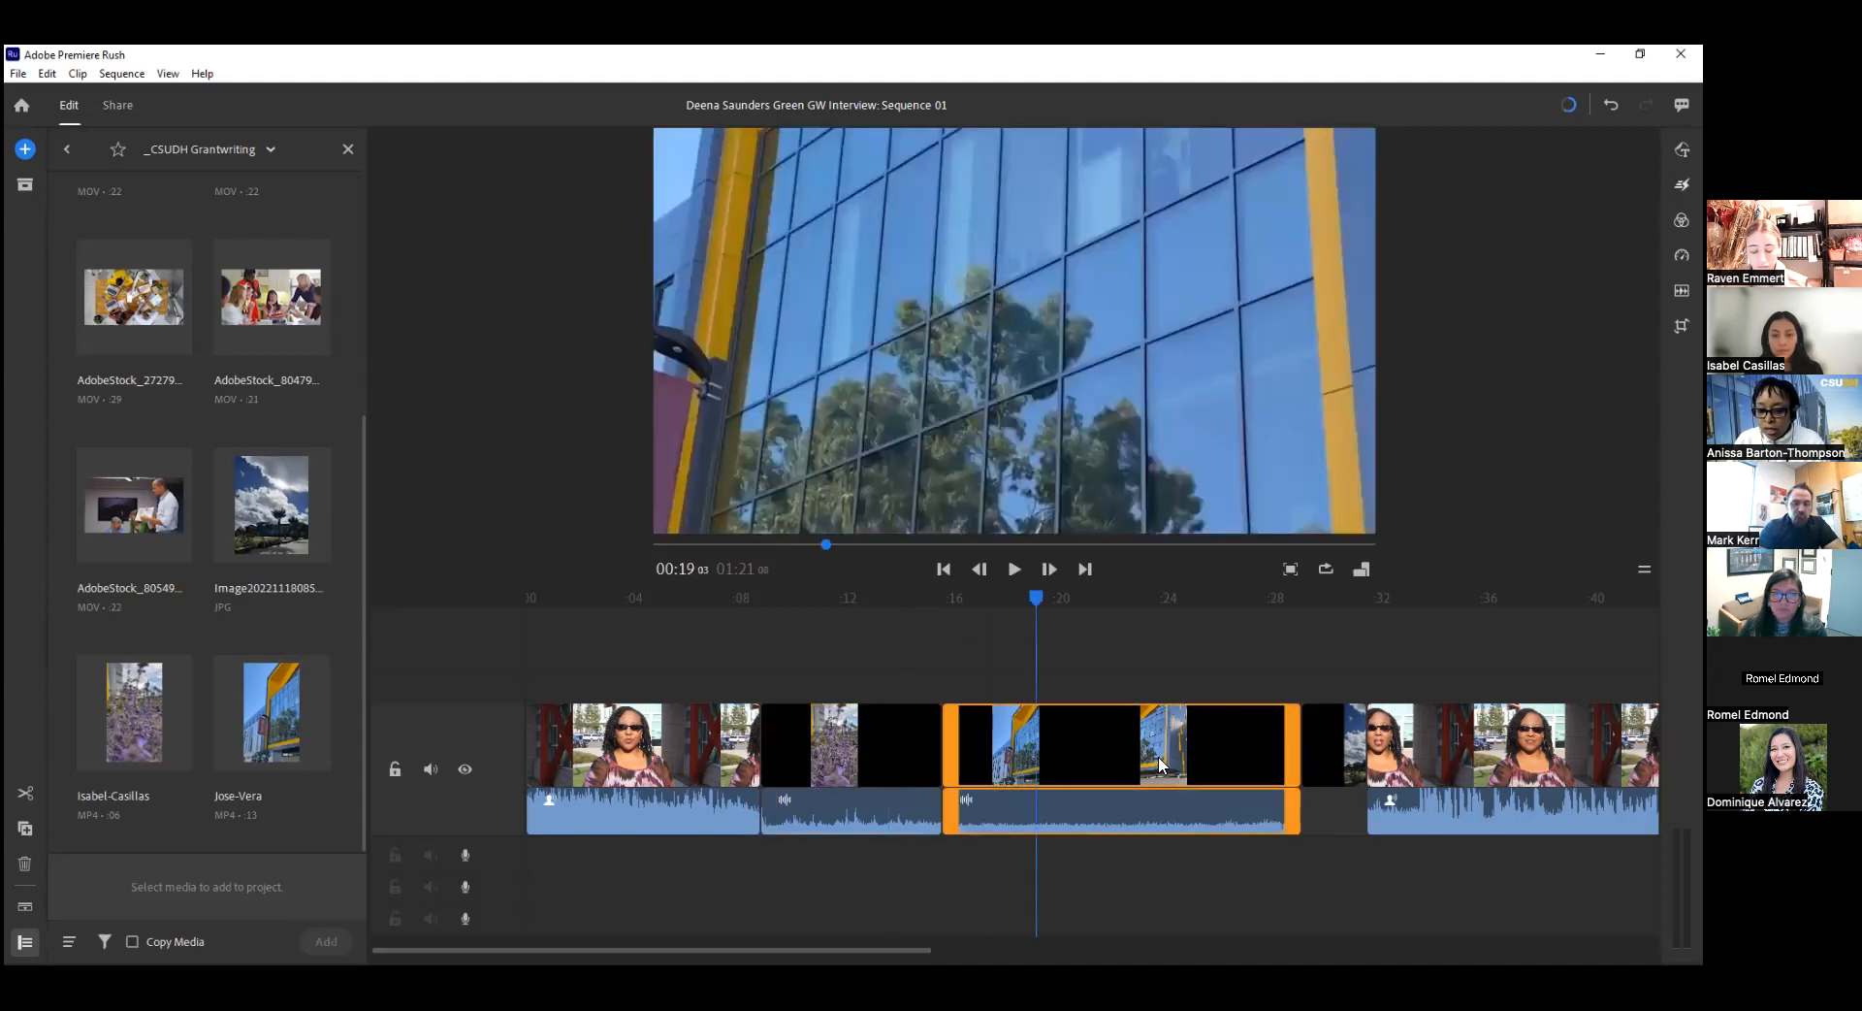
click(1331, 757)
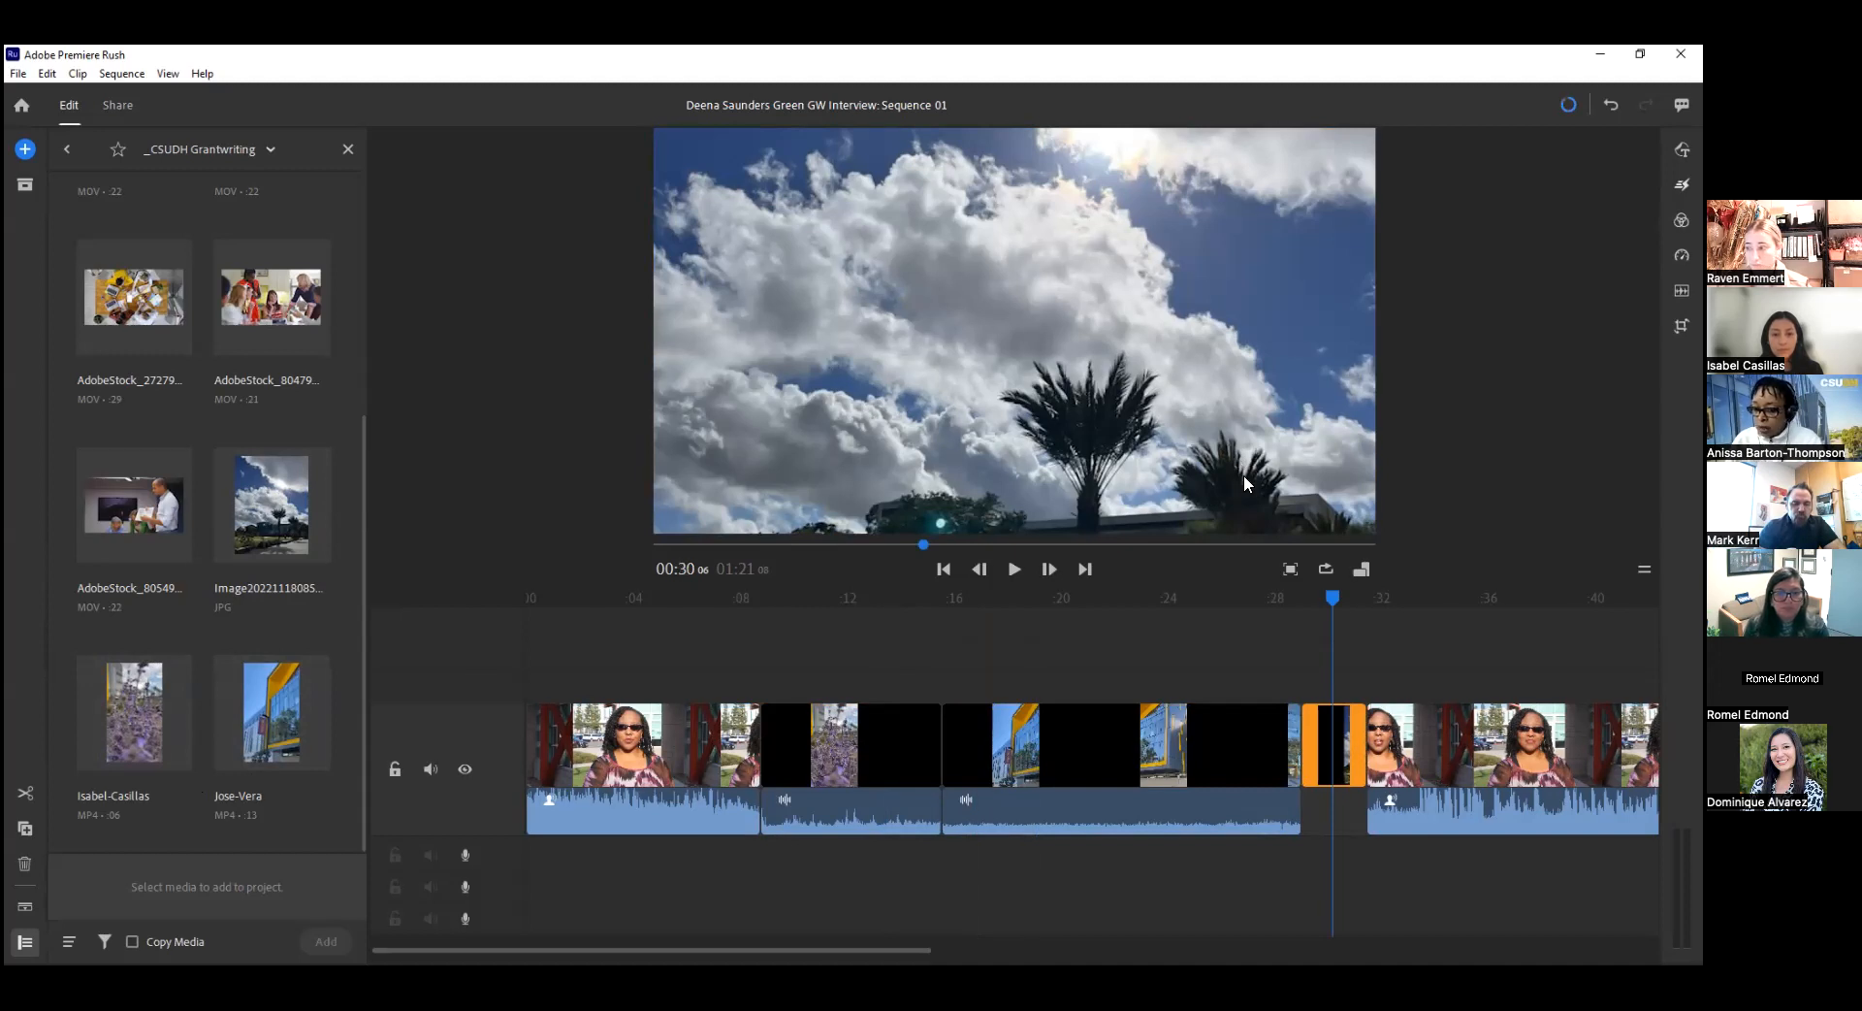
click(802, 747)
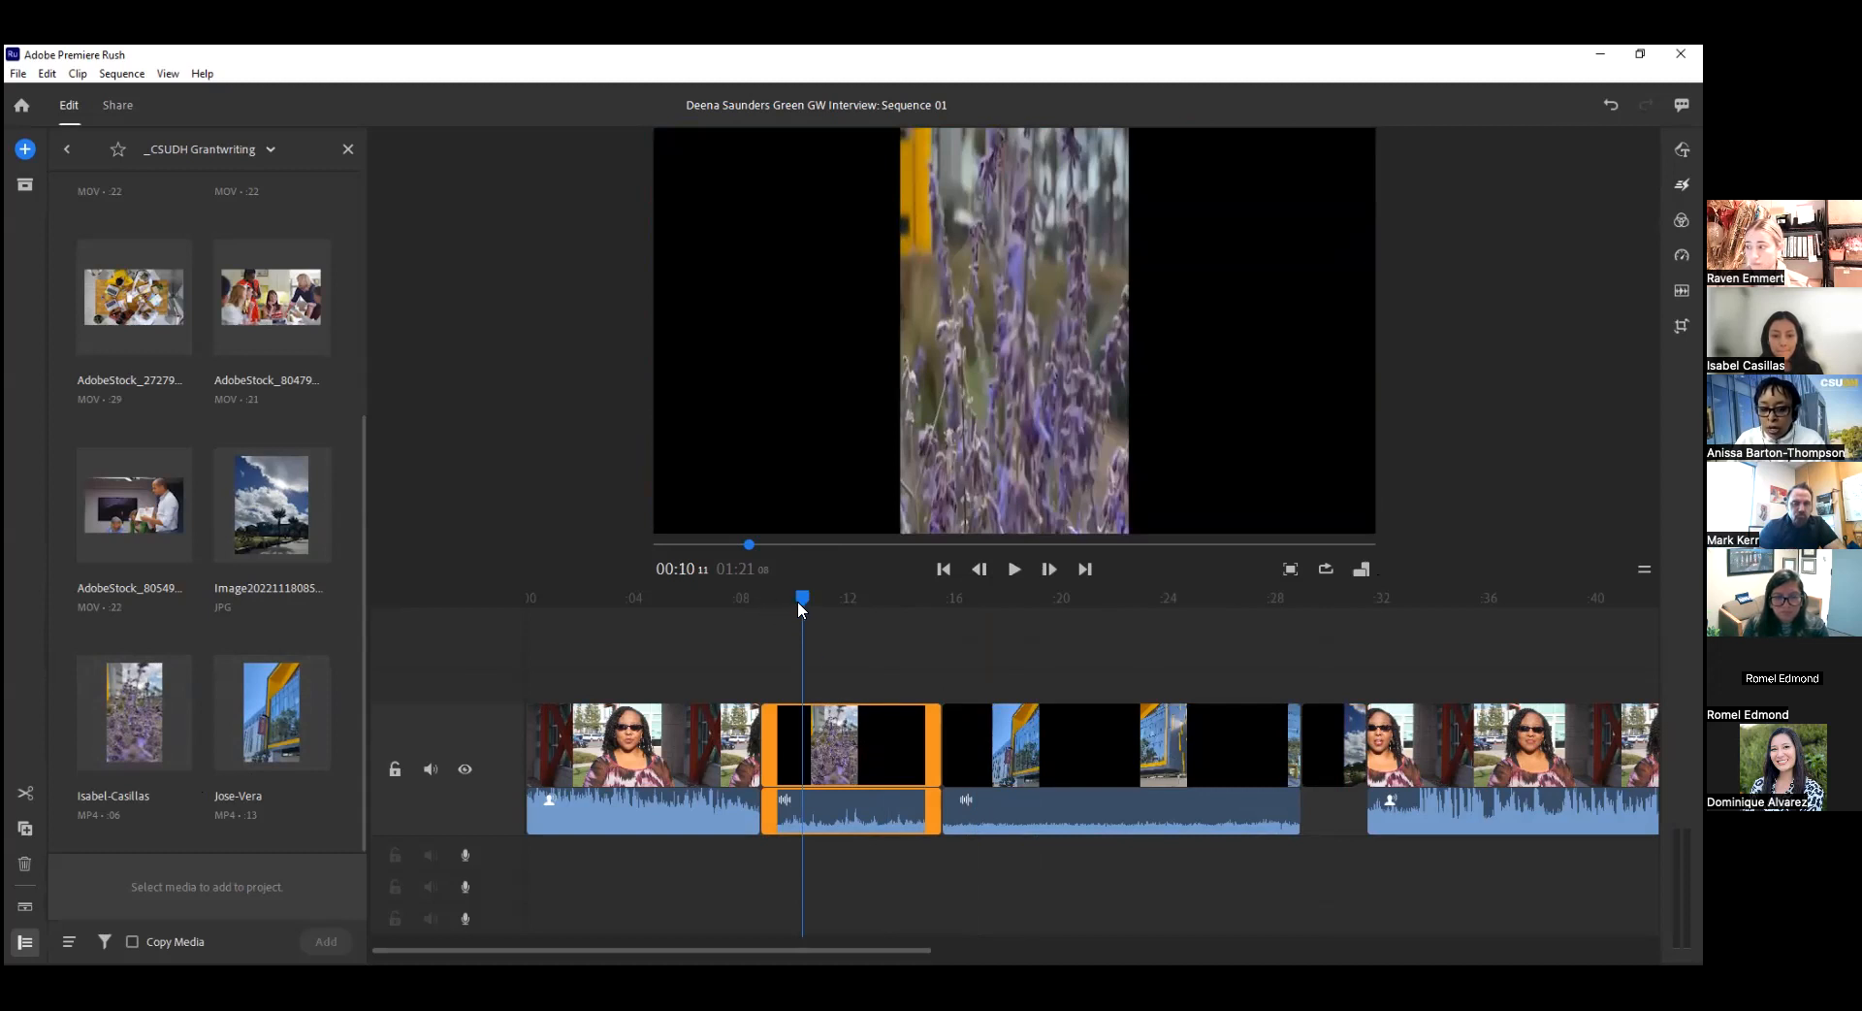
drag(799, 599, 872, 603)
click(895, 754)
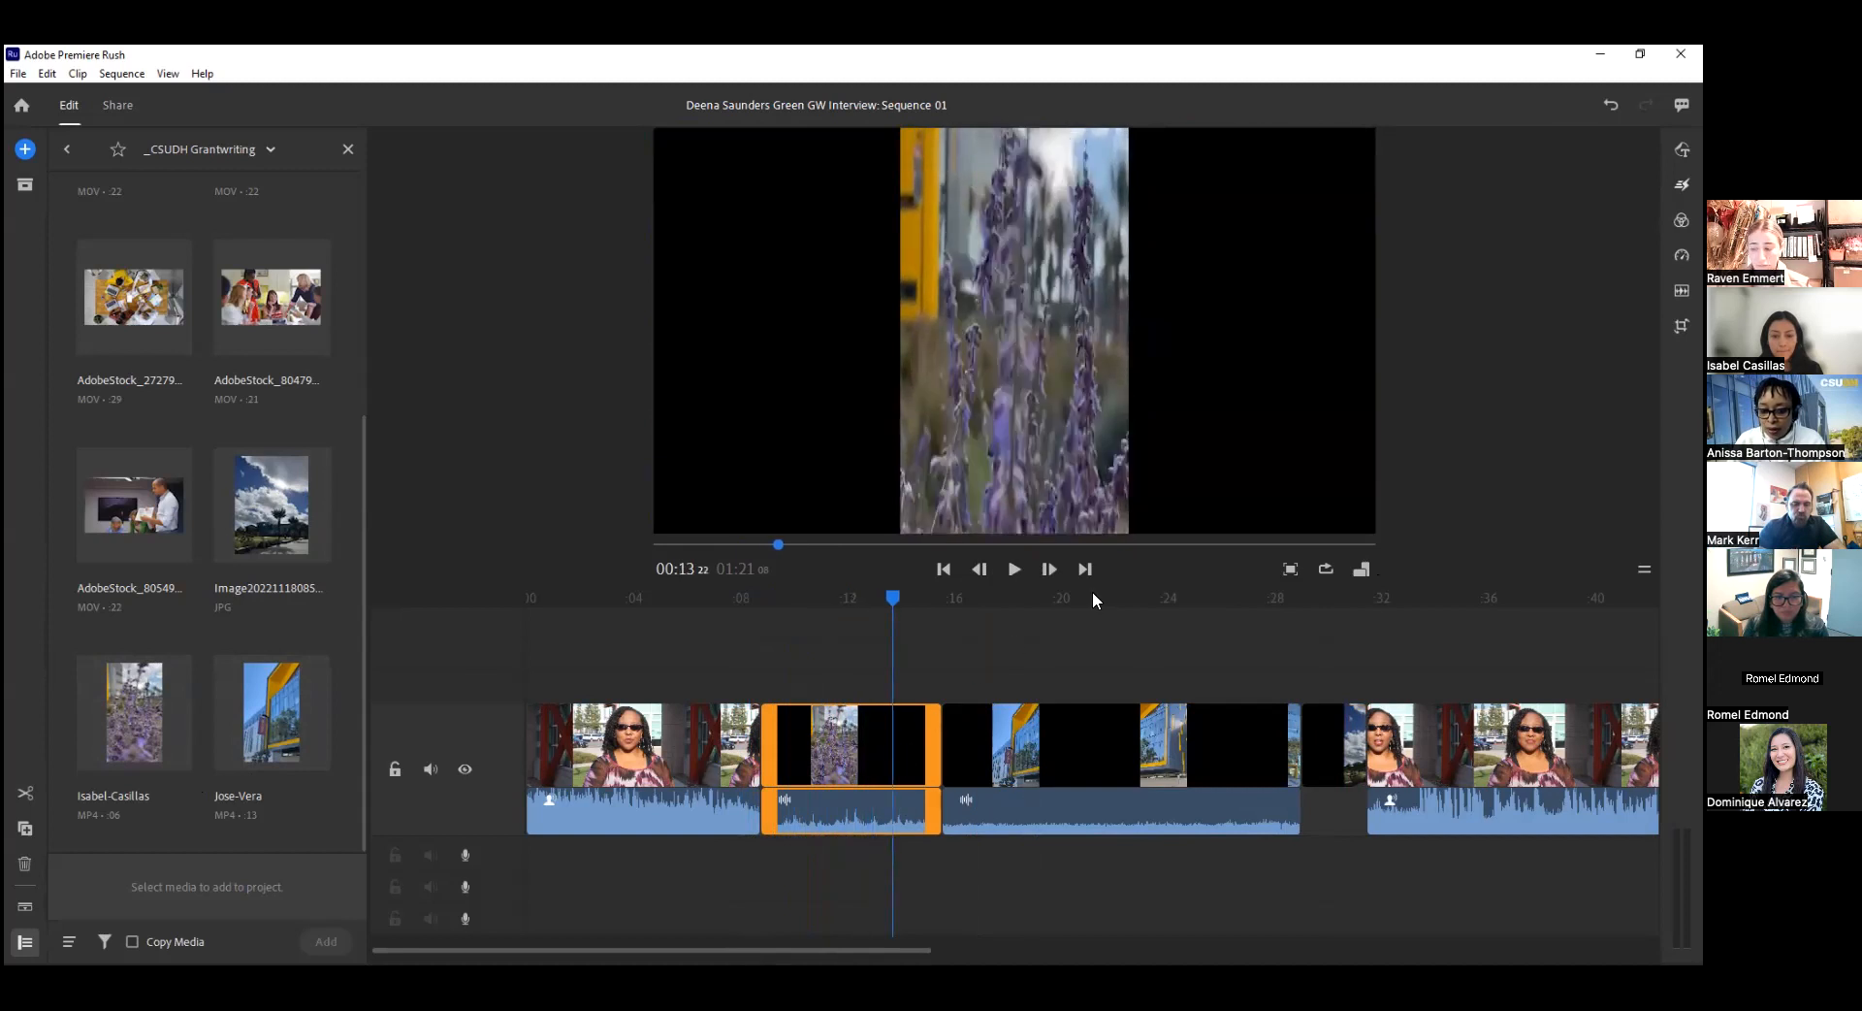
Change the sequence's aspect ratio to 9:16 and check the flower clip in the vertical frame.
click(1361, 572)
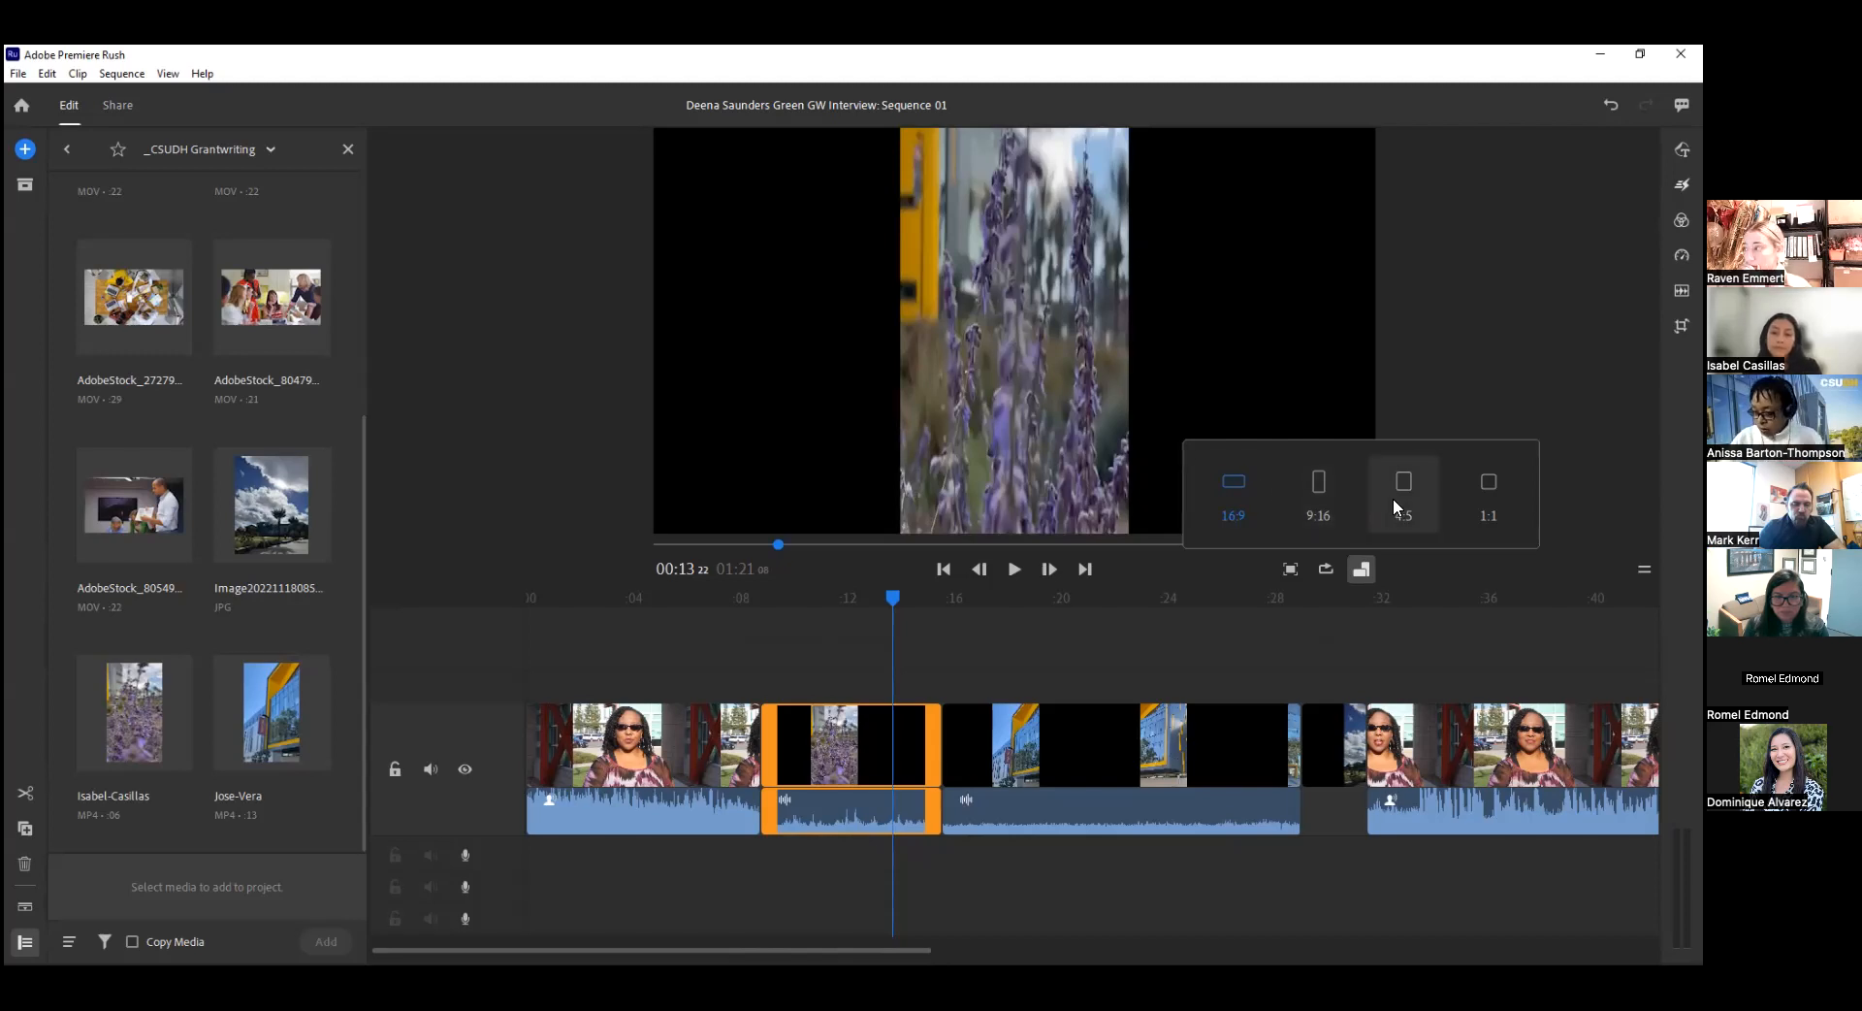
click(1317, 485)
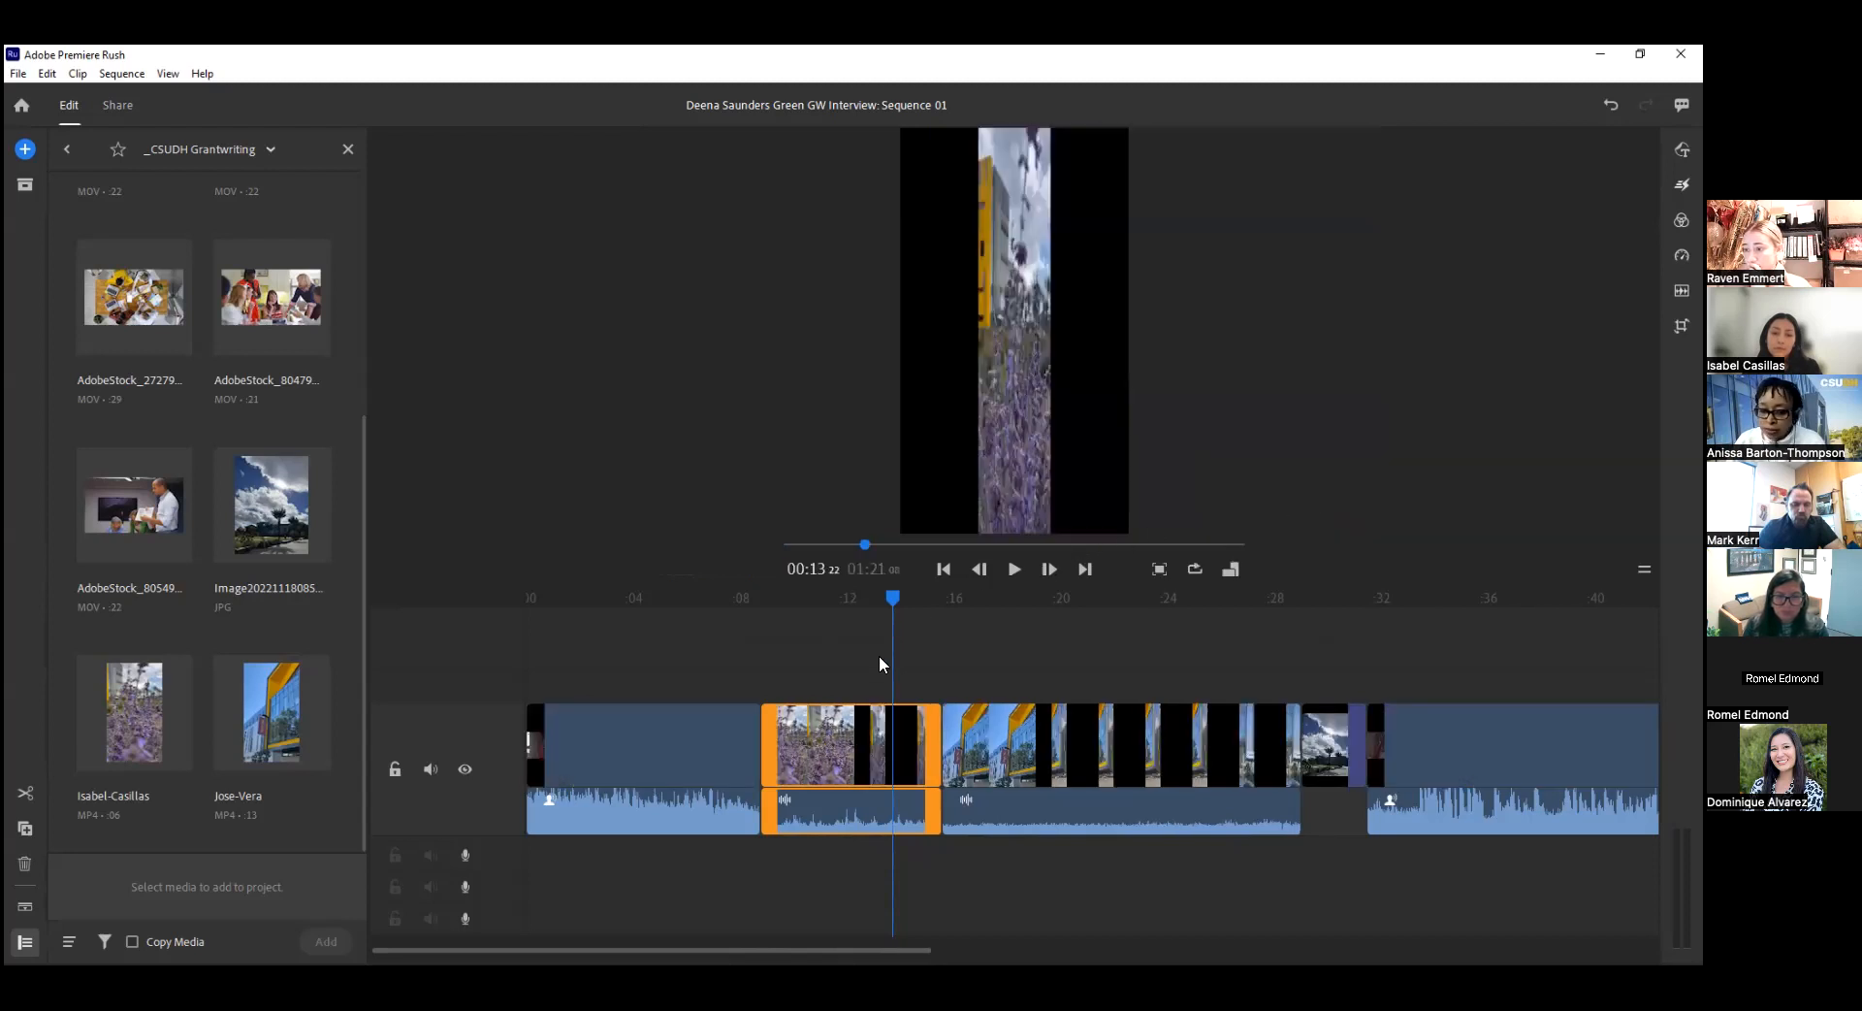
click(860, 597)
drag(853, 594, 882, 823)
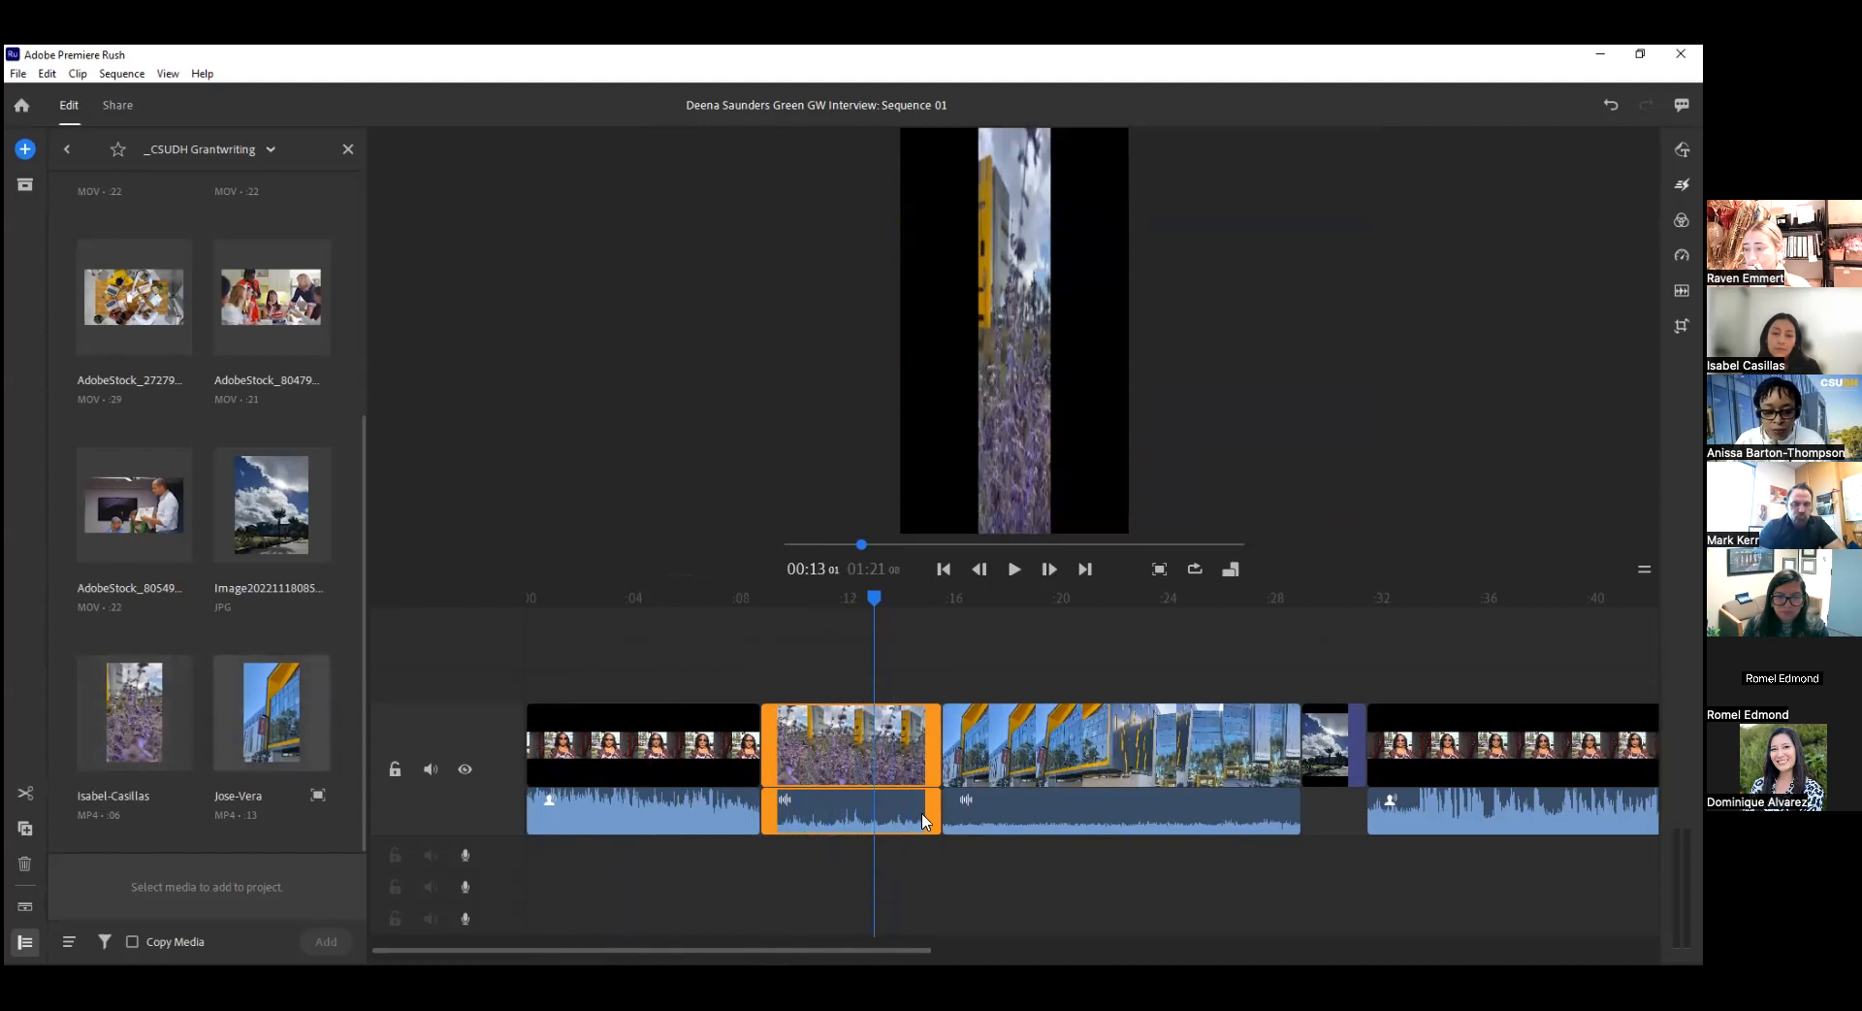
Replace the flower clip with a freshly added copy placed between the first interview segment and the building clip.
key(Delete)
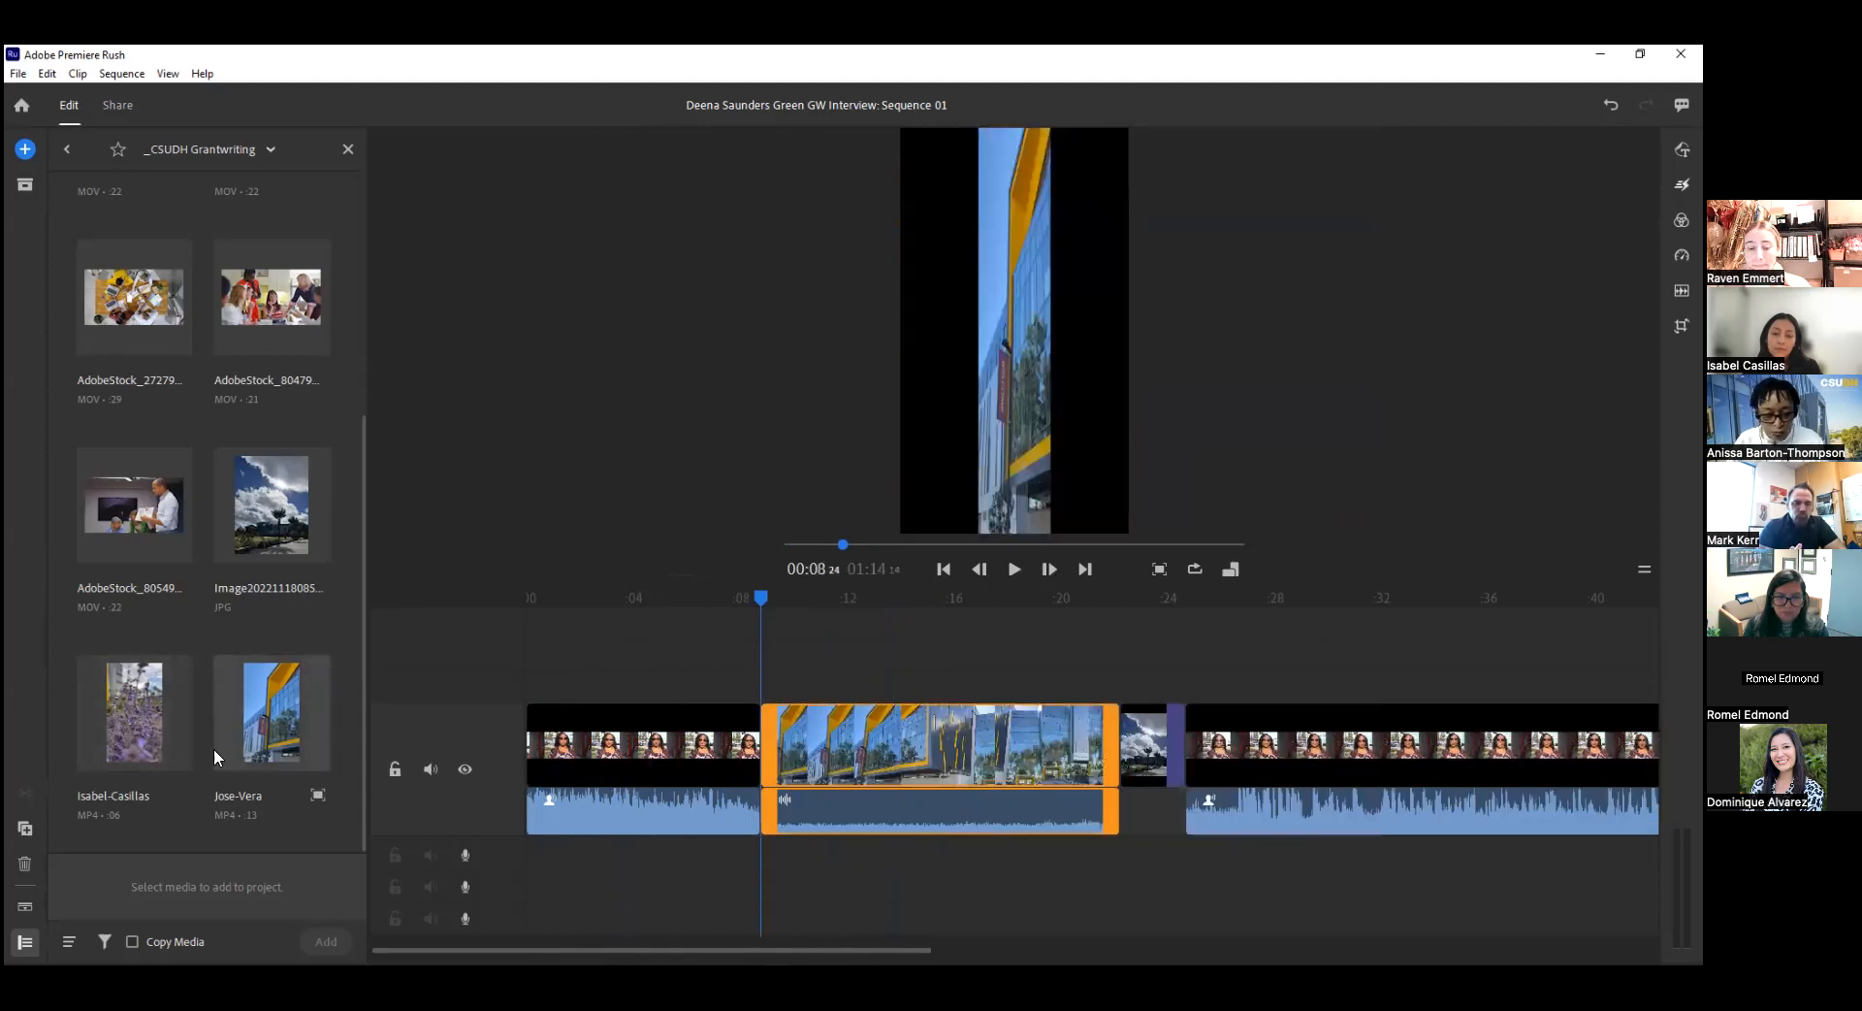
click(155, 727)
click(326, 941)
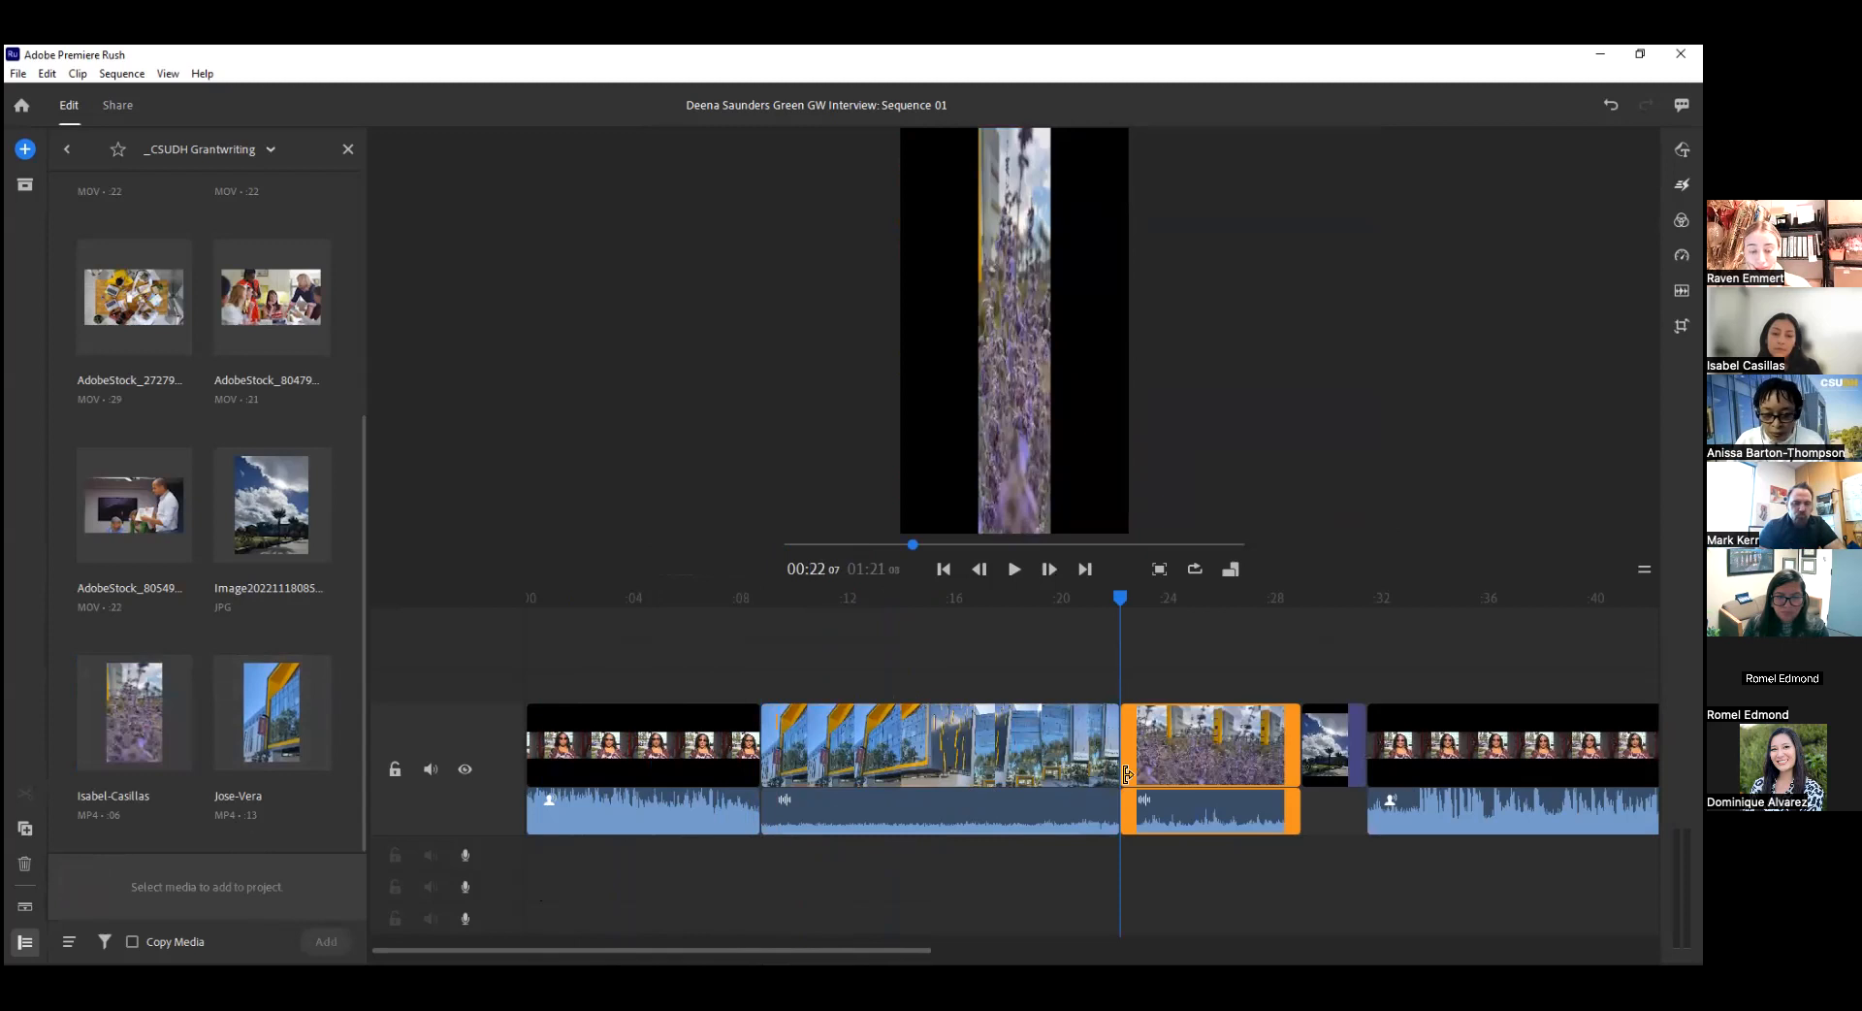
drag(781, 753, 818, 737)
drag(818, 605, 890, 764)
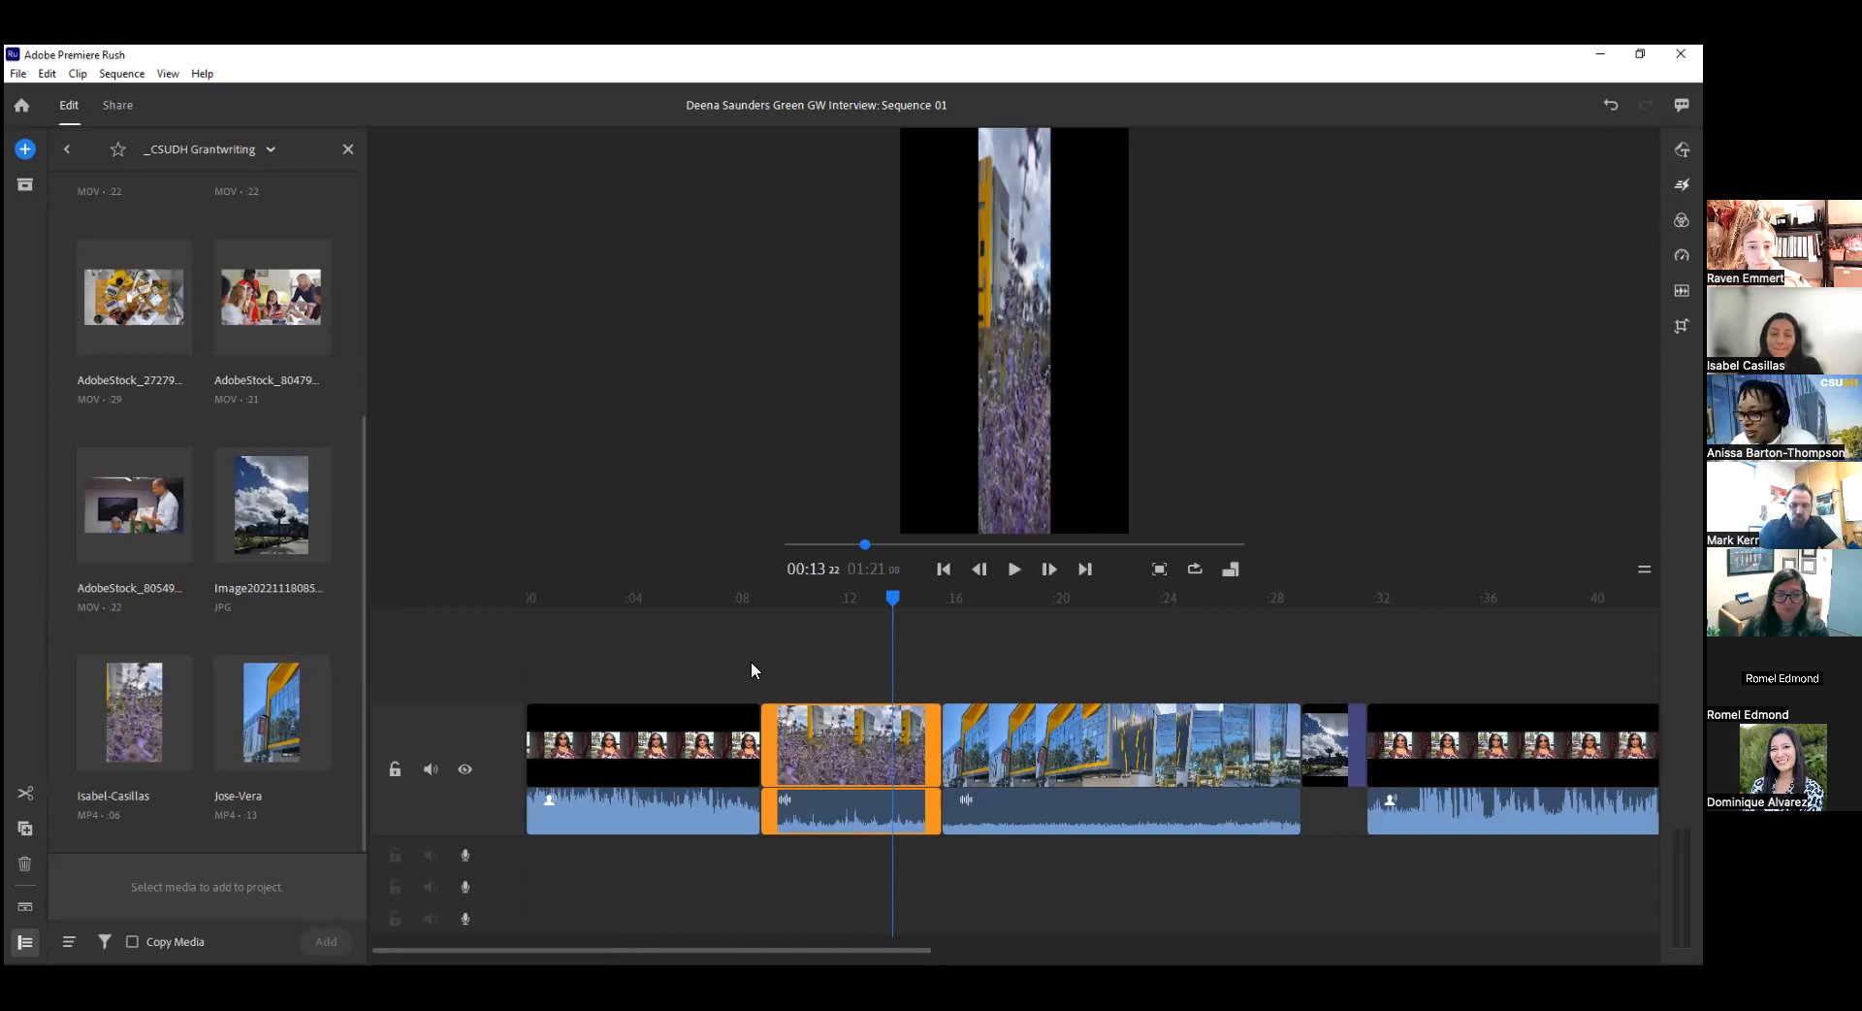
Scrub through the flower and building clips to examine their framing in the vertical sequence.
drag(891, 596, 851, 661)
click(891, 777)
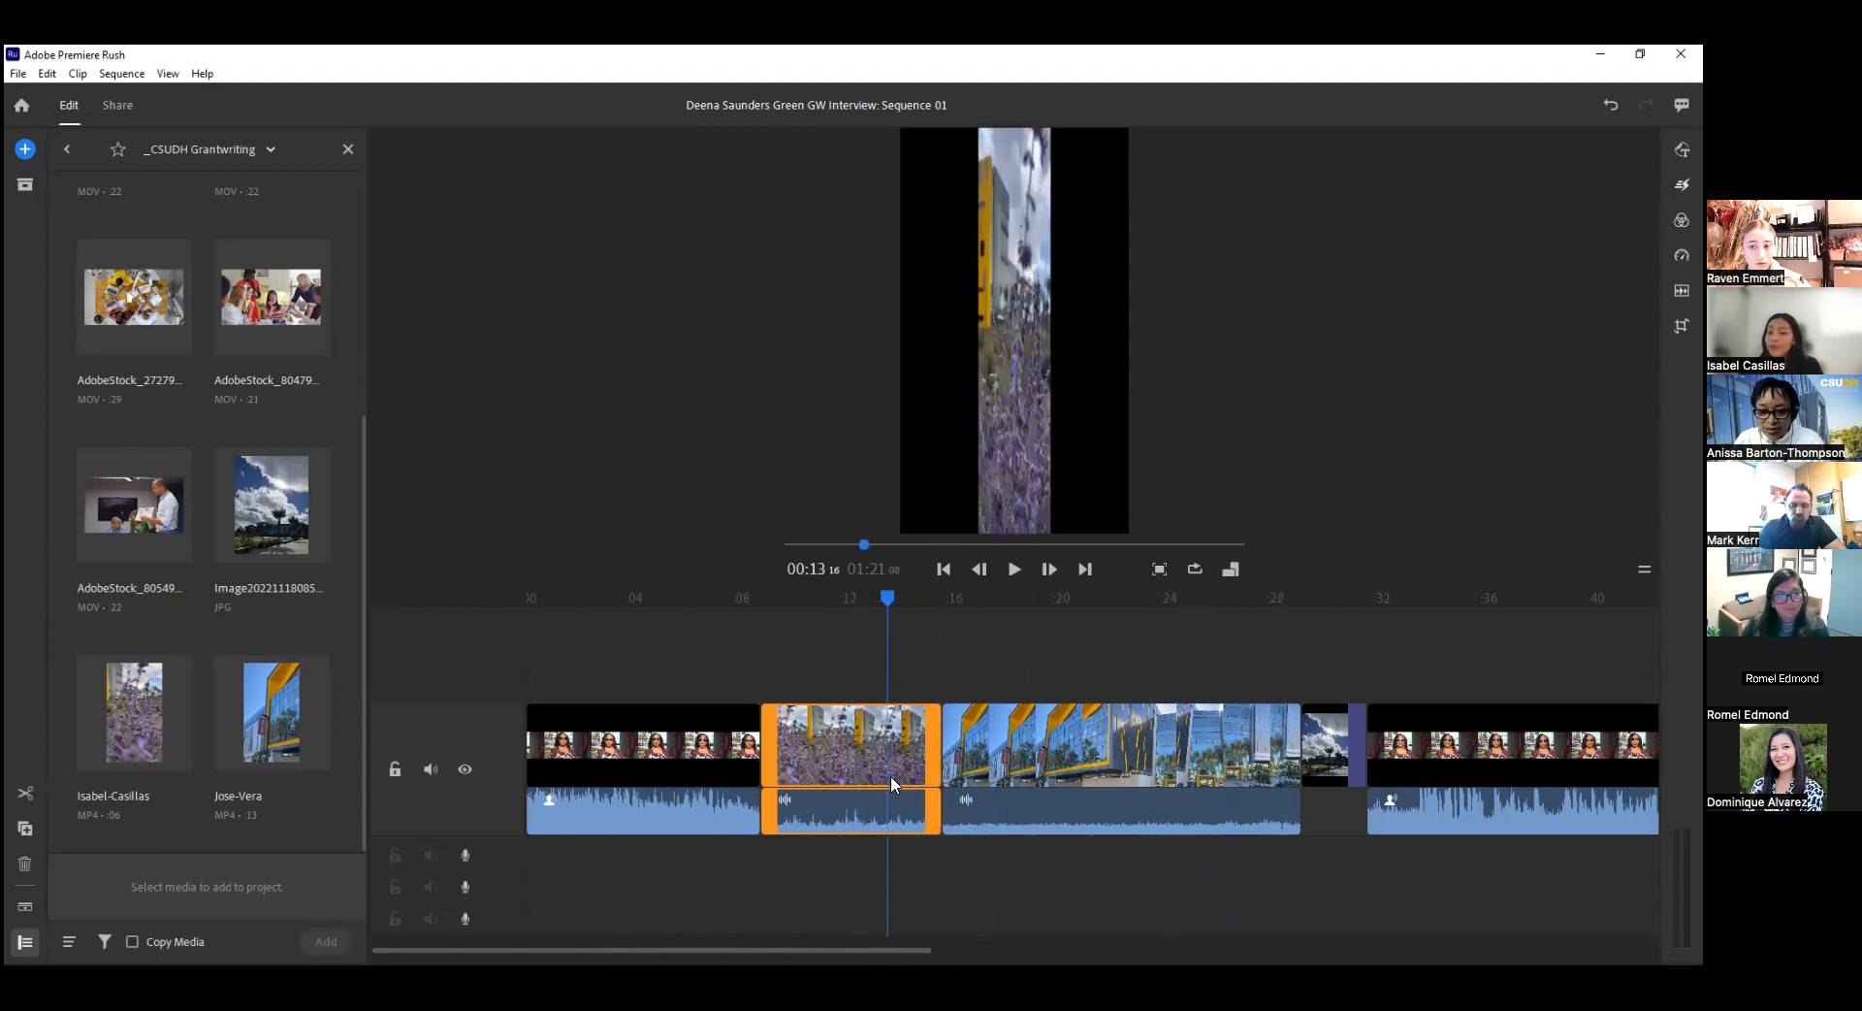
click(871, 771)
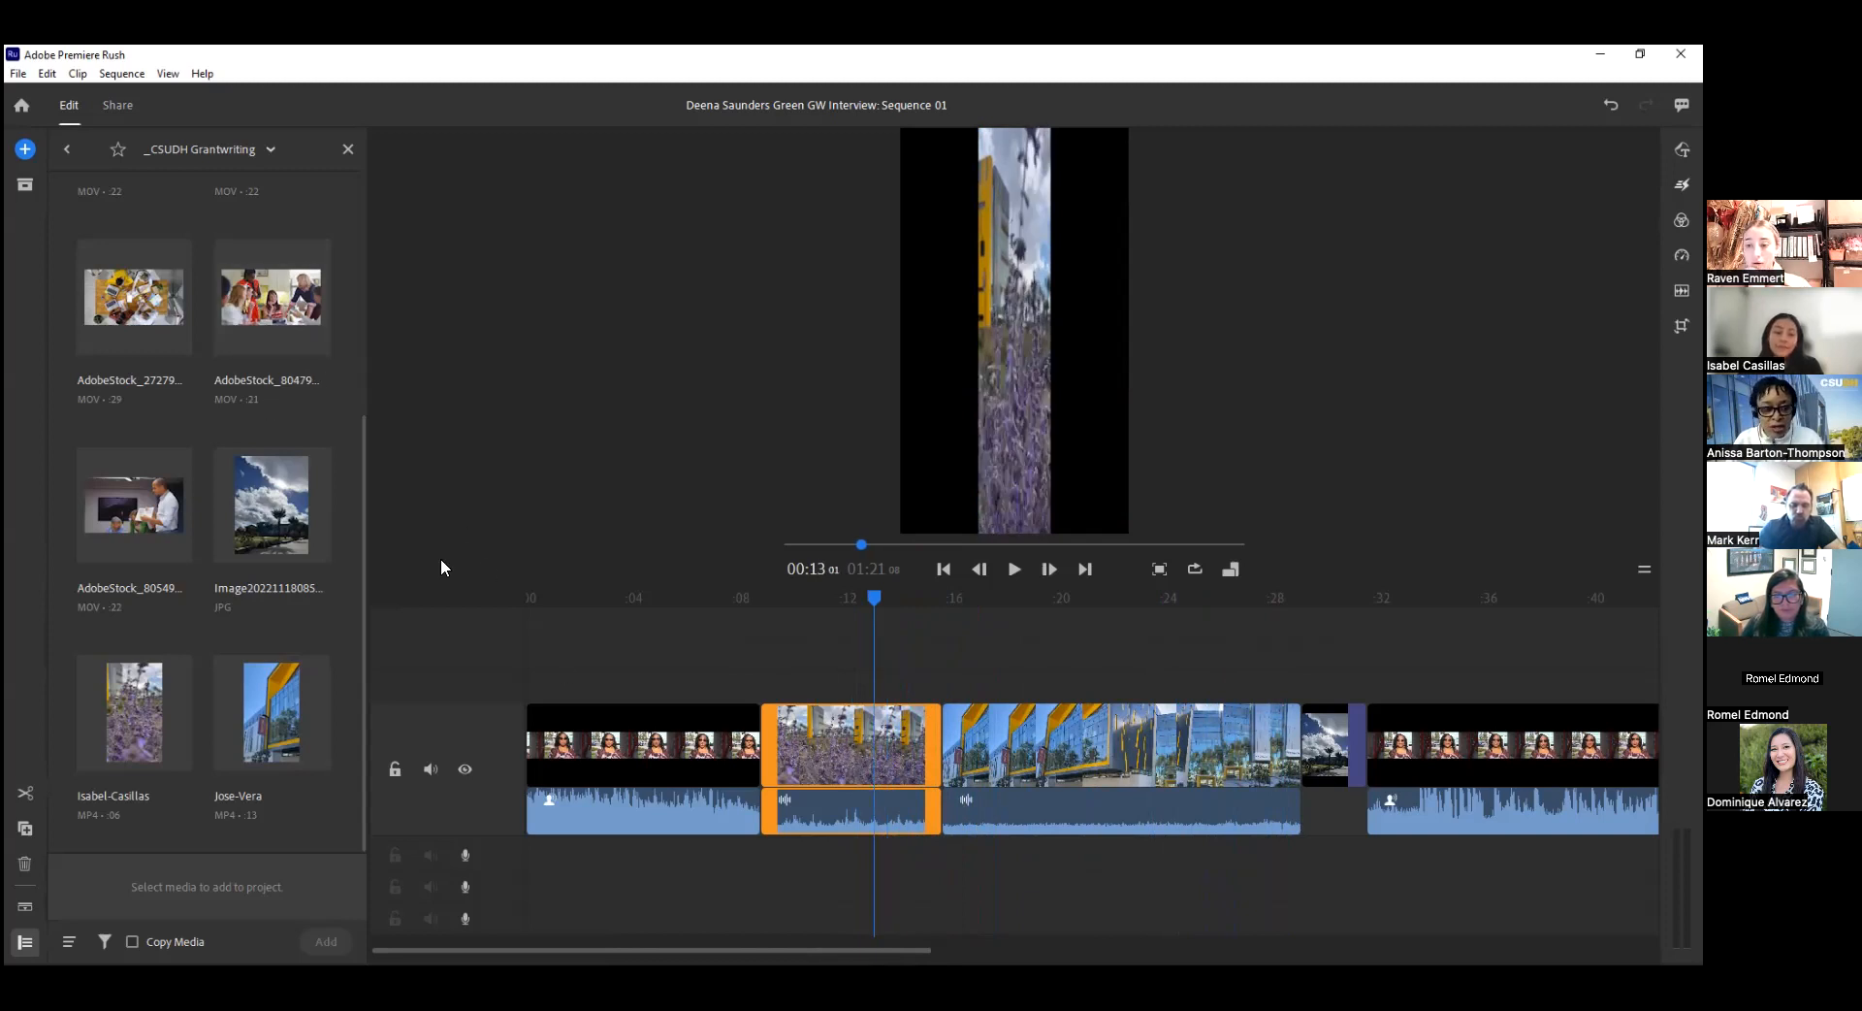
click(876, 598)
drag(876, 601, 1113, 661)
click(1111, 745)
Delete the flower clip and the building clip from the sequence.
click(810, 733)
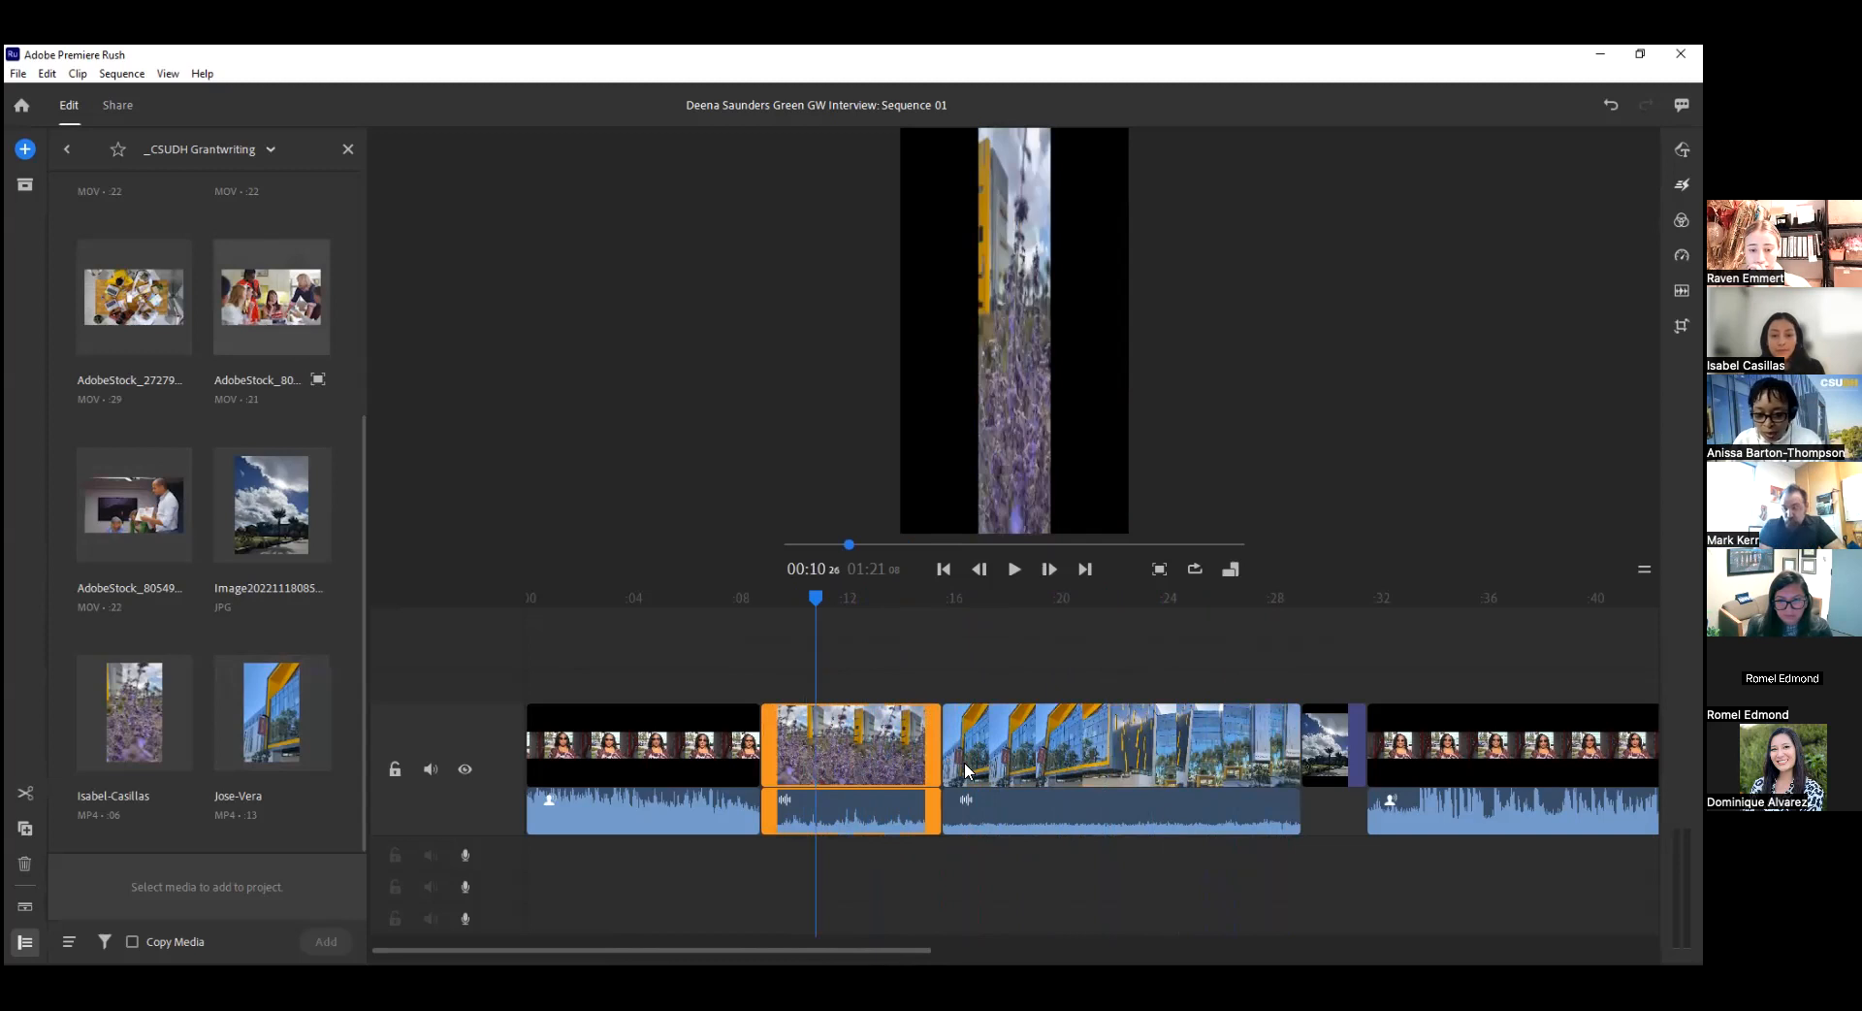
key(Delete)
click(878, 742)
key(Delete)
Extend the cloudy-sky photo to about 6 seconds and place it at the start of the sequence, before the interview.
click(800, 751)
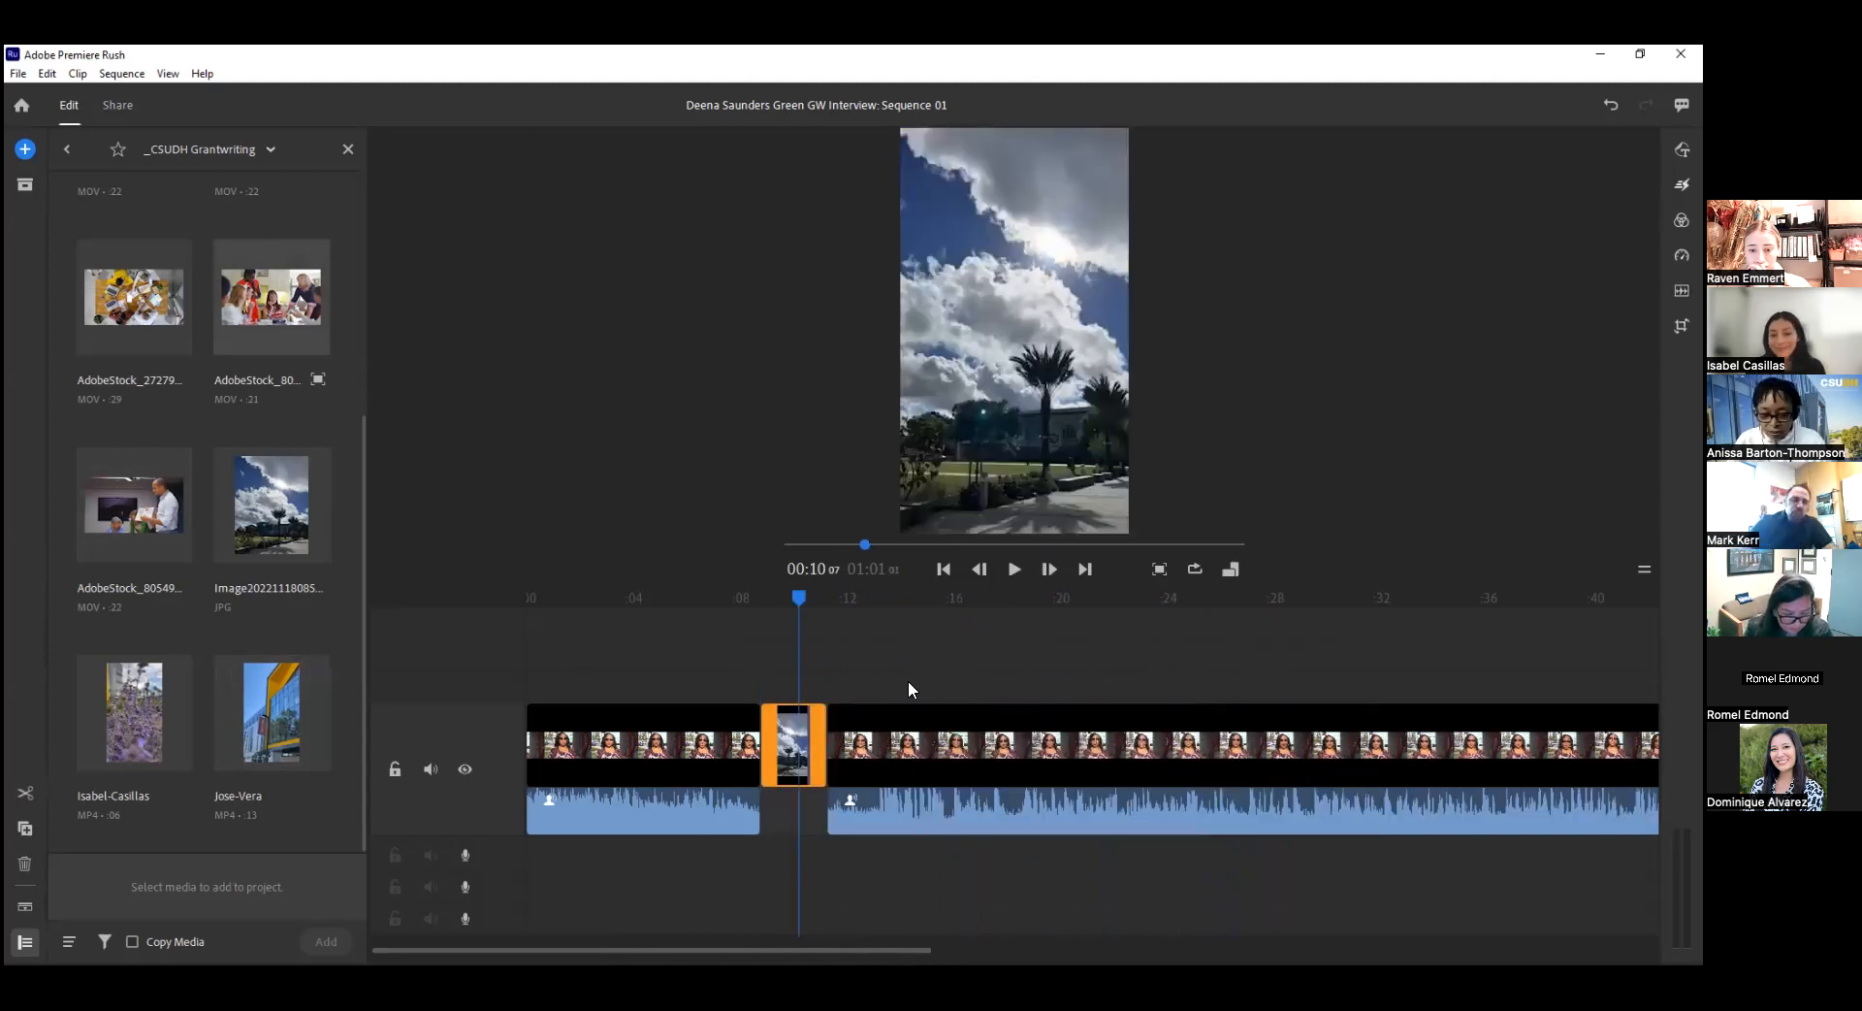
drag(817, 723, 914, 735)
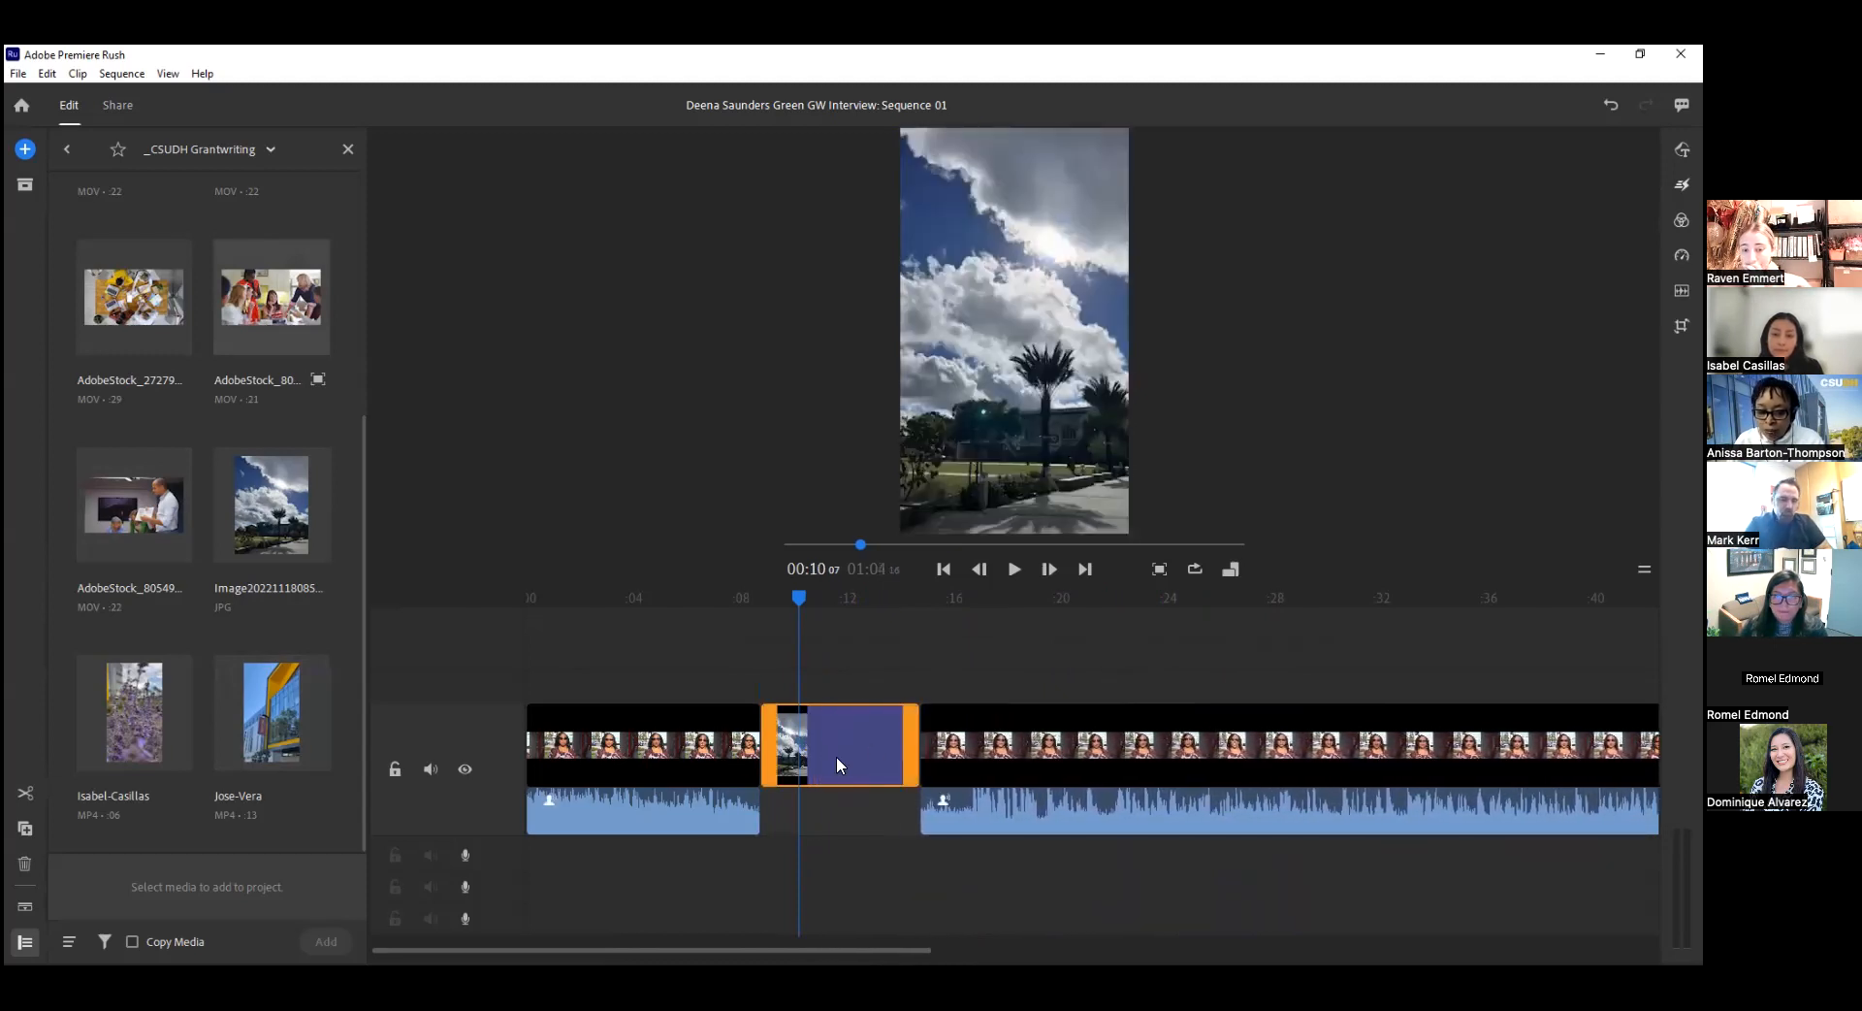
drag(602, 743, 485, 737)
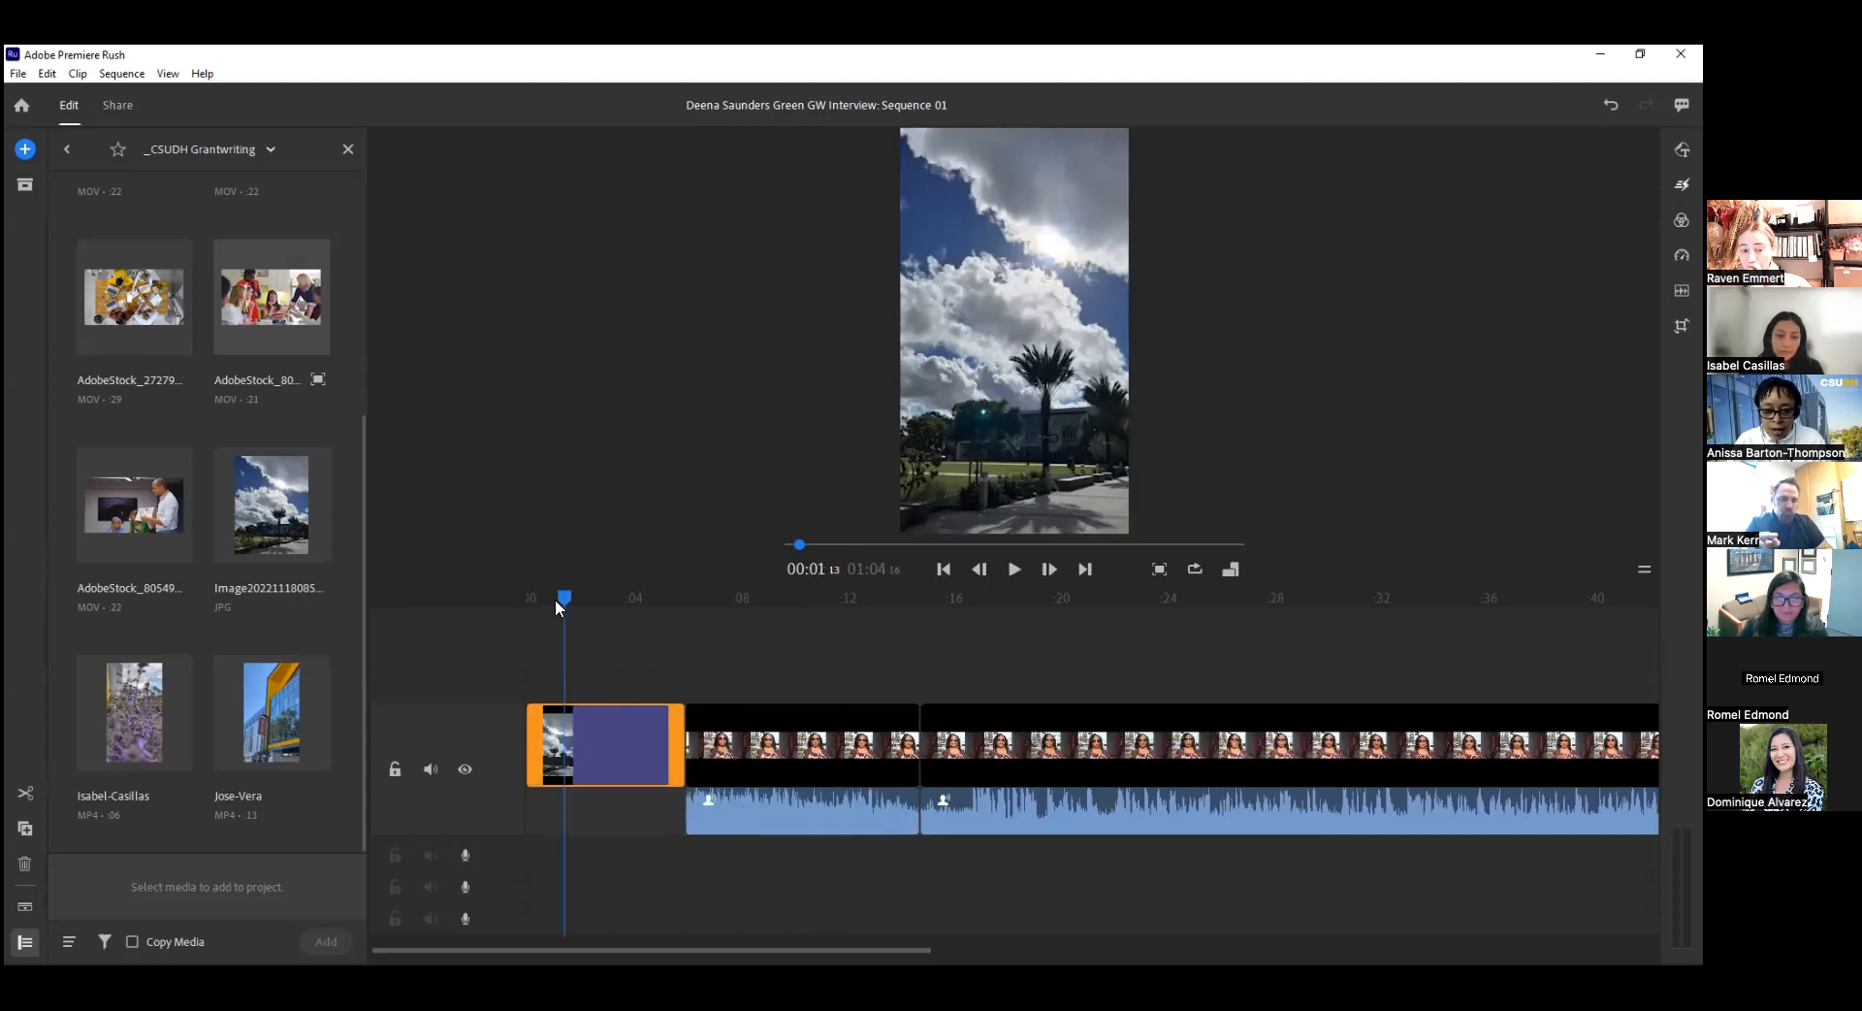
Delete the long second interview segment, keeping the short first segment after the photo.
drag(566, 608, 739, 739)
click(739, 739)
click(1276, 793)
key(Delete)
Turn on the Auto Reframe effect for the remaining interview segment, with motion tracking at Default.
drag(921, 601, 777, 597)
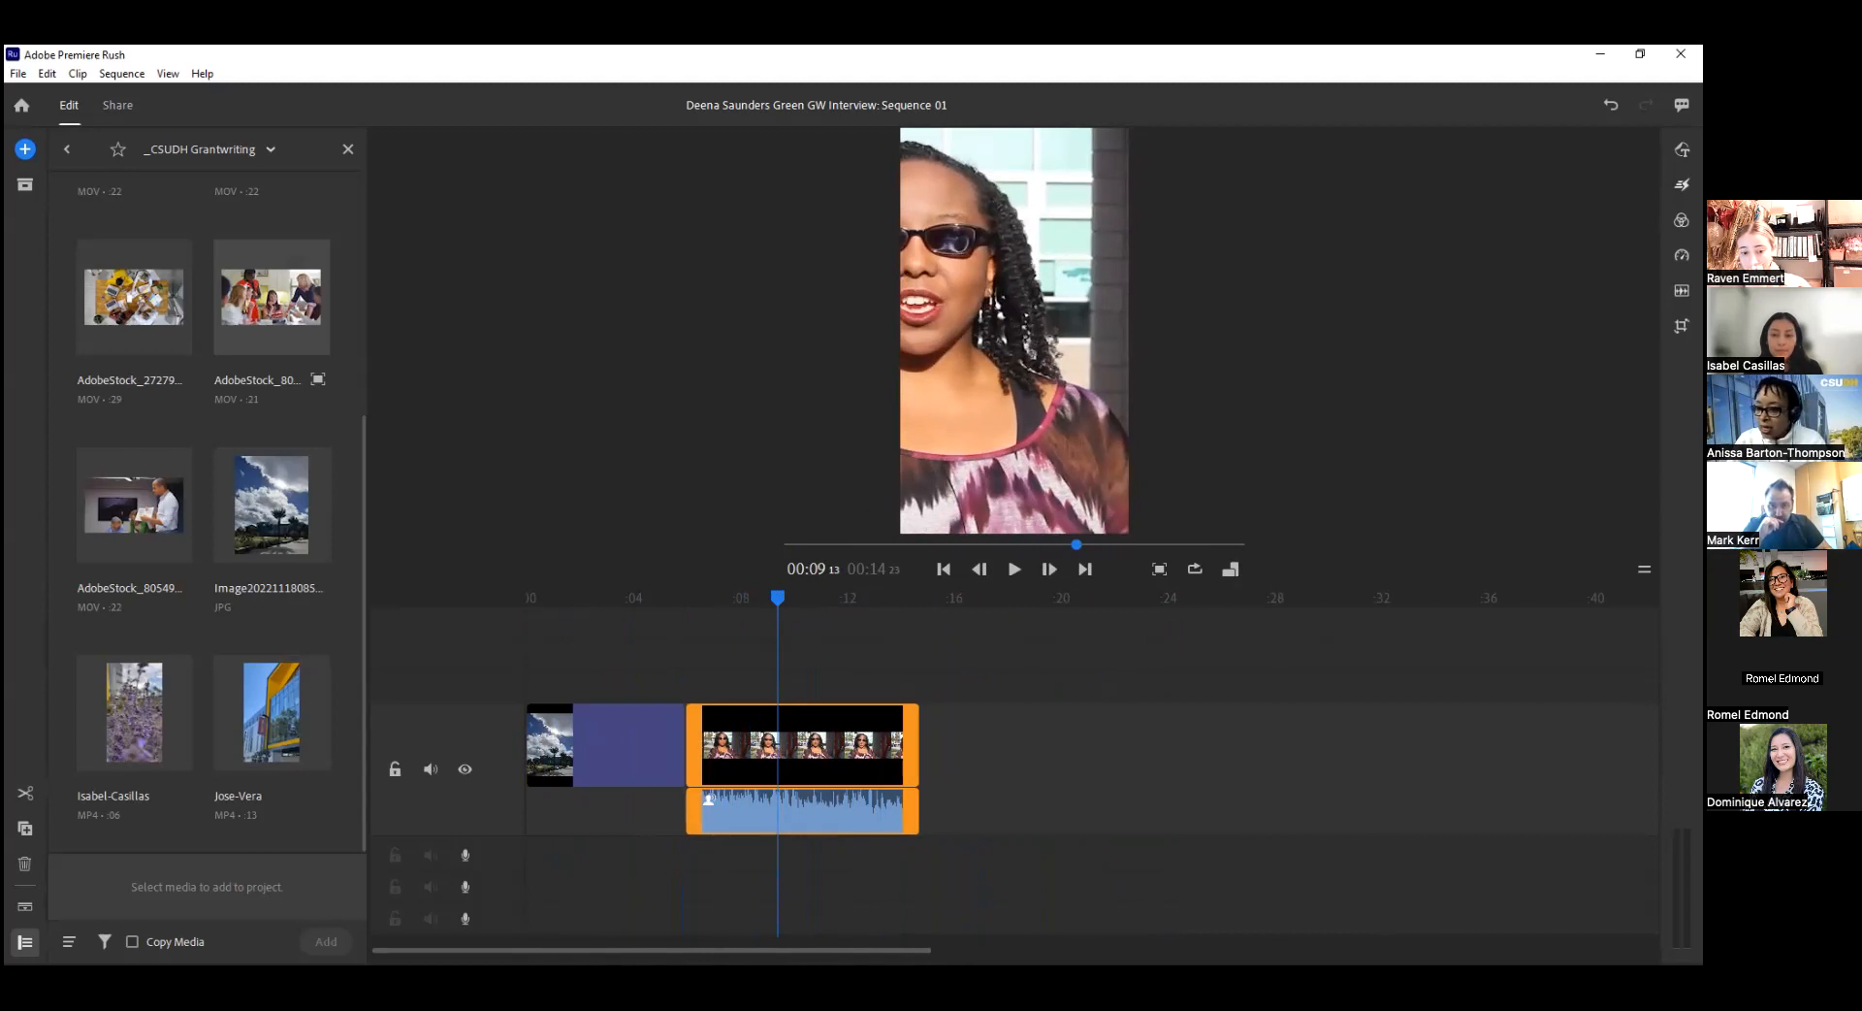
click(1681, 185)
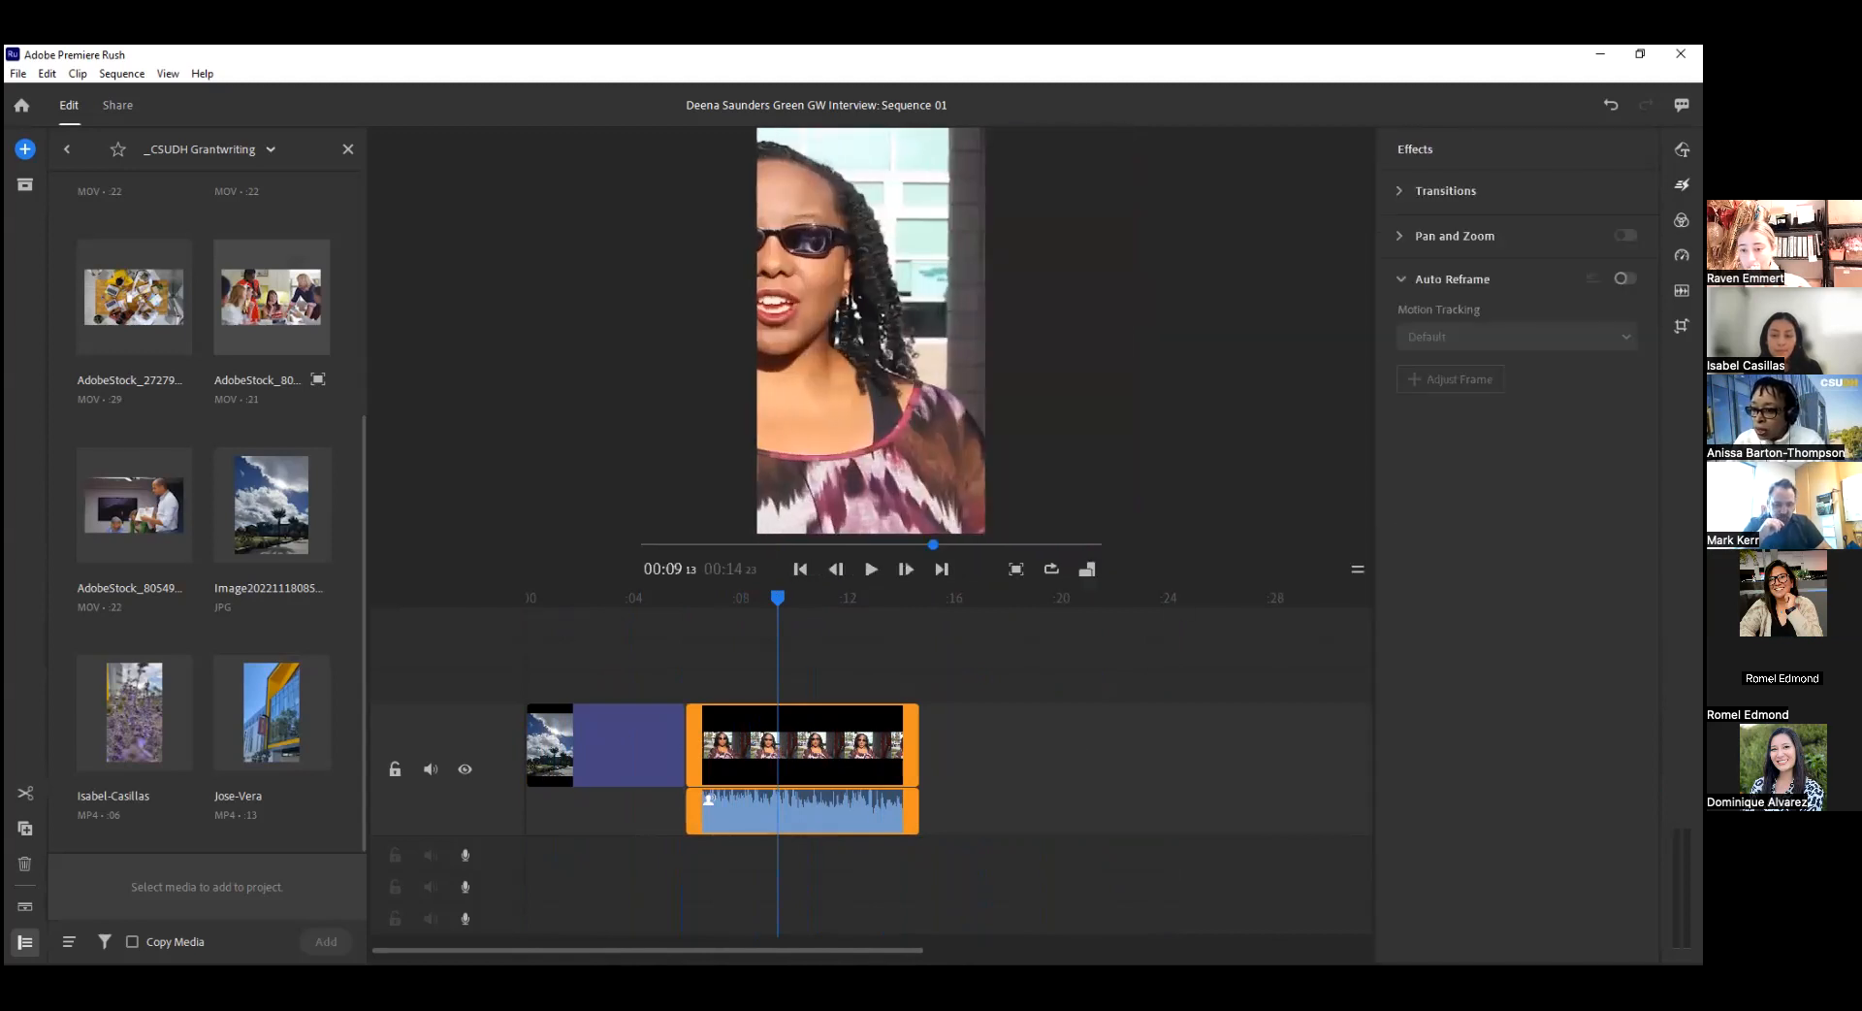
click(1452, 284)
click(1402, 279)
click(842, 742)
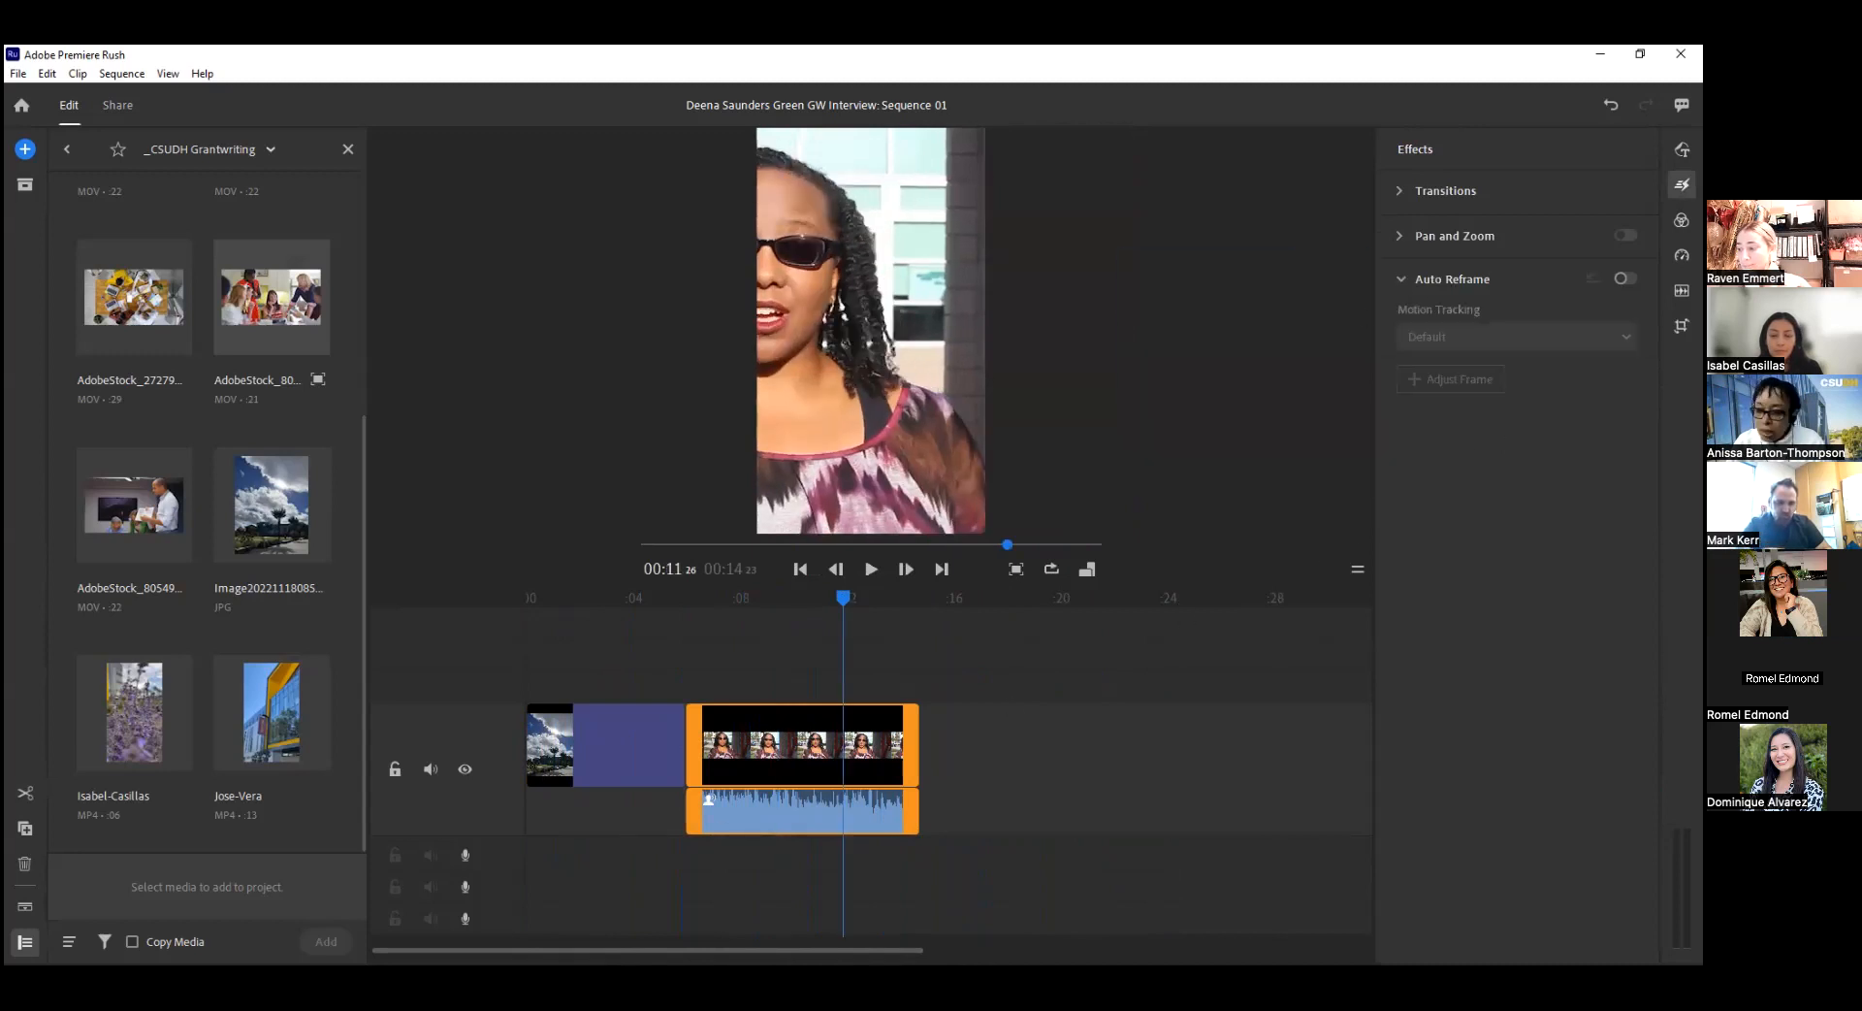
click(1626, 278)
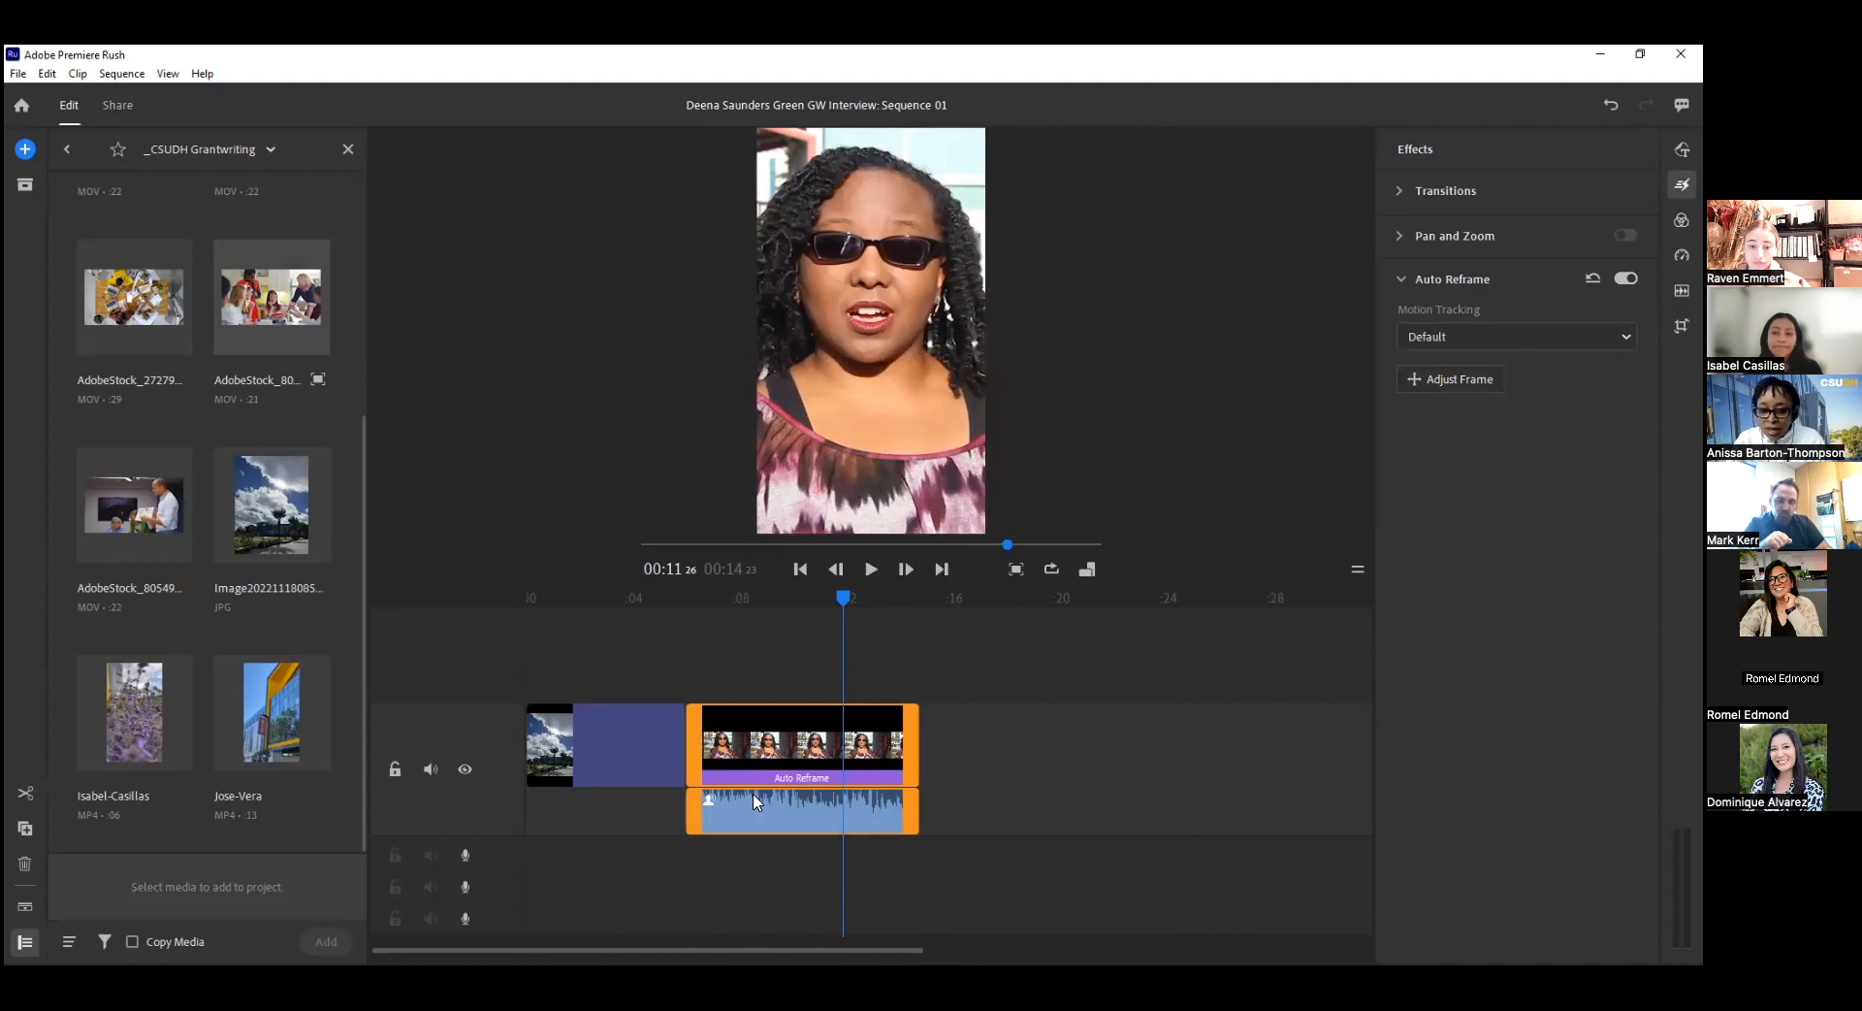
Scrub through the auto-reframed interview segment to check how the speaker is framed.
click(897, 775)
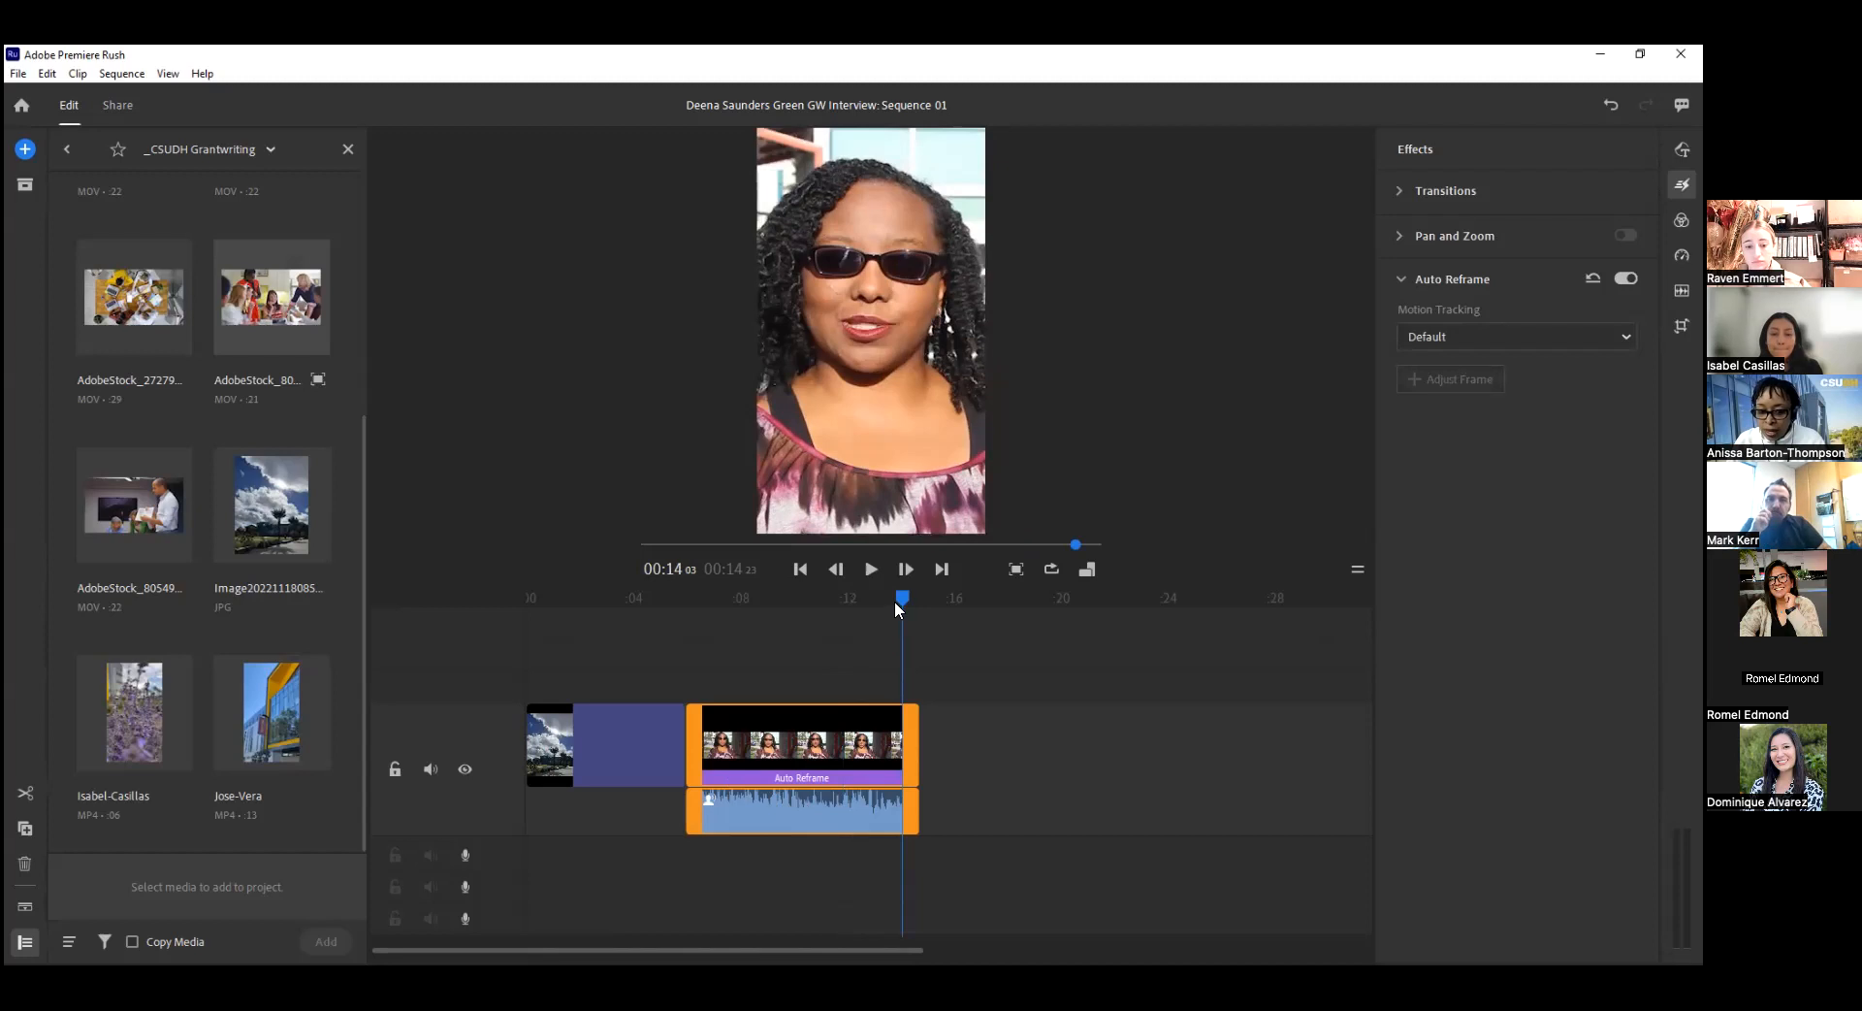
drag(897, 601, 727, 608)
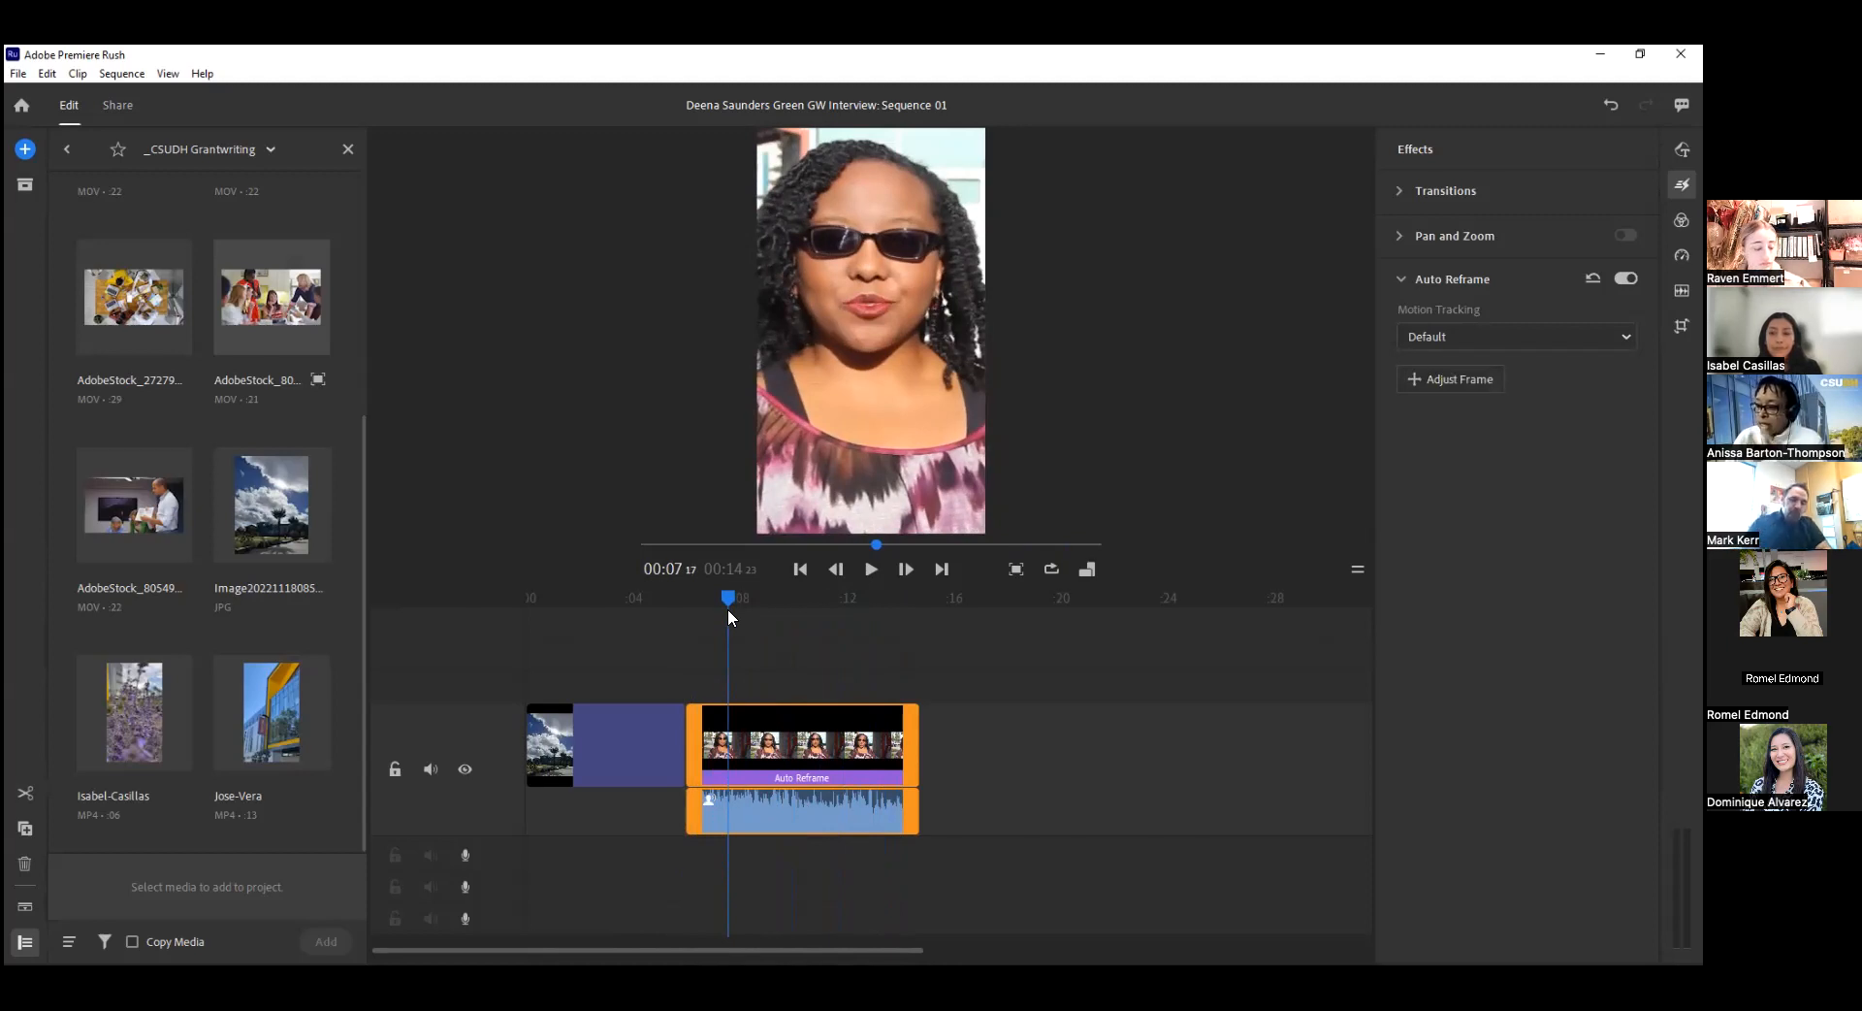
drag(727, 608, 813, 661)
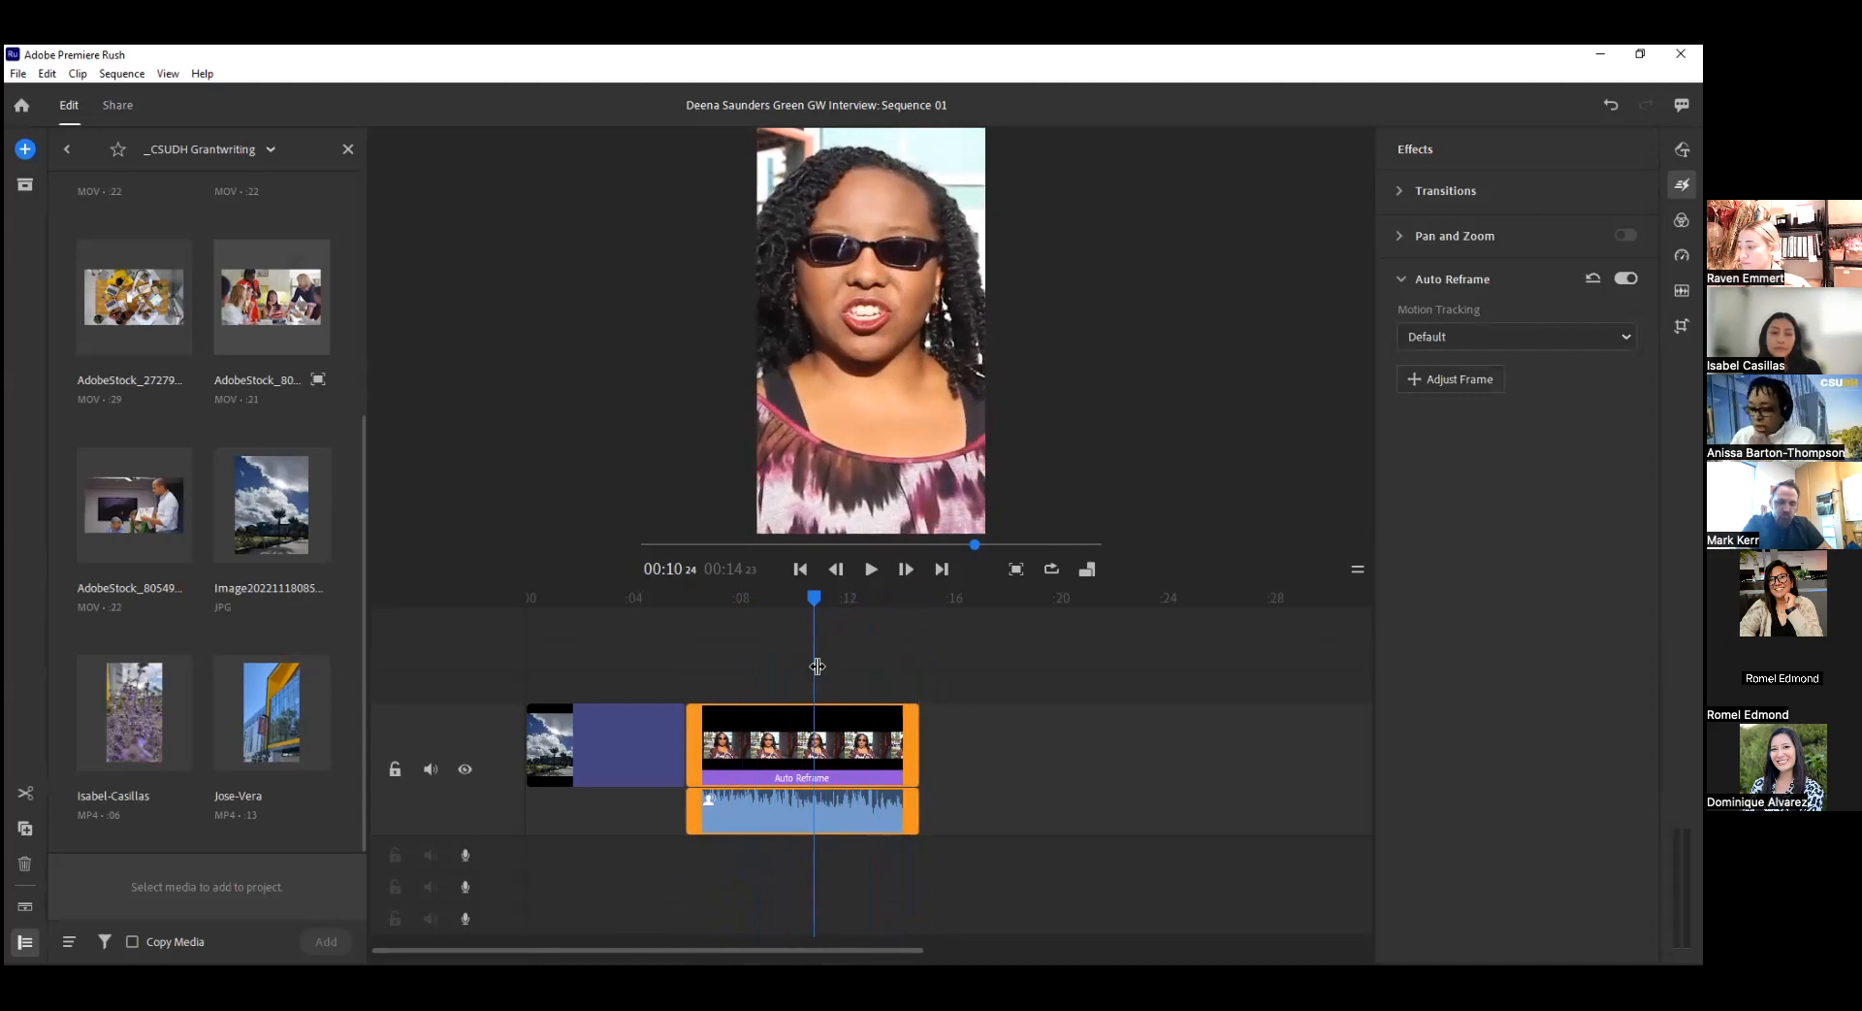
click(762, 597)
drag(751, 612, 798, 621)
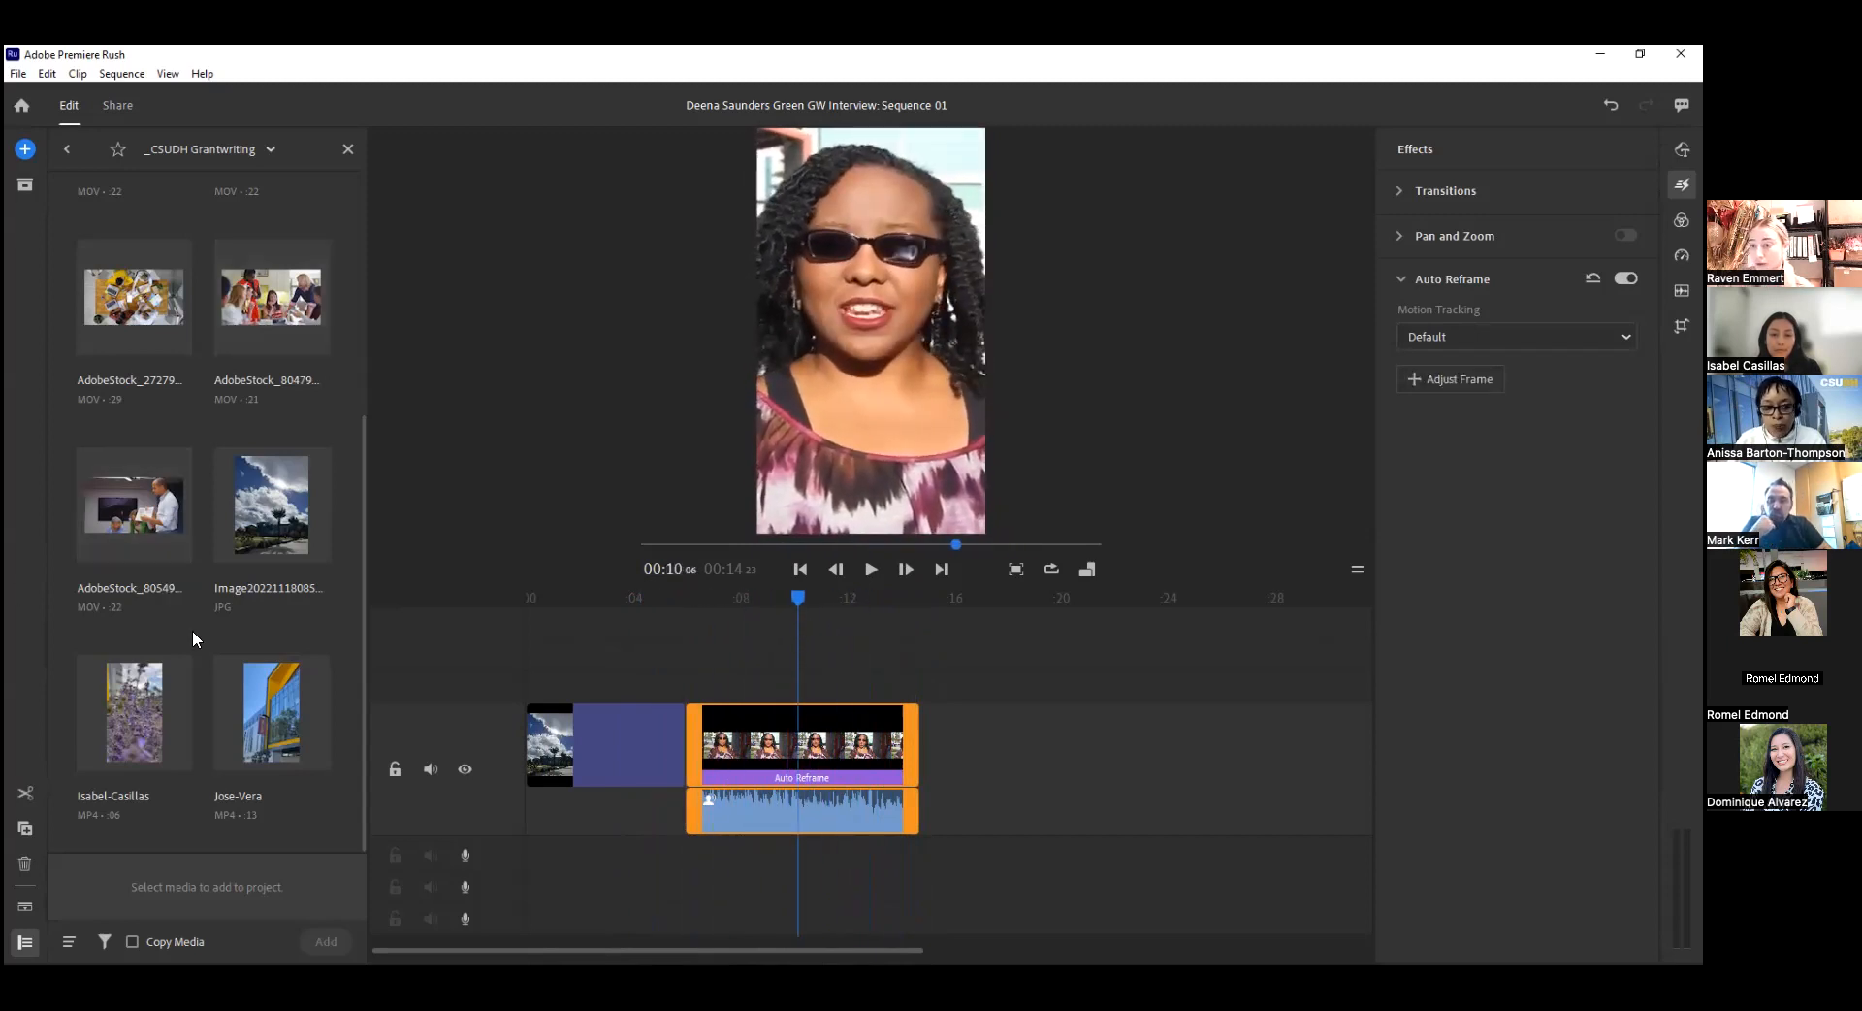
Apply the Dissolve transition to the cloudy-sky photo at its start and at its cut to the interview.
click(623, 742)
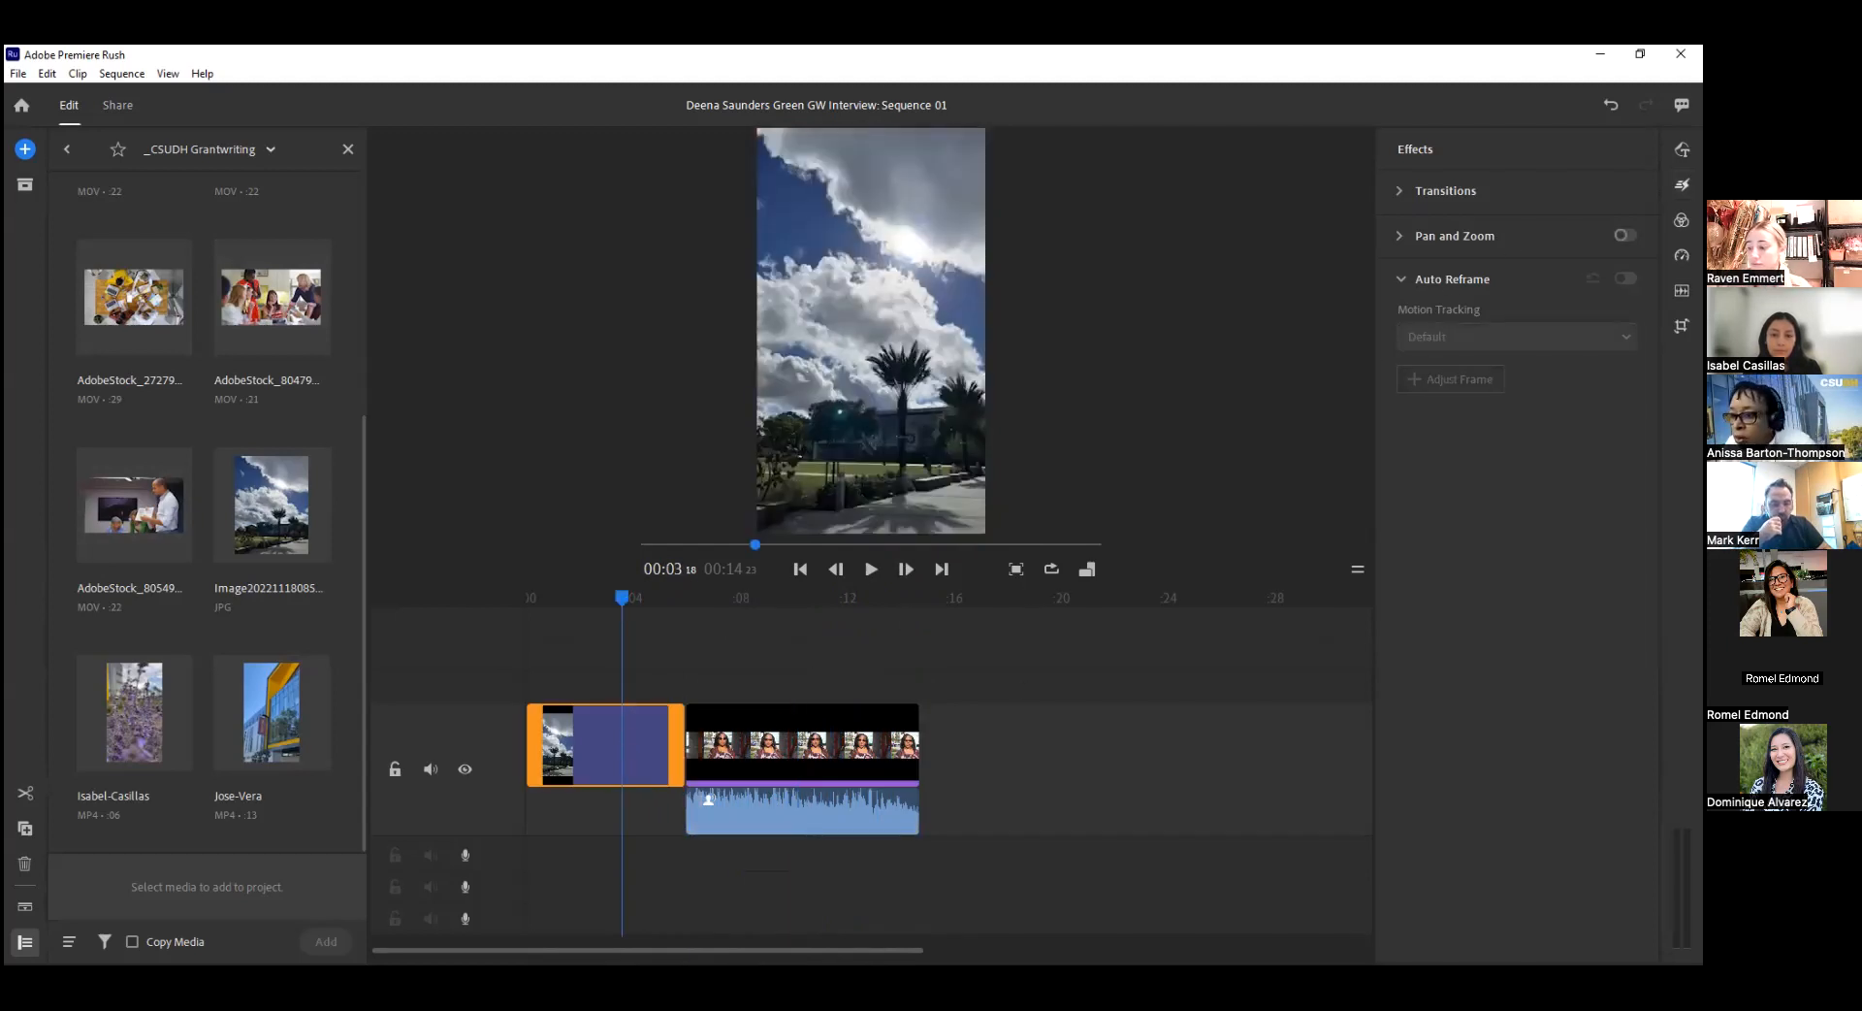
click(1396, 190)
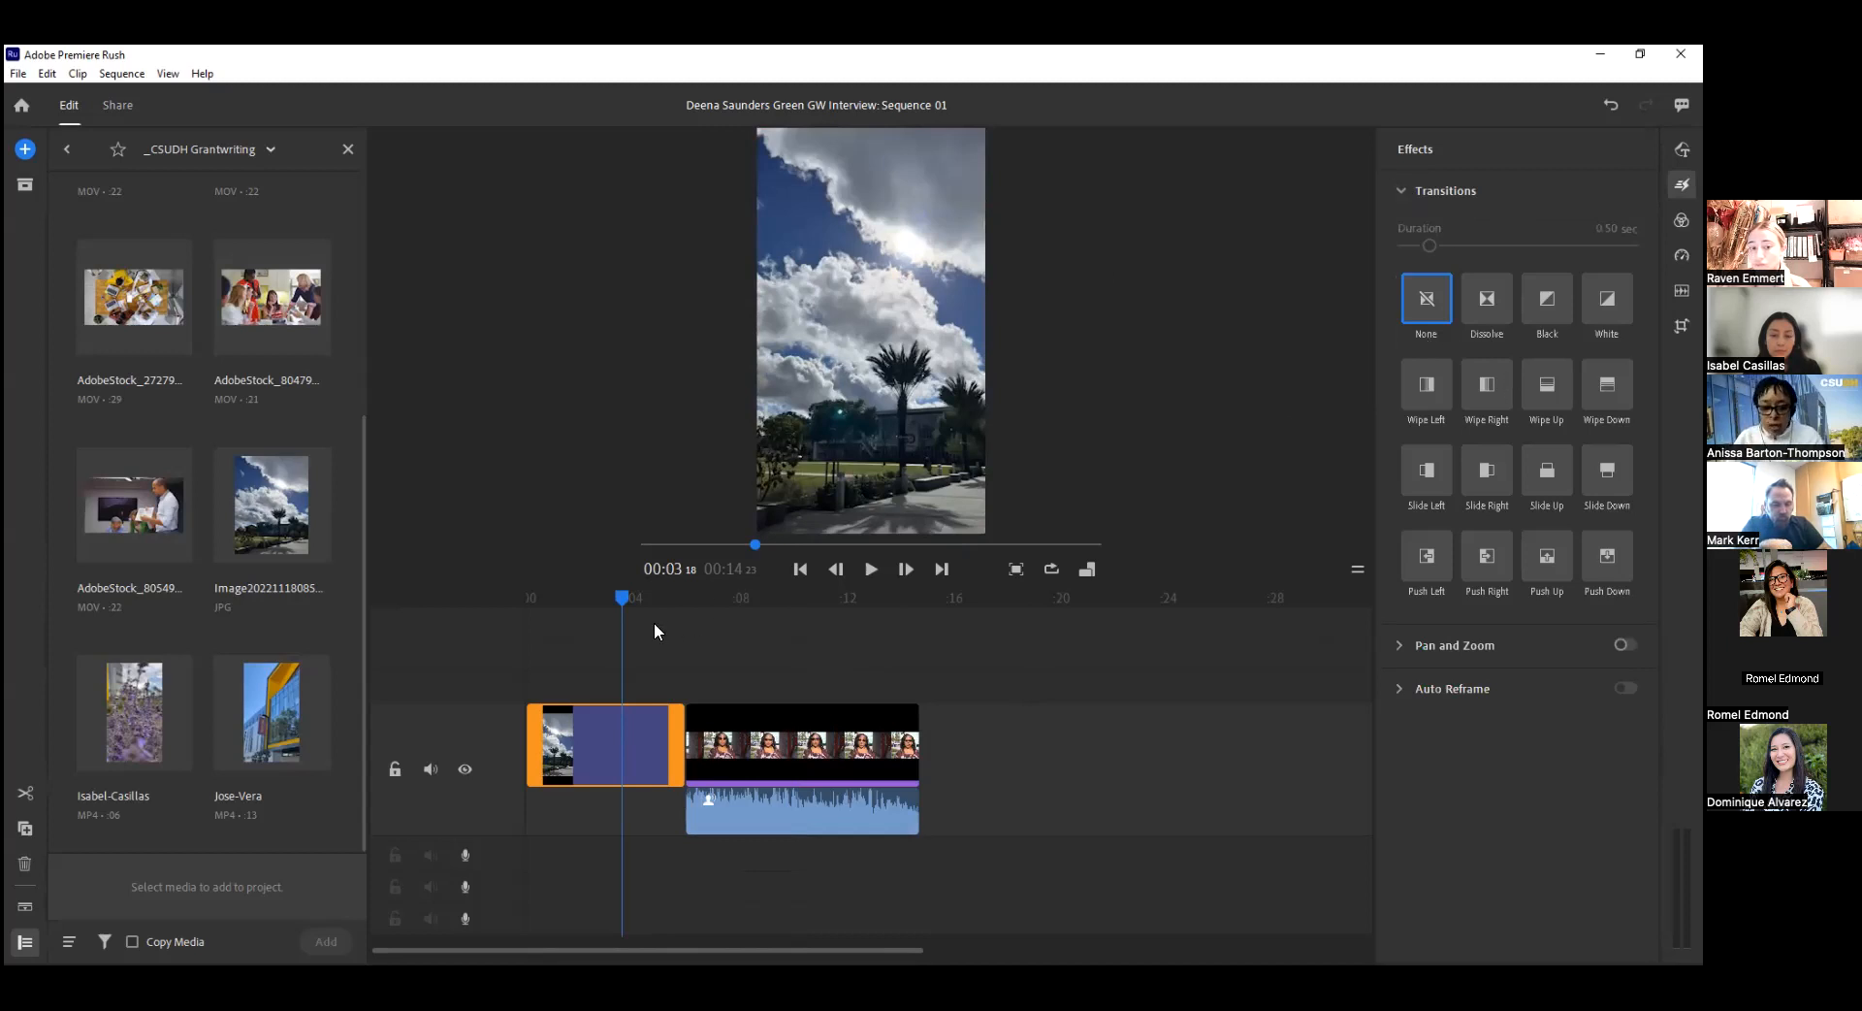
drag(624, 598, 671, 598)
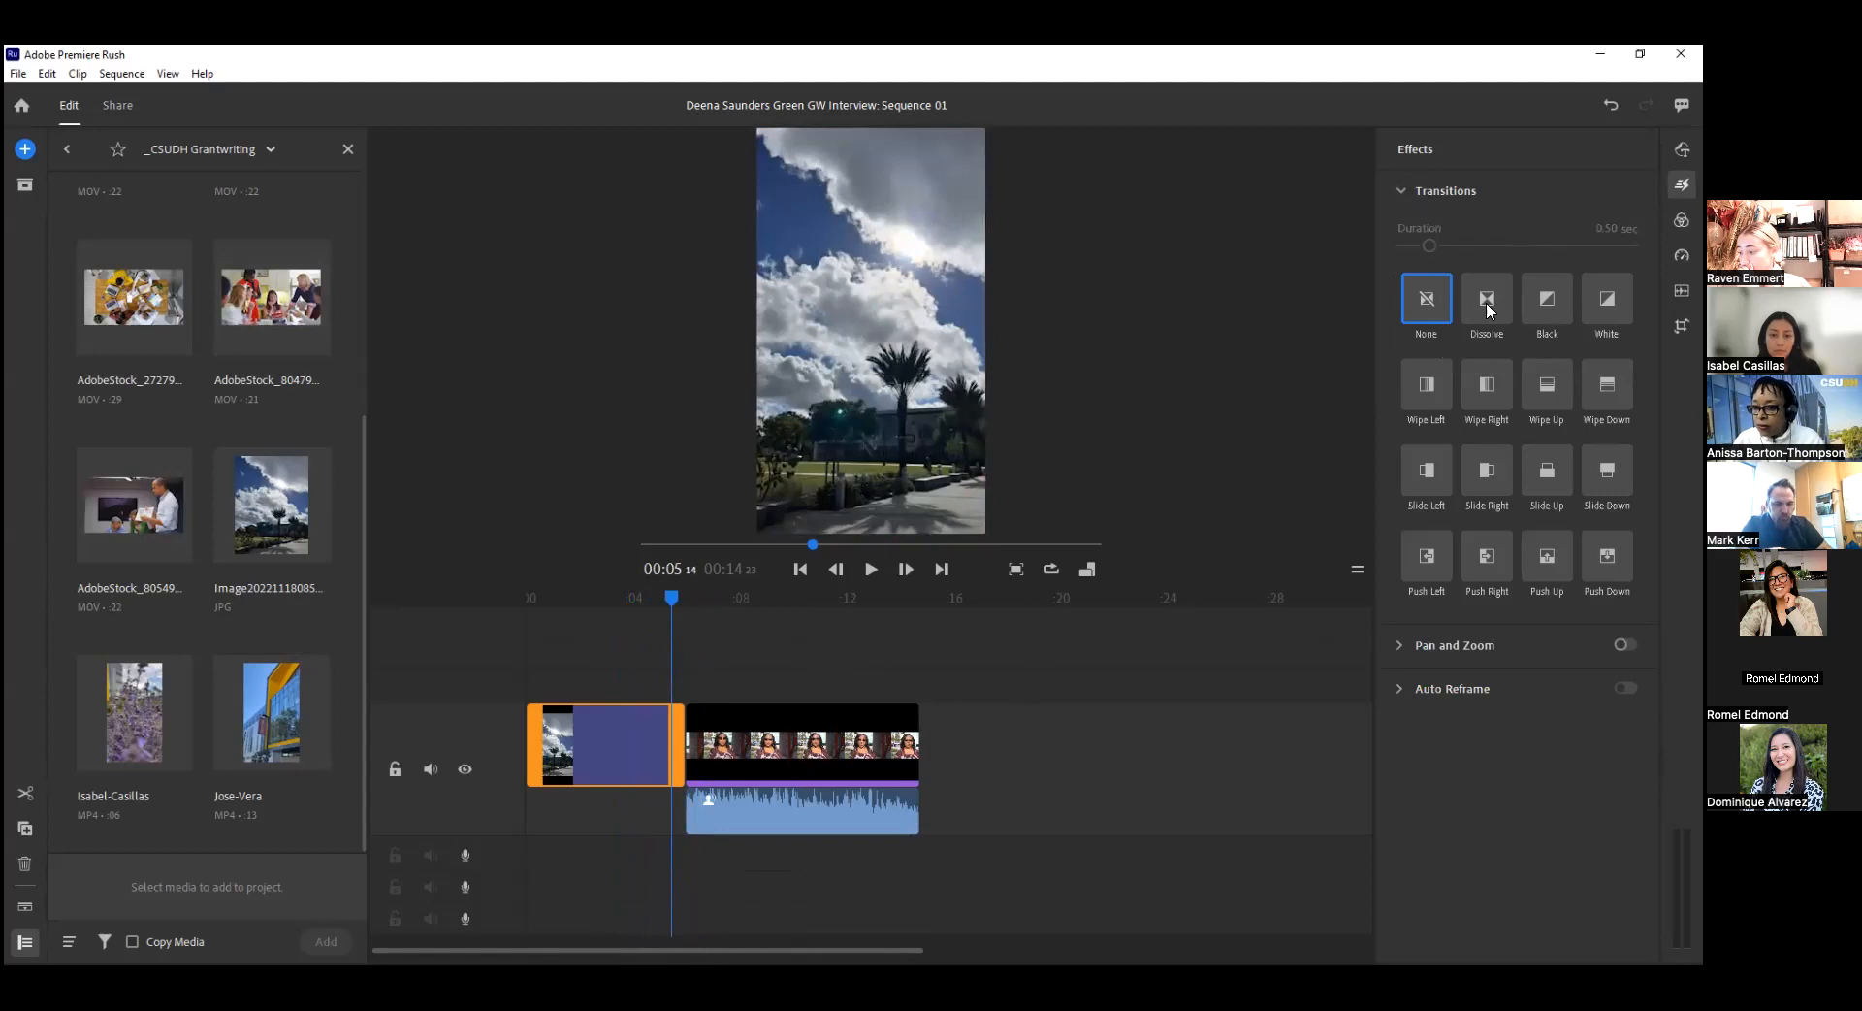
click(1486, 300)
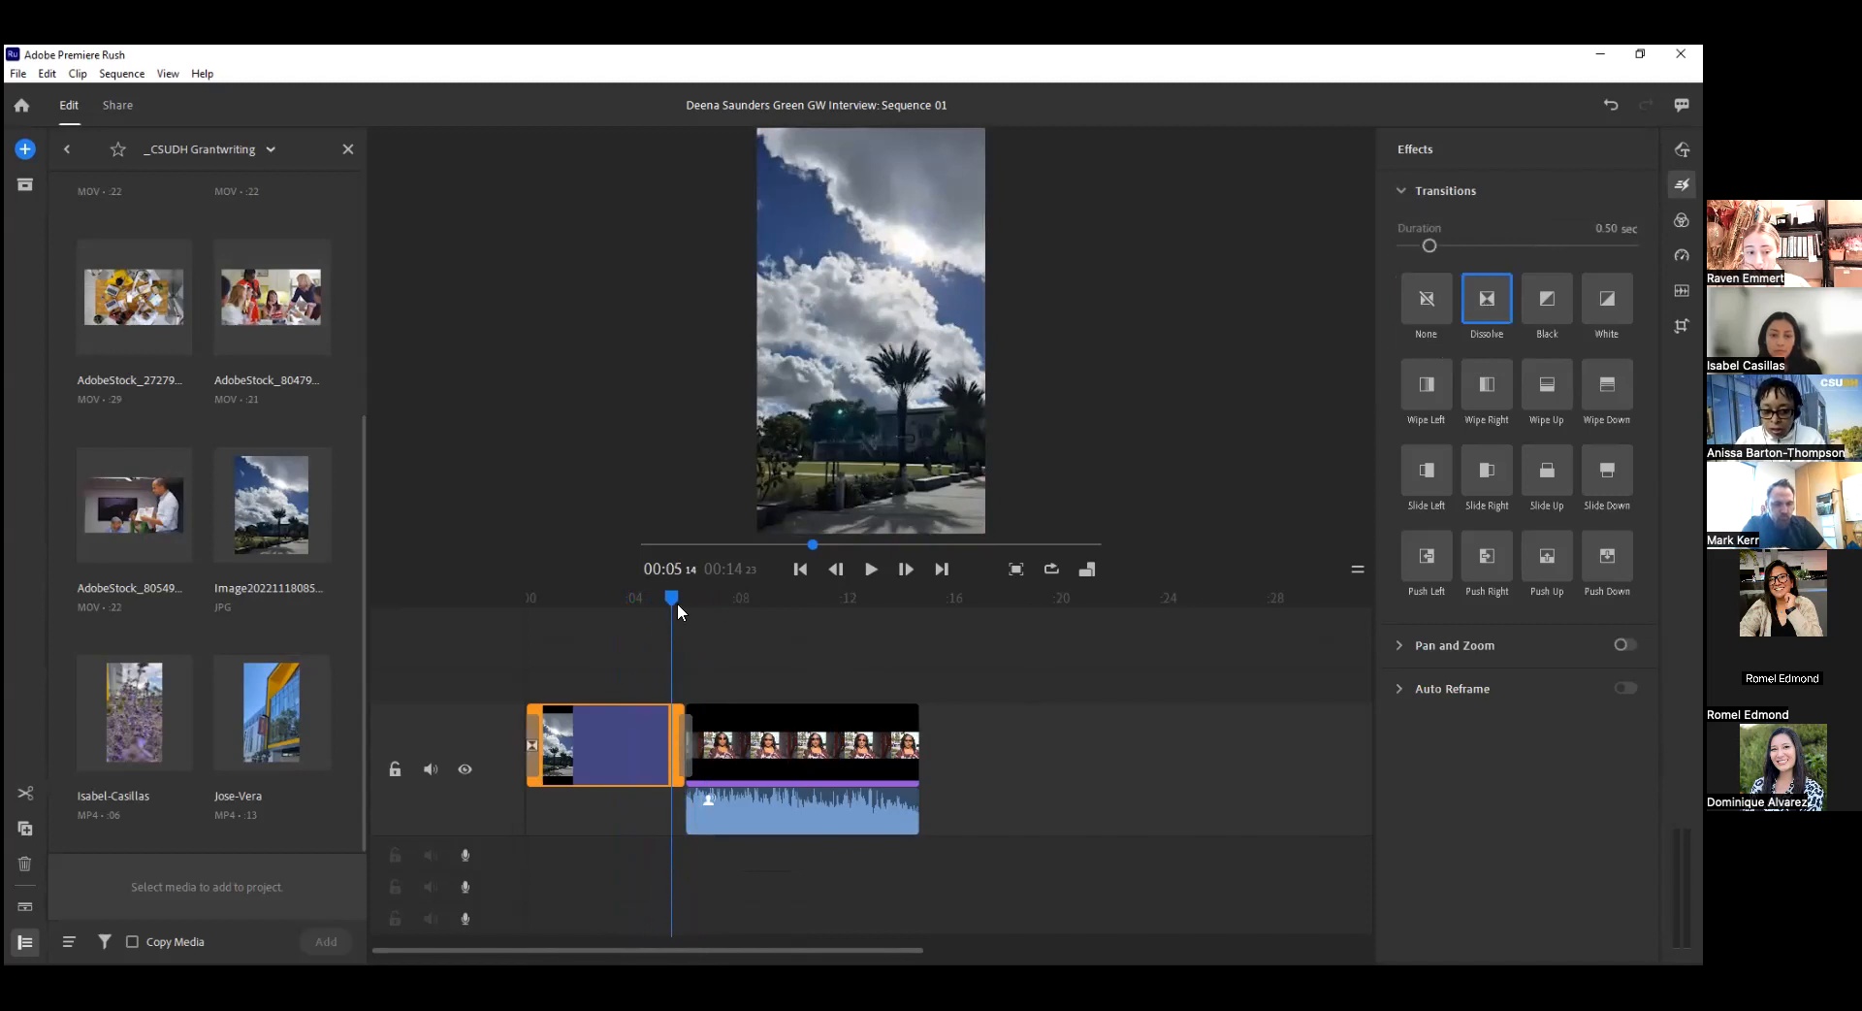
Play back the dissolve into the interview and the dissolve at the beginning of the sequence.
drag(670, 593, 658, 594)
key(space)
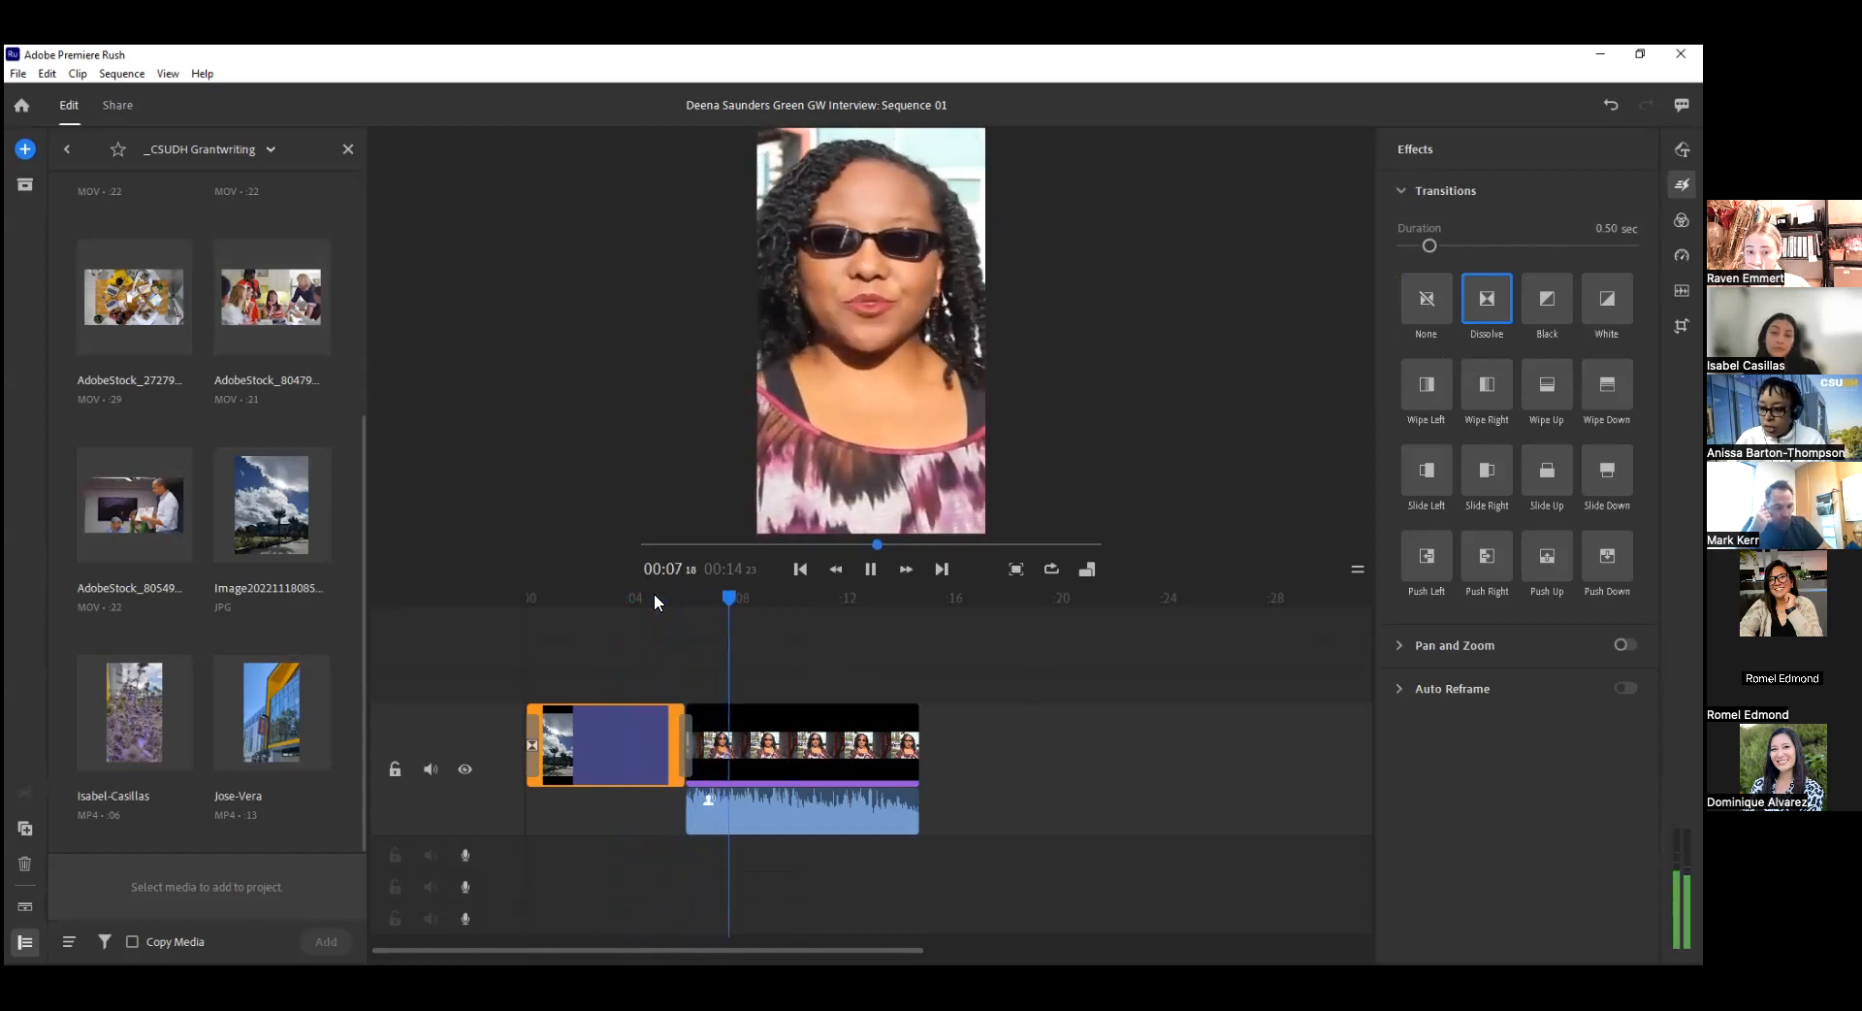
key(space)
drag(731, 597, 434, 602)
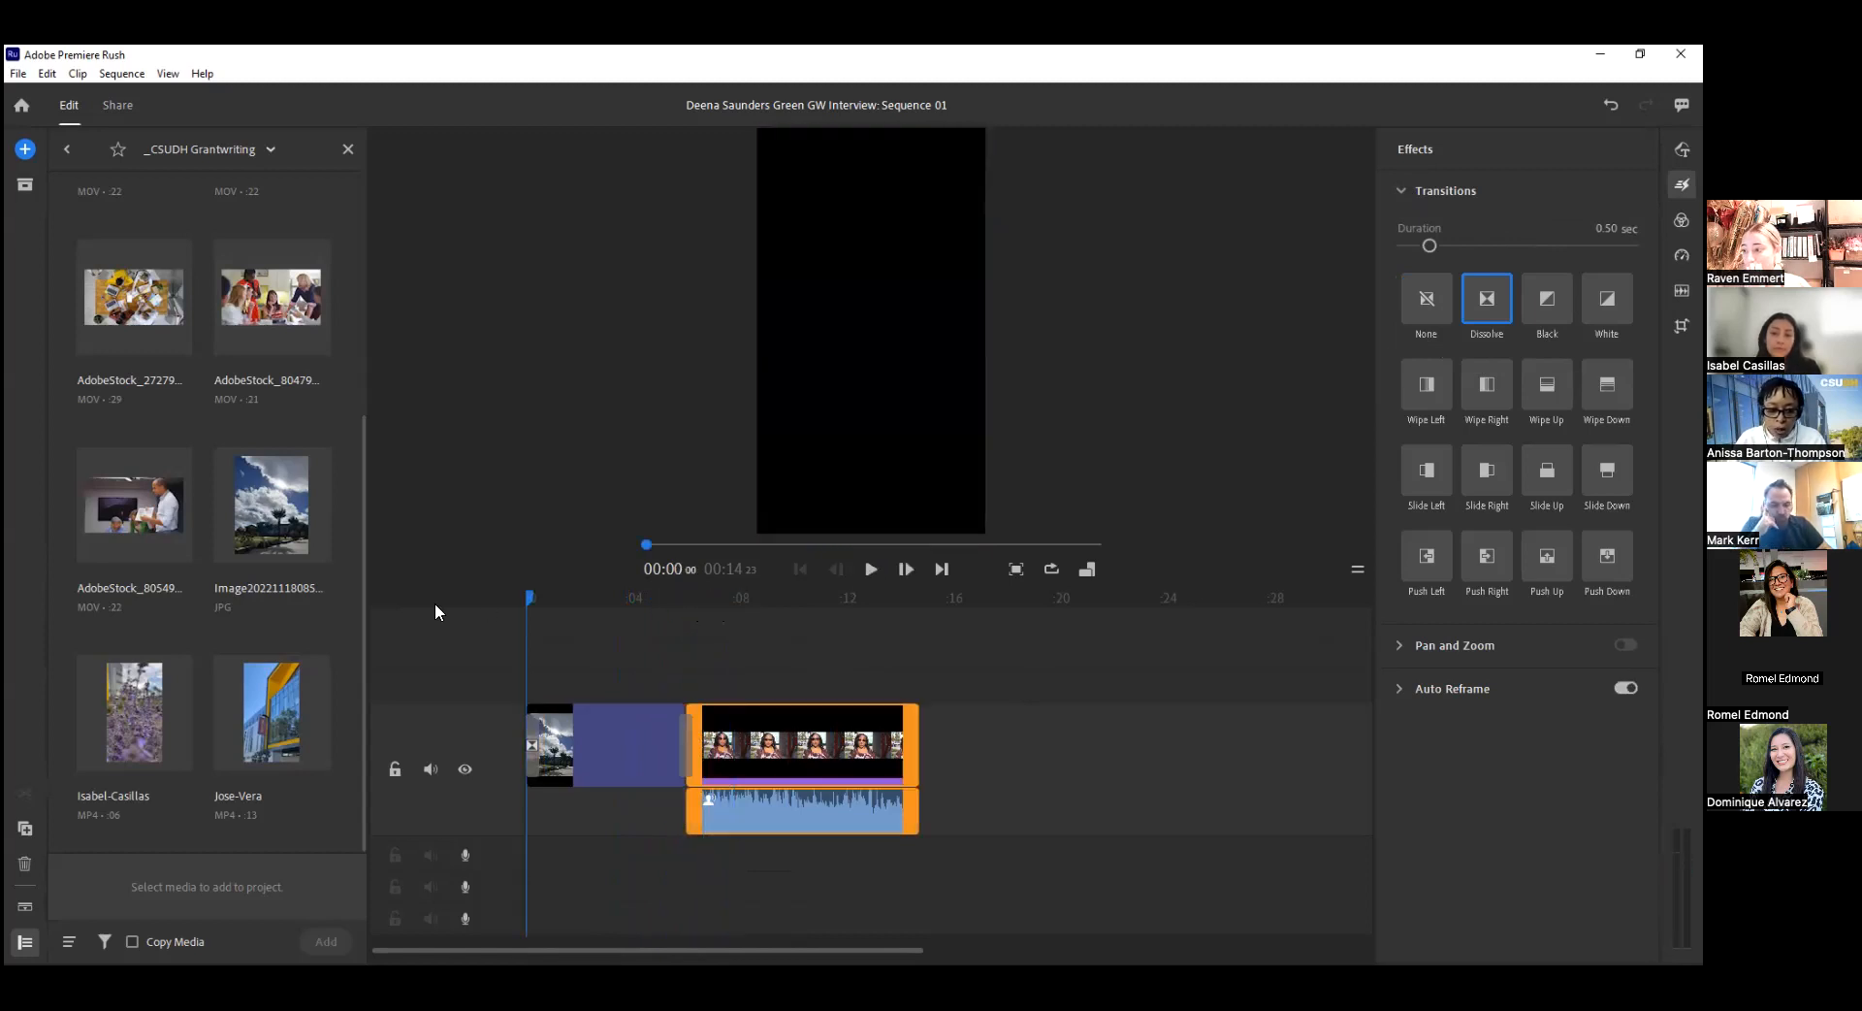
key(space)
key(space)
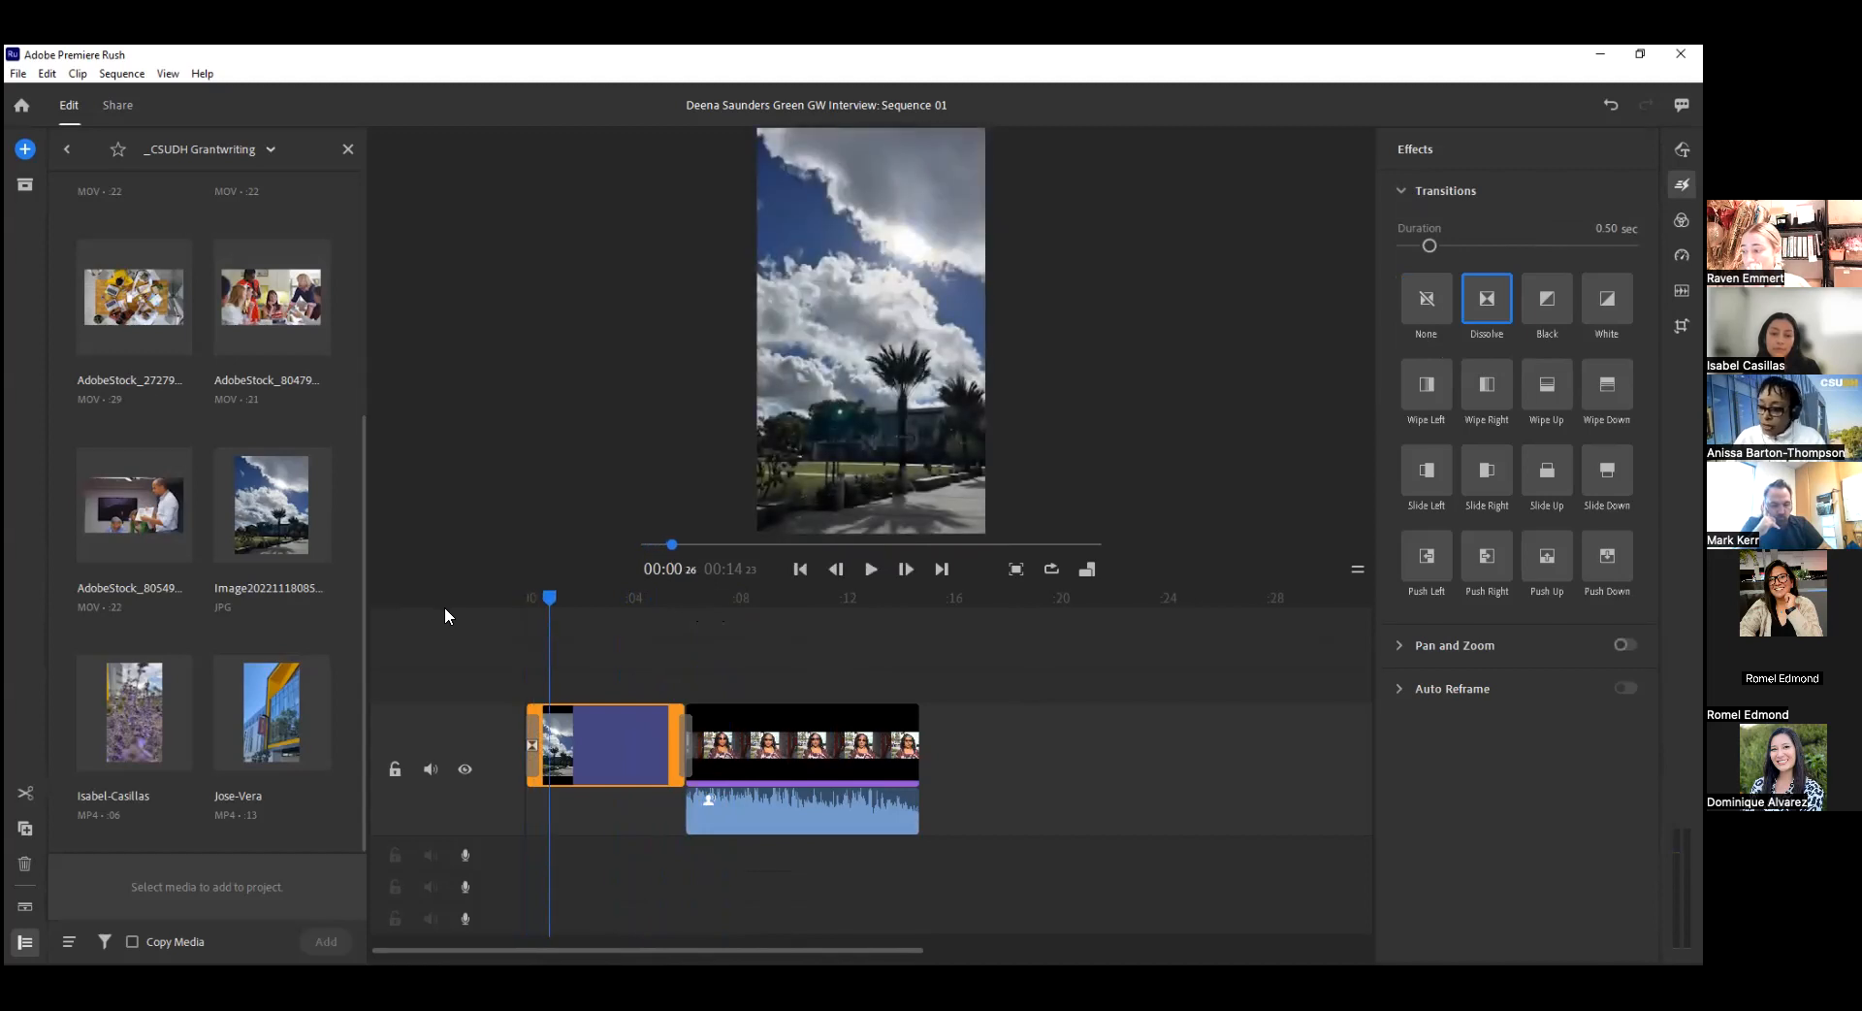
Lengthen the dissolve between the photo and the interview to about 2.10 seconds and remove the dissolve at the photo's start.
drag(530, 734, 536, 734)
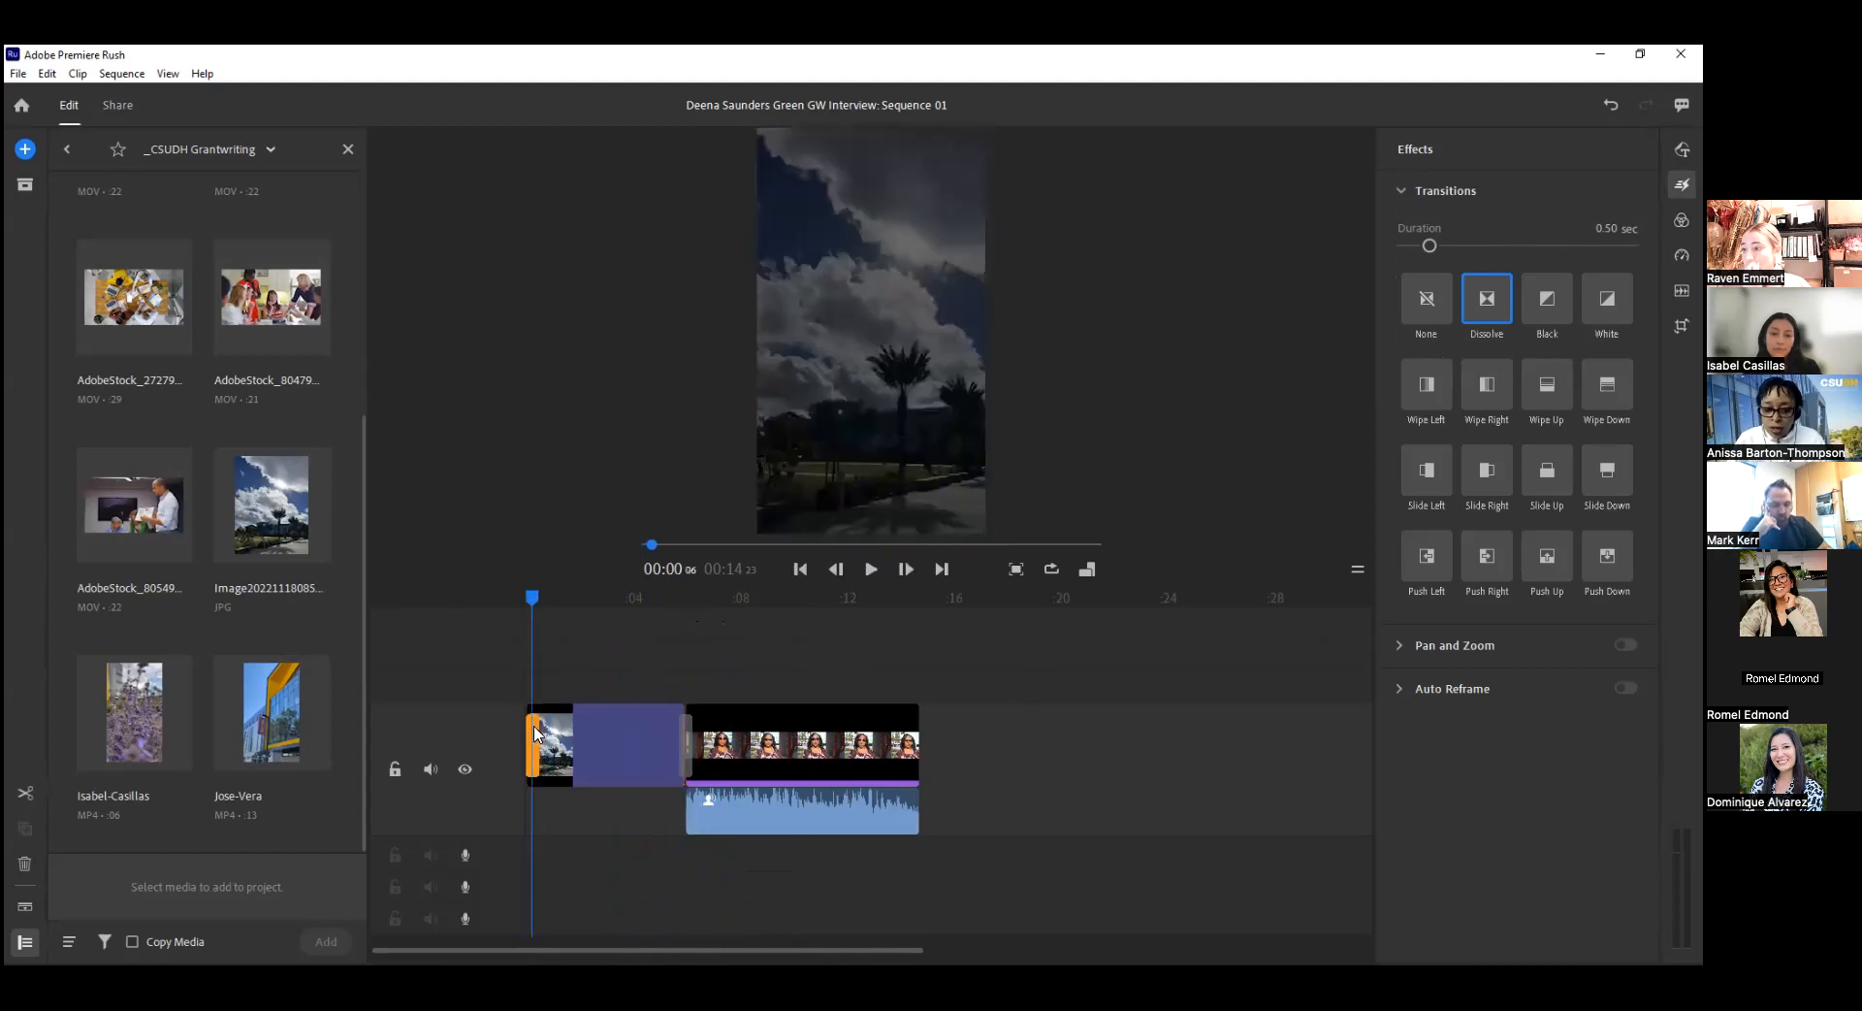
click(688, 729)
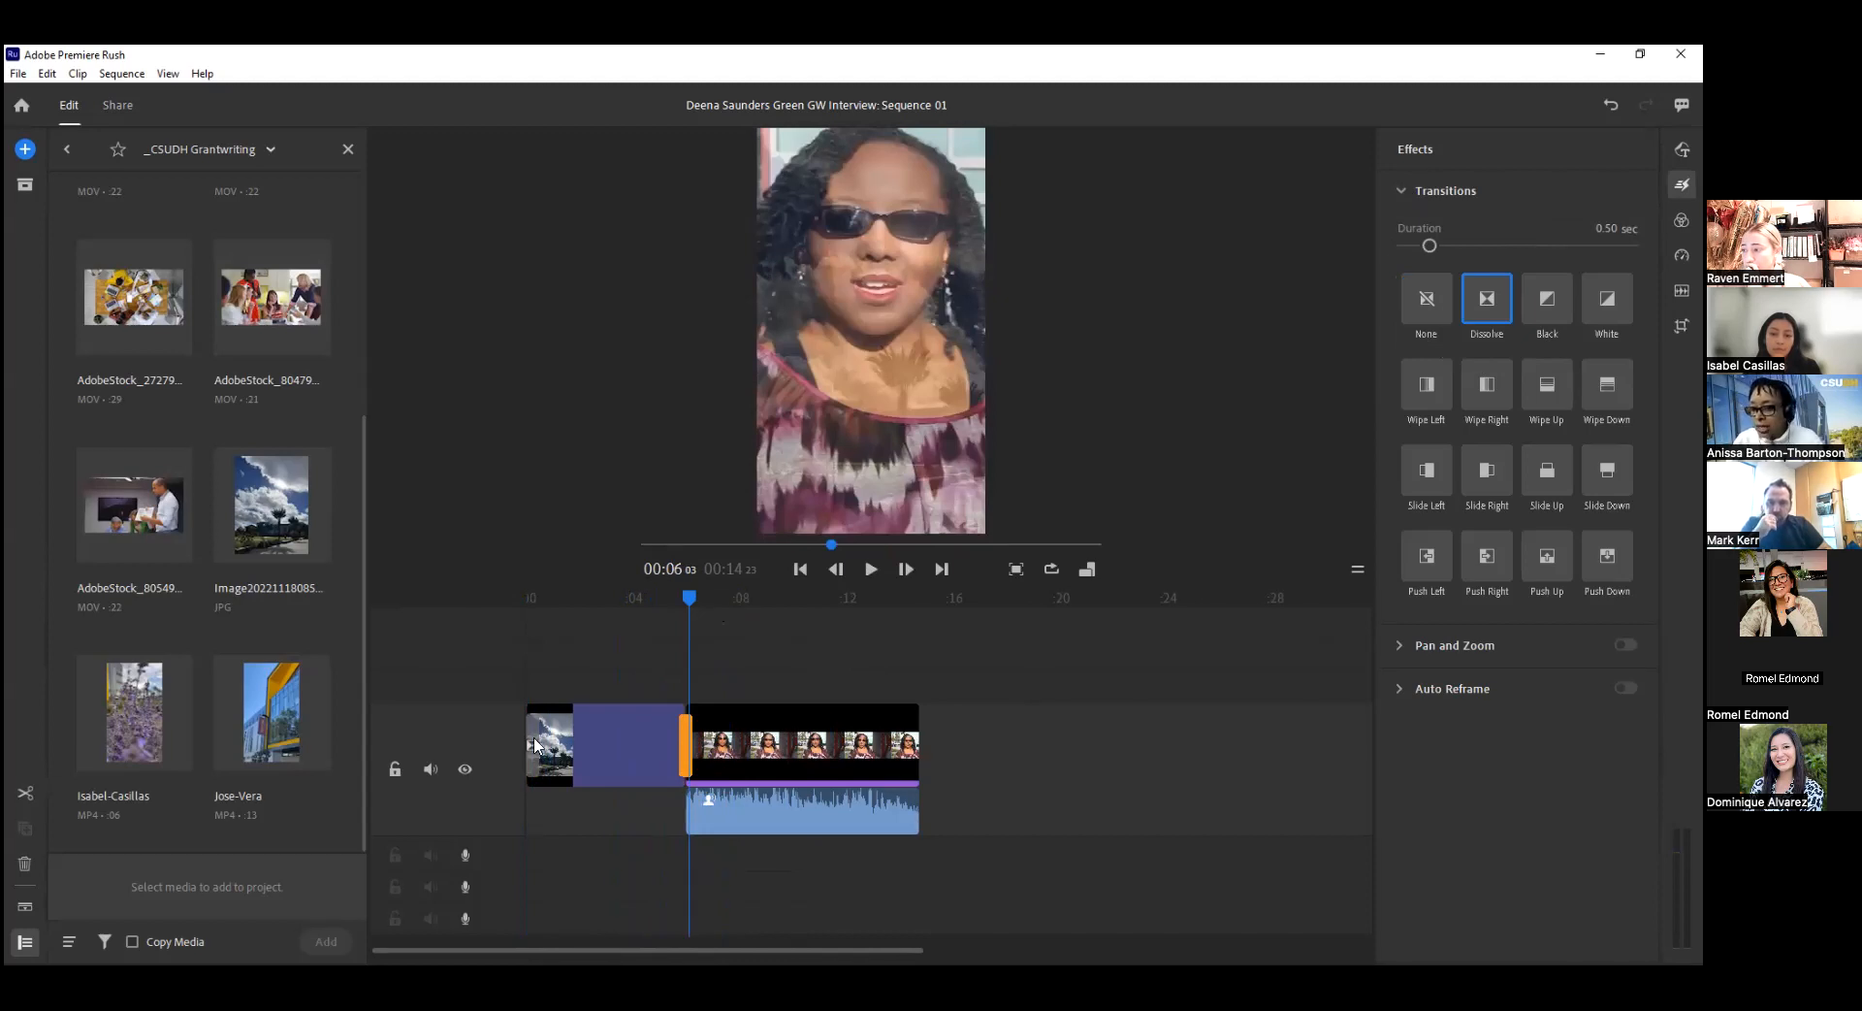
drag(1428, 246, 1457, 246)
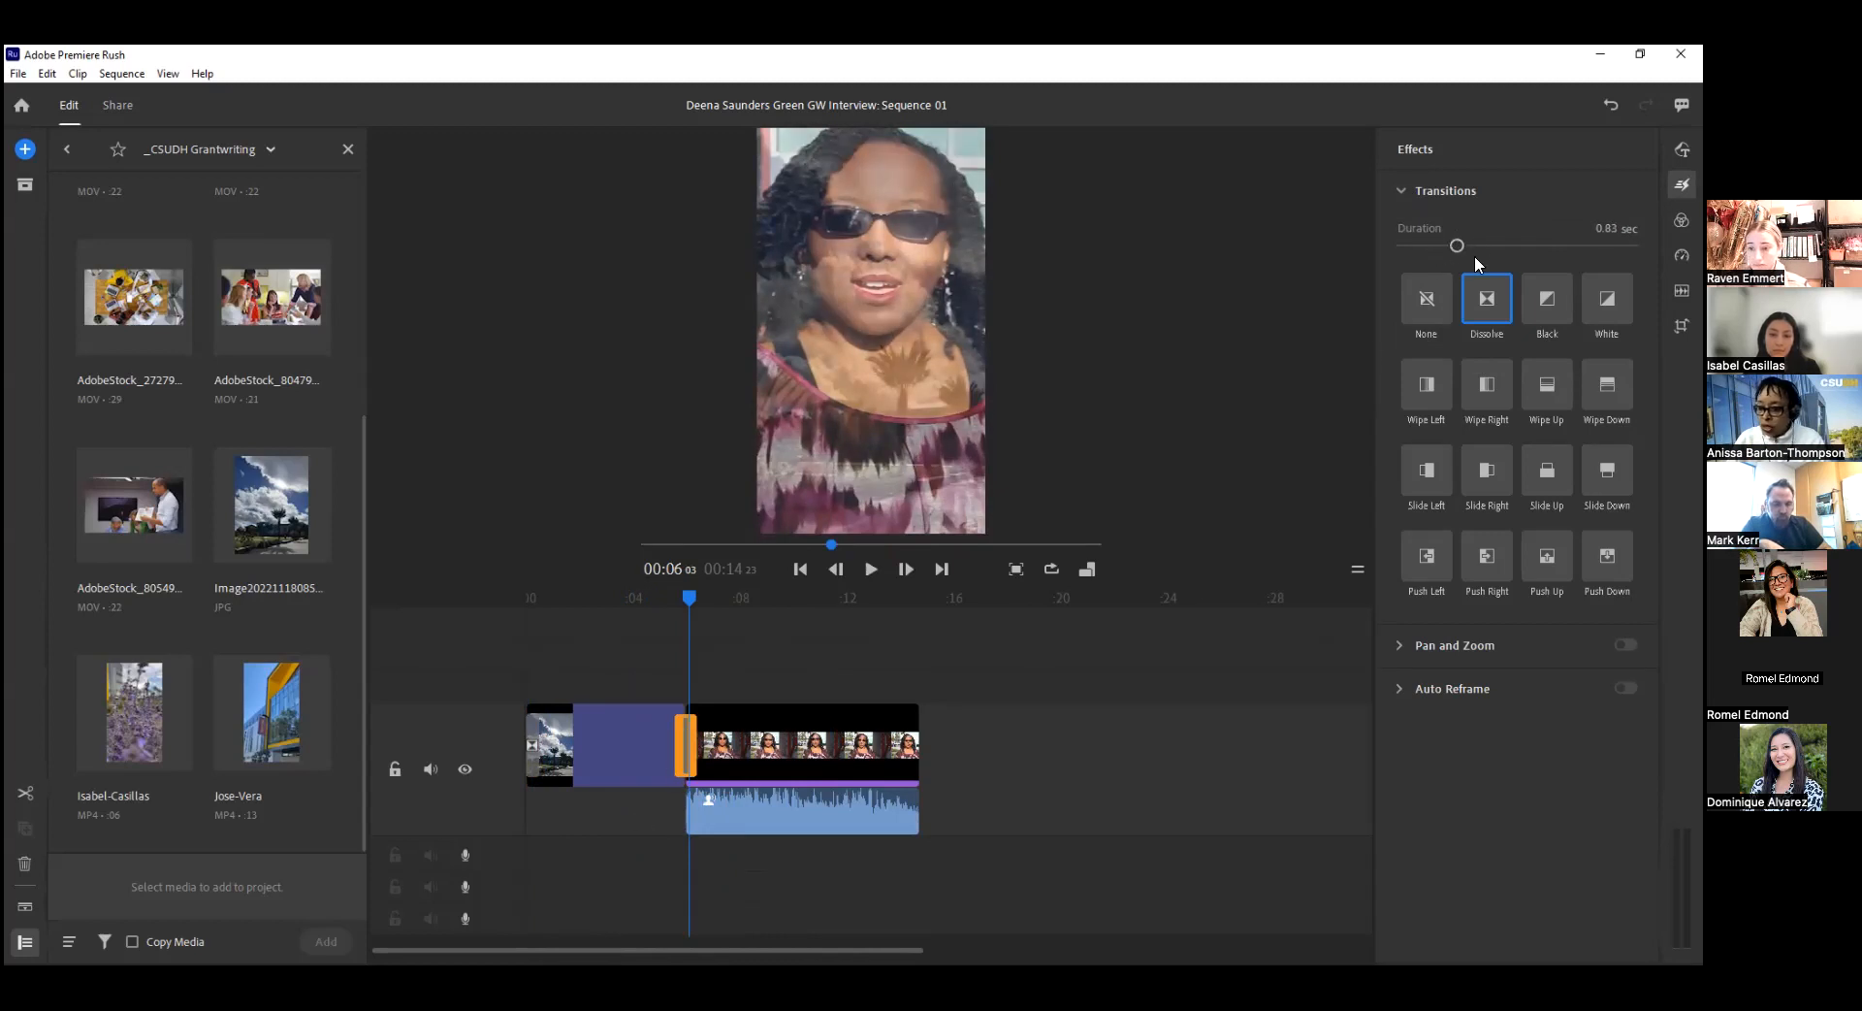
drag(681, 737, 658, 737)
drag(684, 616, 739, 607)
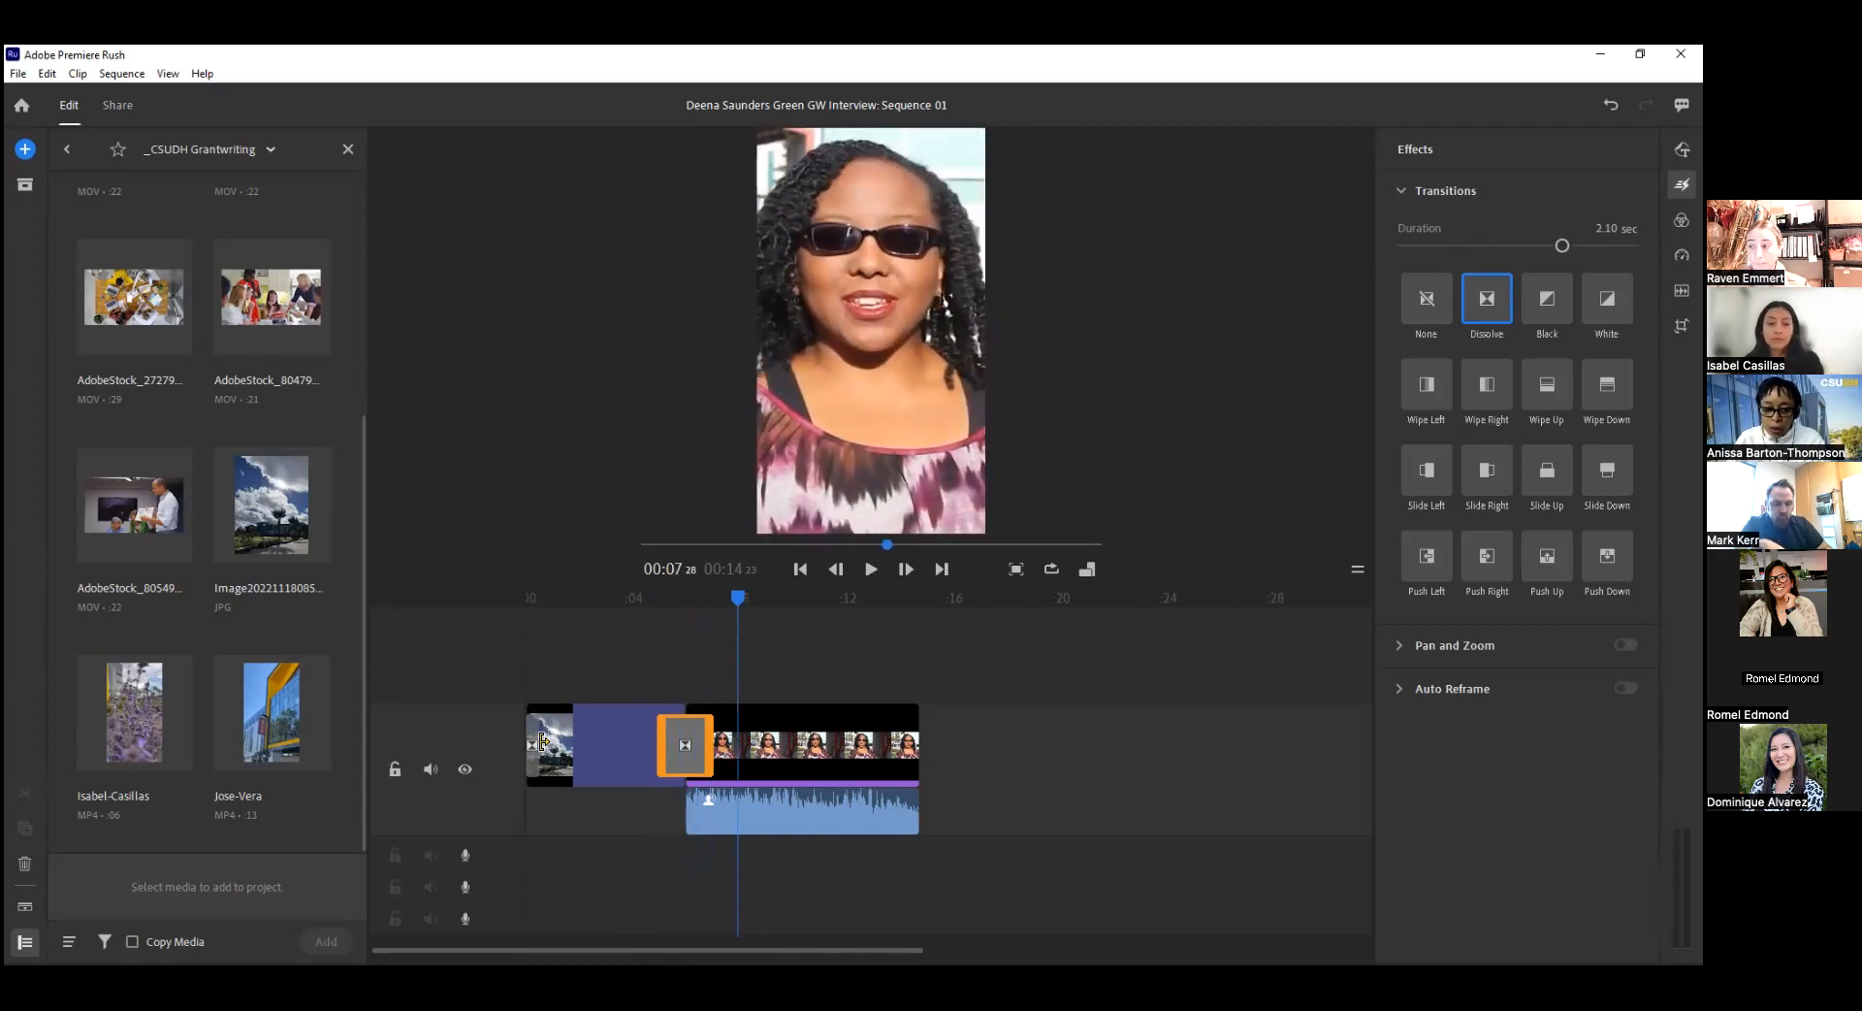
click(543, 742)
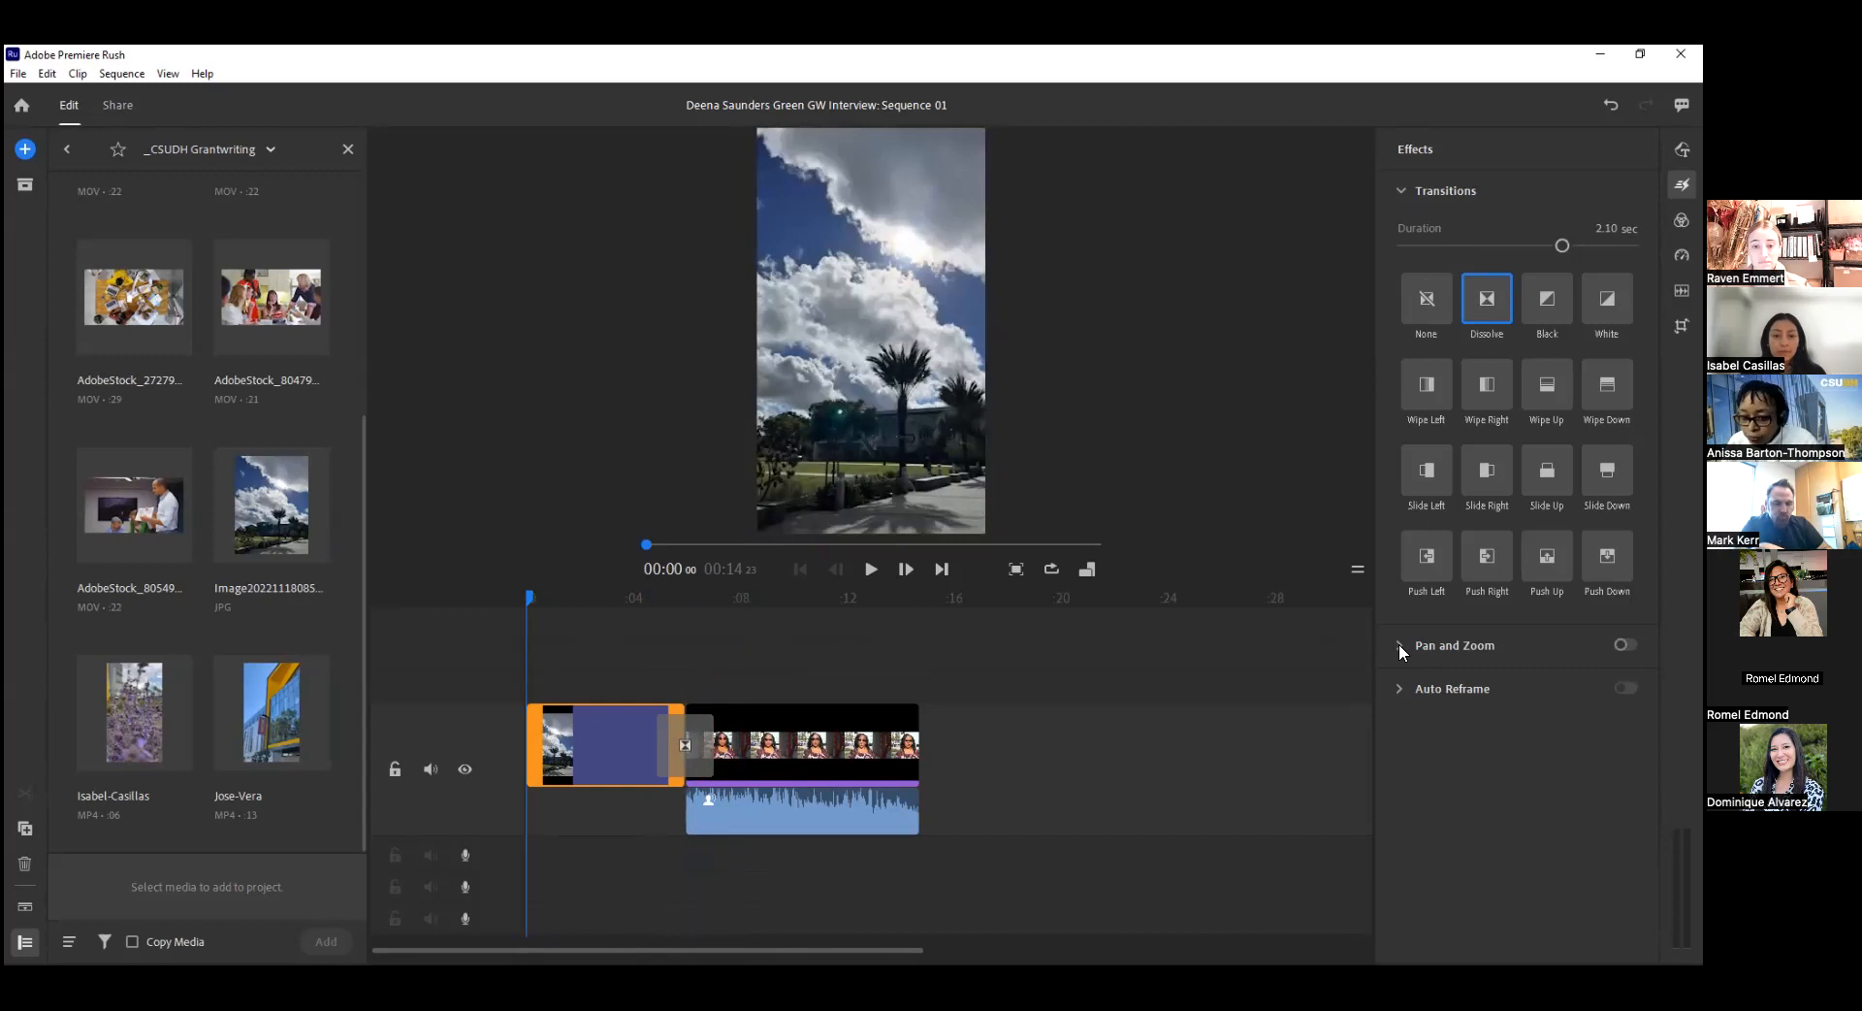
click(620, 741)
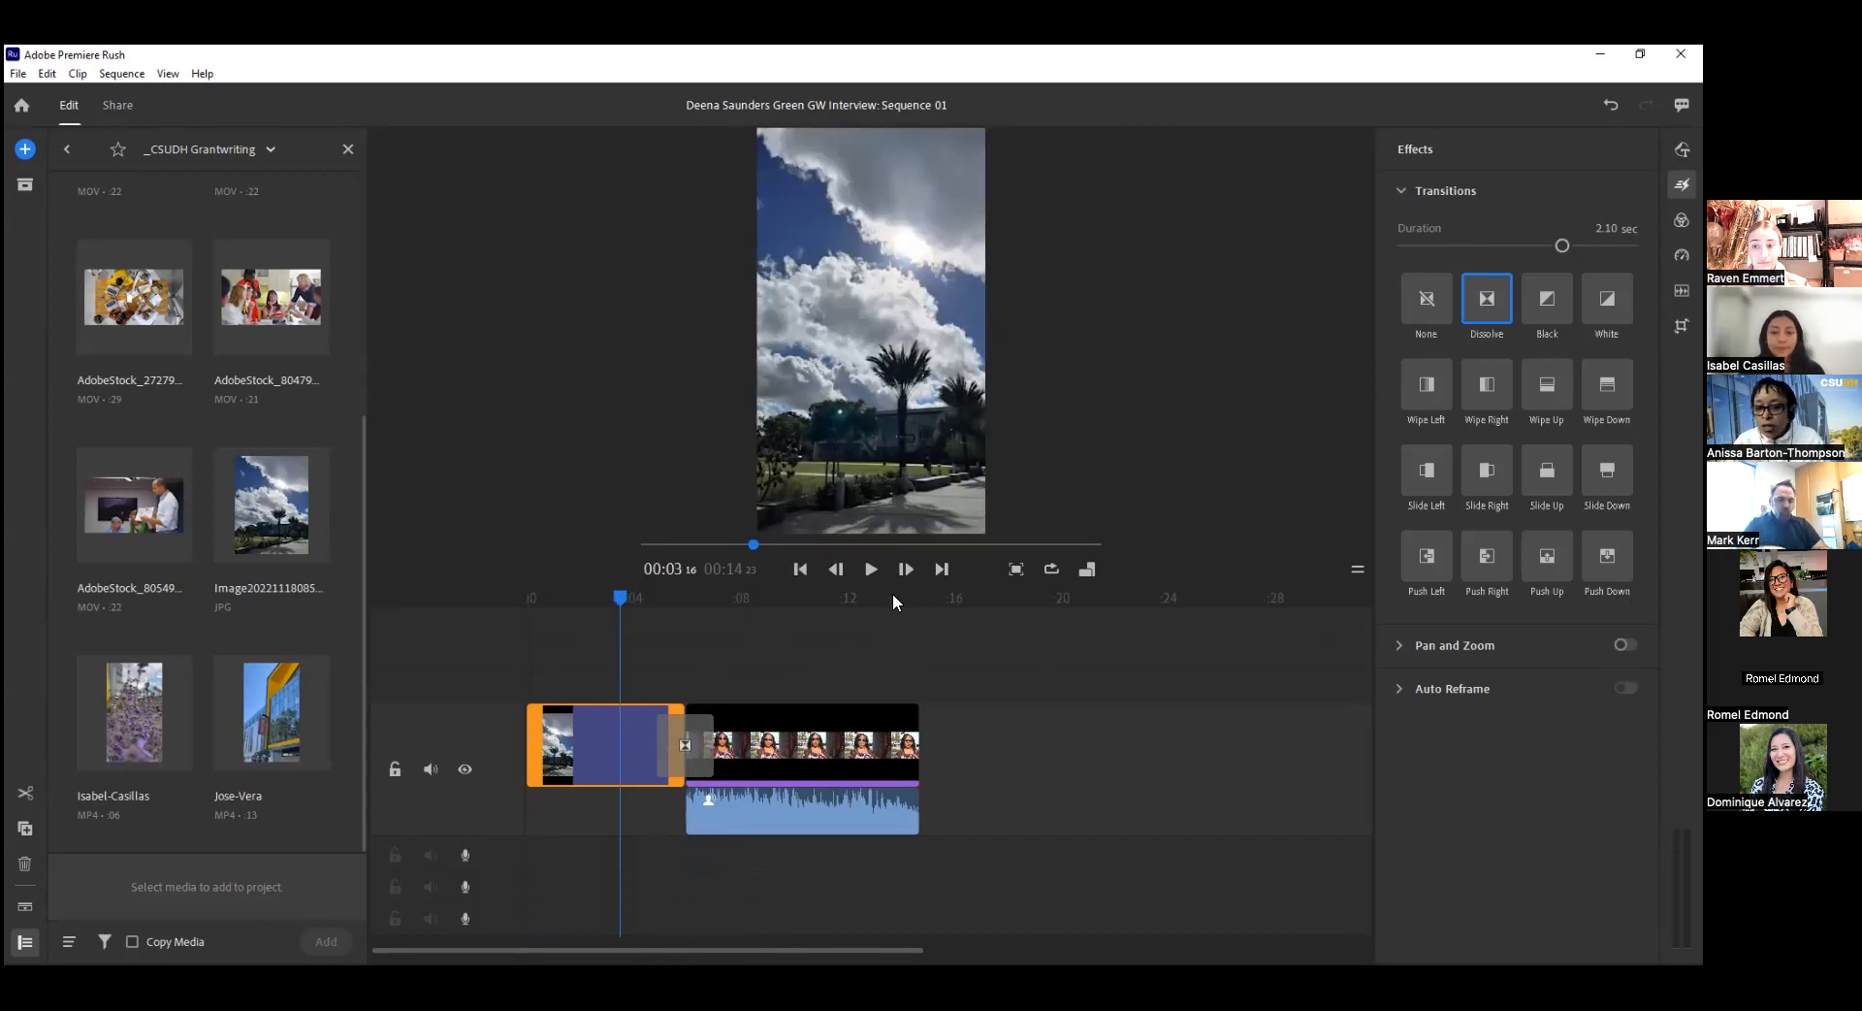
Compare the image bounds of the cloudy-sky photo and the interview clip in the preview.
click(845, 425)
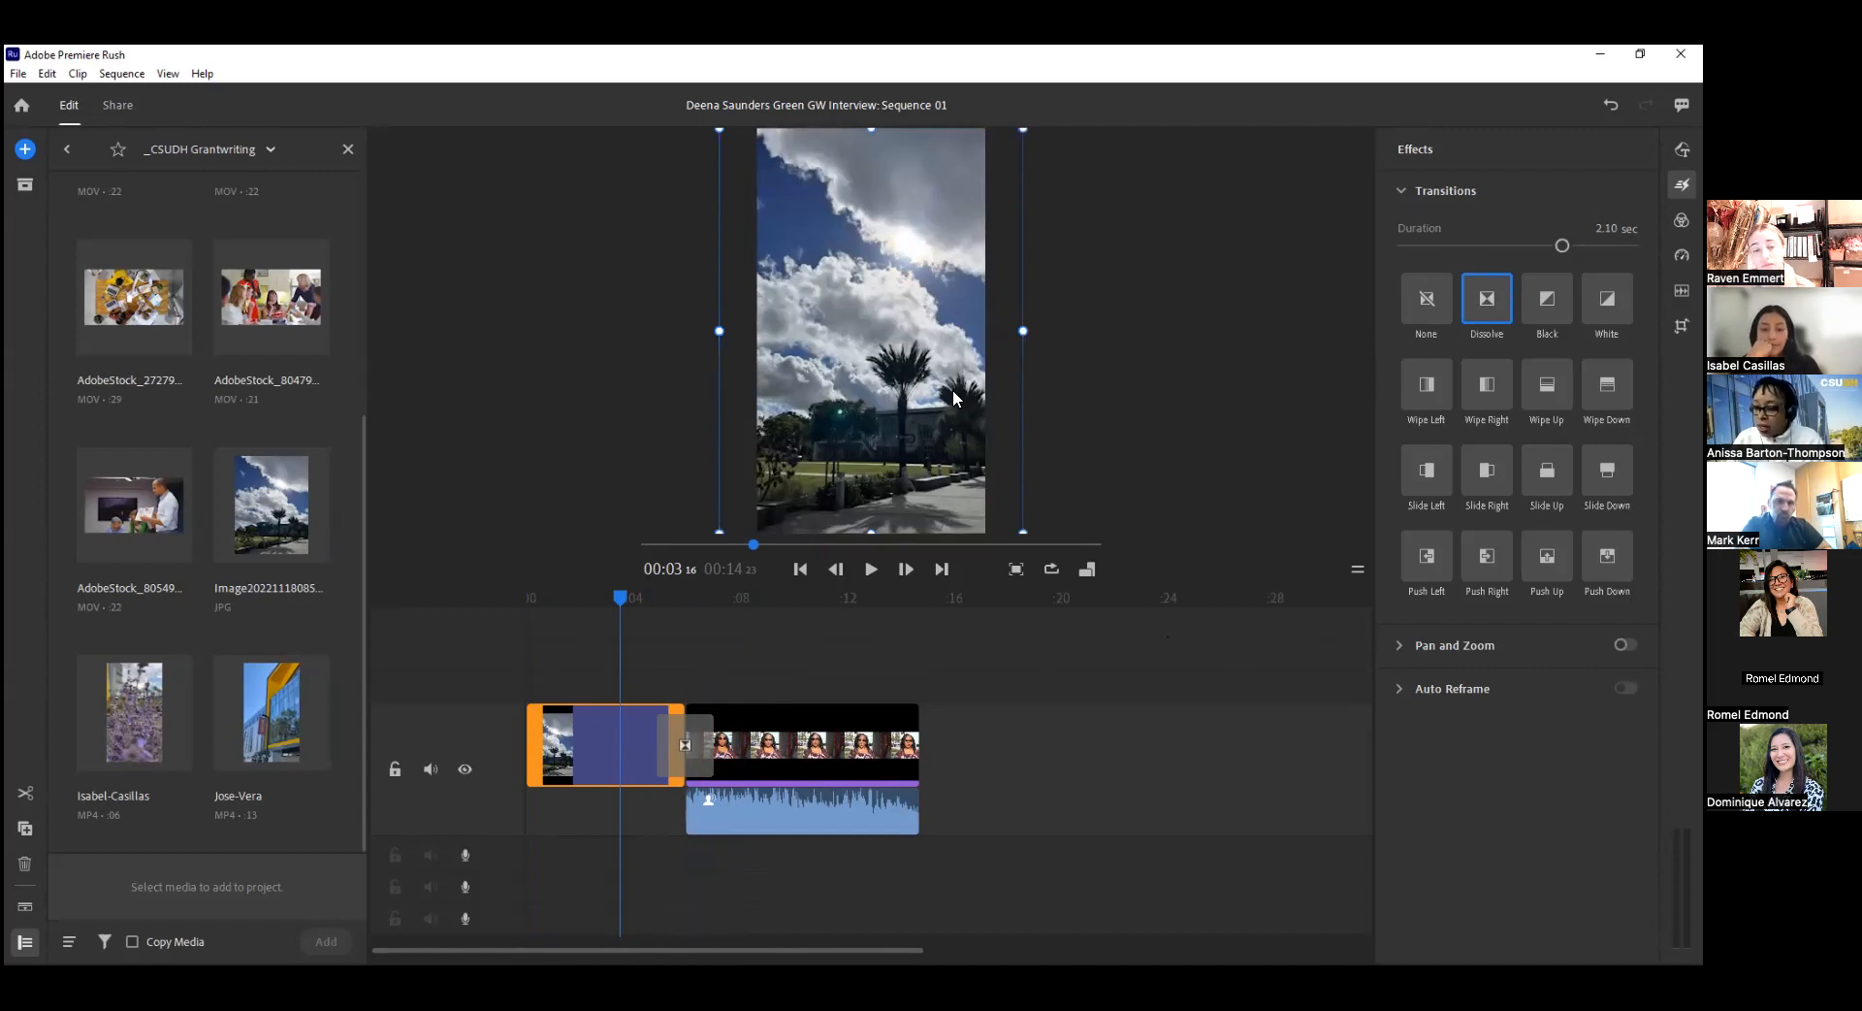
click(842, 737)
click(880, 425)
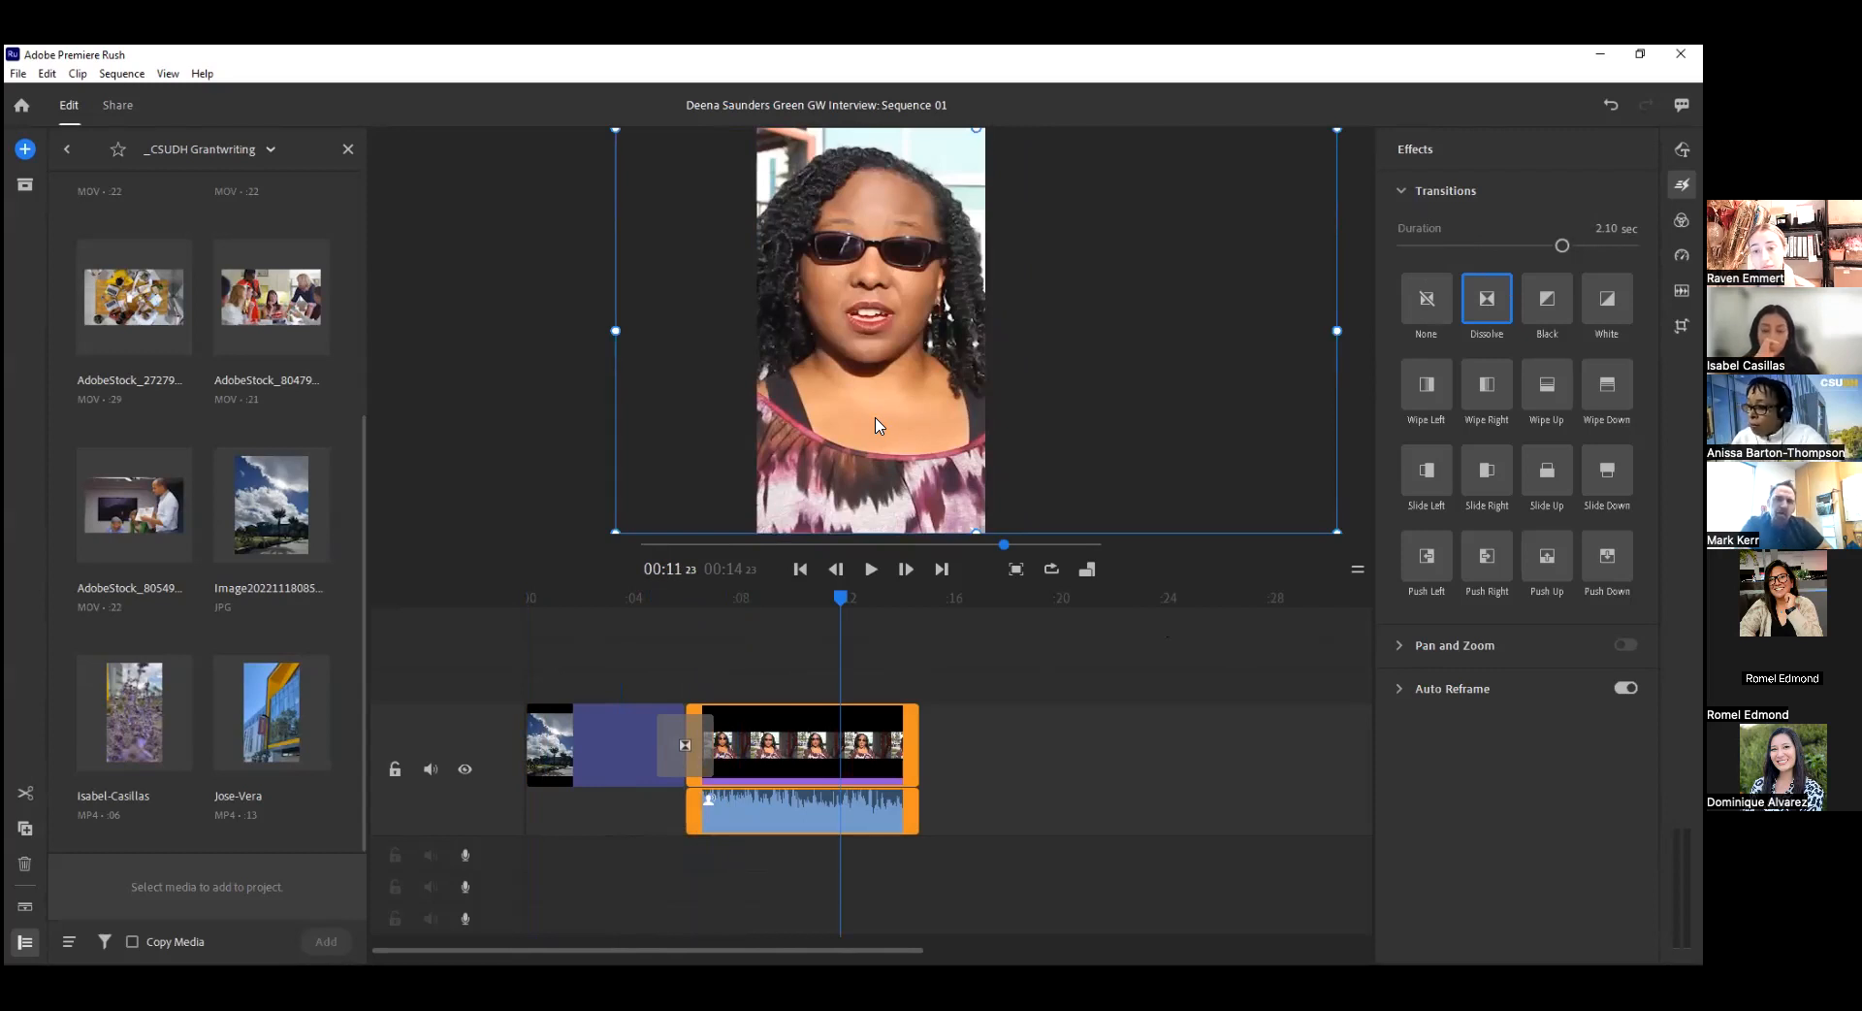
click(556, 742)
click(930, 329)
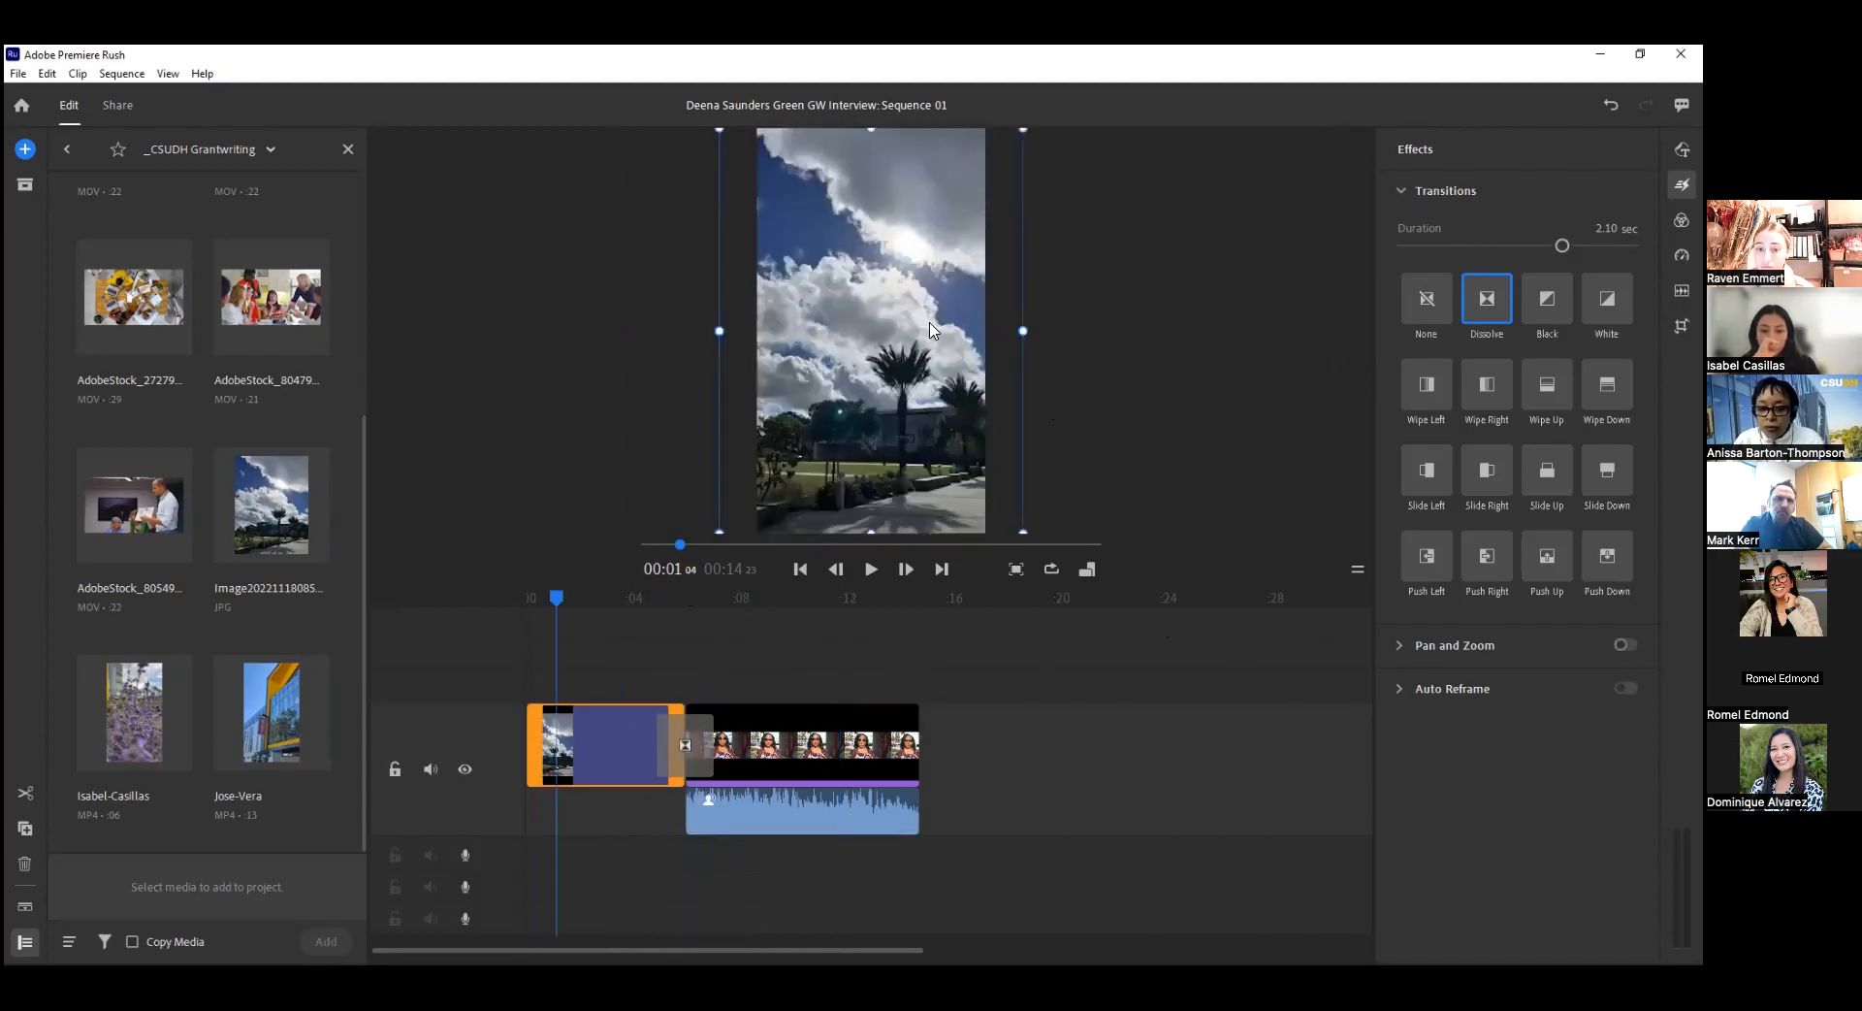
click(1028, 542)
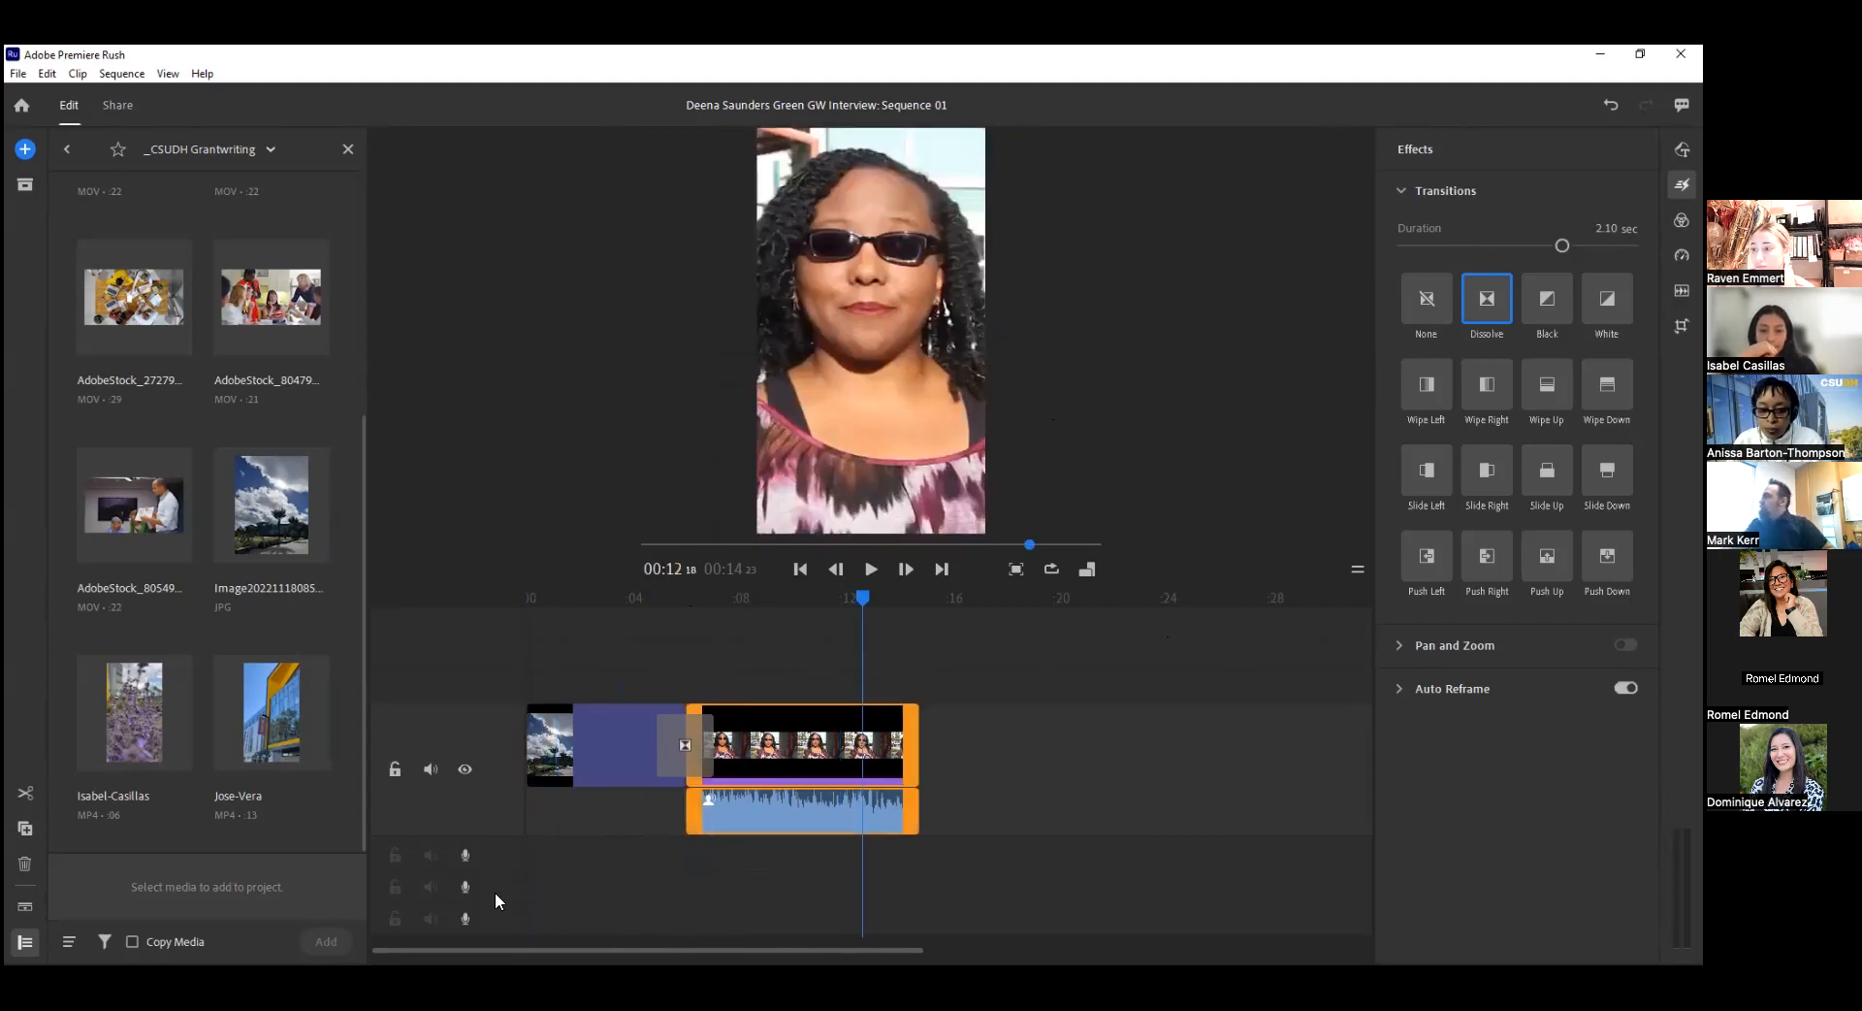
Enlarge the cloudy-sky photo beyond the vertical frame and shift it upward so the palm trees sit higher.
click(604, 733)
click(908, 348)
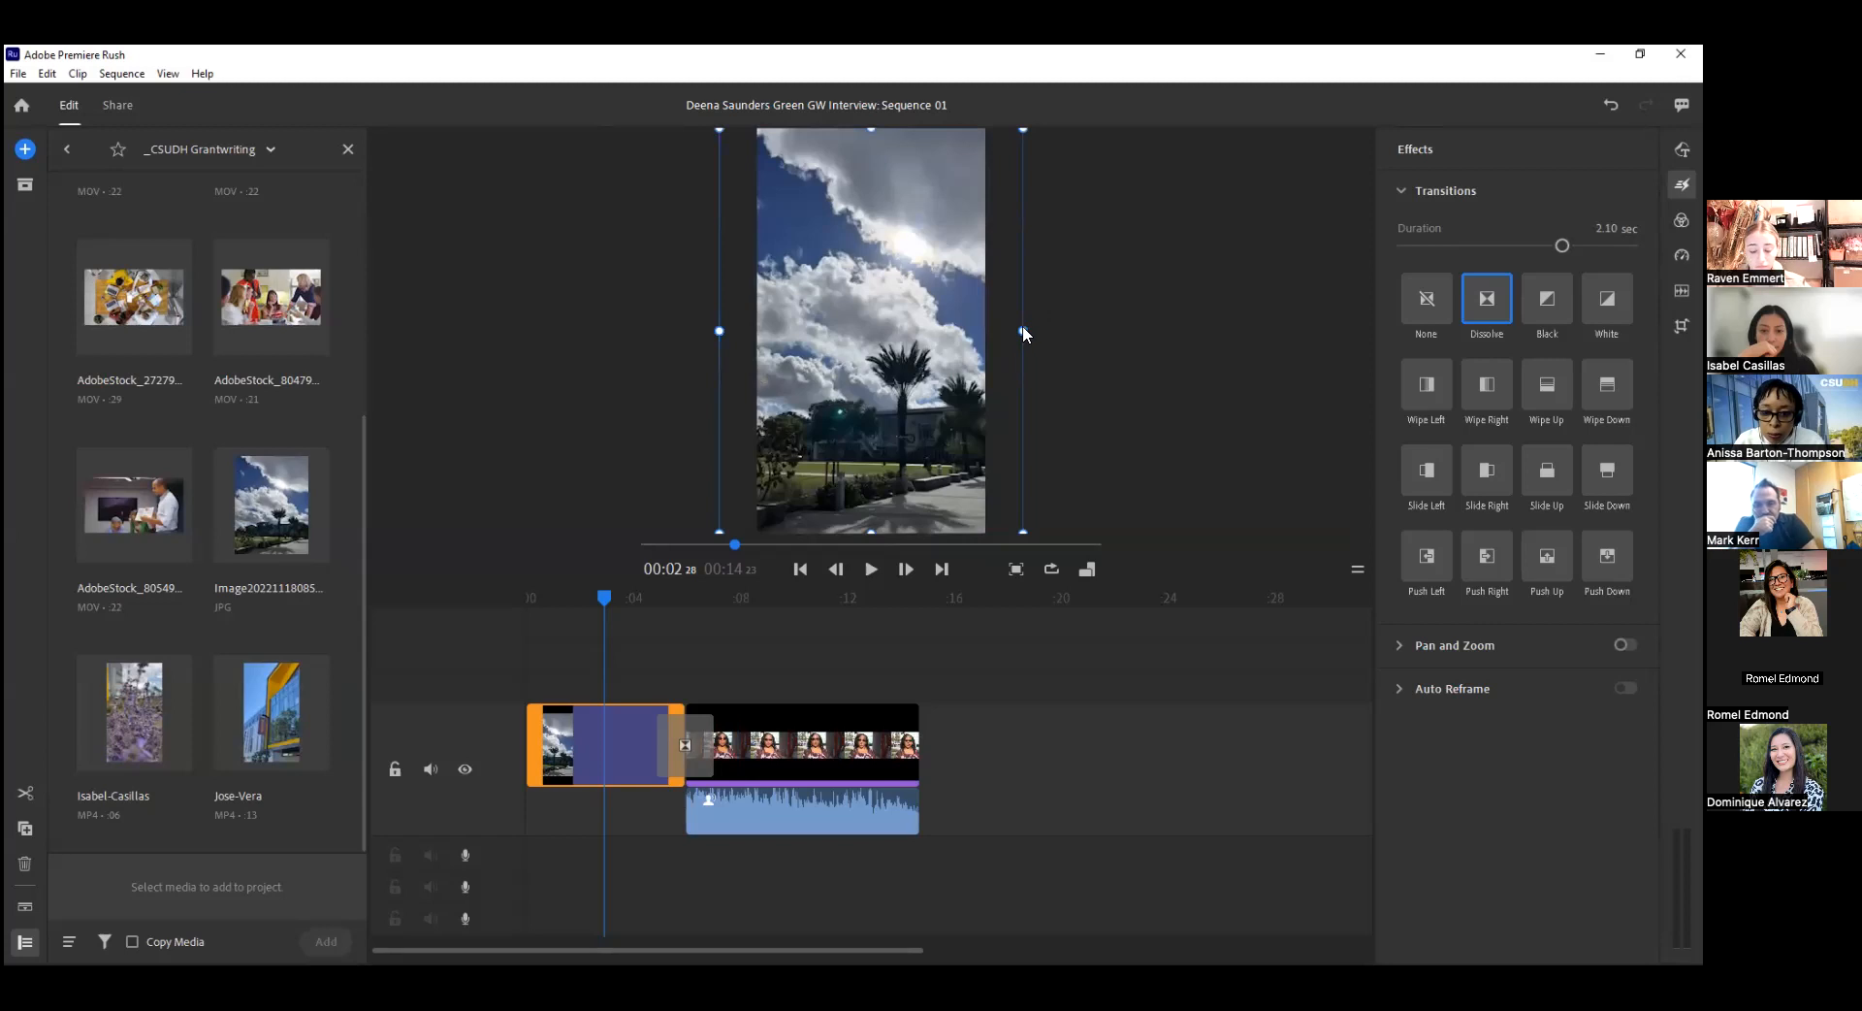
drag(1023, 330, 1122, 330)
drag(840, 409, 833, 296)
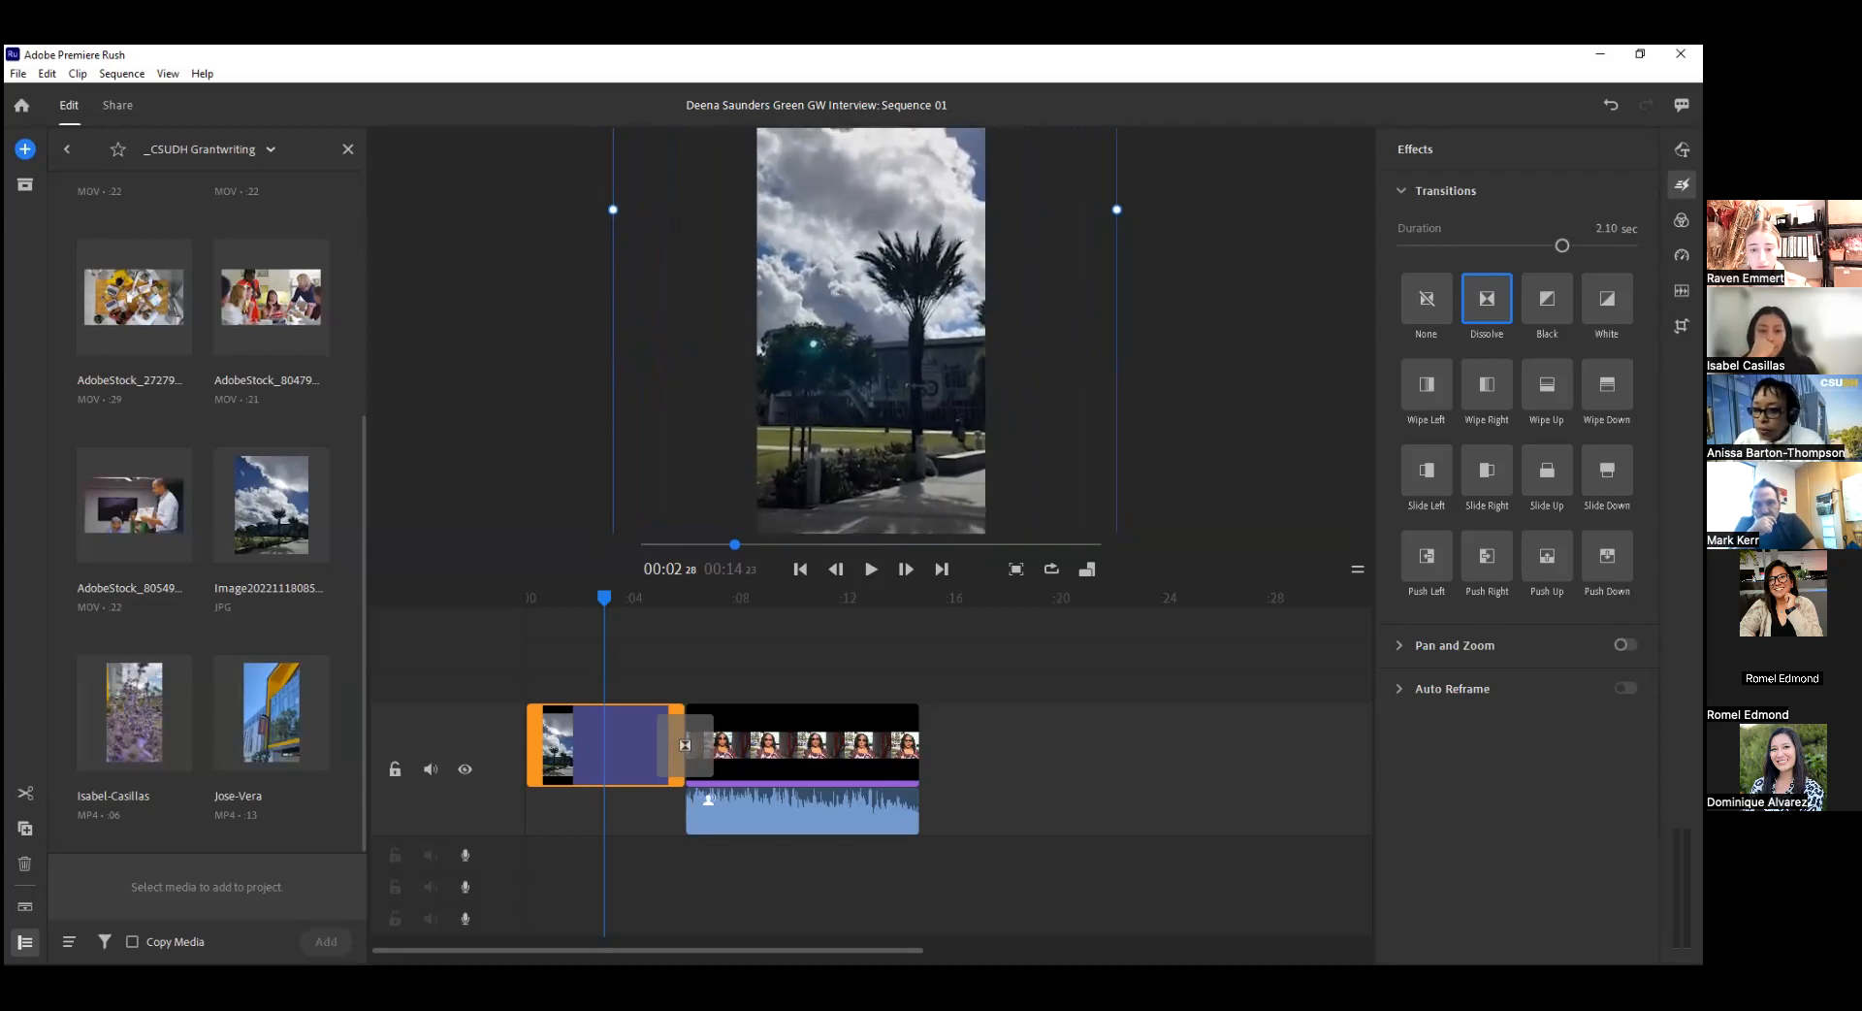
Turn on the Pan and Zoom effect for the cloudy-sky photo and show its Start and End frames.
click(1396, 652)
click(1399, 236)
click(1624, 235)
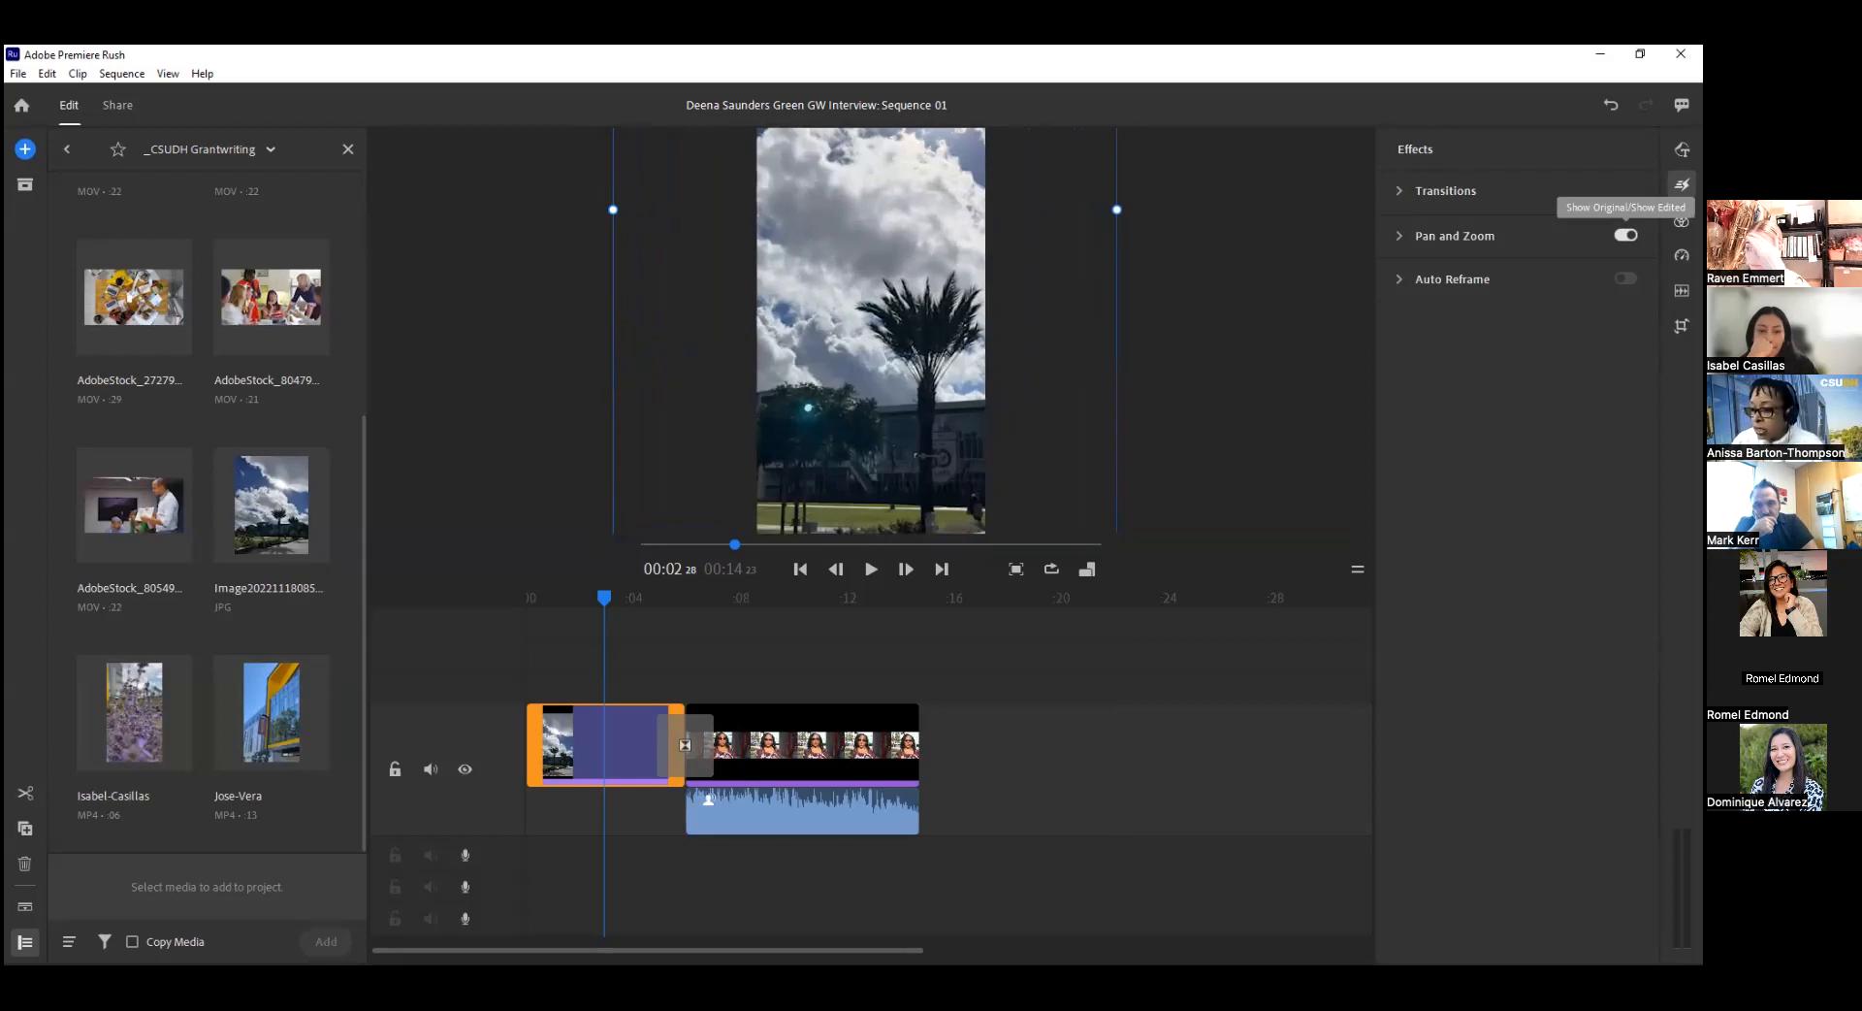
click(1394, 233)
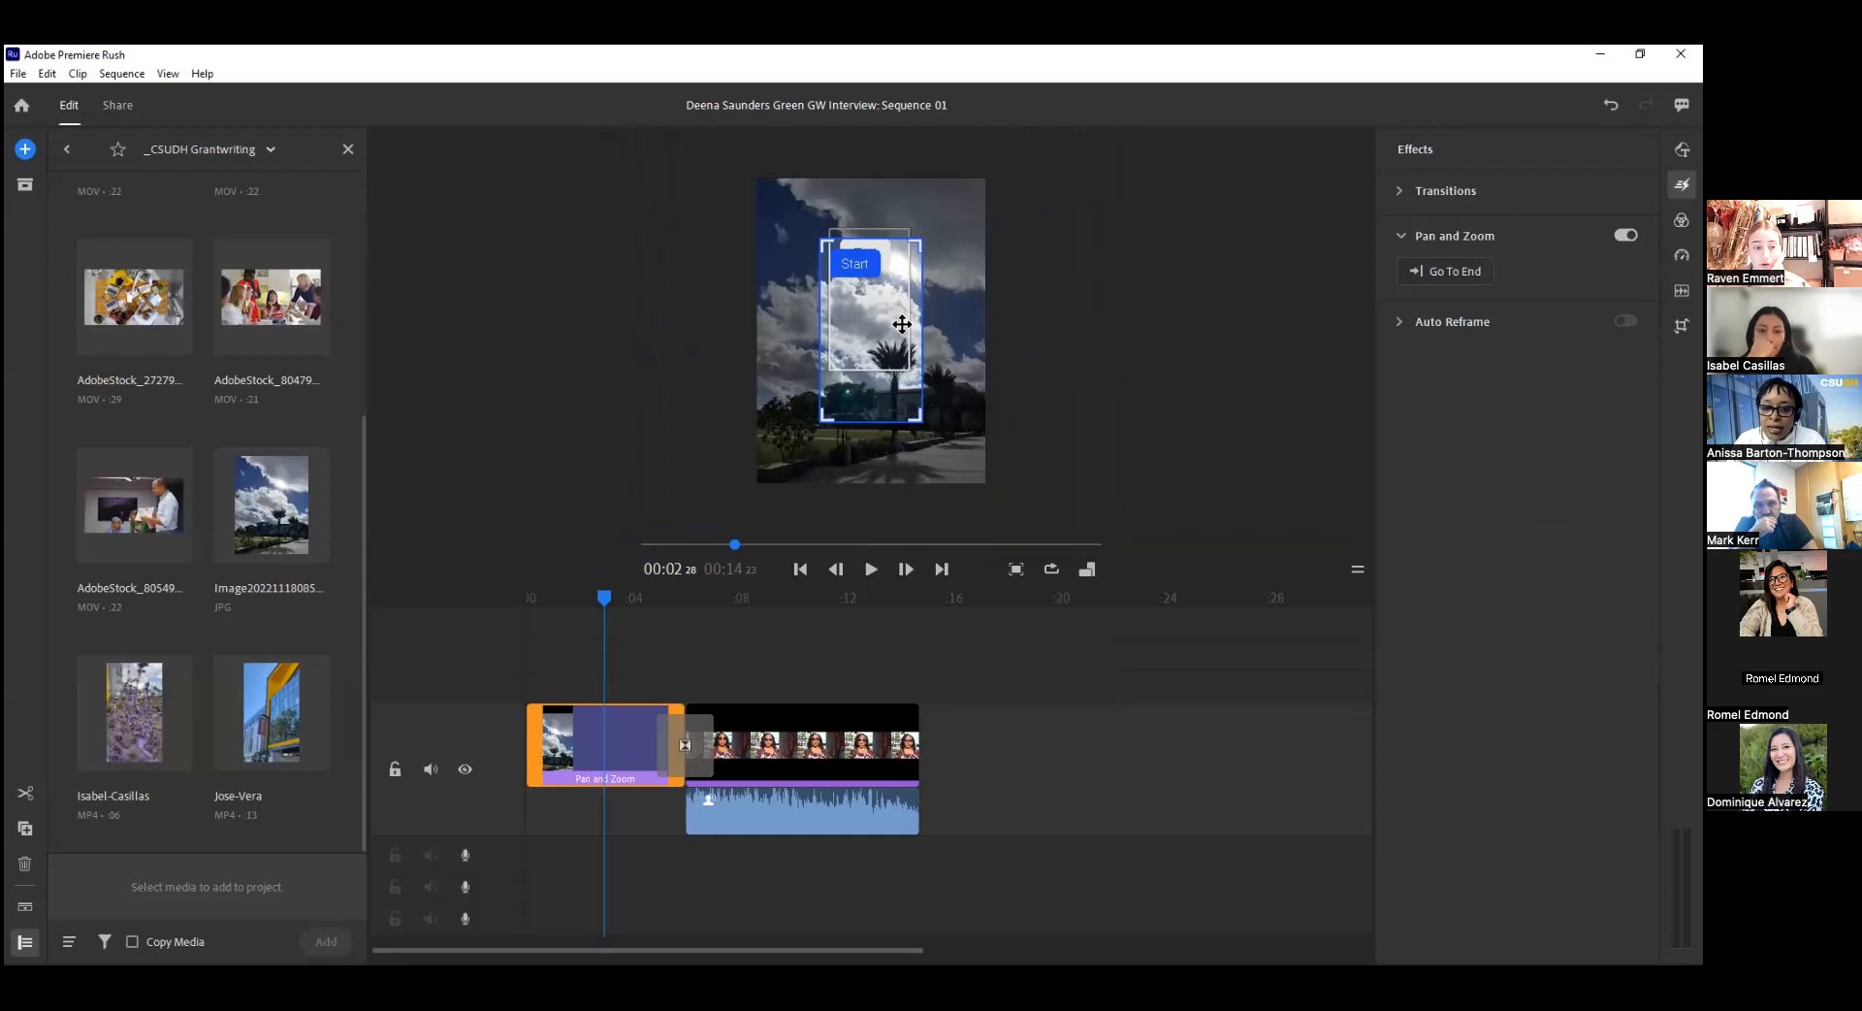
Place the Start frame over the photo's lower-left area and enlarge the End frame over its lower-right area.
drag(878, 312, 850, 344)
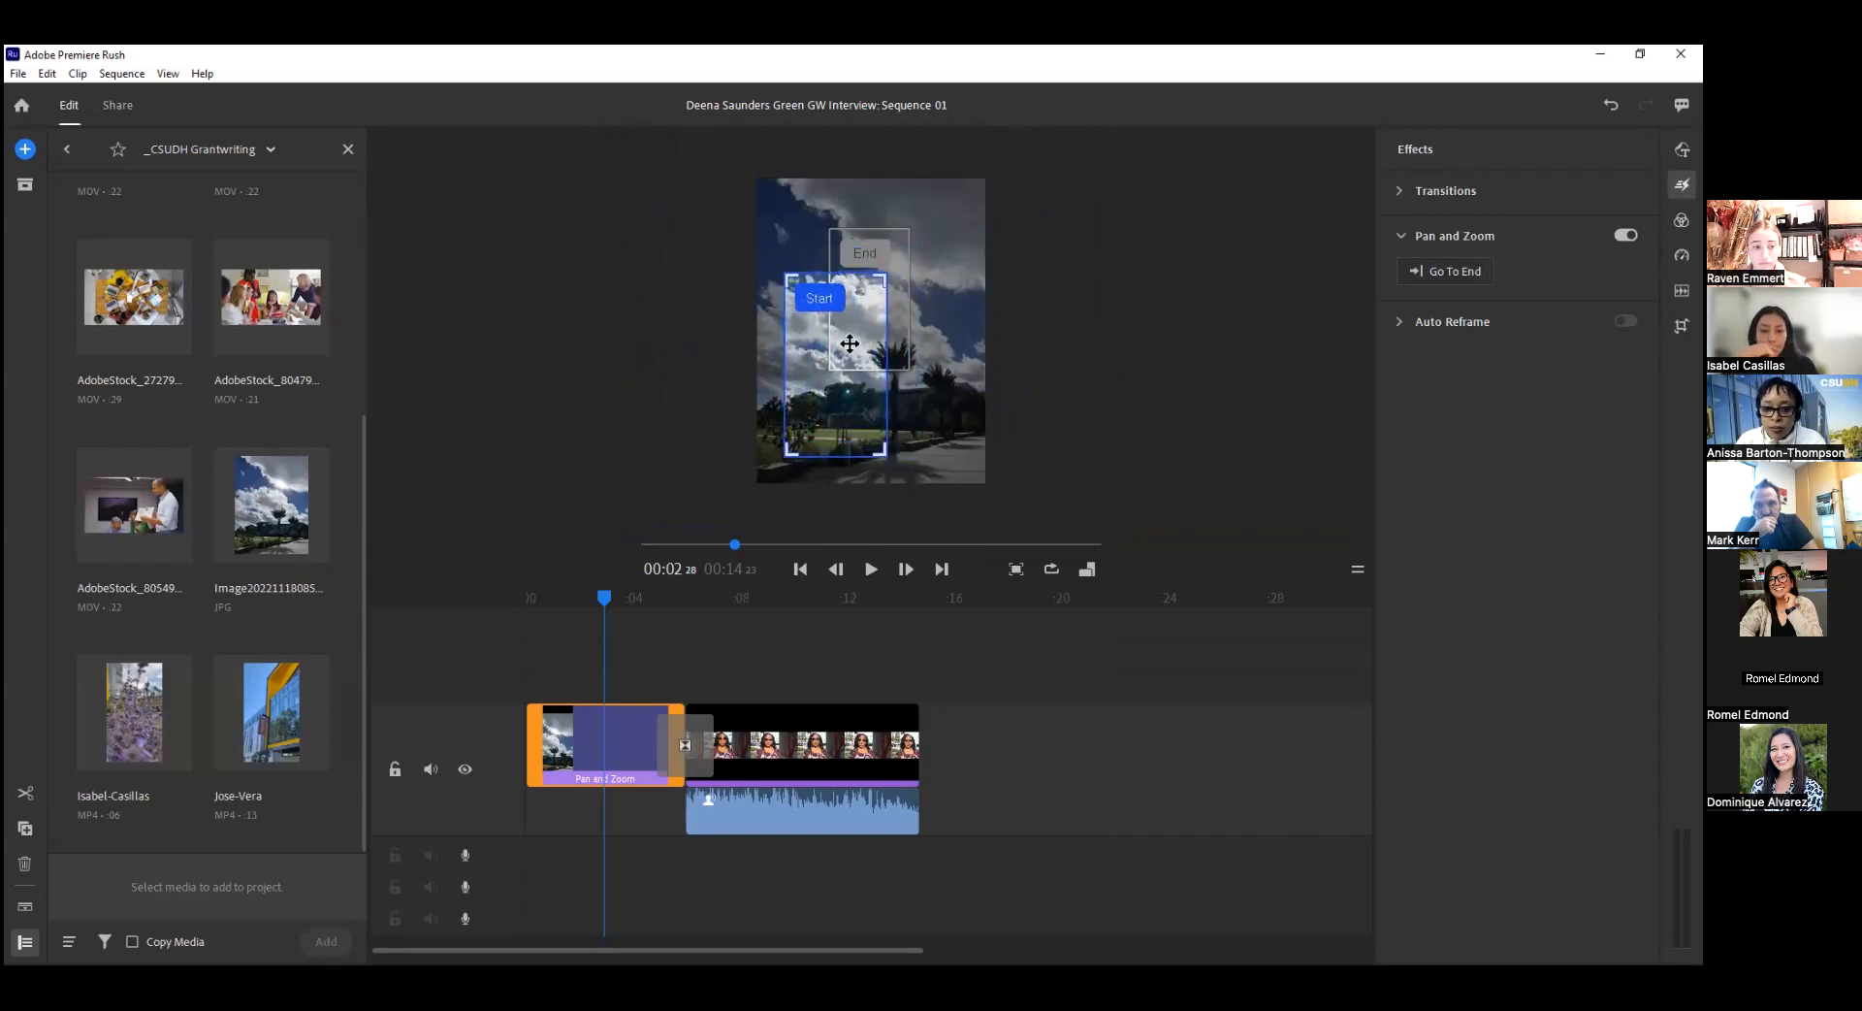
drag(860, 245, 993, 253)
drag(882, 272, 851, 216)
drag(916, 307, 878, 284)
click(821, 341)
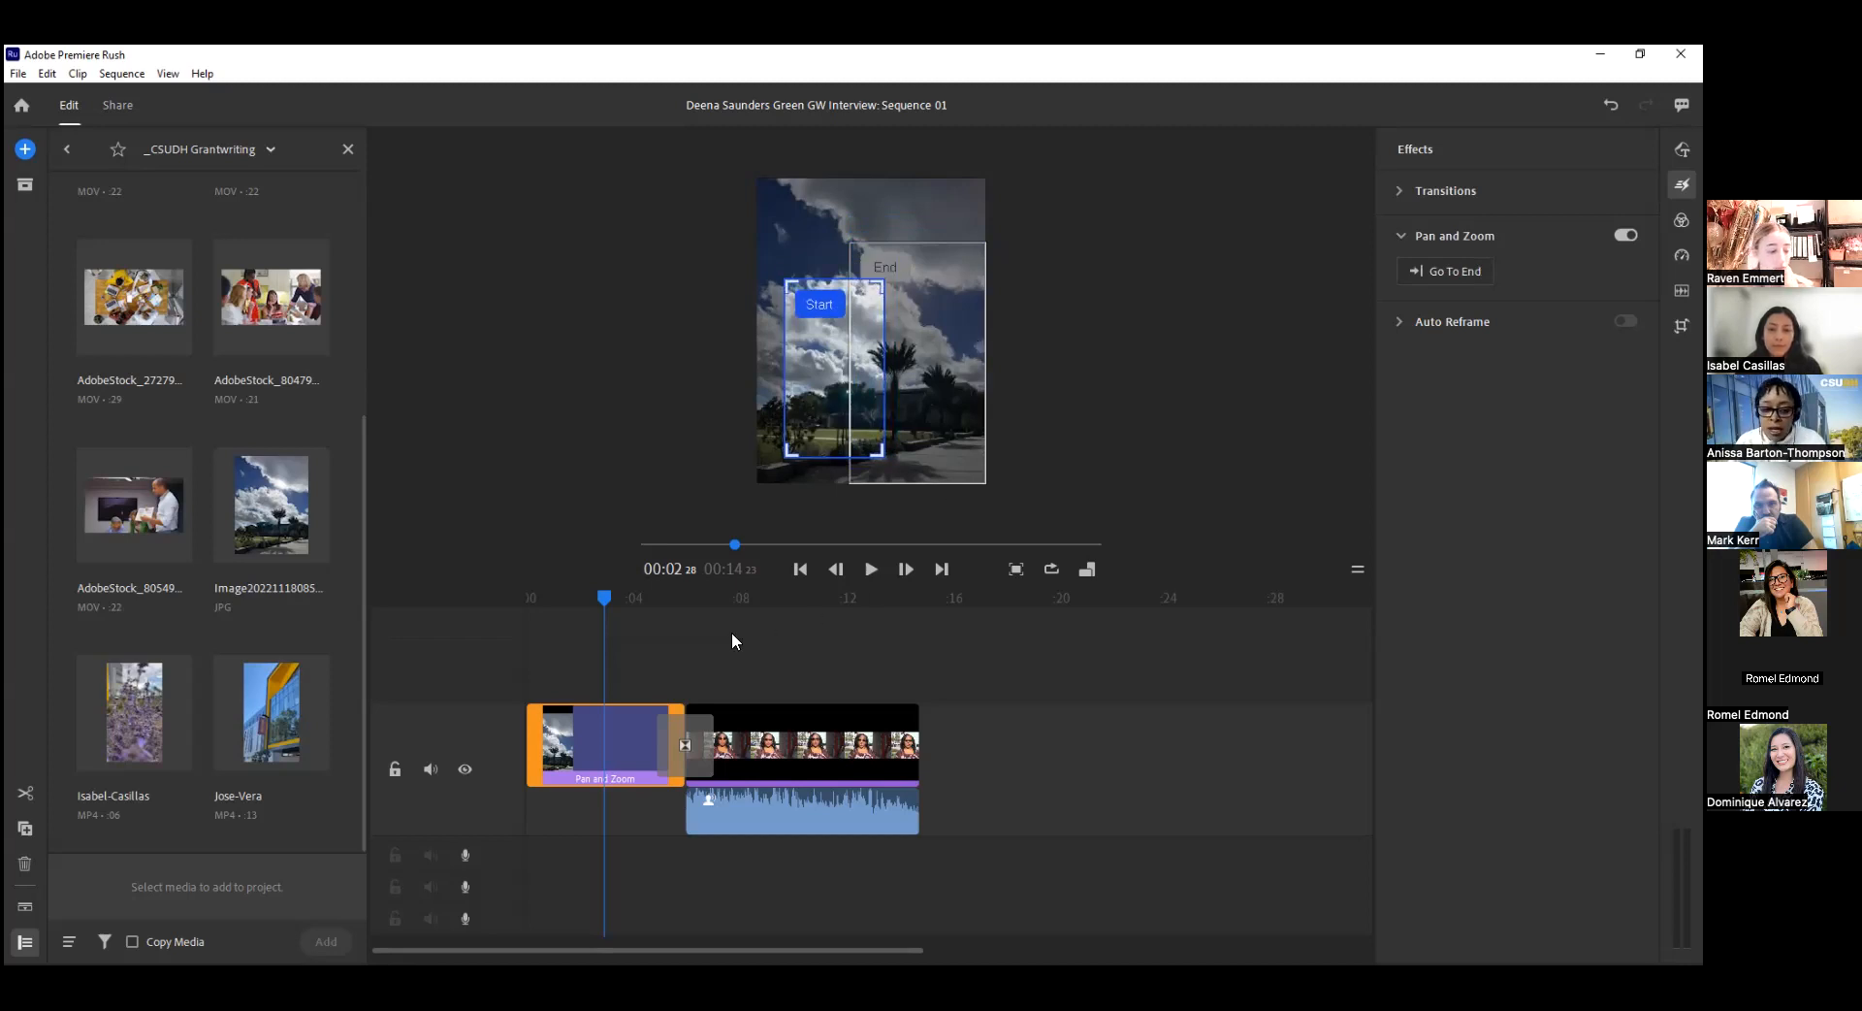
Move both the Start and End frames of the pan and zoom slightly higher on the photo.
drag(604, 600, 536, 615)
mouse_move(900, 292)
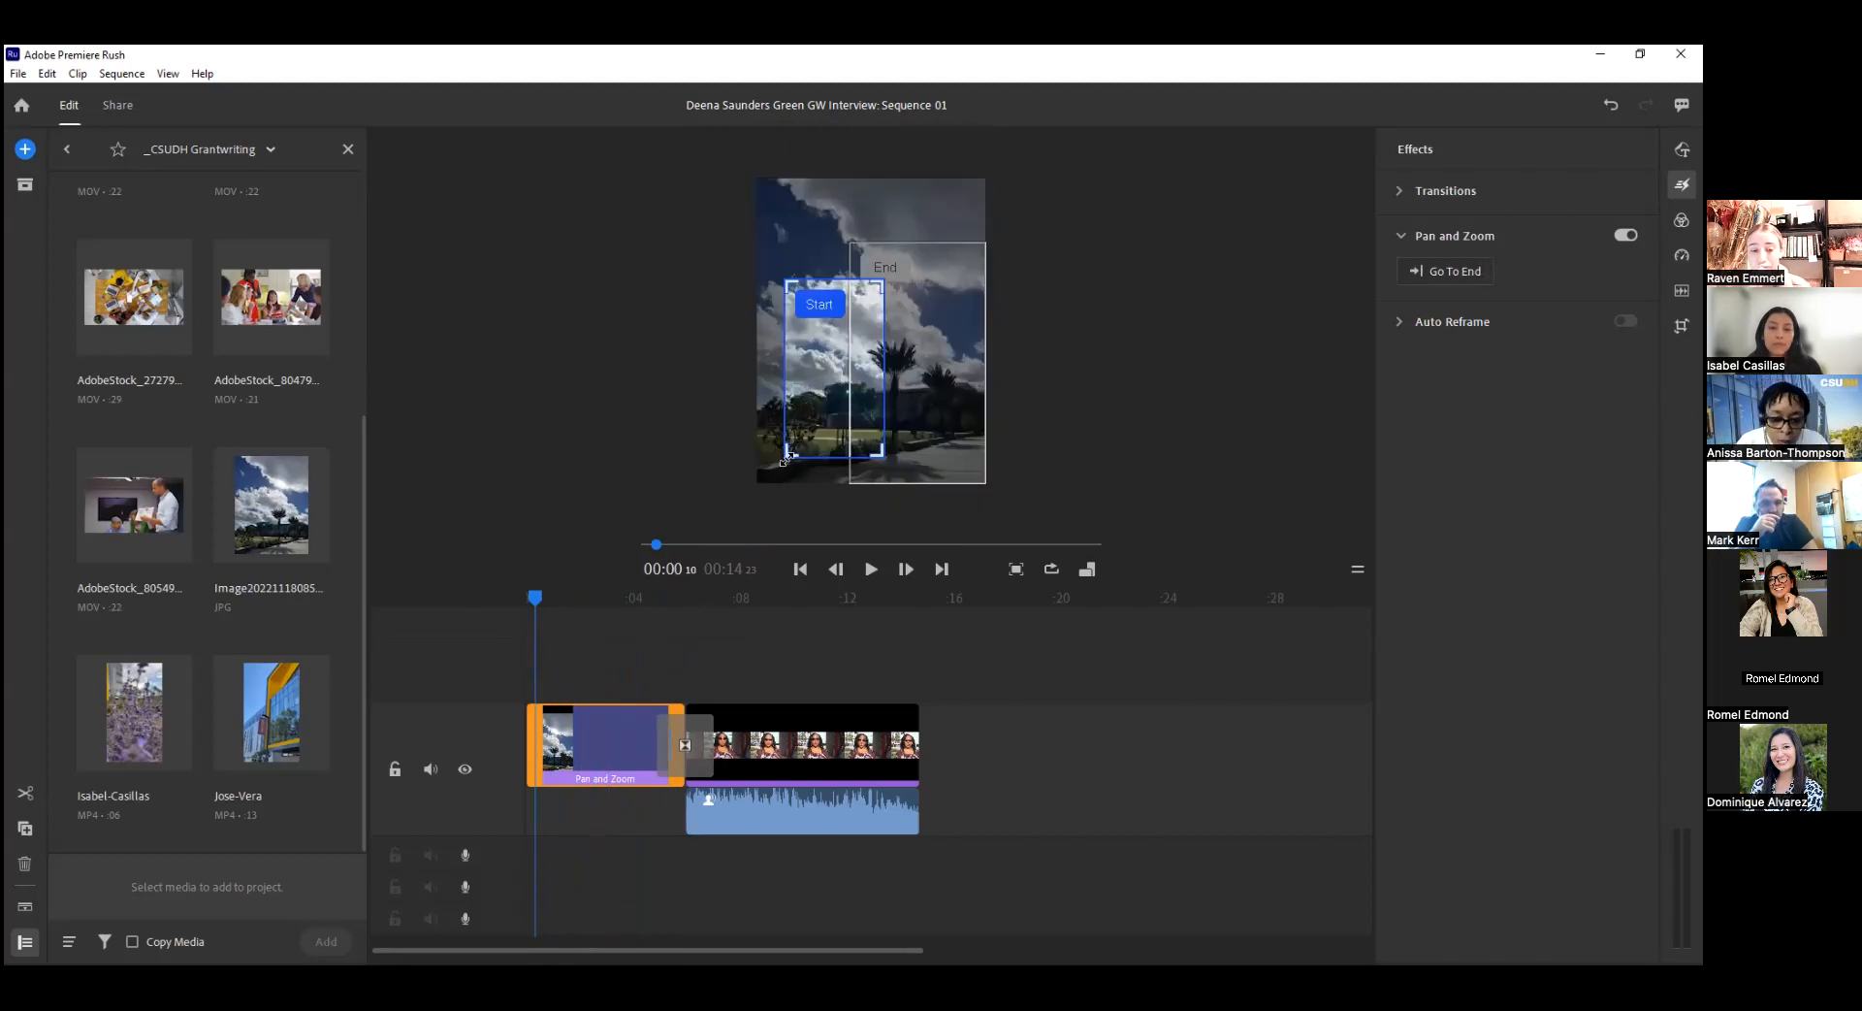
drag(824, 392, 813, 349)
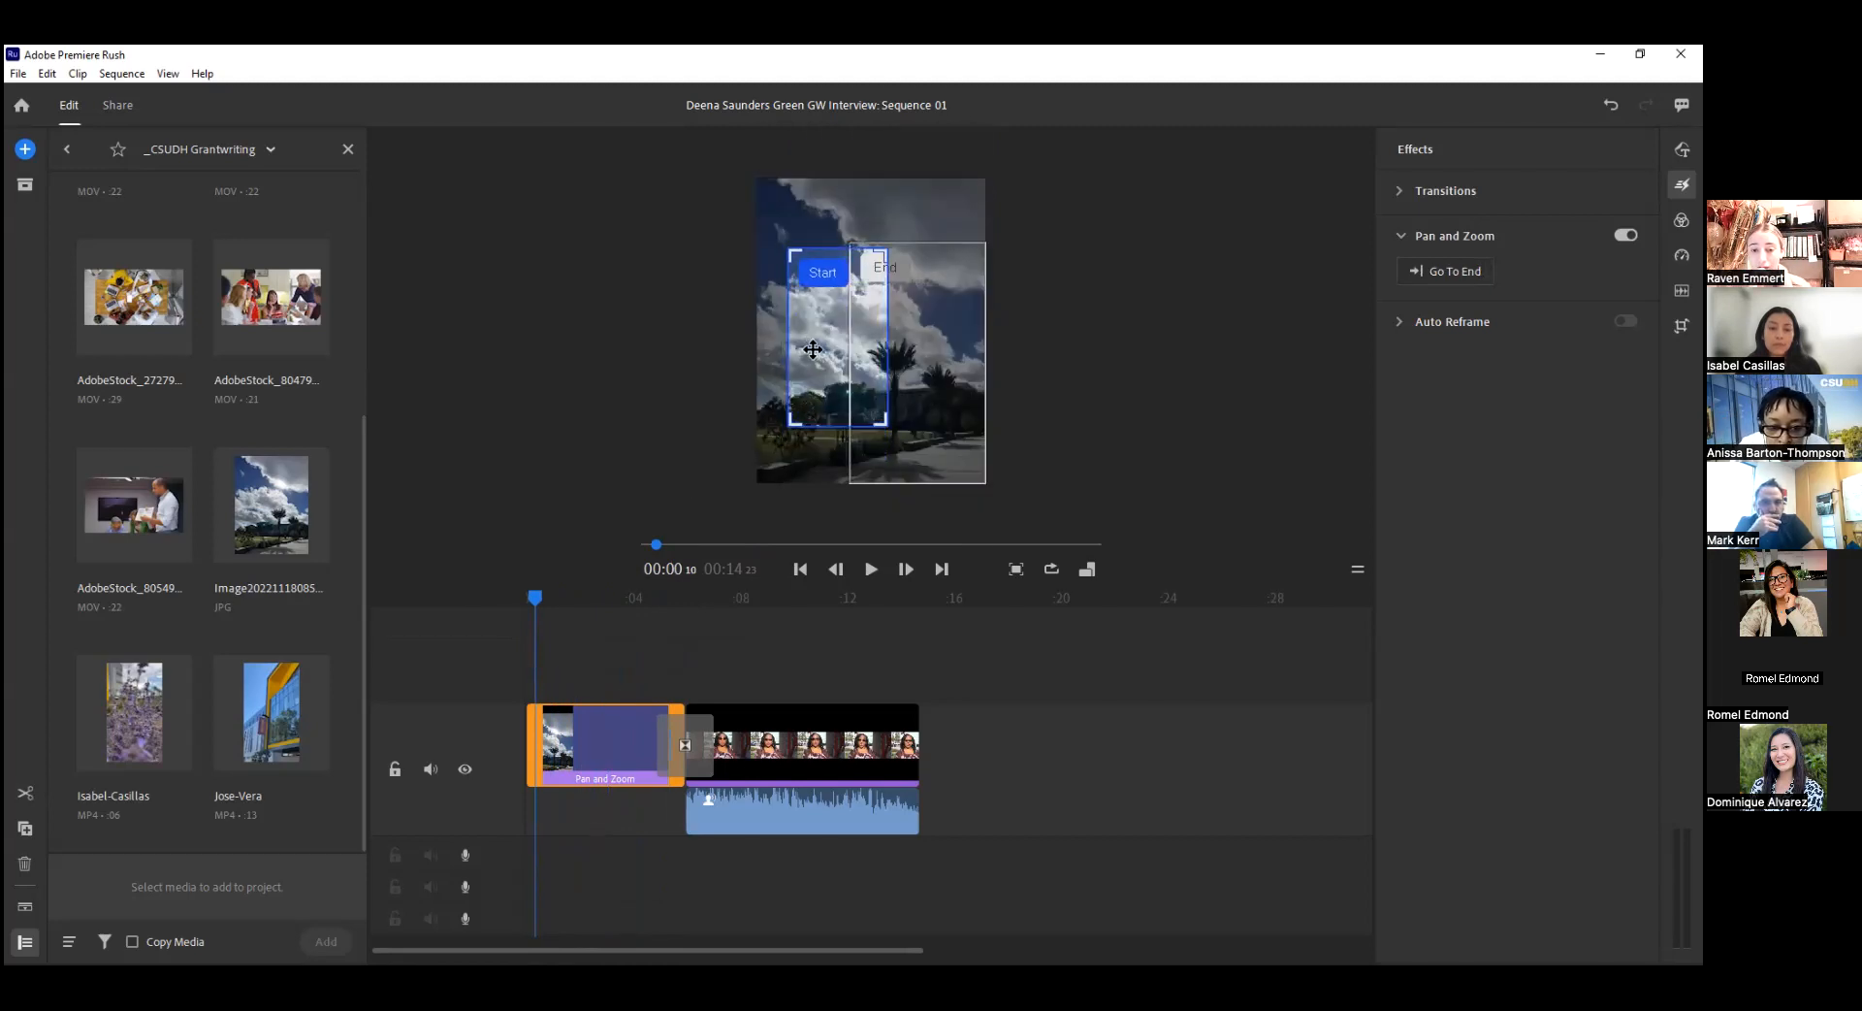
drag(937, 333, 932, 297)
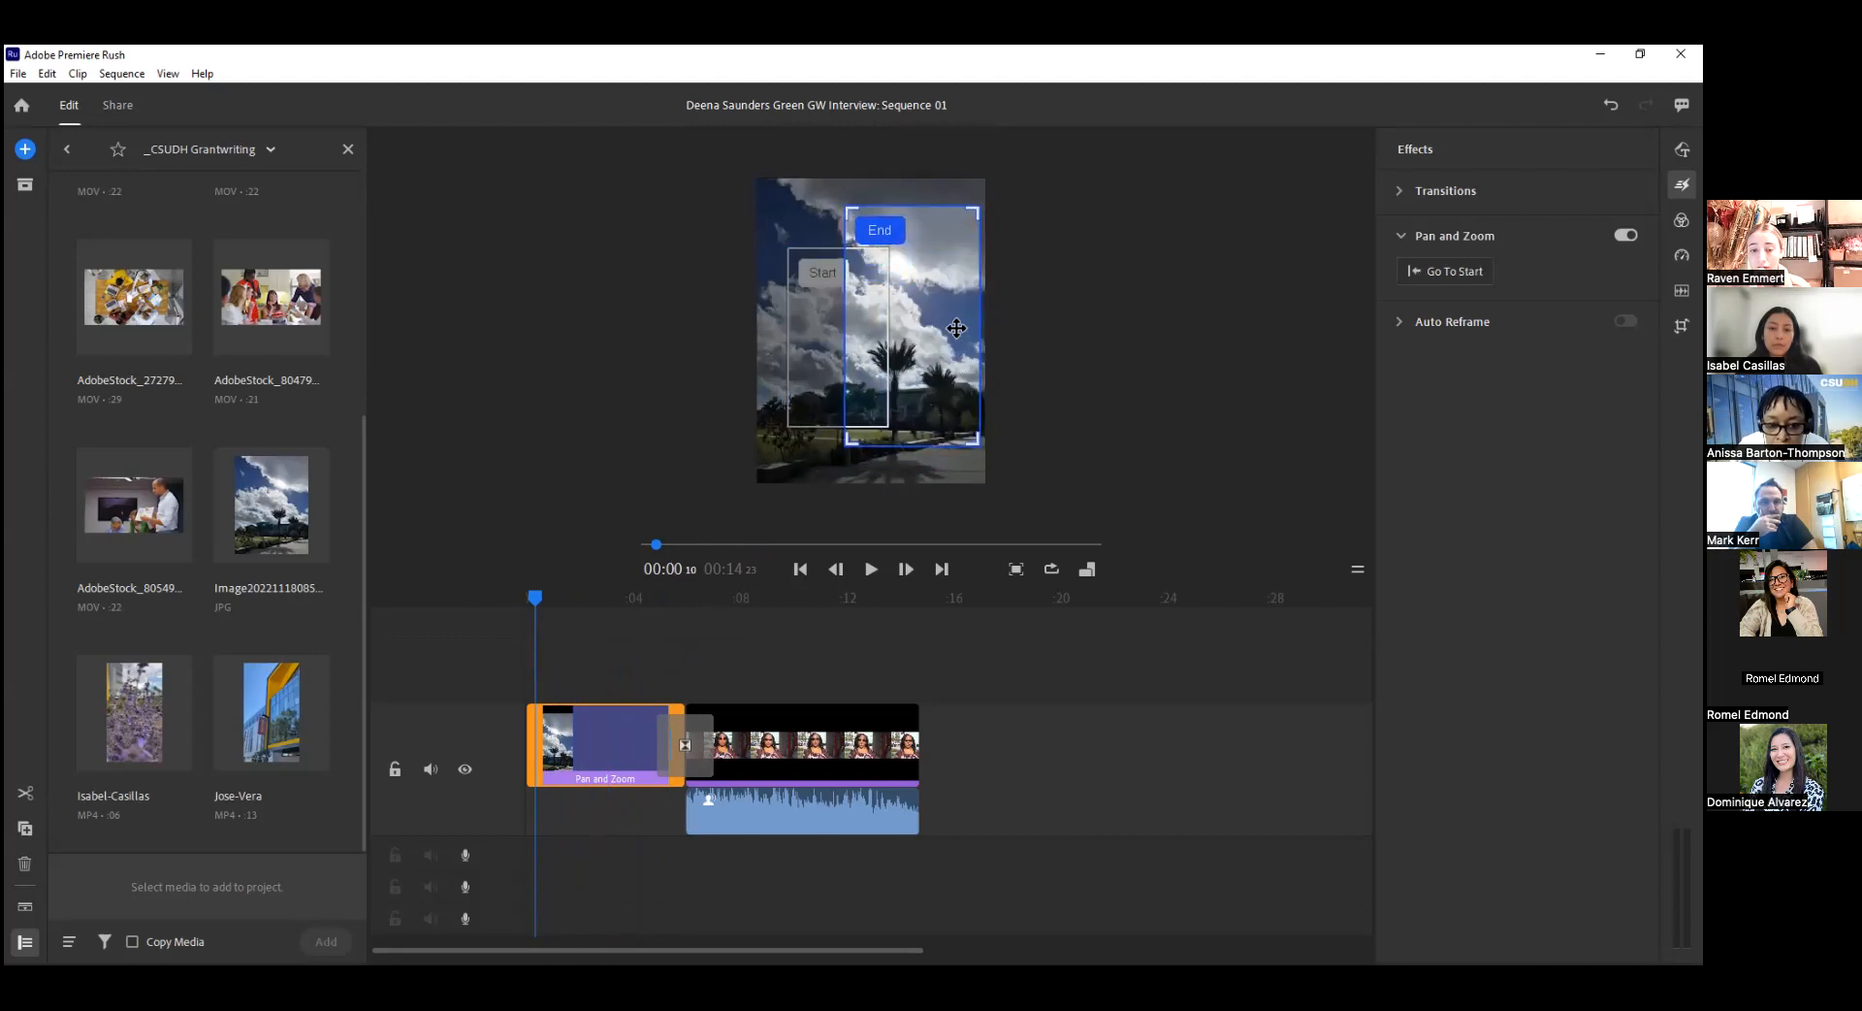
Scrub through the pan and zoom and reposition its End frame at the photo's upper-right corner.
drag(534, 596, 654, 613)
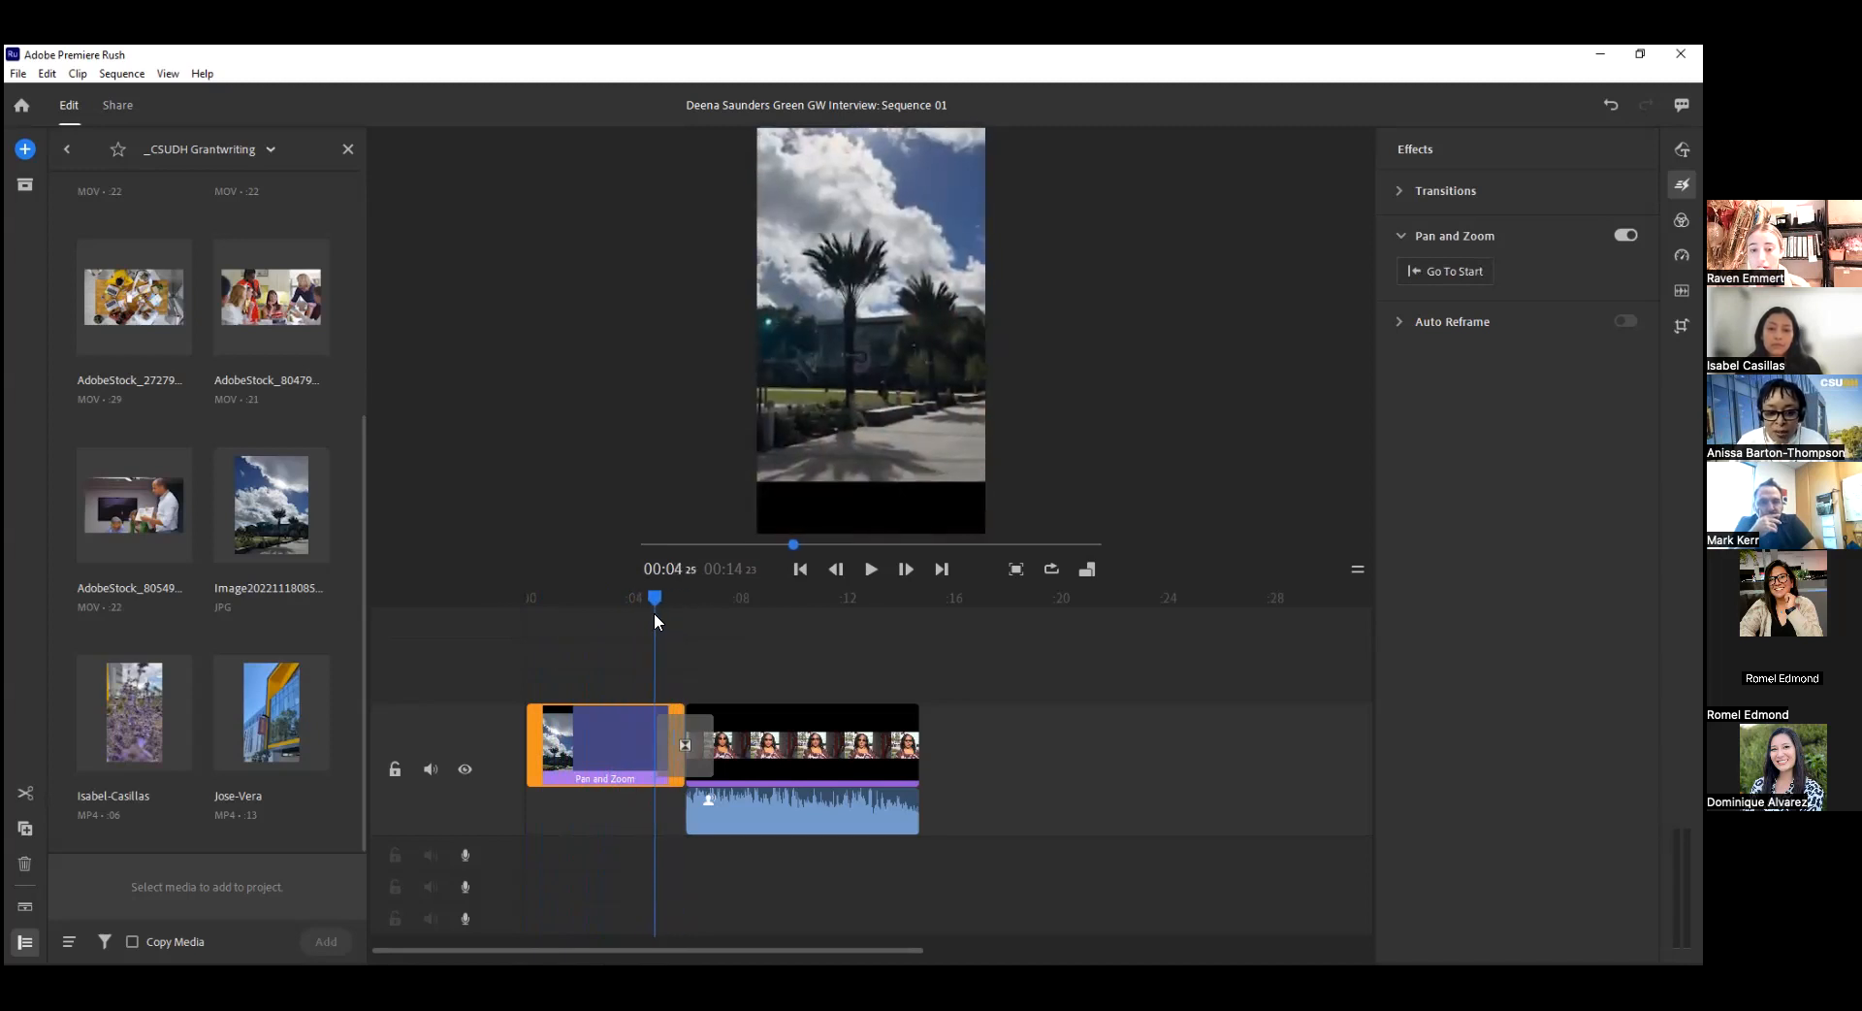
drag(952, 375, 952, 404)
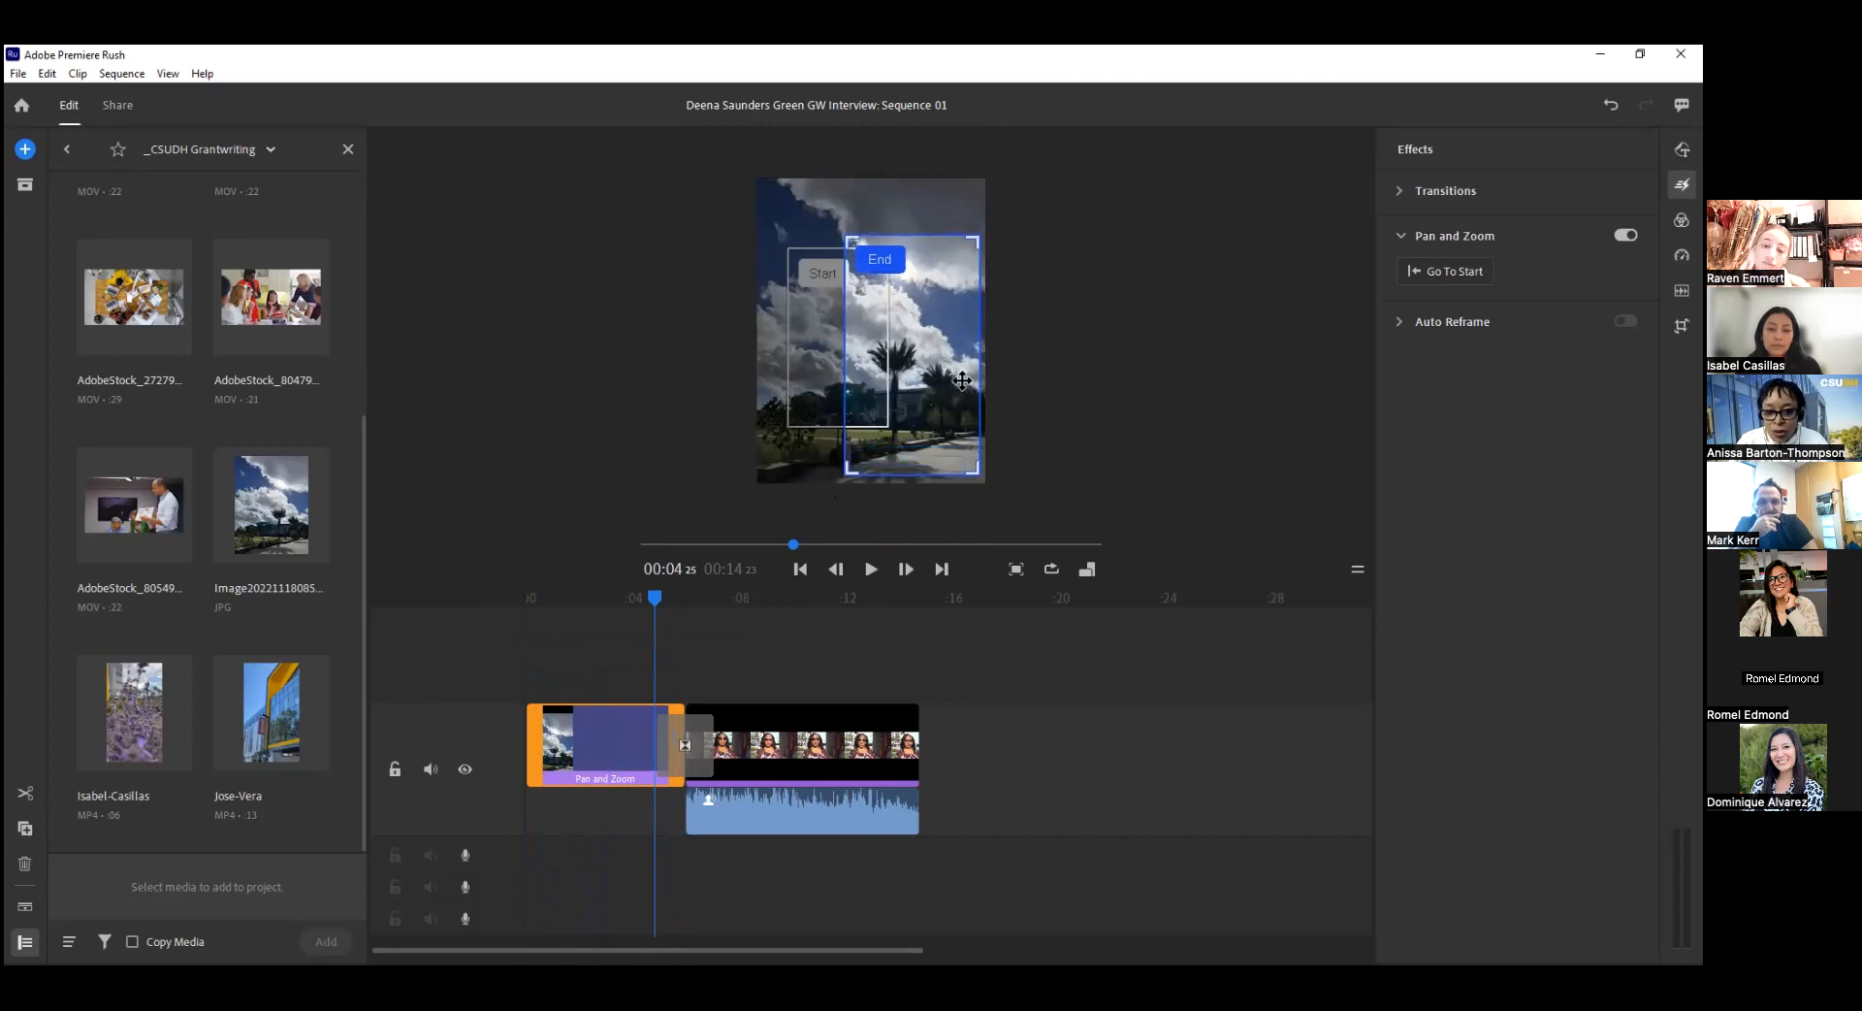
drag(655, 599, 638, 644)
click(879, 401)
drag(963, 377, 966, 322)
drag(639, 608, 556, 738)
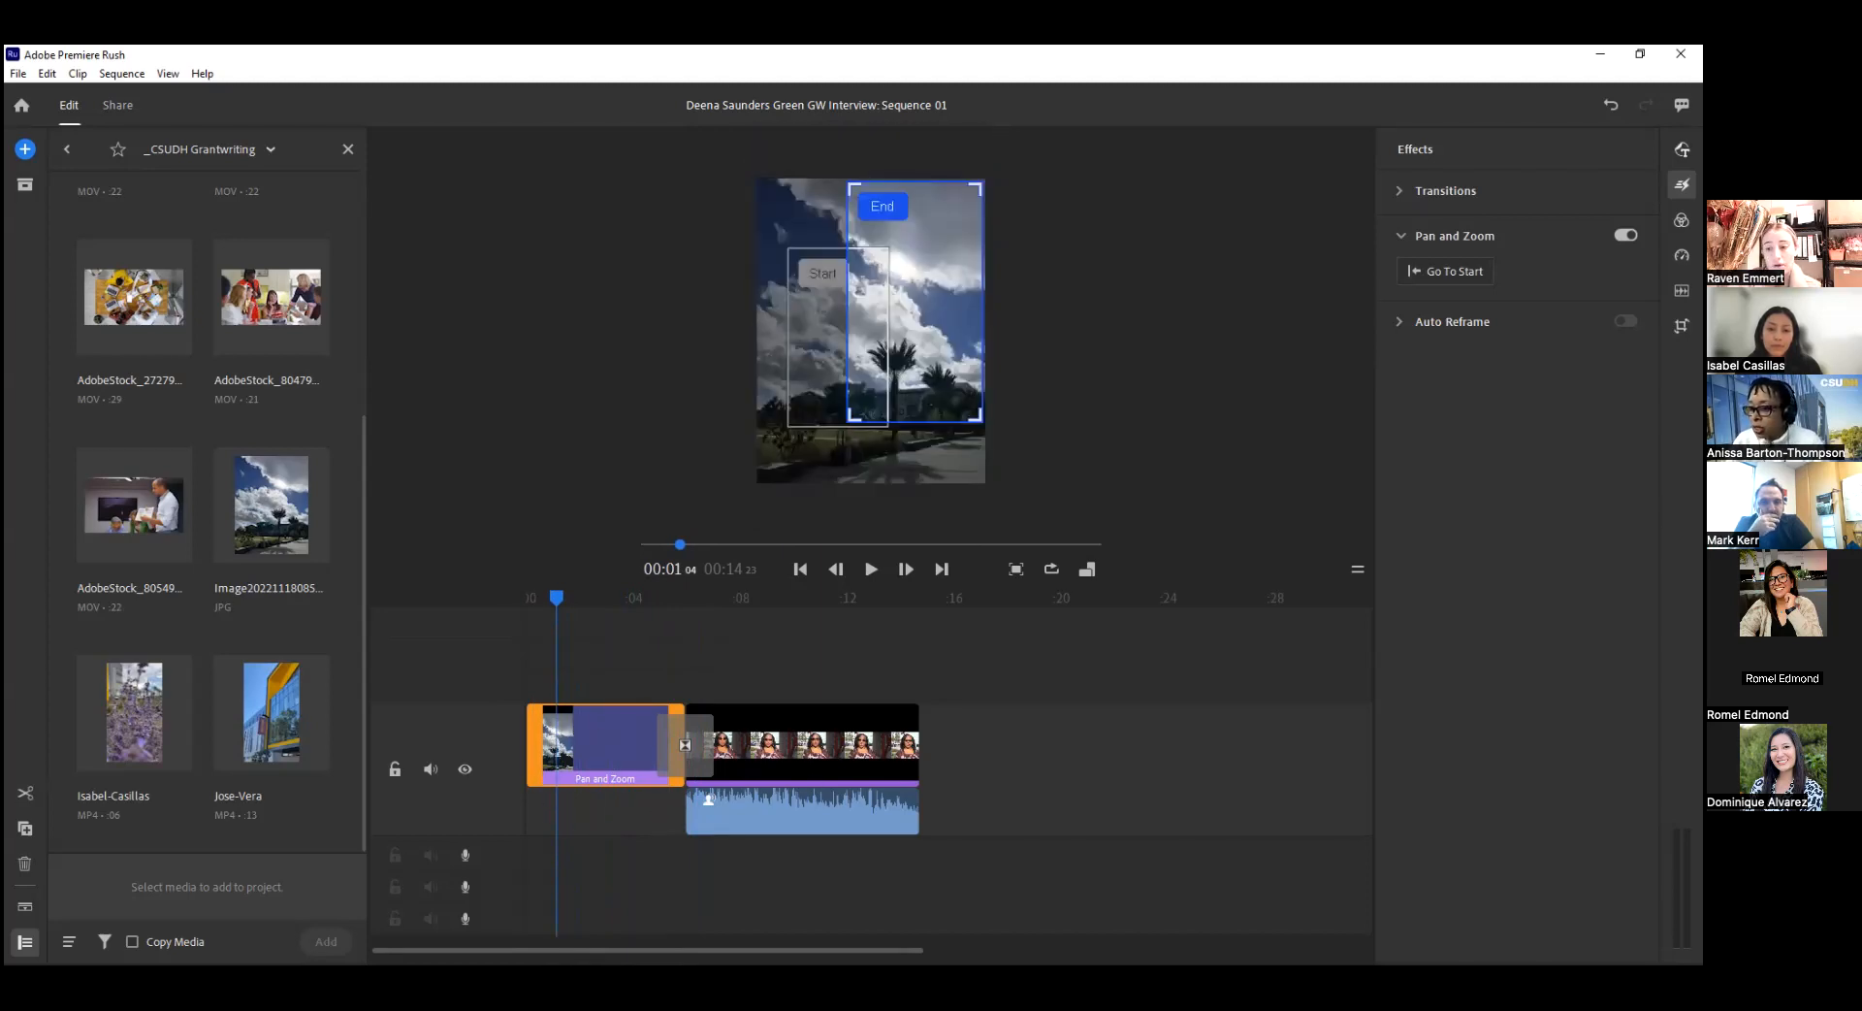
Open the graphics template browser and look through the Overlays collection.
click(1681, 148)
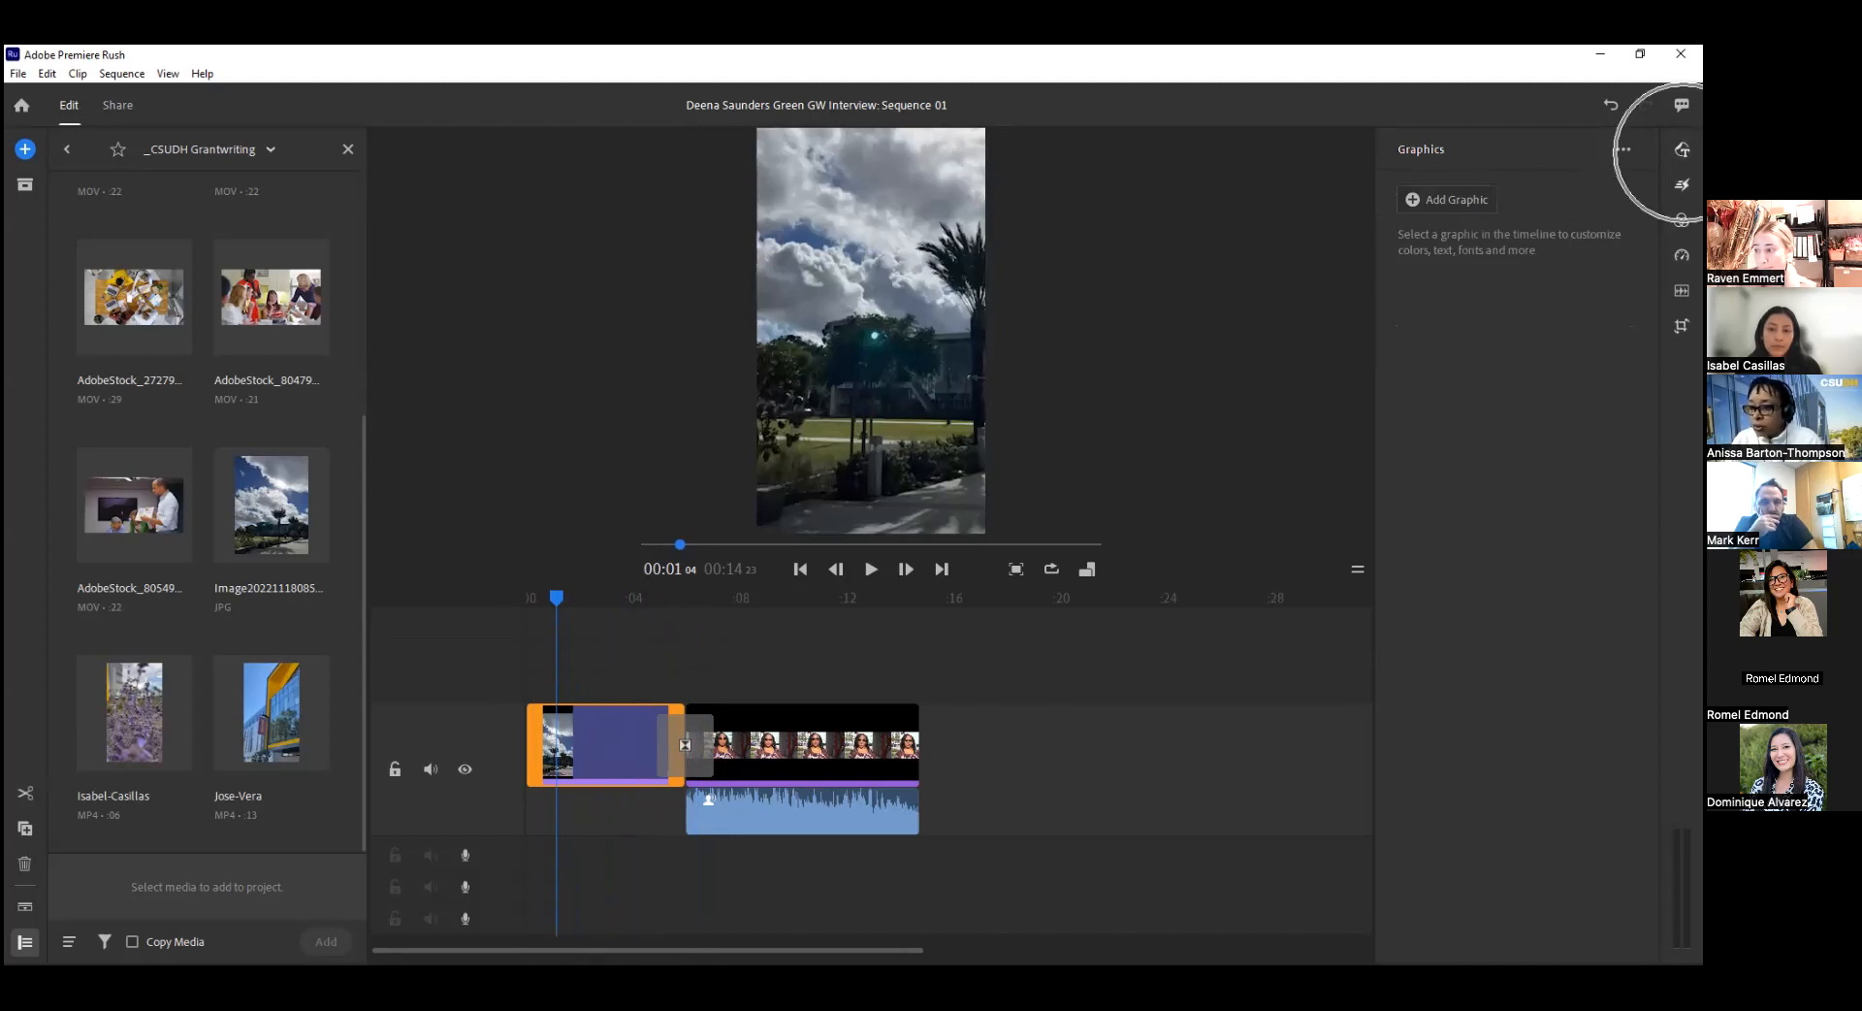
click(1425, 200)
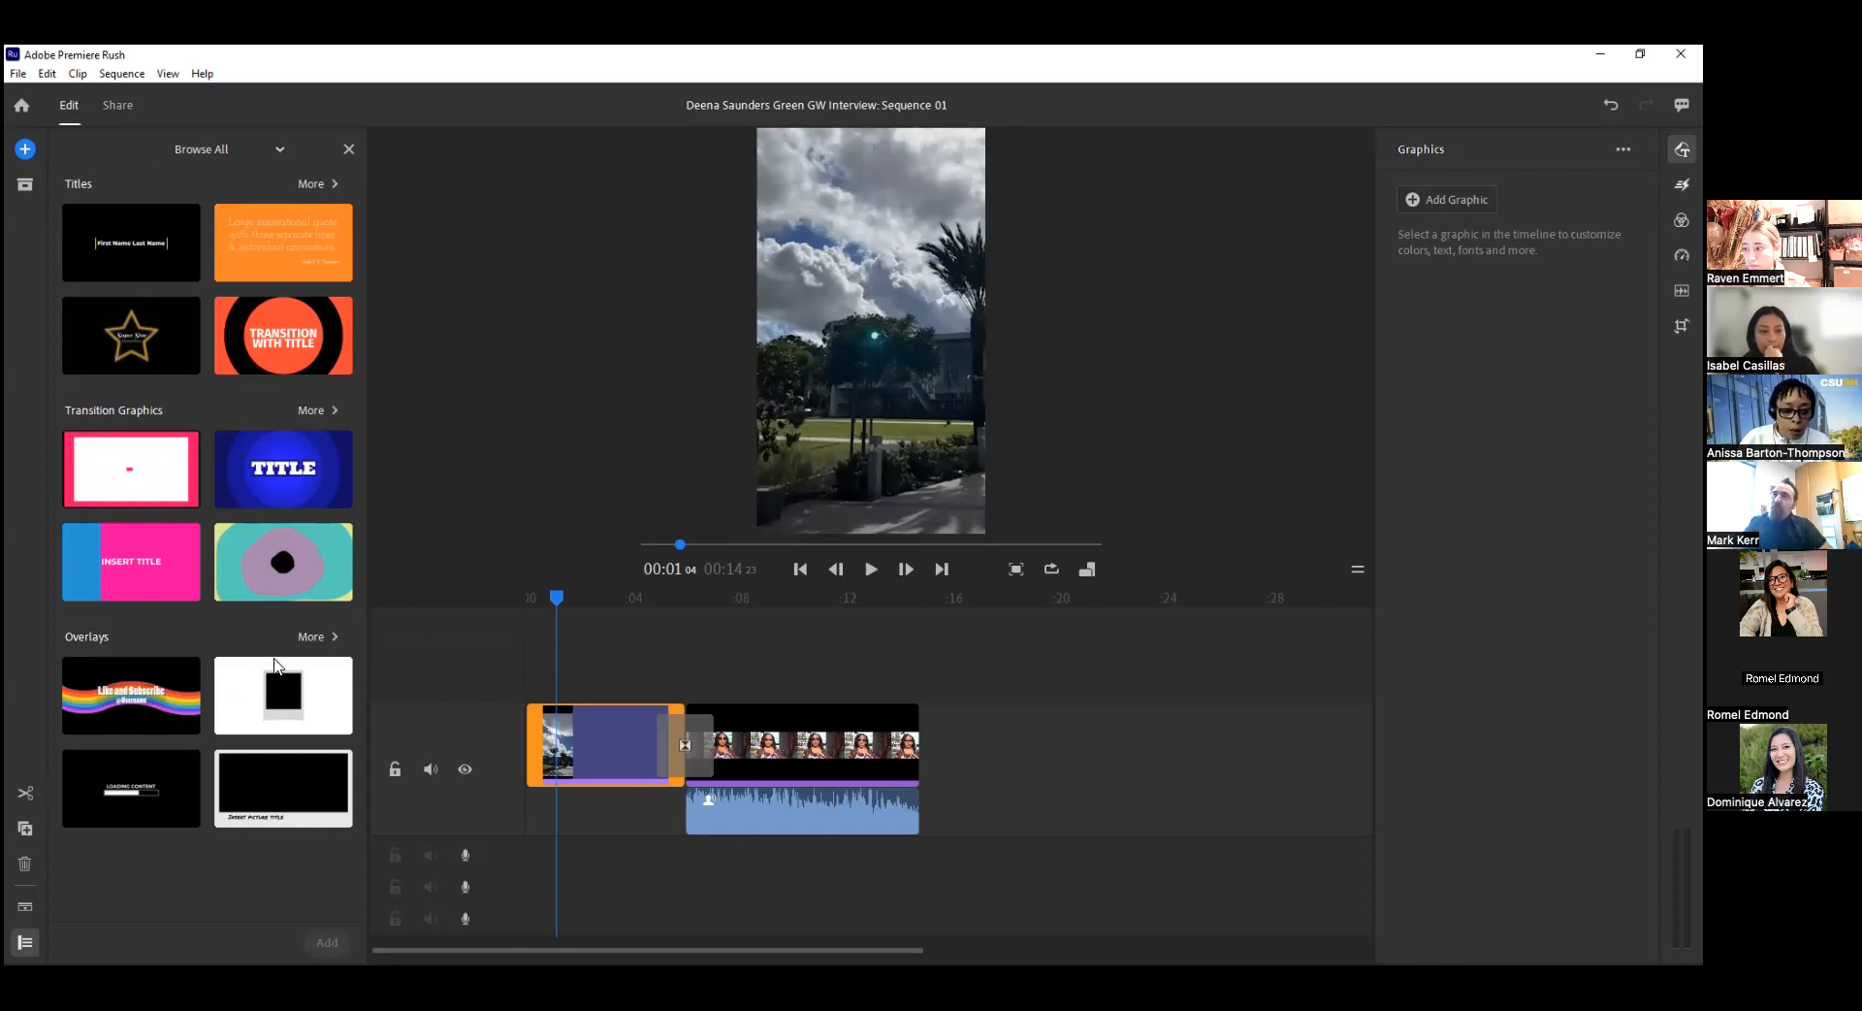
click(318, 636)
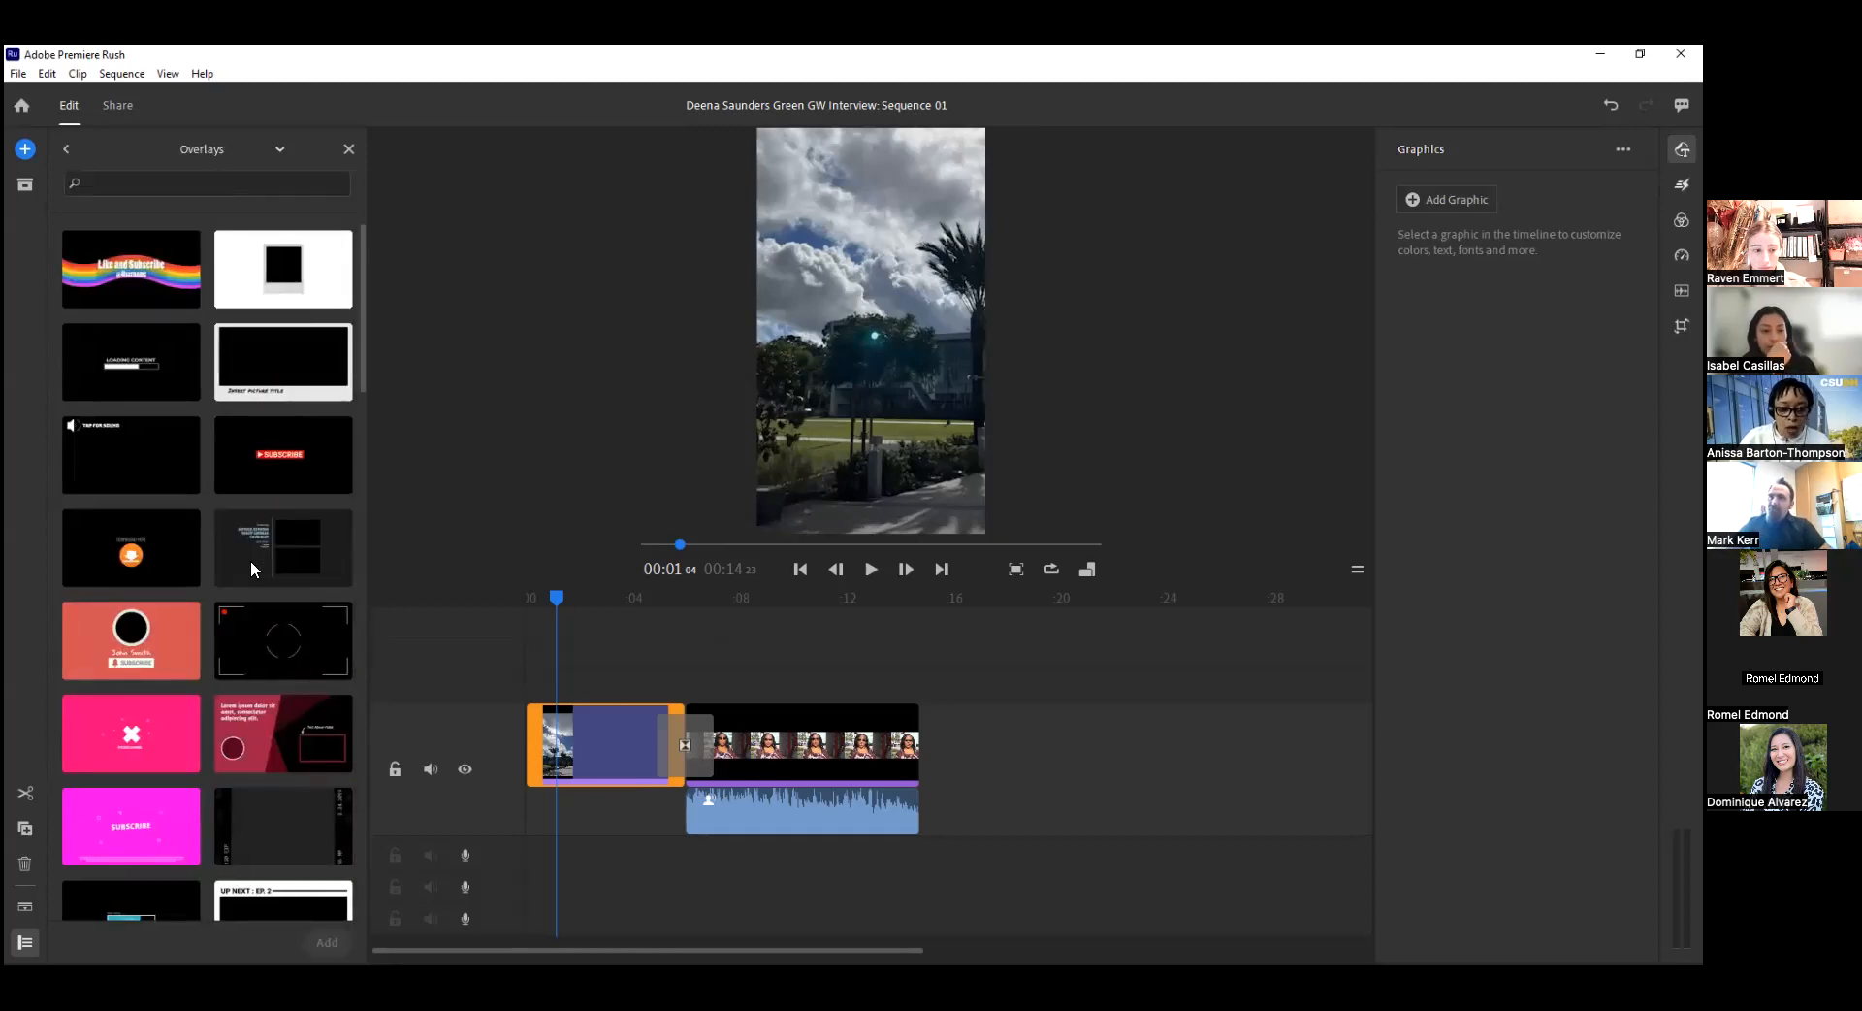
scroll(254, 574, down, 10)
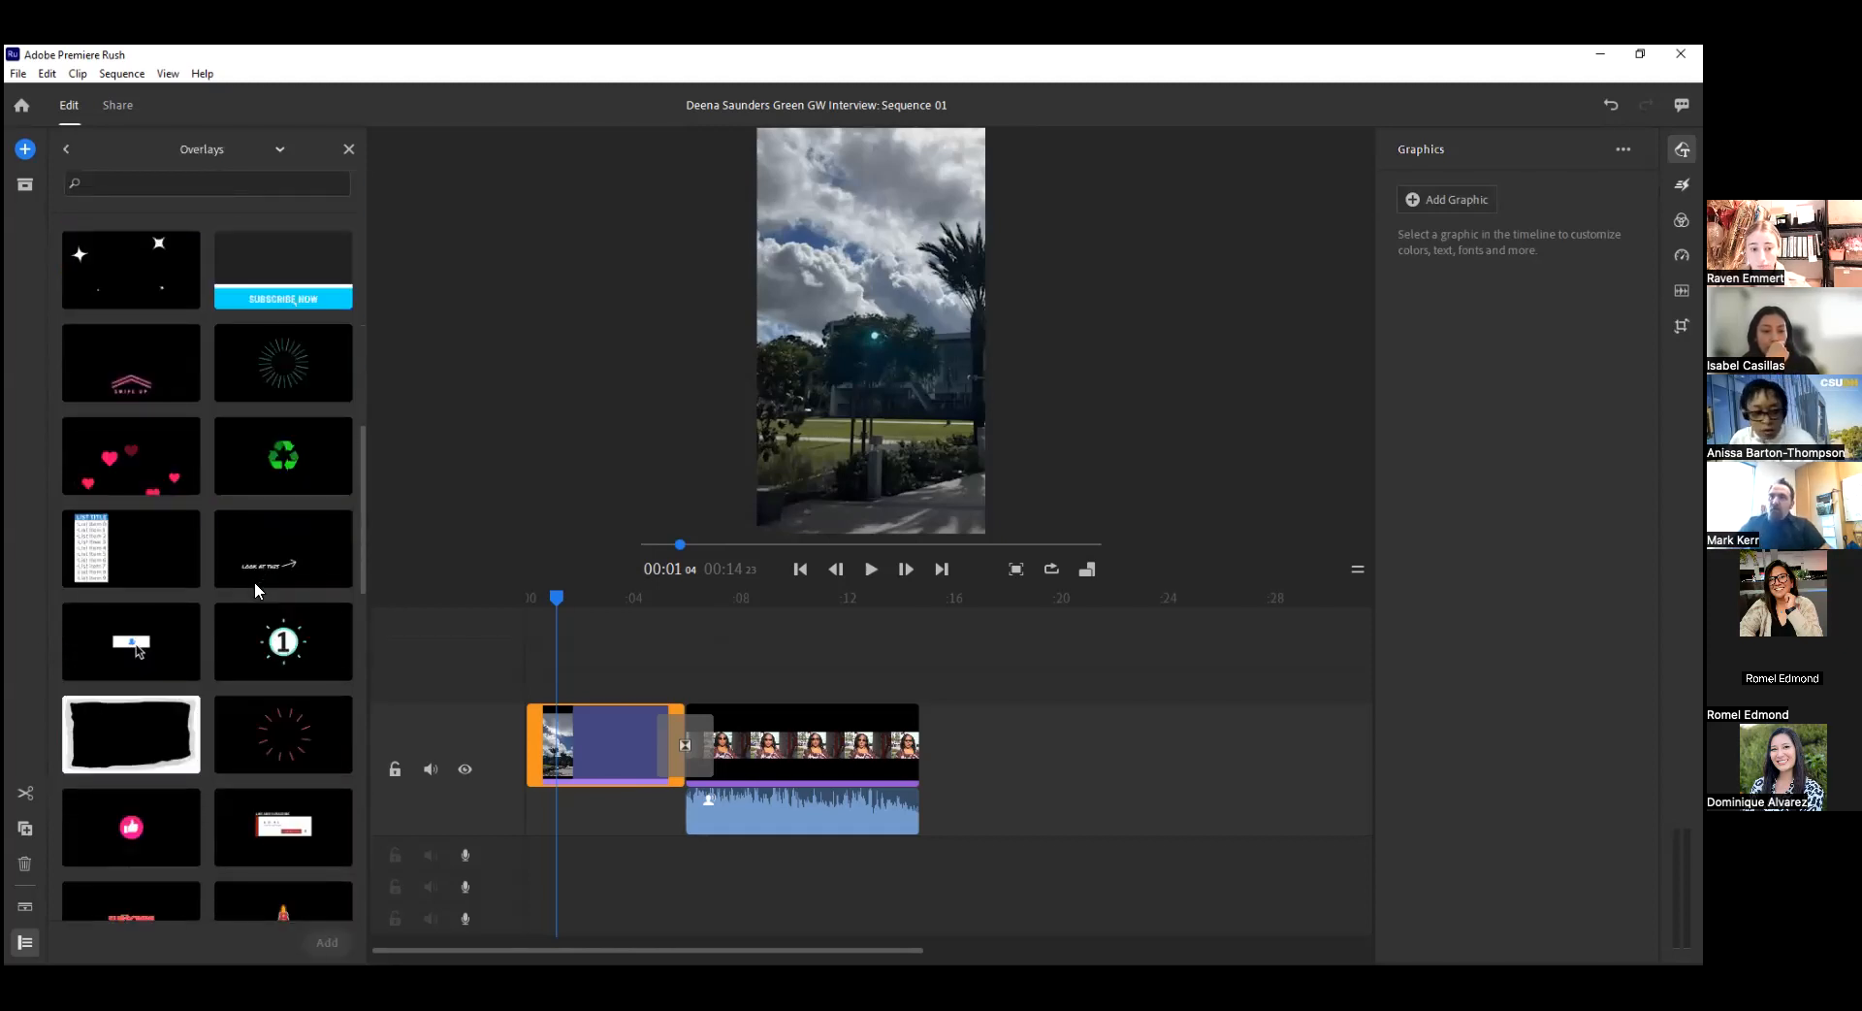
scroll(254, 580, down, 6)
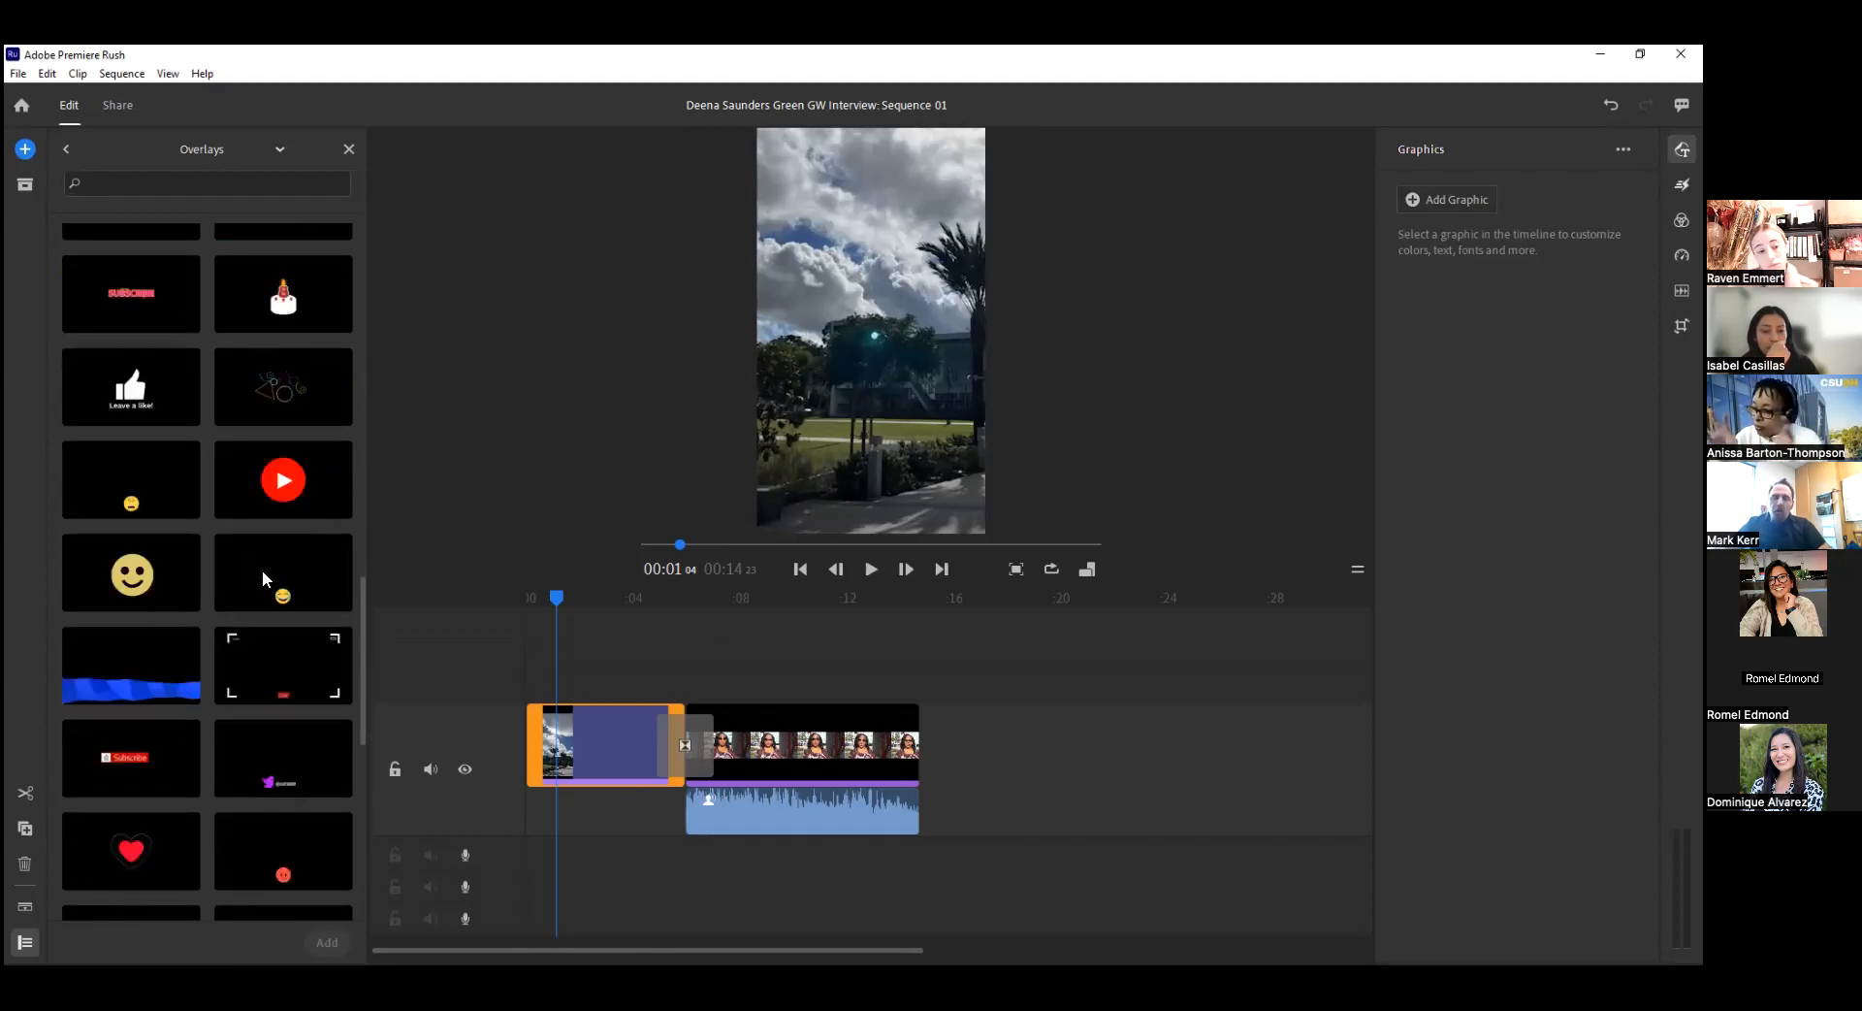
scroll(282, 515, up, 15)
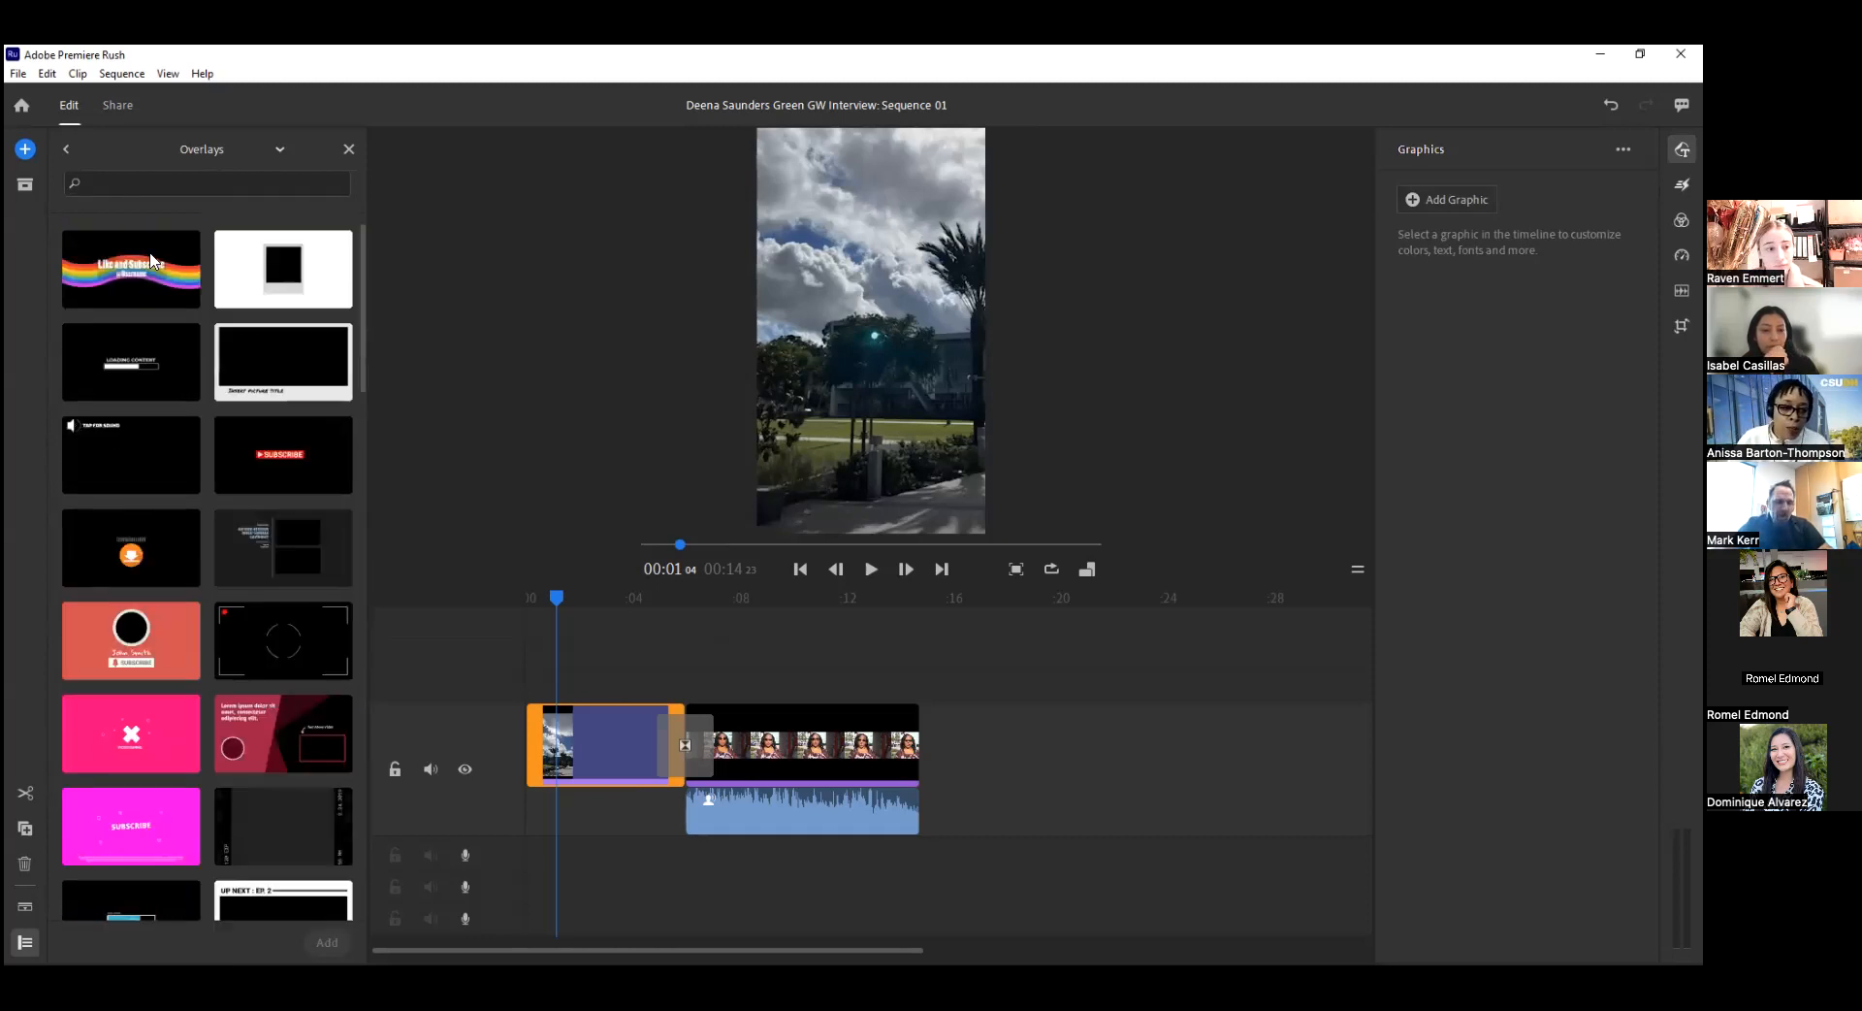
click(65, 148)
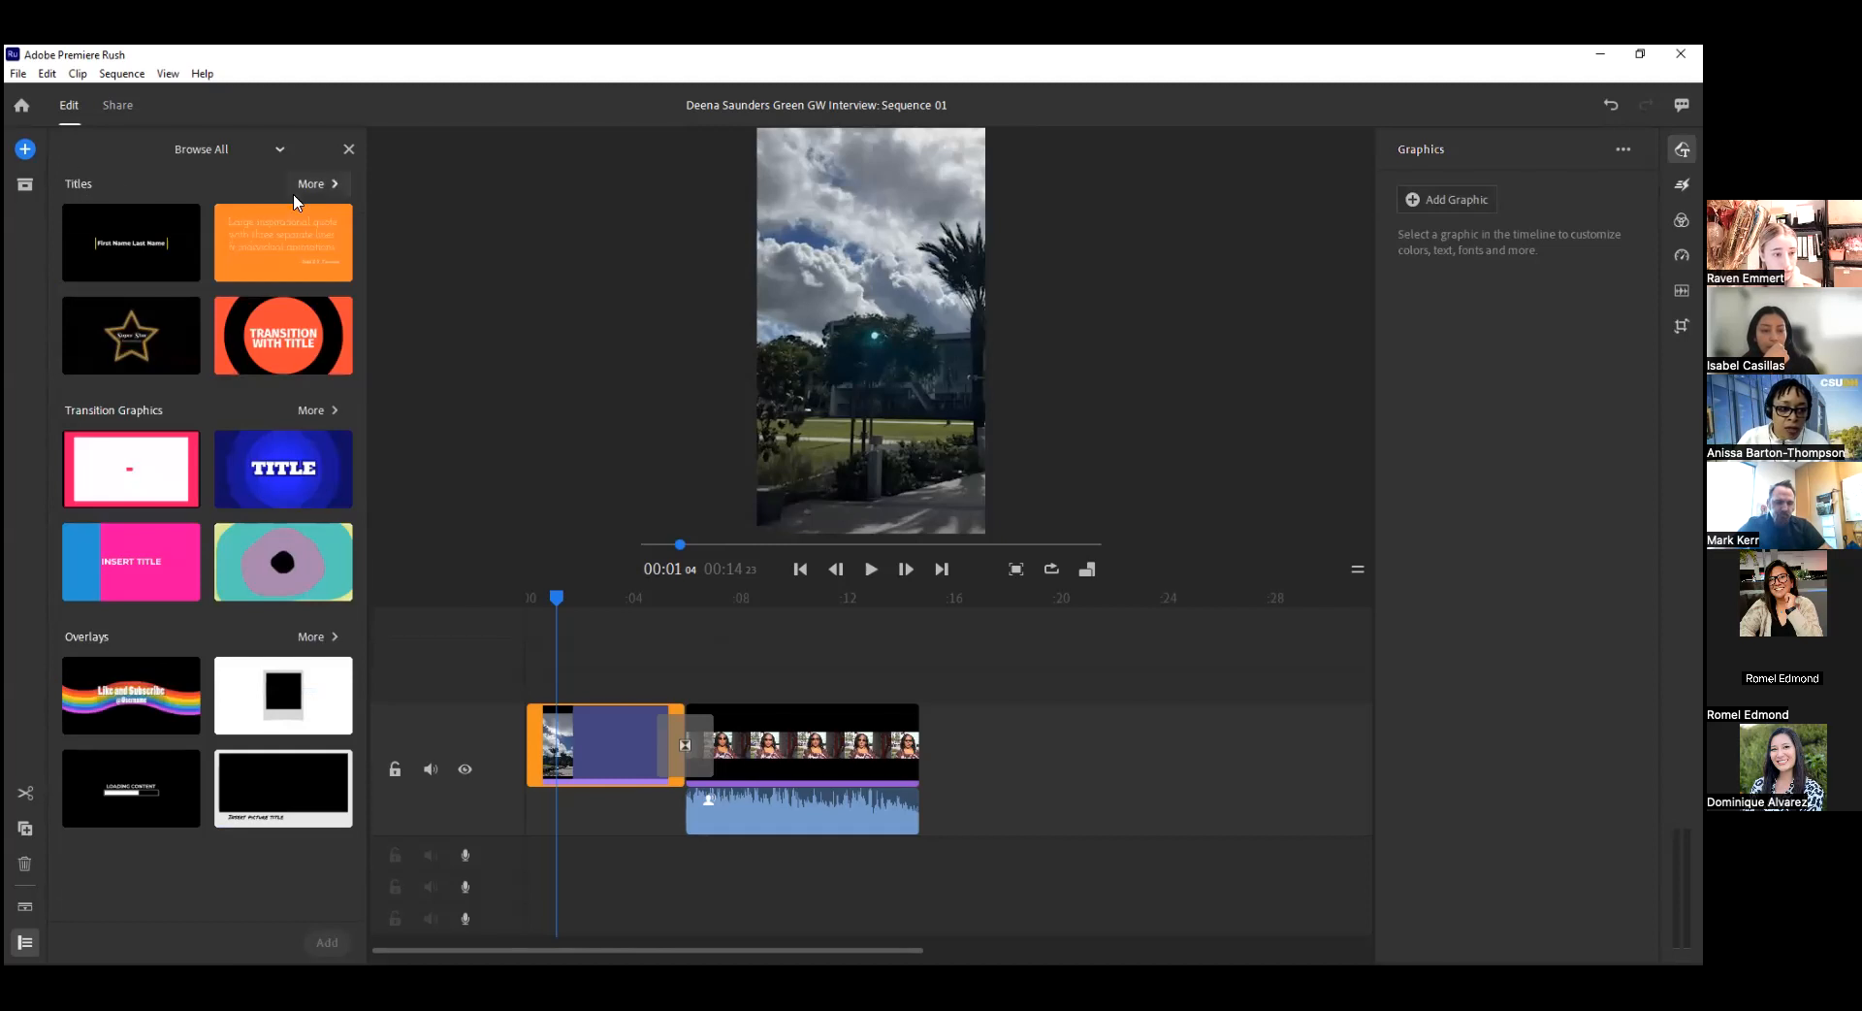
Find the Angle Style Title Overlay among the Titles templates and place it on the track above the cloudy-sky photo.
click(309, 183)
scroll(246, 399, down, 10)
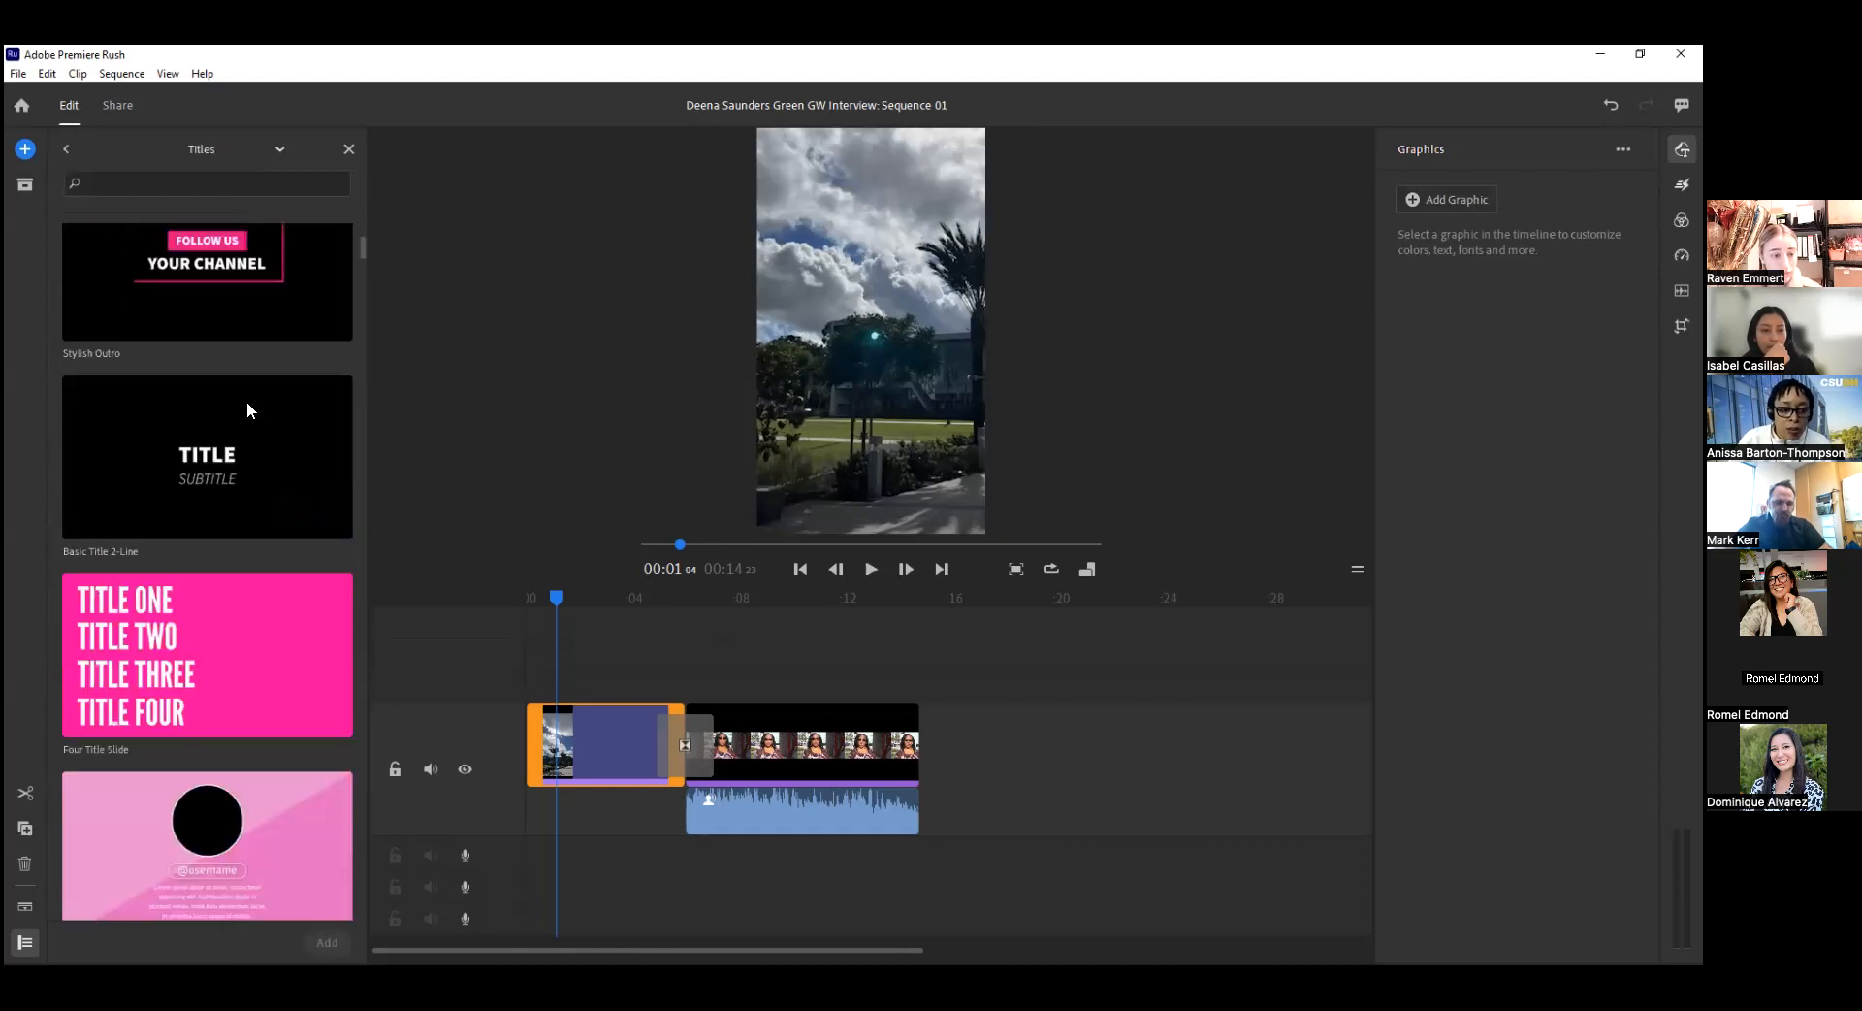
scroll(262, 445, up, 4)
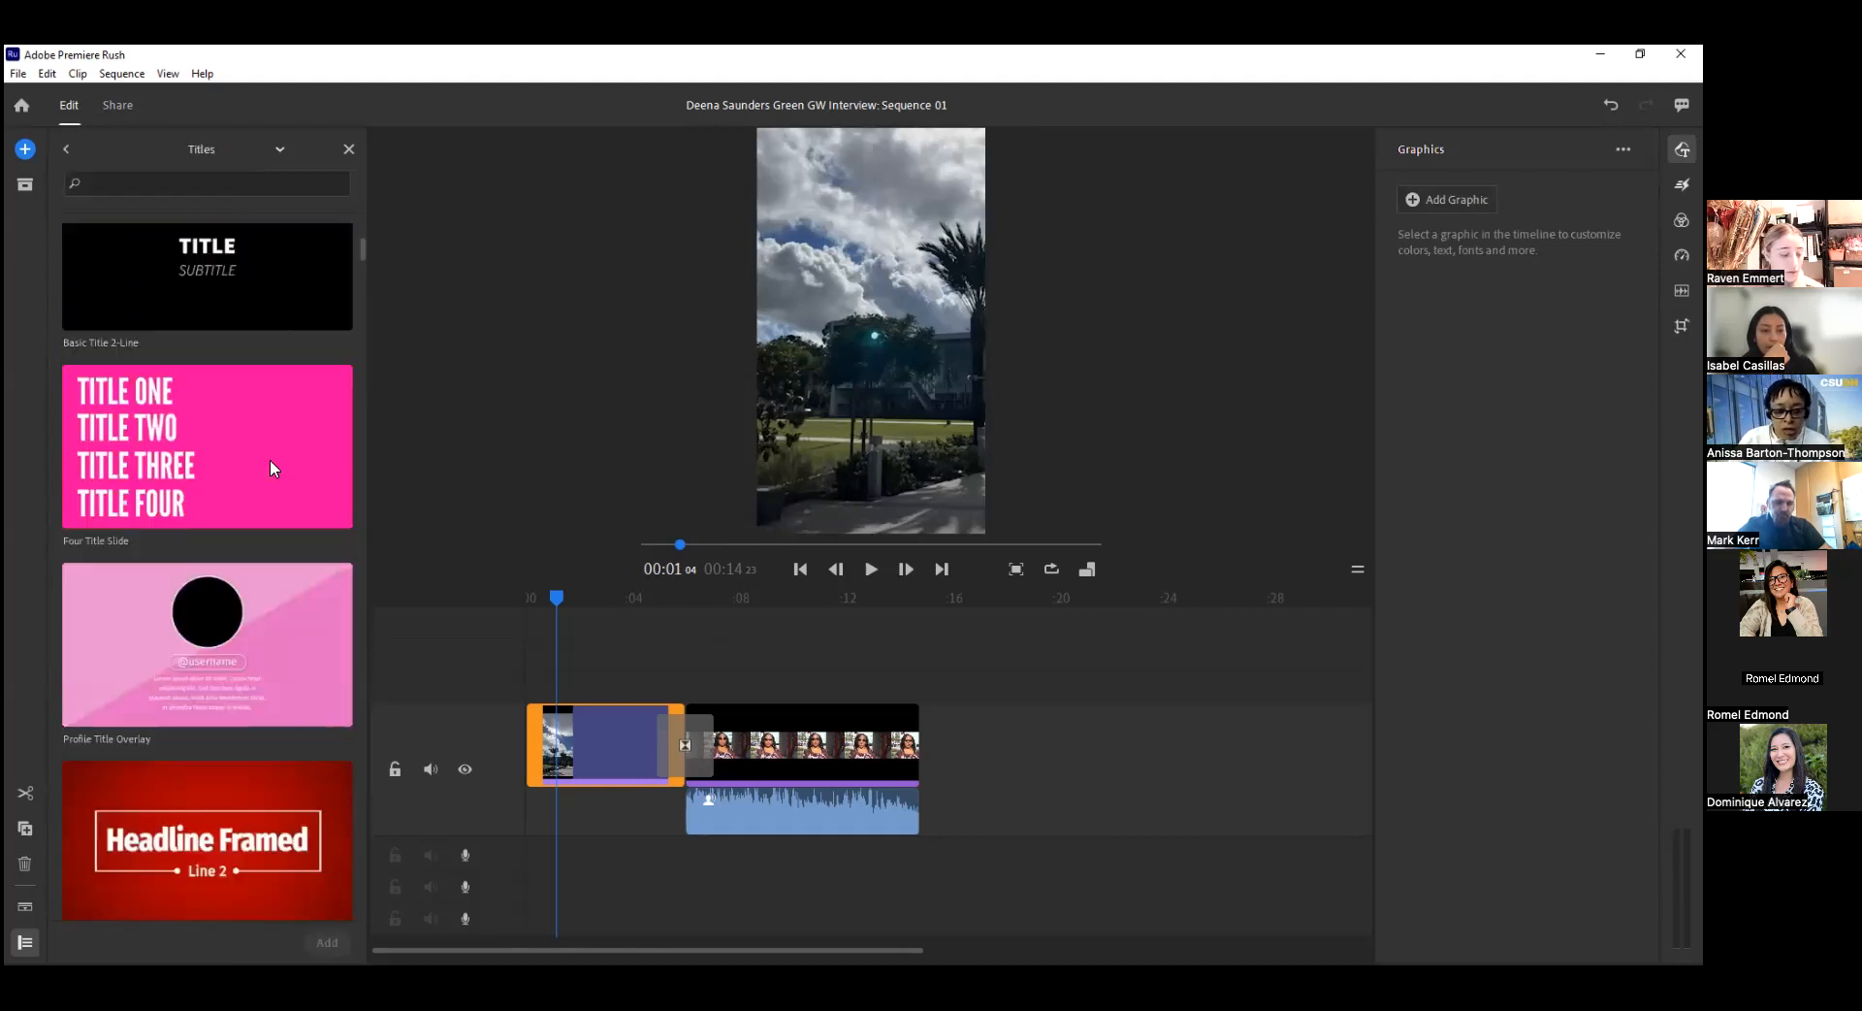
scroll(270, 466, up, 2)
scroll(269, 463, down, 2)
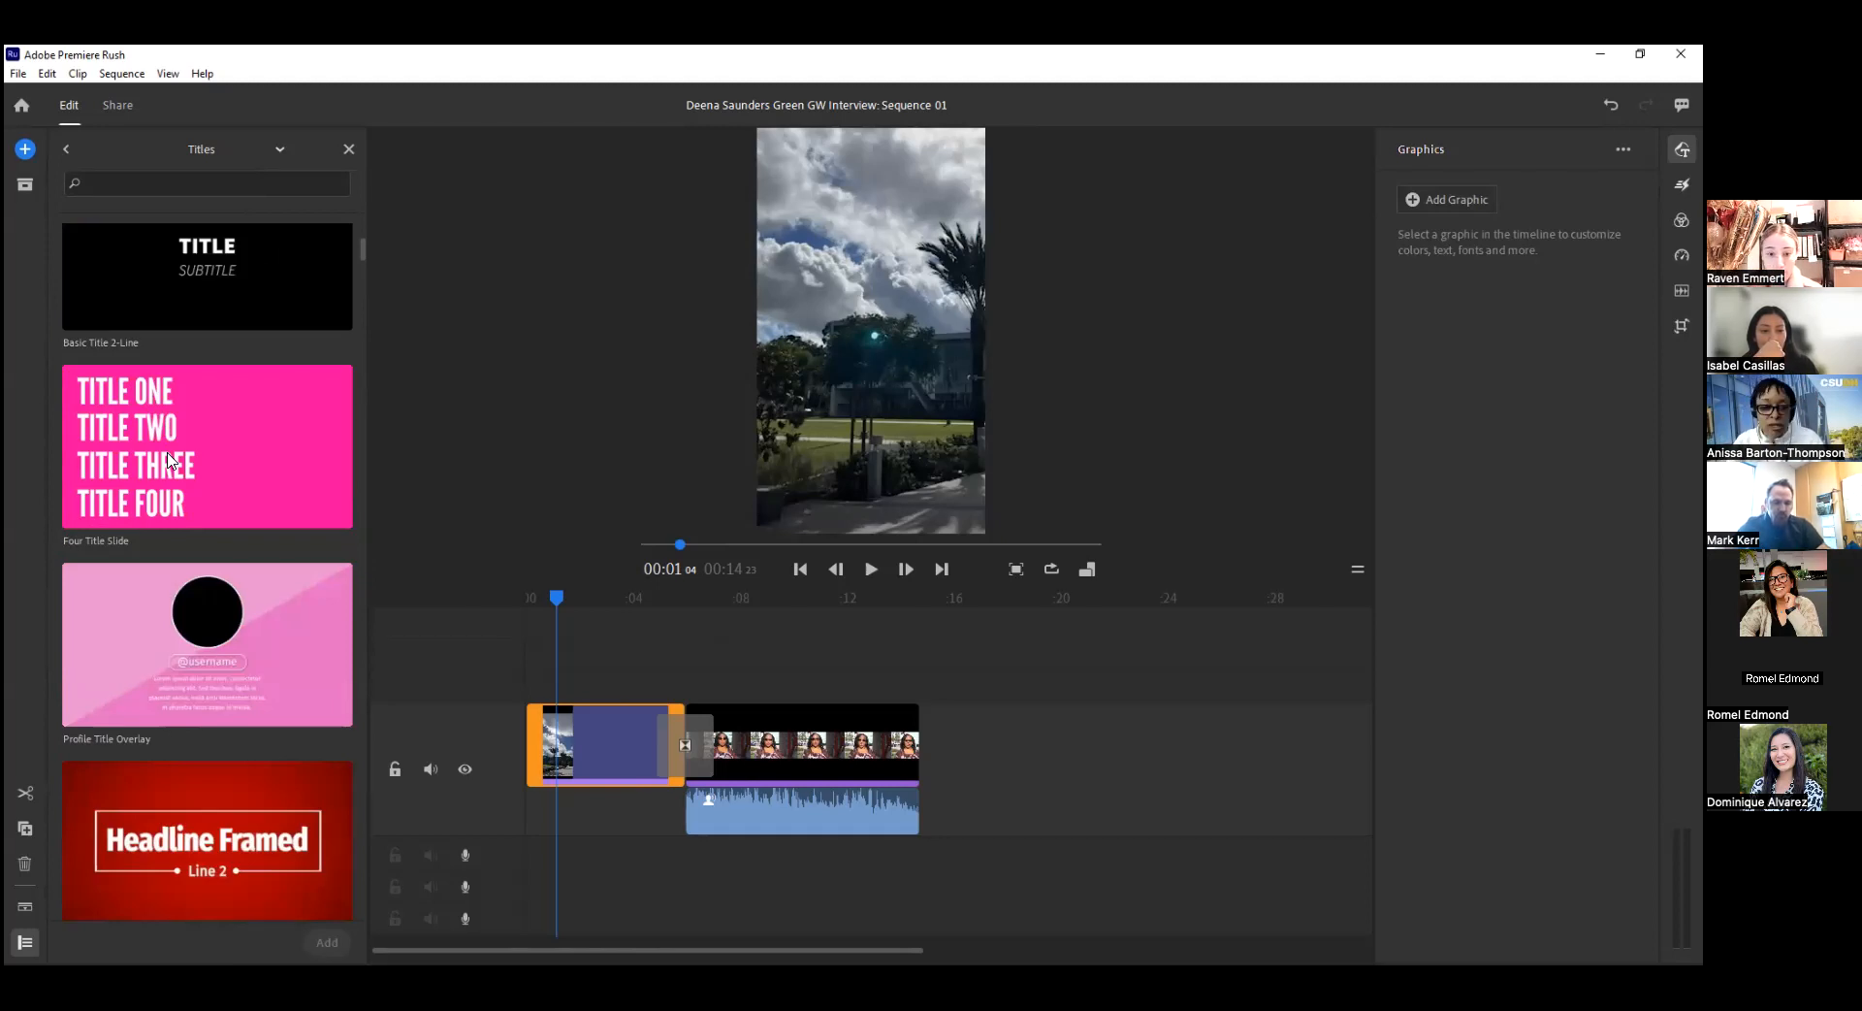
scroll(229, 585, down, 10)
scroll(231, 592, down, 6)
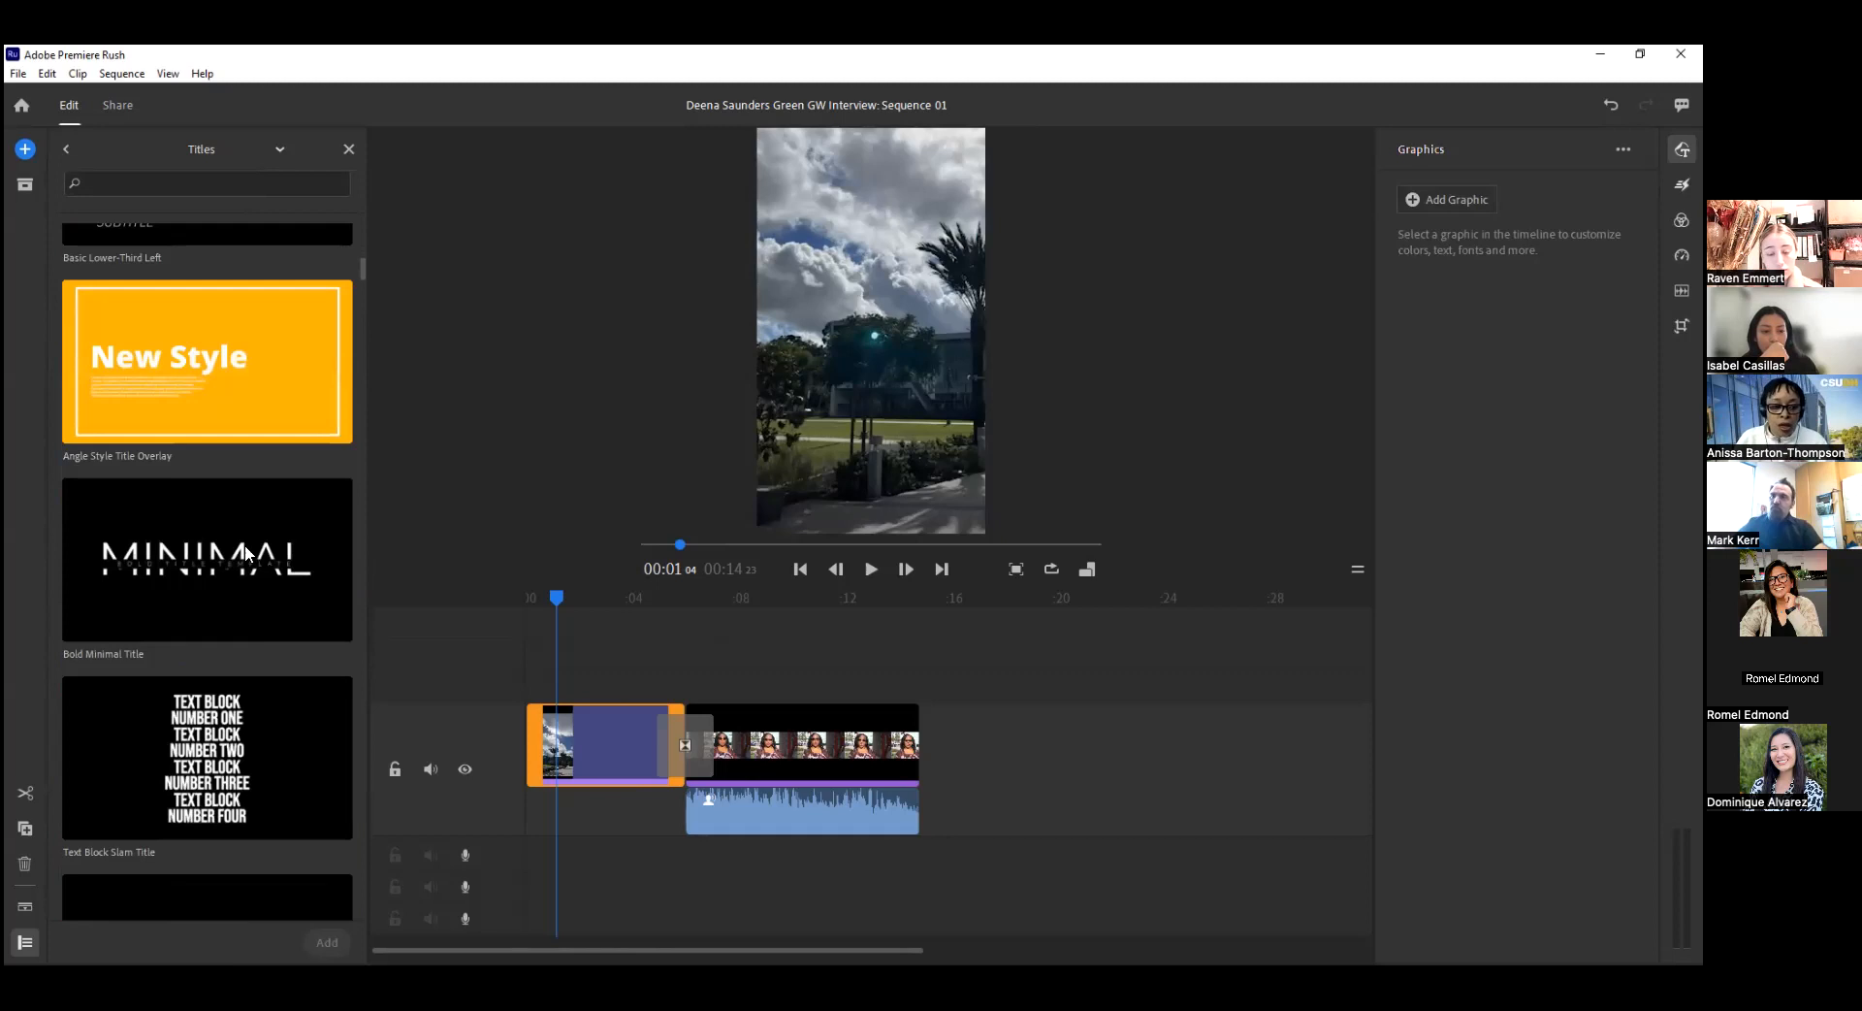
scroll(235, 585, up, 2)
drag(469, 590, 583, 691)
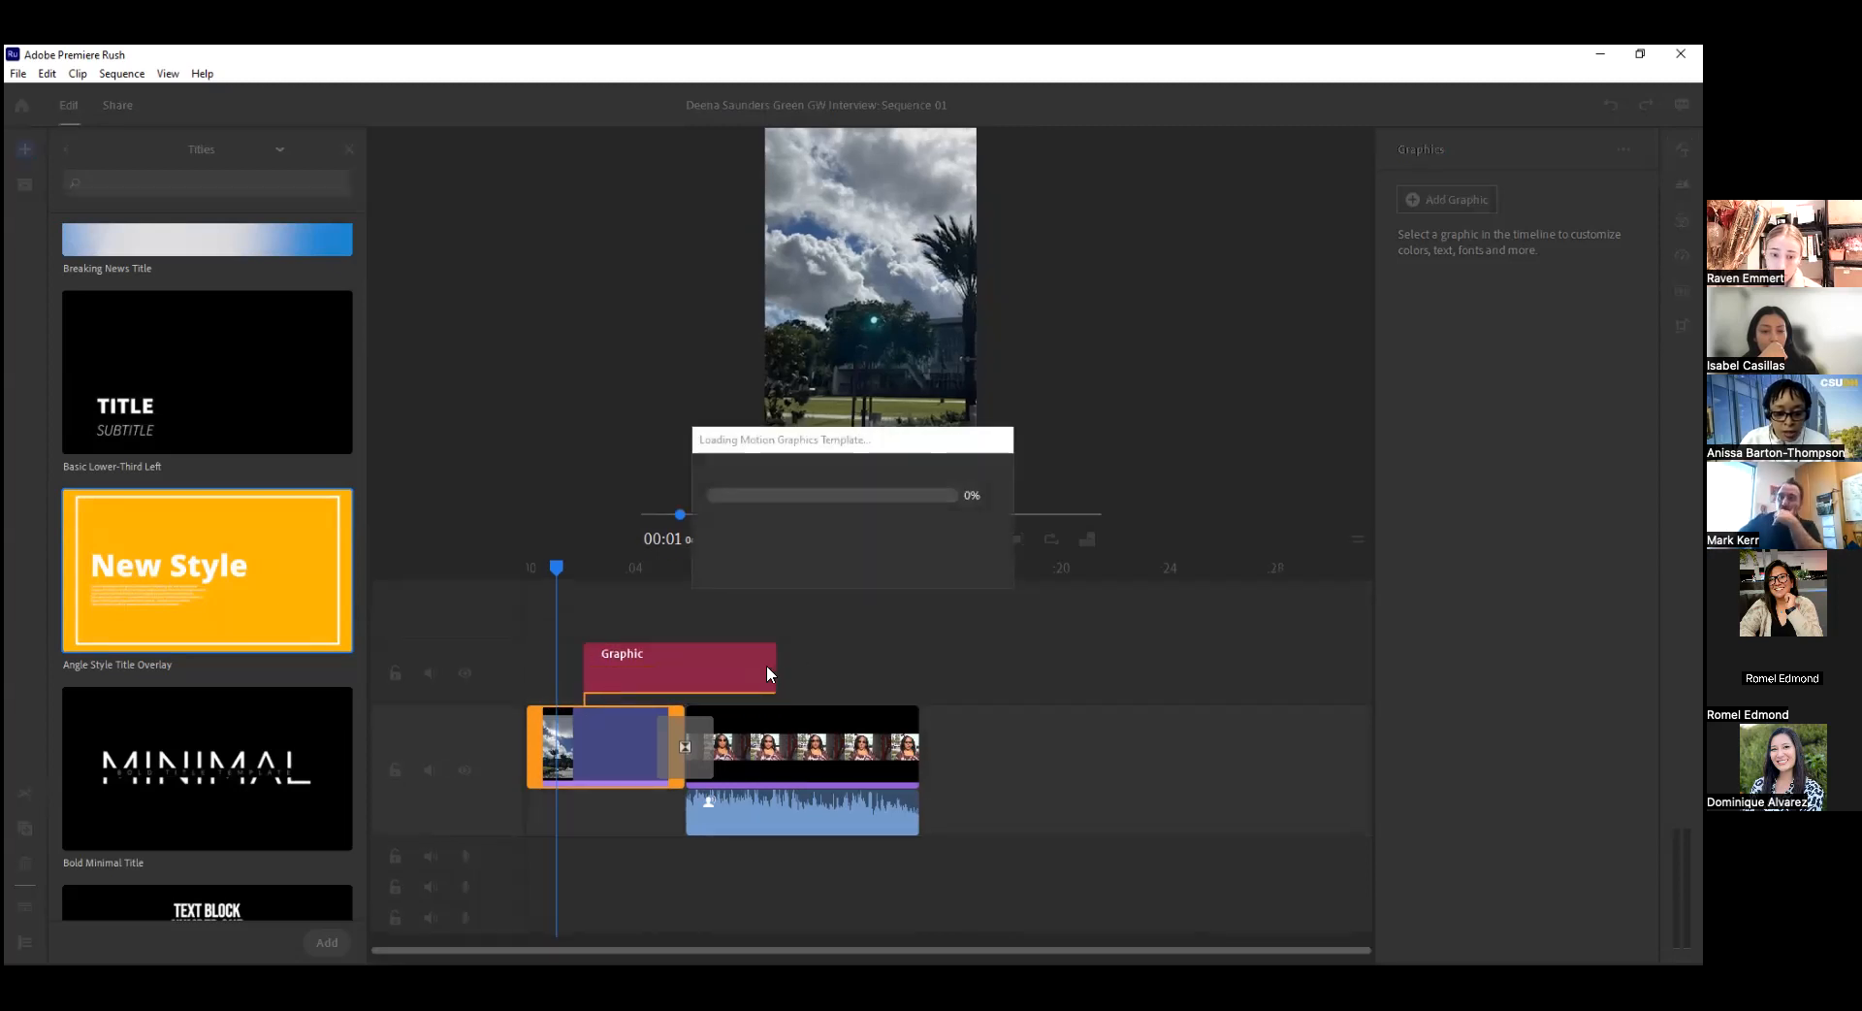
Shorten the title graphic to less than half its length and shift it to span the cut between the photo and the interview clip.
drag(760, 669, 659, 664)
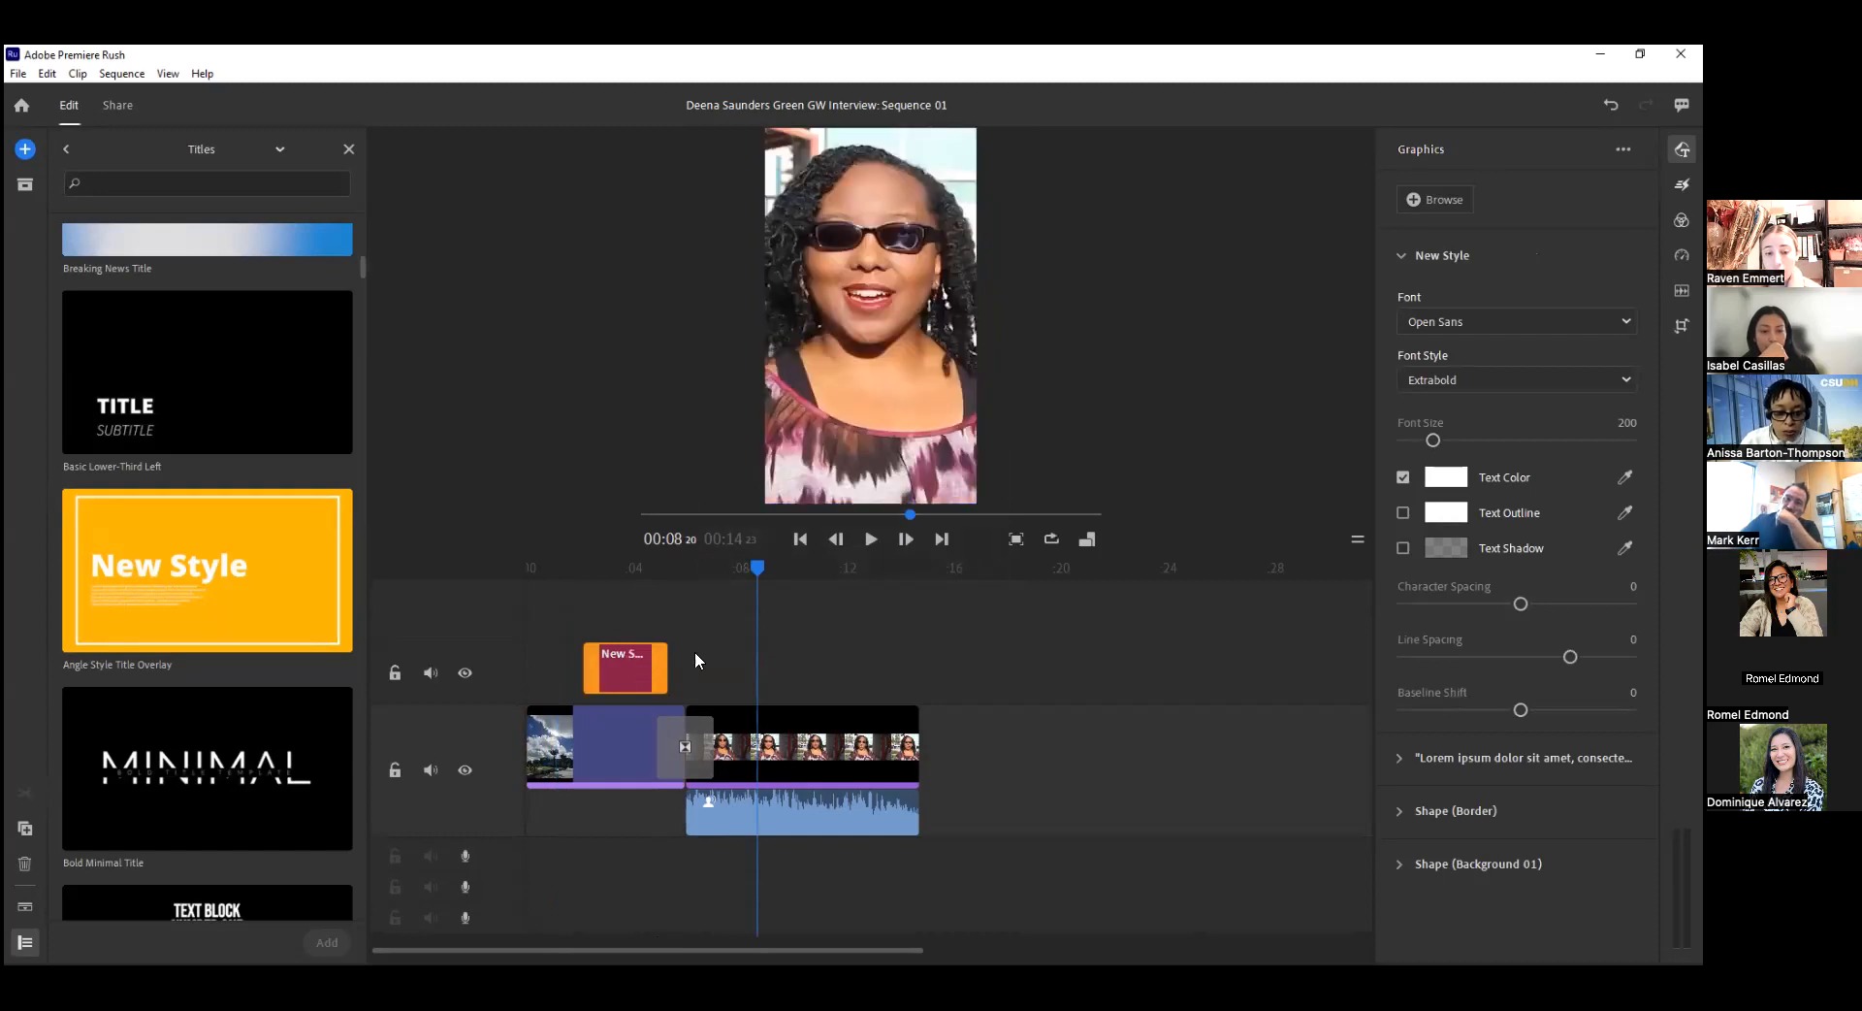
double_click(631, 668)
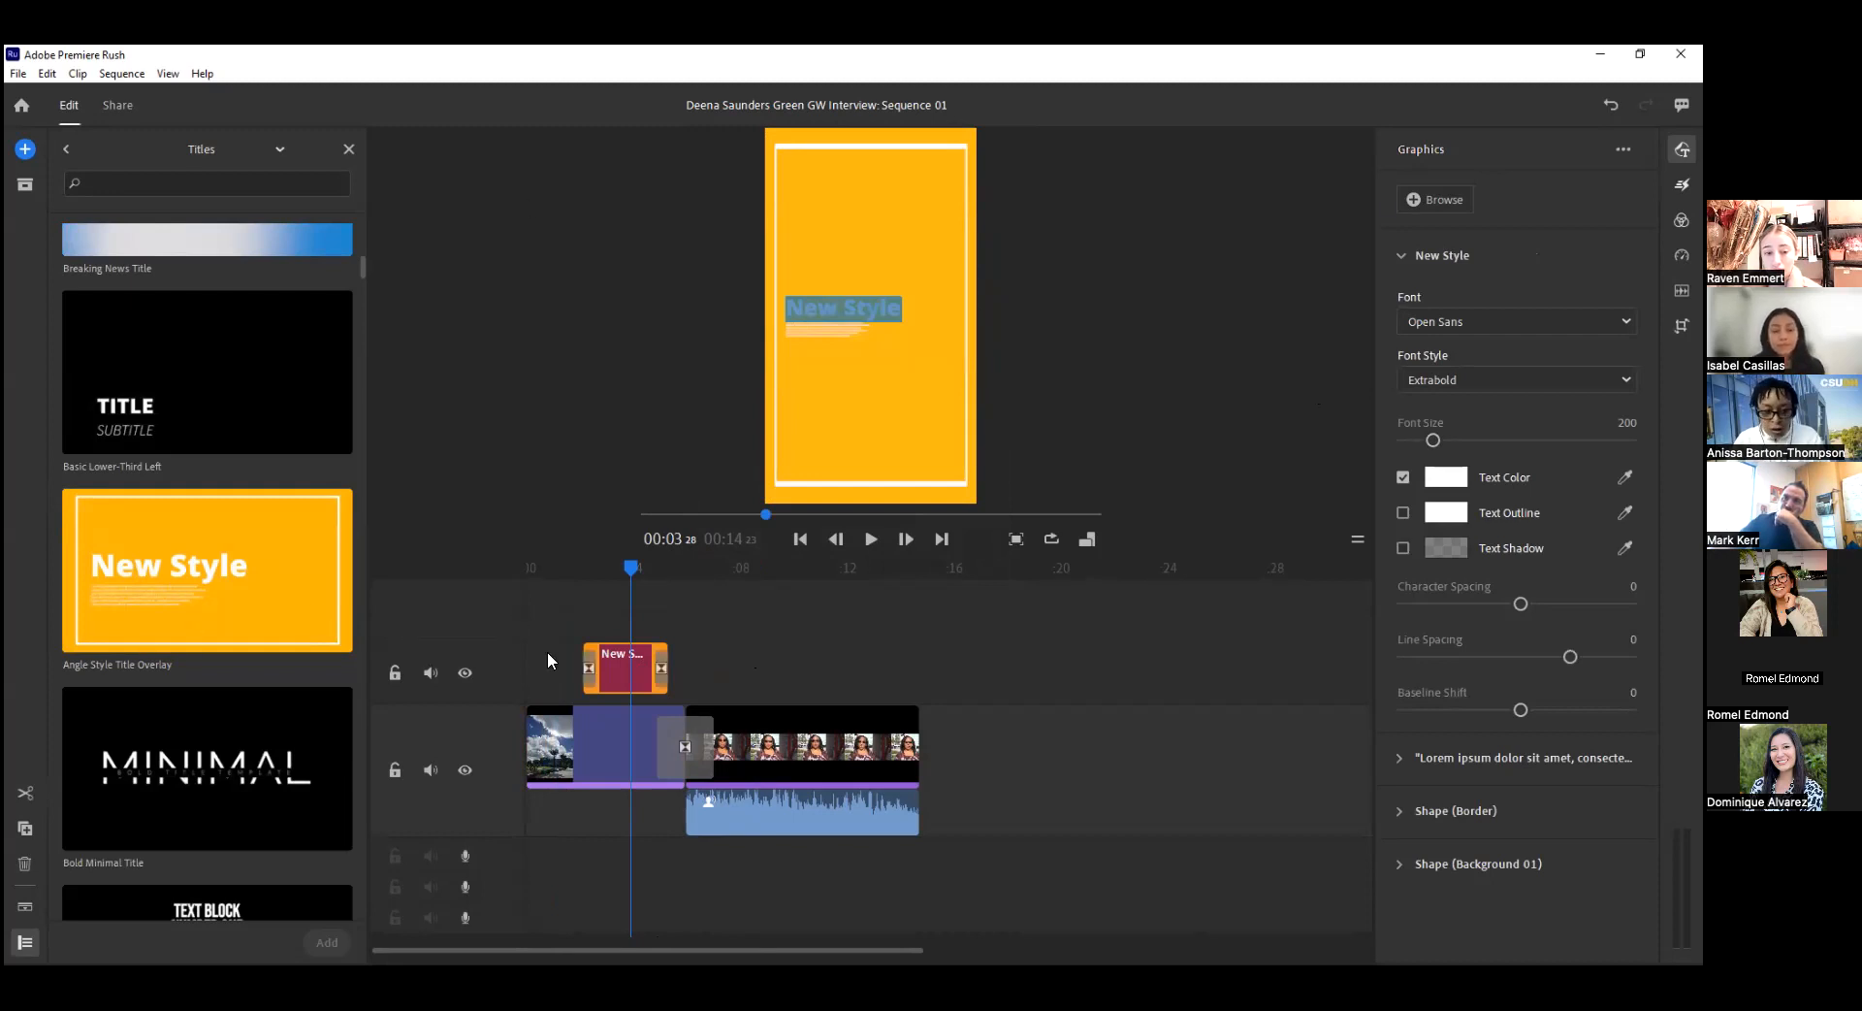
drag(635, 580, 704, 549)
click(639, 663)
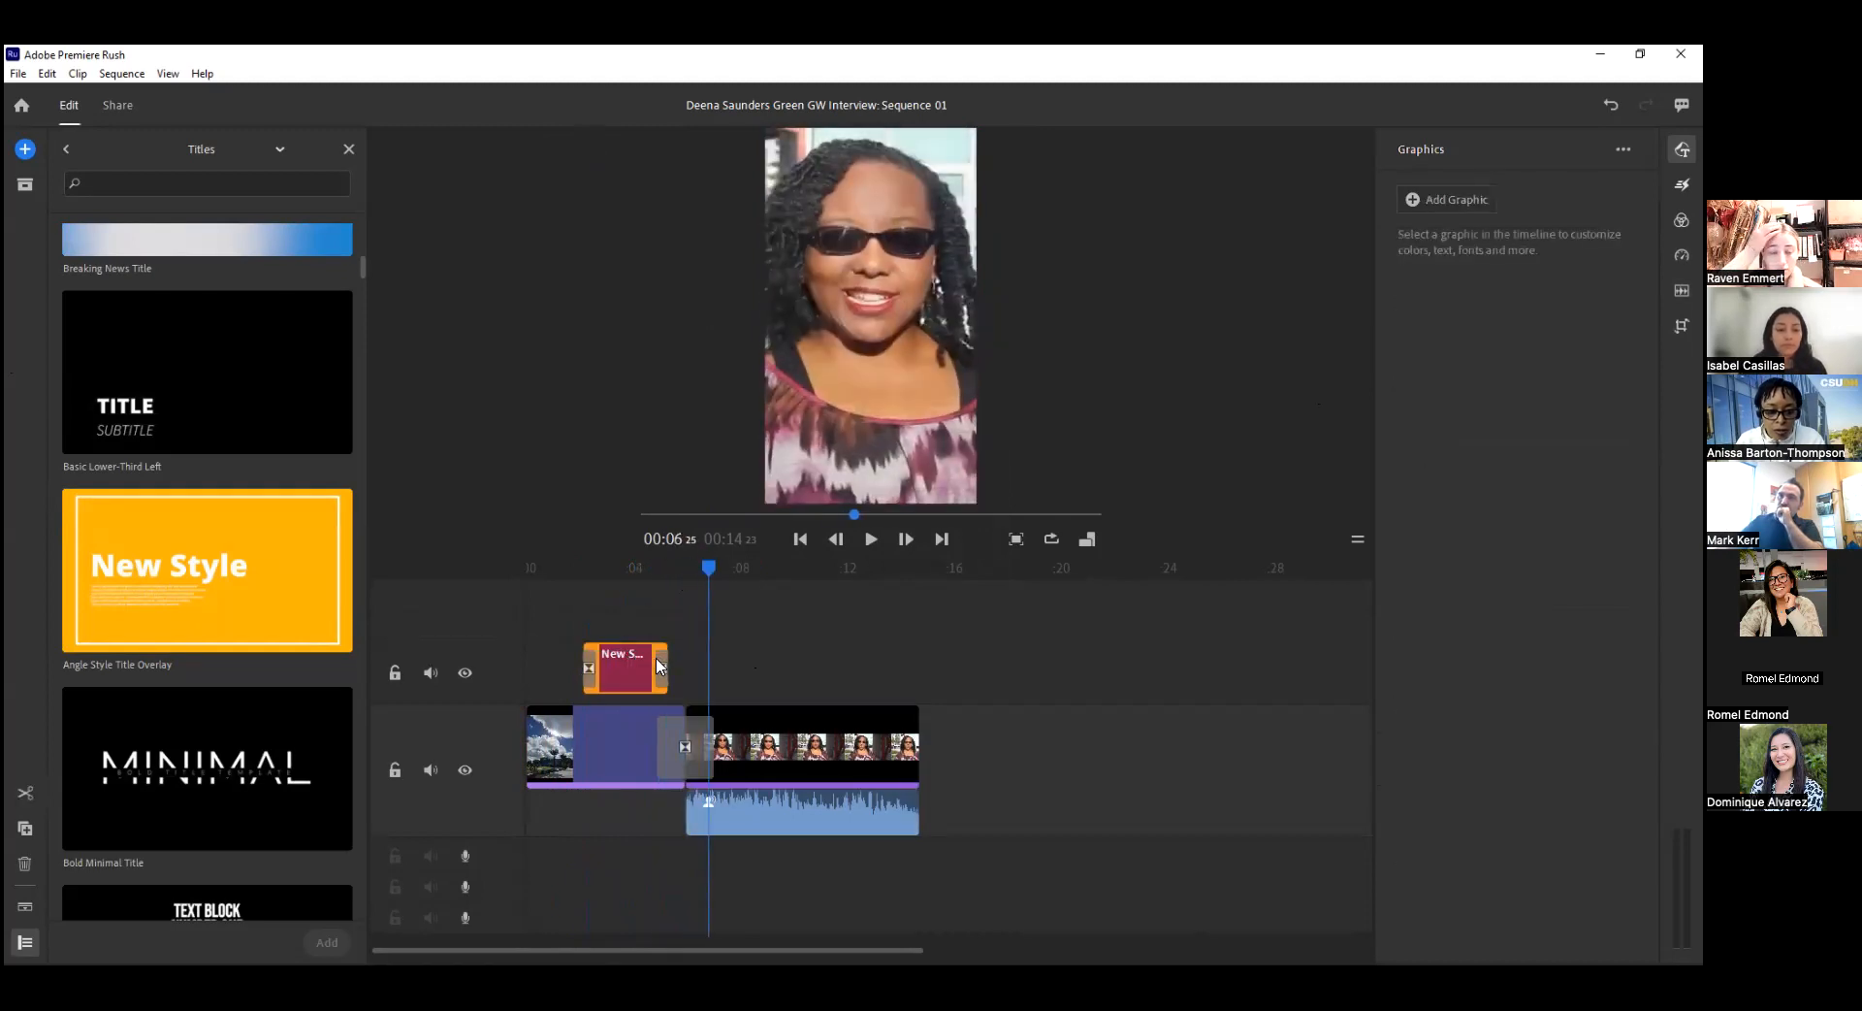
drag(658, 665, 697, 665)
drag(709, 574, 662, 575)
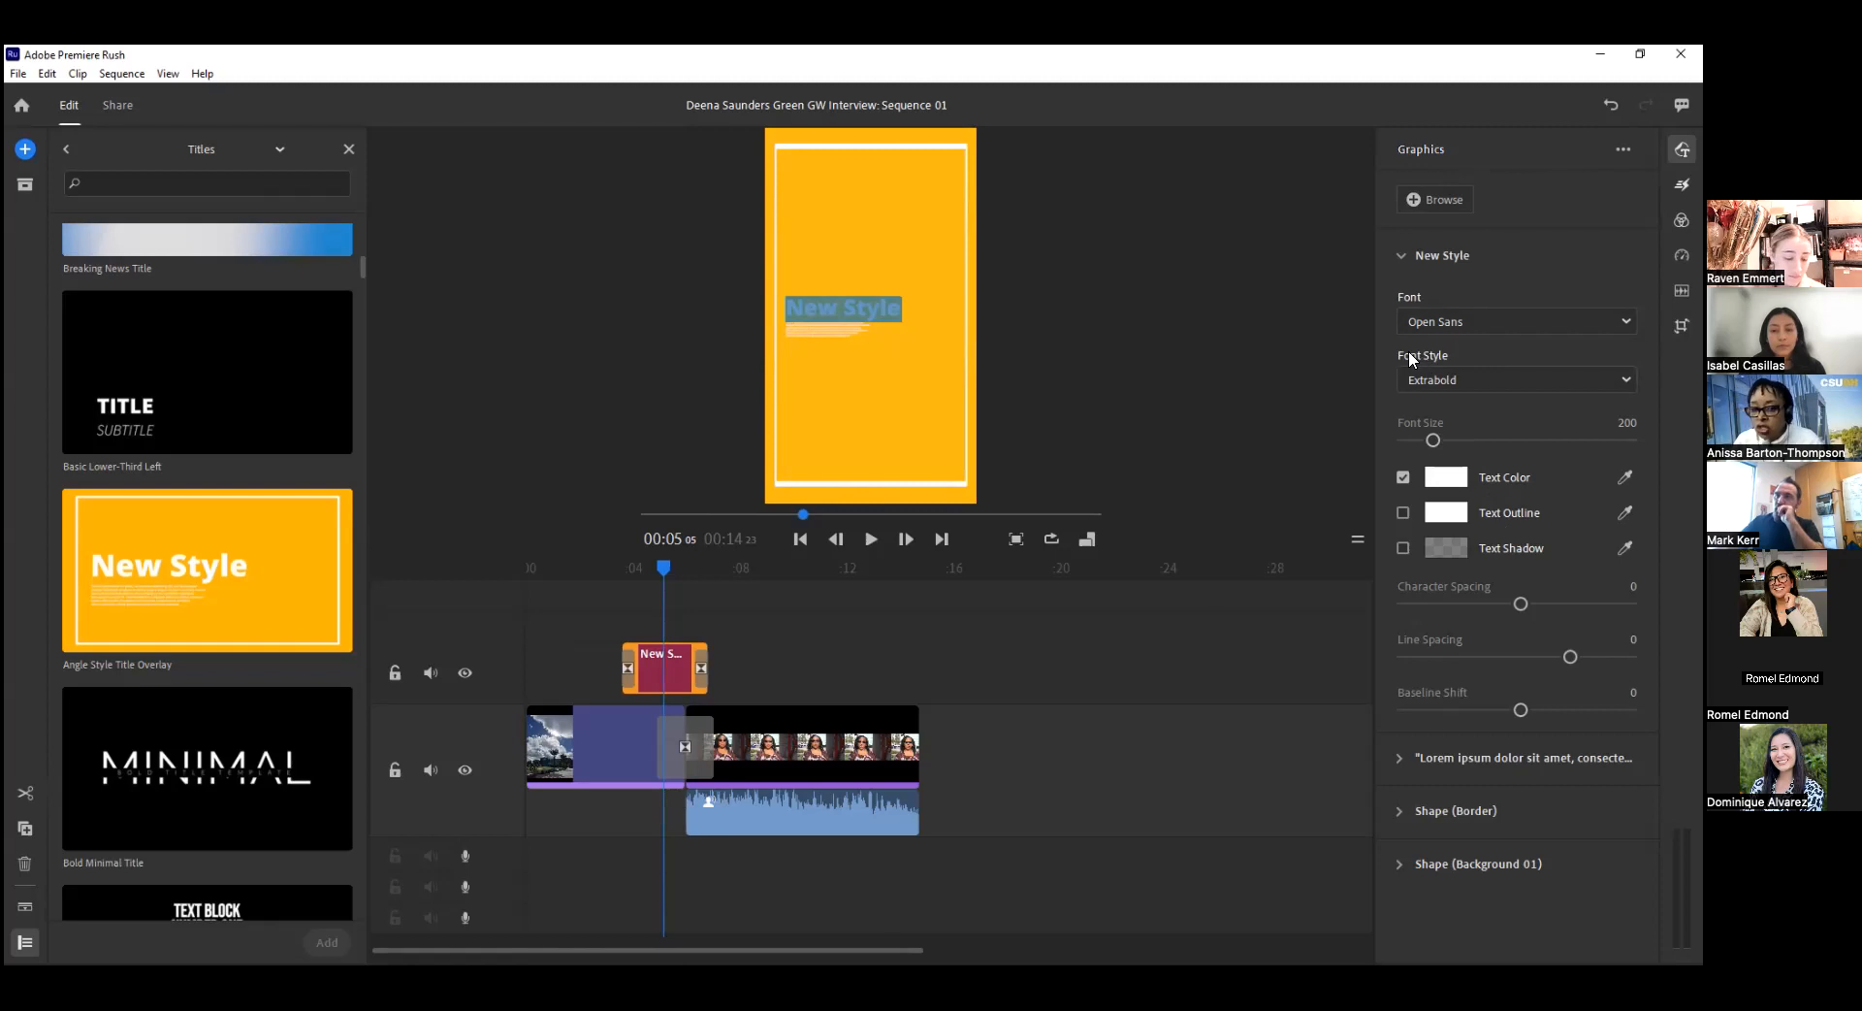
Turn the title graphic's border outline off and back on to compare its look.
click(1429, 255)
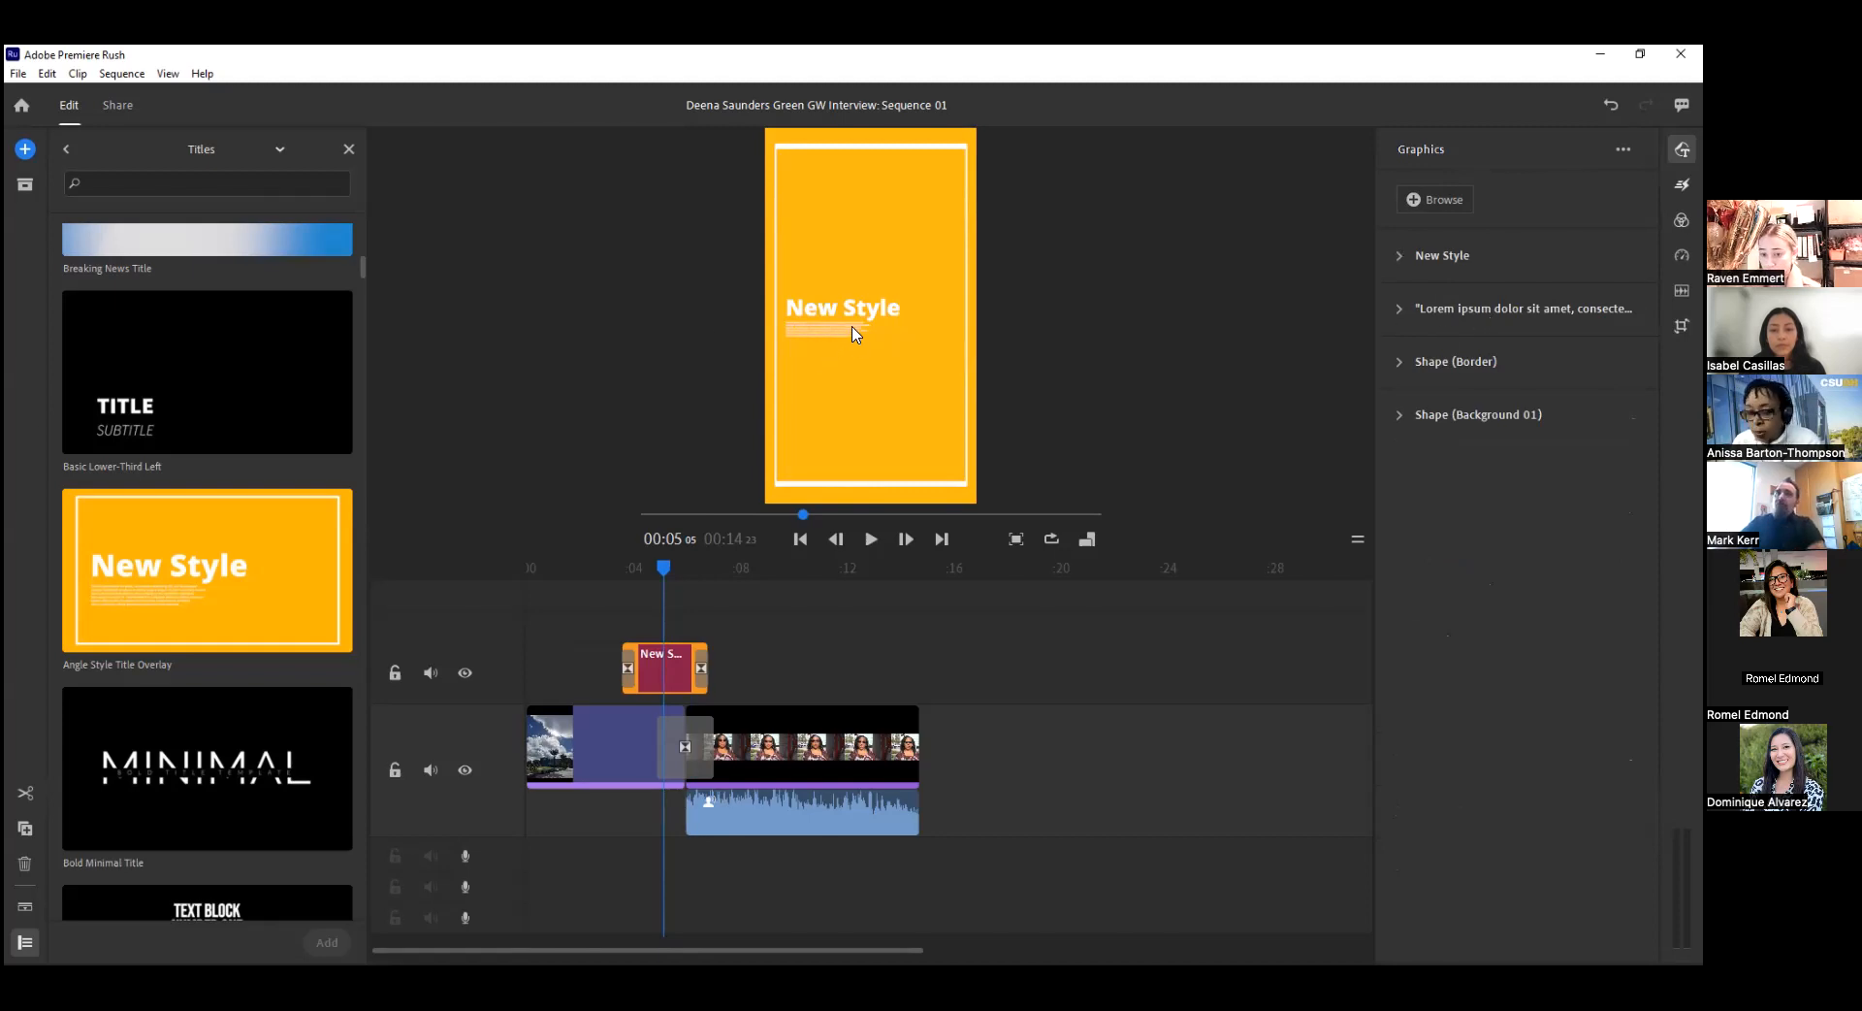
click(1400, 359)
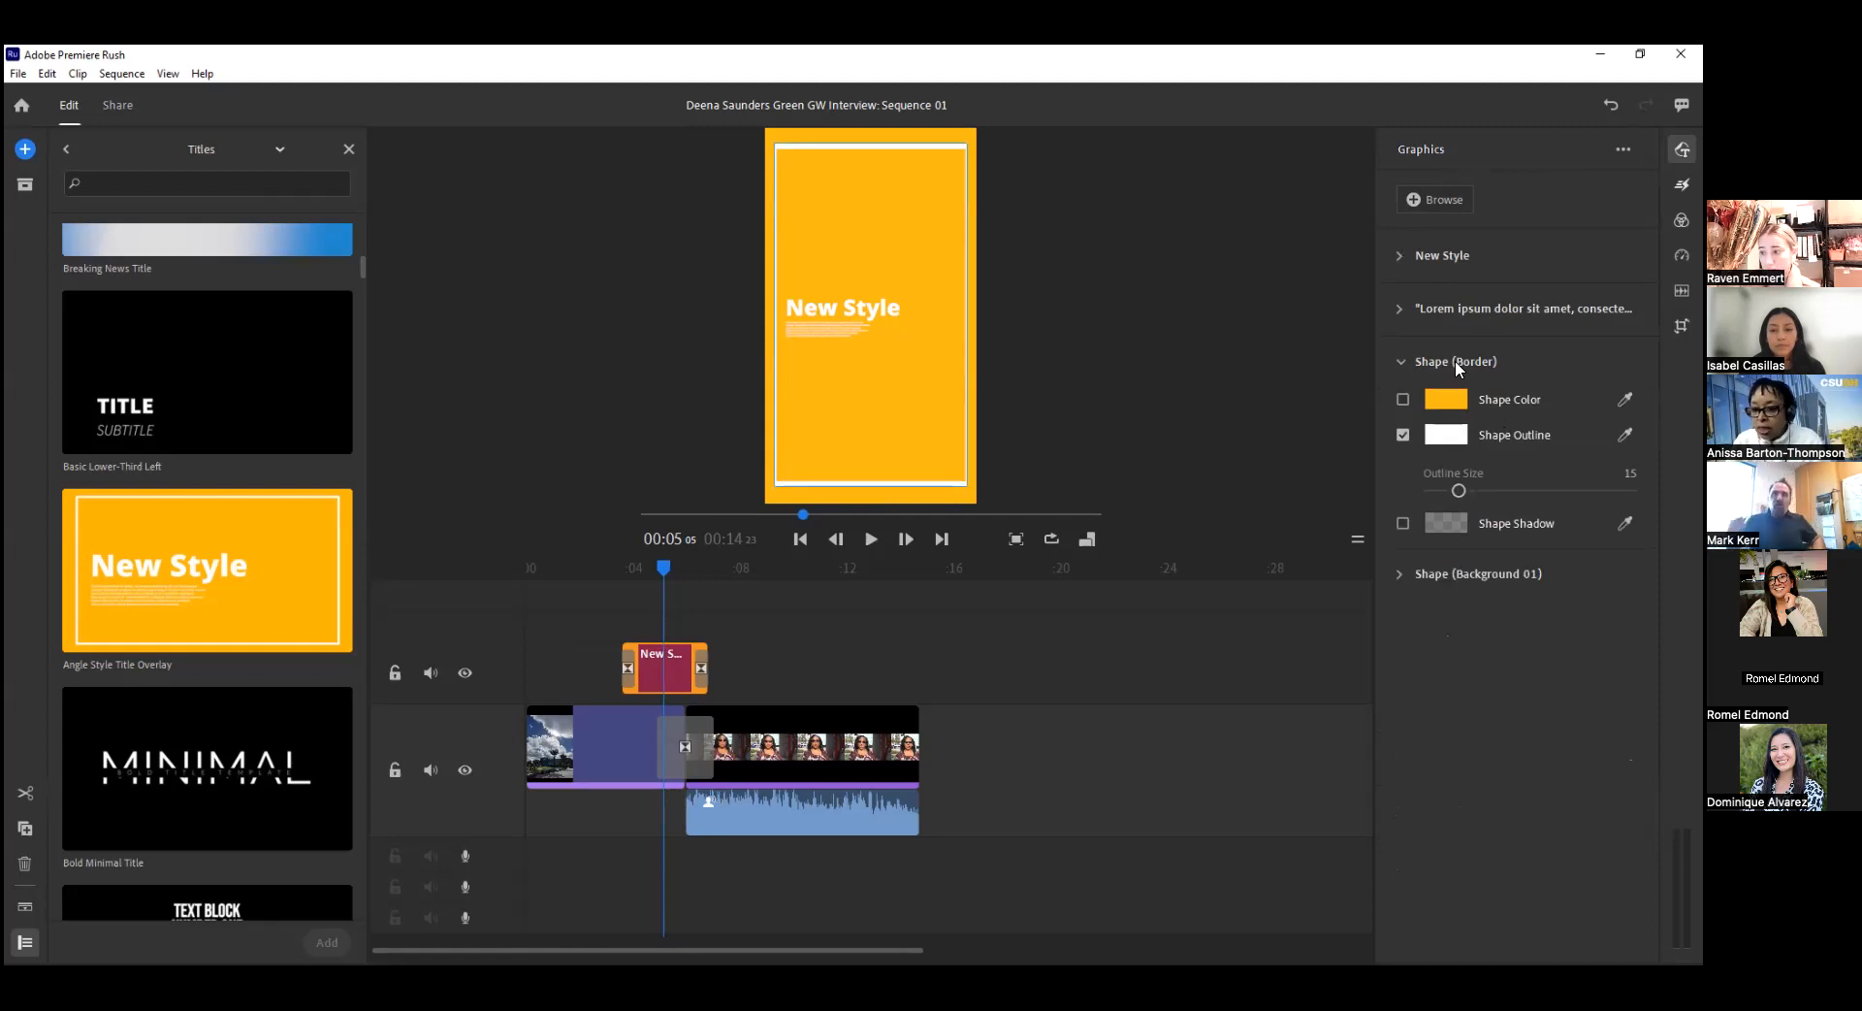
click(1404, 434)
click(1404, 434)
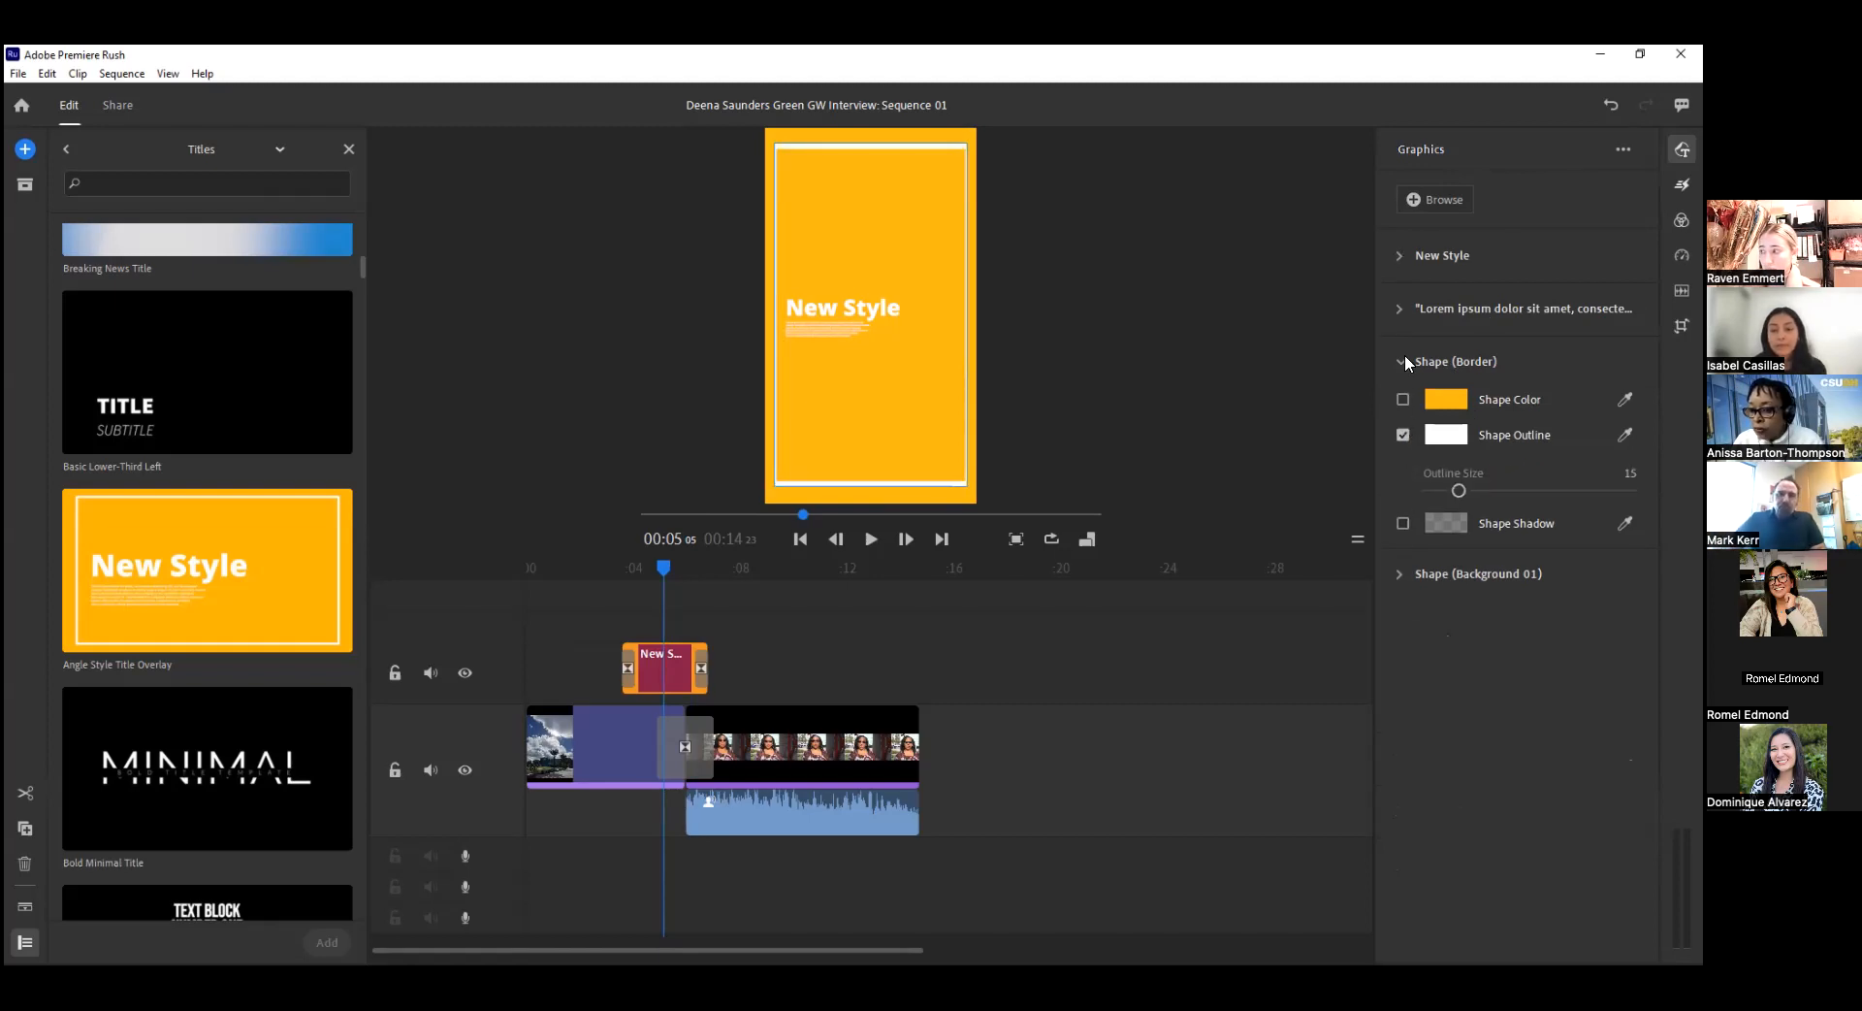
Set the fill color of the title graphic's Background 01 shape to hex 860038.
click(1401, 579)
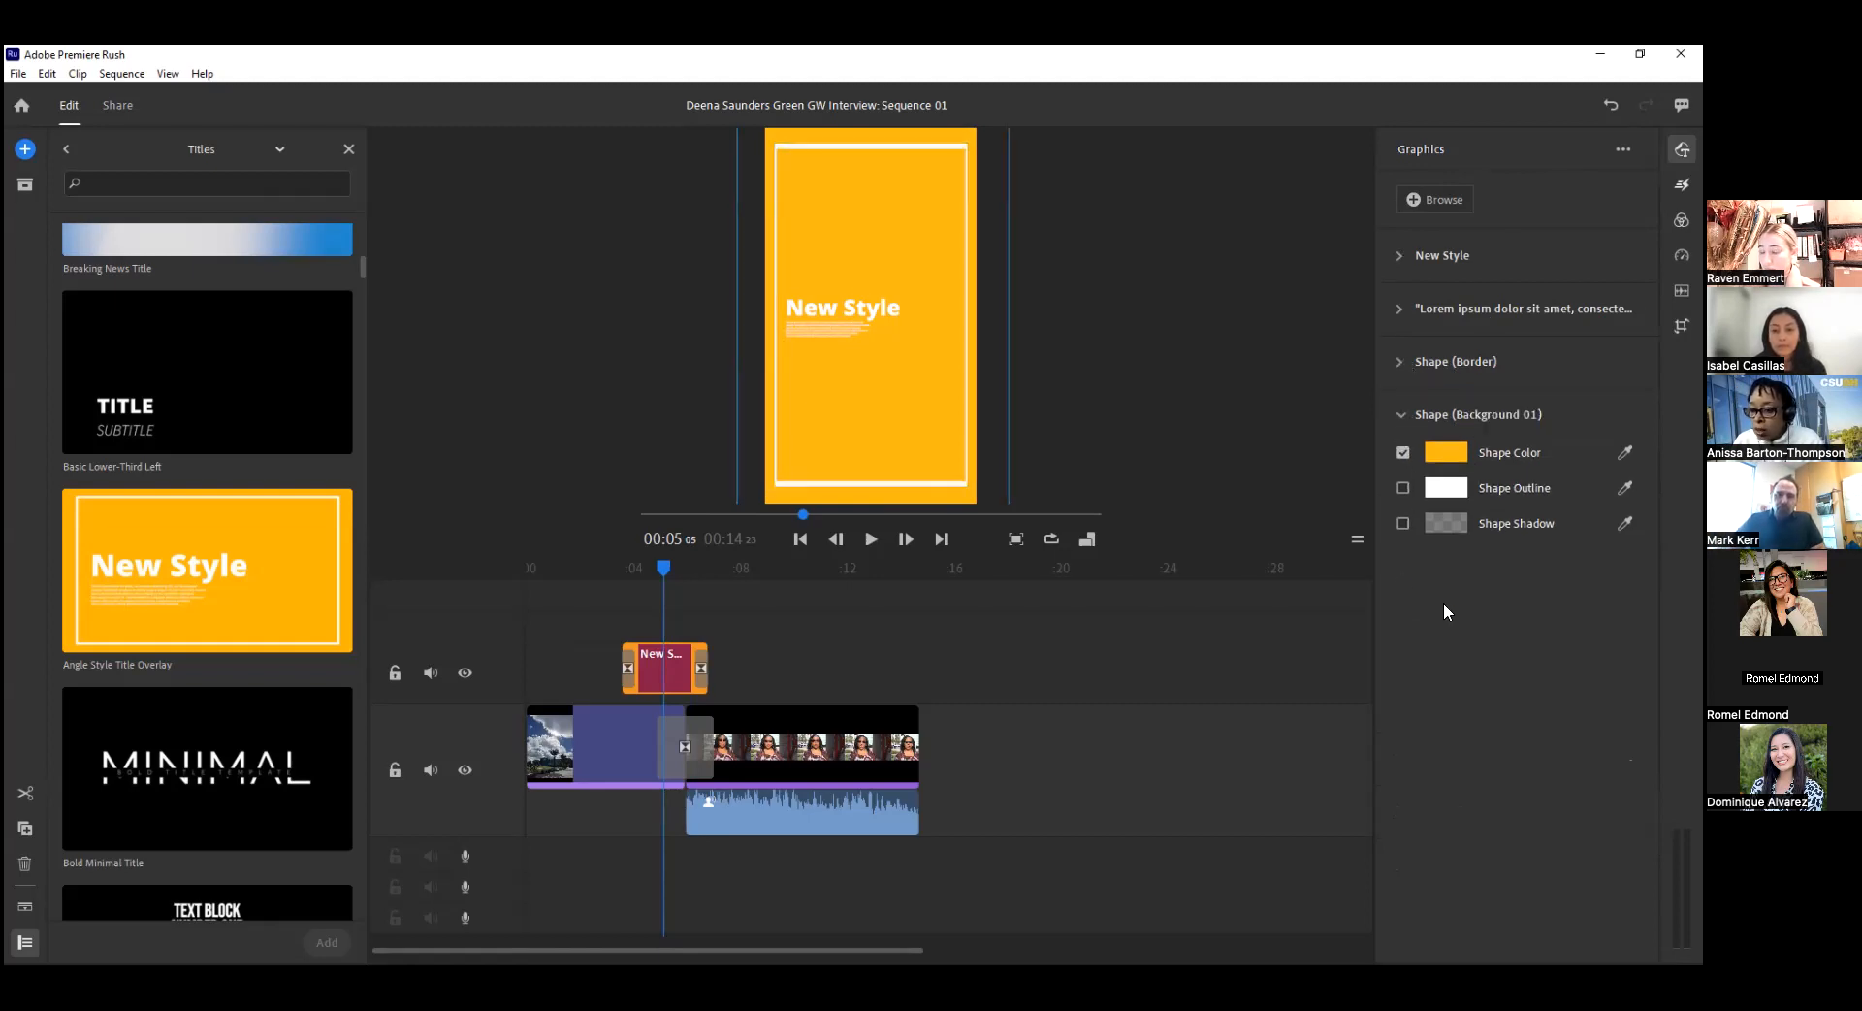
click(1460, 453)
drag(954, 433, 861, 441)
text(8)
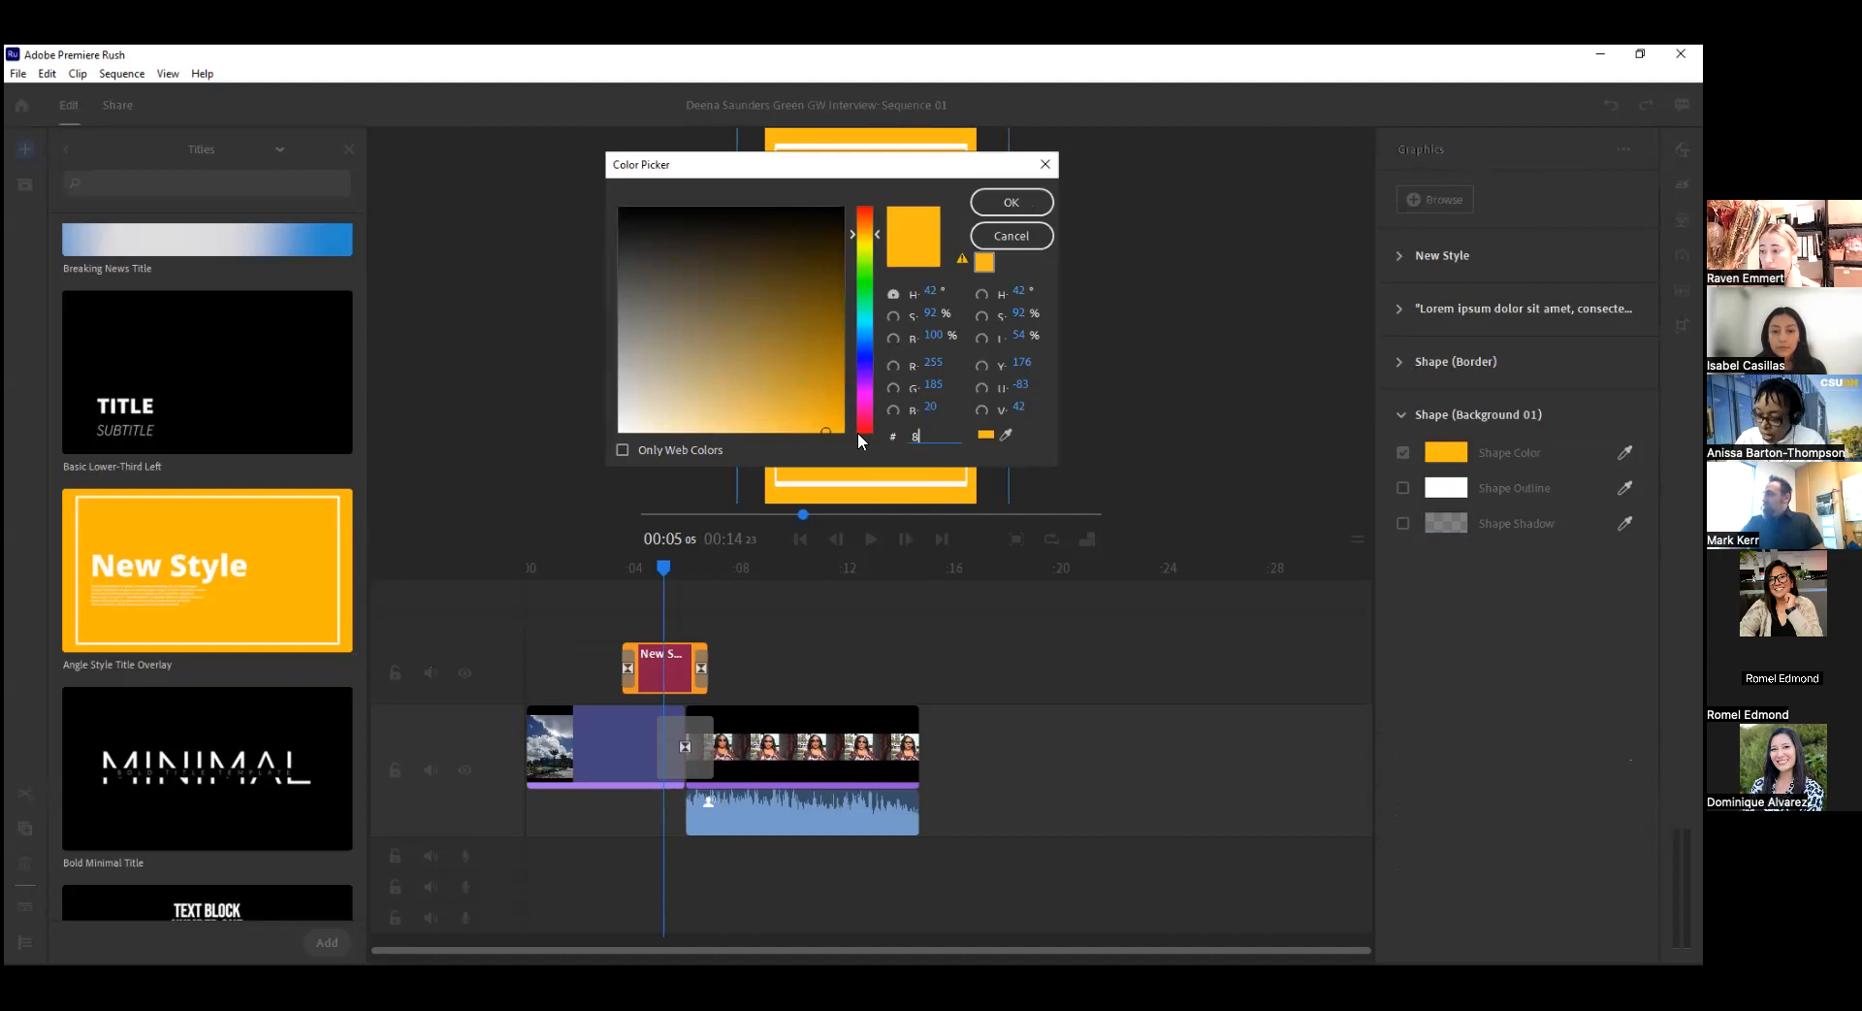
text(60038)
key(Return)
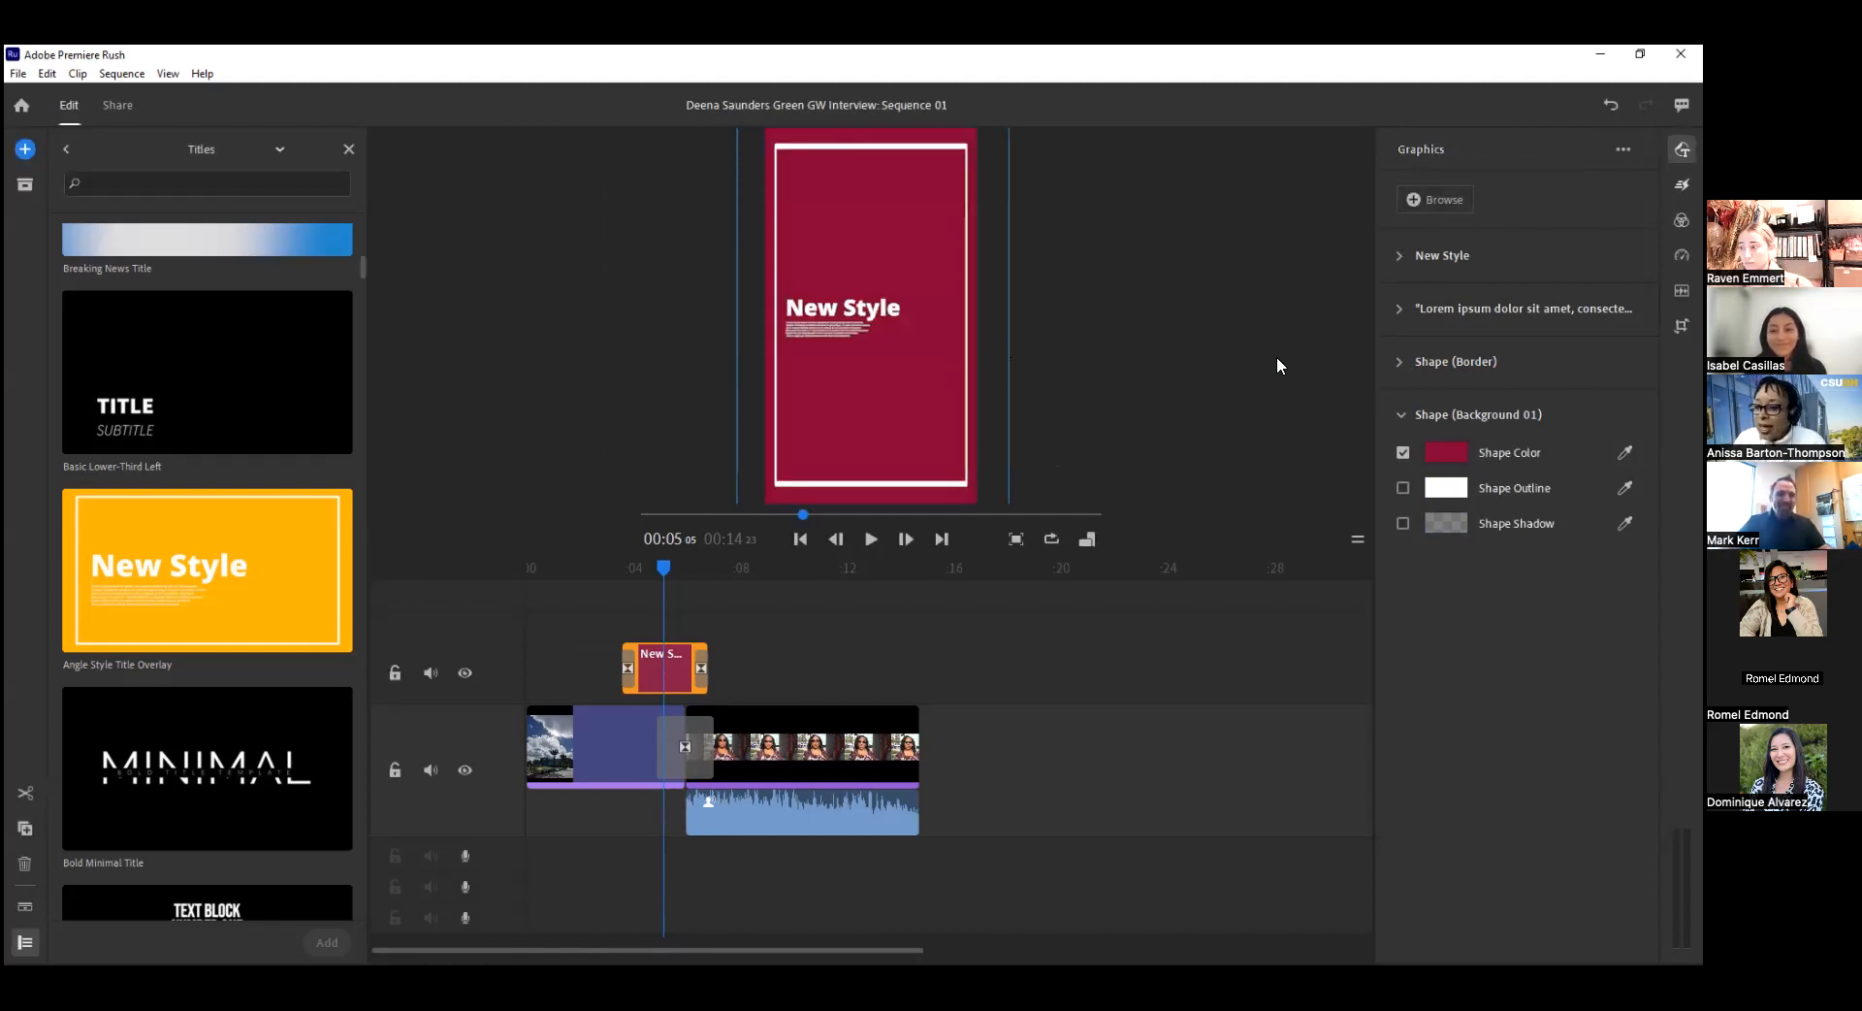
Set the New Style heading's font to Proxima Nova from the favorite fonts, with the Extrabold style.
click(1402, 255)
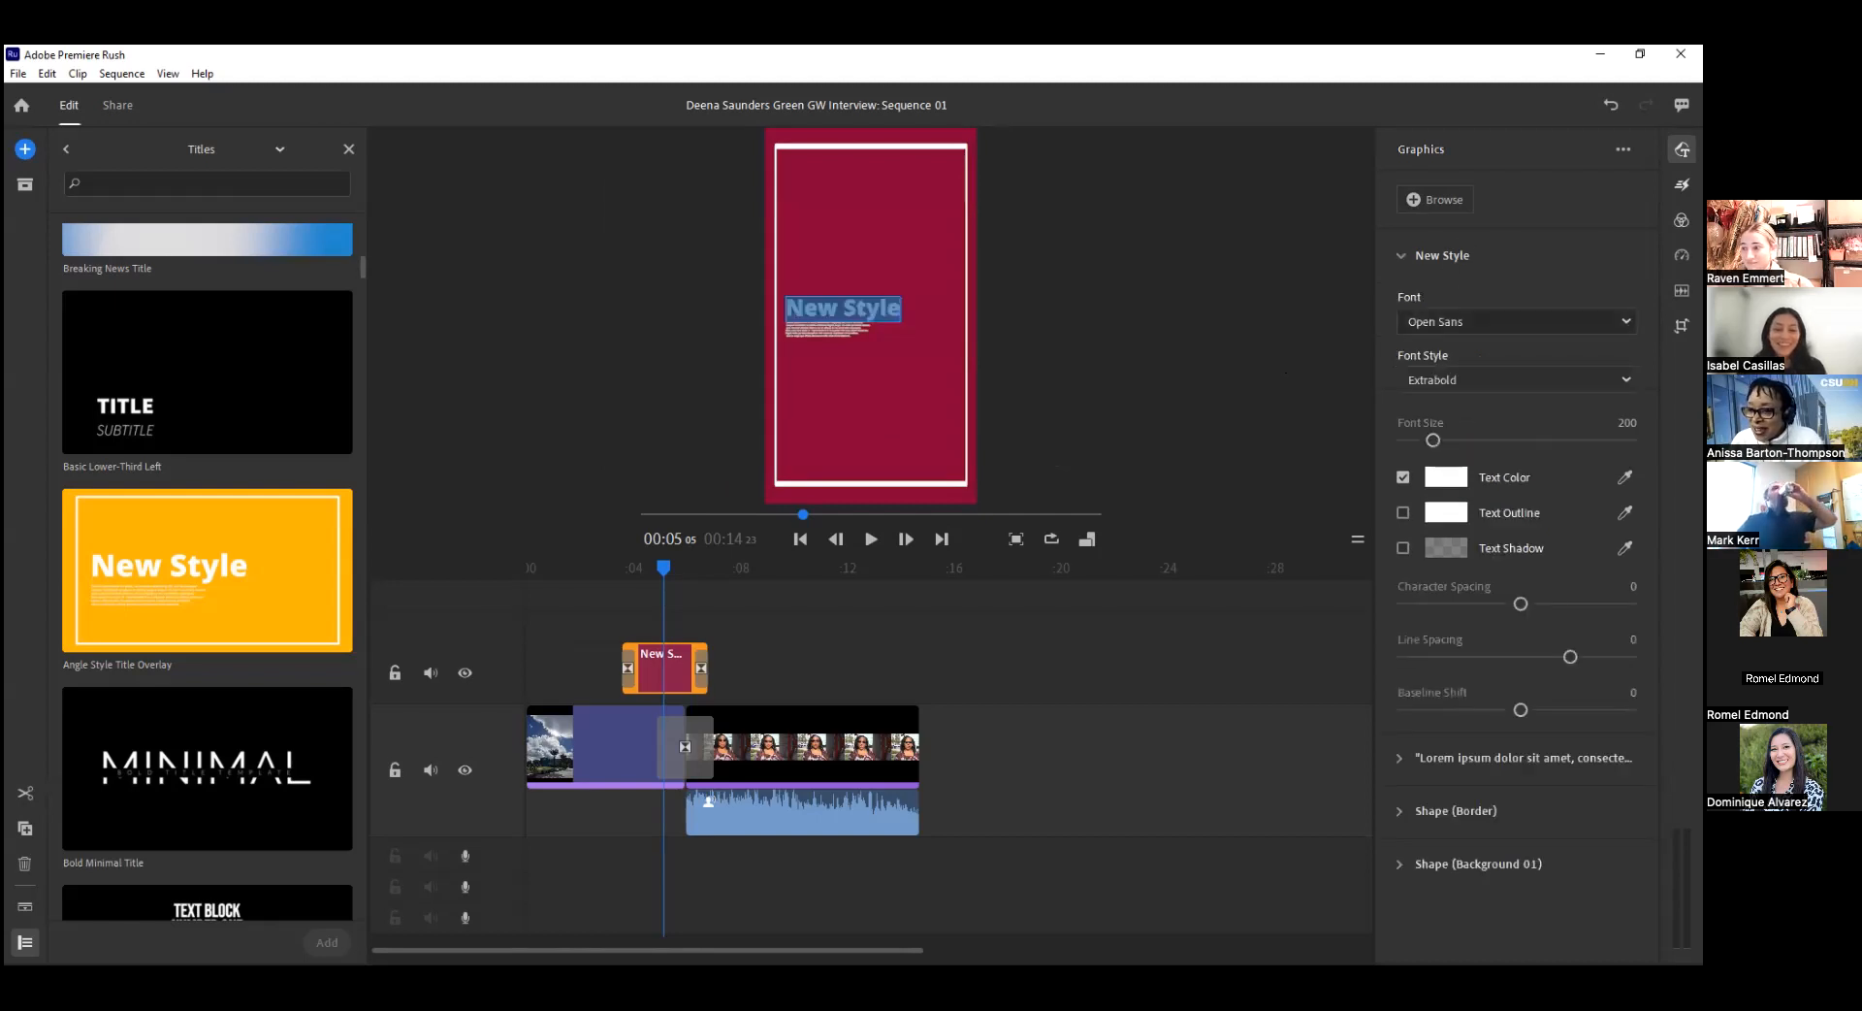
click(1441, 324)
click(1437, 349)
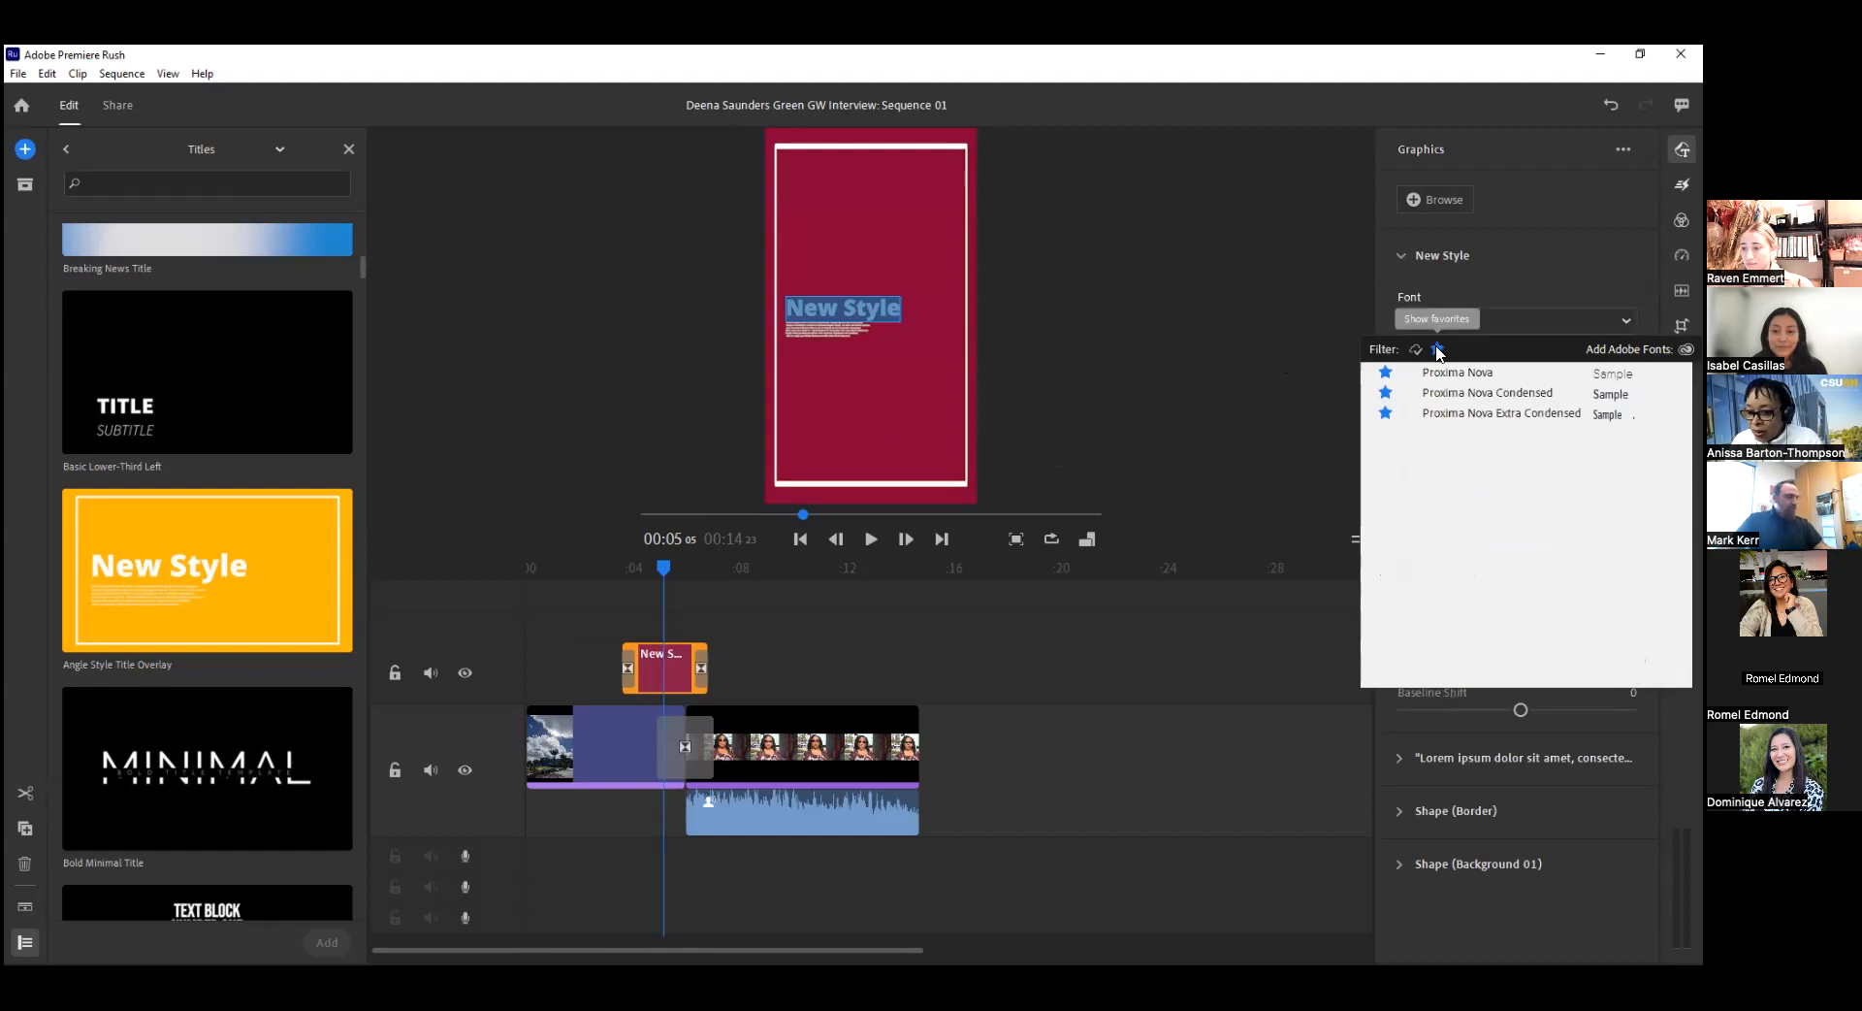
click(1458, 372)
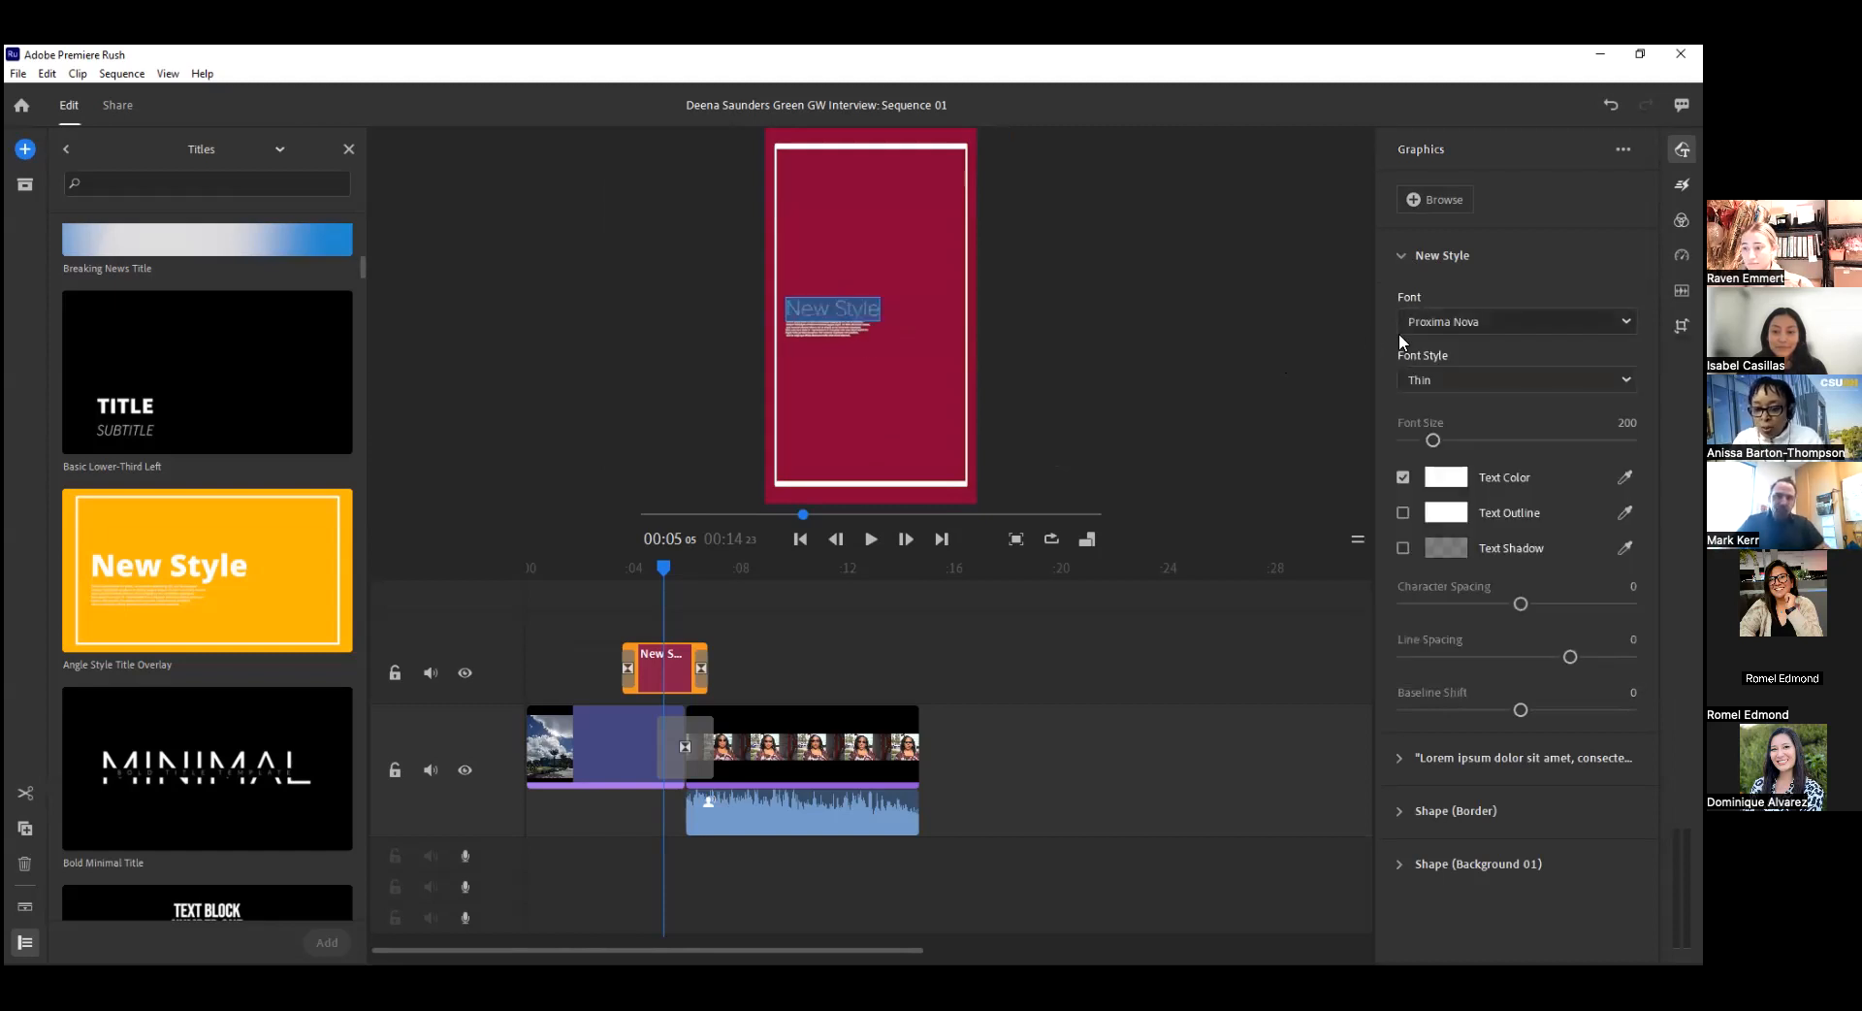
click(1486, 321)
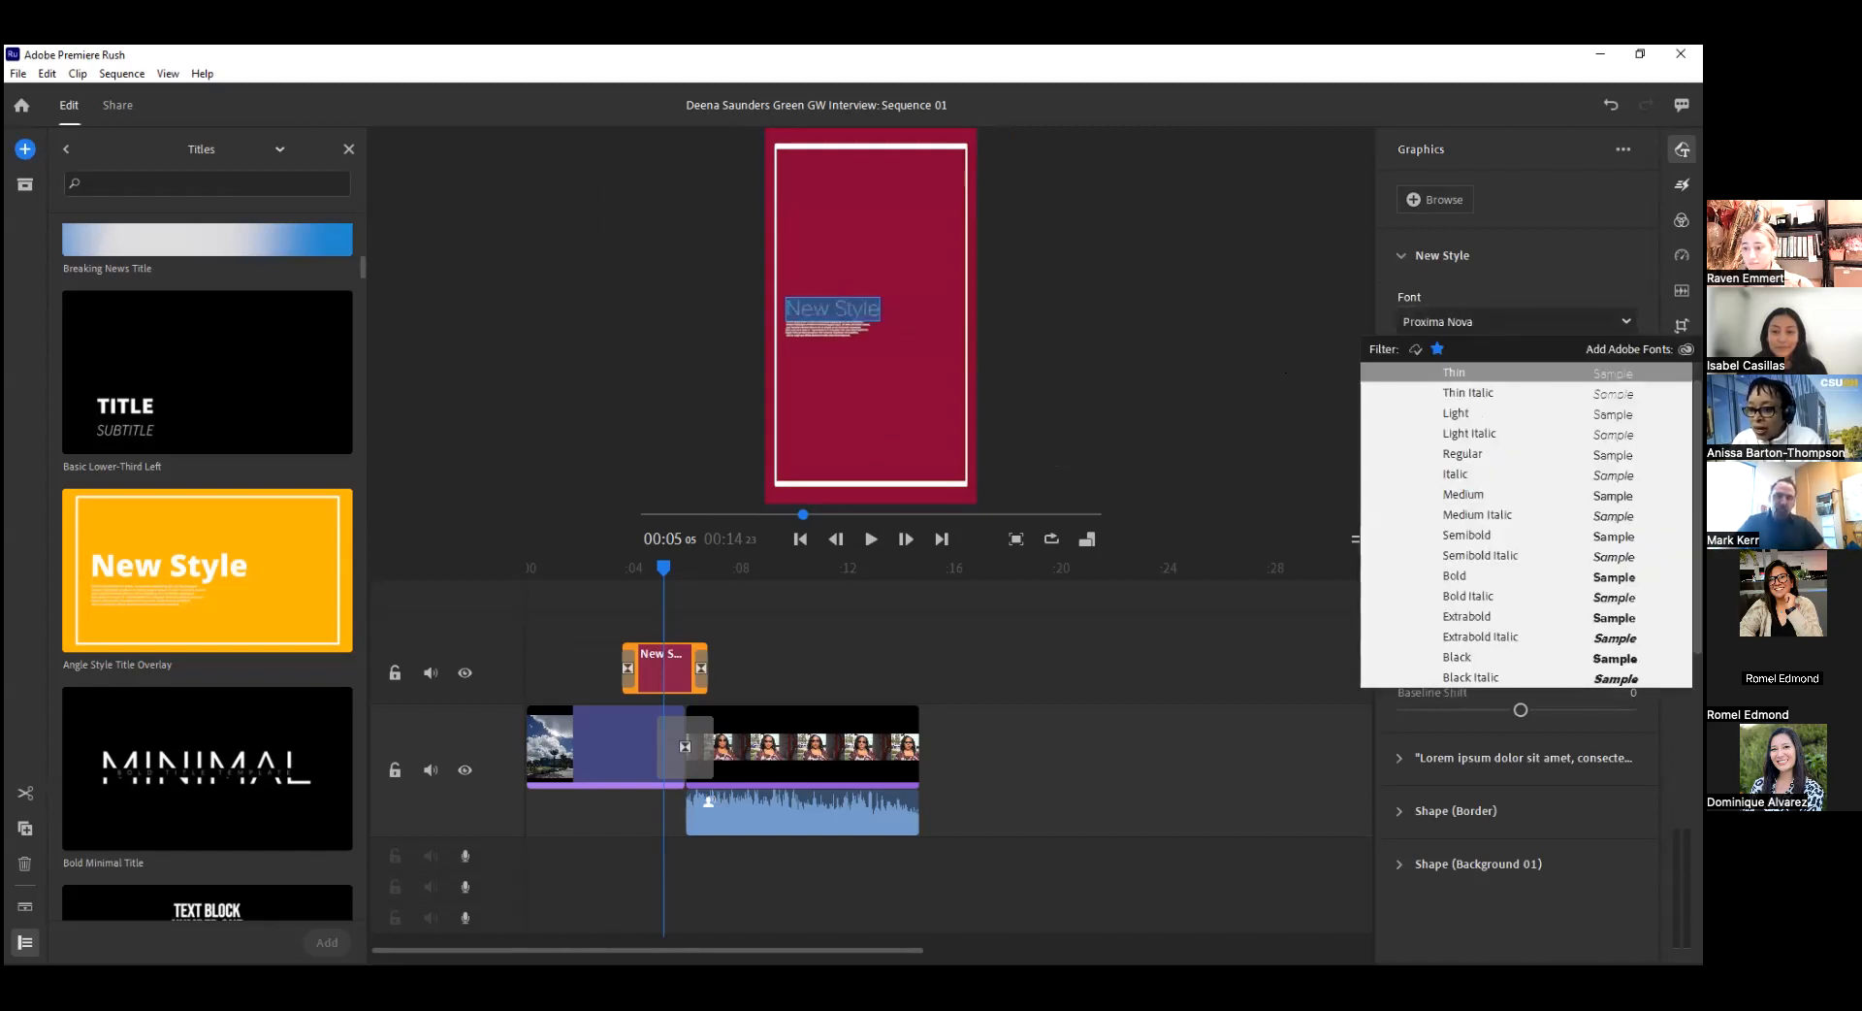
click(1497, 375)
click(1497, 378)
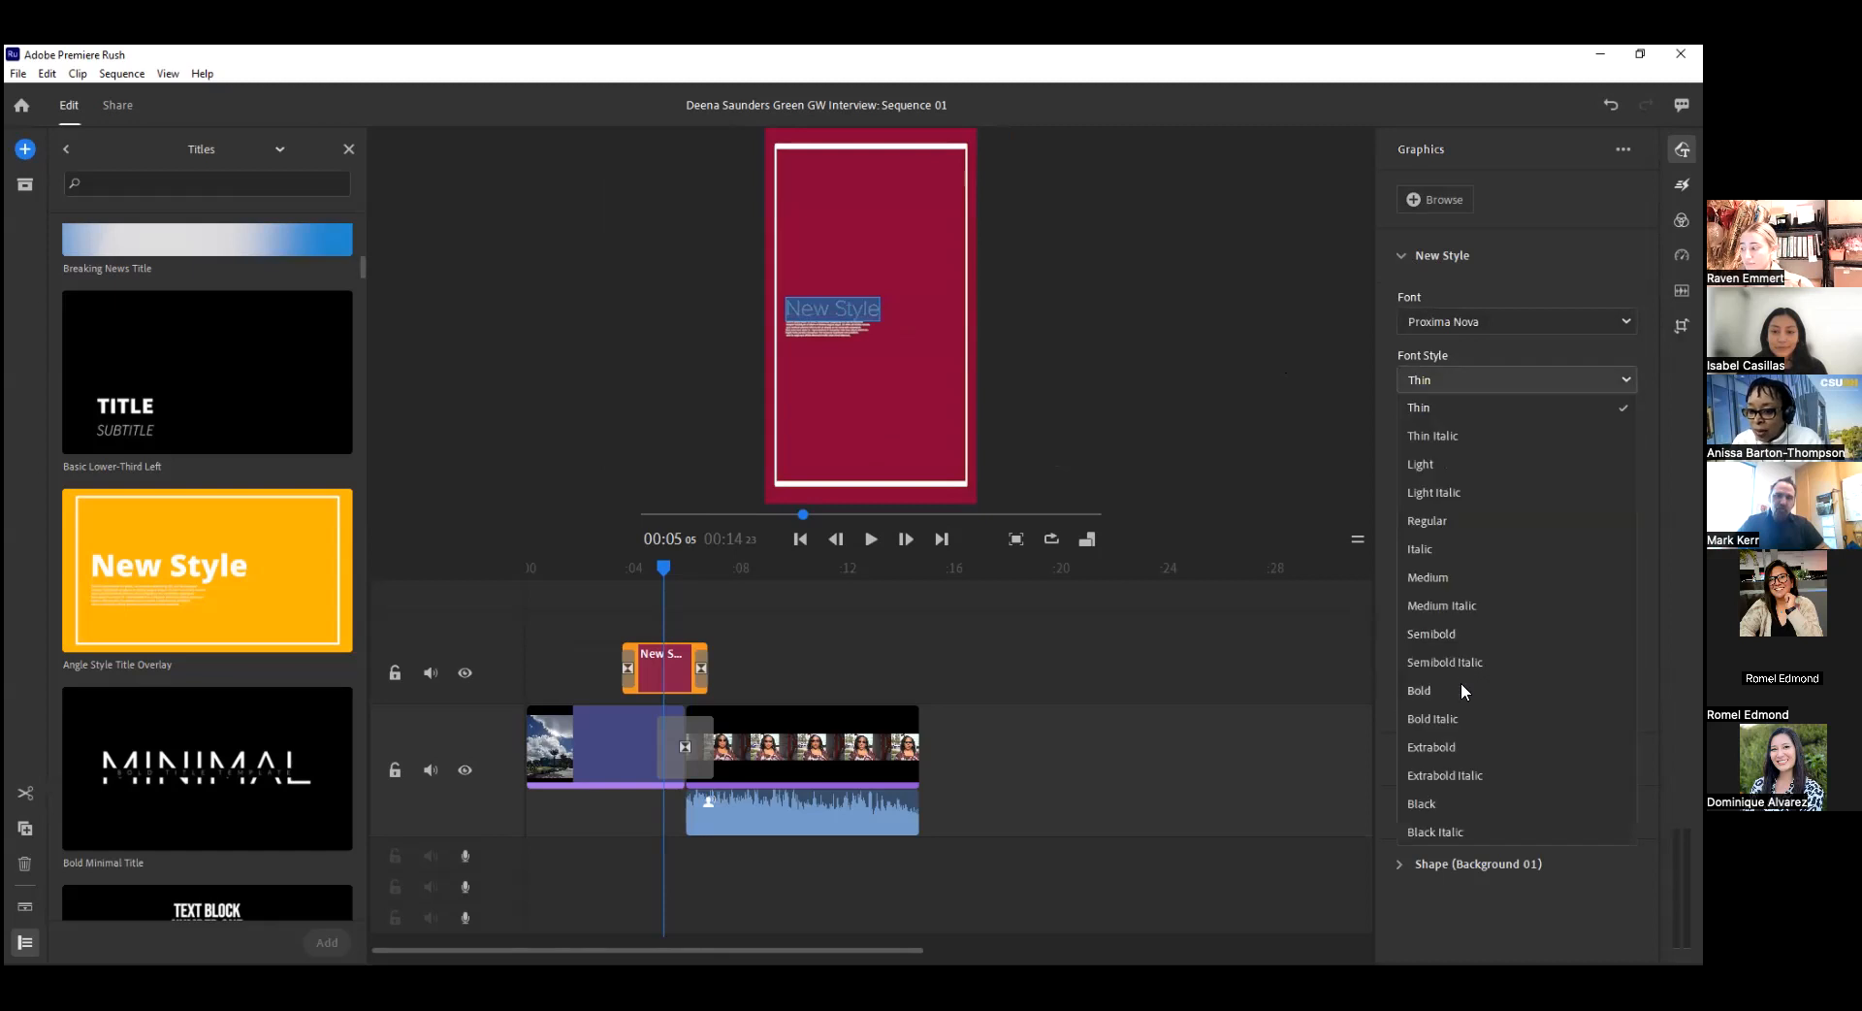
click(1462, 748)
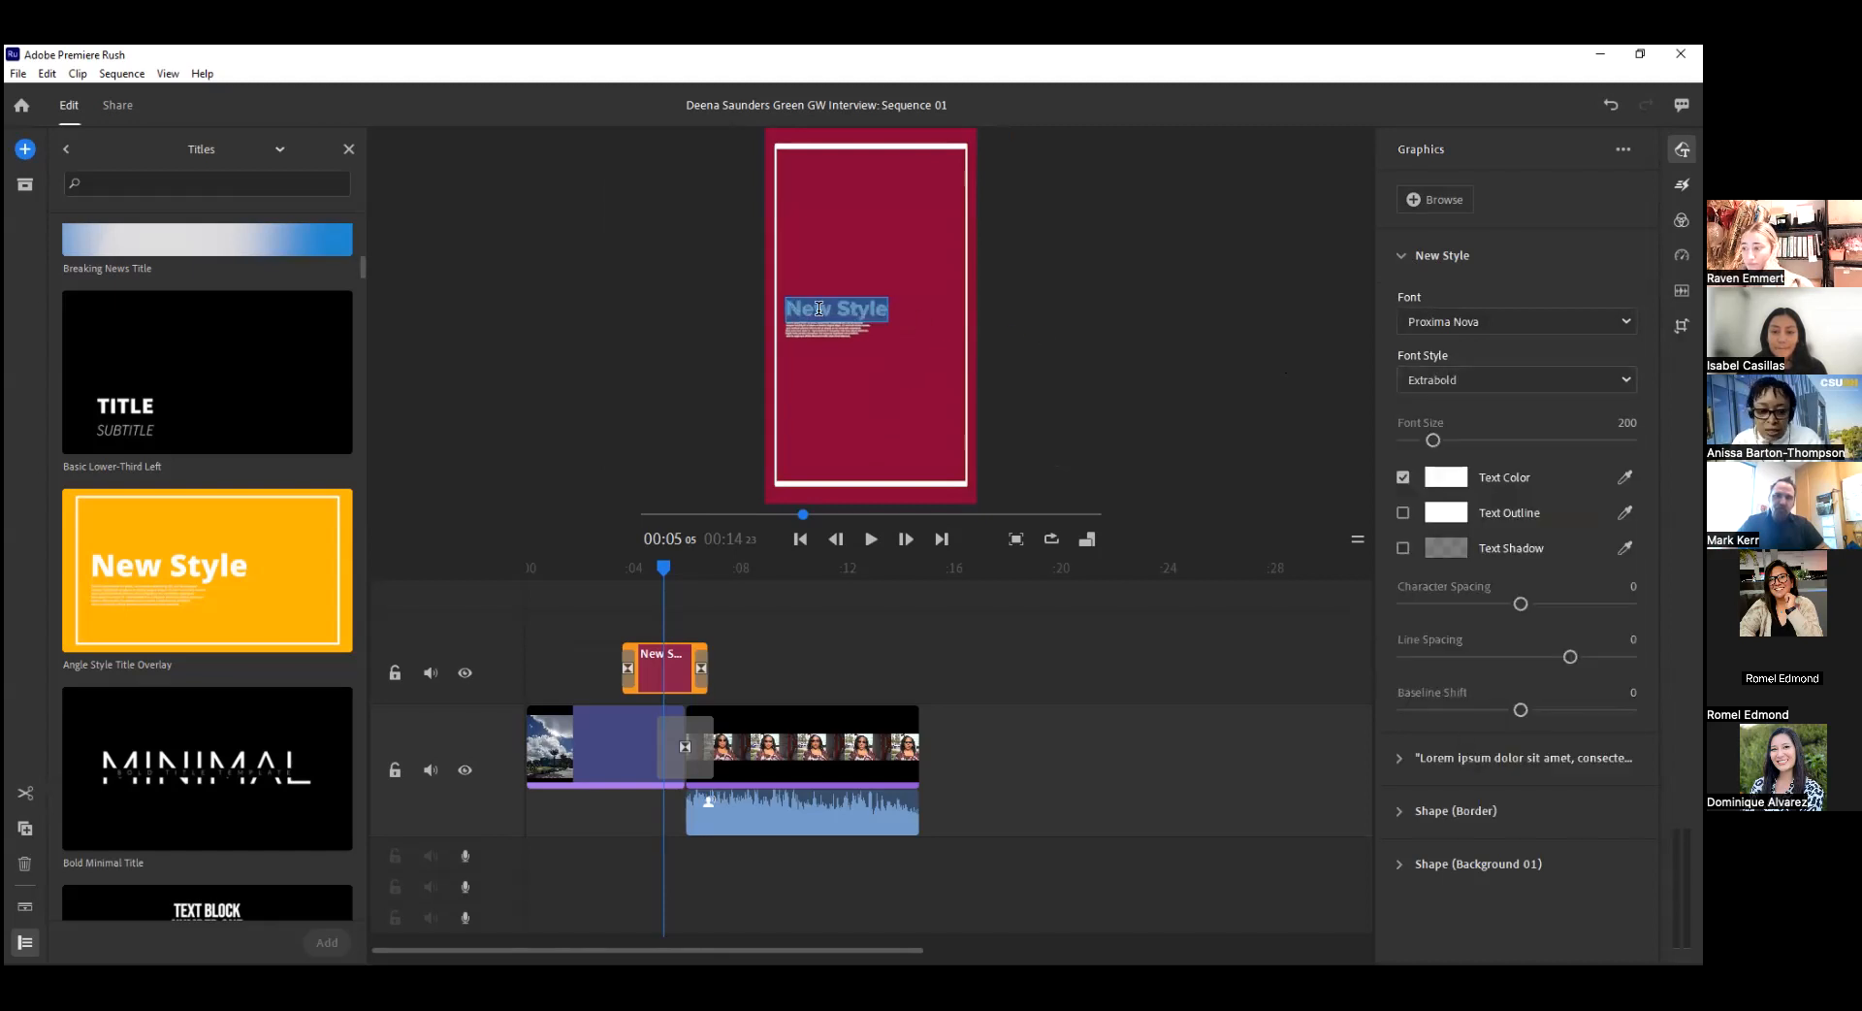
Replace the heading text with "Grant Writing & Administration", breaking the line before the ampersand.
text(Grant Wr)
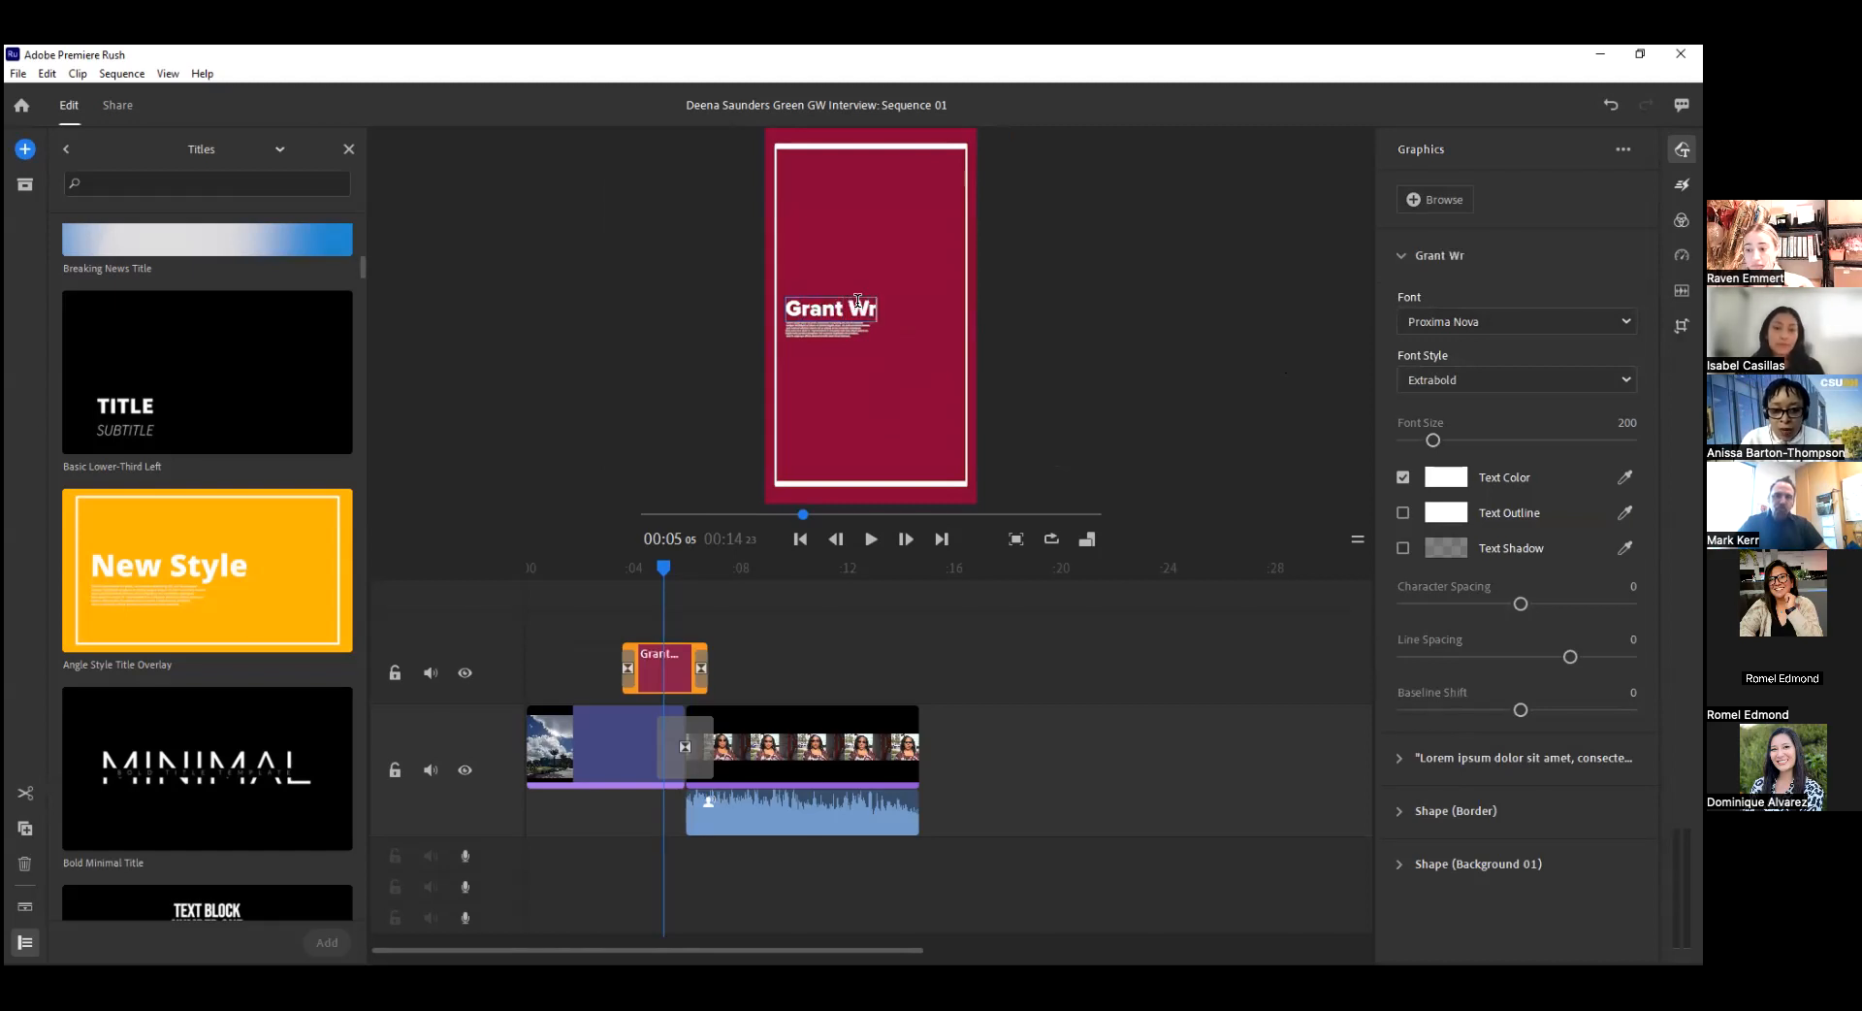
text(iting )
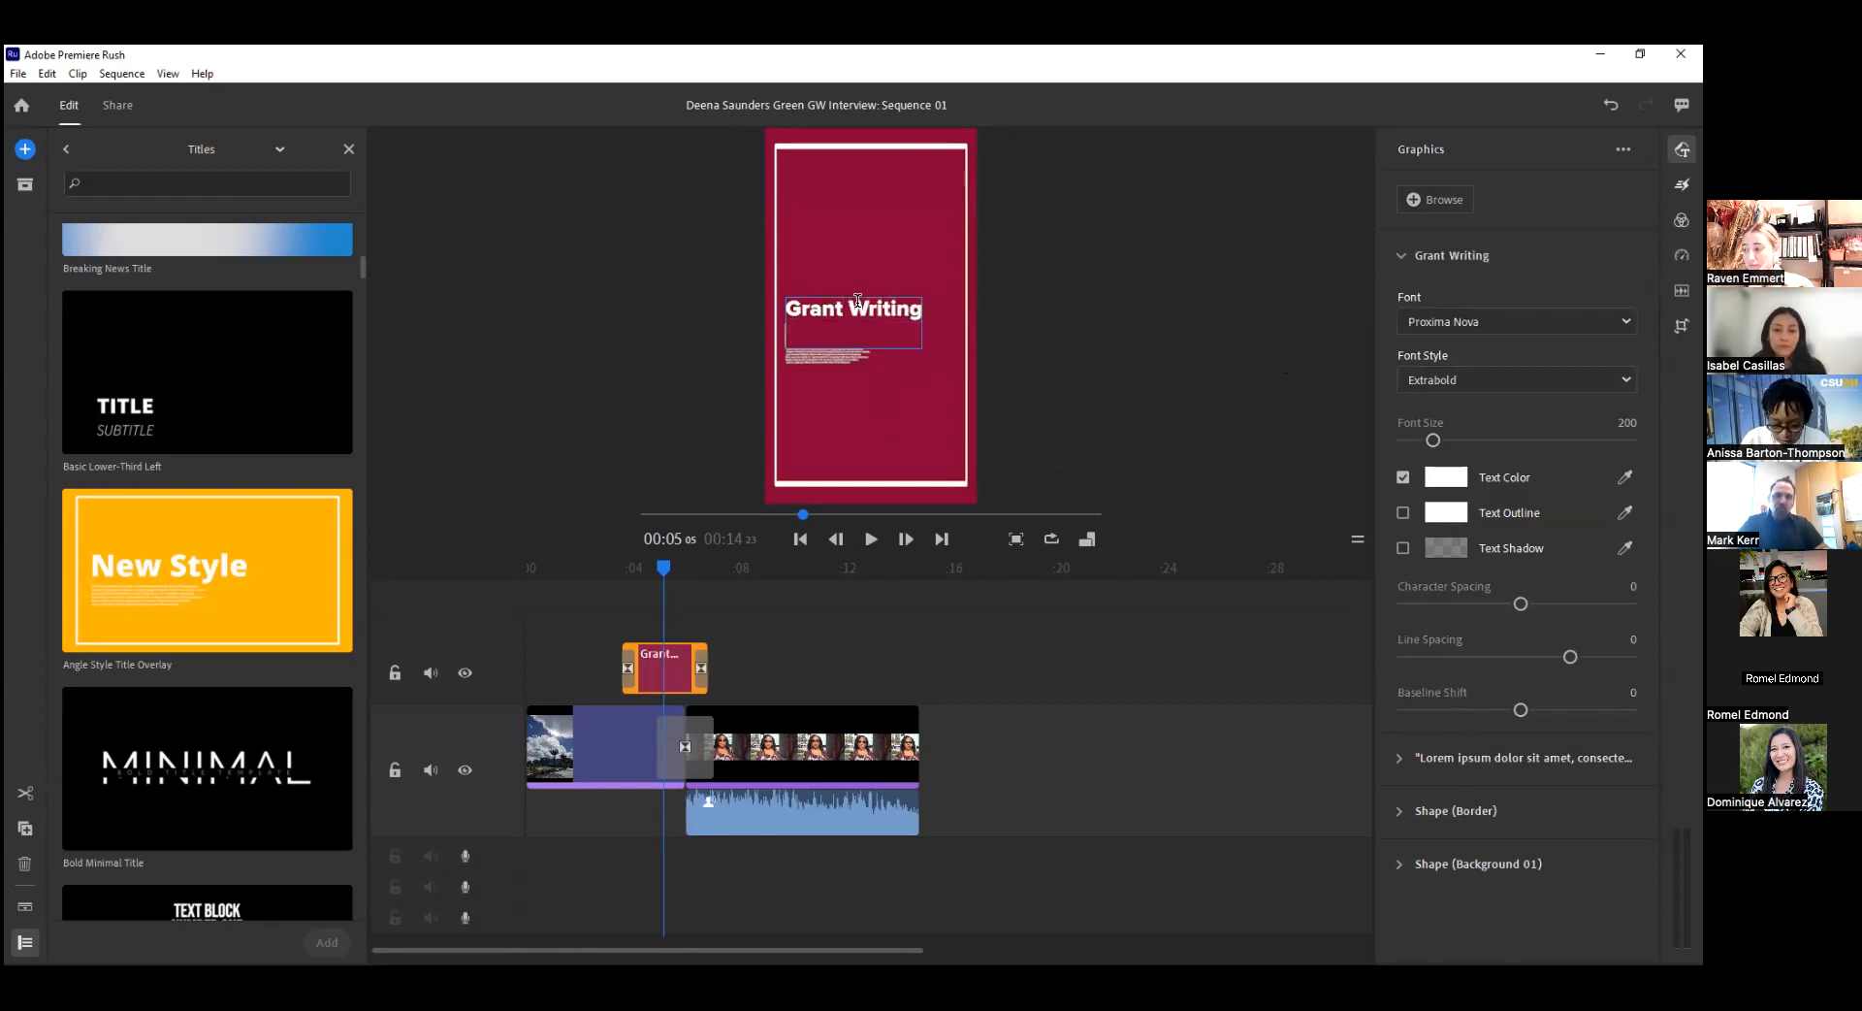
text(& Admin)
text(on)
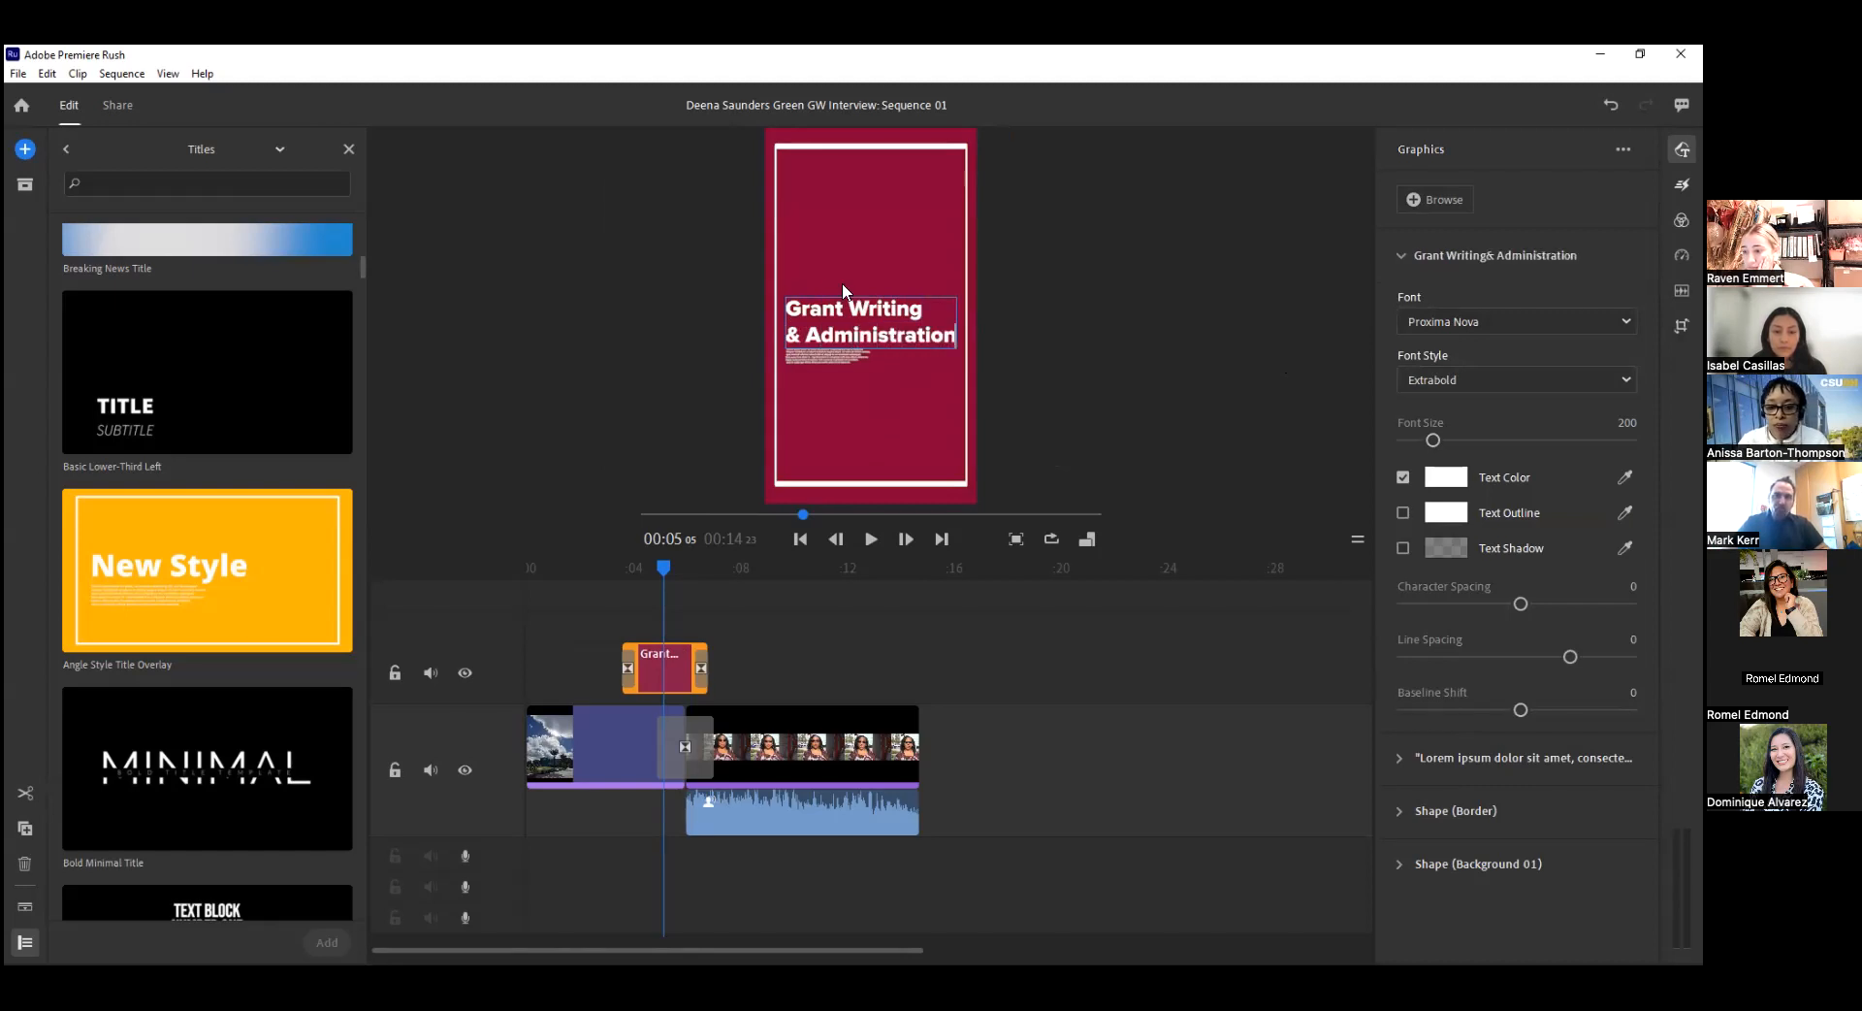
click(834, 356)
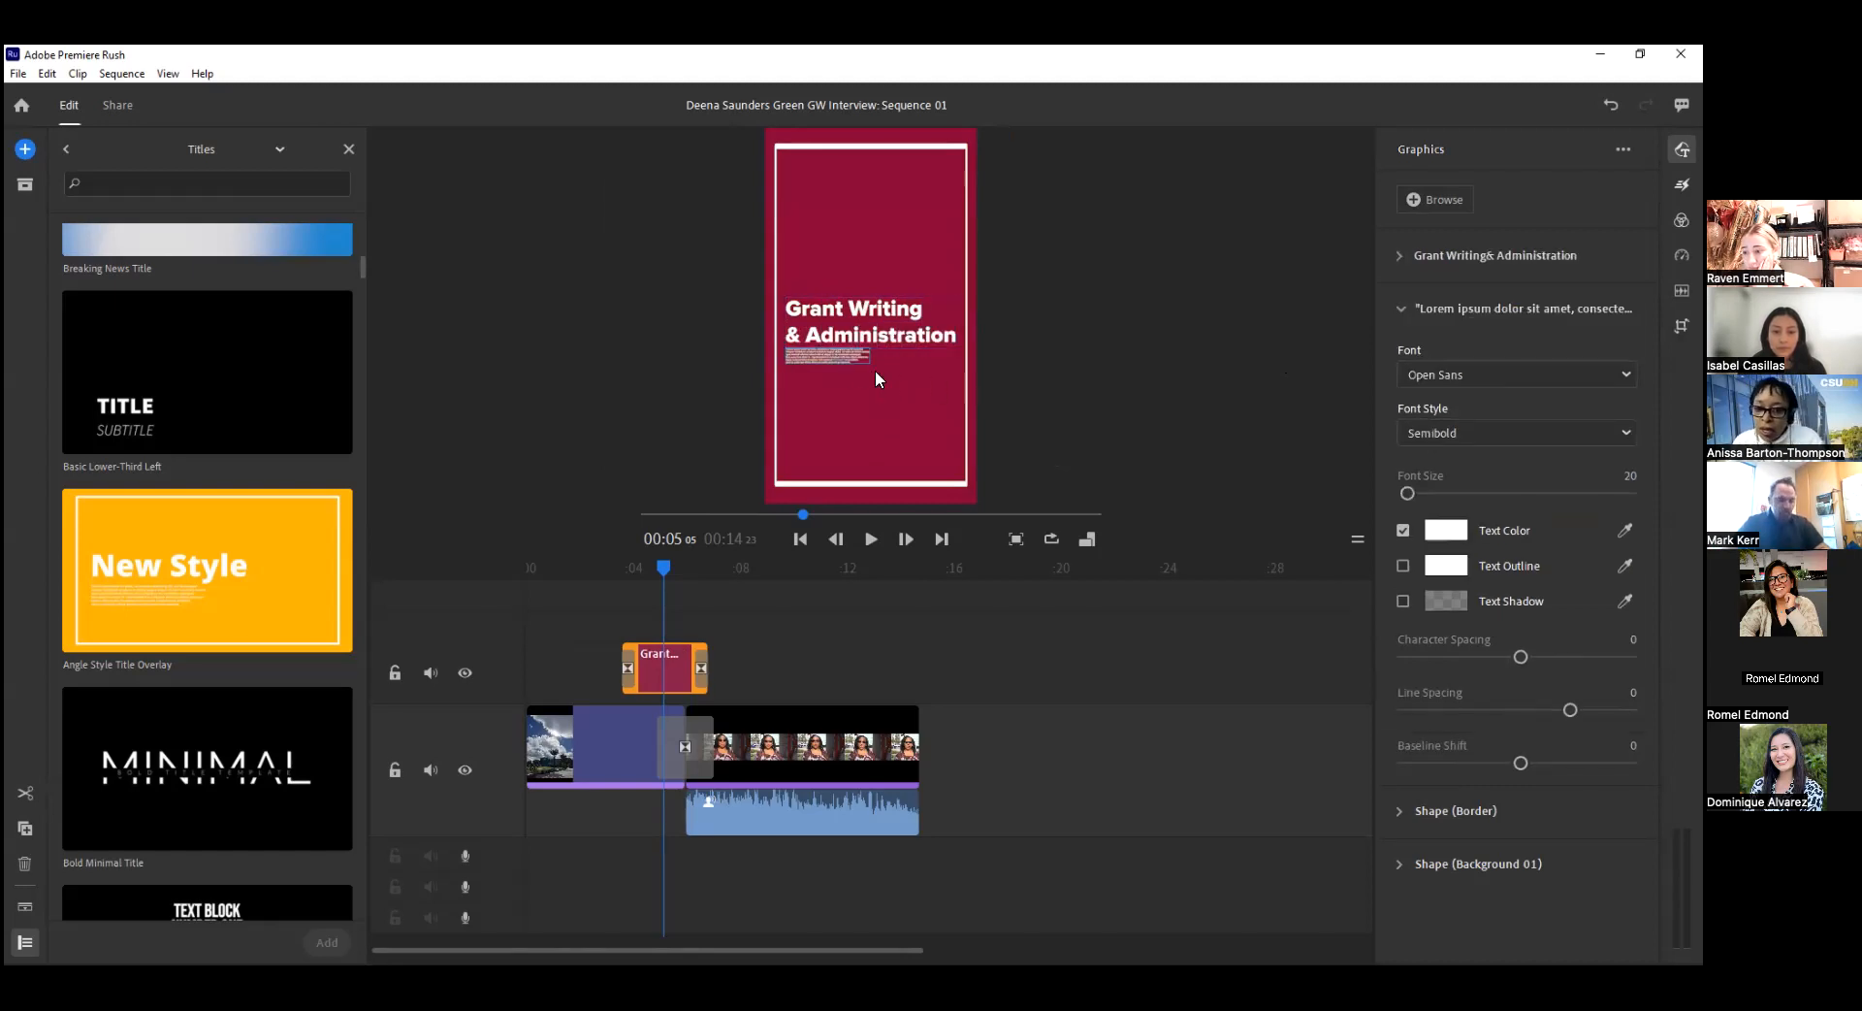
double_click(857, 361)
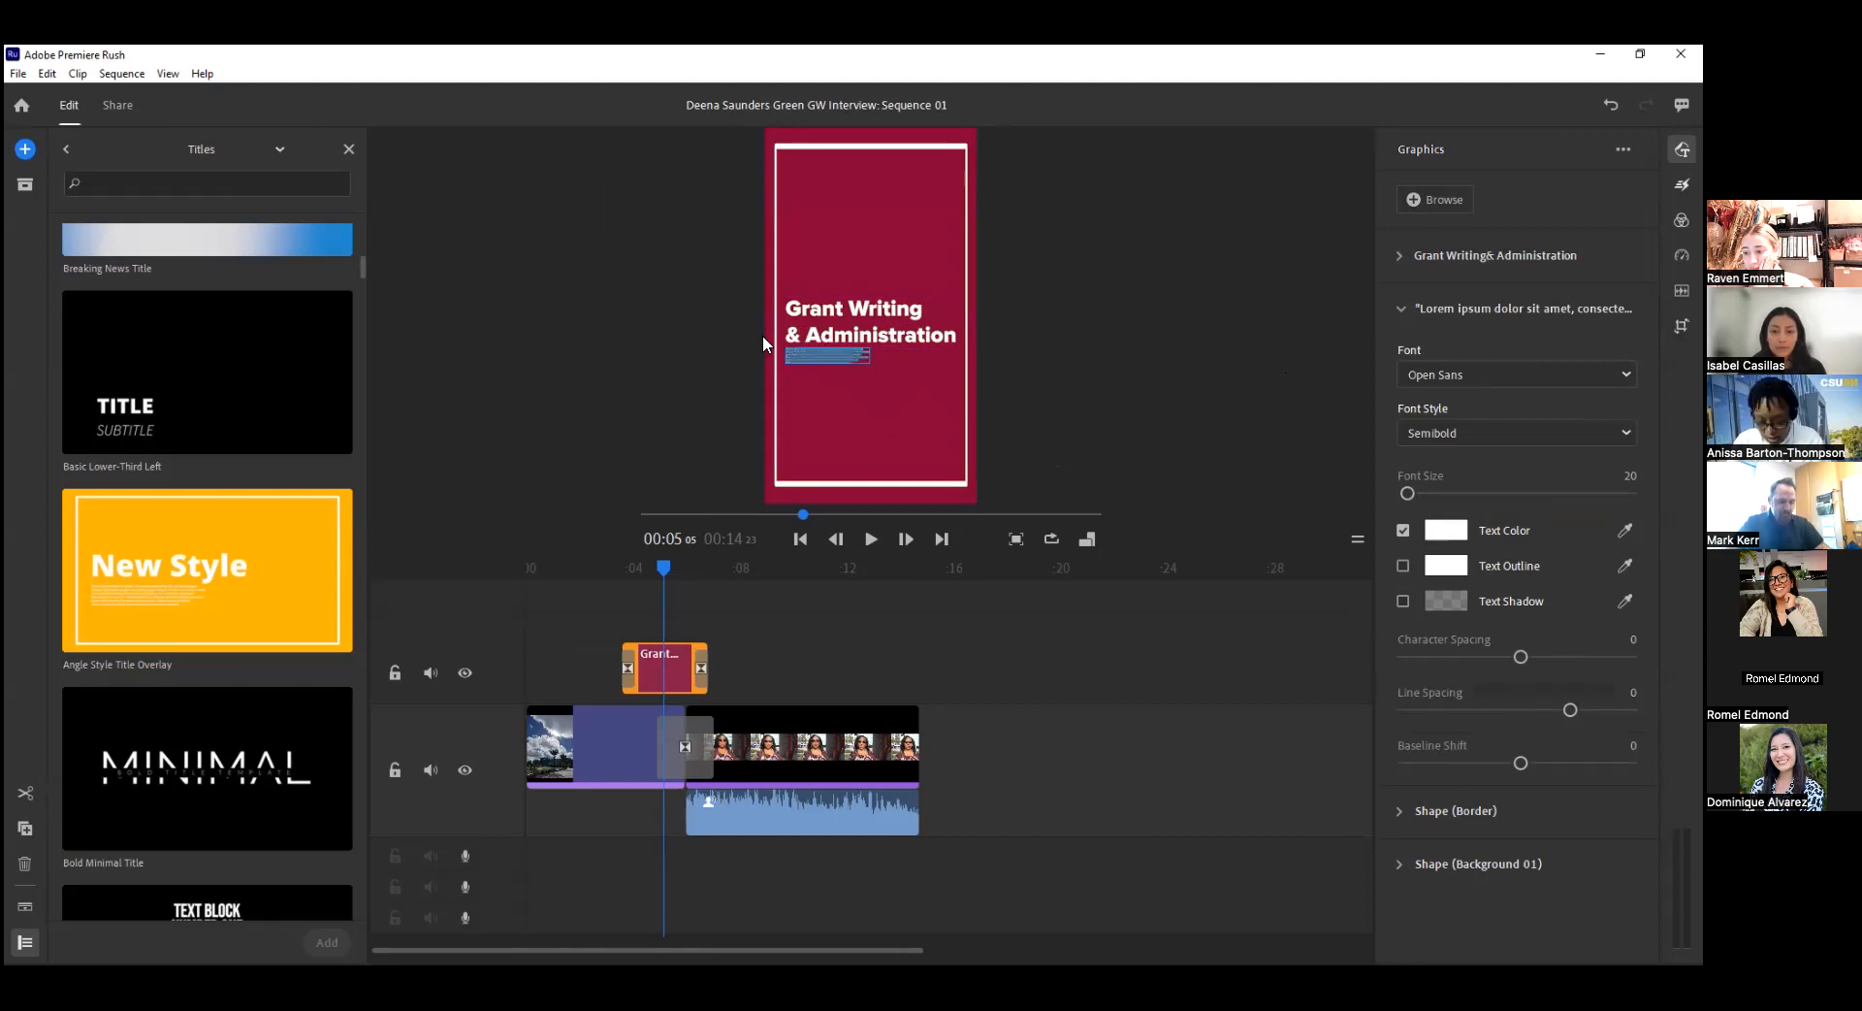
text(https)
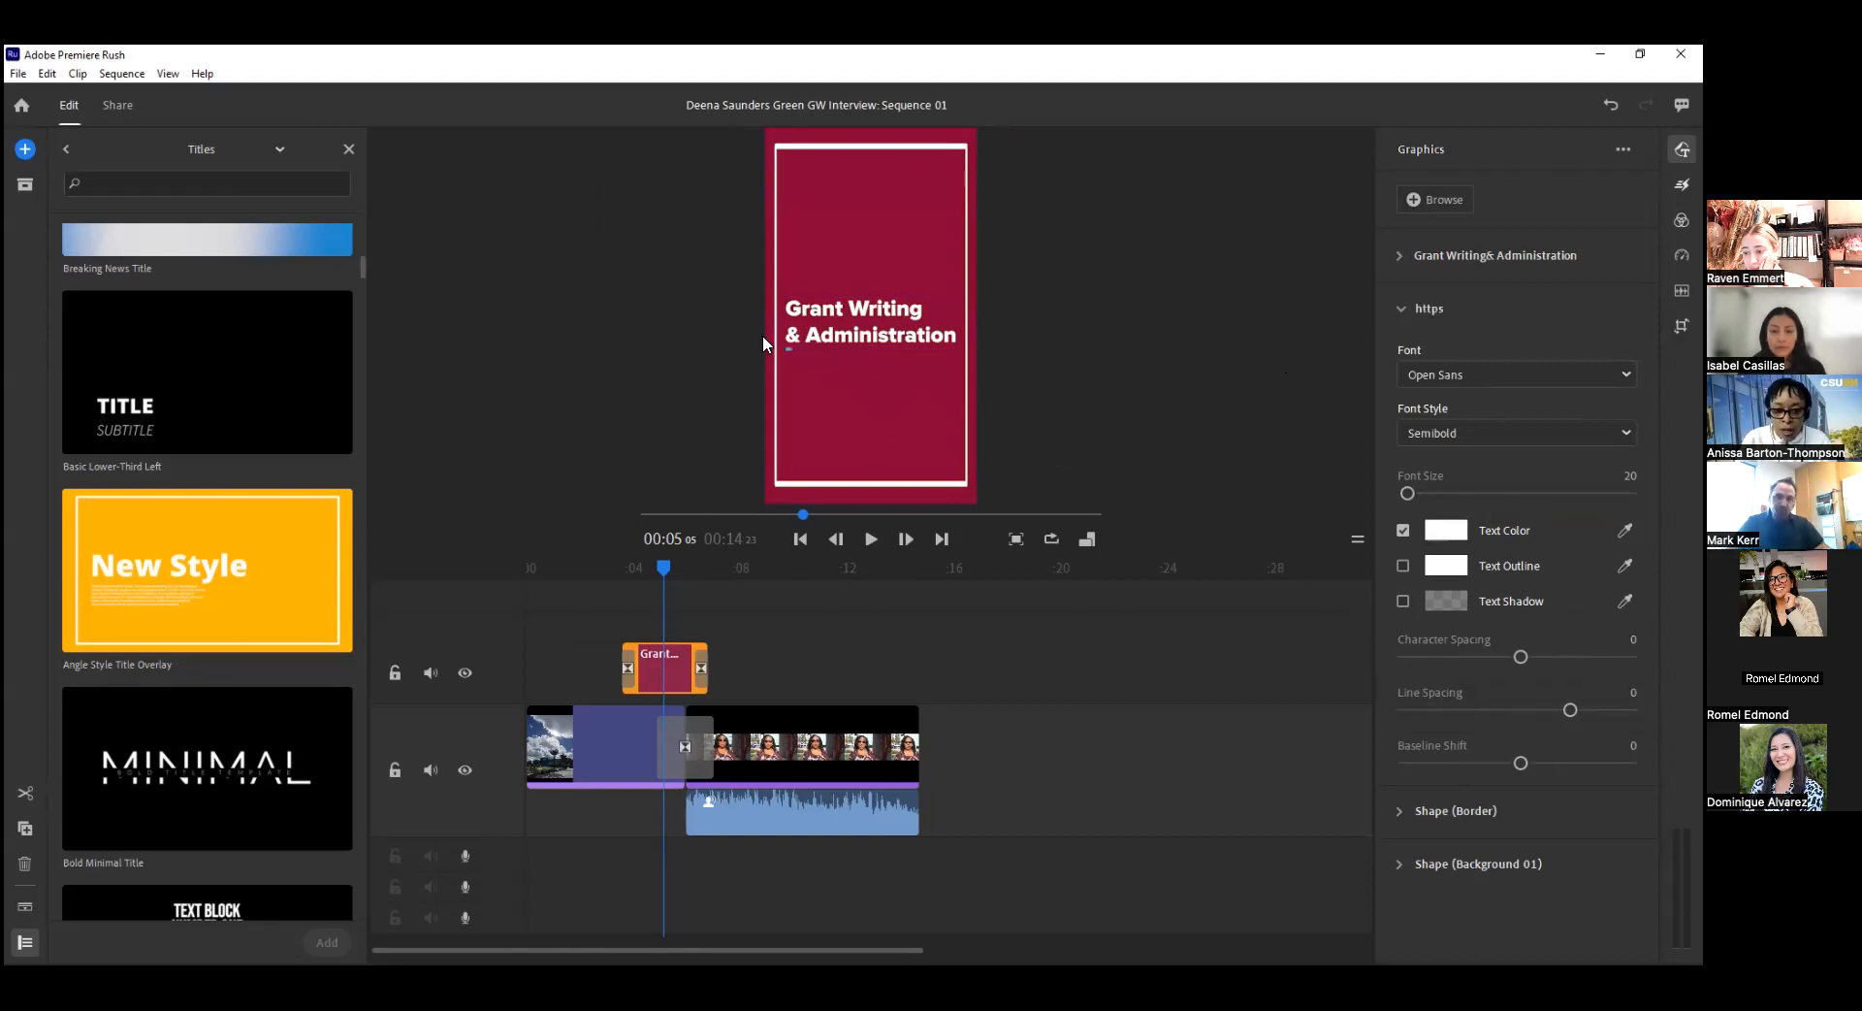
text(://)
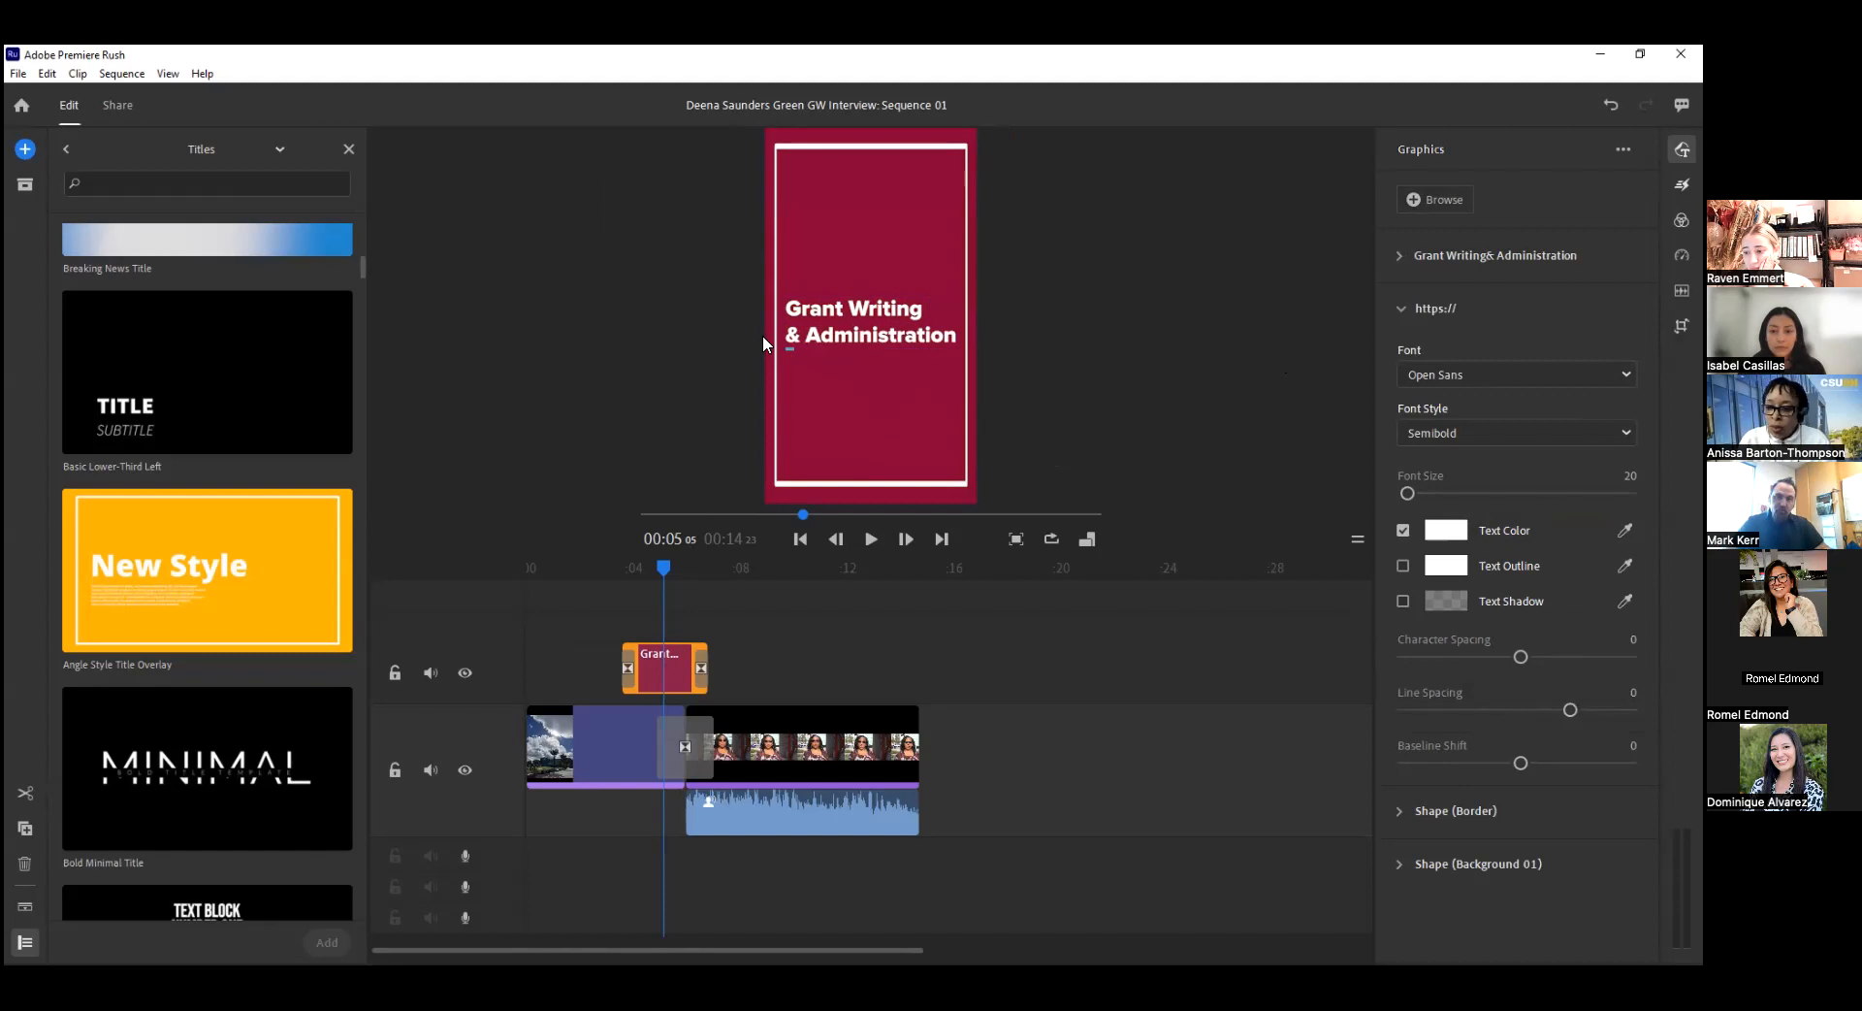
text(csudh.edu/ccpe/grant)
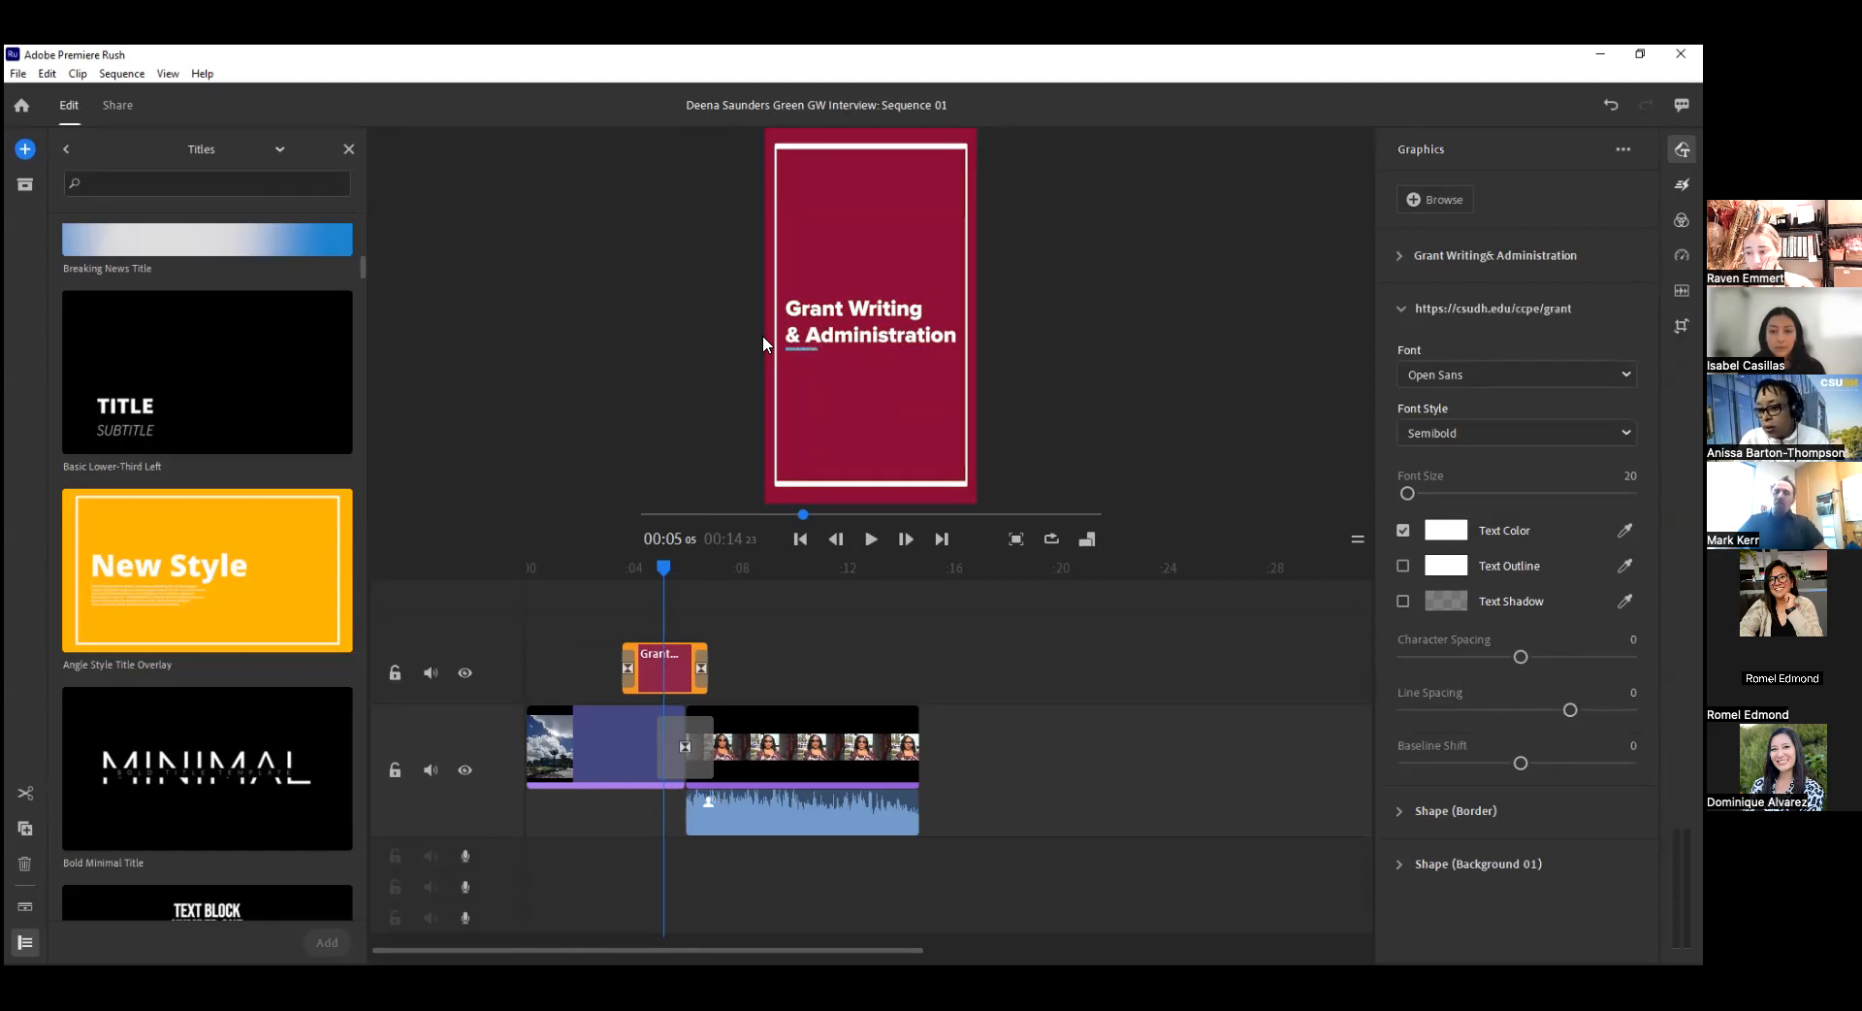
text(-writing)
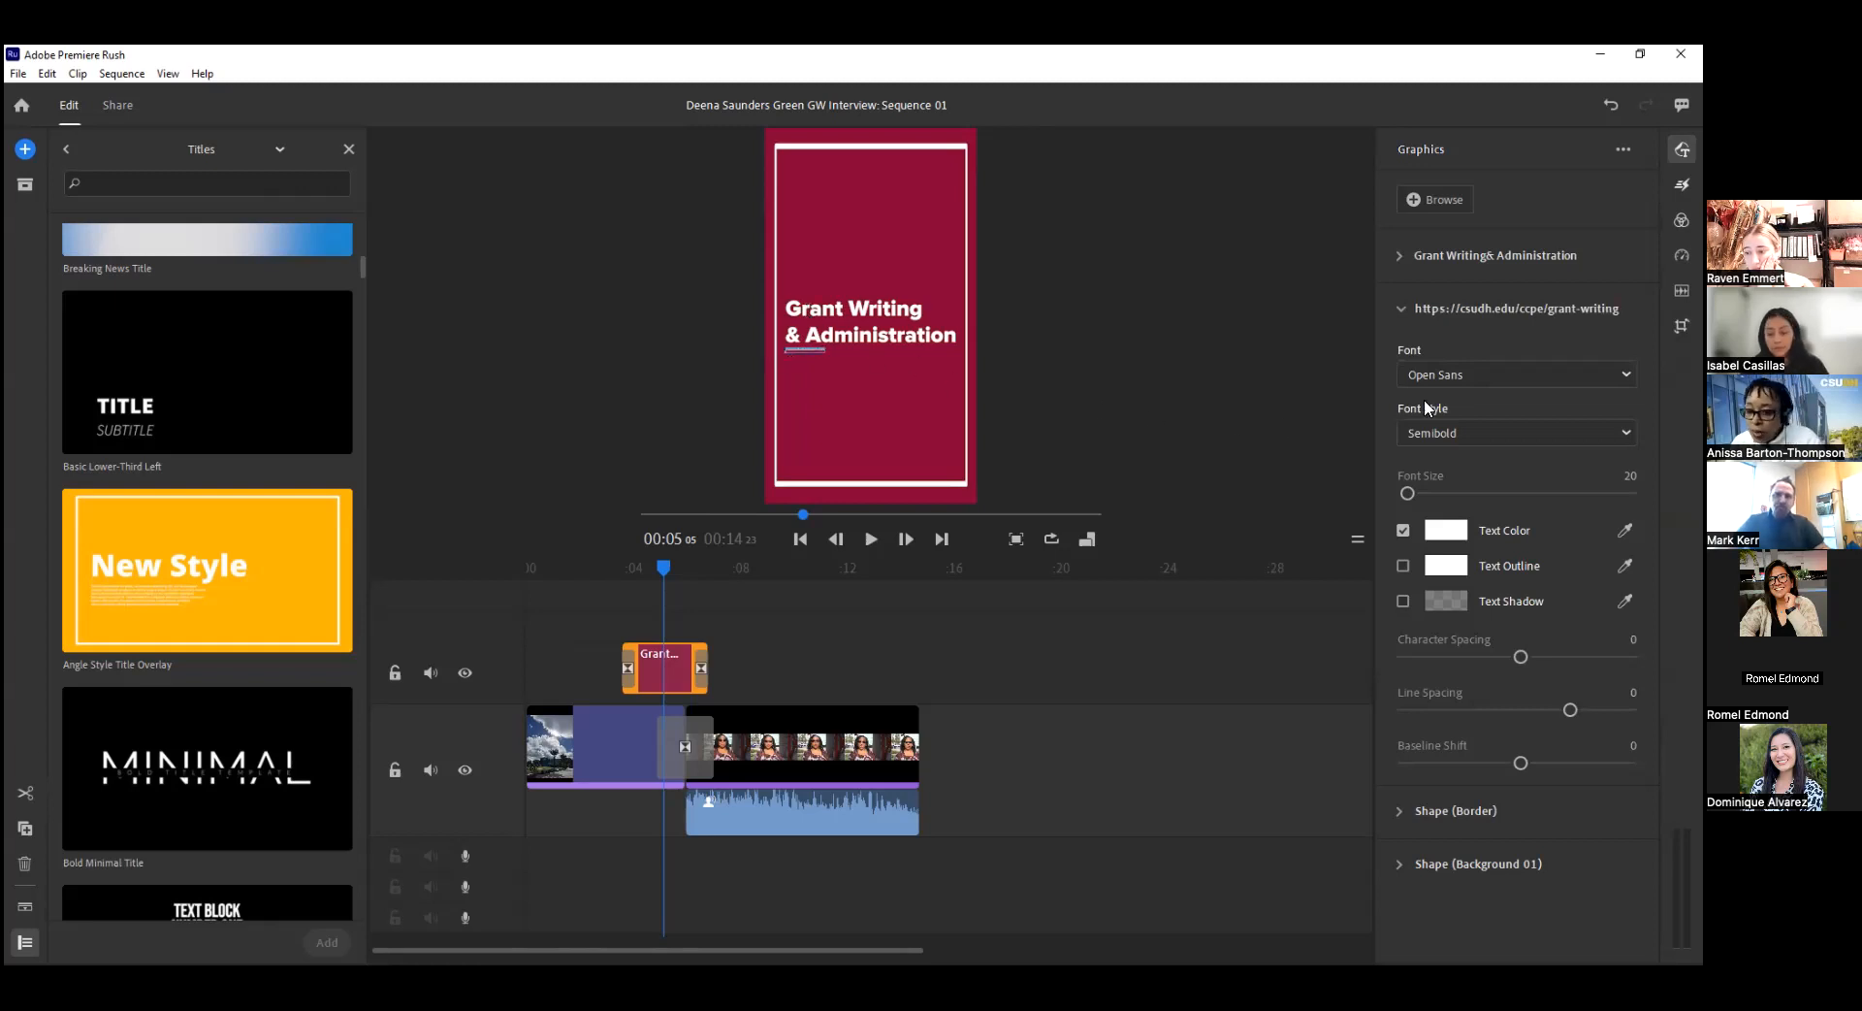
Set the URL text's font size to 83, character spacing to -31, line spacing to -56 and baseline shift to -74.
drag(1408, 493, 1422, 495)
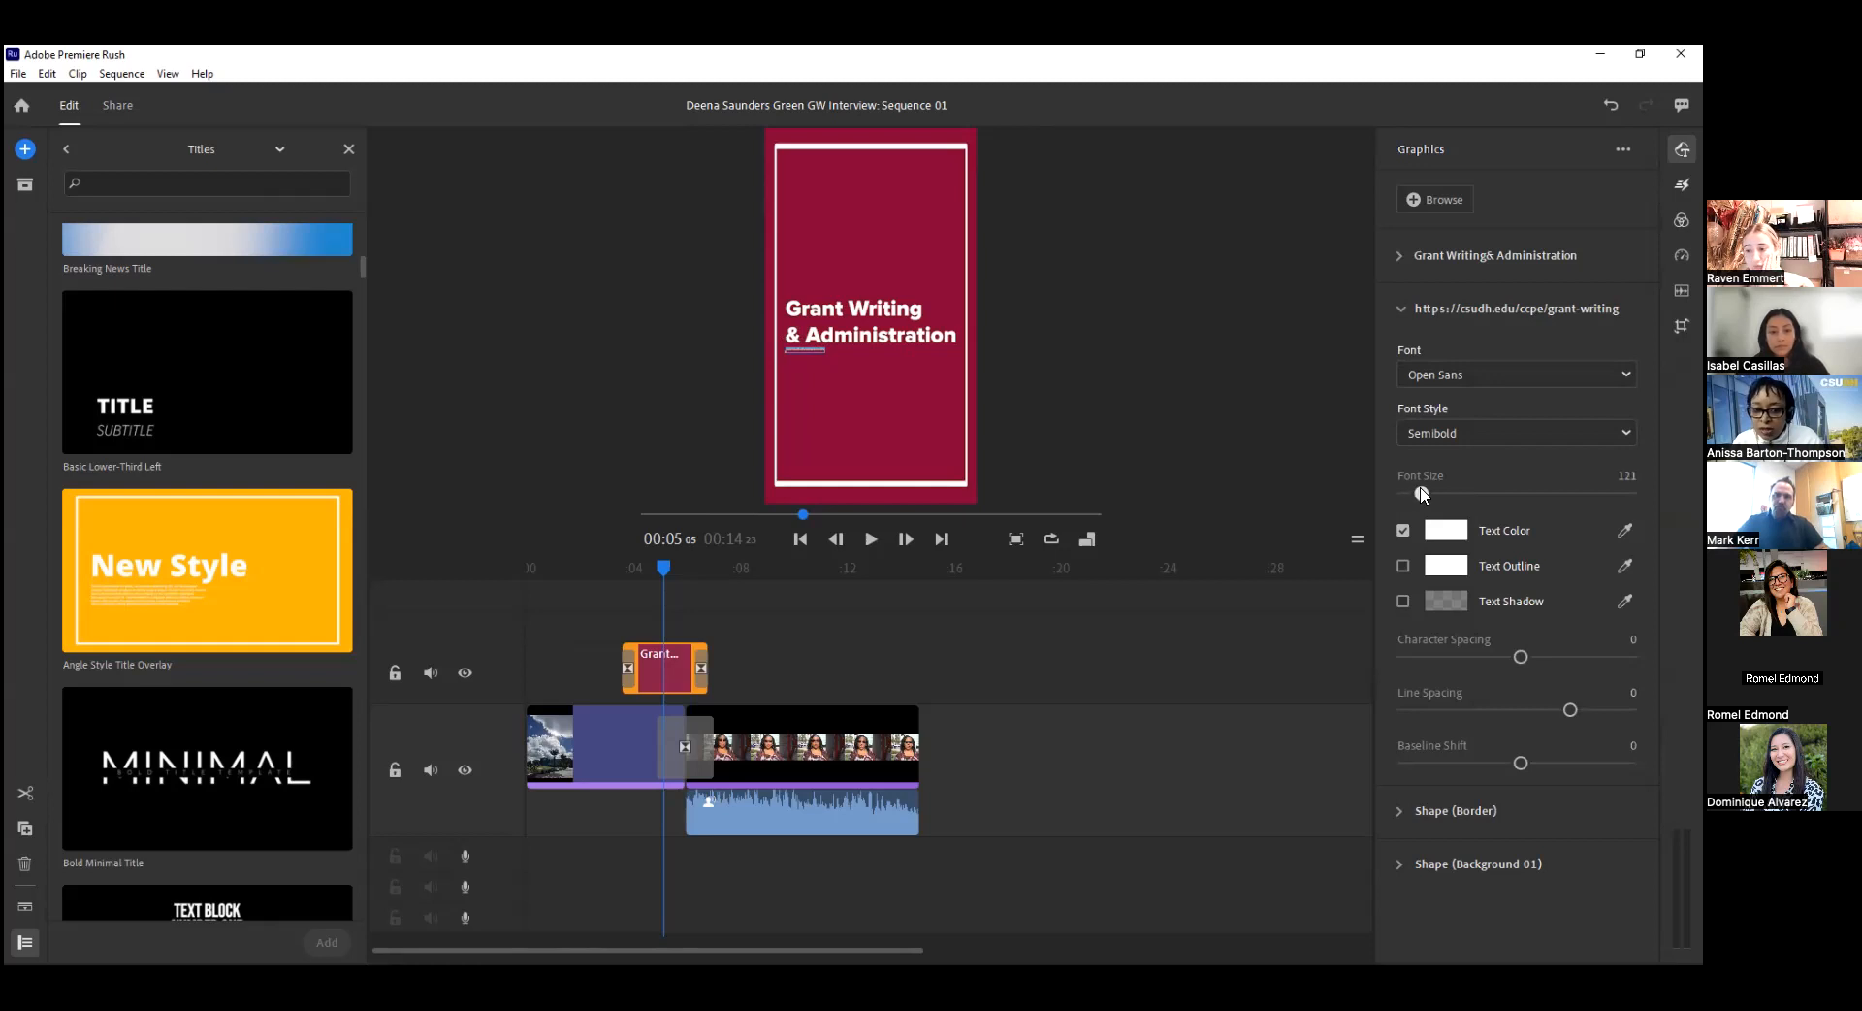
click(805, 360)
click(916, 370)
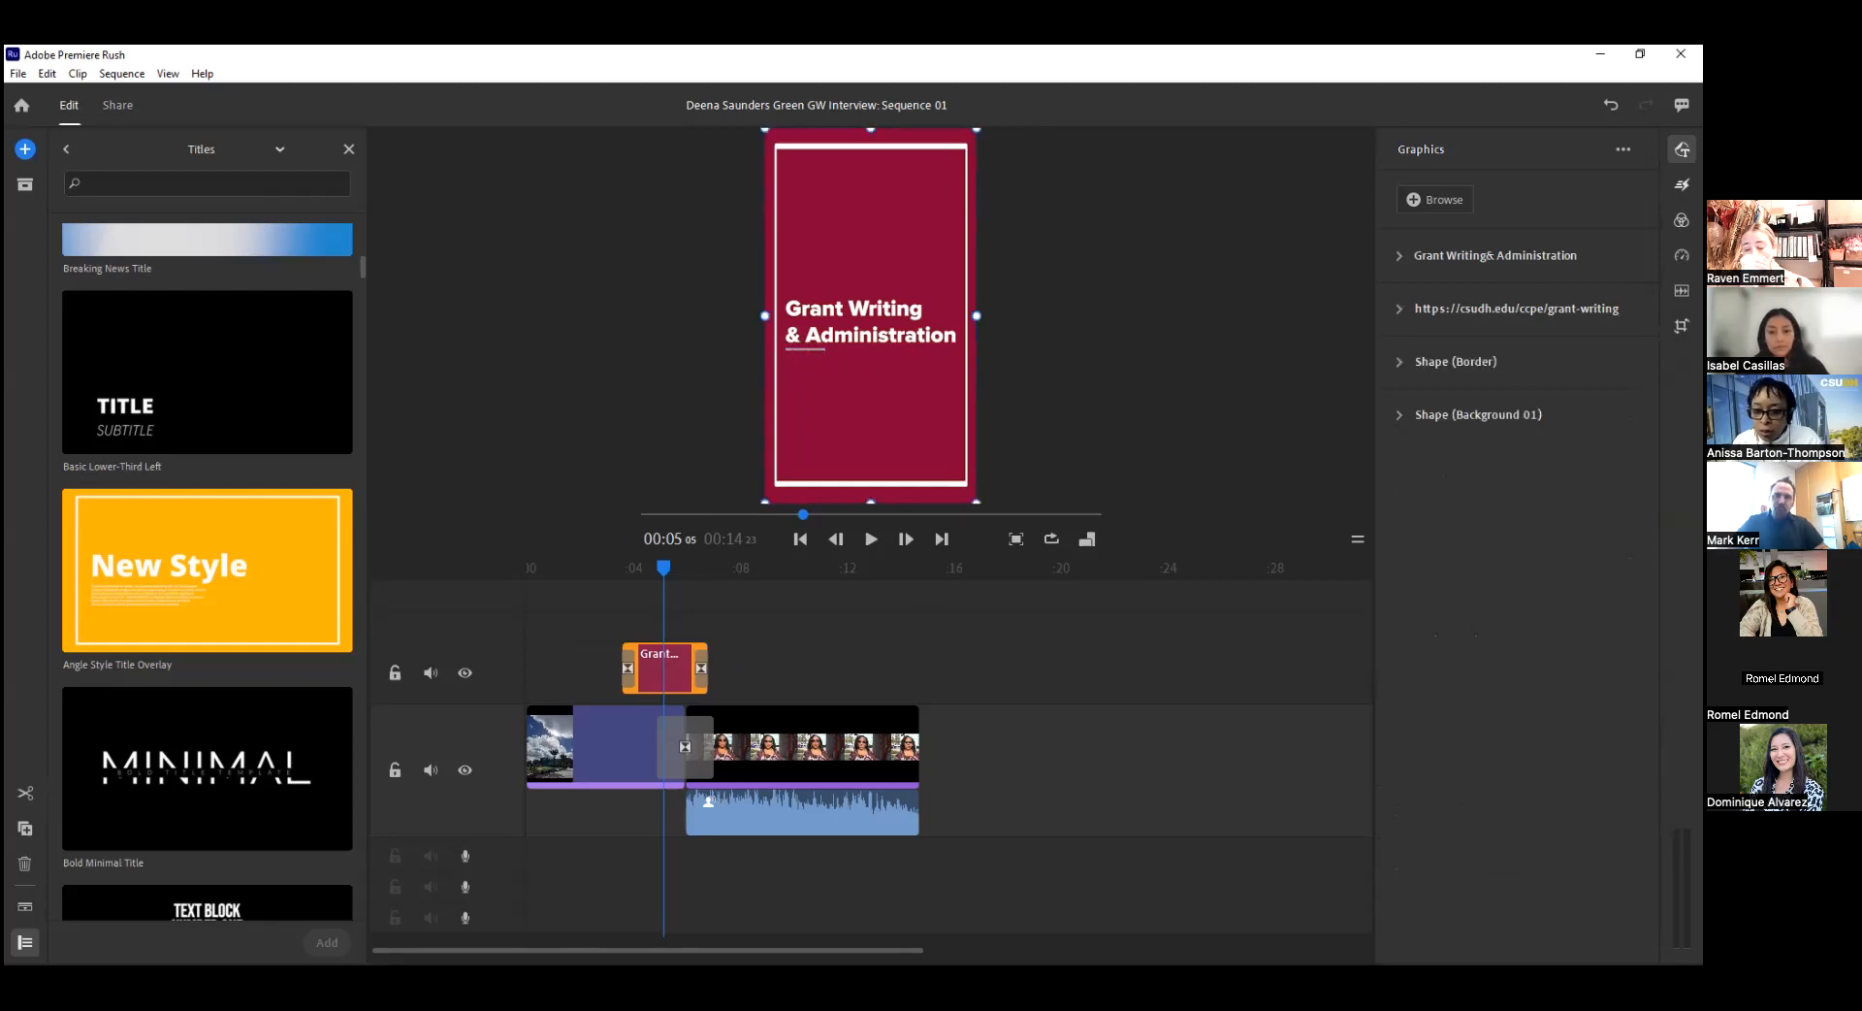
click(1451, 308)
drag(1401, 494, 1416, 496)
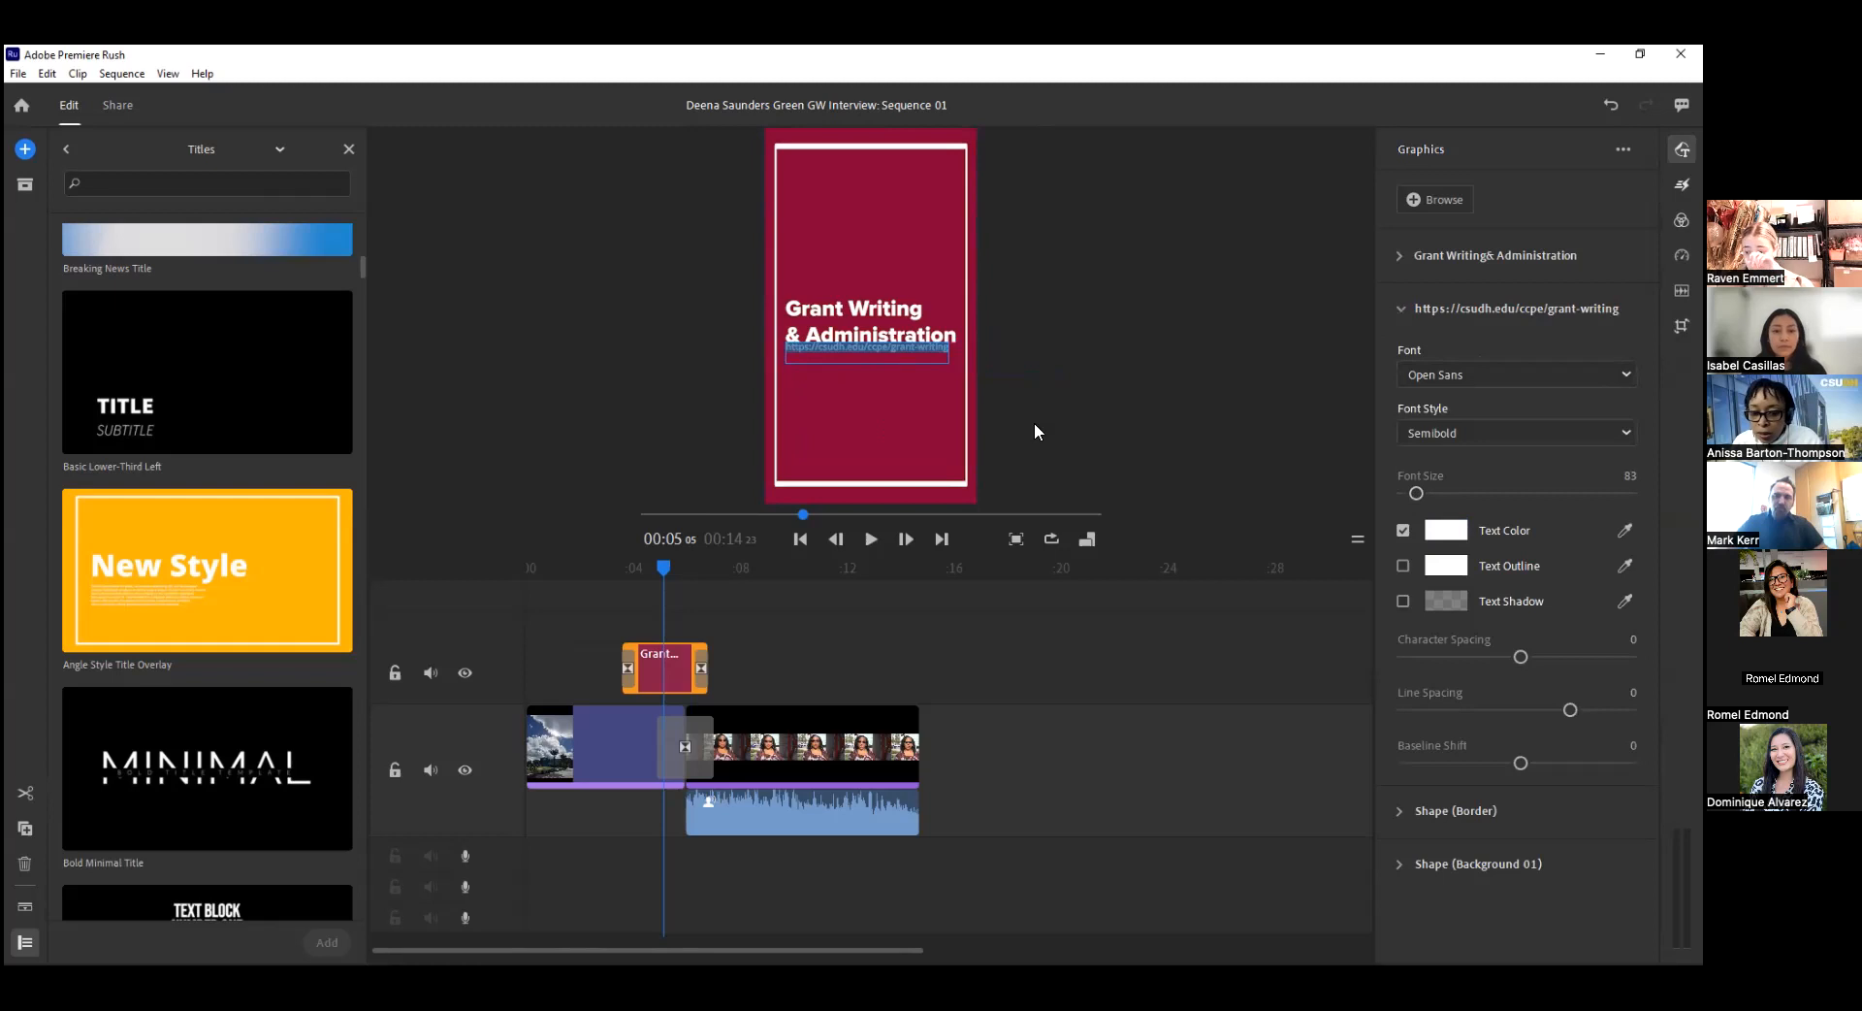
drag(1570, 708, 1502, 656)
drag(1520, 762, 1472, 730)
Set the URL text's fill color to golden yellow, hex ECBA0B.
click(1434, 533)
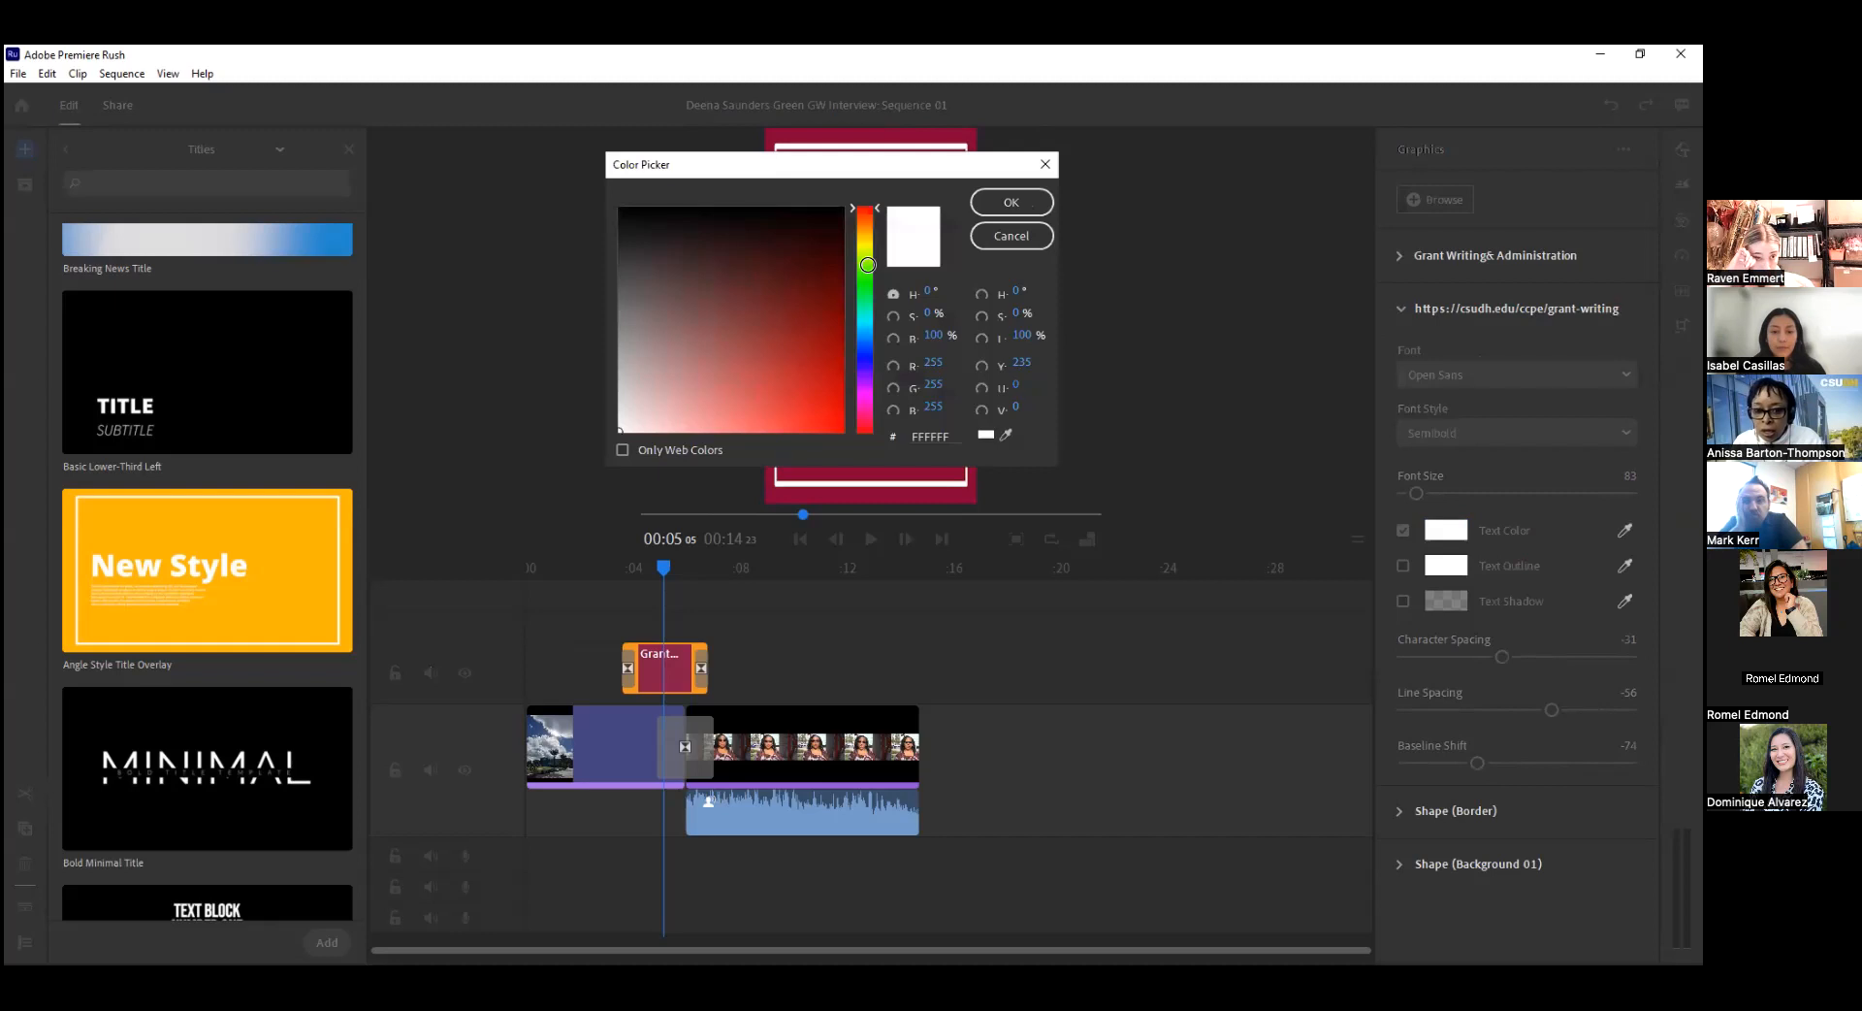
click(866, 236)
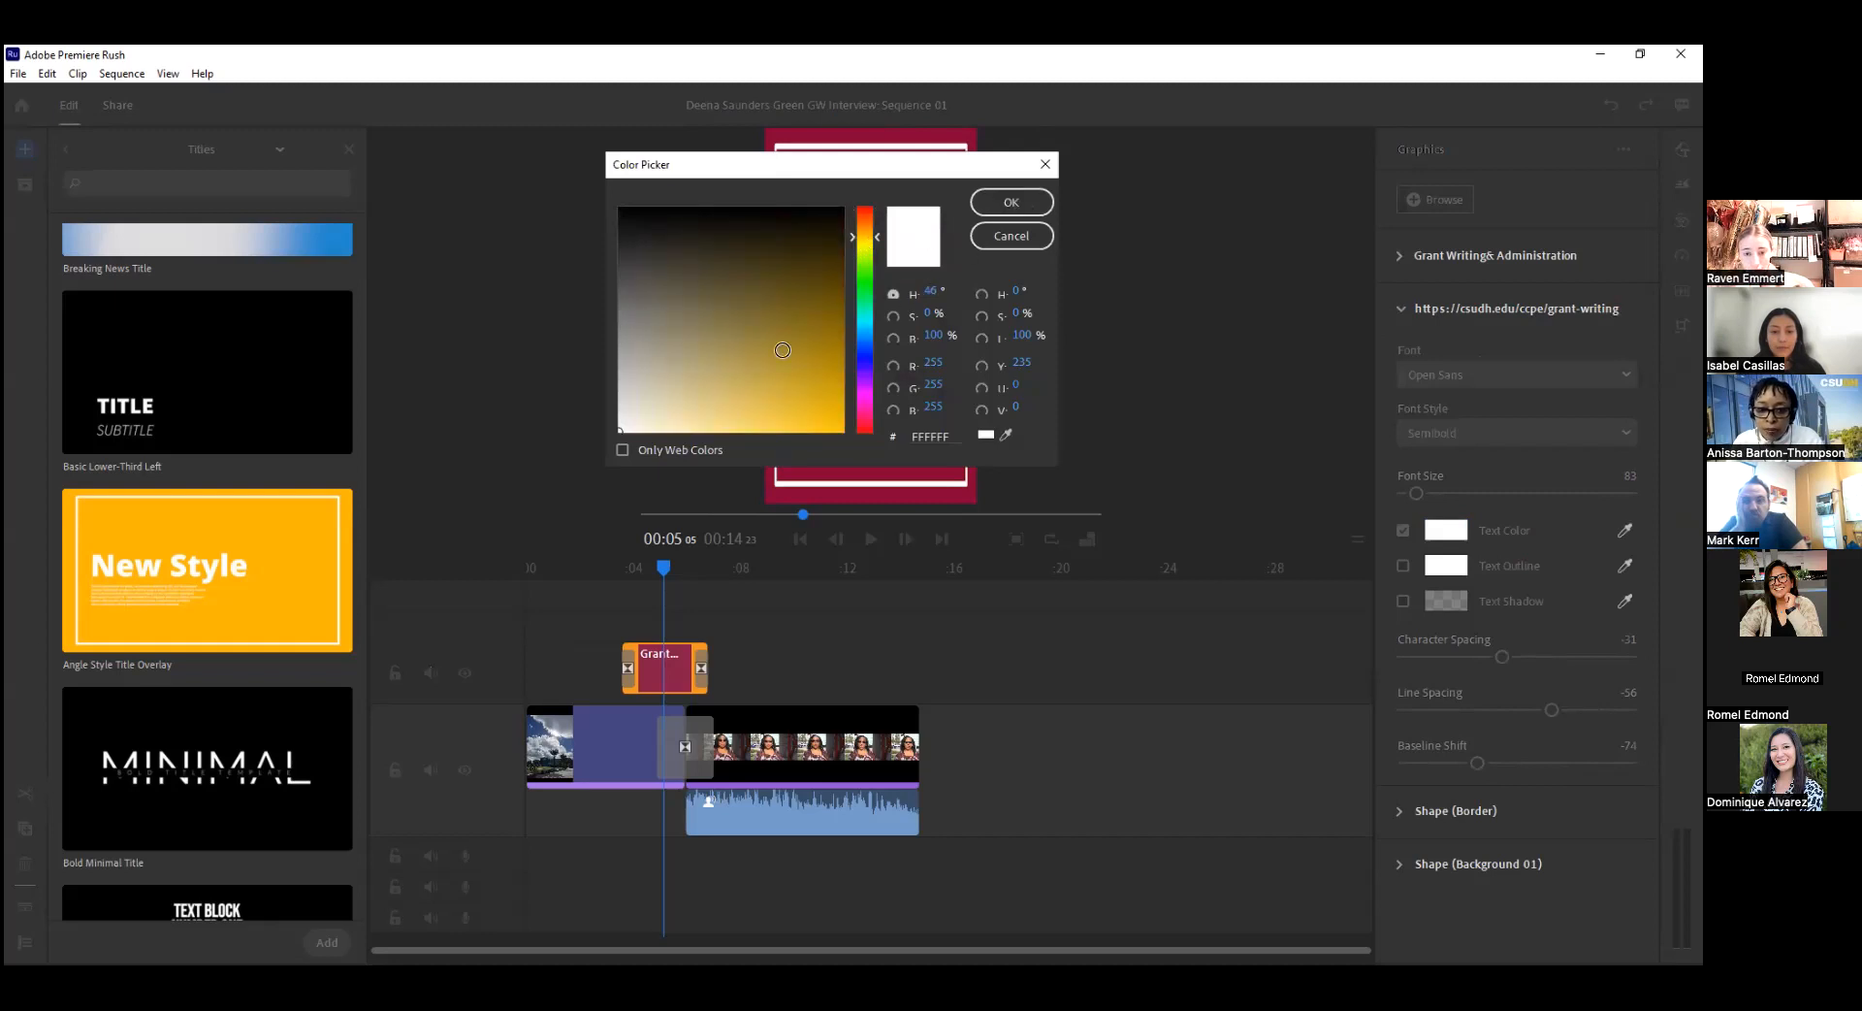
click(827, 425)
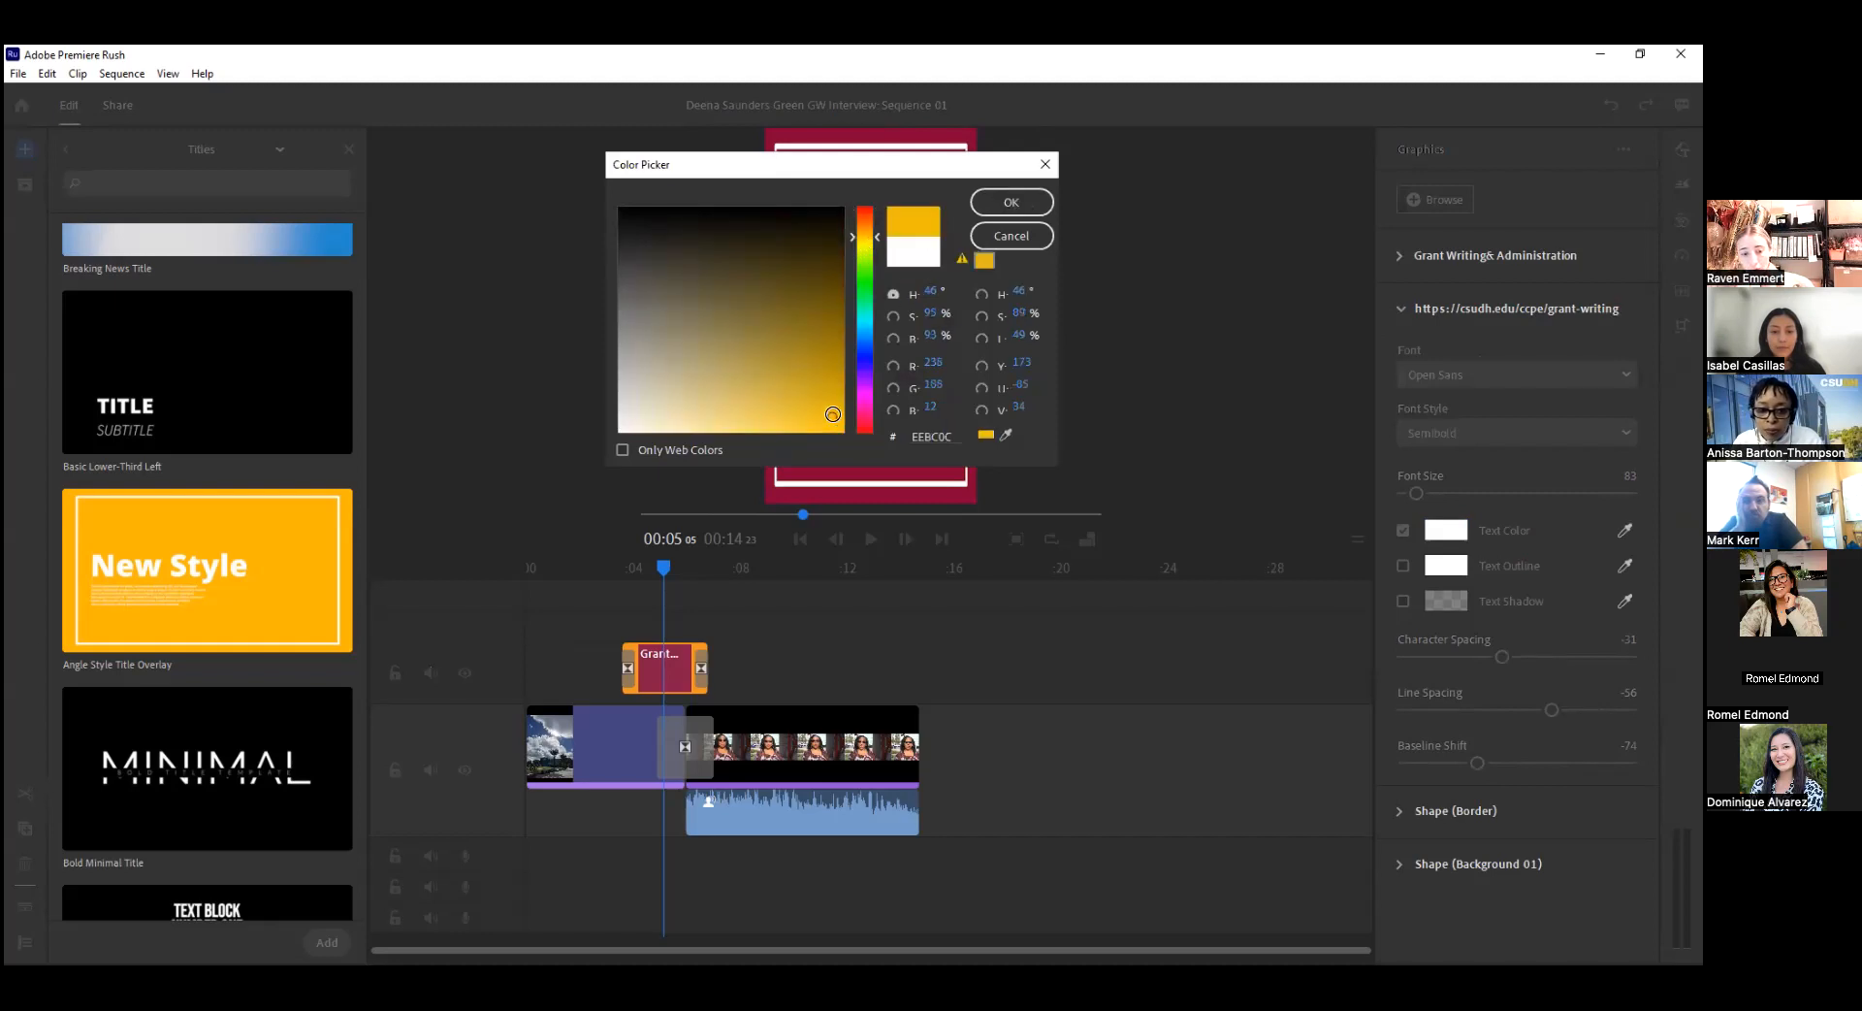
click(1011, 202)
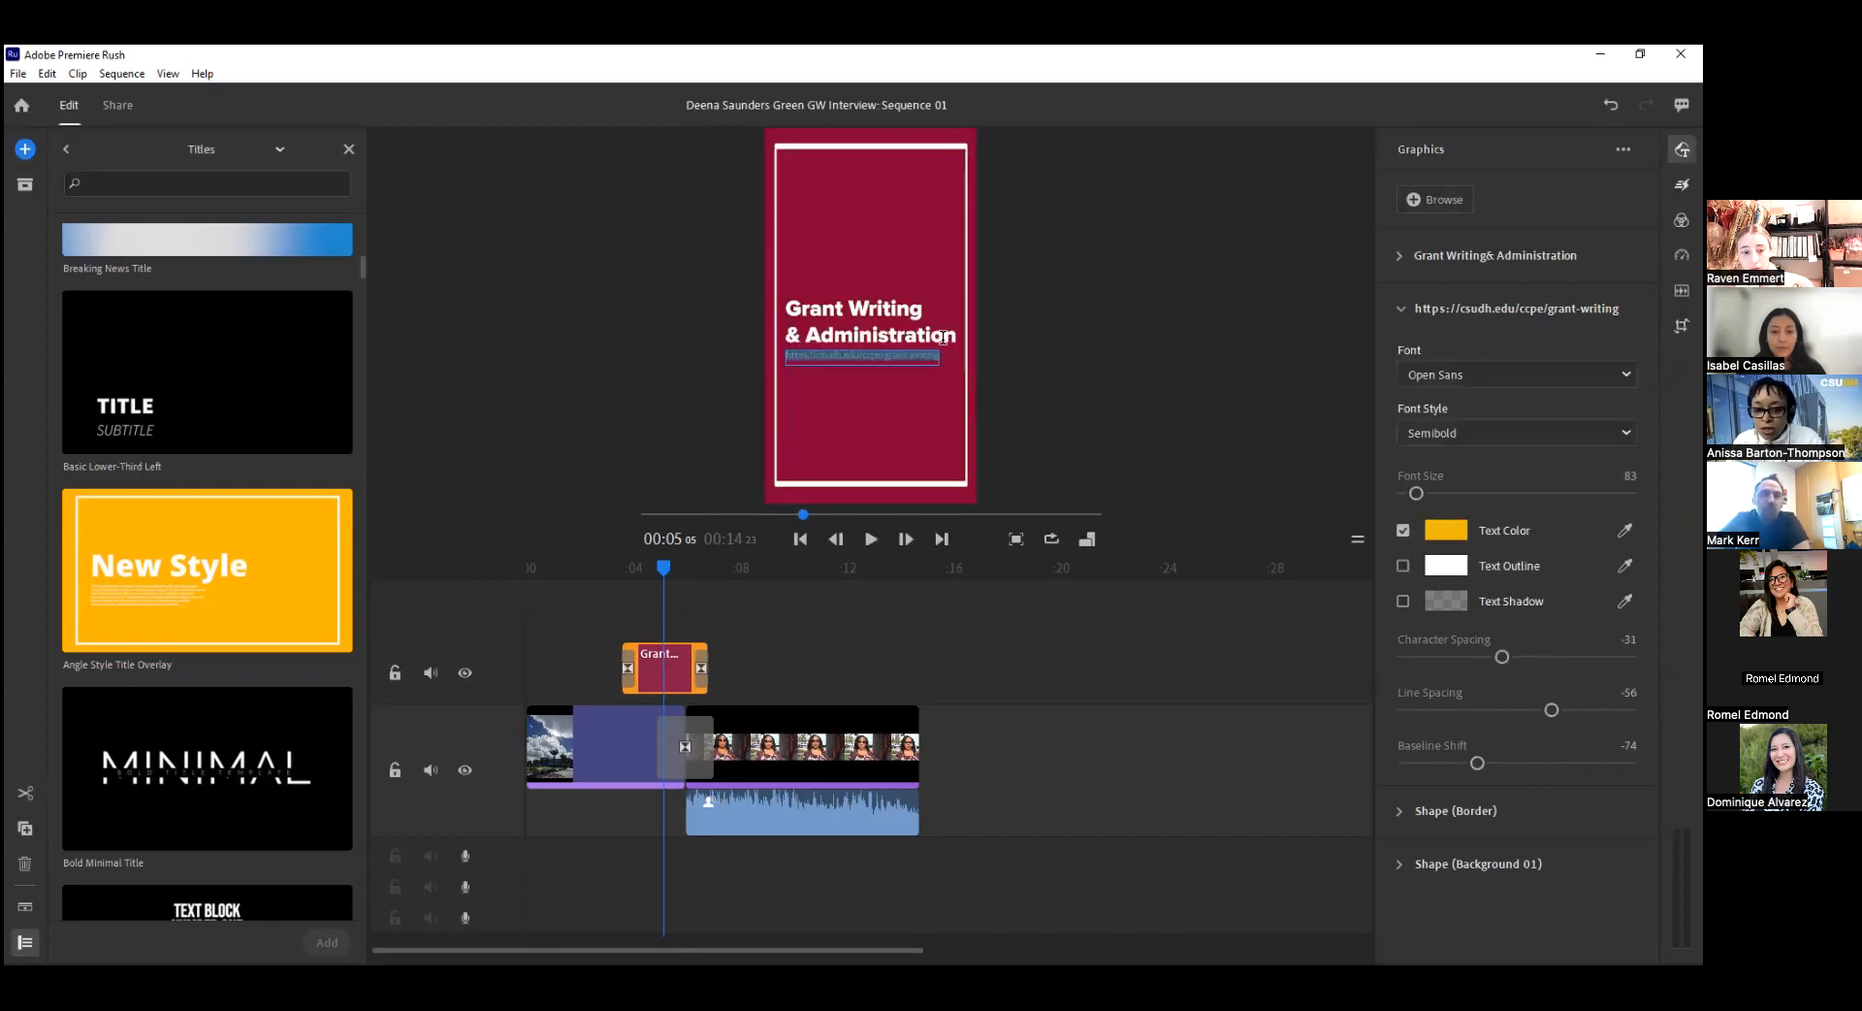
Turn the URL text's outline on and back off to compare its look, and leave text editing.
click(1402, 565)
click(1402, 567)
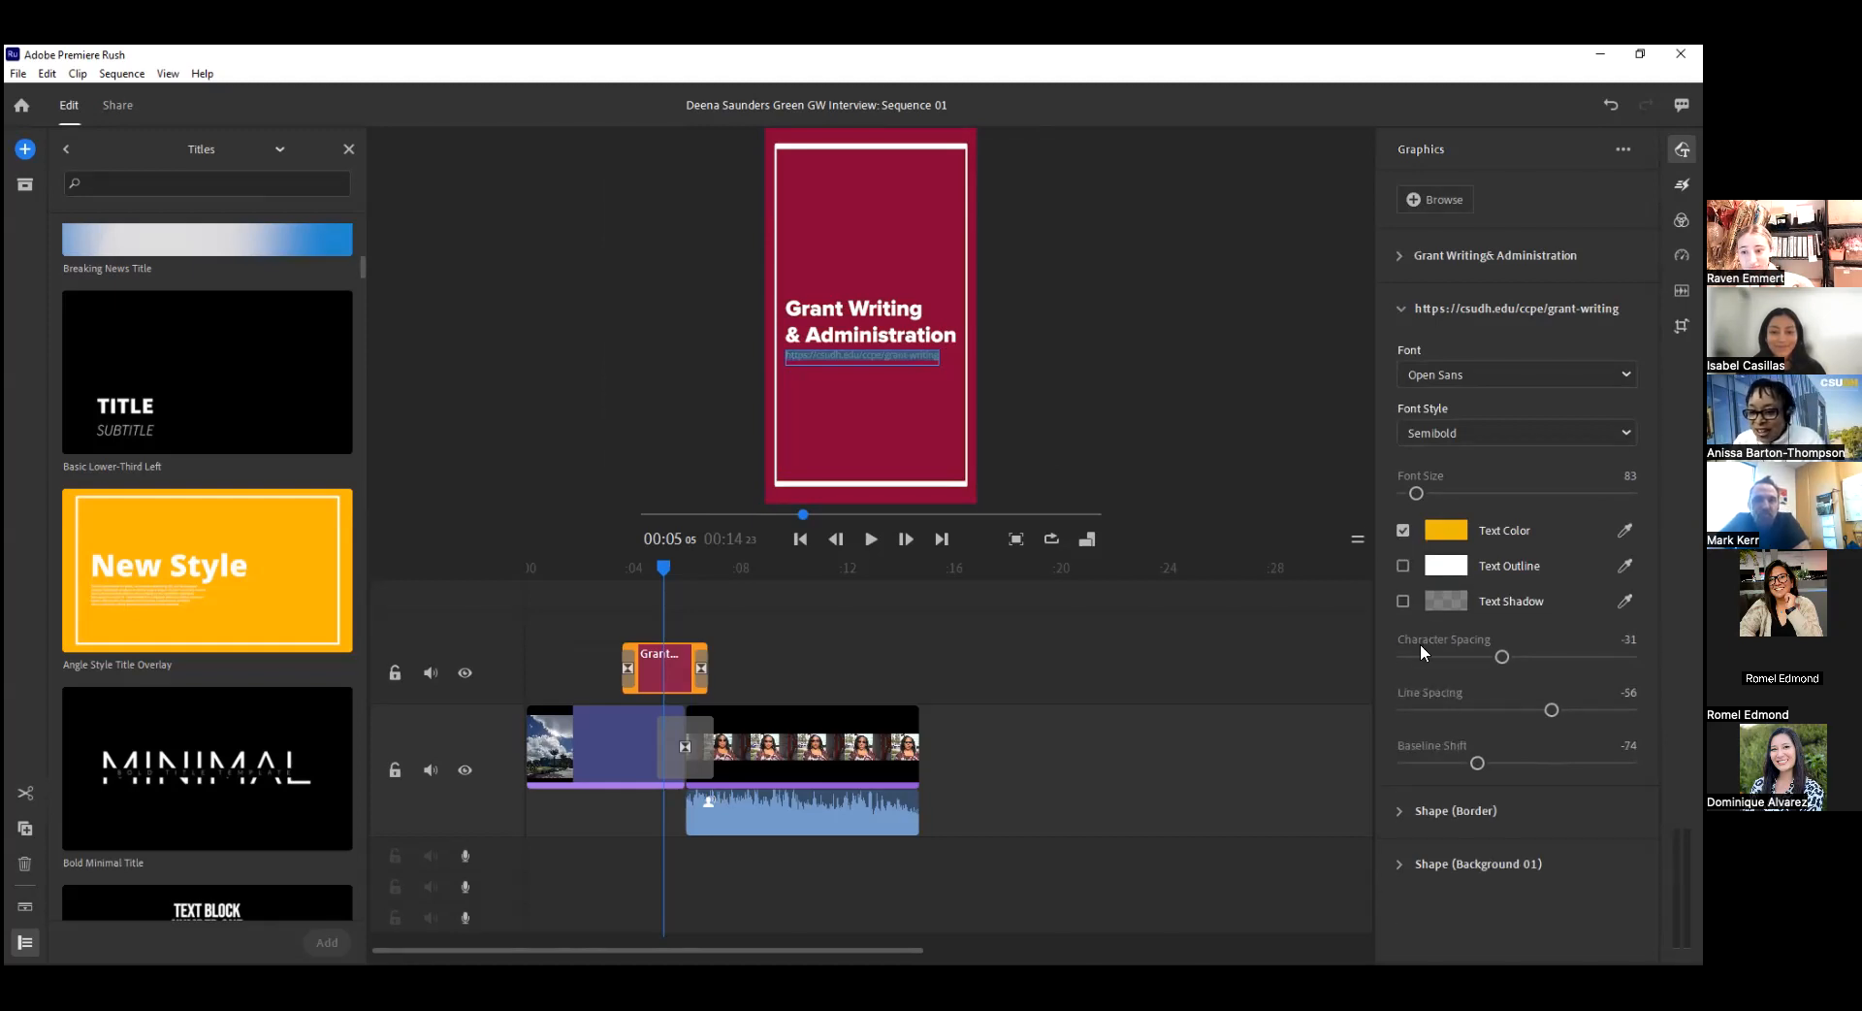
click(1094, 407)
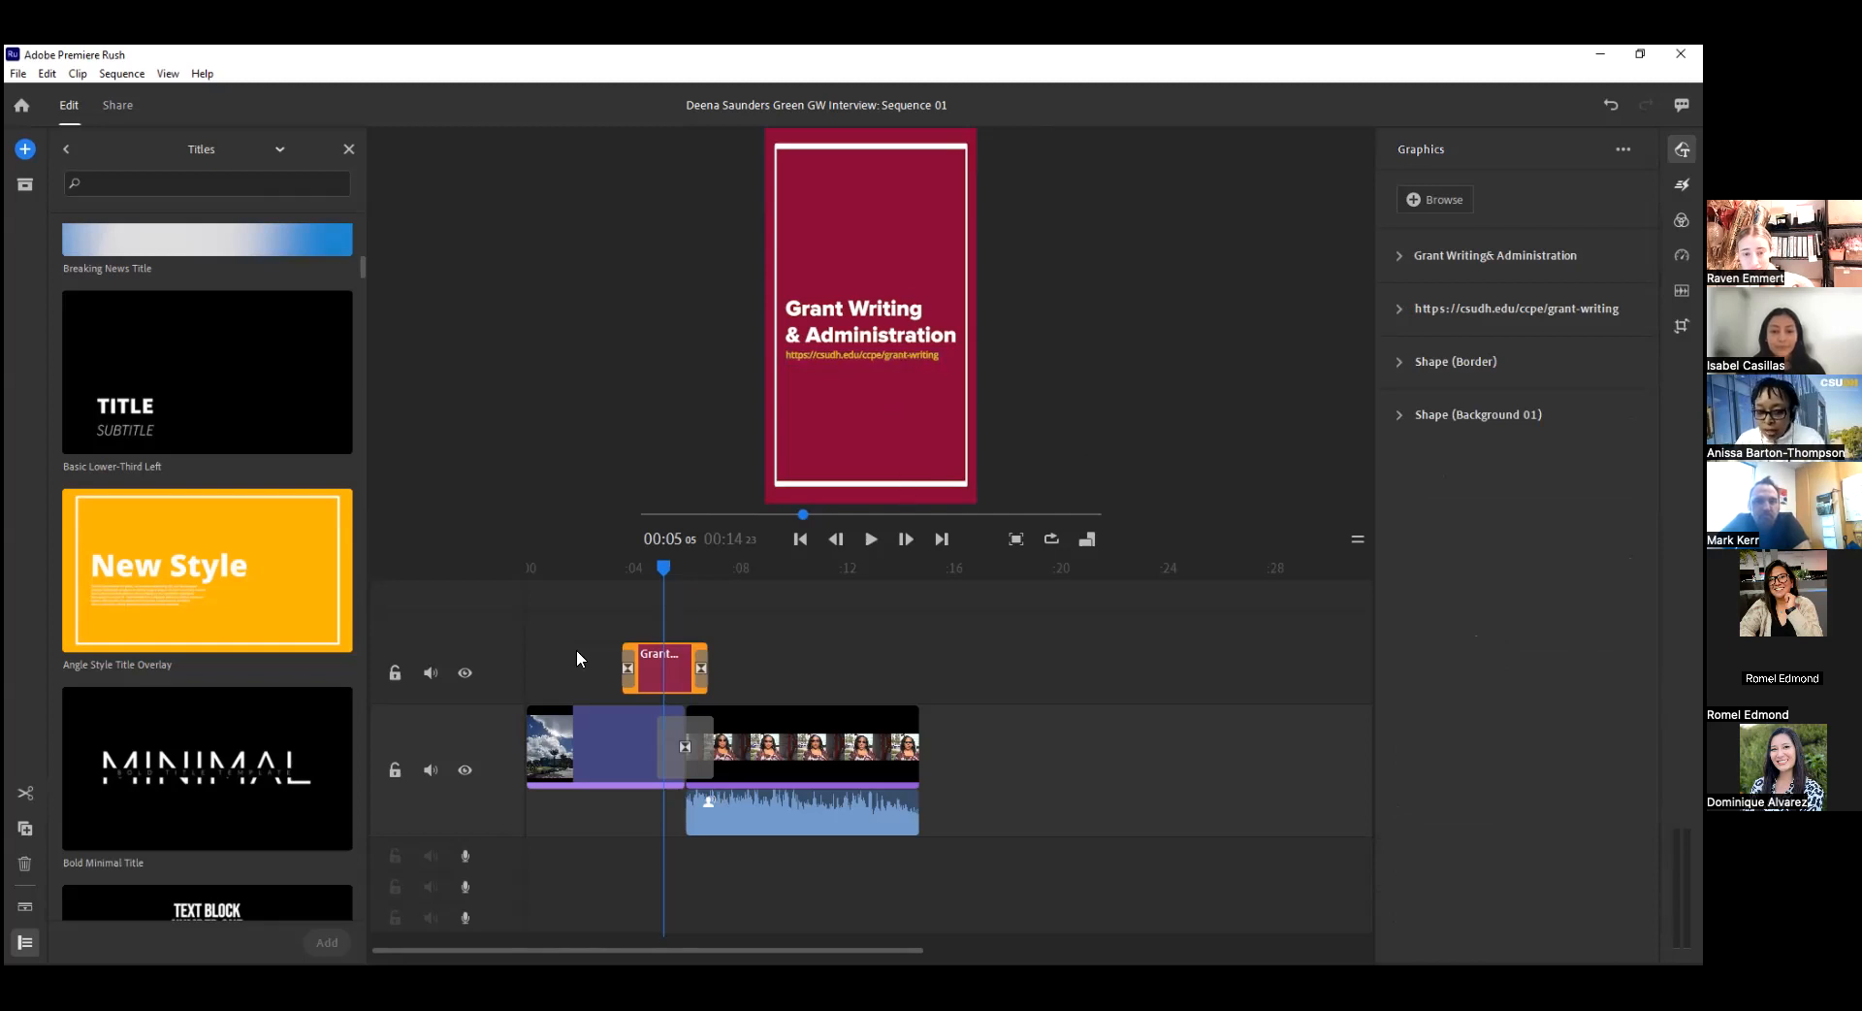
Move the playhead into the interview clip at about 7 seconds and browse further title templates.
drag(669, 568, 736, 569)
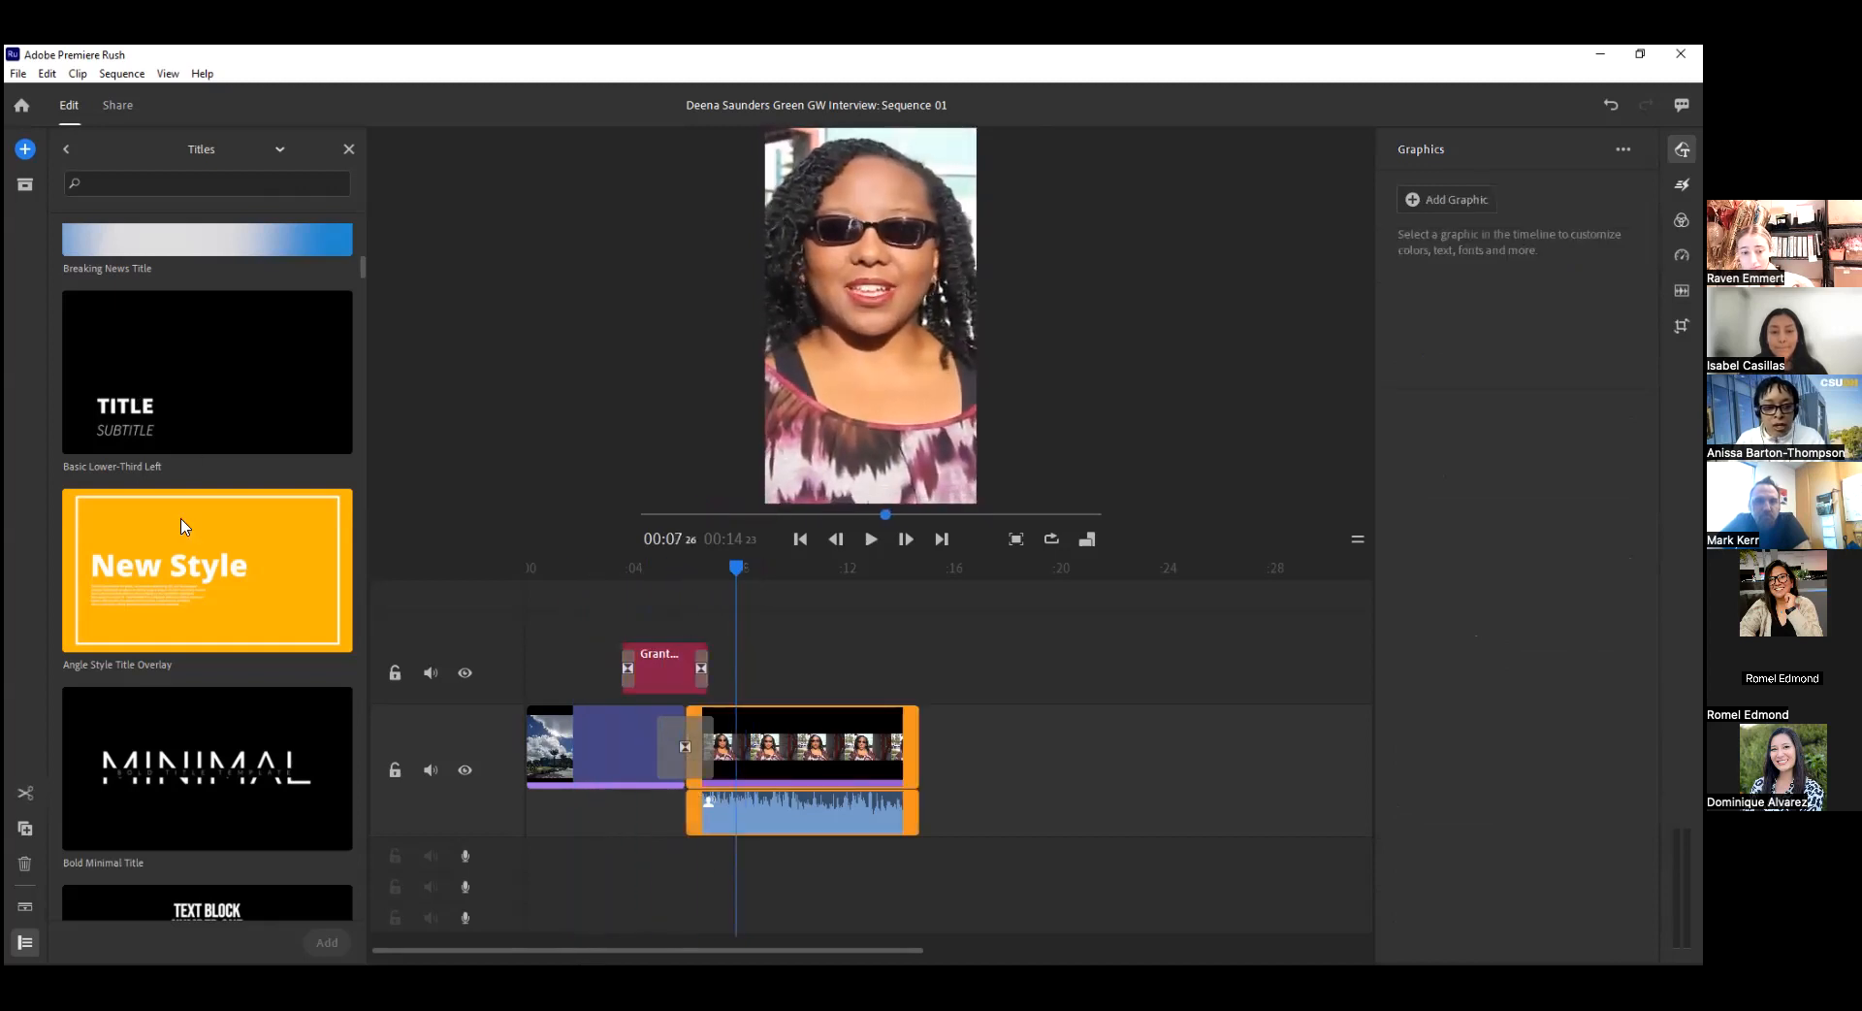
scroll(272, 712, down, 10)
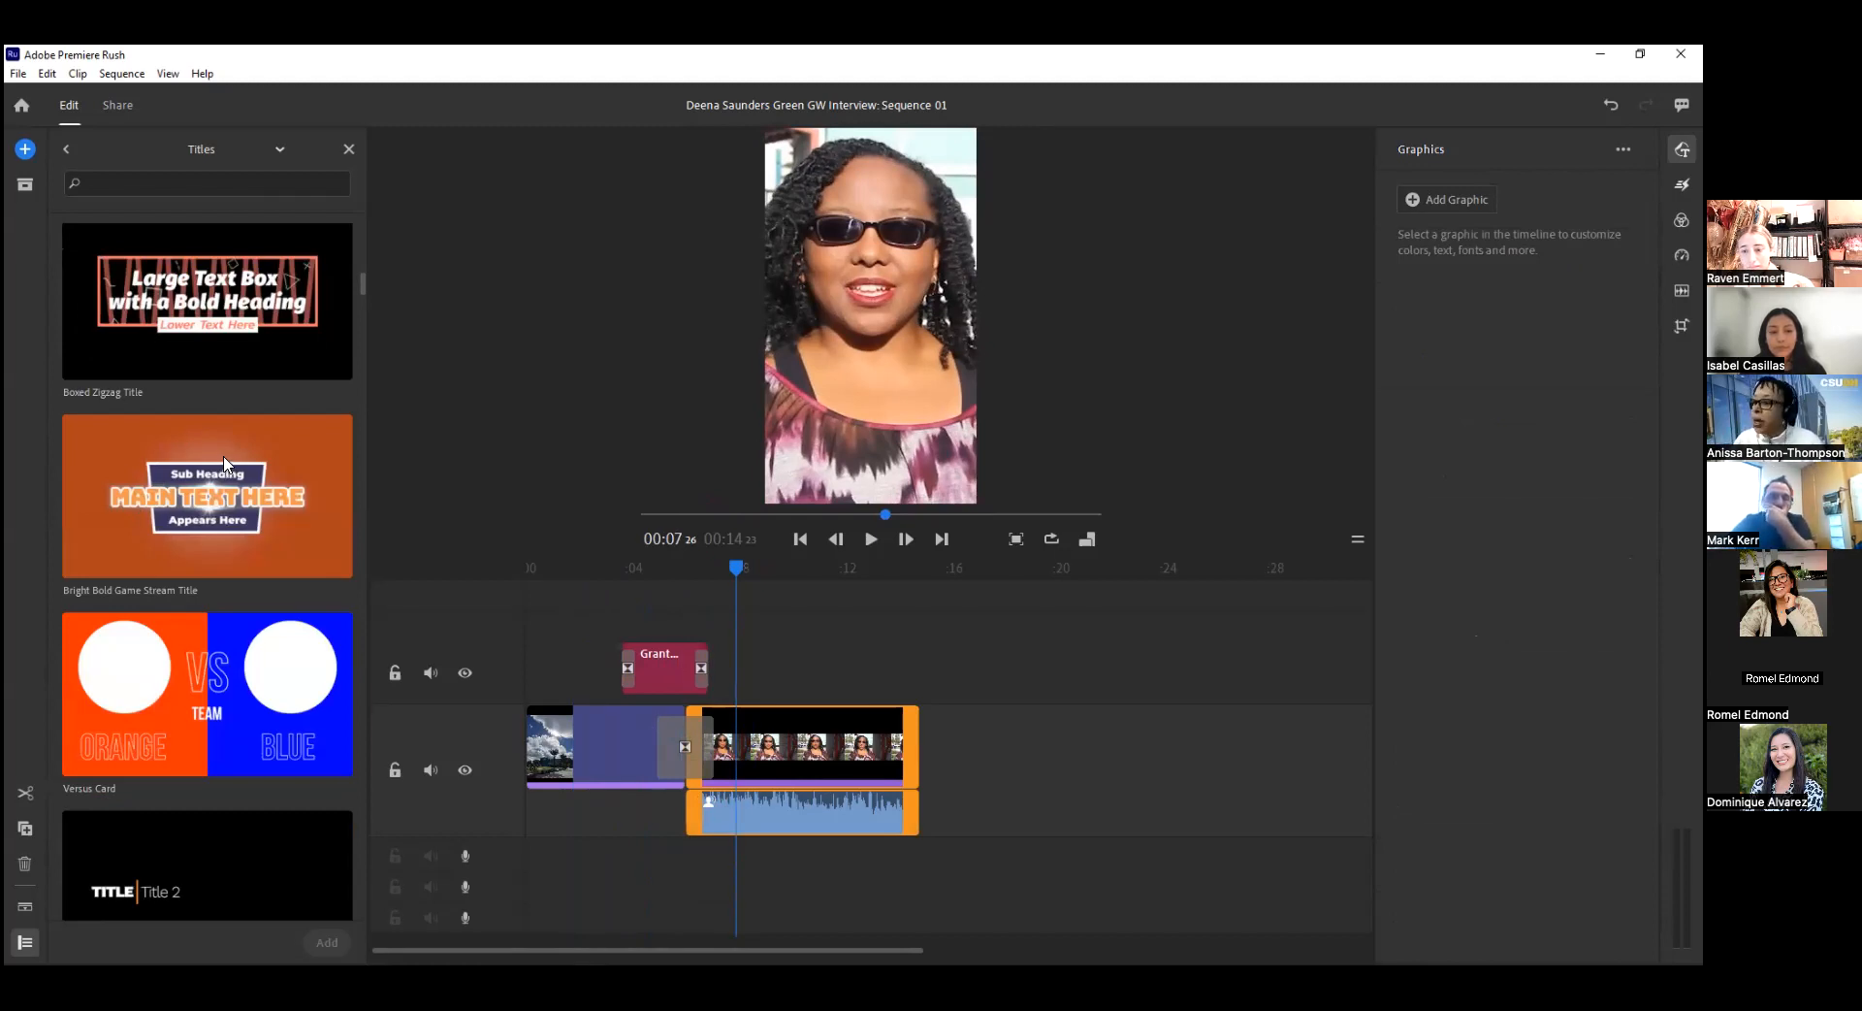
click(971, 670)
Return the playhead to the start of the sequence and open the audio library for adding sound.
drag(963, 579, 524, 551)
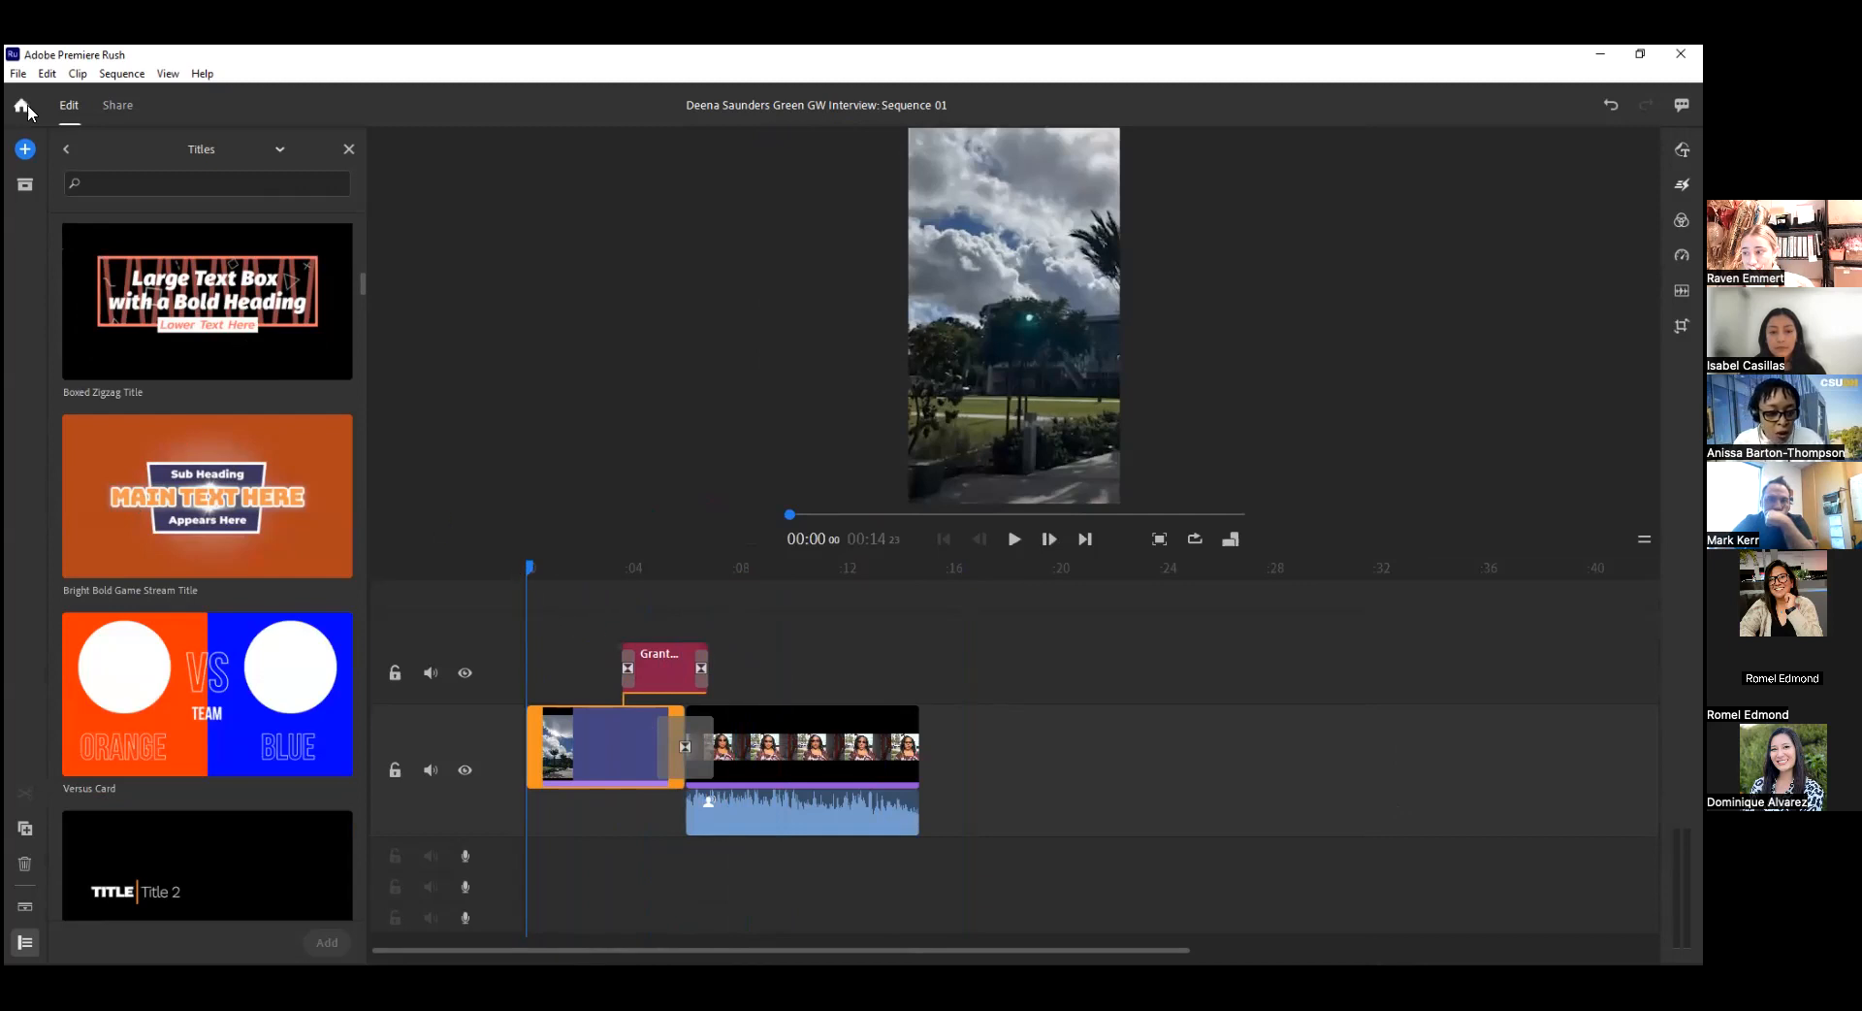
click(25, 149)
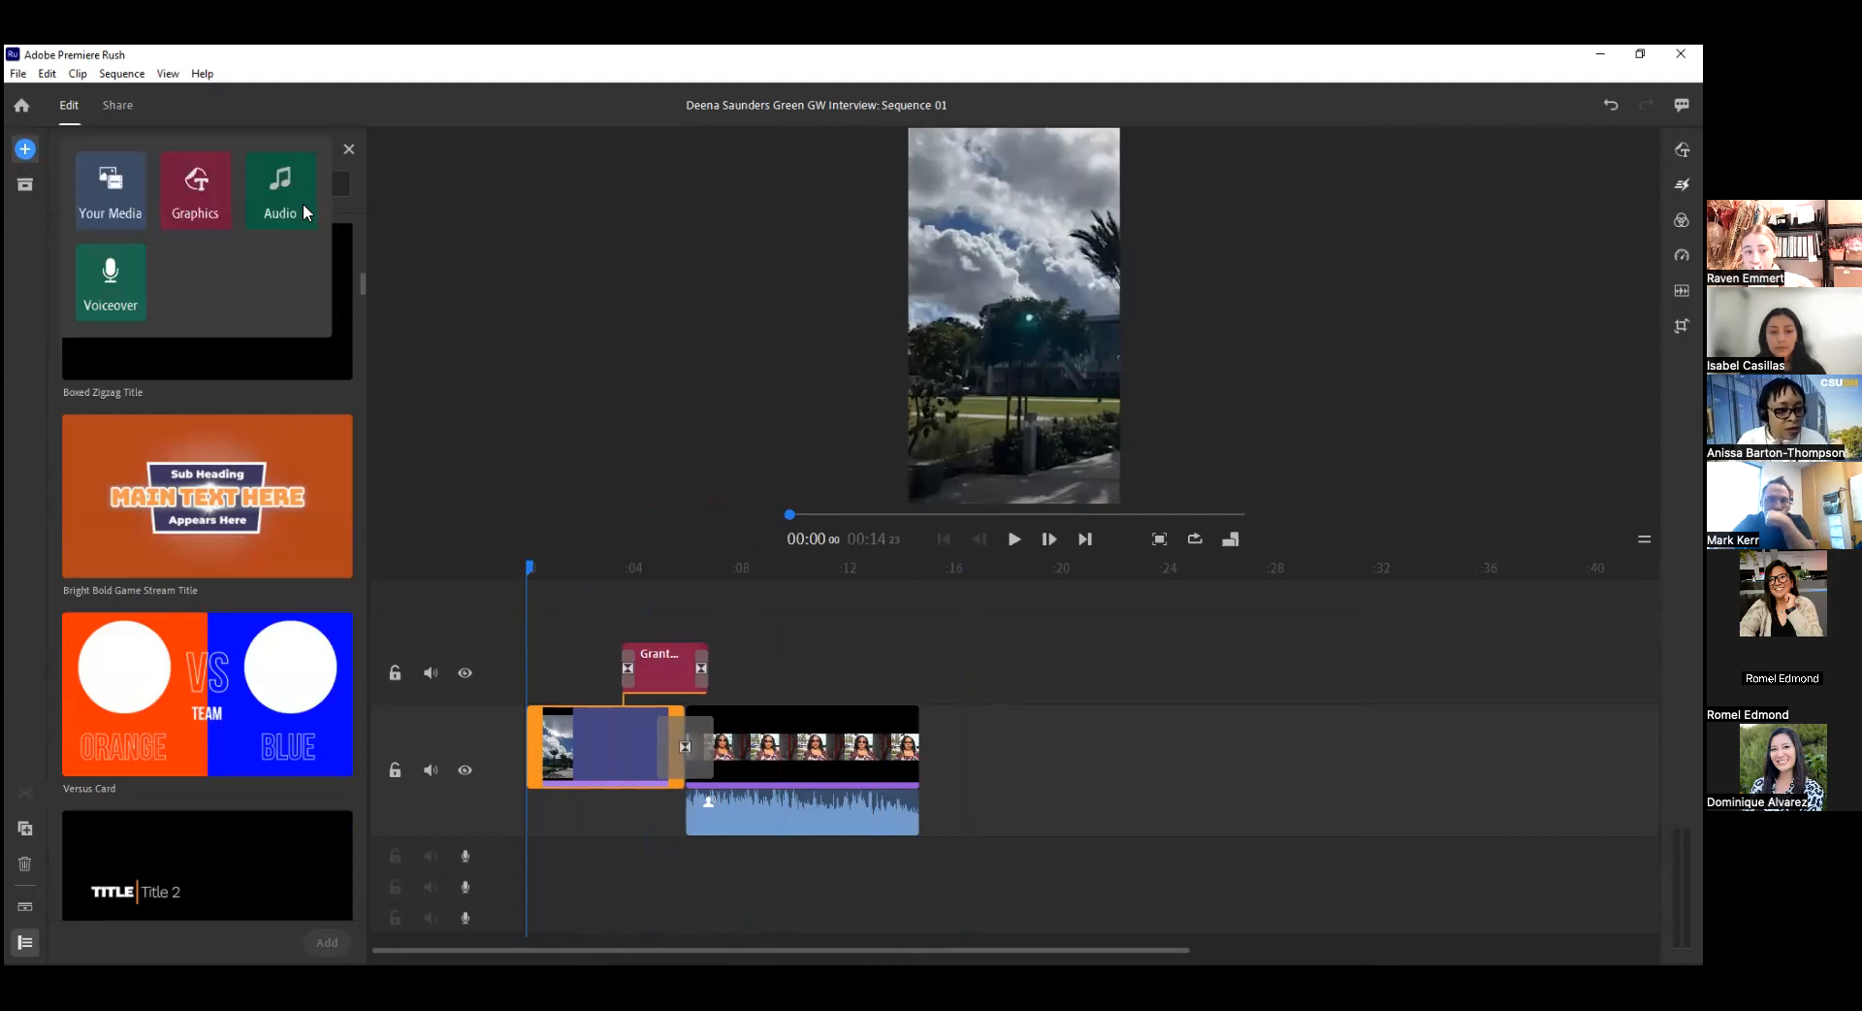
click(291, 202)
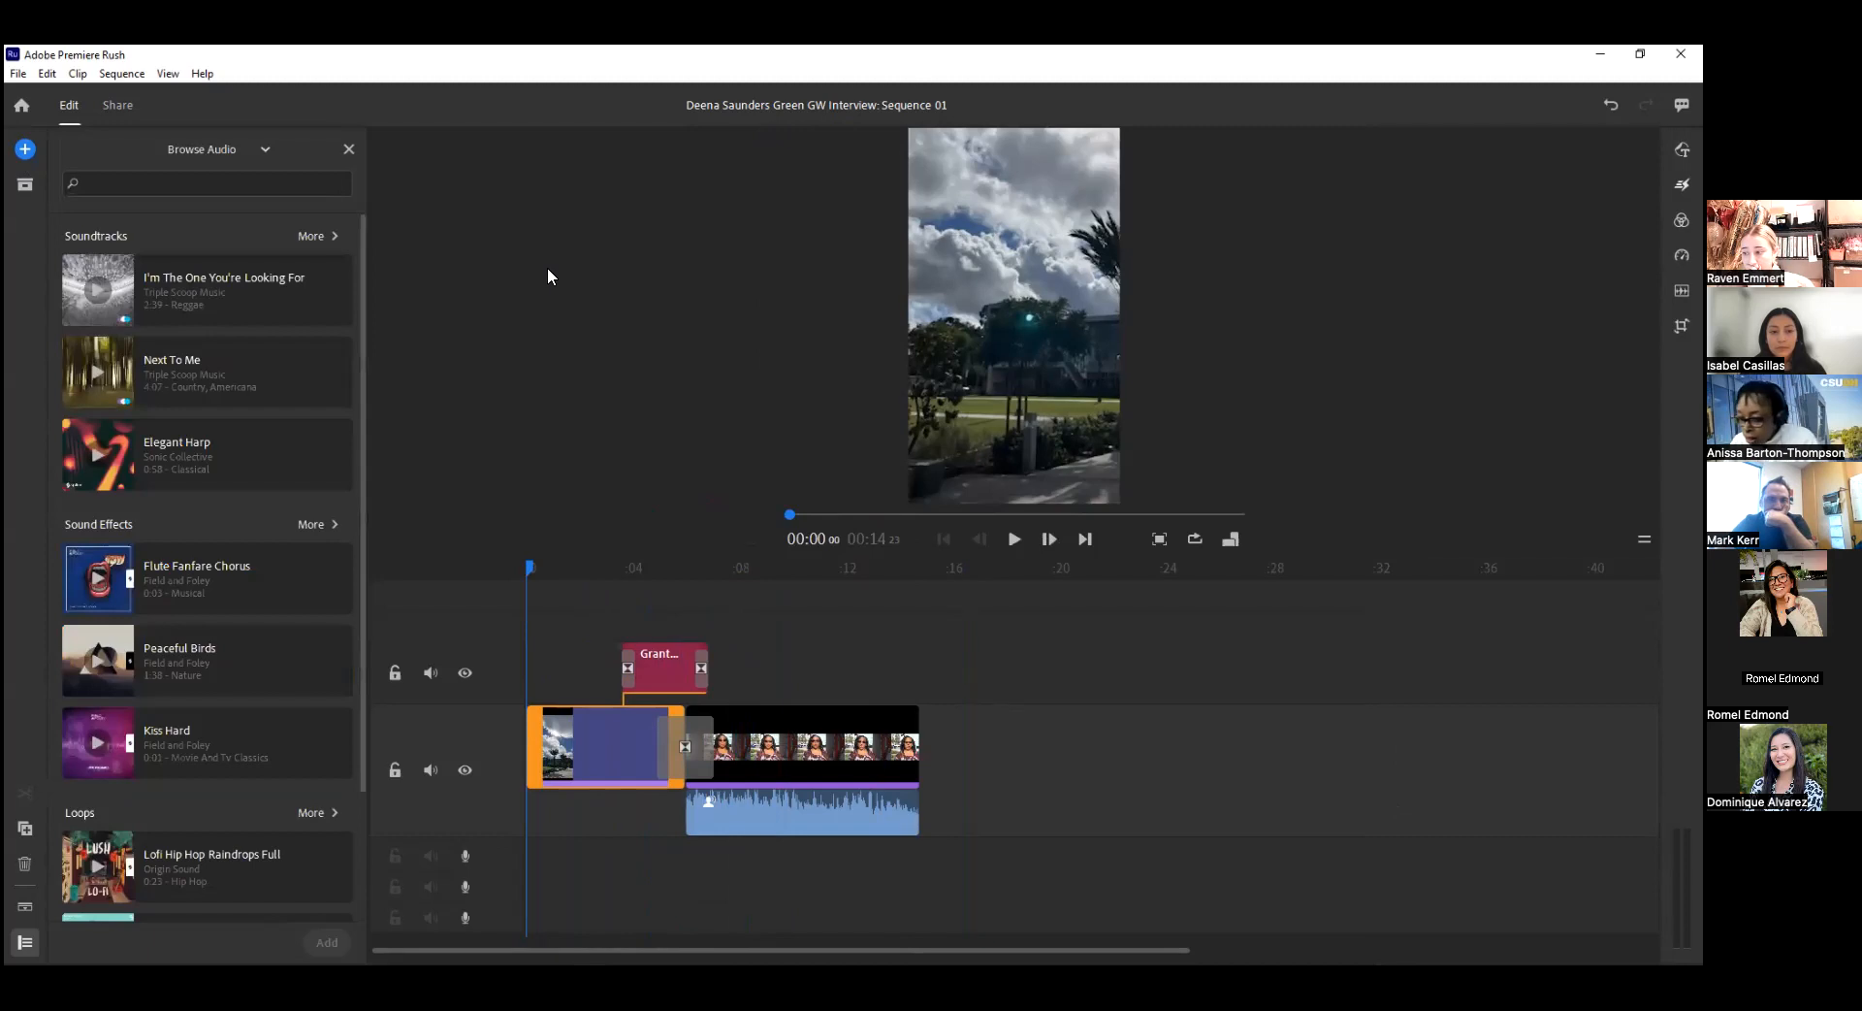
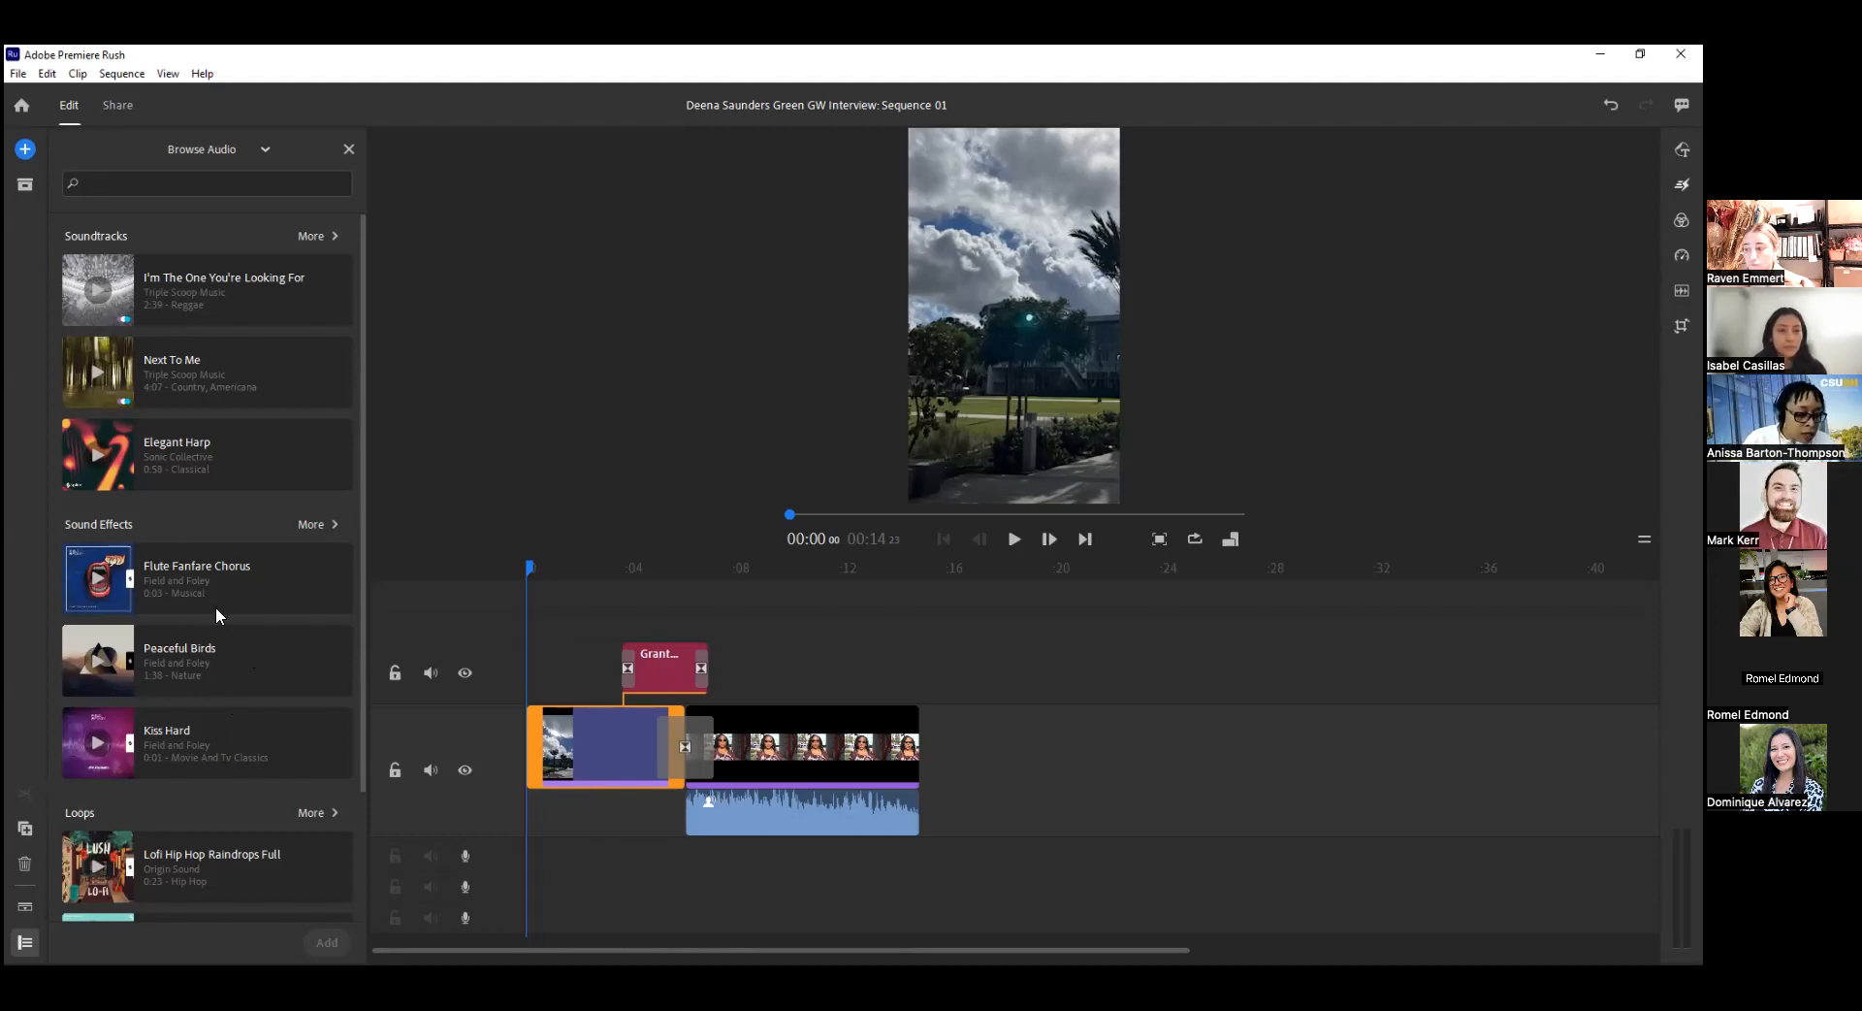
Add the Lofi Hip Hop Raindrops Full loop as background music and trim its end to about 22 seconds.
click(107, 368)
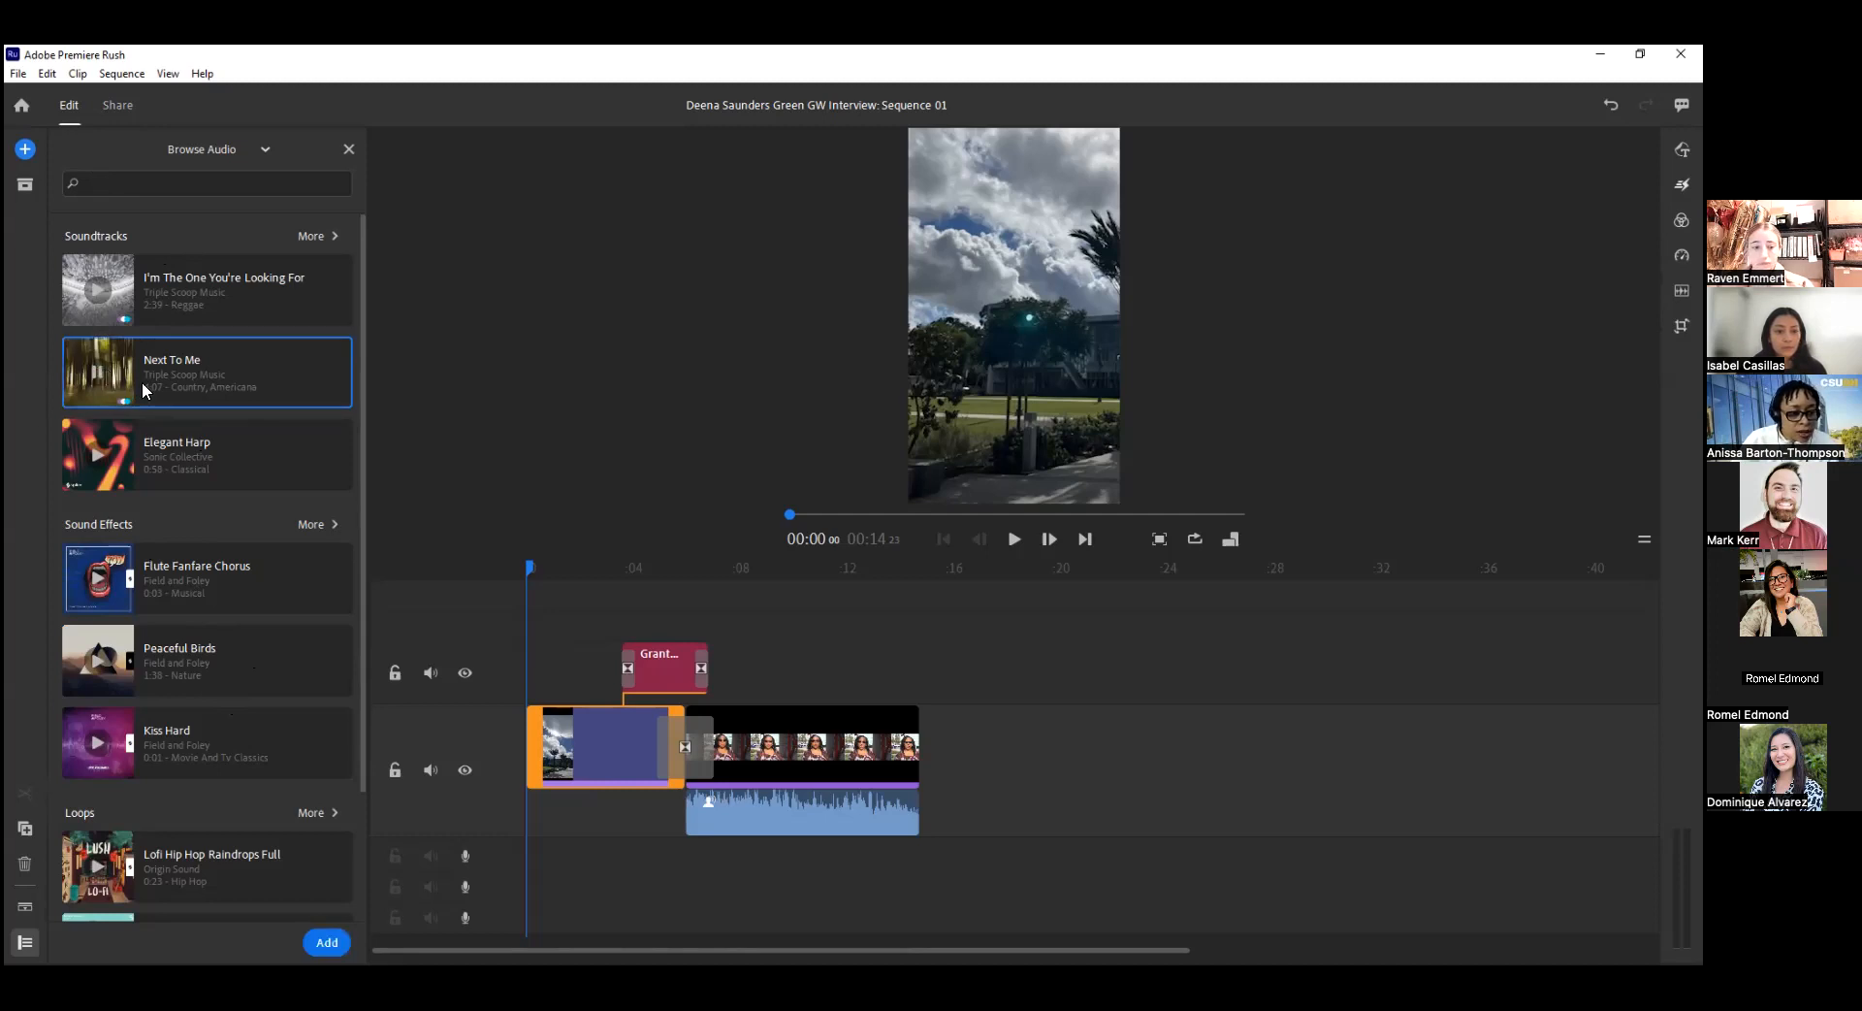
click(97, 295)
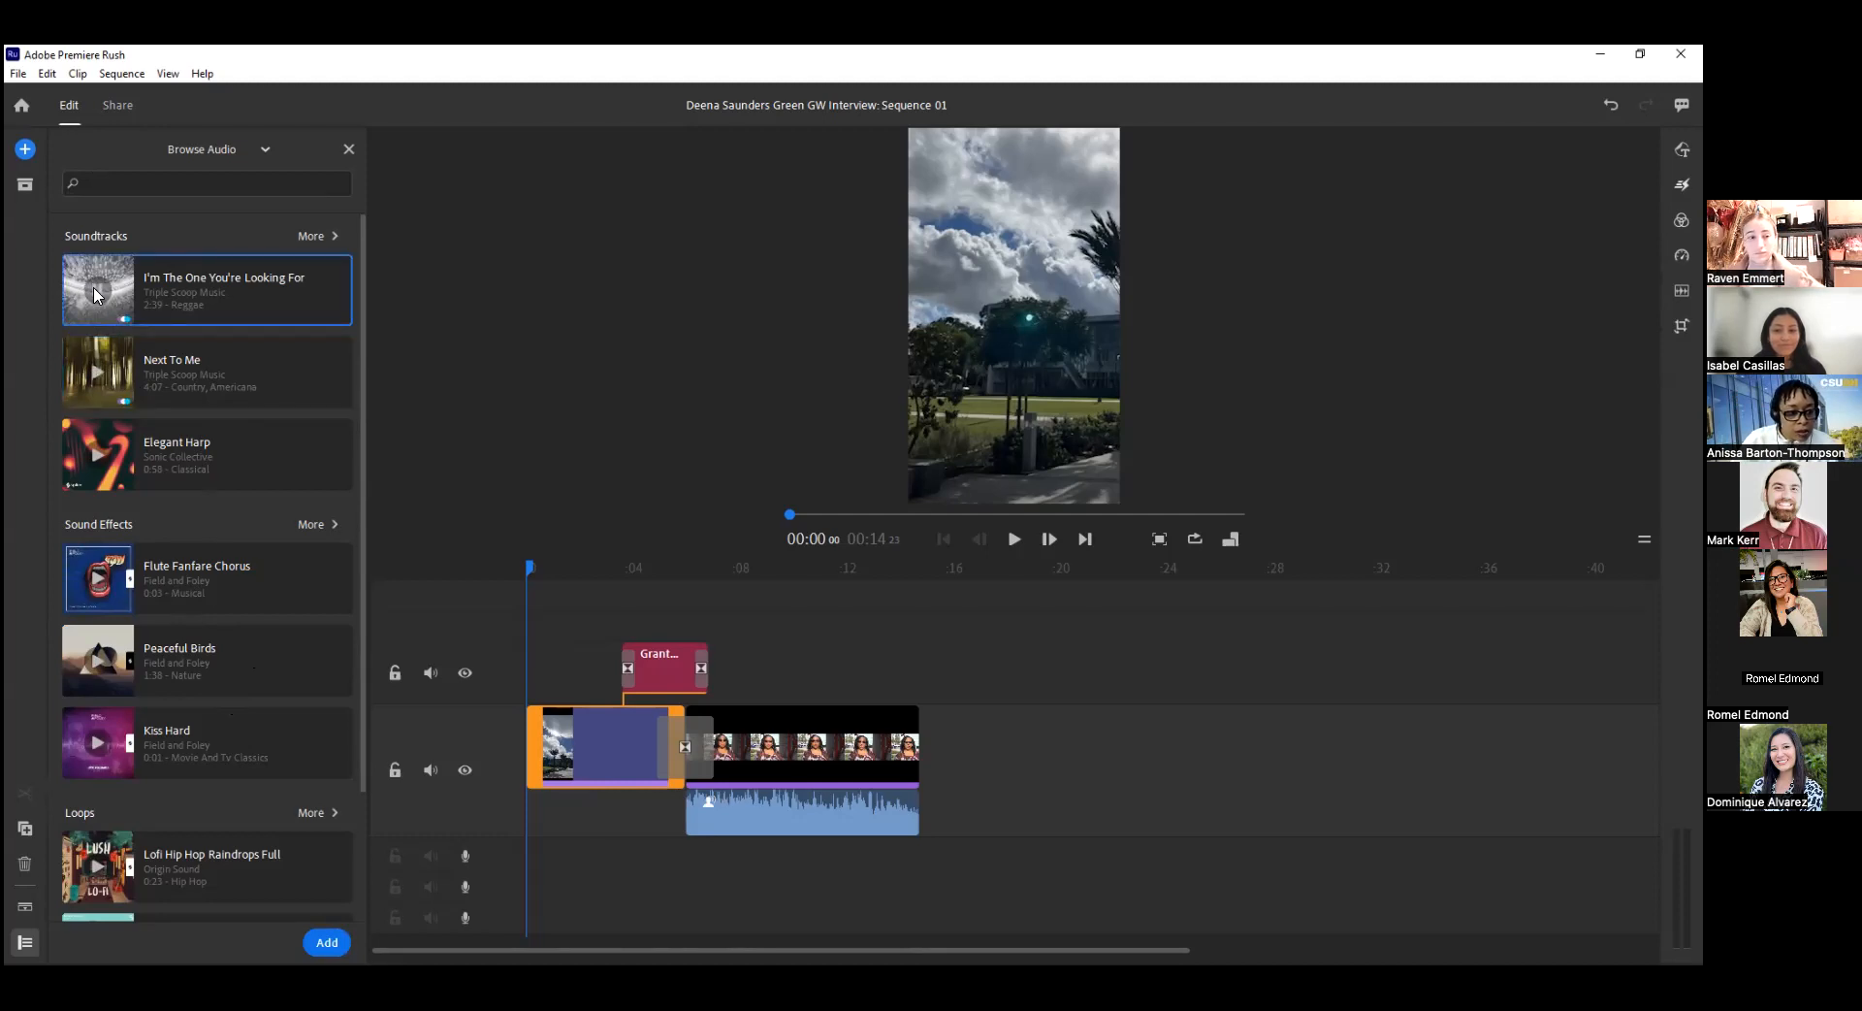
scroll(155, 650, down, 2)
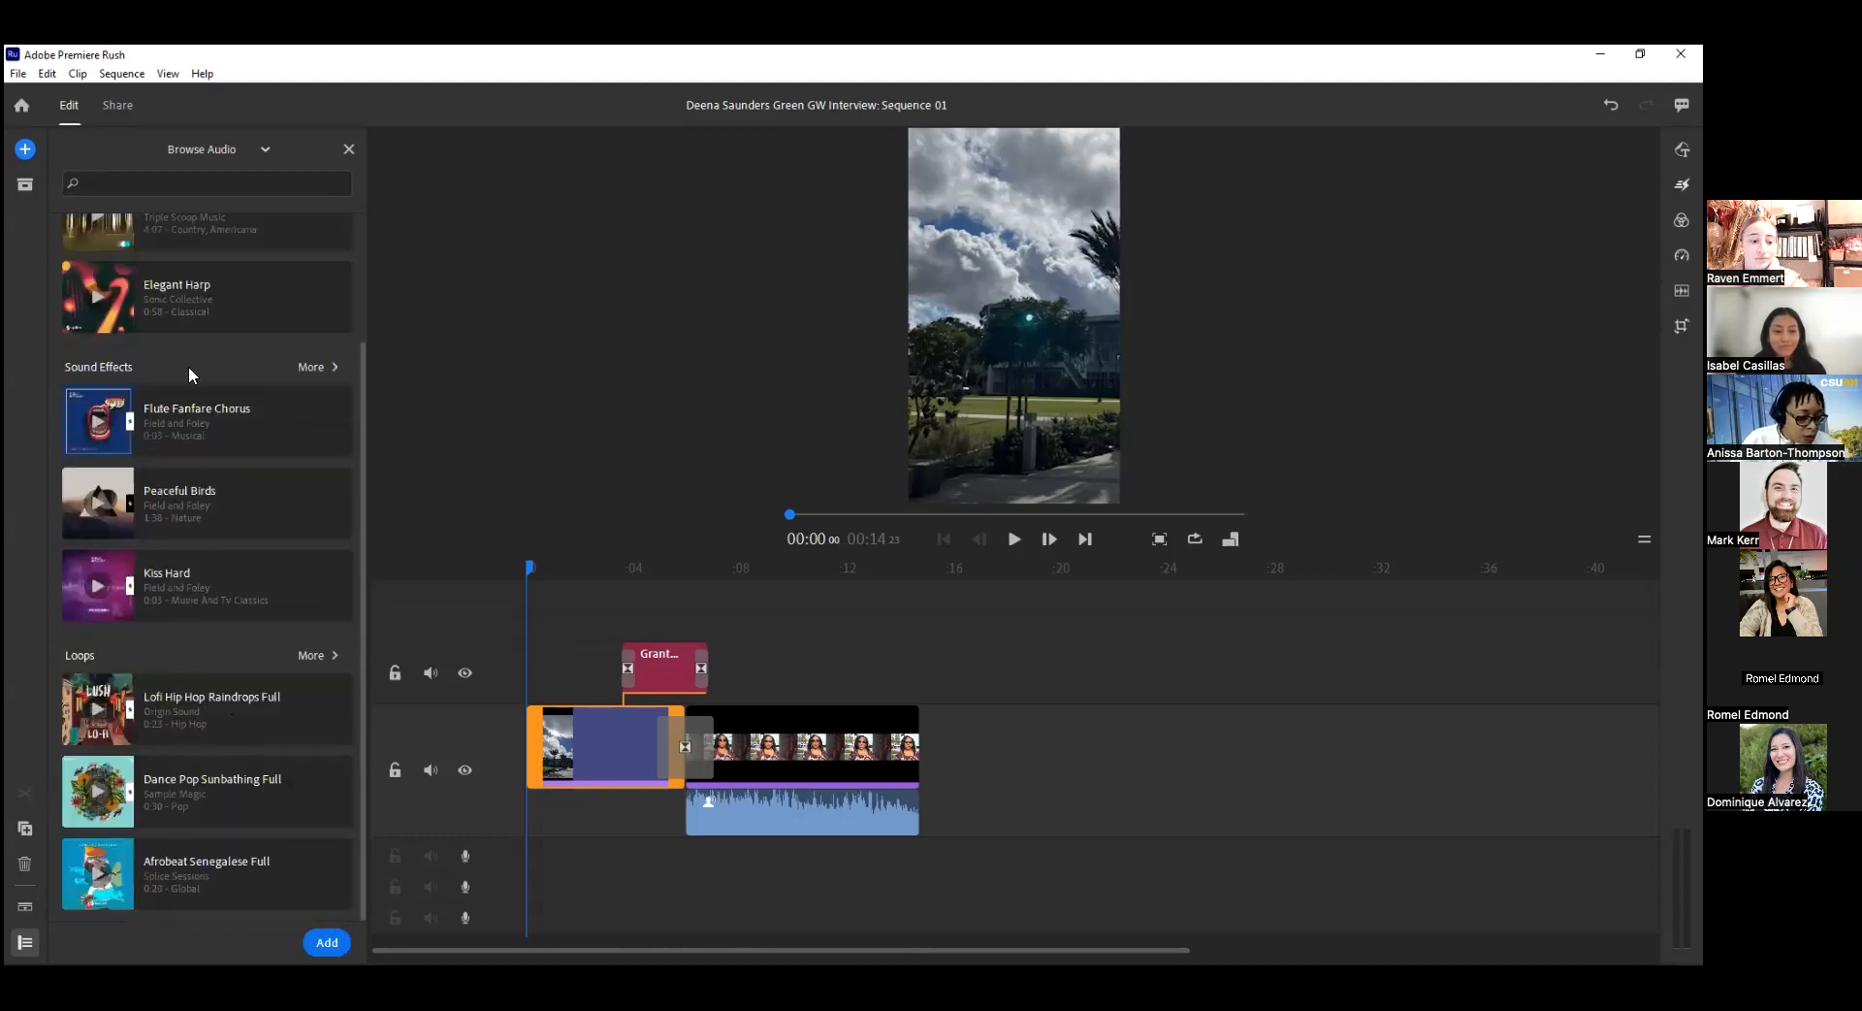
click(127, 714)
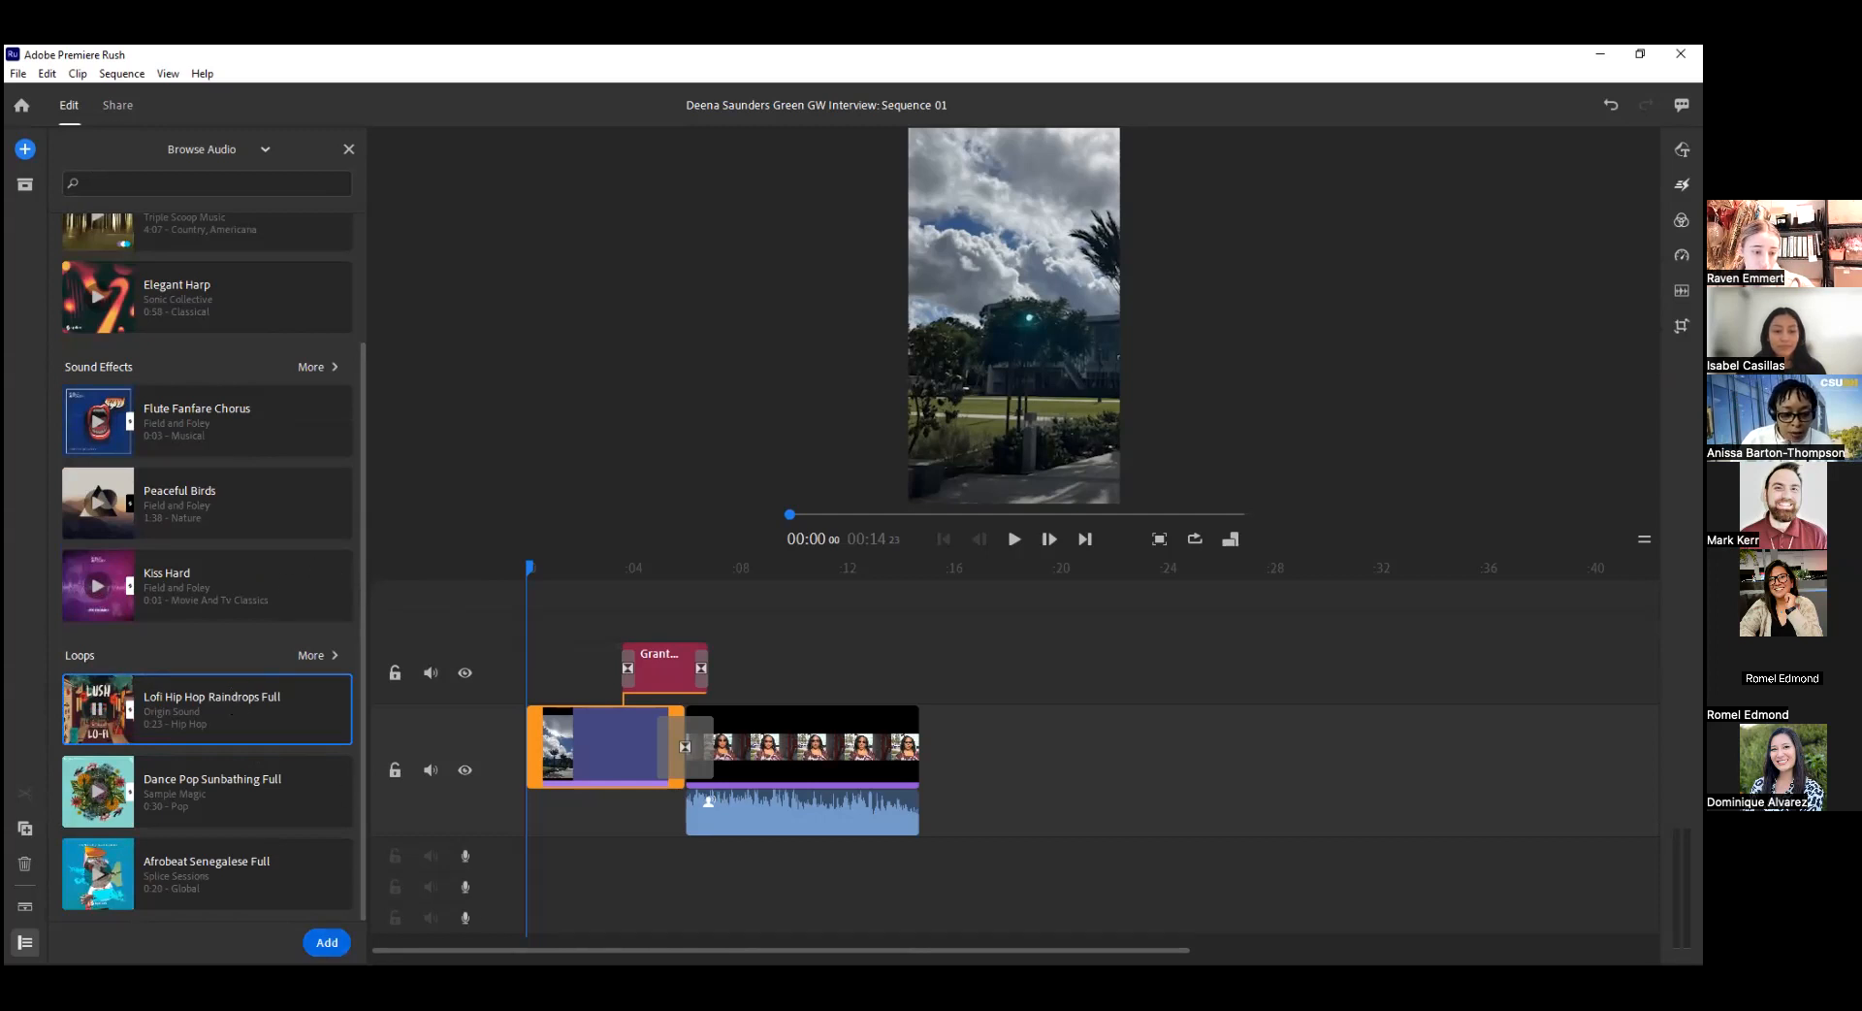
click(327, 943)
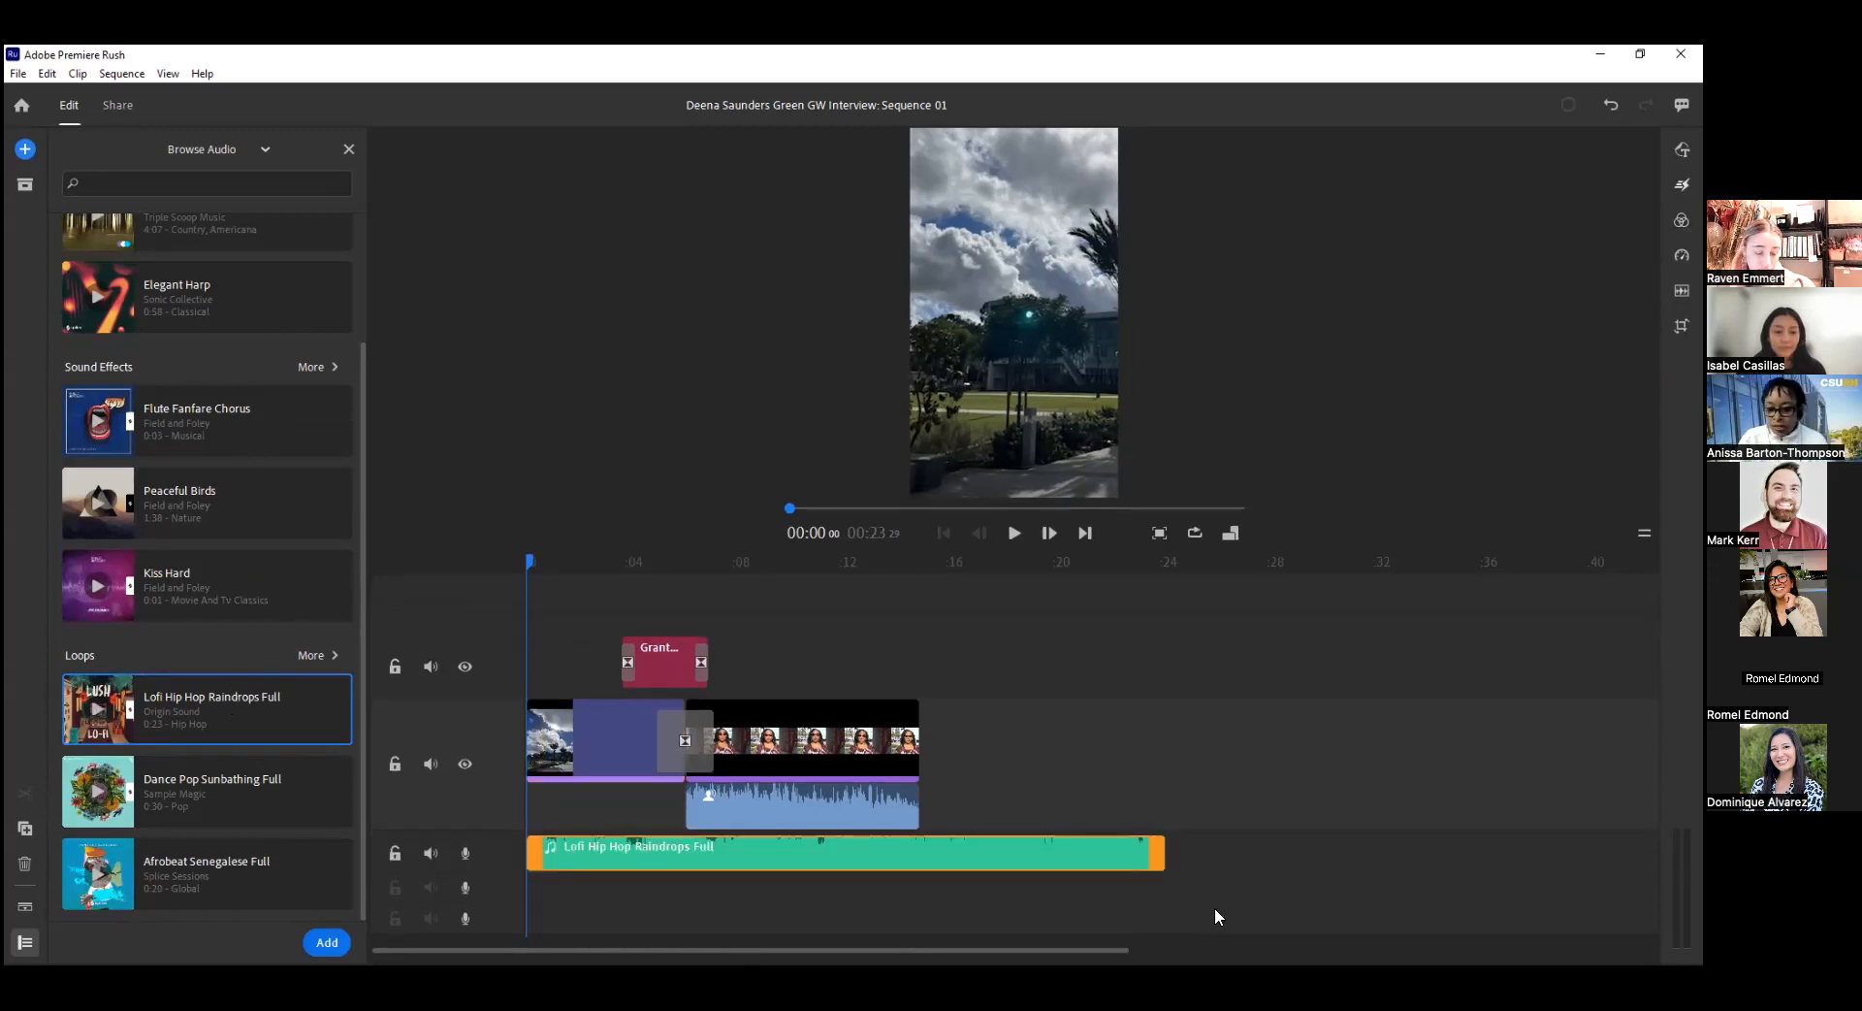
drag(1156, 850, 1112, 876)
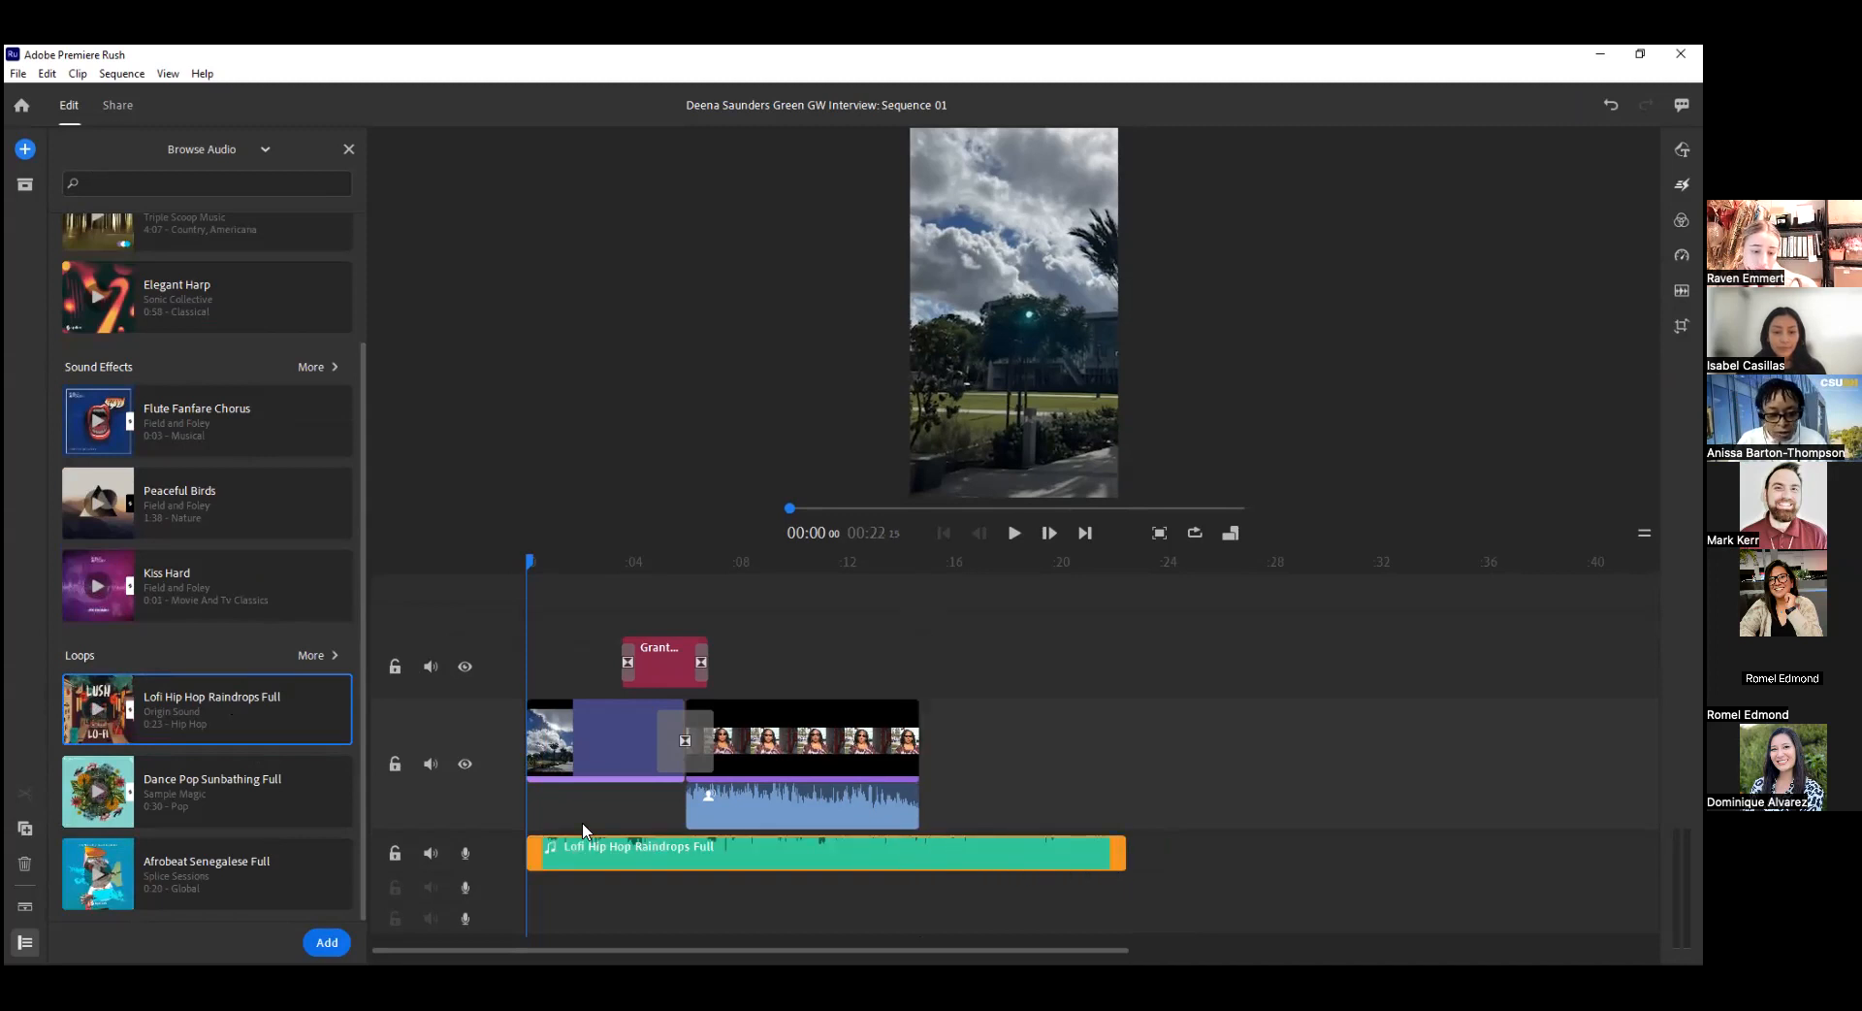
Play the sequence from the start to about 10 seconds to hear the music against the interview.
click(546, 563)
drag(546, 564, 515, 567)
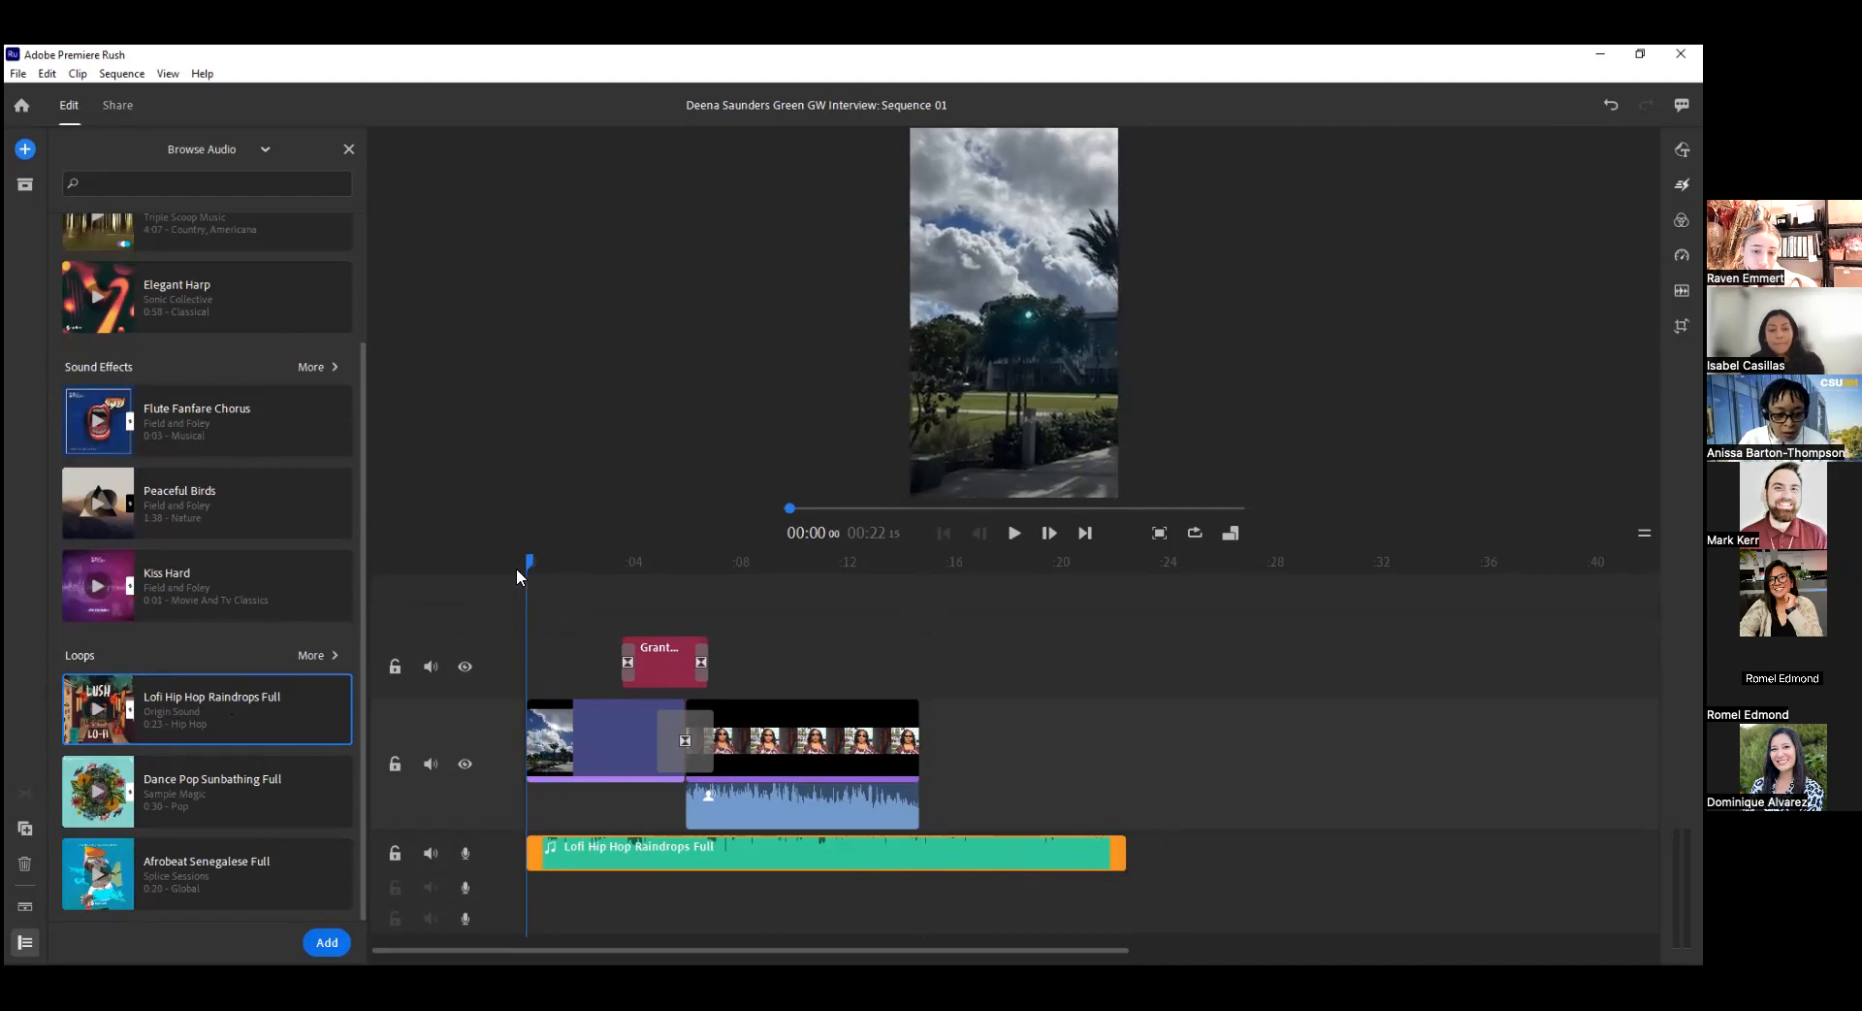
click(1013, 535)
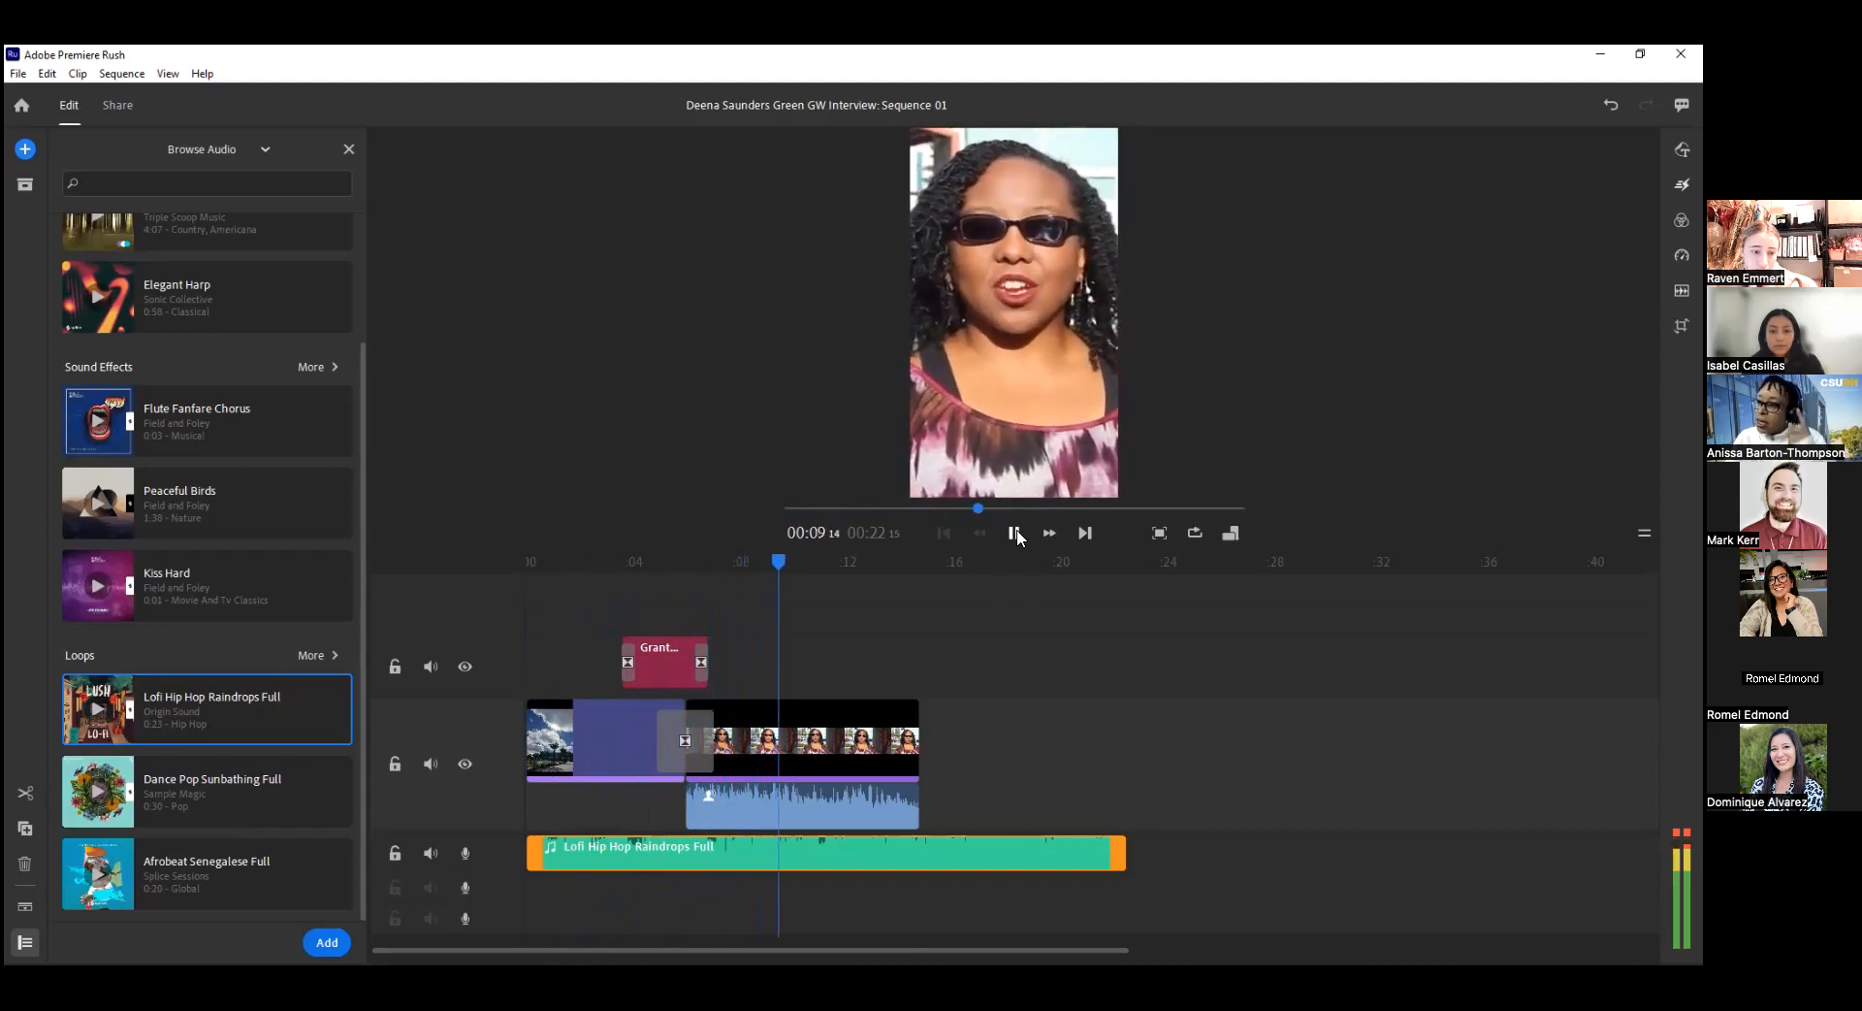
click(1016, 532)
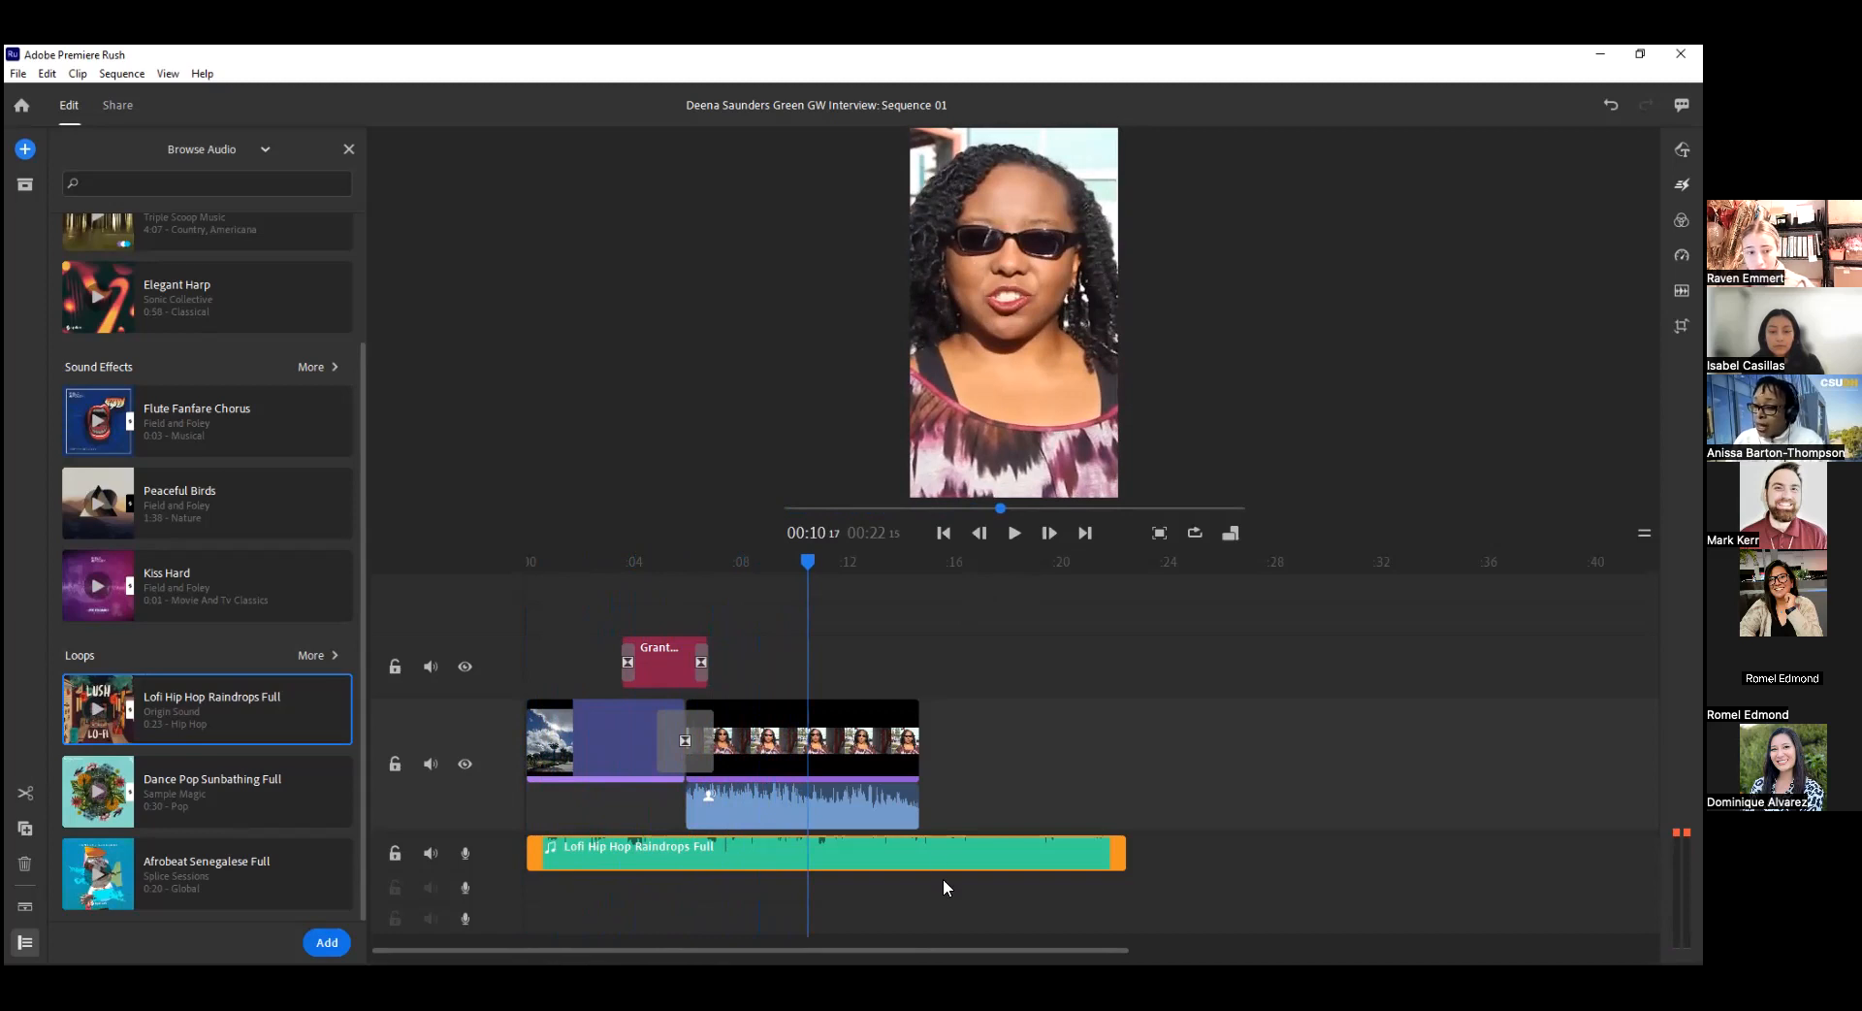
Turn on Auto duck for the music clip and set its clip volume to 45.
click(916, 862)
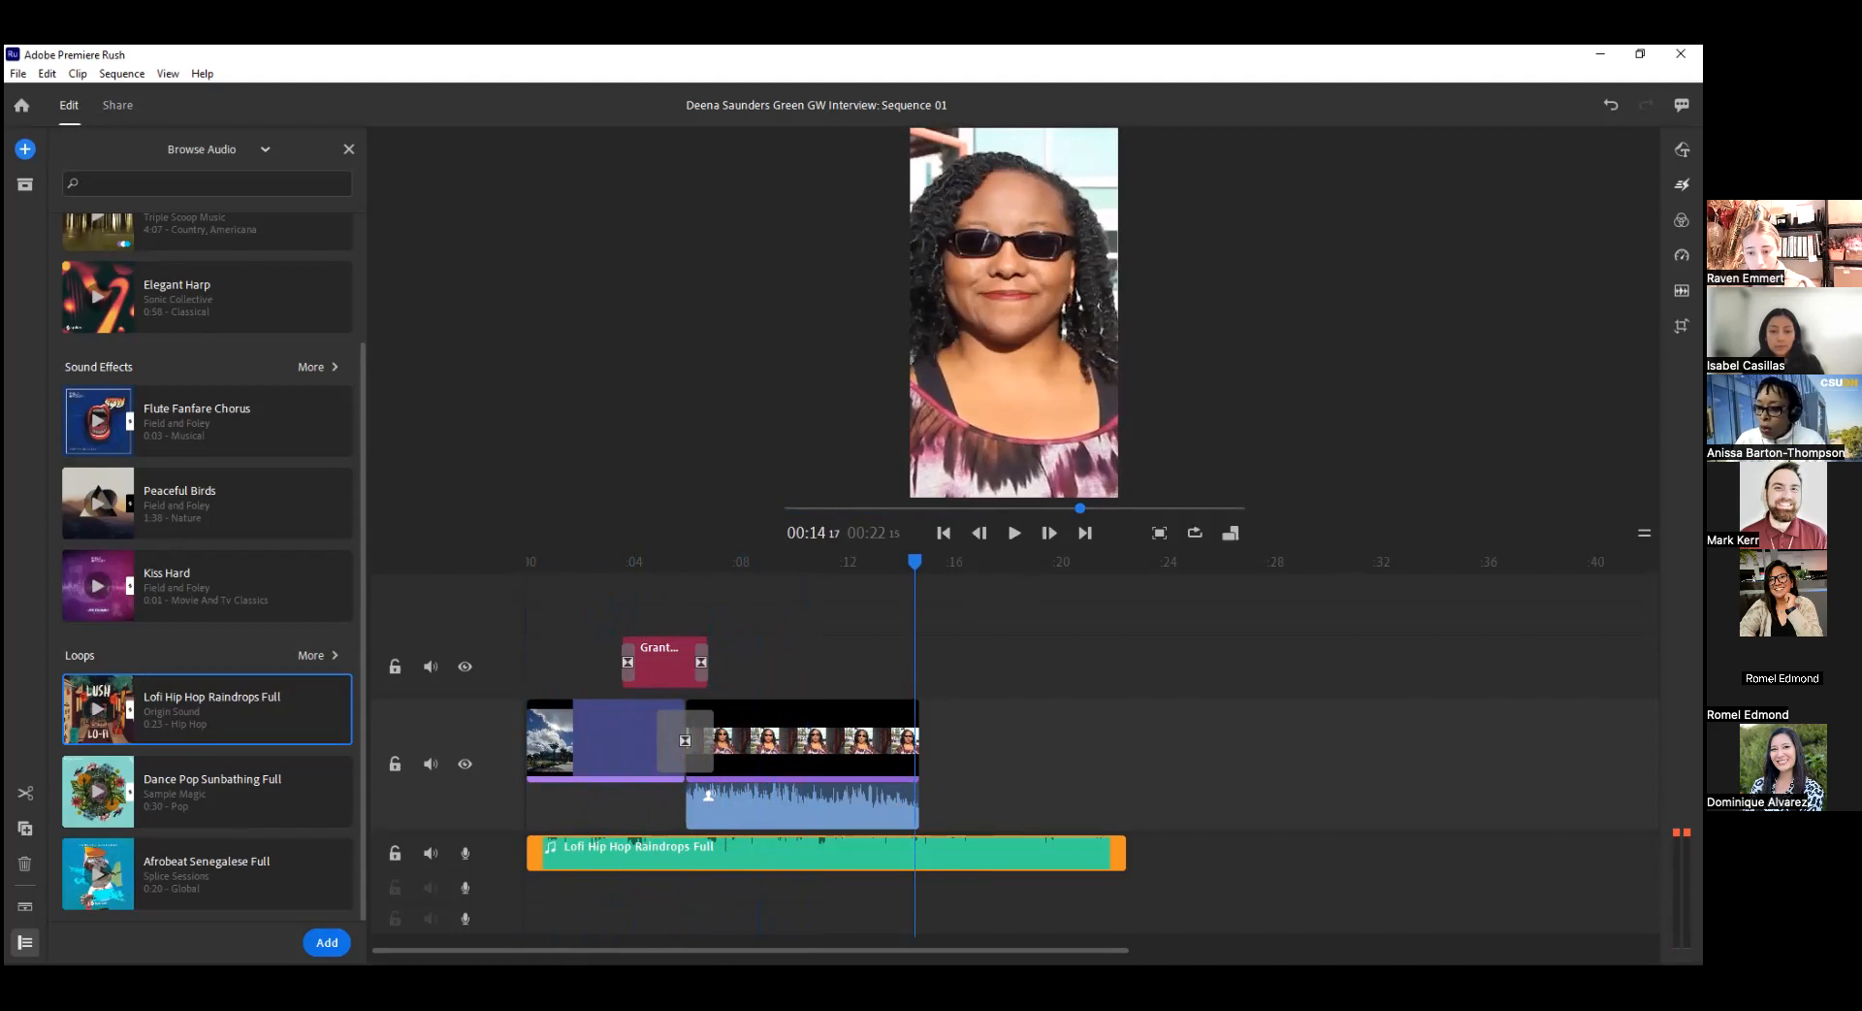
click(1682, 290)
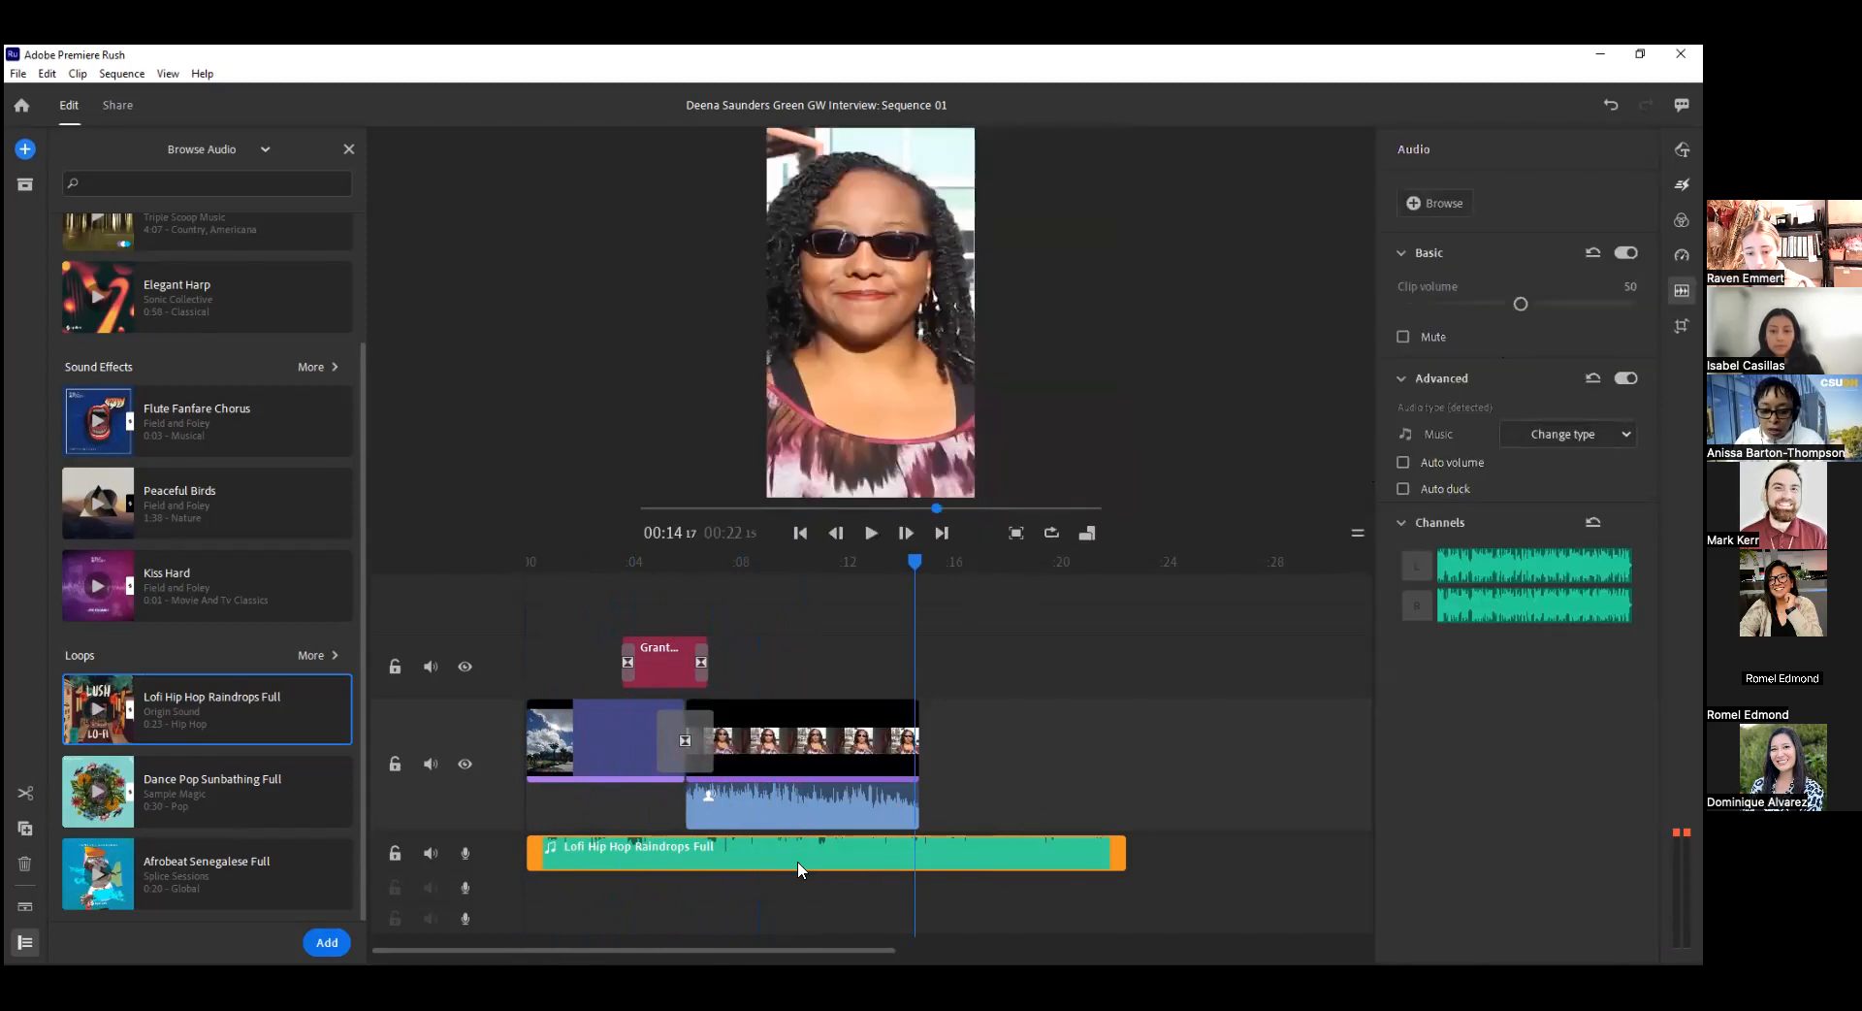
click(555, 857)
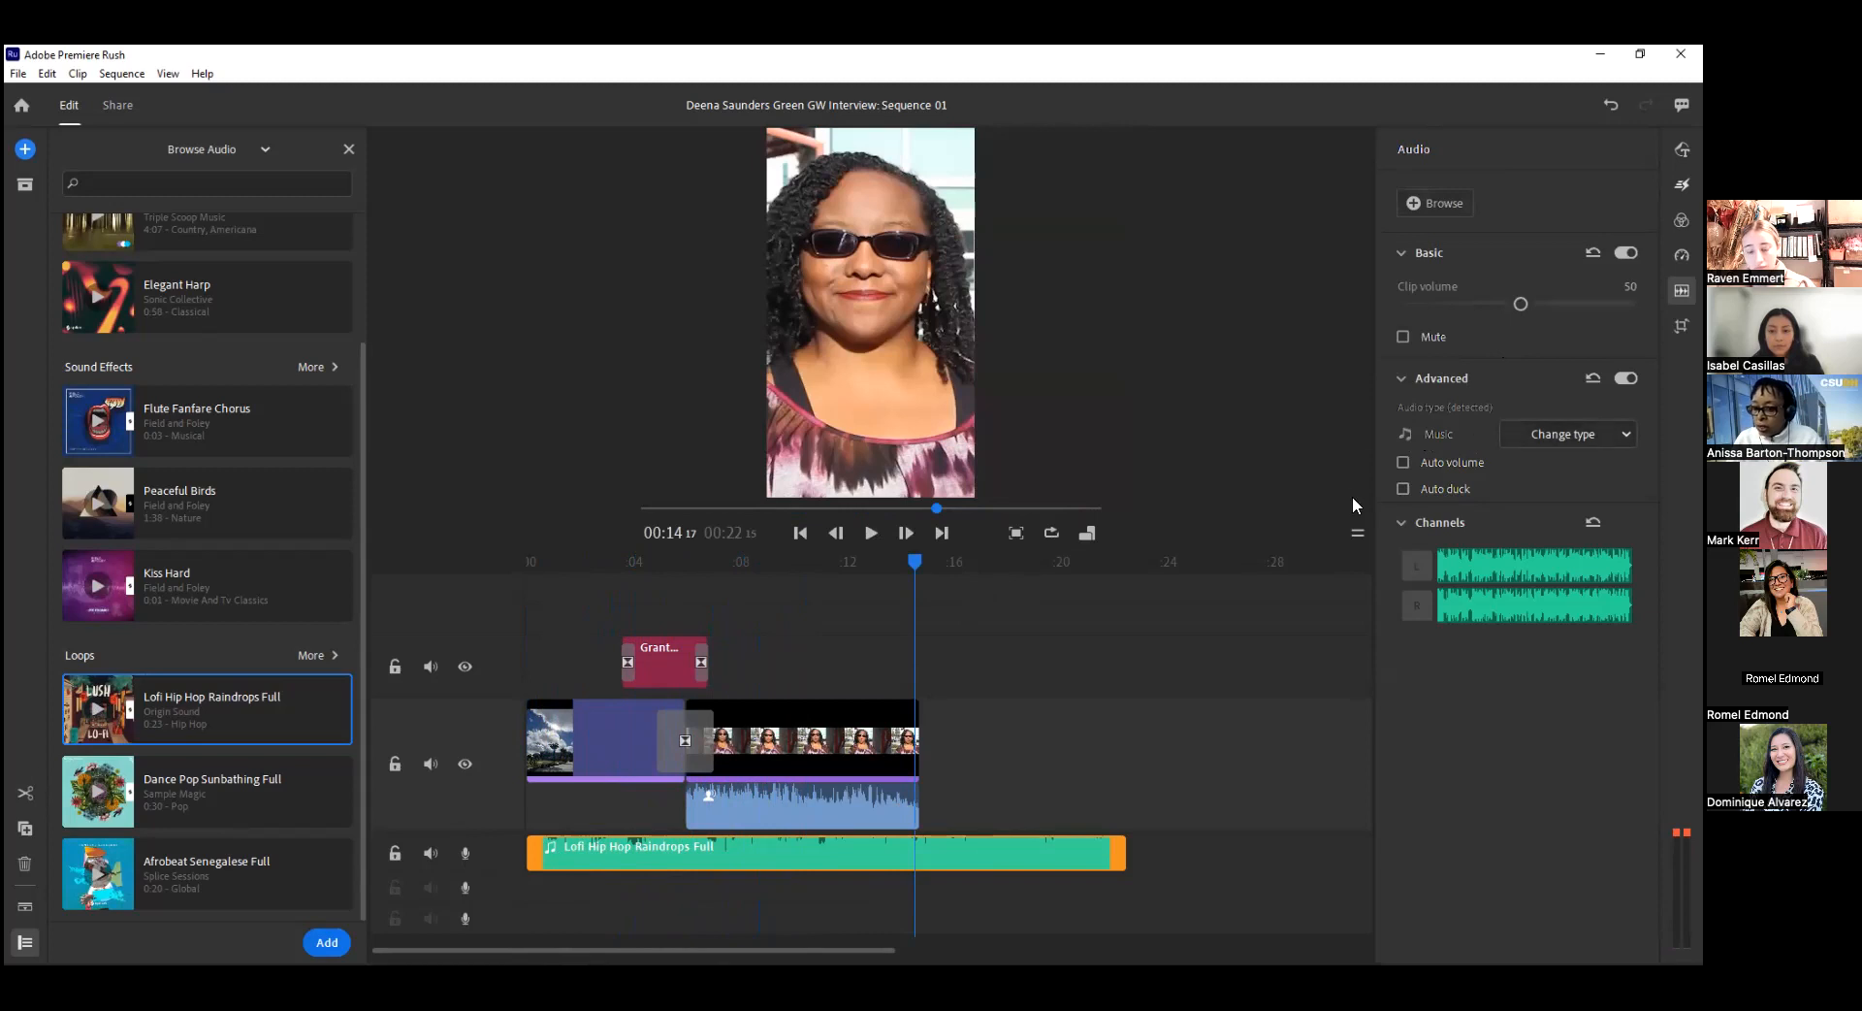
click(1404, 488)
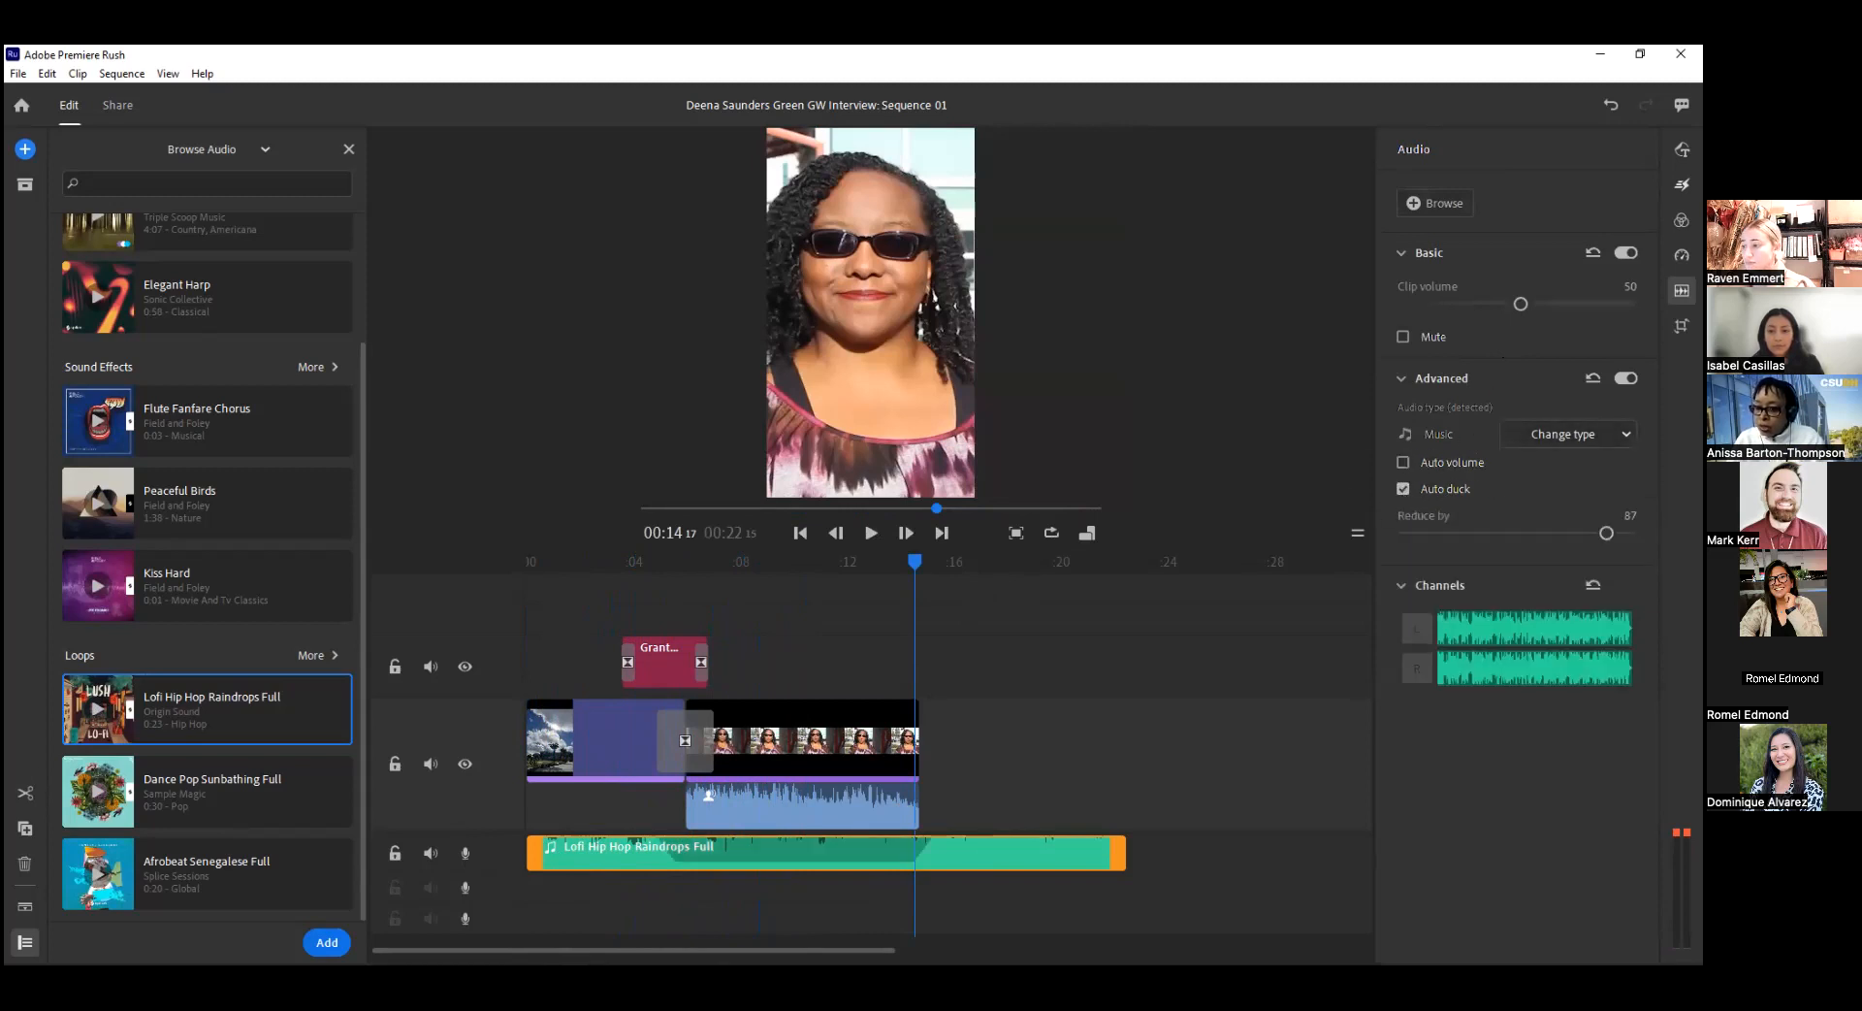
drag(1521, 304, 1509, 304)
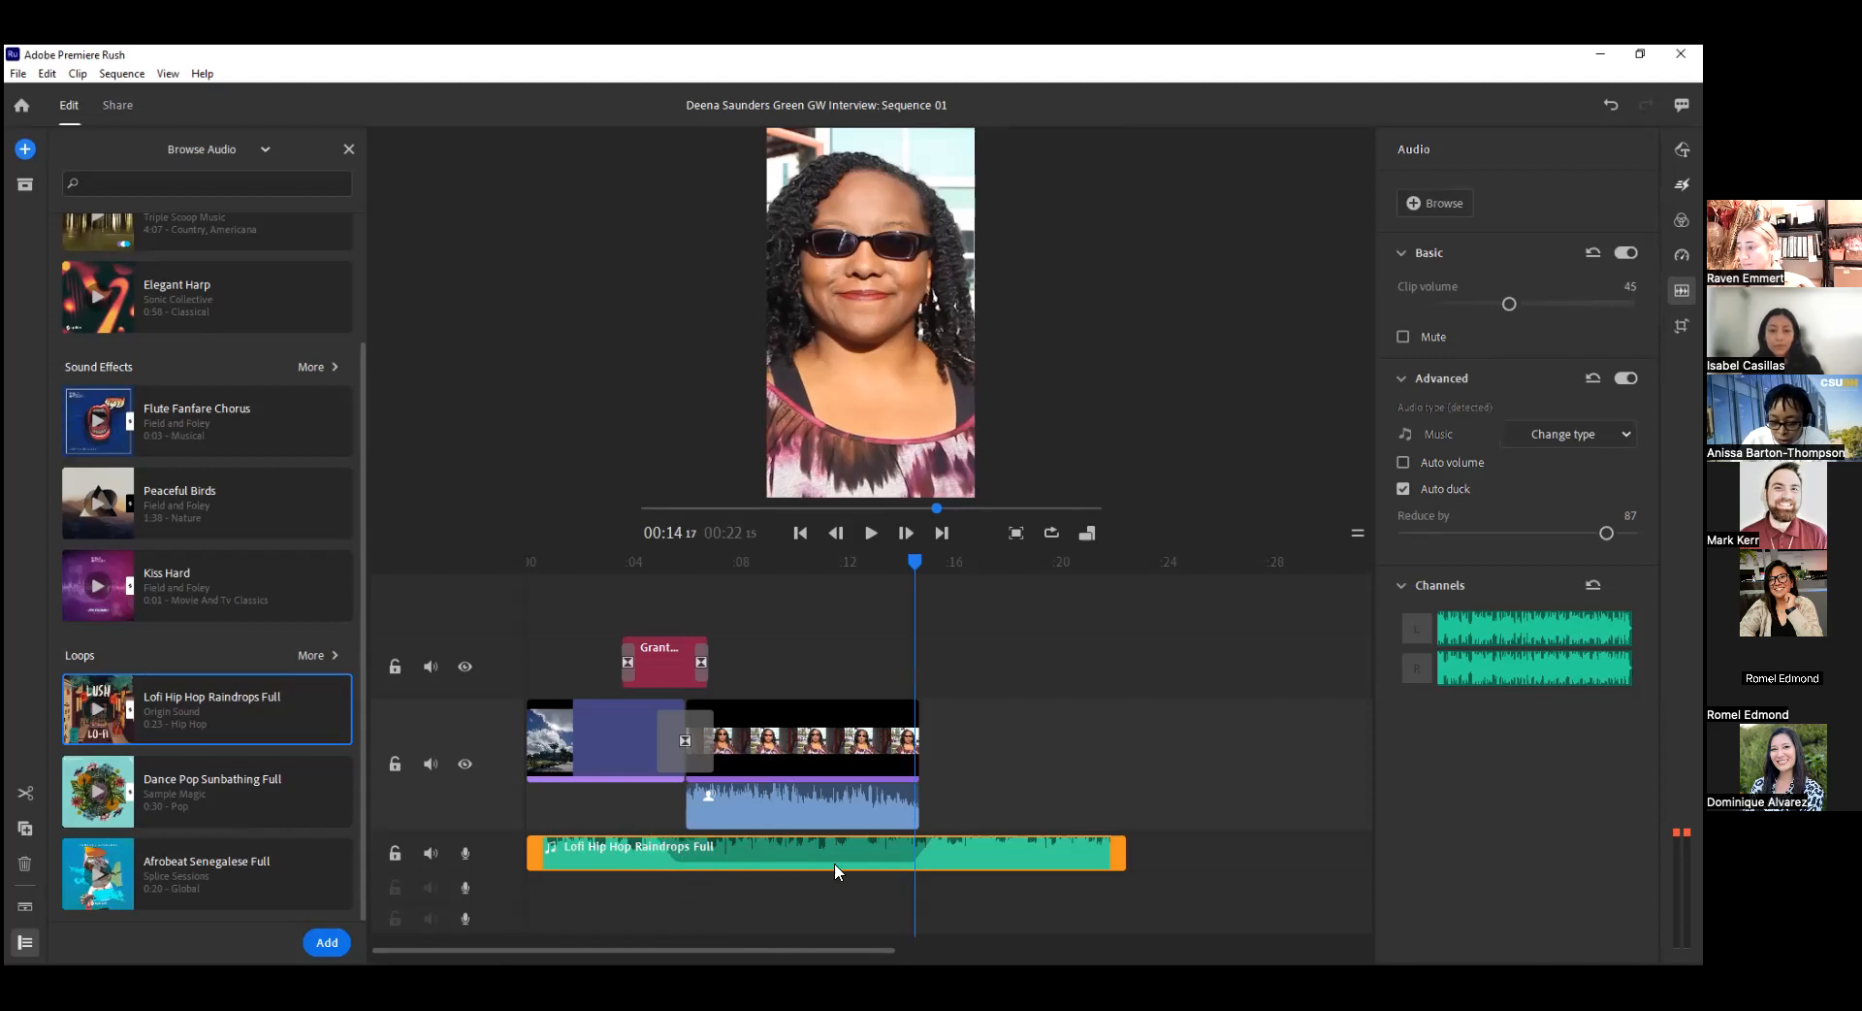
Trim about 2 seconds off the start of the opening photo clip and play the sequence to check the ducked music.
drag(916, 567, 585, 572)
drag(524, 729, 588, 708)
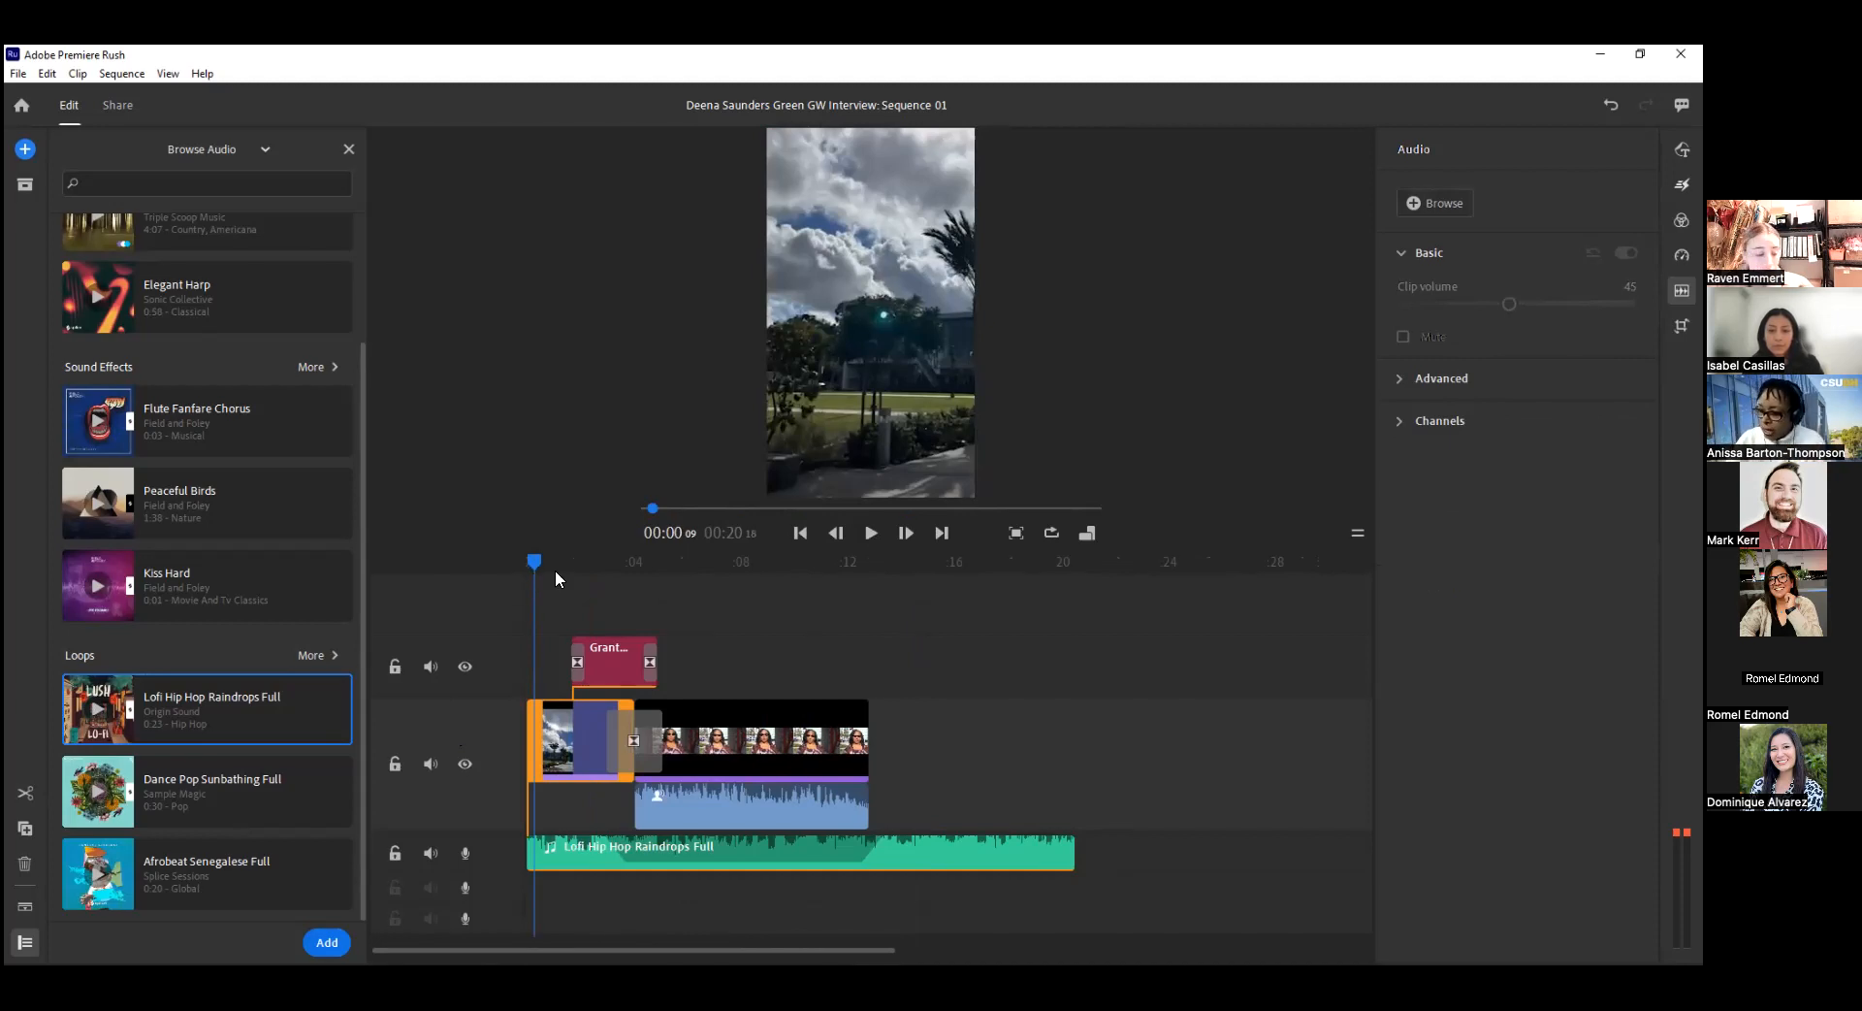
click(872, 534)
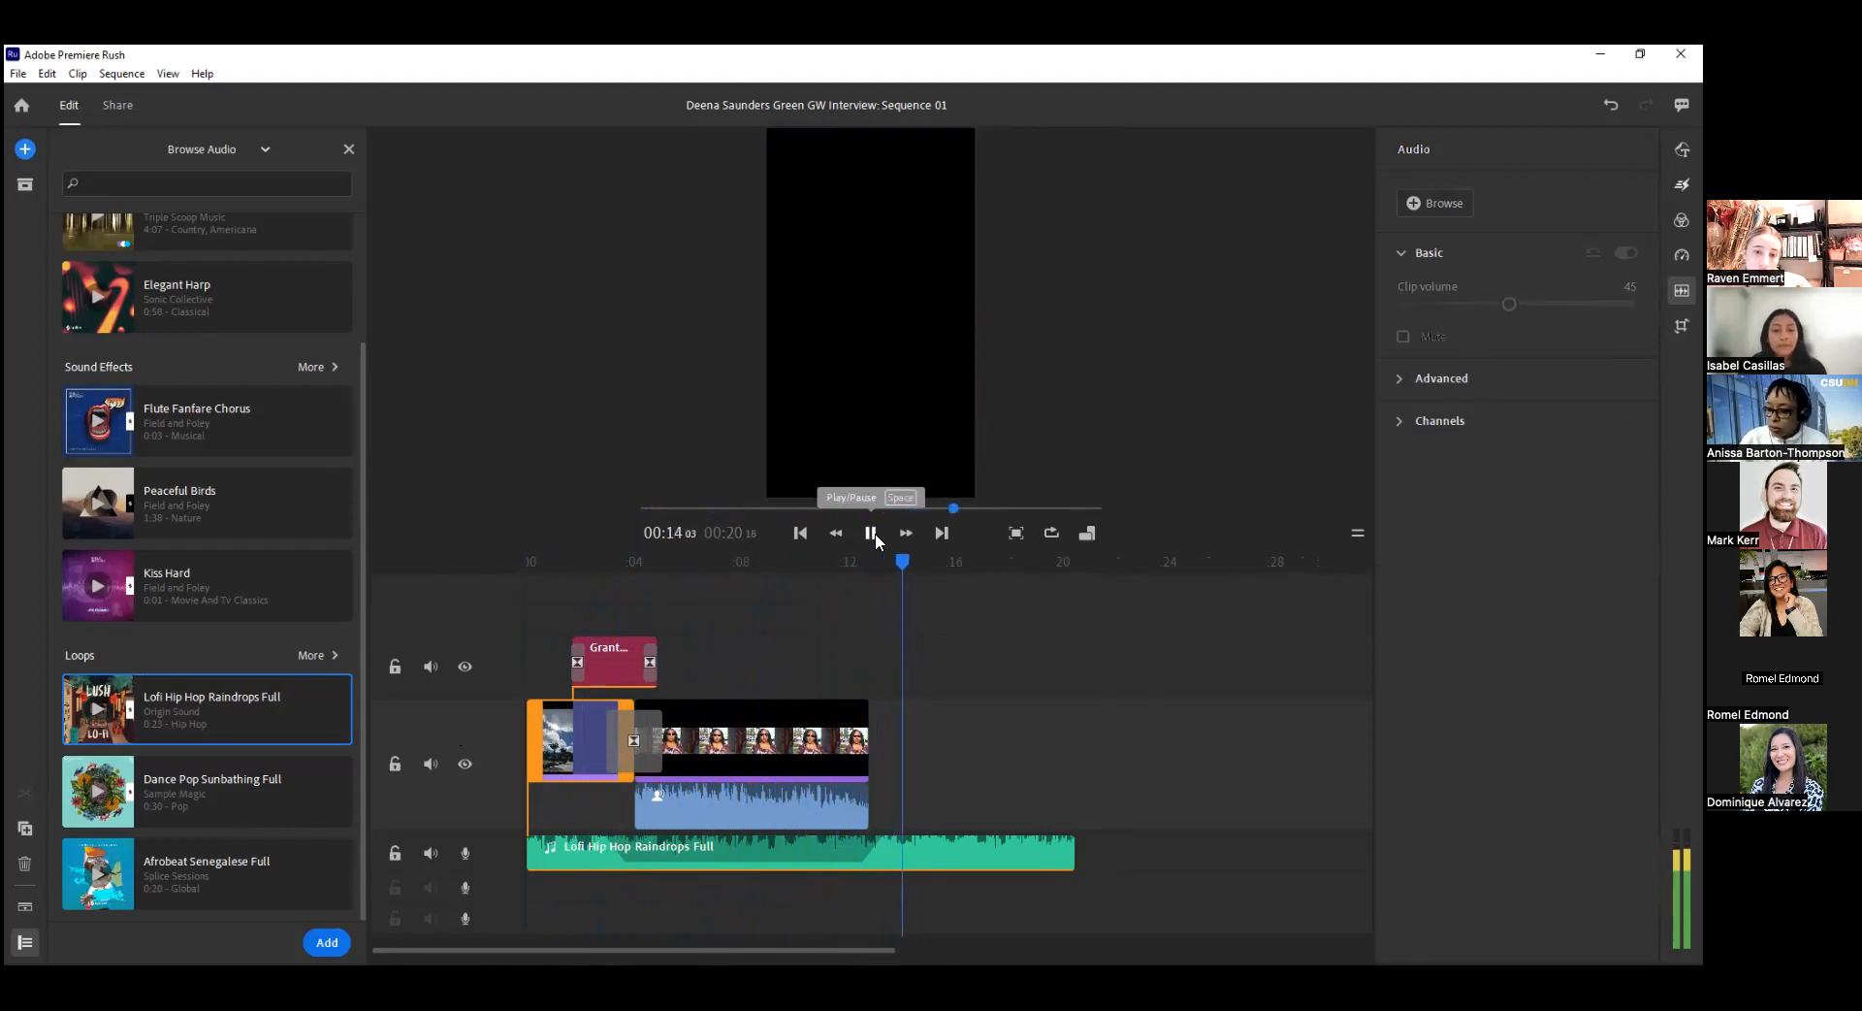
key(space)
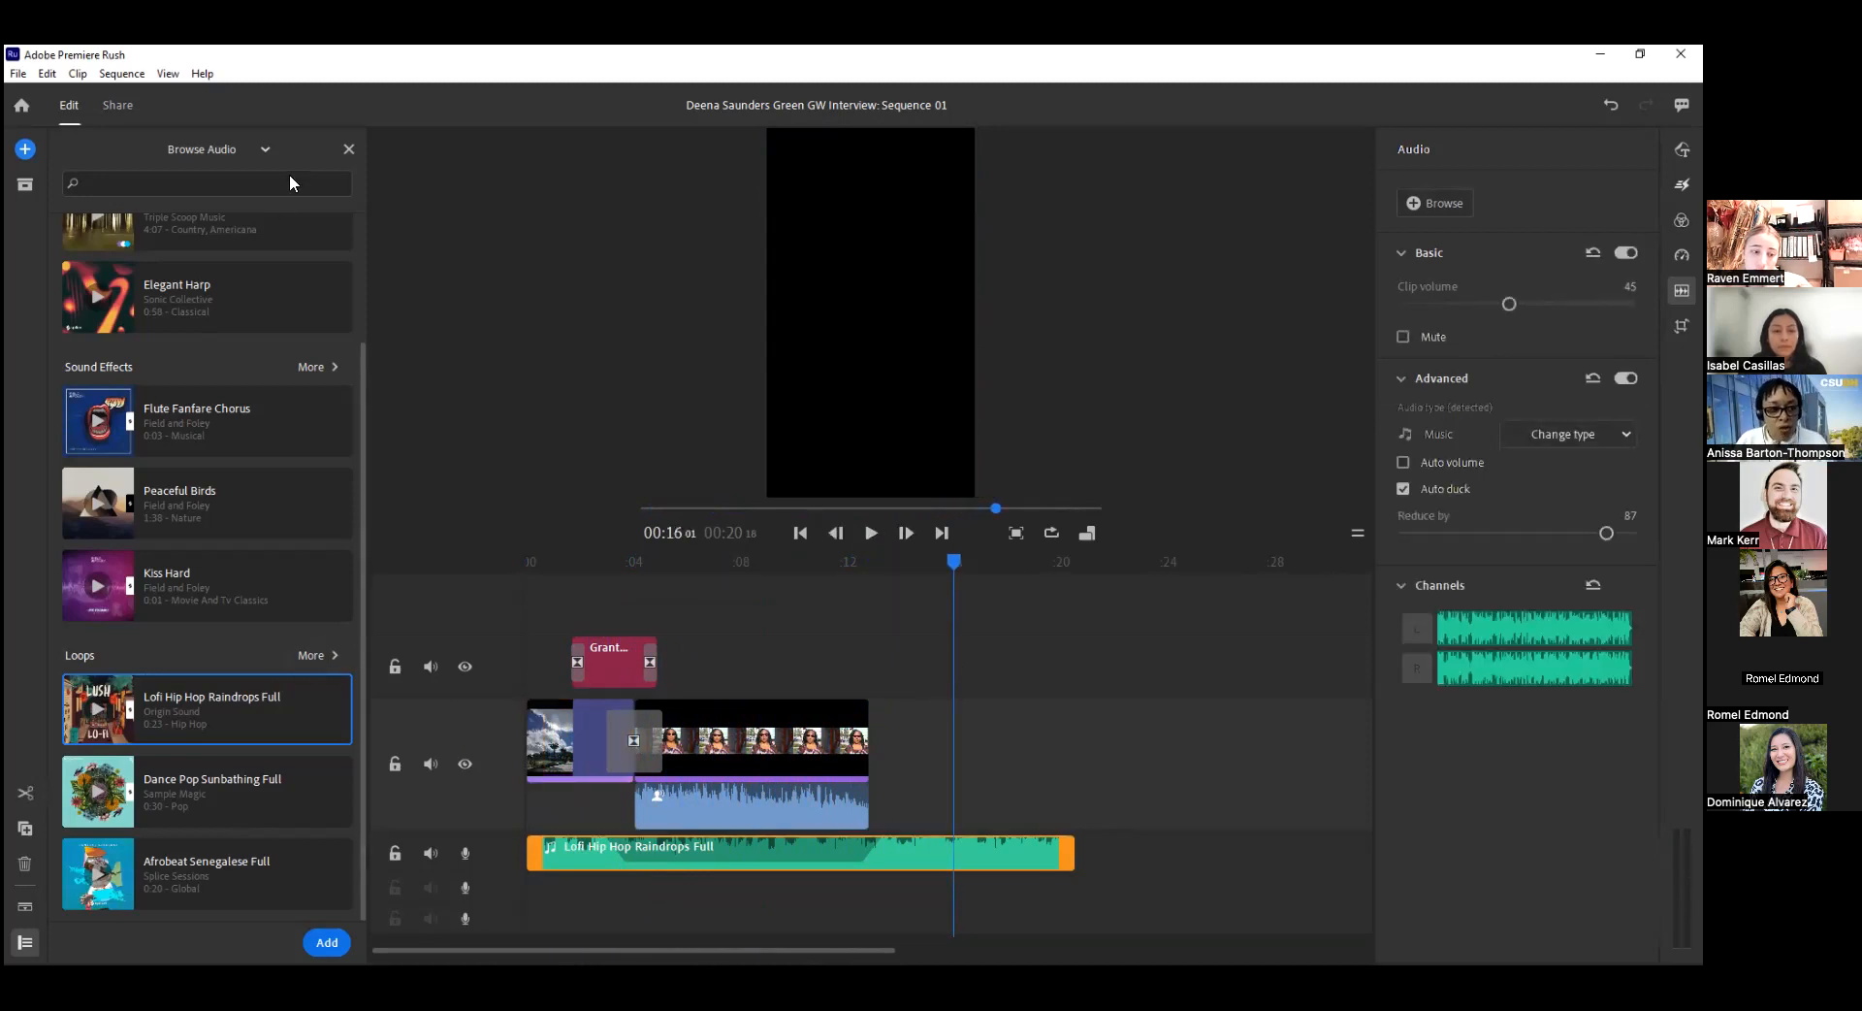
Close the audio library and browse your media to the CSUDH folder in Creative Cloud Files.
click(348, 149)
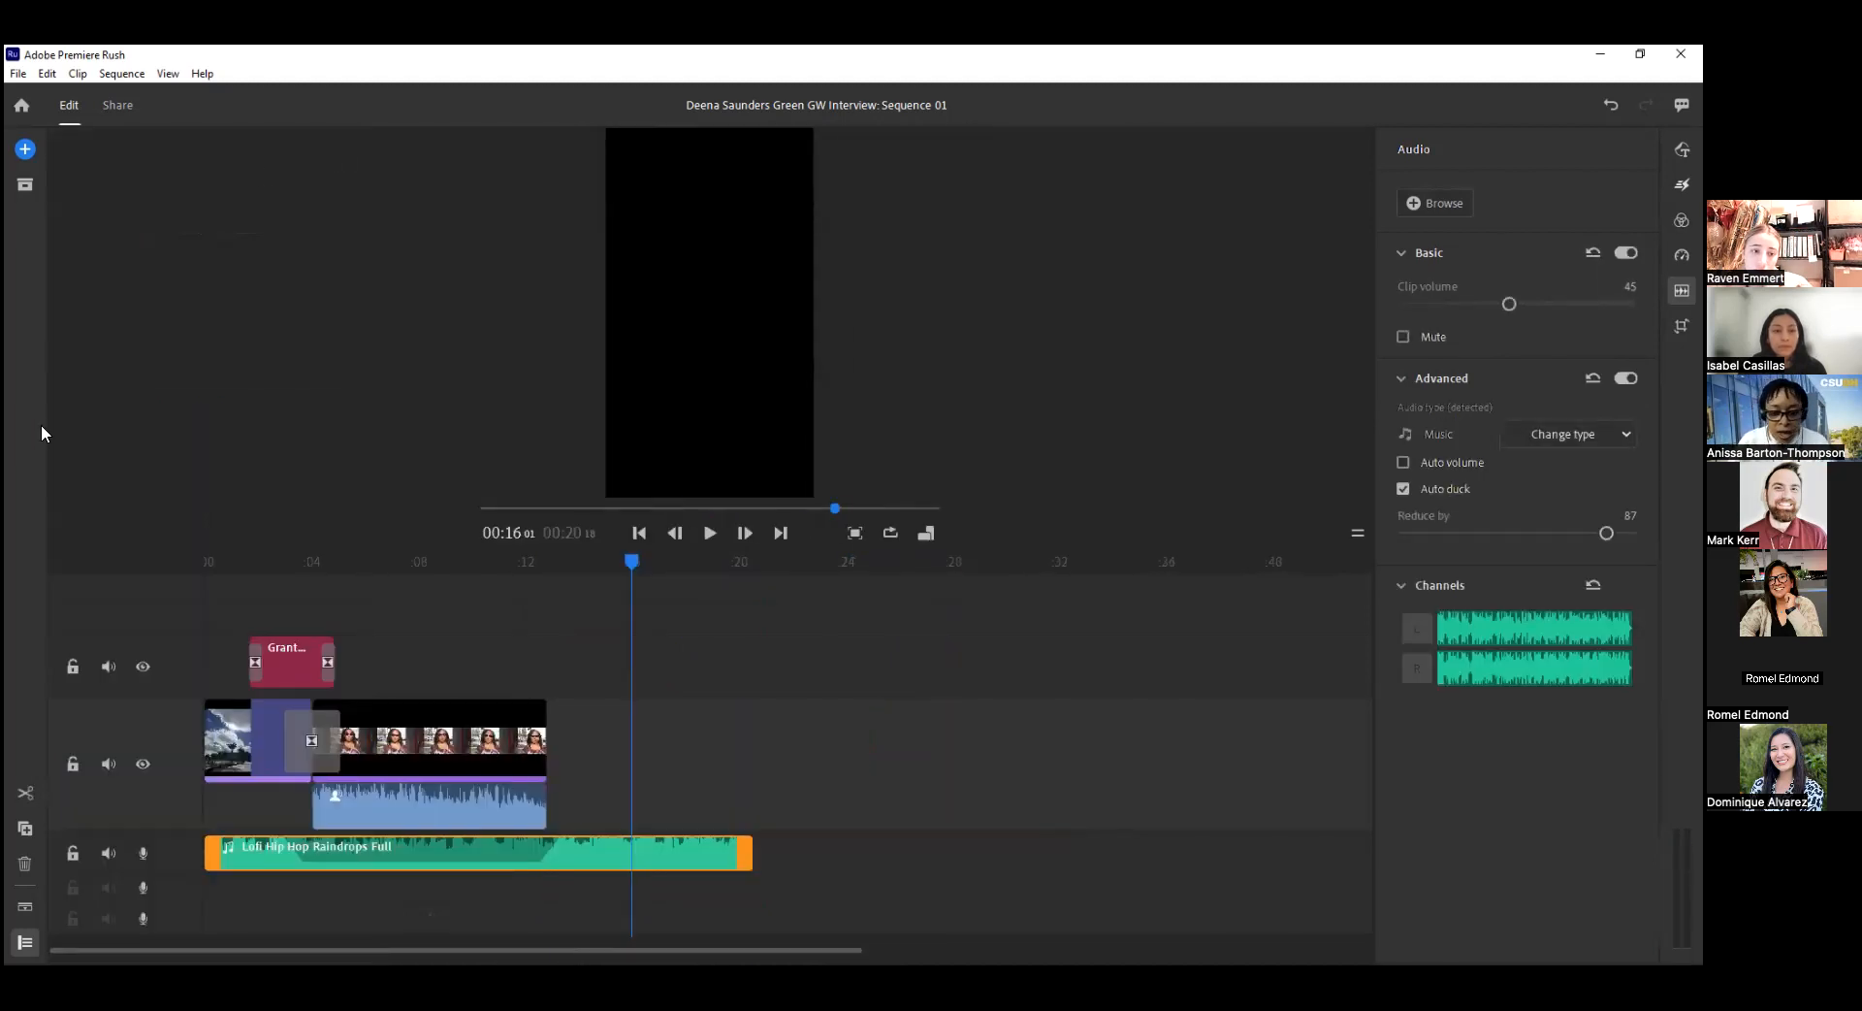
click(25, 149)
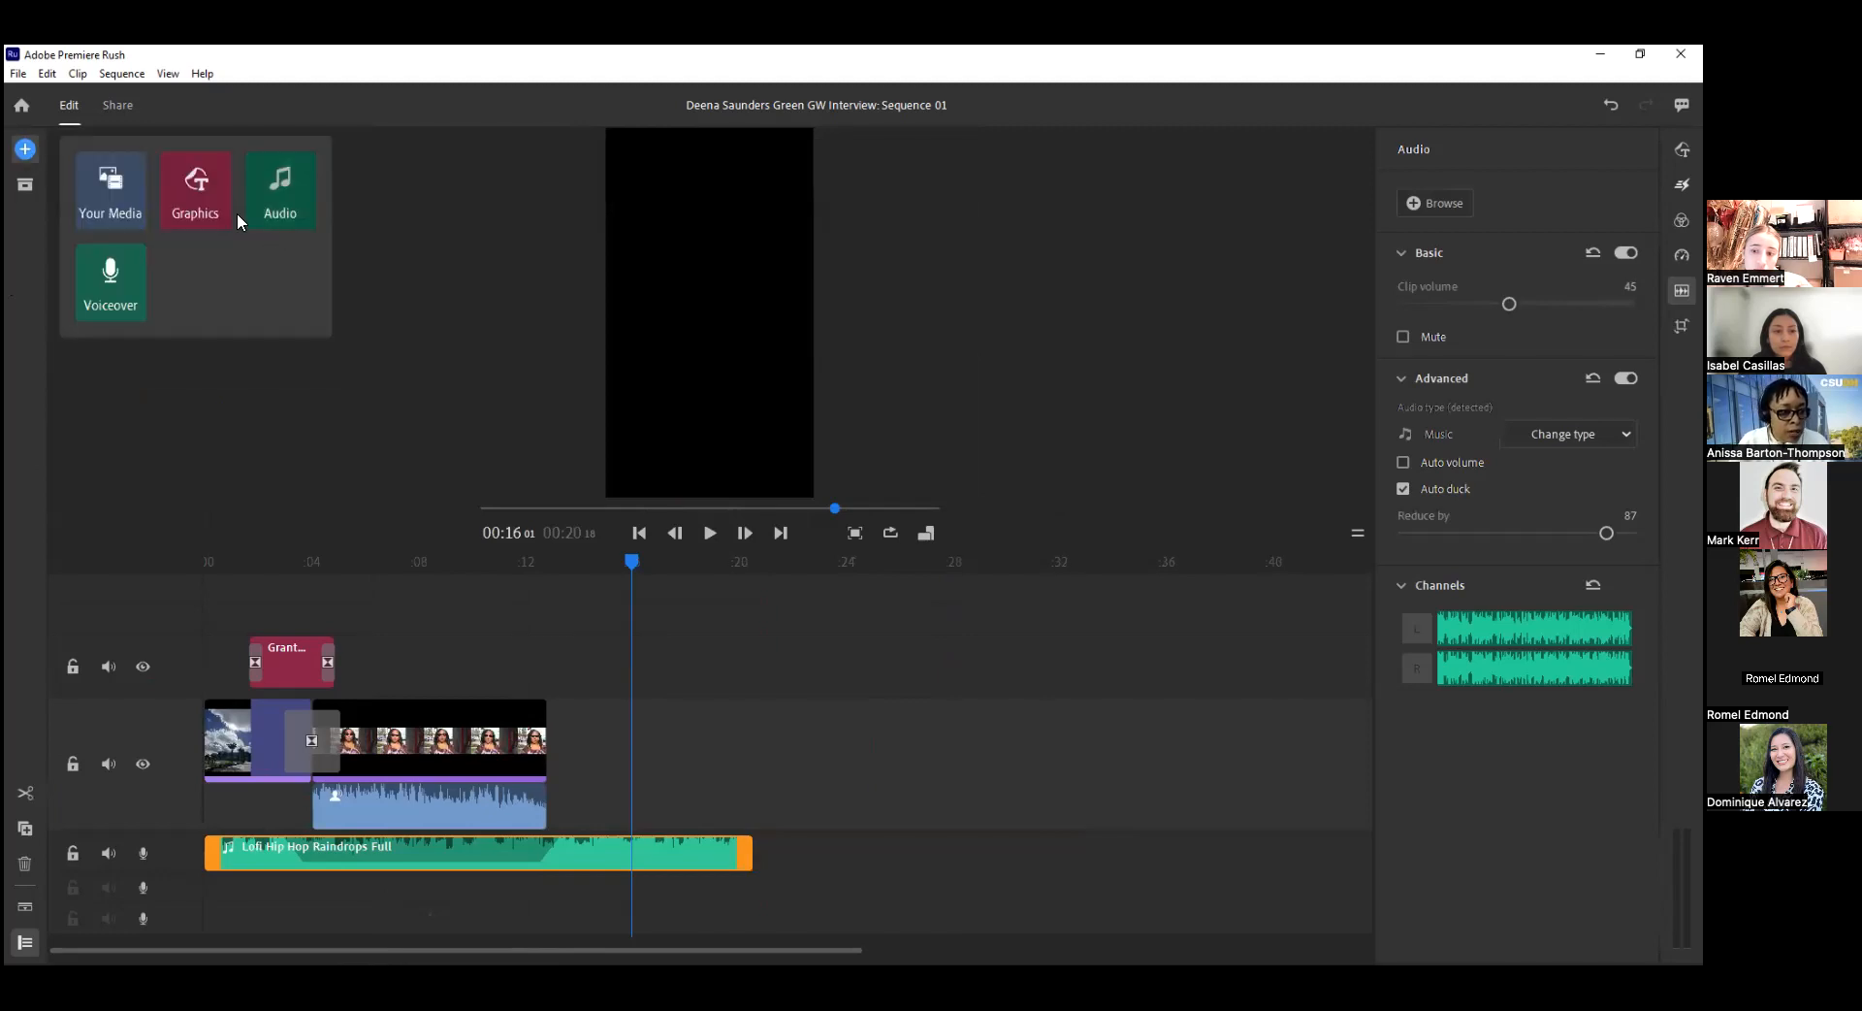
click(118, 188)
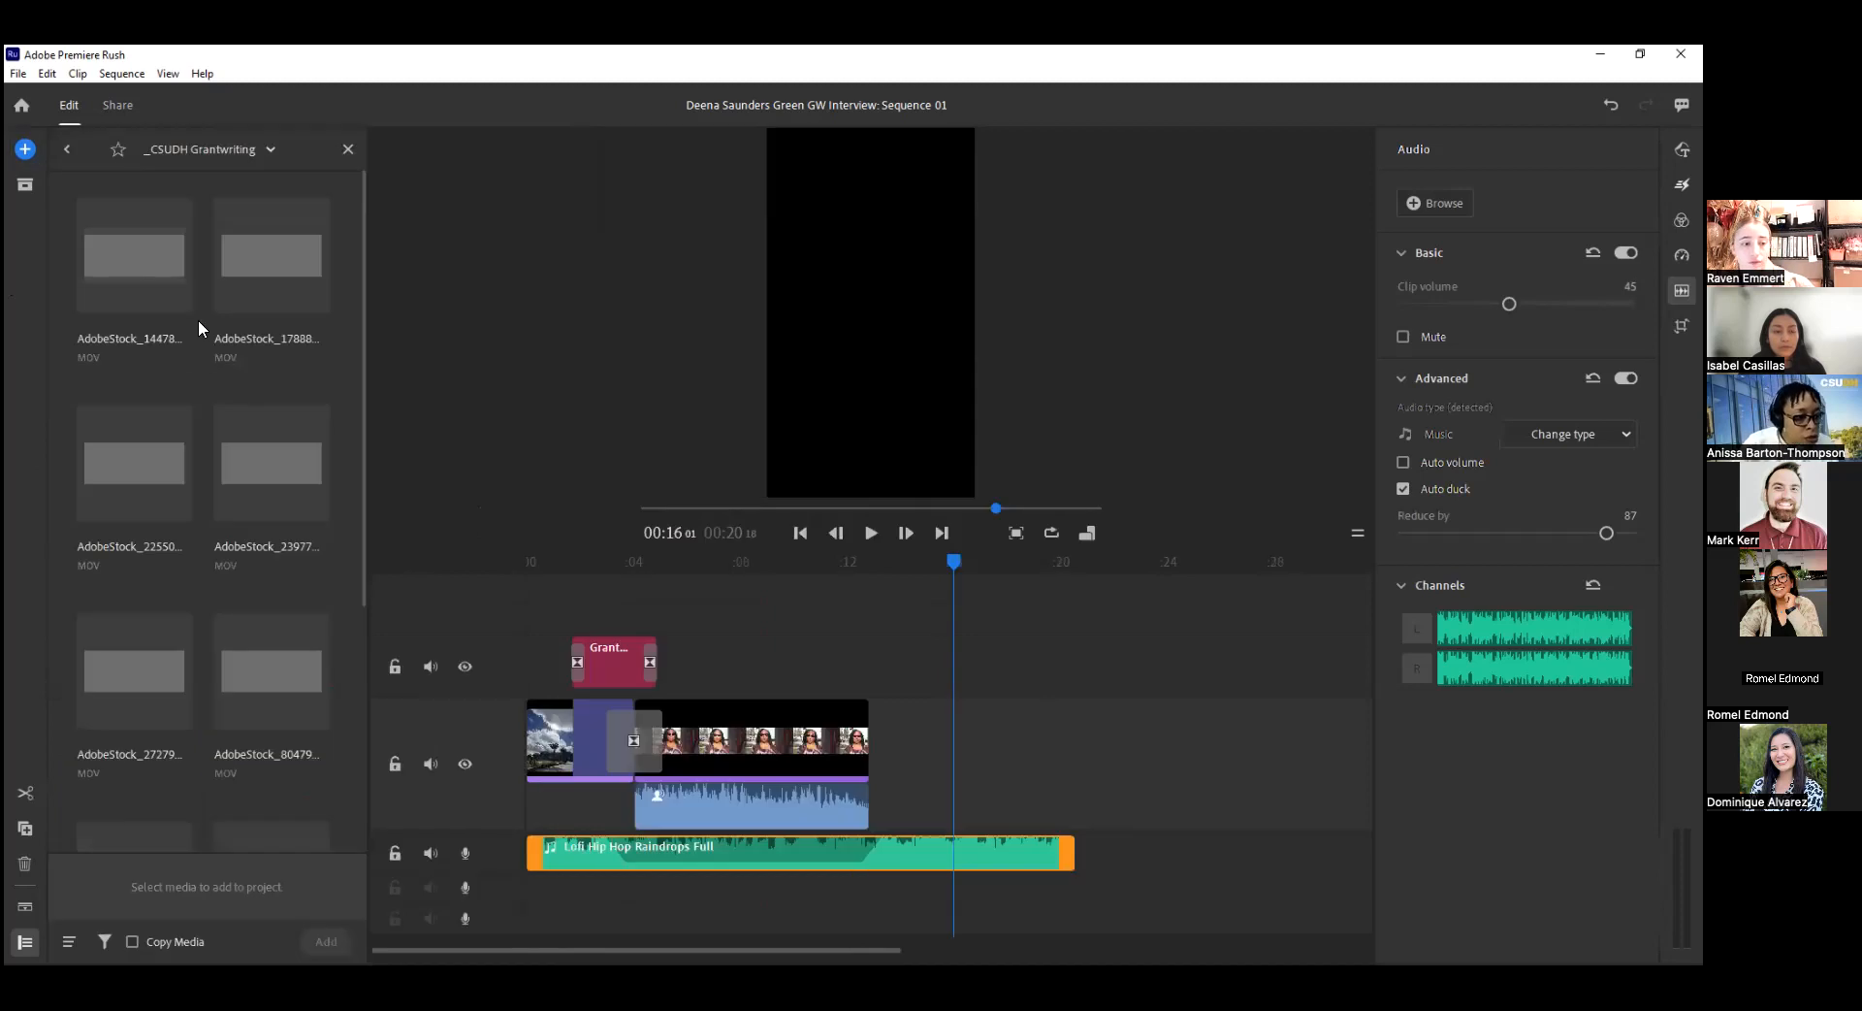
click(242, 151)
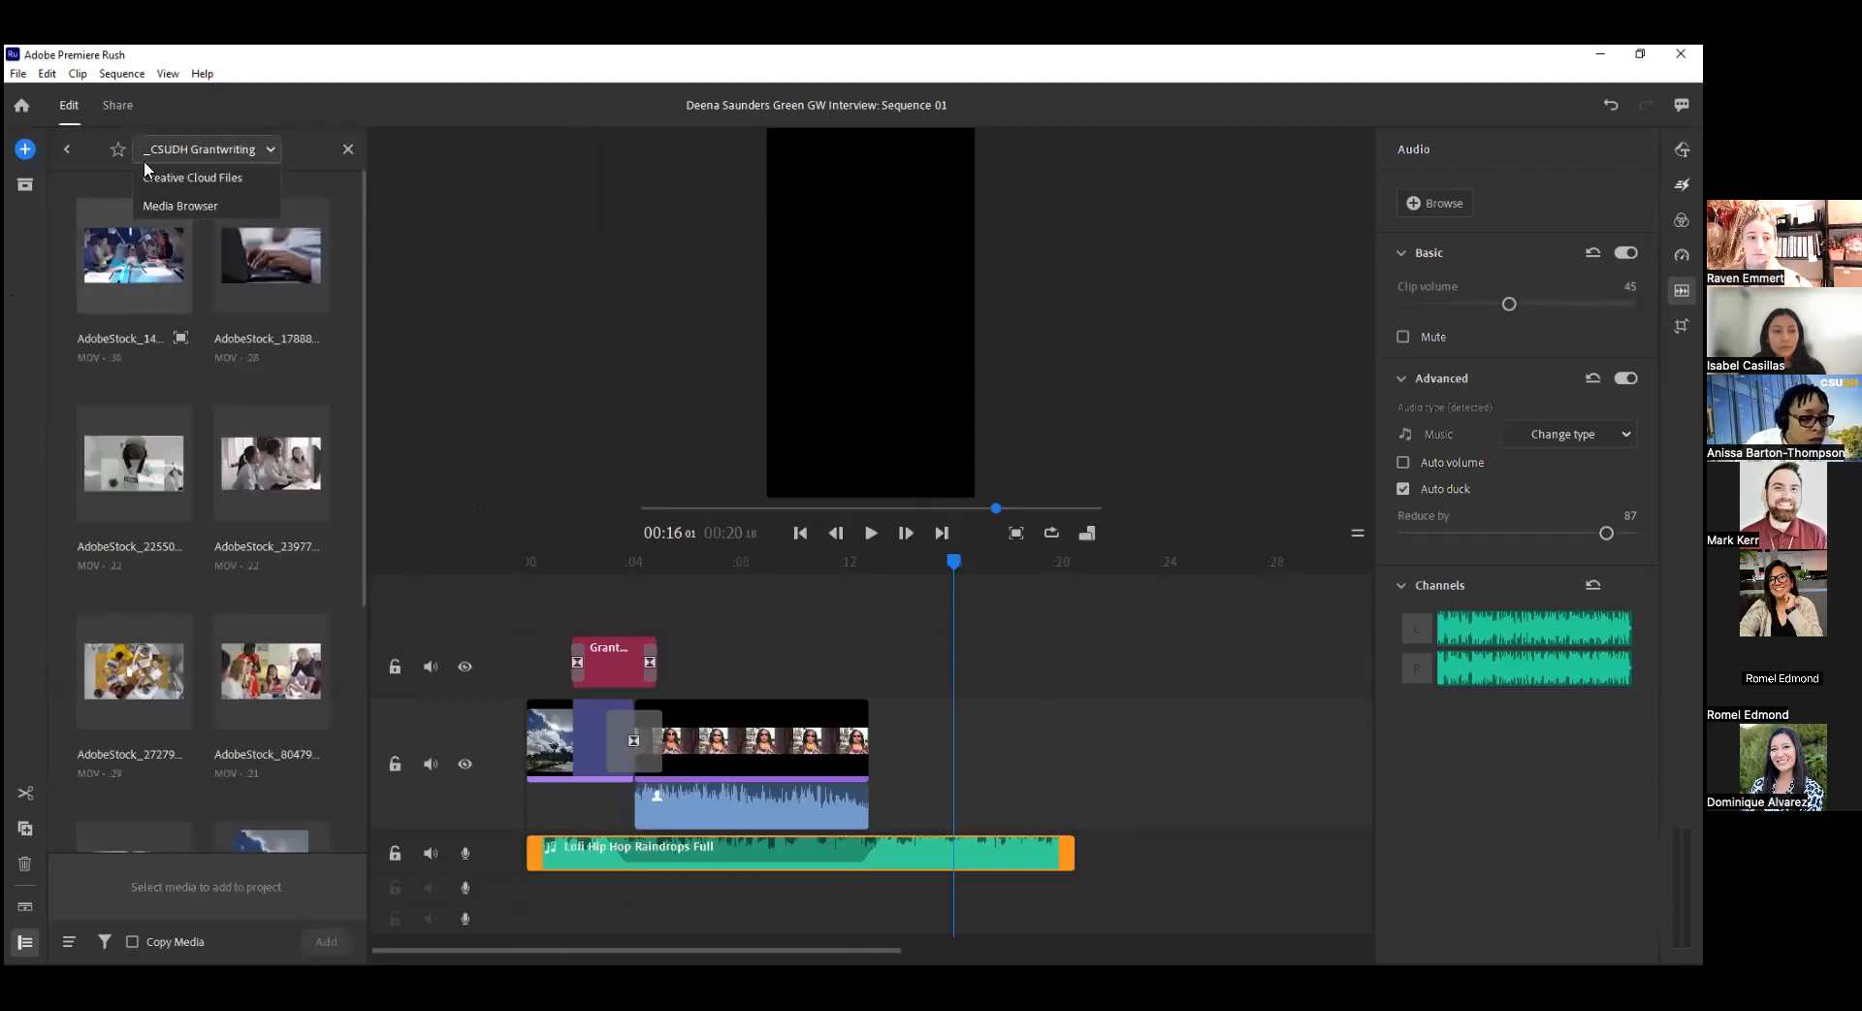
click(66, 149)
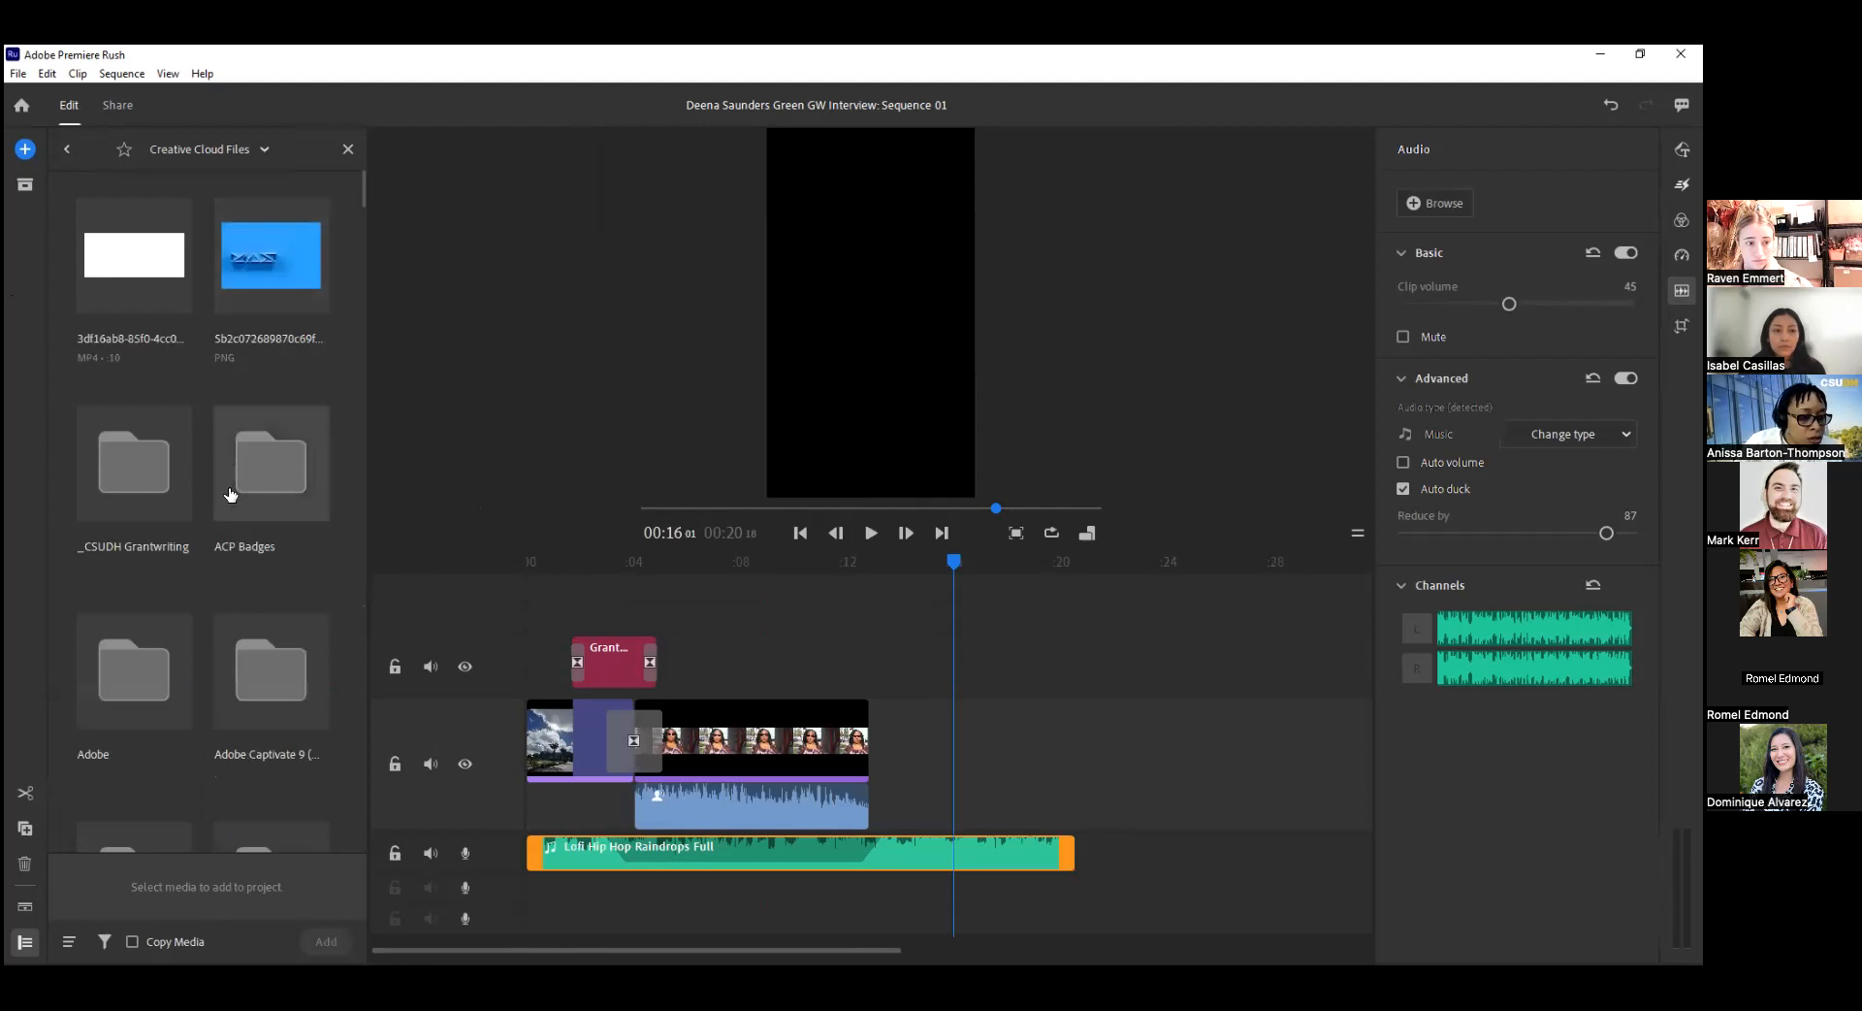
scroll(180, 570, down, 2)
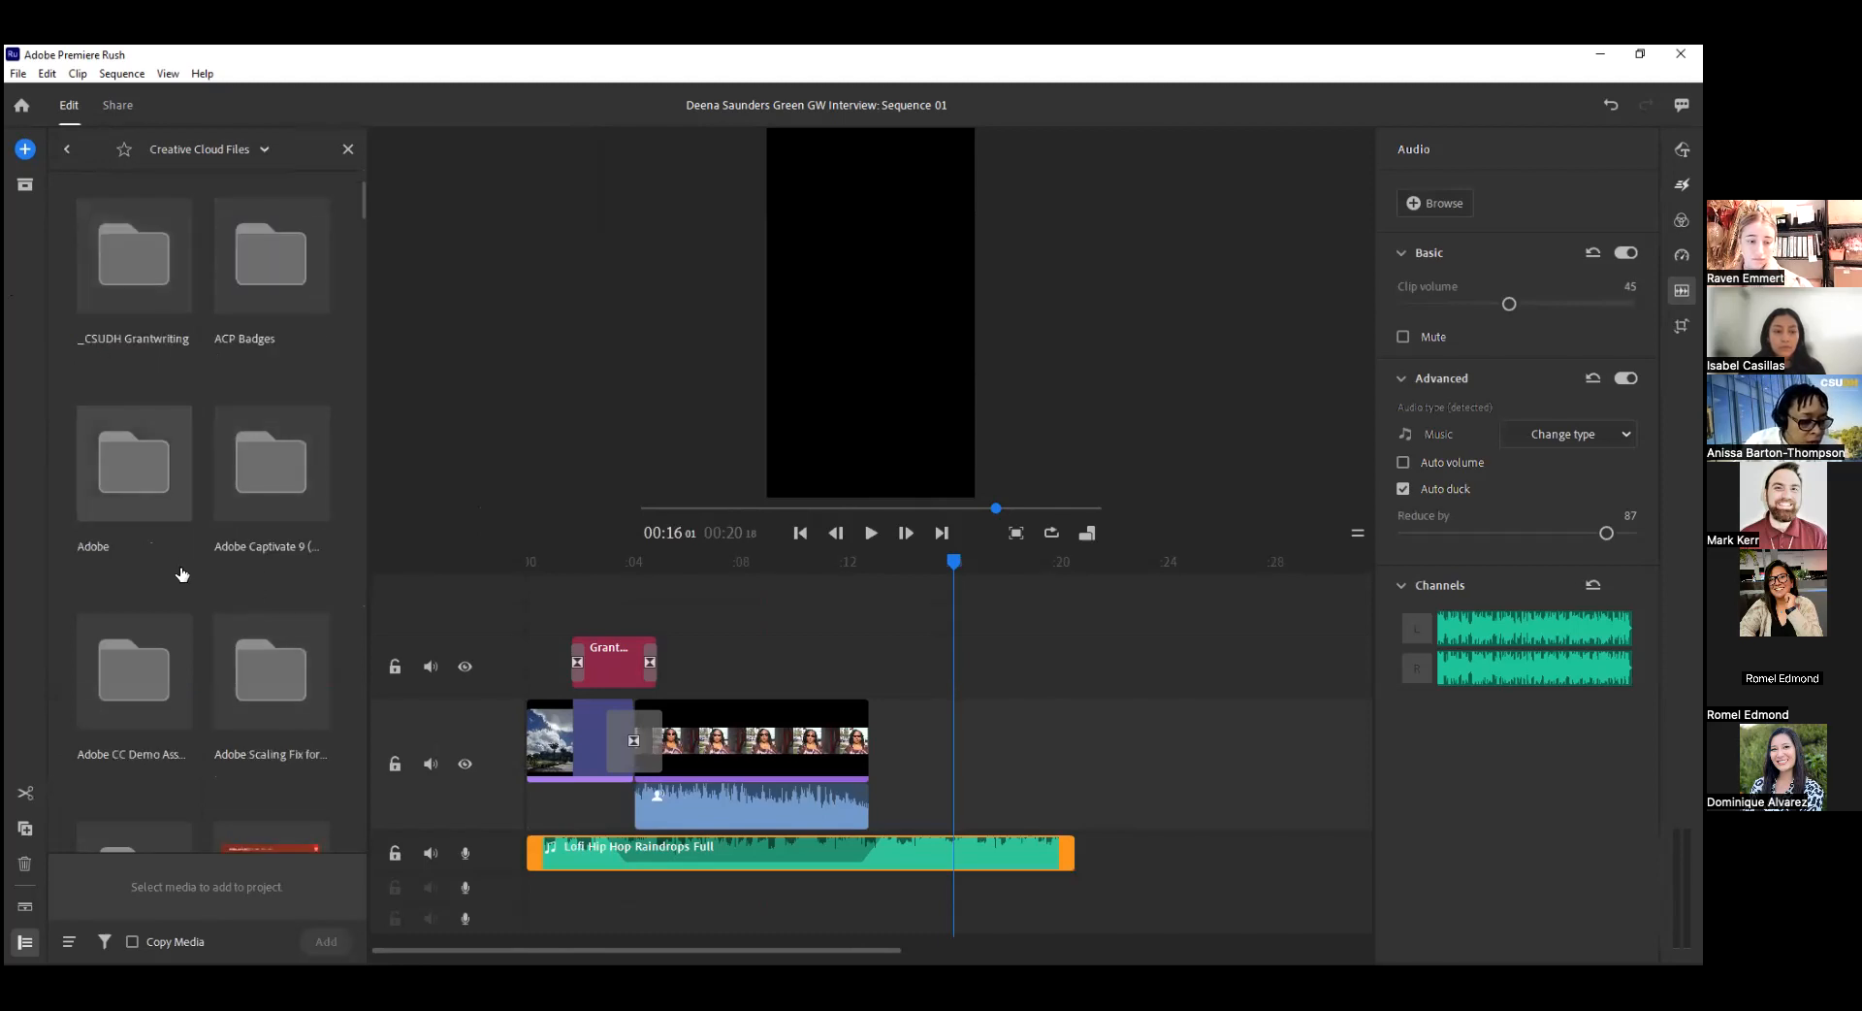
scroll(155, 495, down, 4)
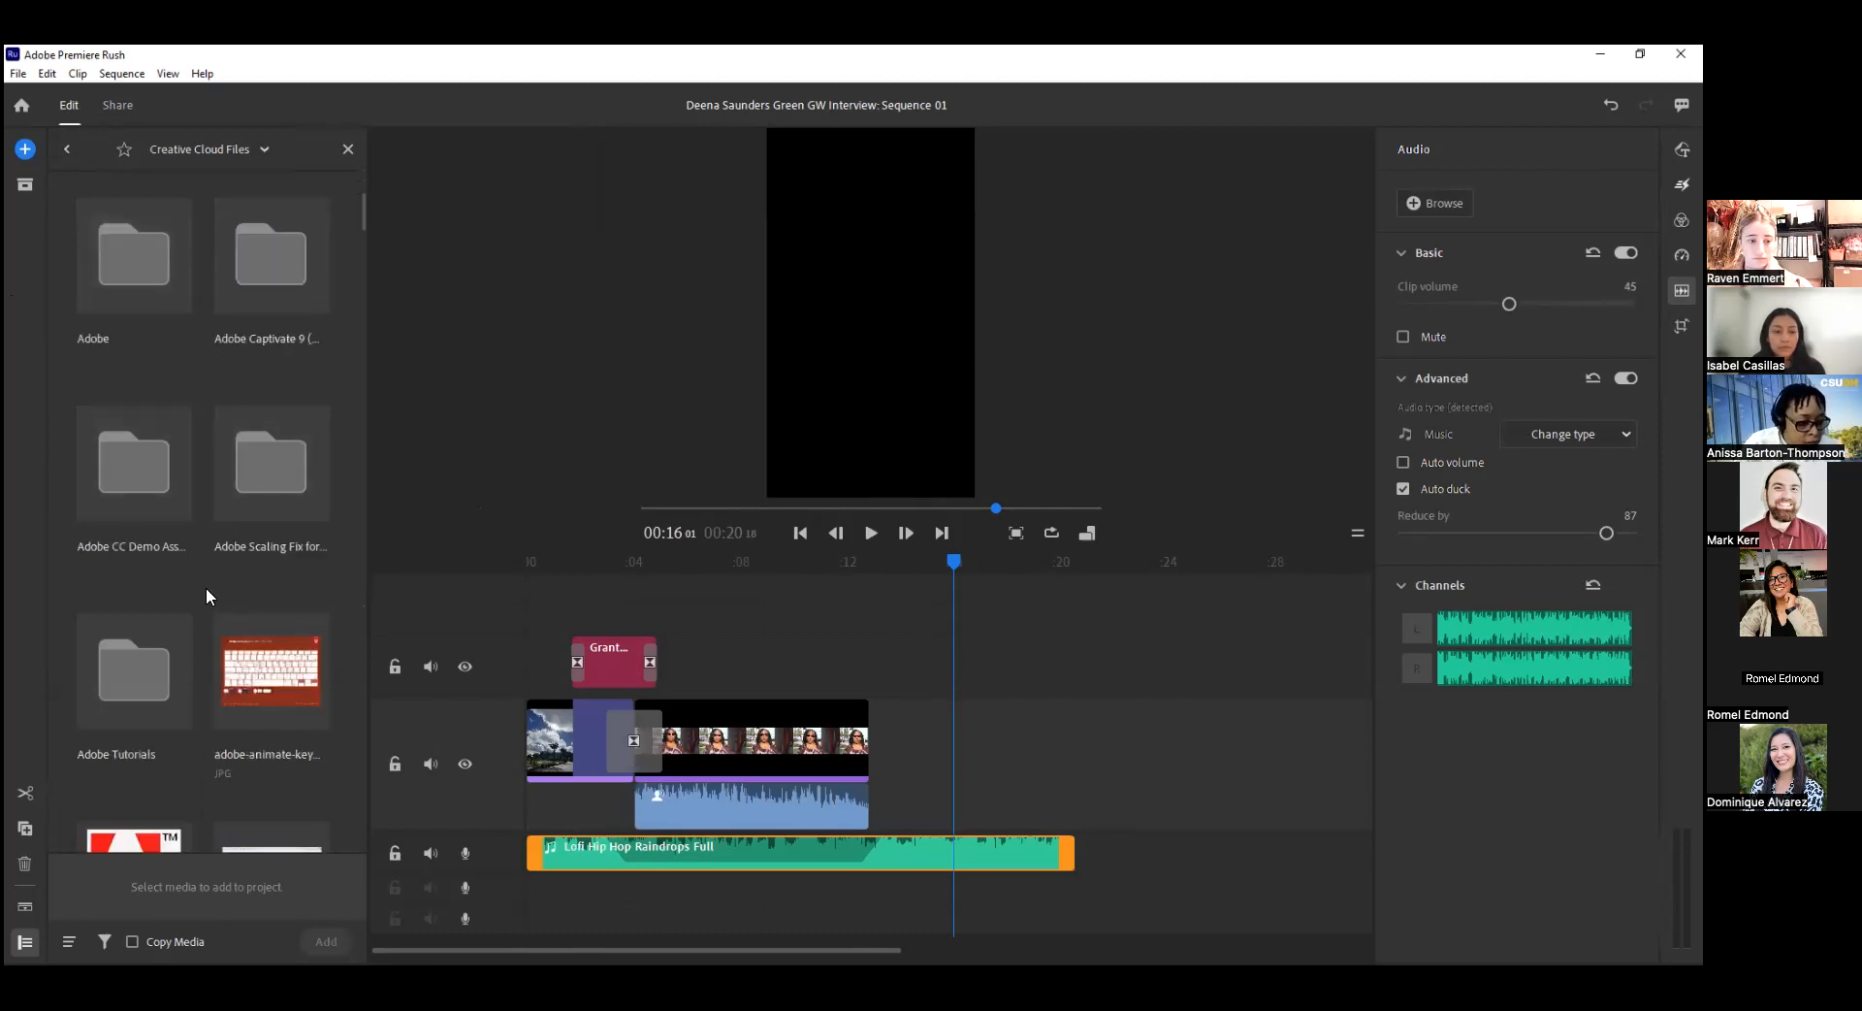
scroll(185, 572, down, 2)
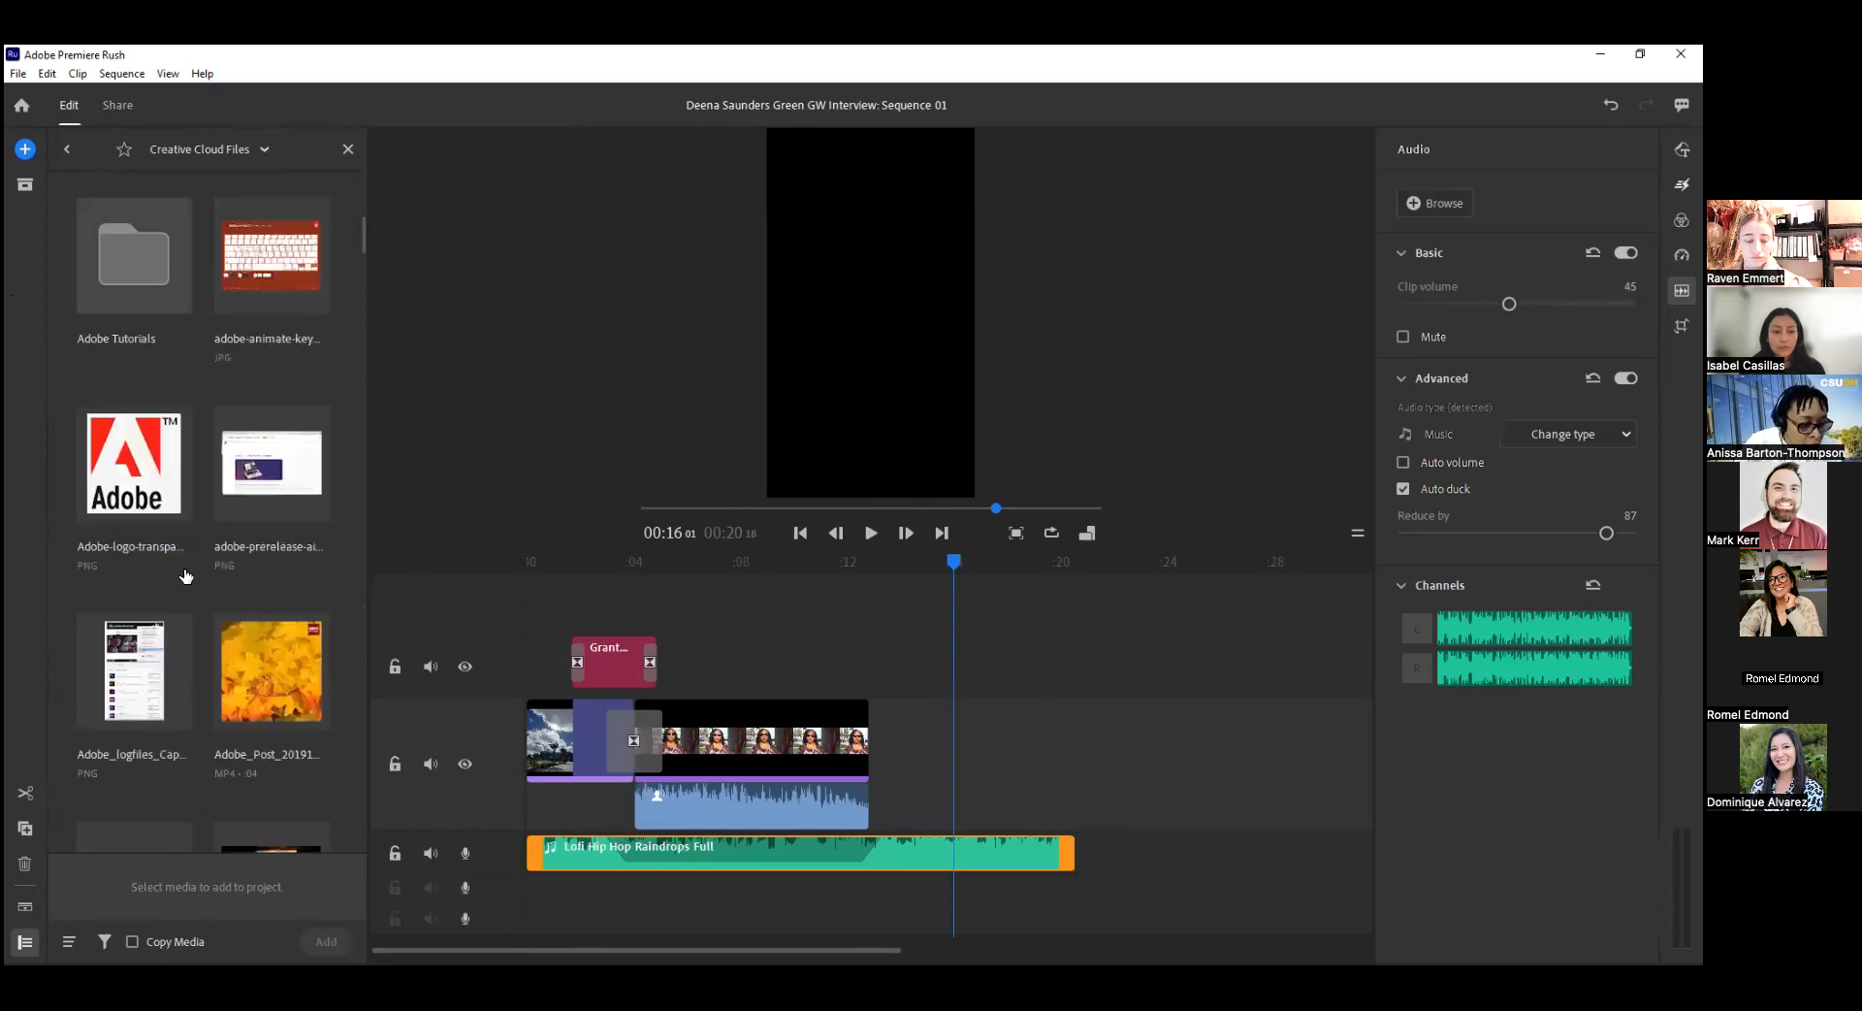
scroll(186, 576, down, 6)
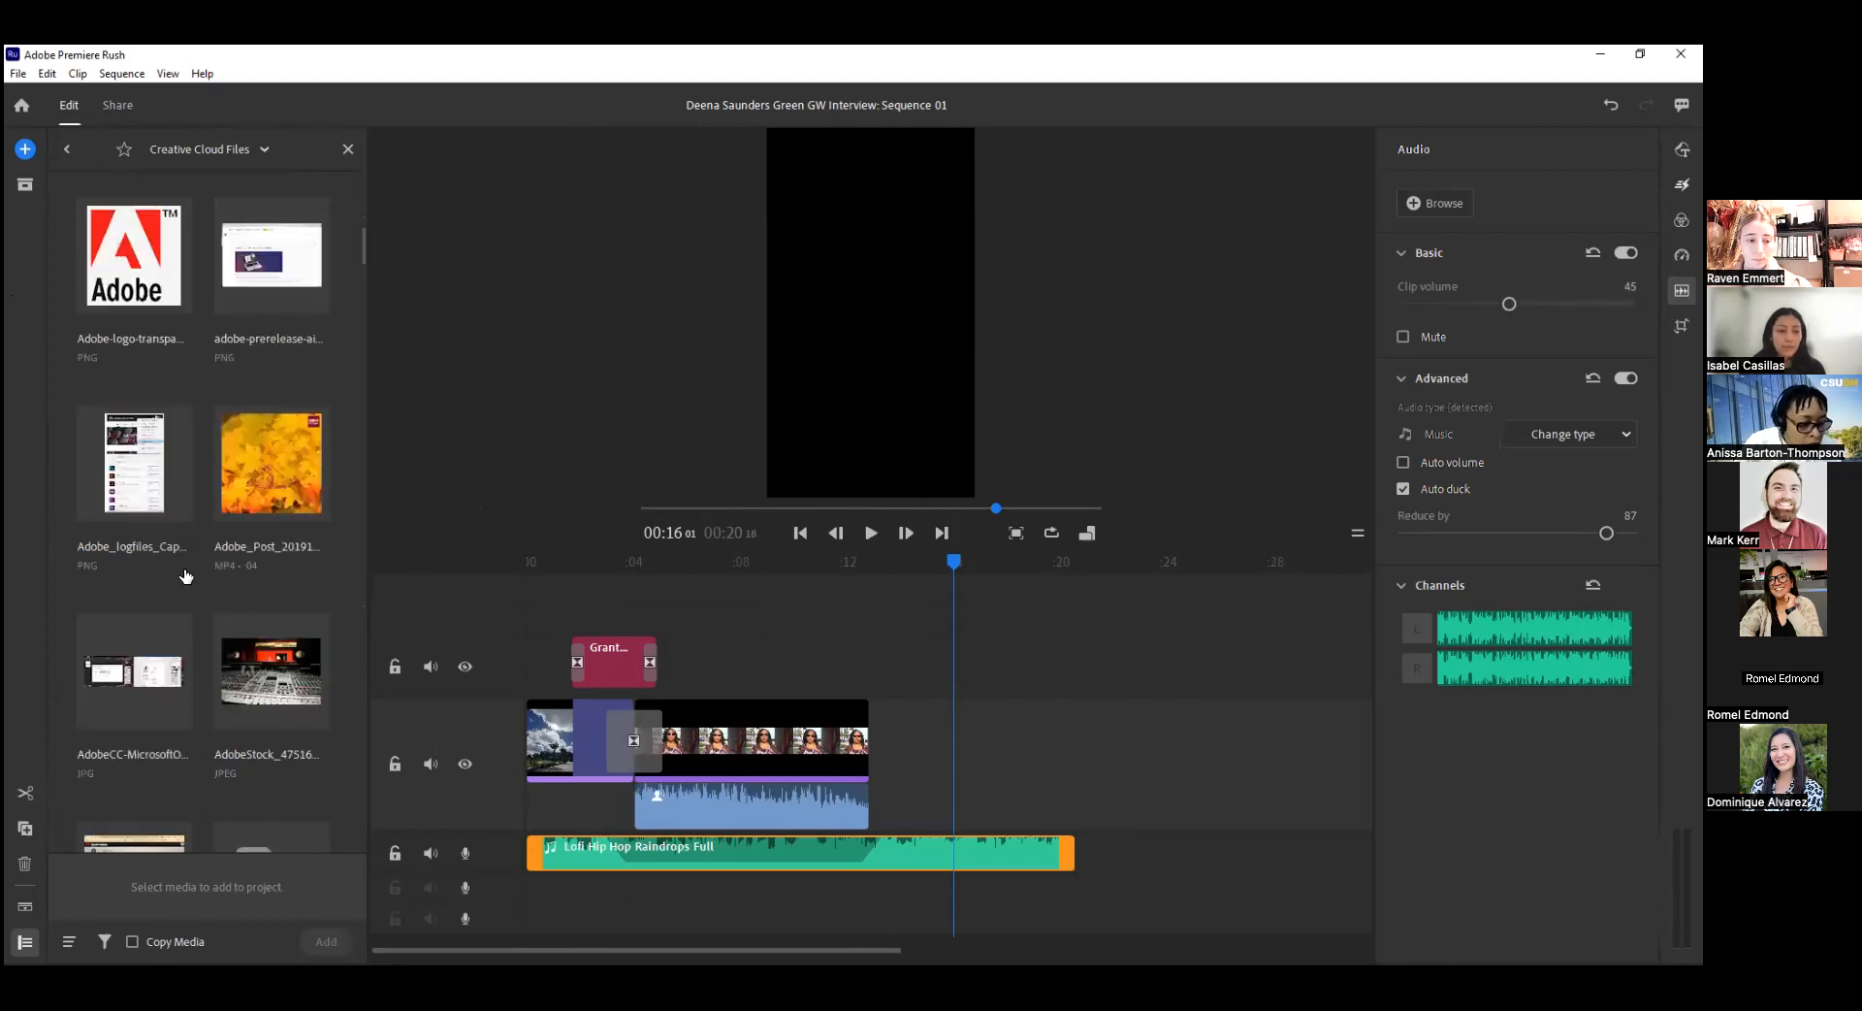
scroll(185, 576, down, 14)
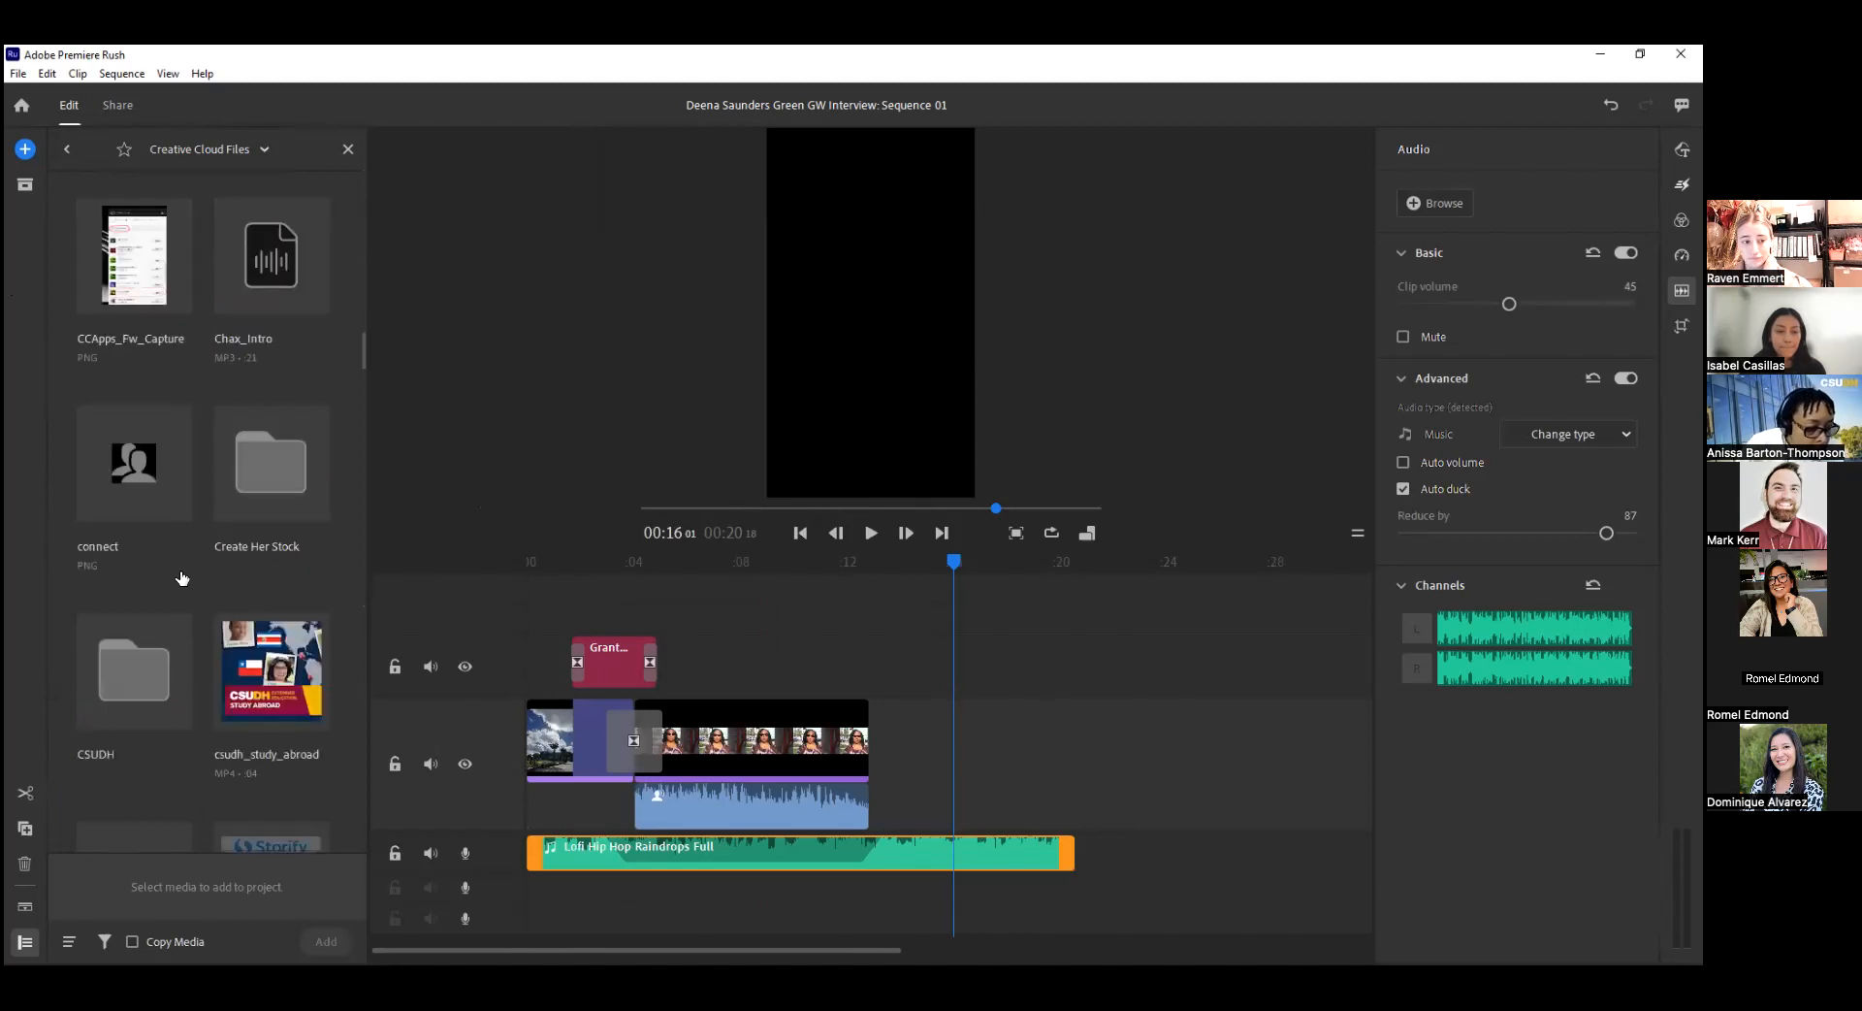
click(150, 655)
Append the Intro version 2 clip from the CSUDH Video folder after the interview and trim the music to end with it.
scroll(237, 636, down, 5)
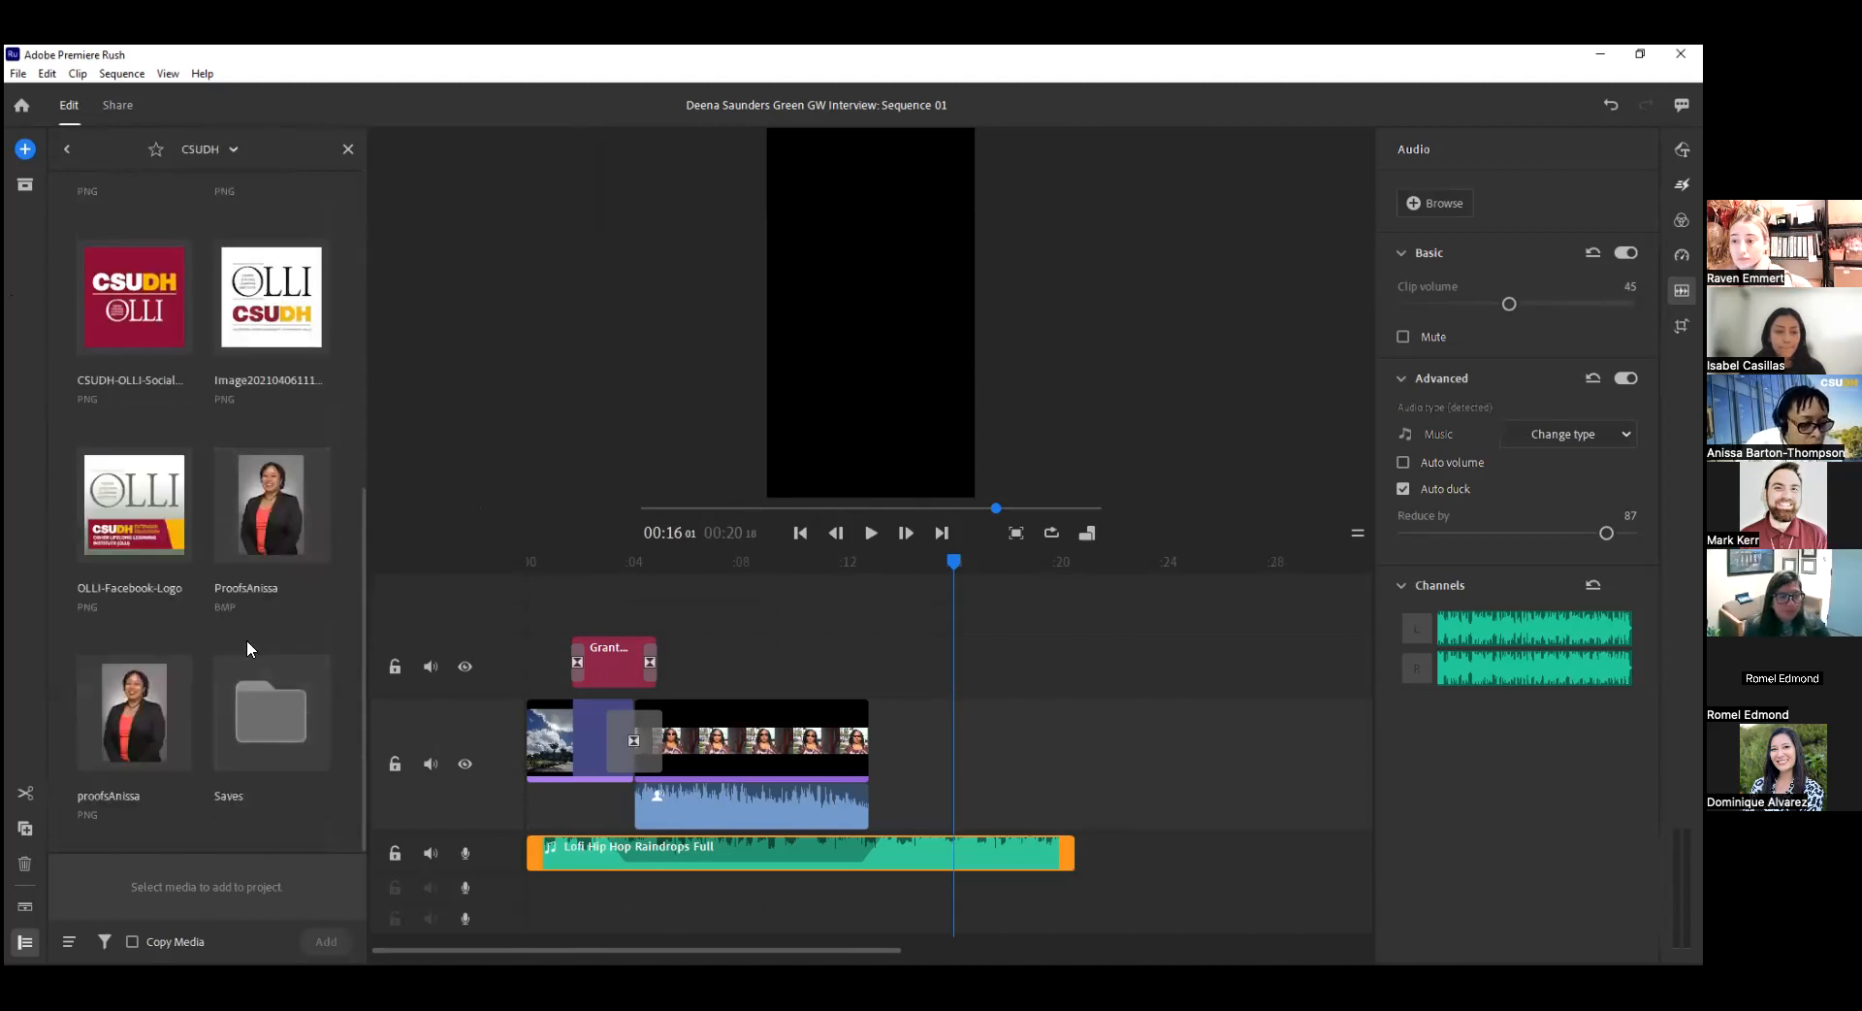
scroll(243, 466, up, 5)
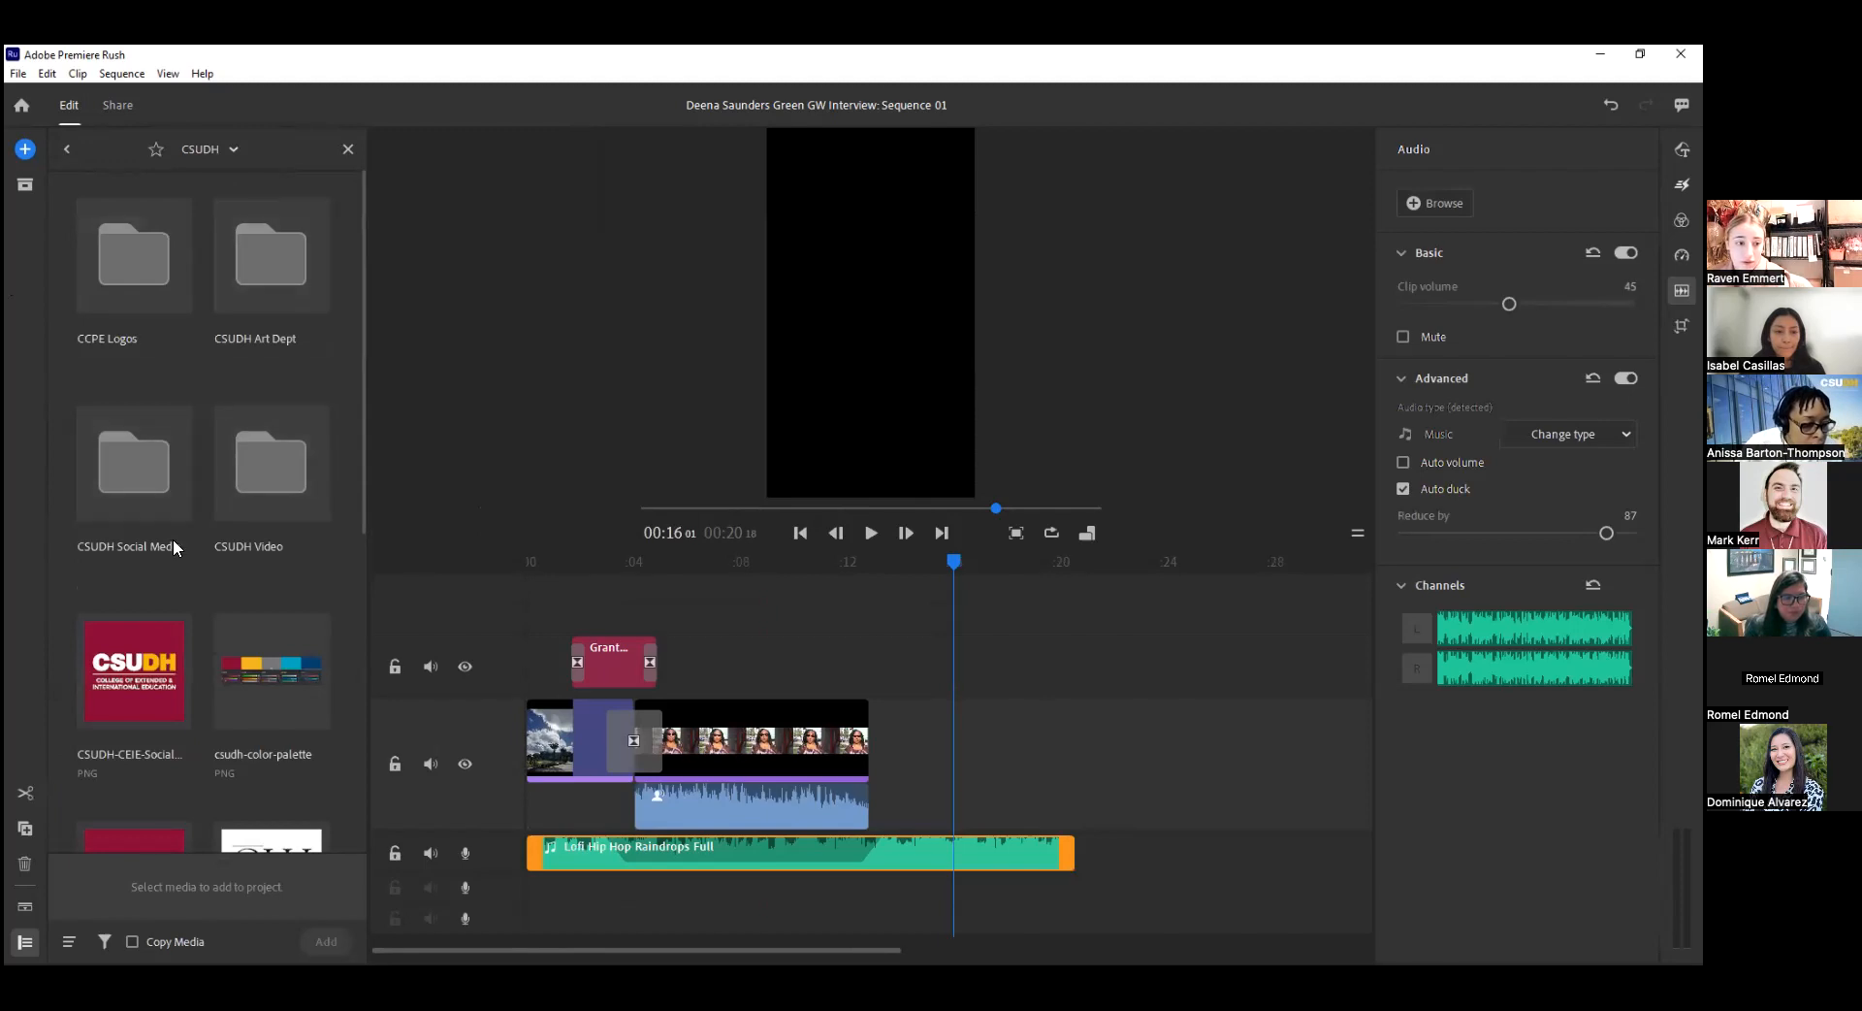
click(261, 495)
click(277, 255)
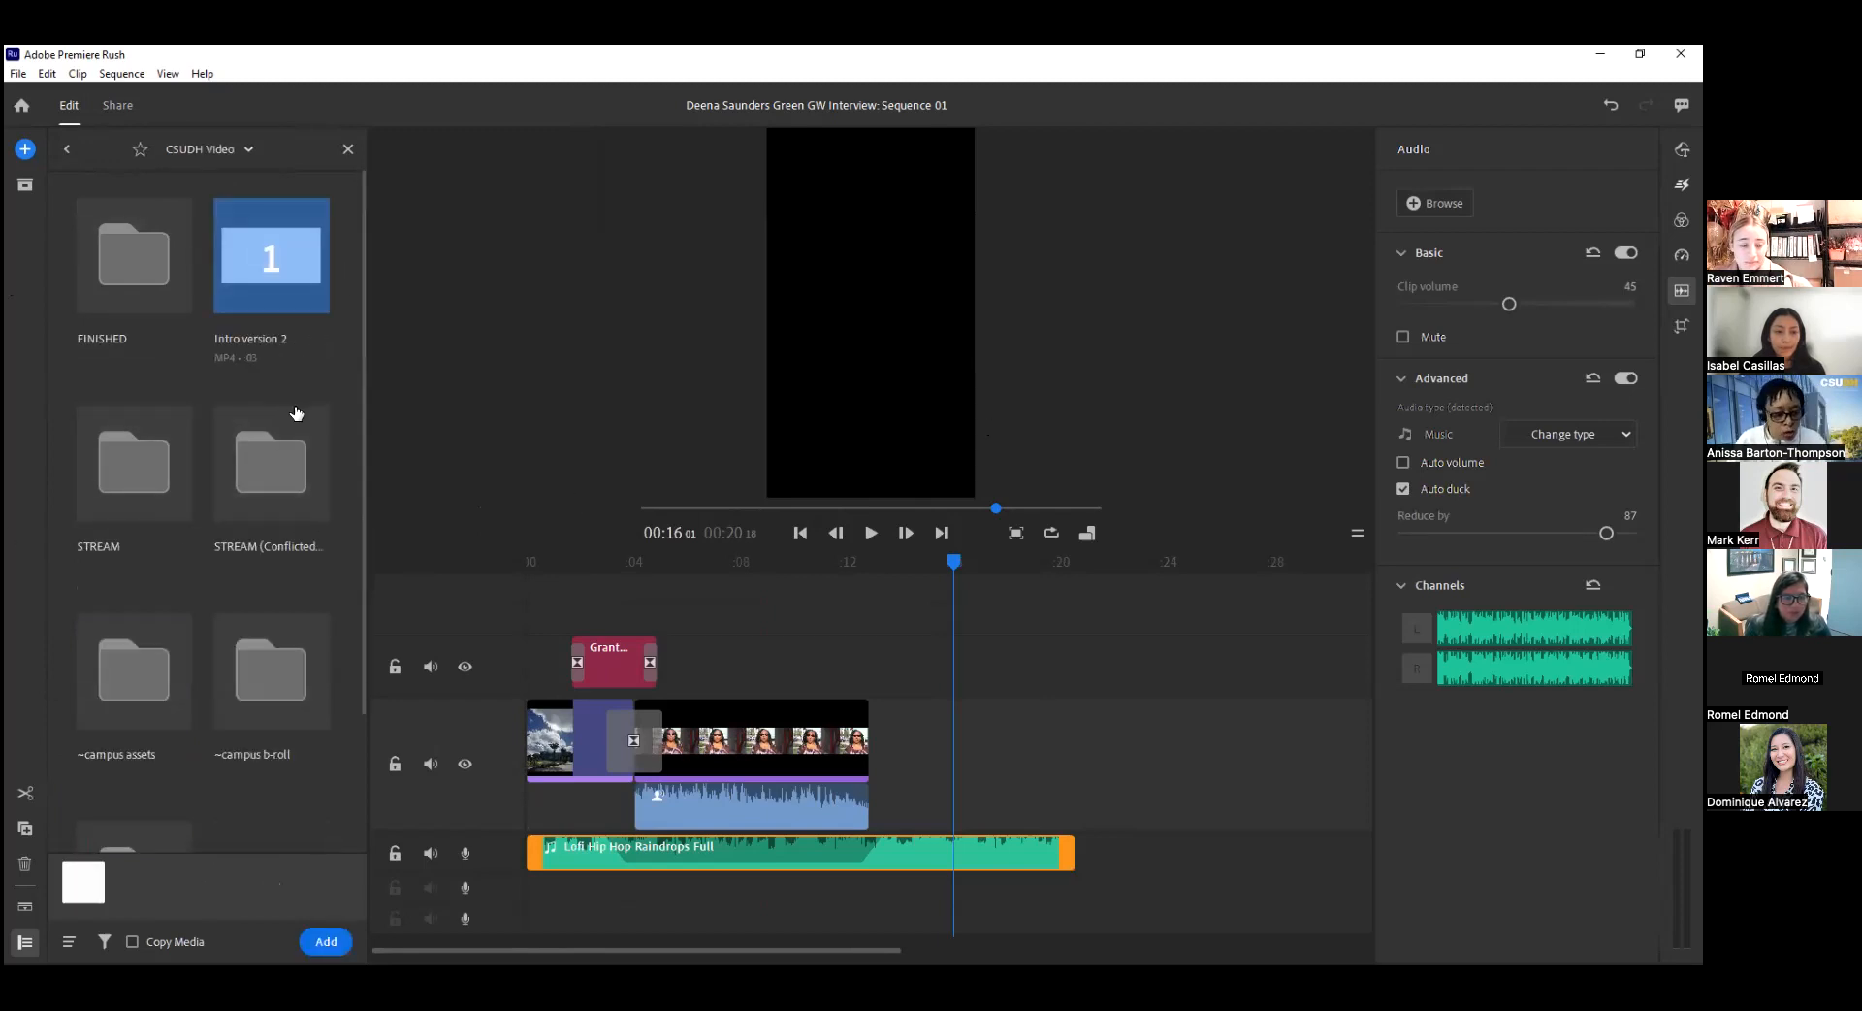
drag(311, 295, 881, 744)
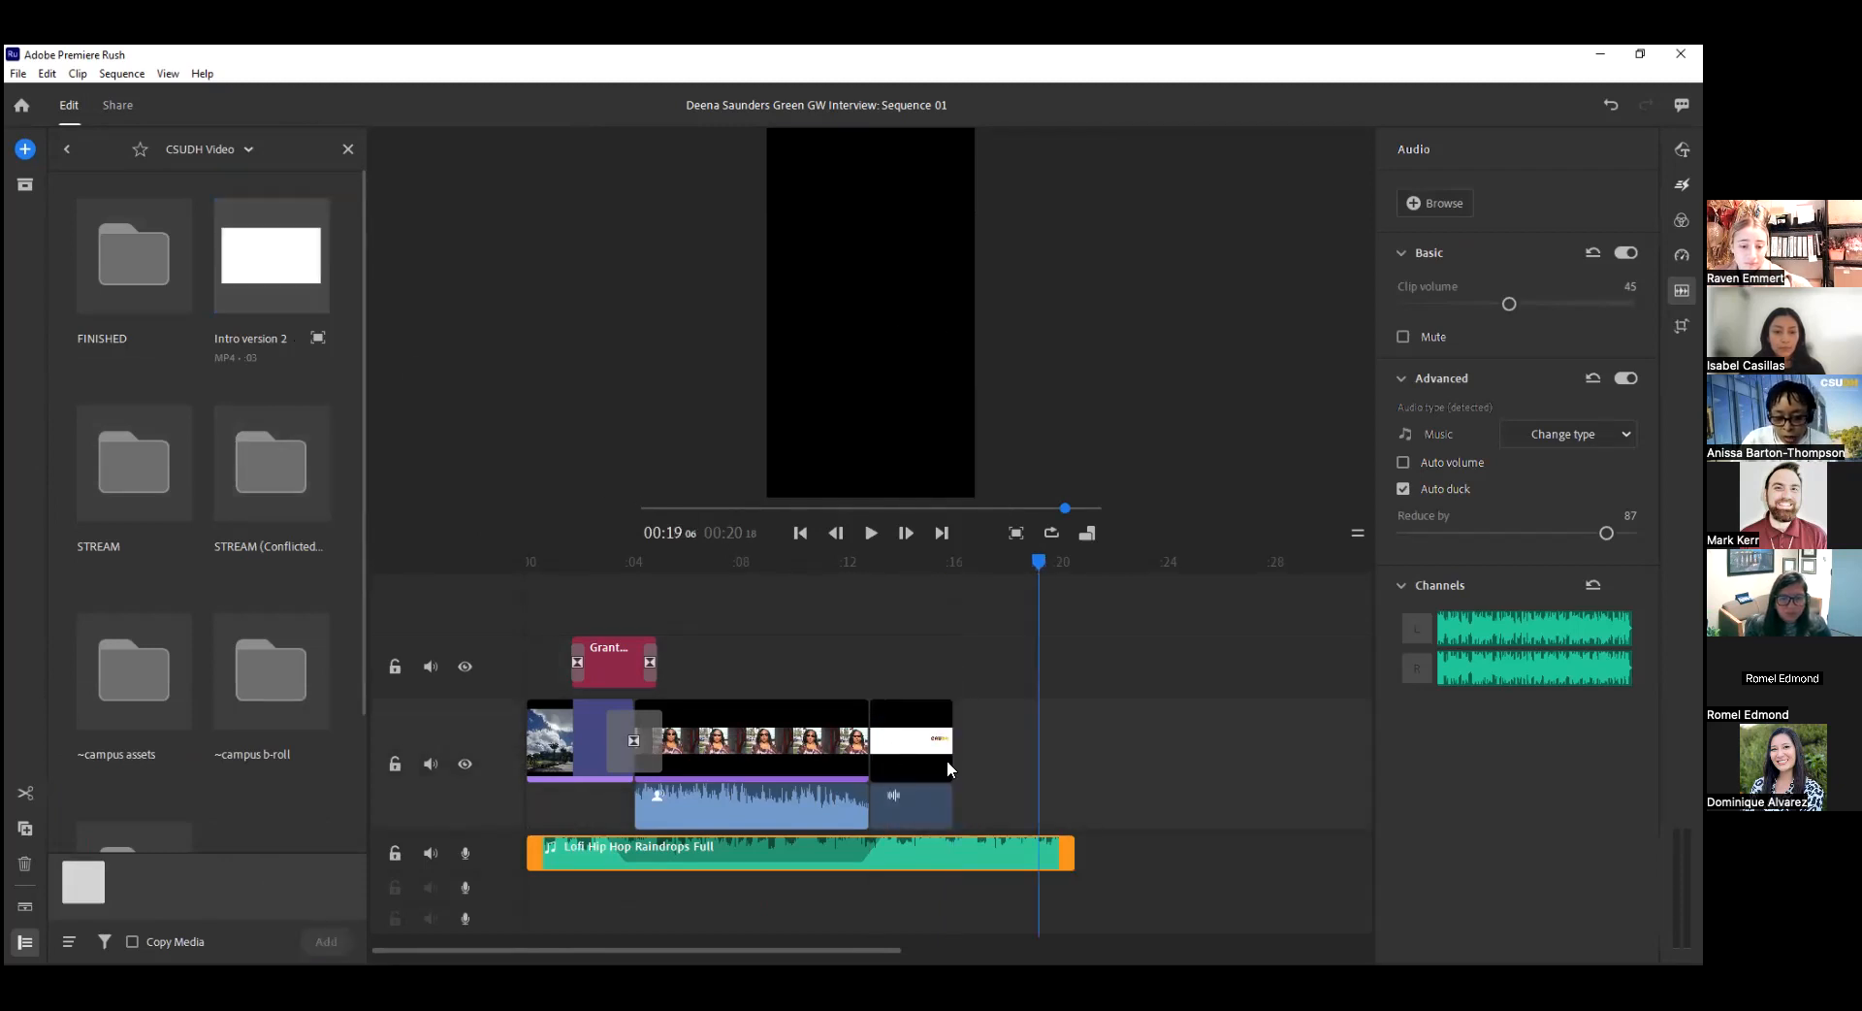
drag(1069, 852, 952, 851)
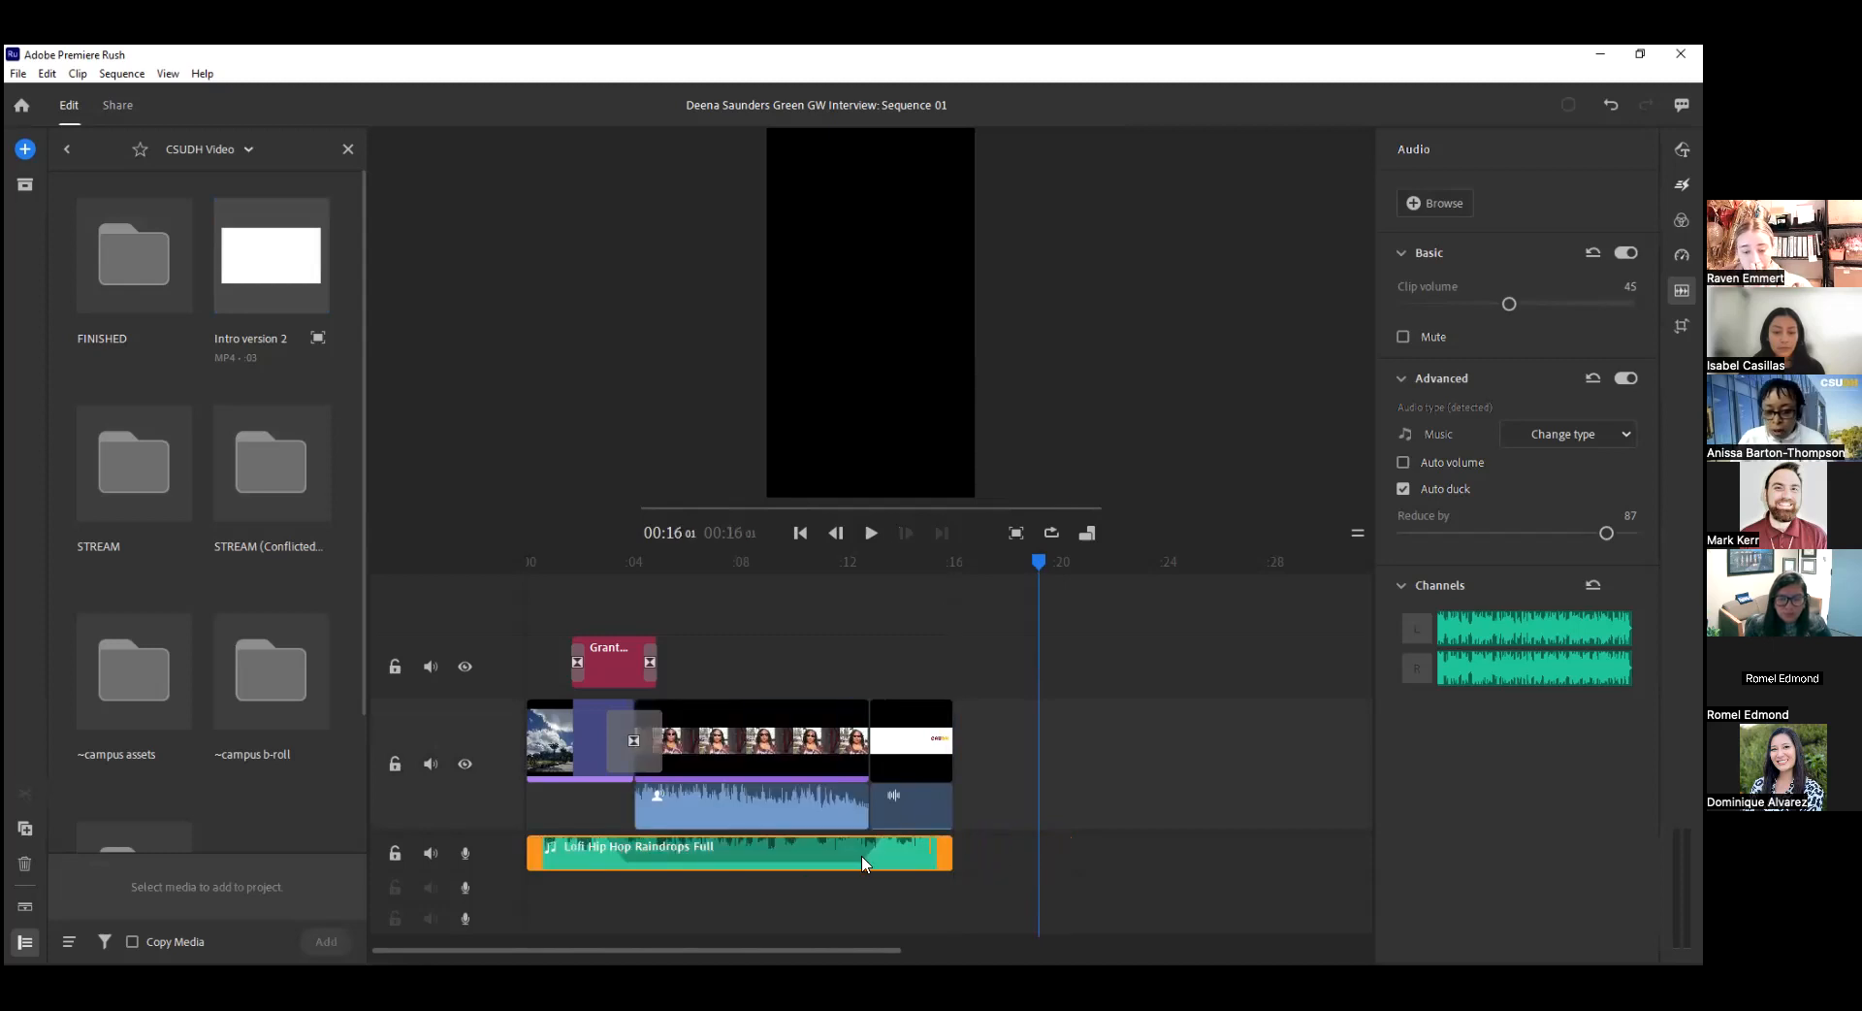
Apply a White transition to the closing CSUDH logo clip at the end of the interview.
click(887, 749)
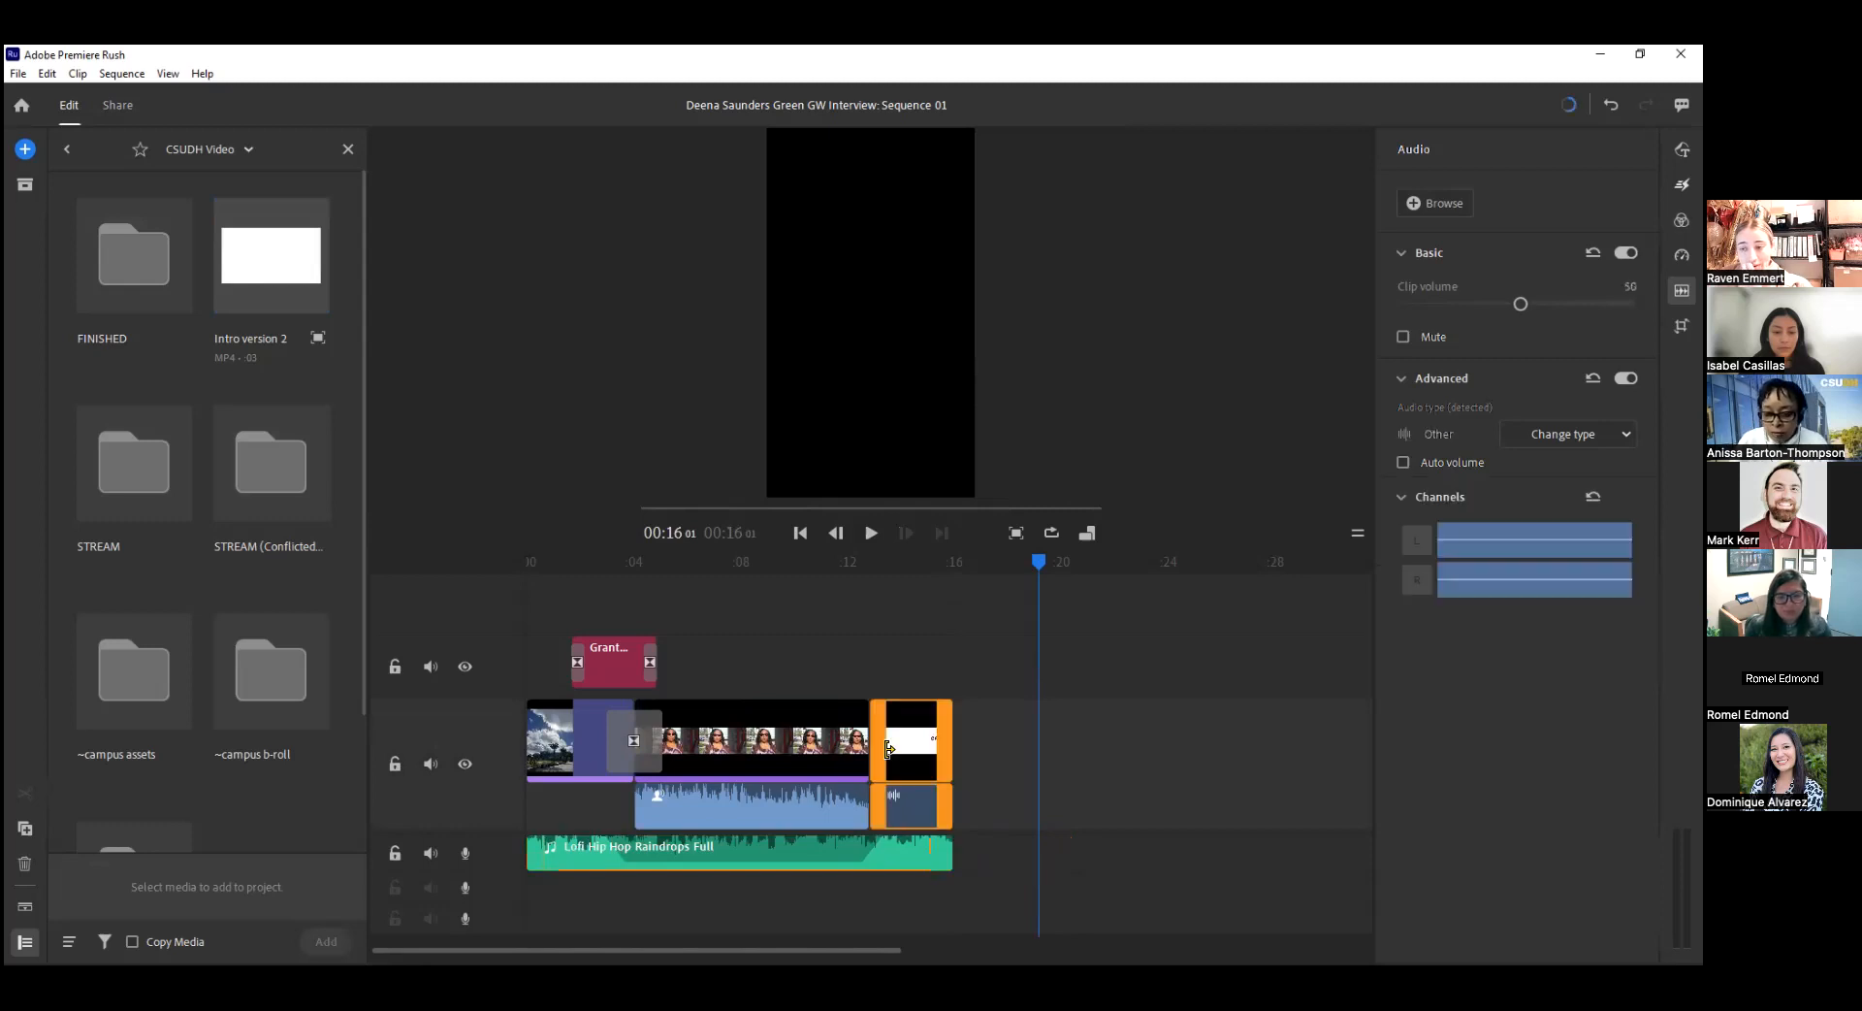
click(887, 749)
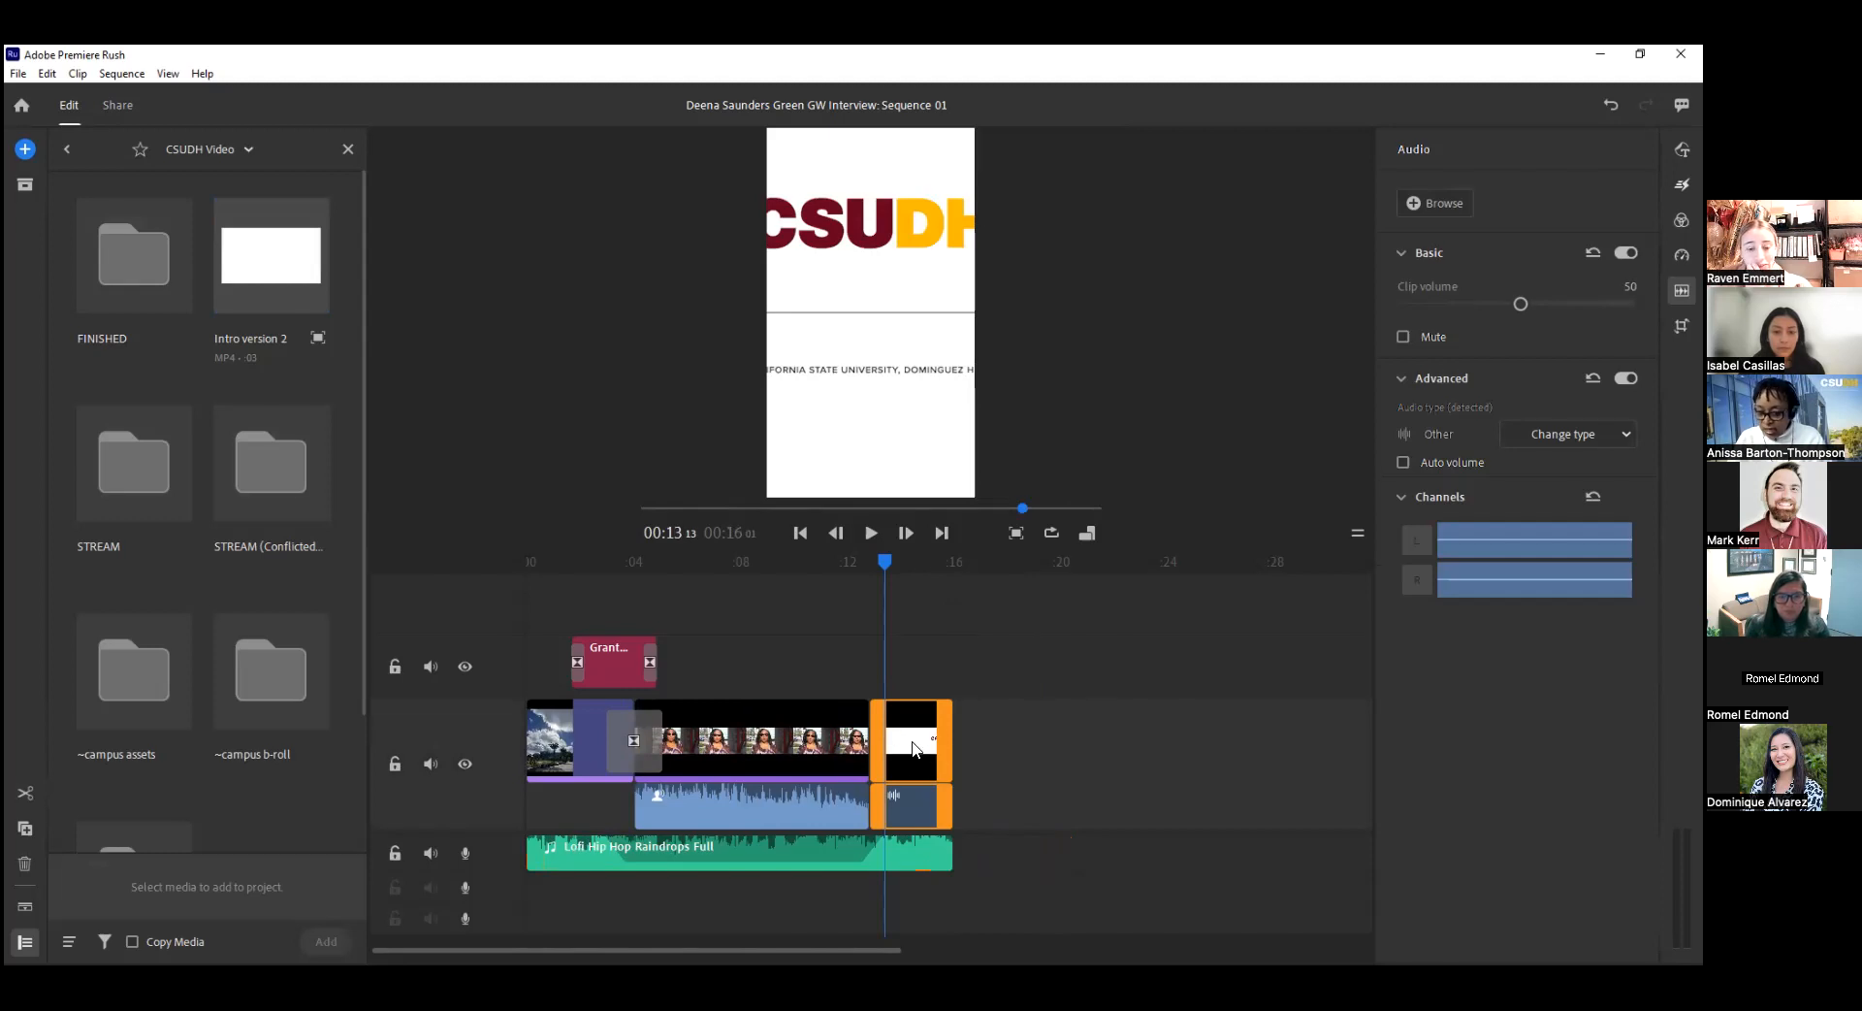
drag(883, 562, 921, 572)
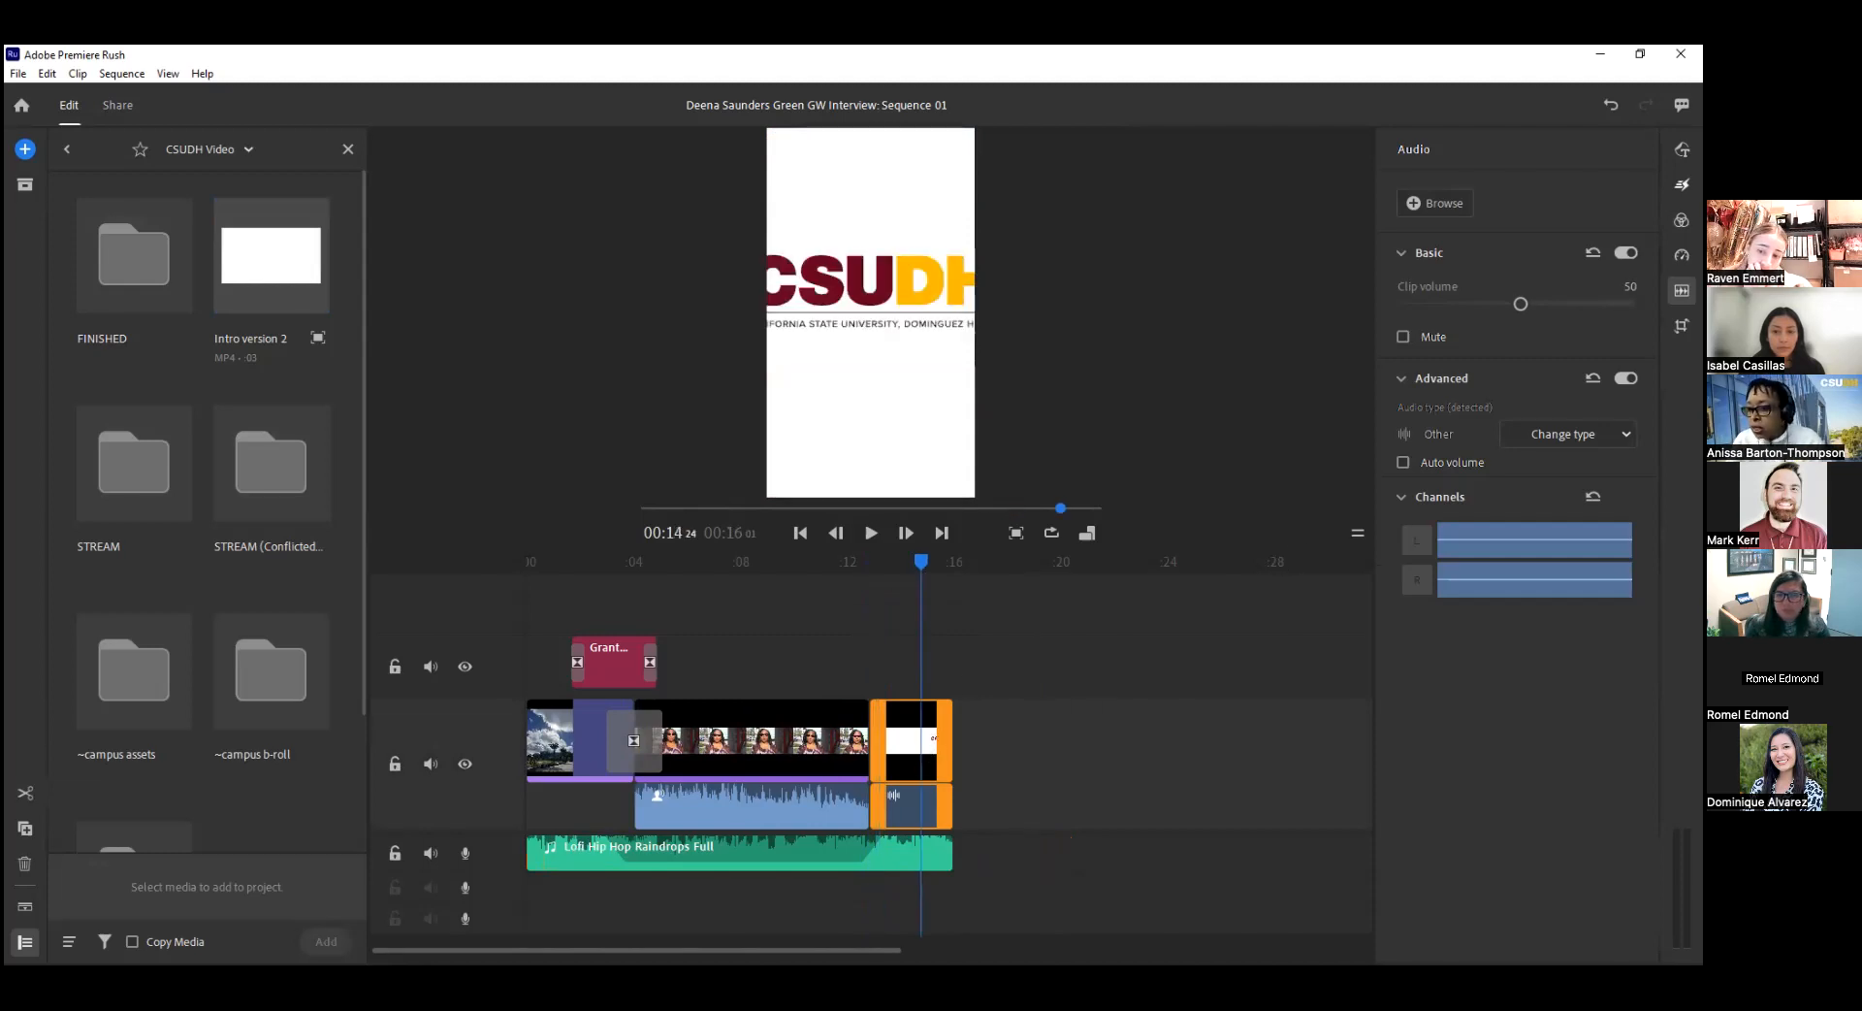
click(1682, 185)
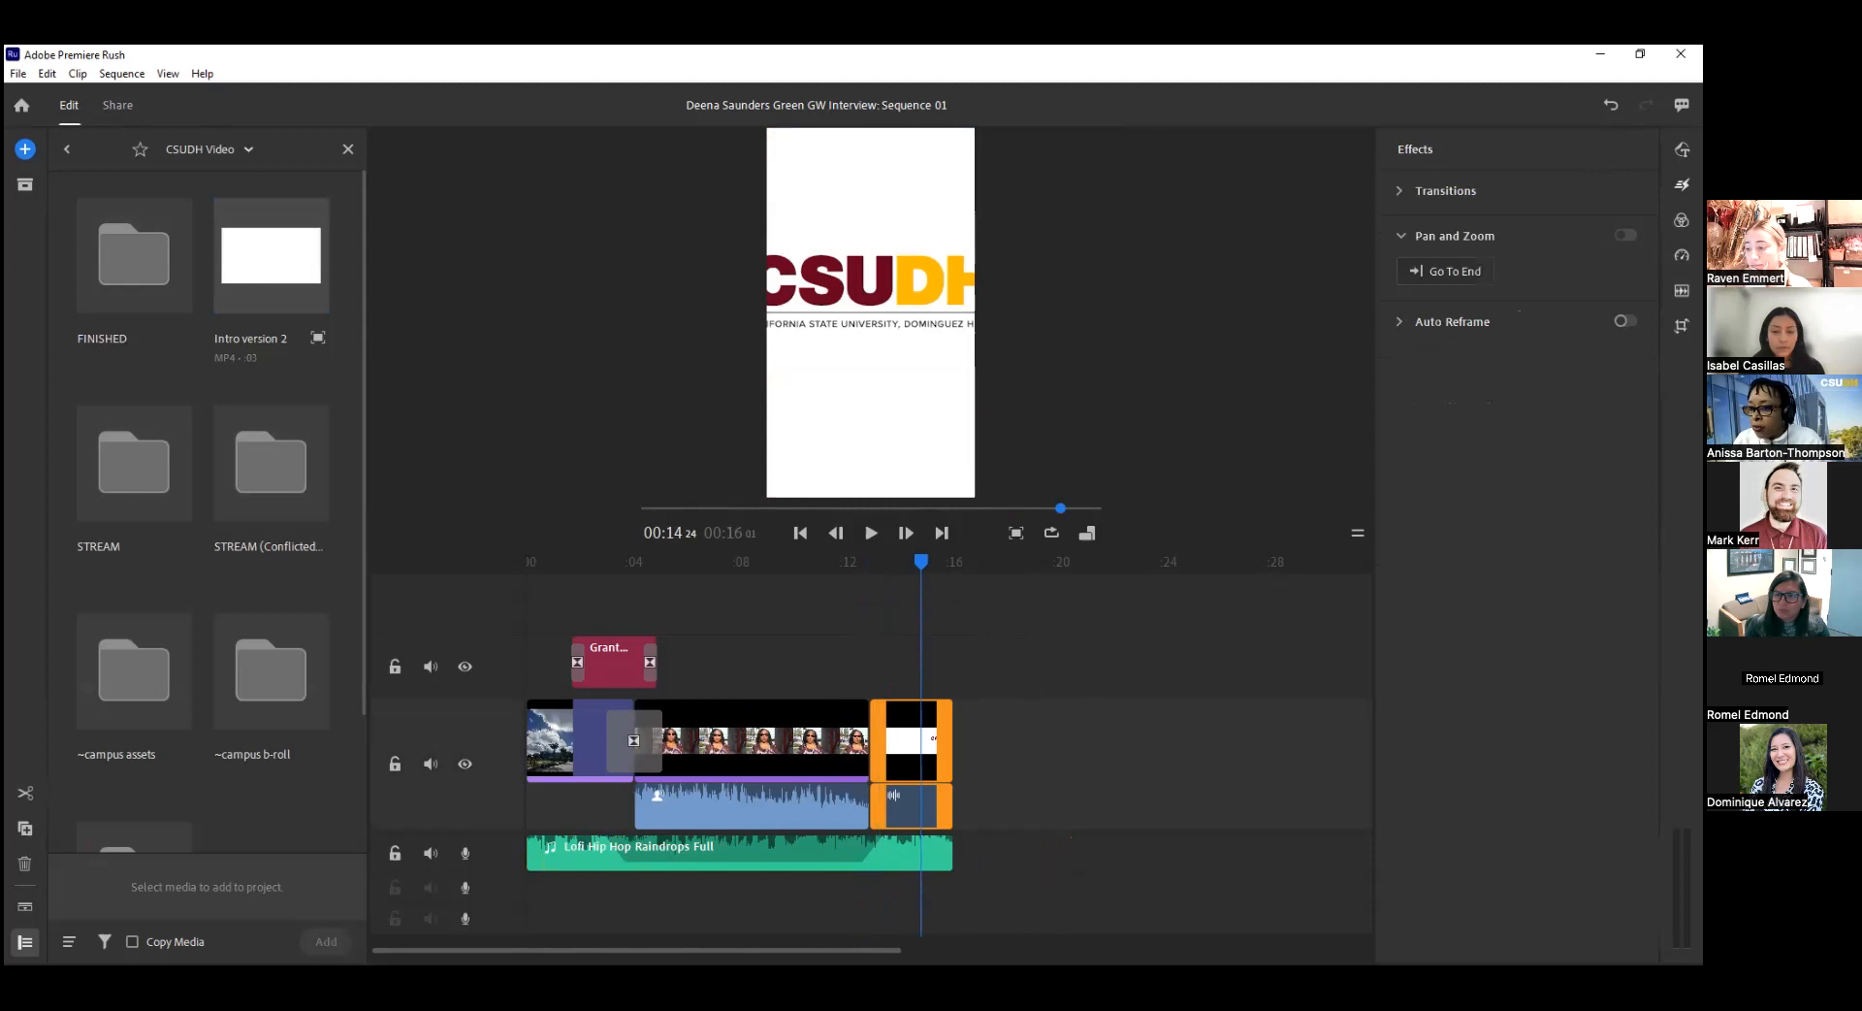
click(1398, 188)
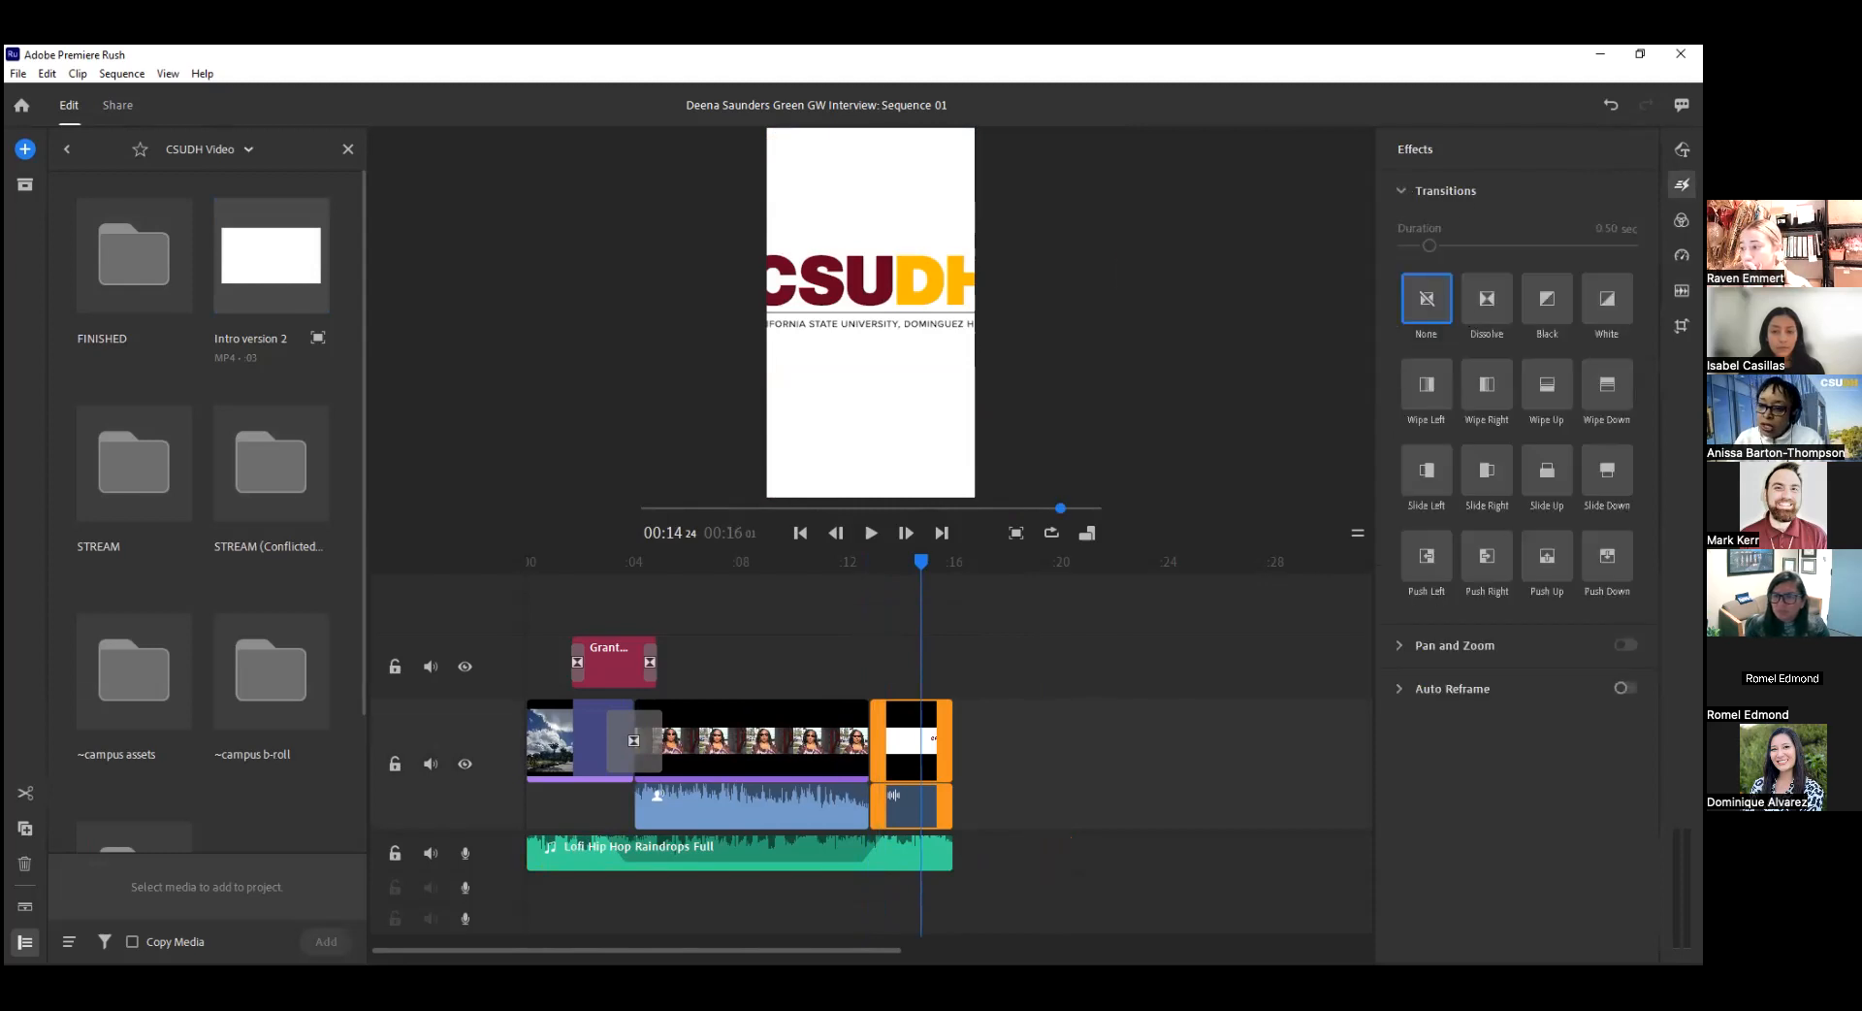
click(1607, 298)
Scale down the closing logo clip so the whole CSUDH logo fits inside the vertical frame.
mouse_move(925, 561)
mouse_down()
mouse_move(859, 578)
mouse_move(912, 557)
mouse_up()
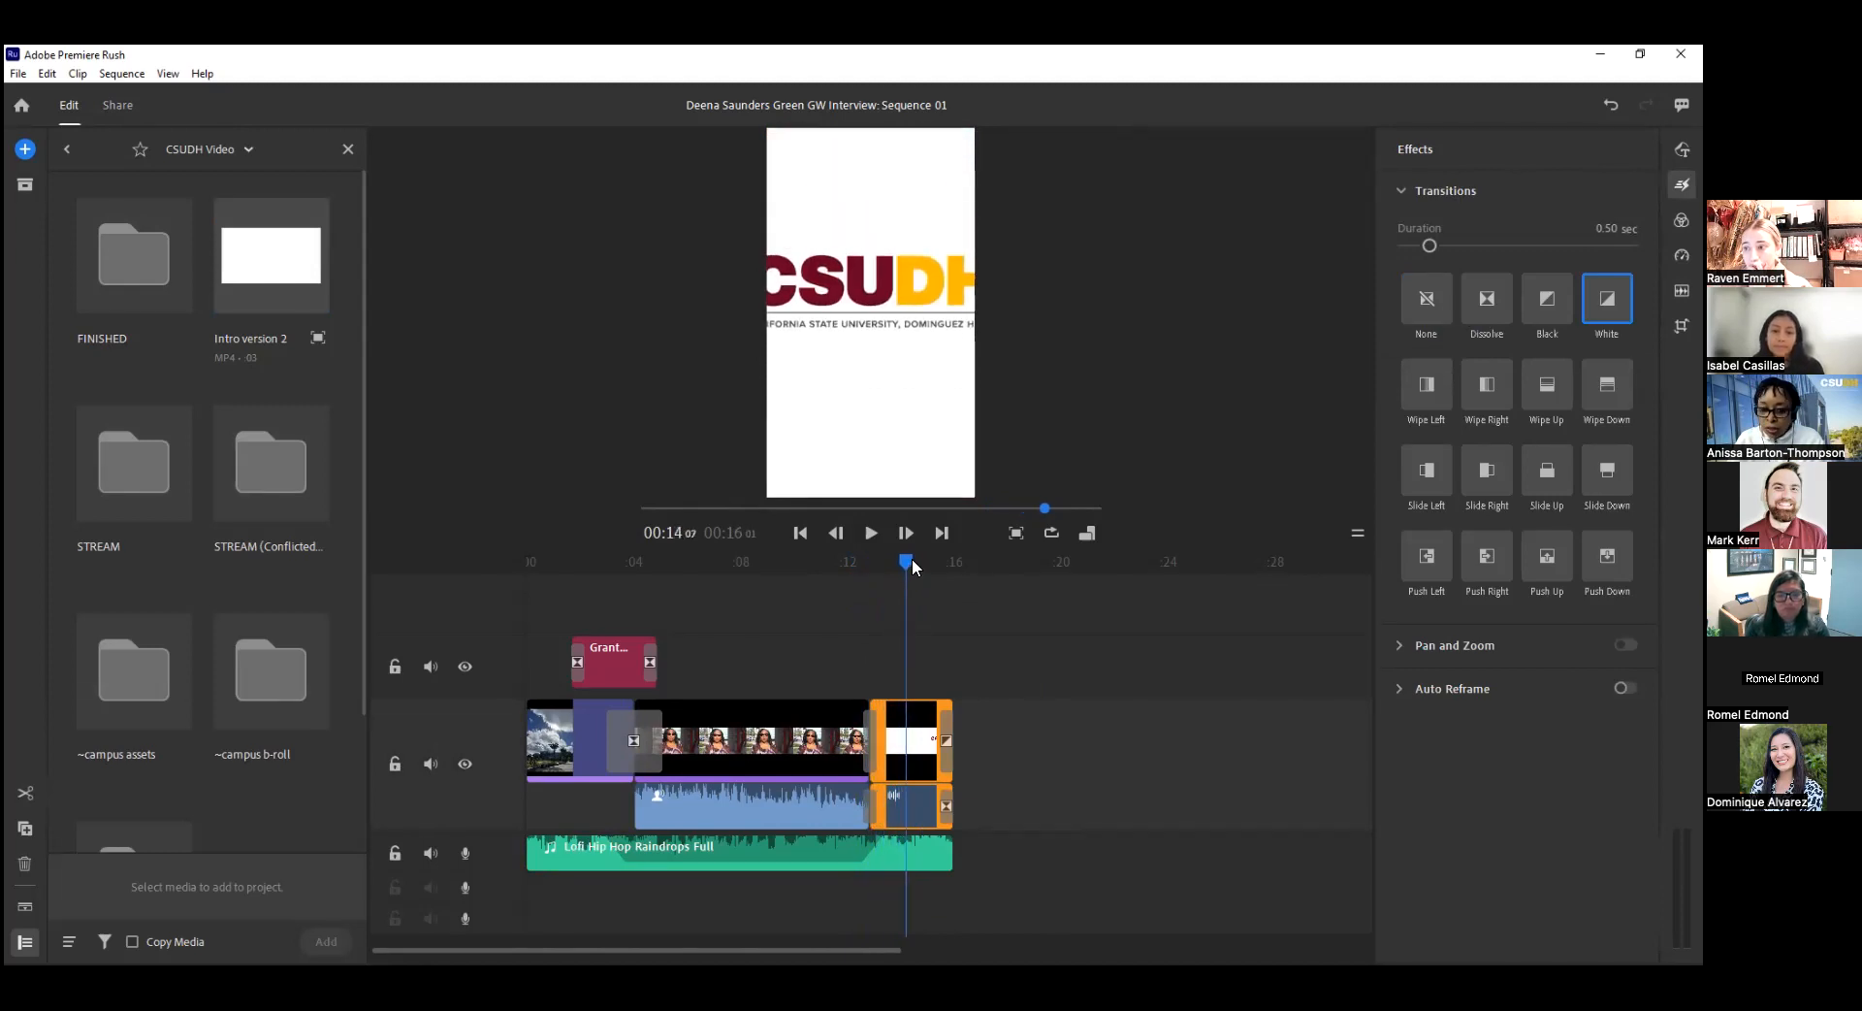
click(825, 417)
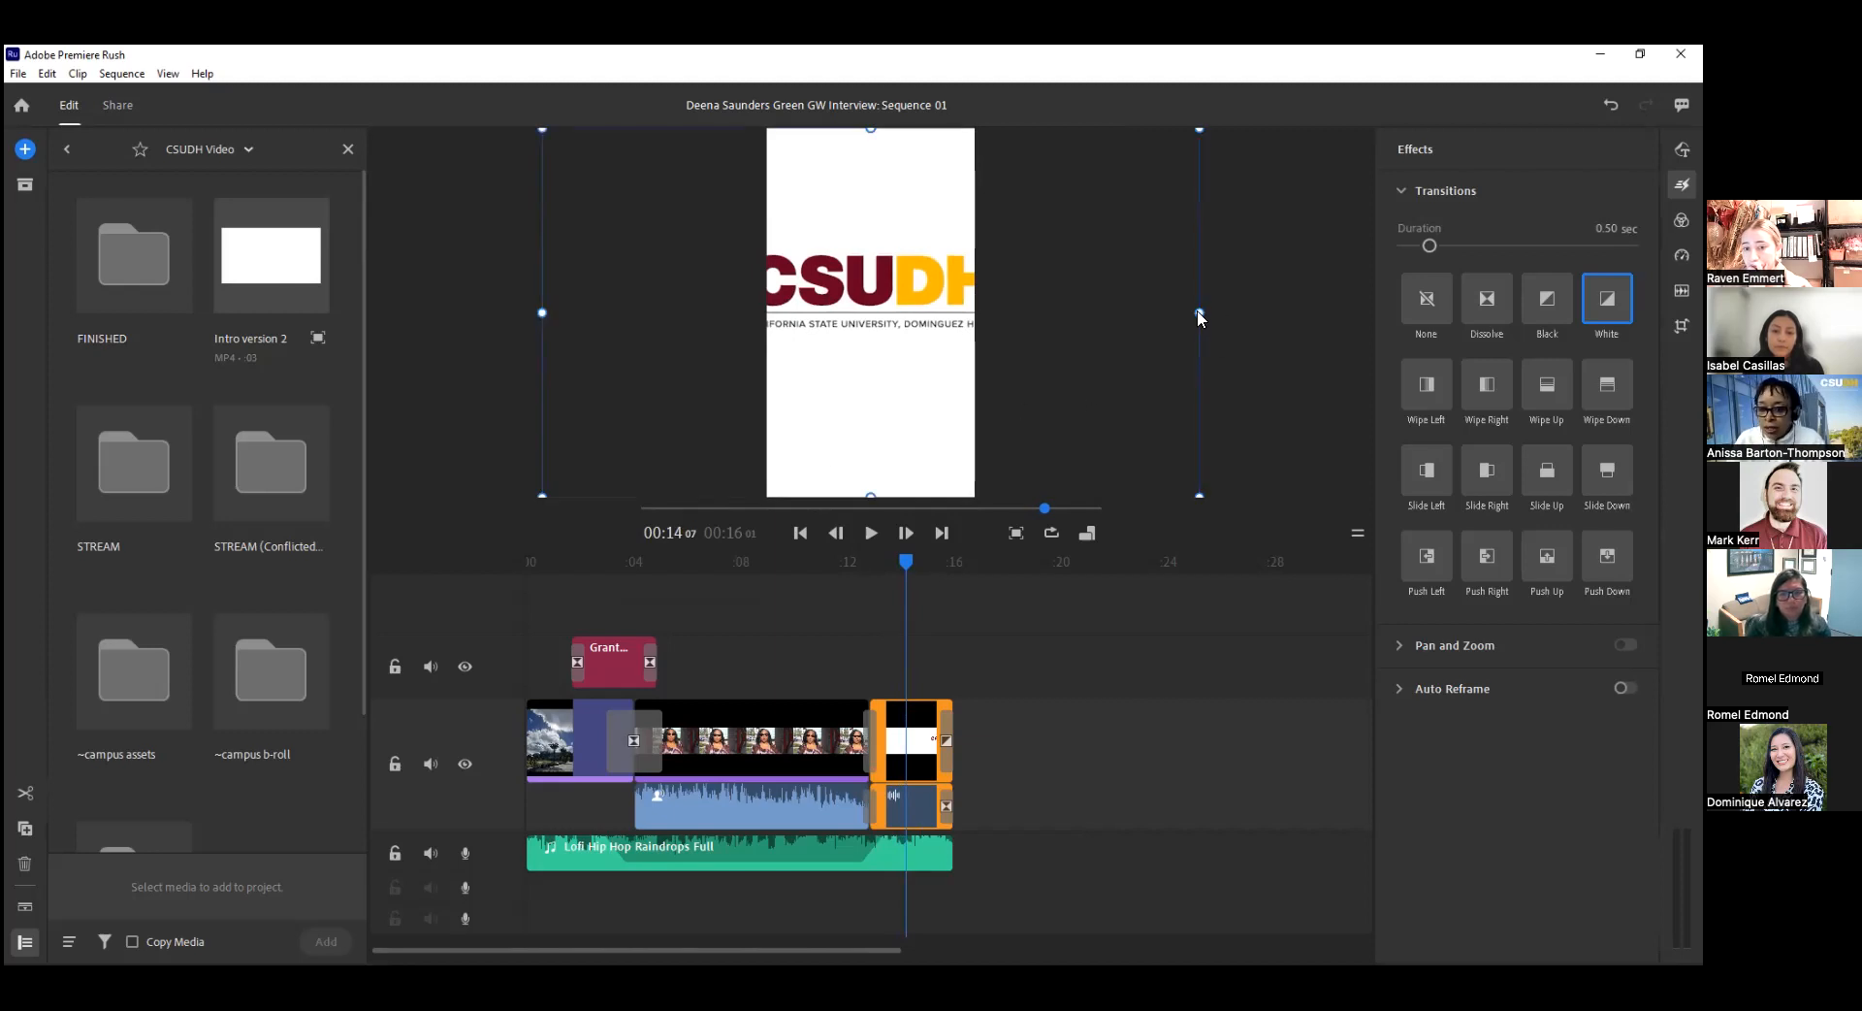
drag(1199, 312, 1065, 325)
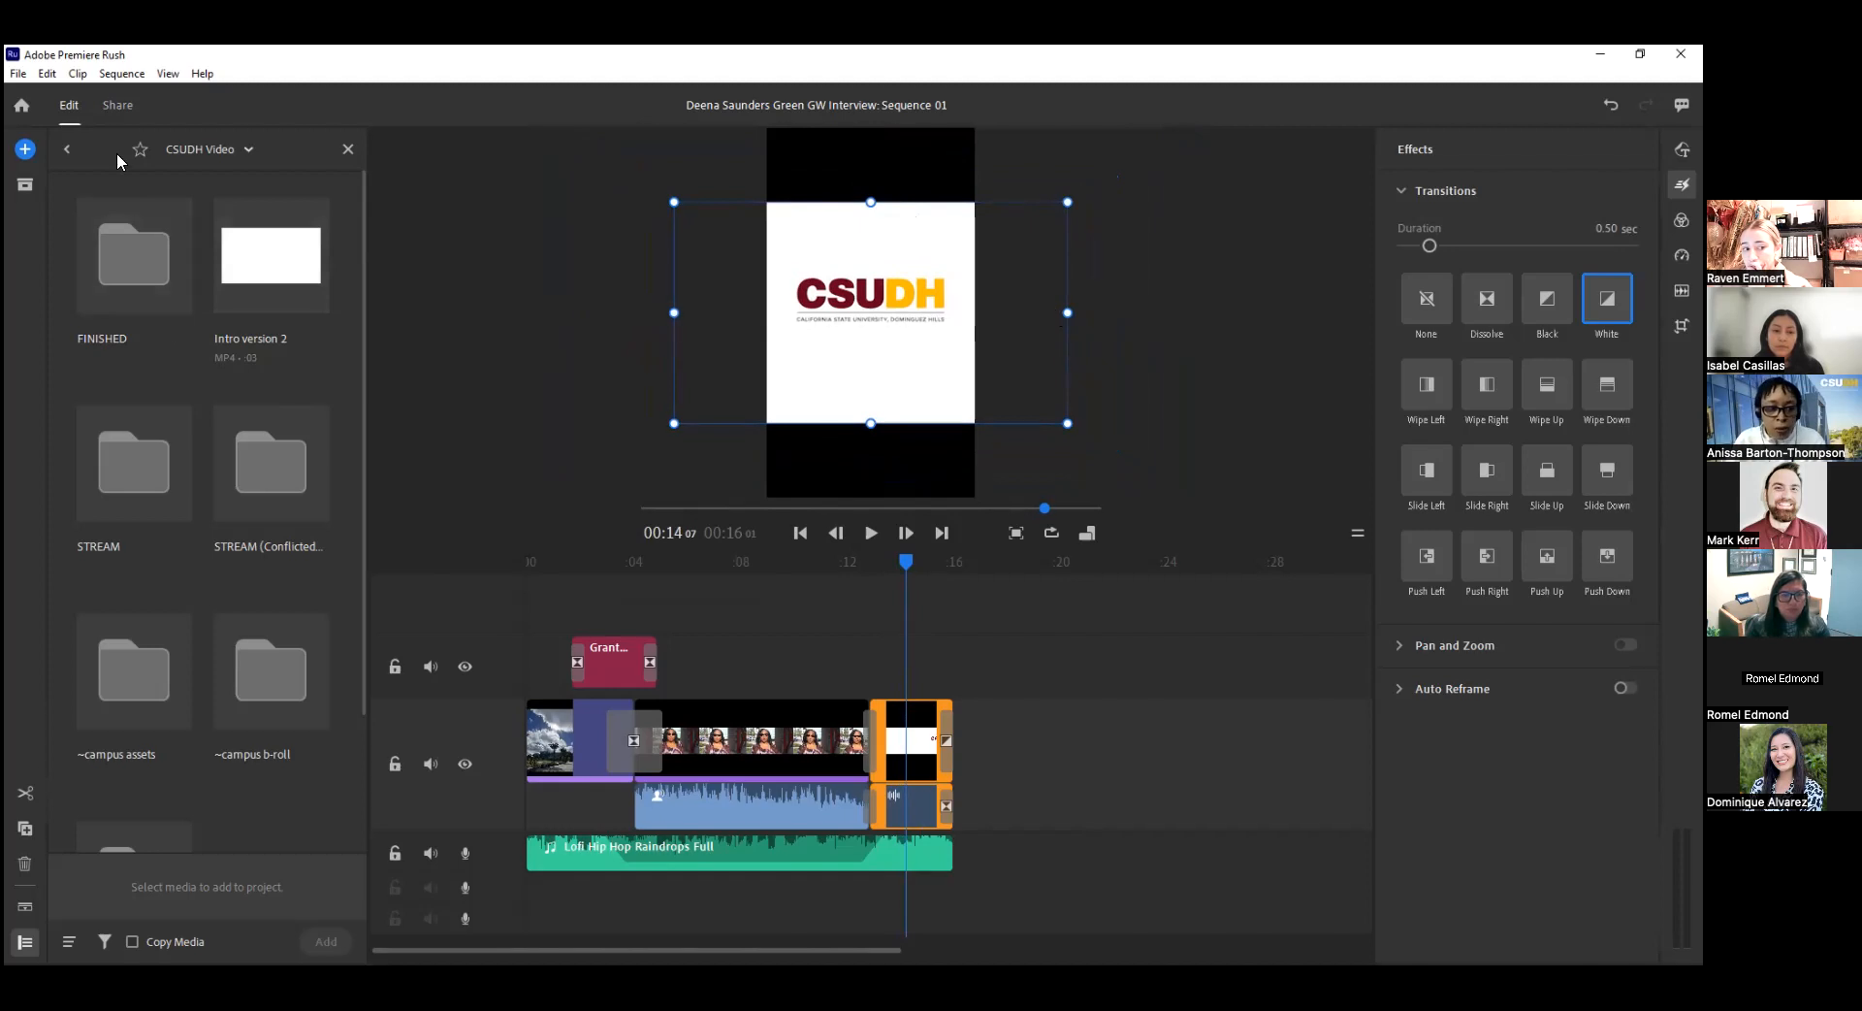
Search the transition graphics for "solid" and add Basic Solid Background after the closing logo clip.
click(25, 150)
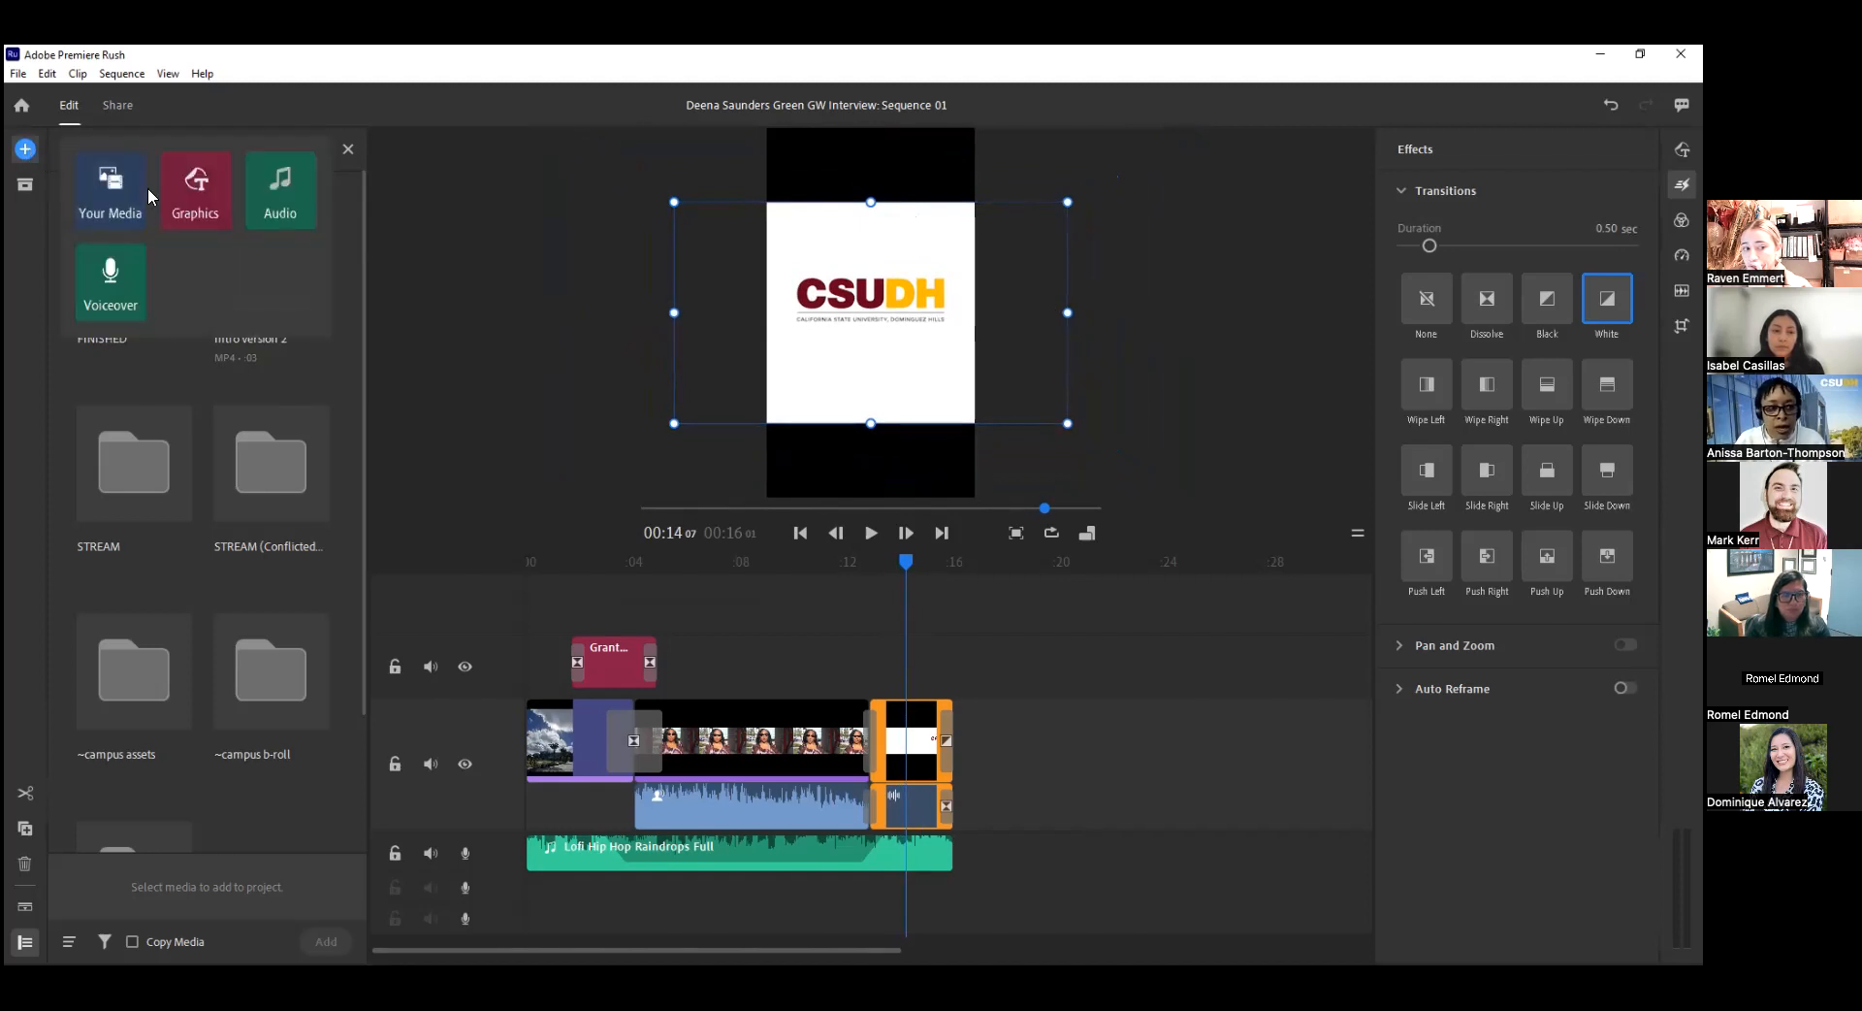
click(198, 199)
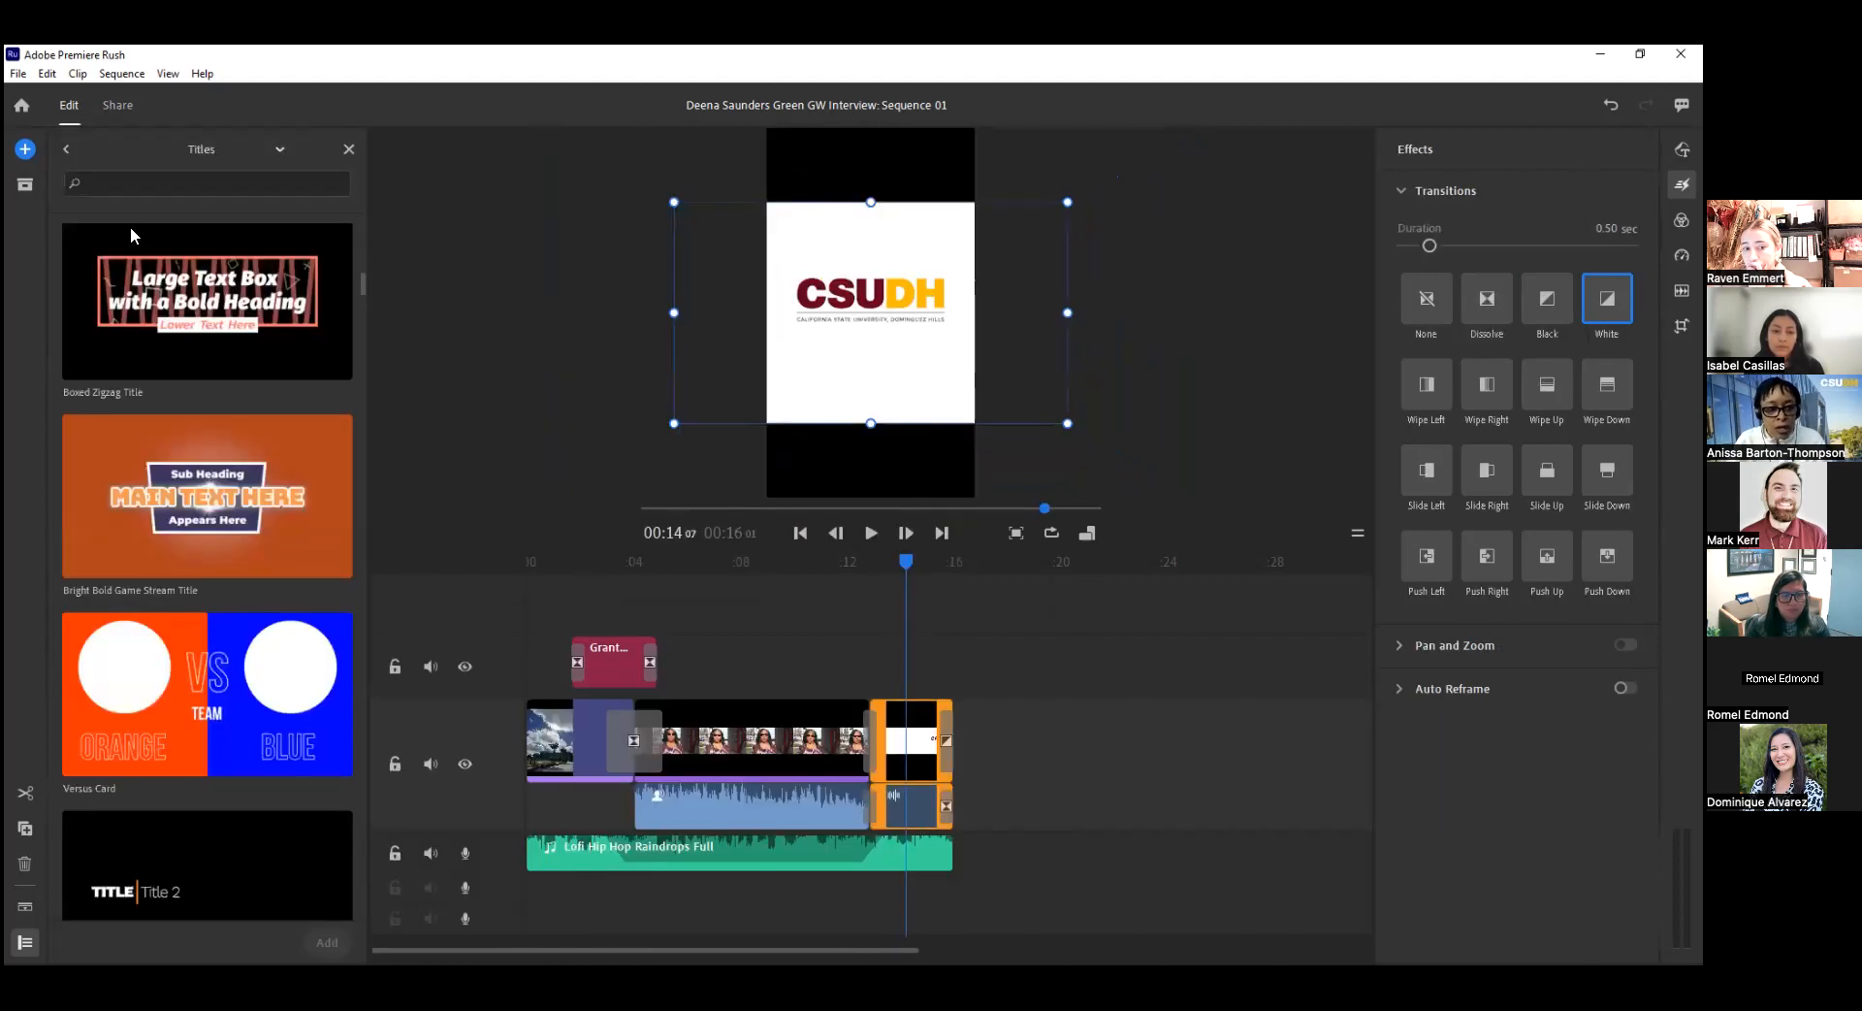
click(161, 182)
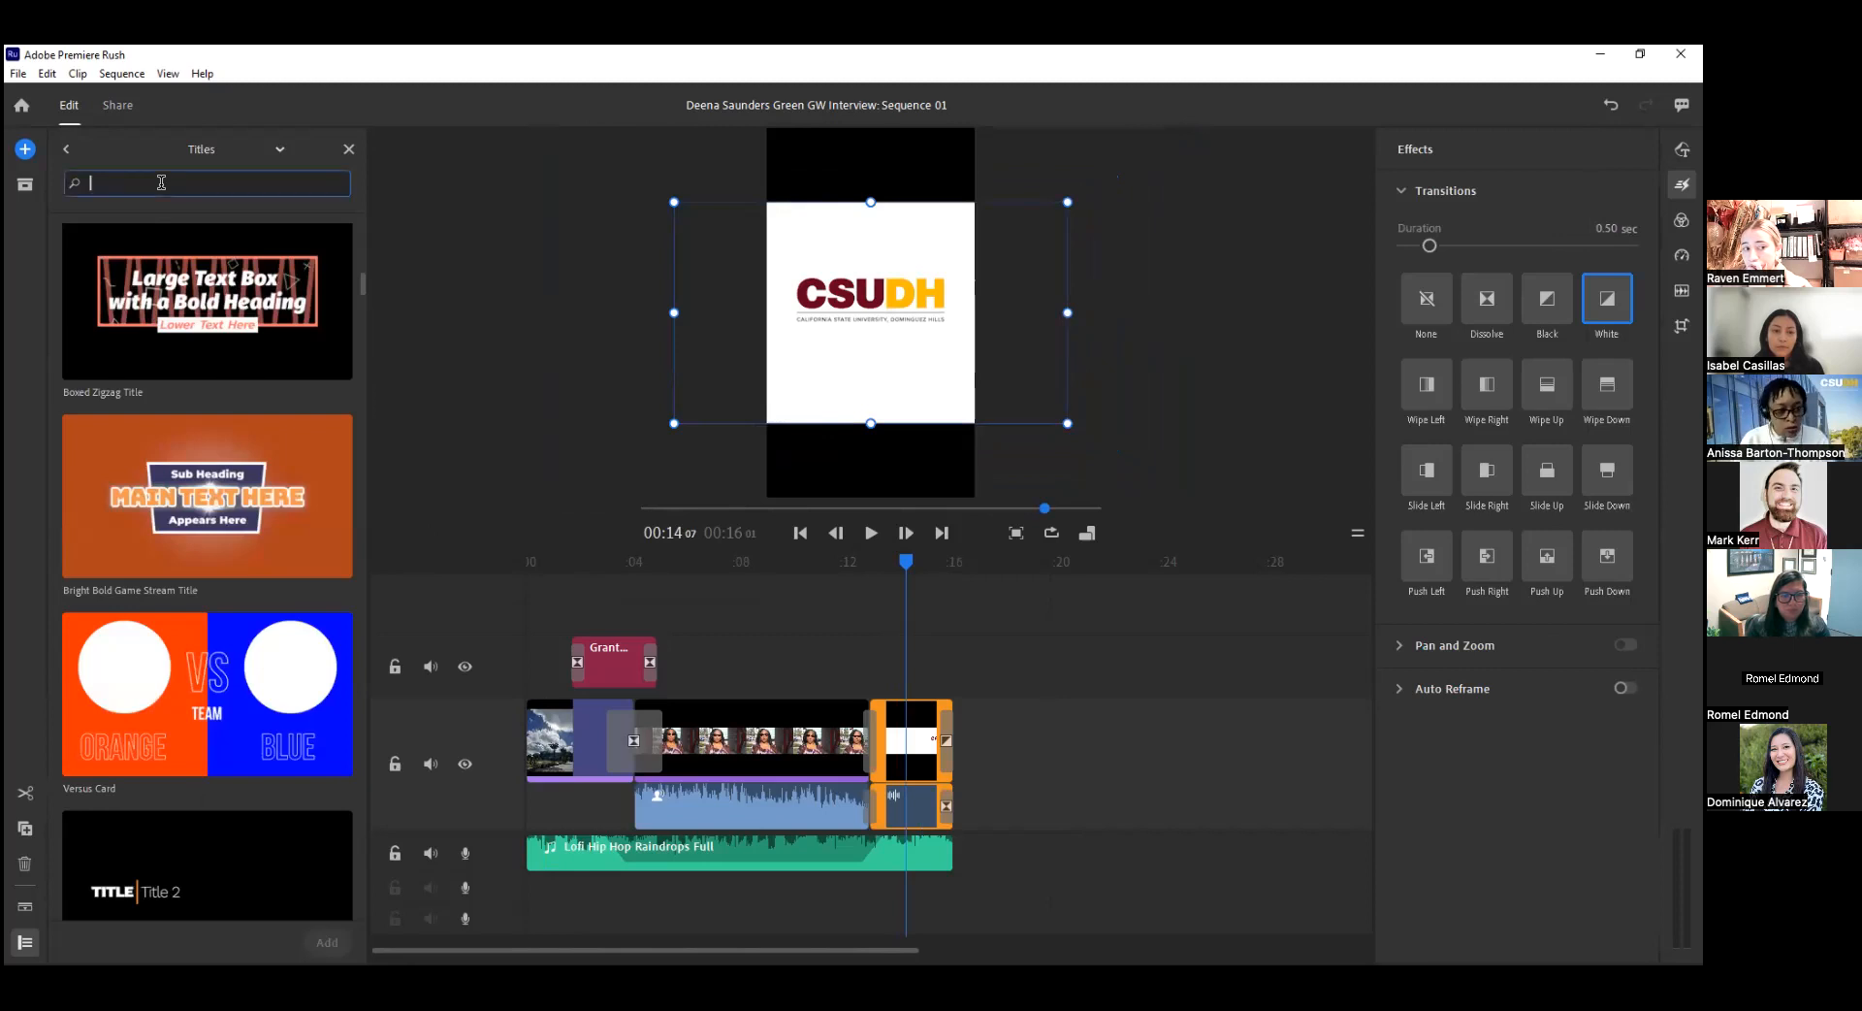
click(260, 148)
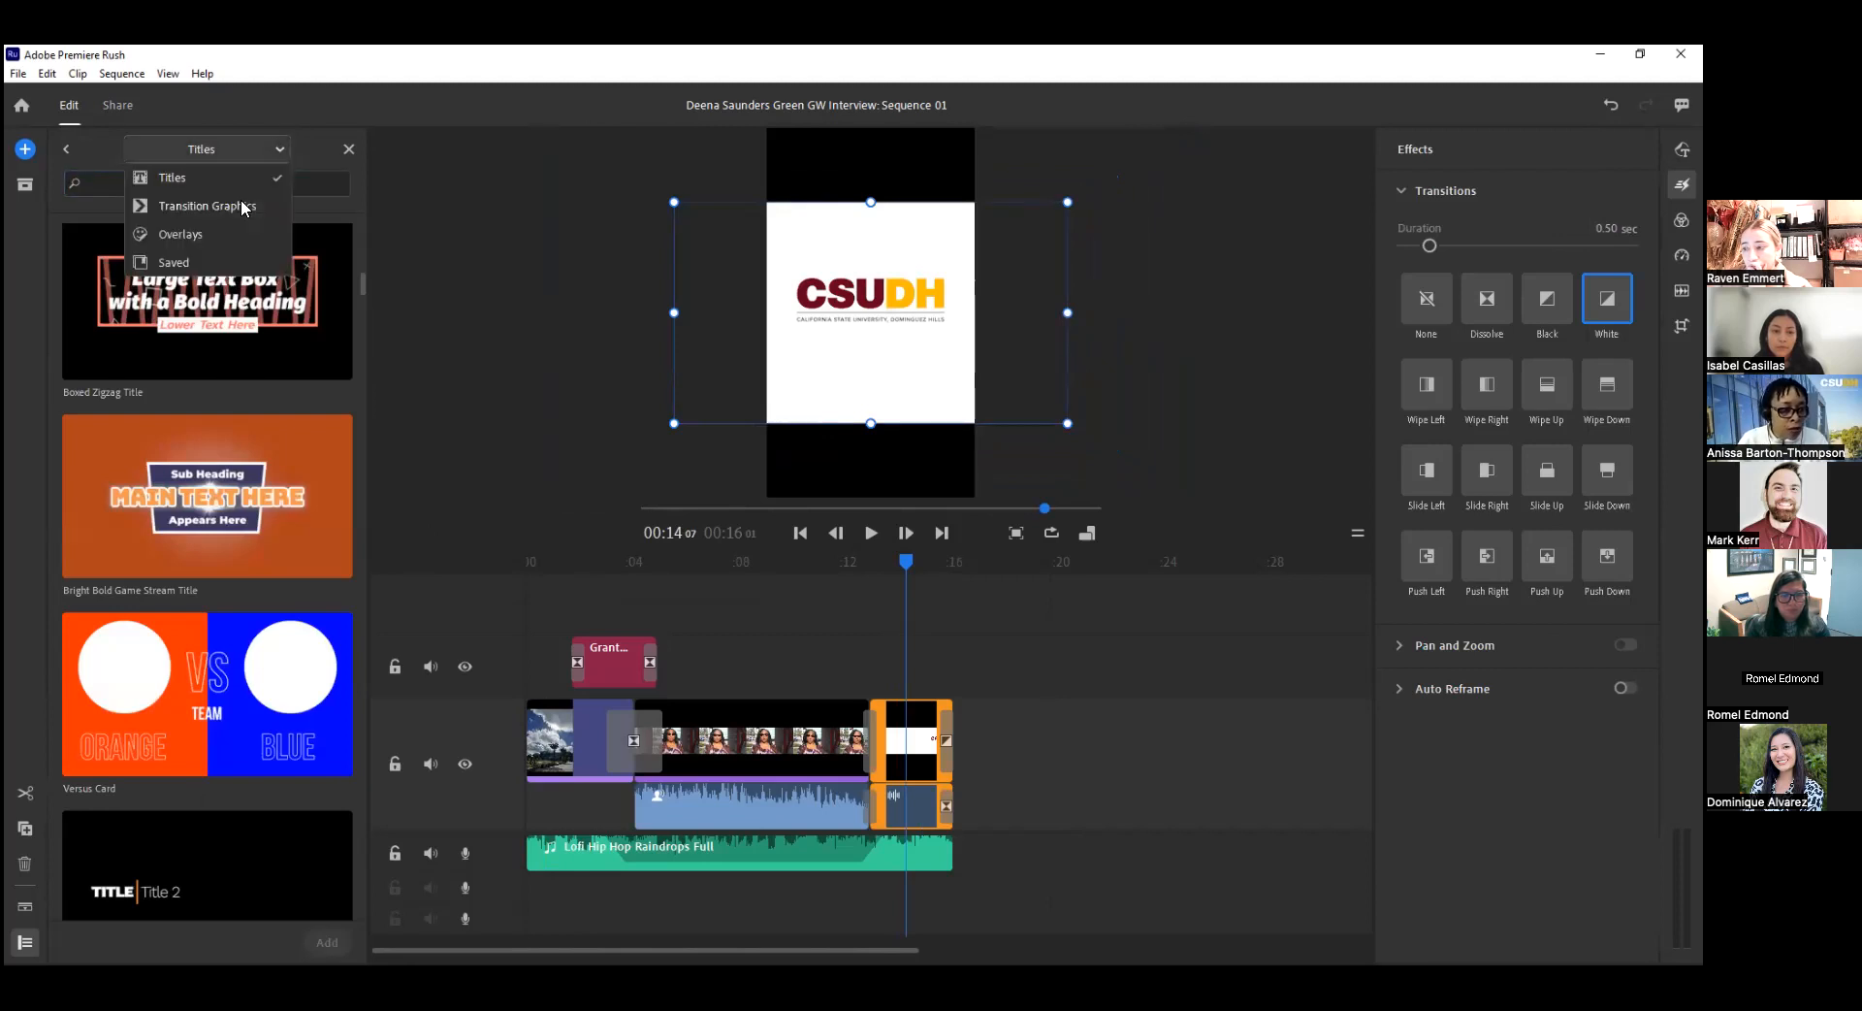
click(199, 191)
click(188, 180)
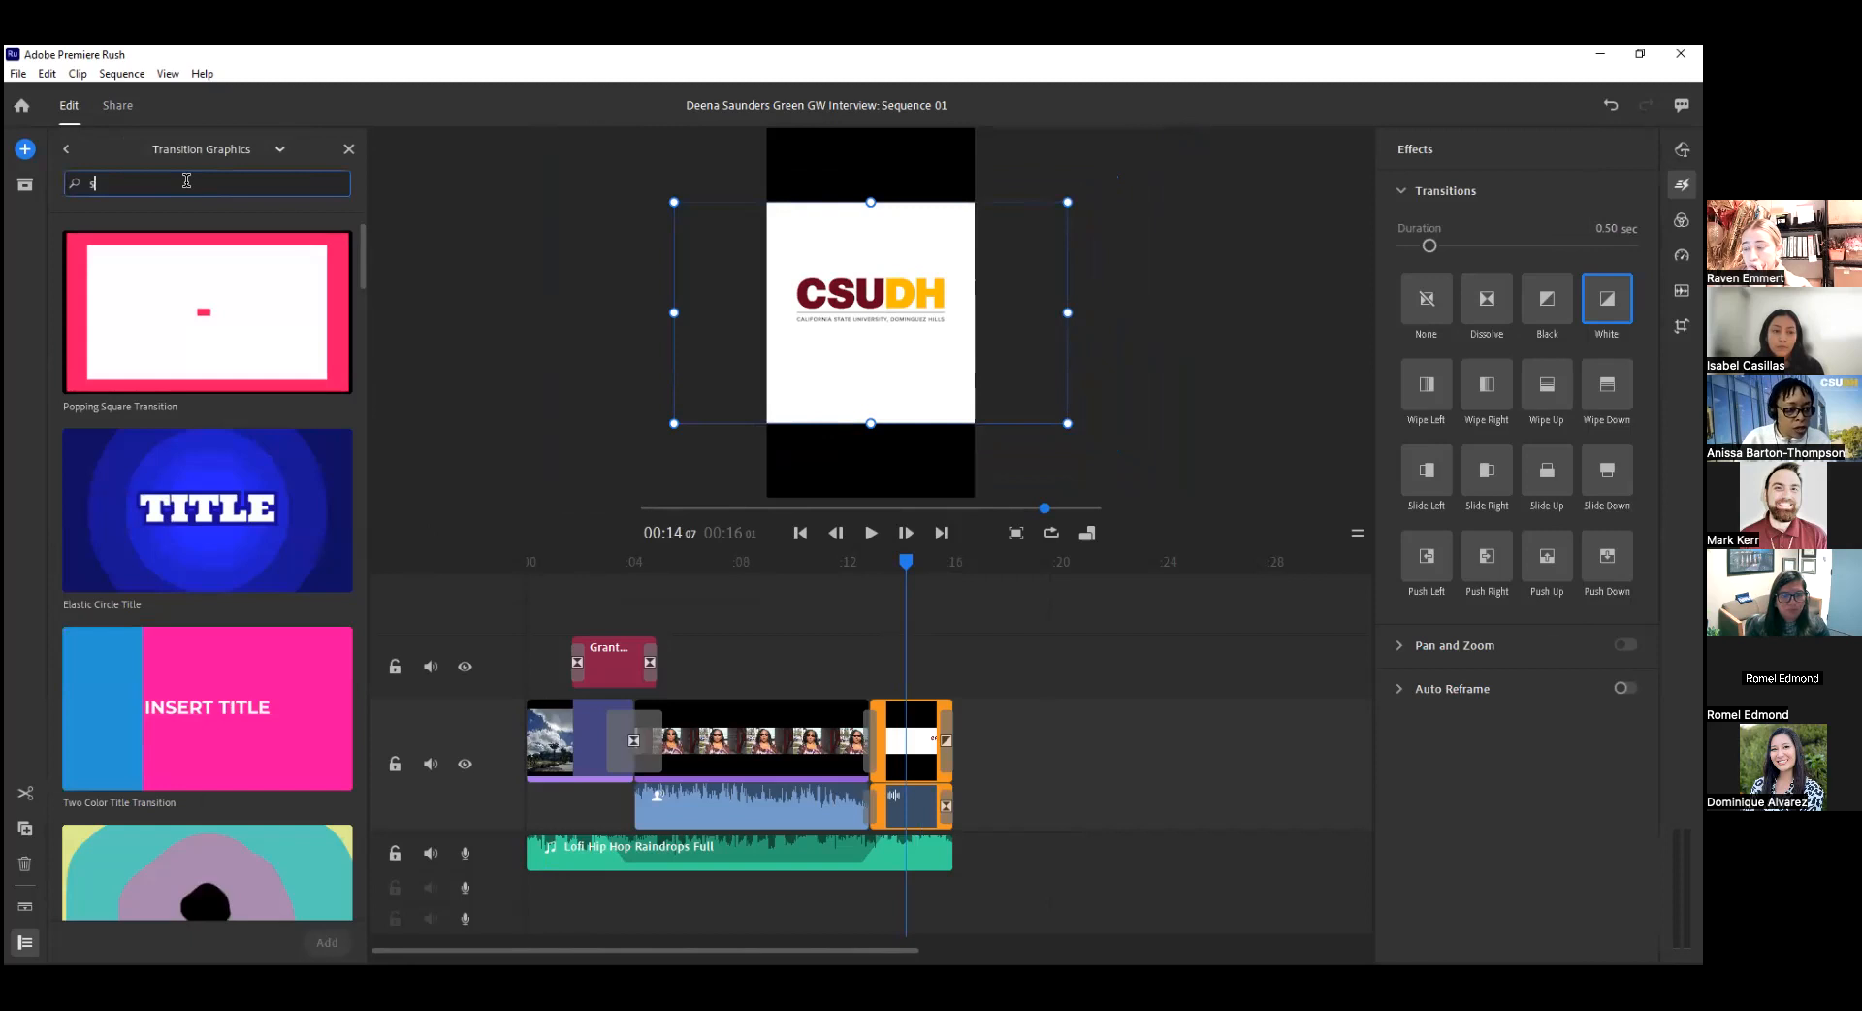
text(s)
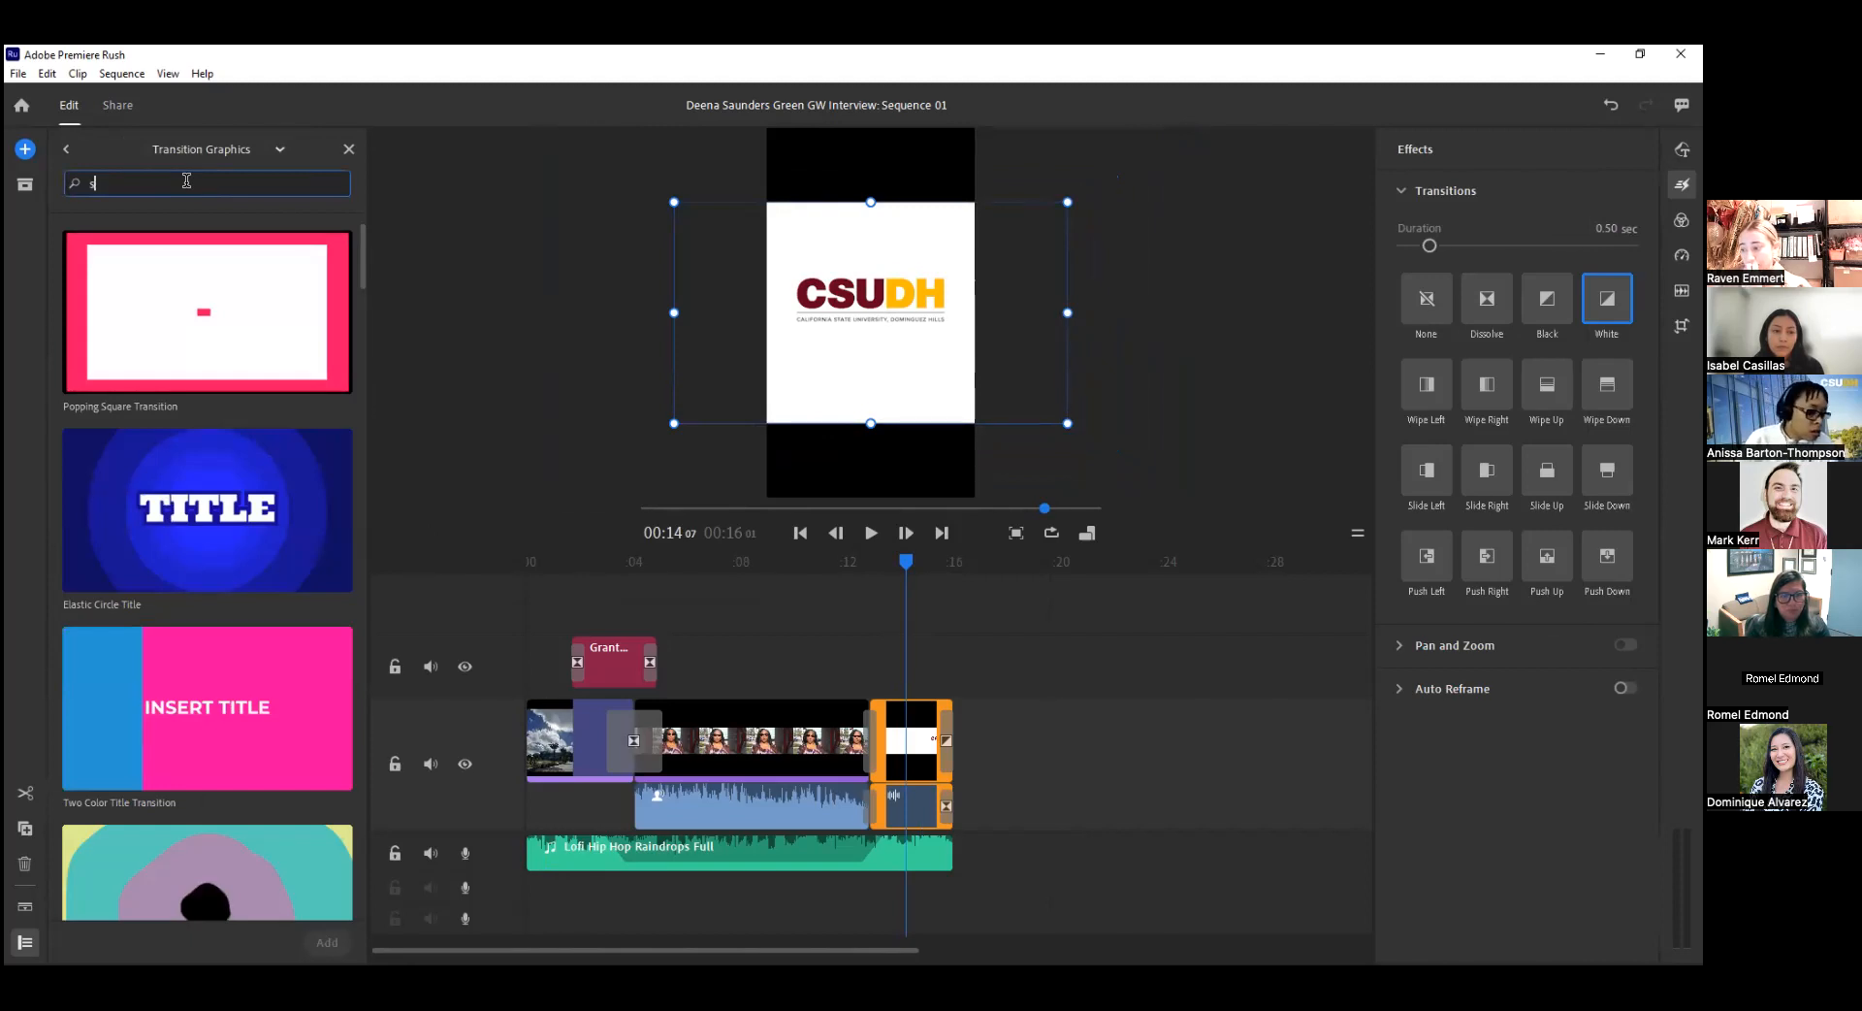
text(olid)
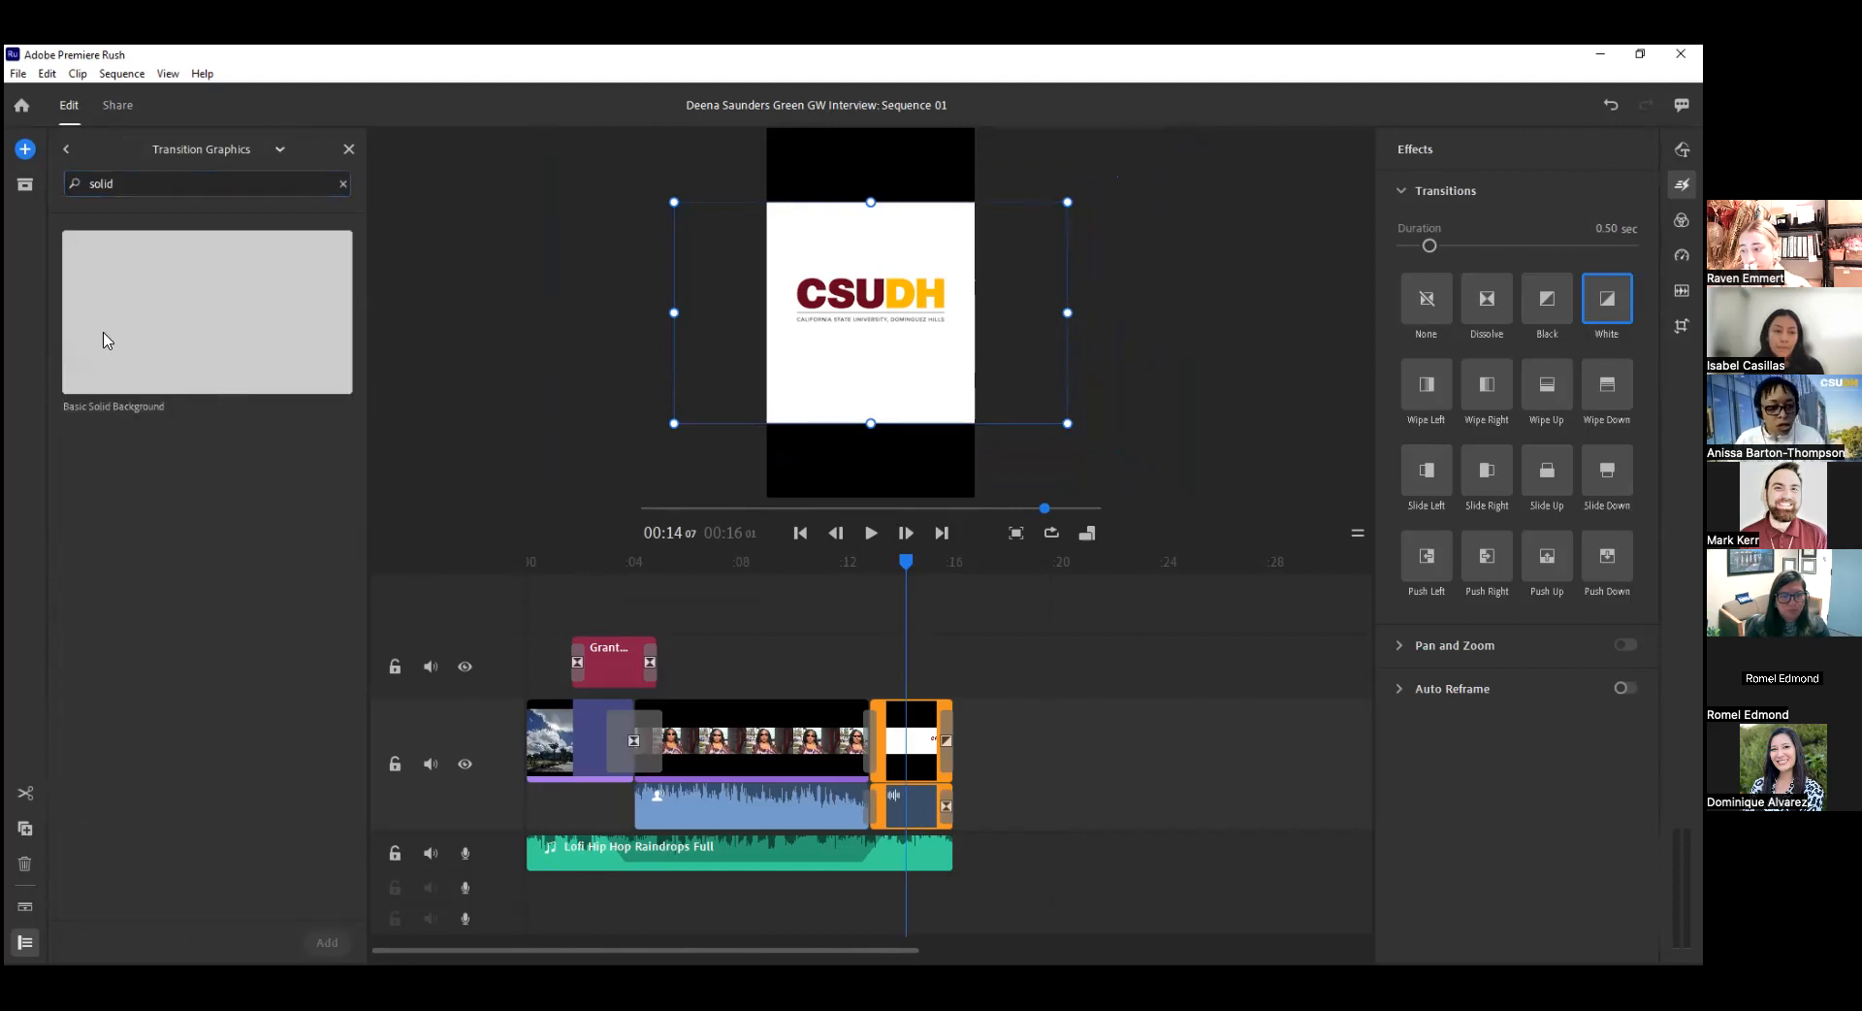
drag(108, 336, 966, 714)
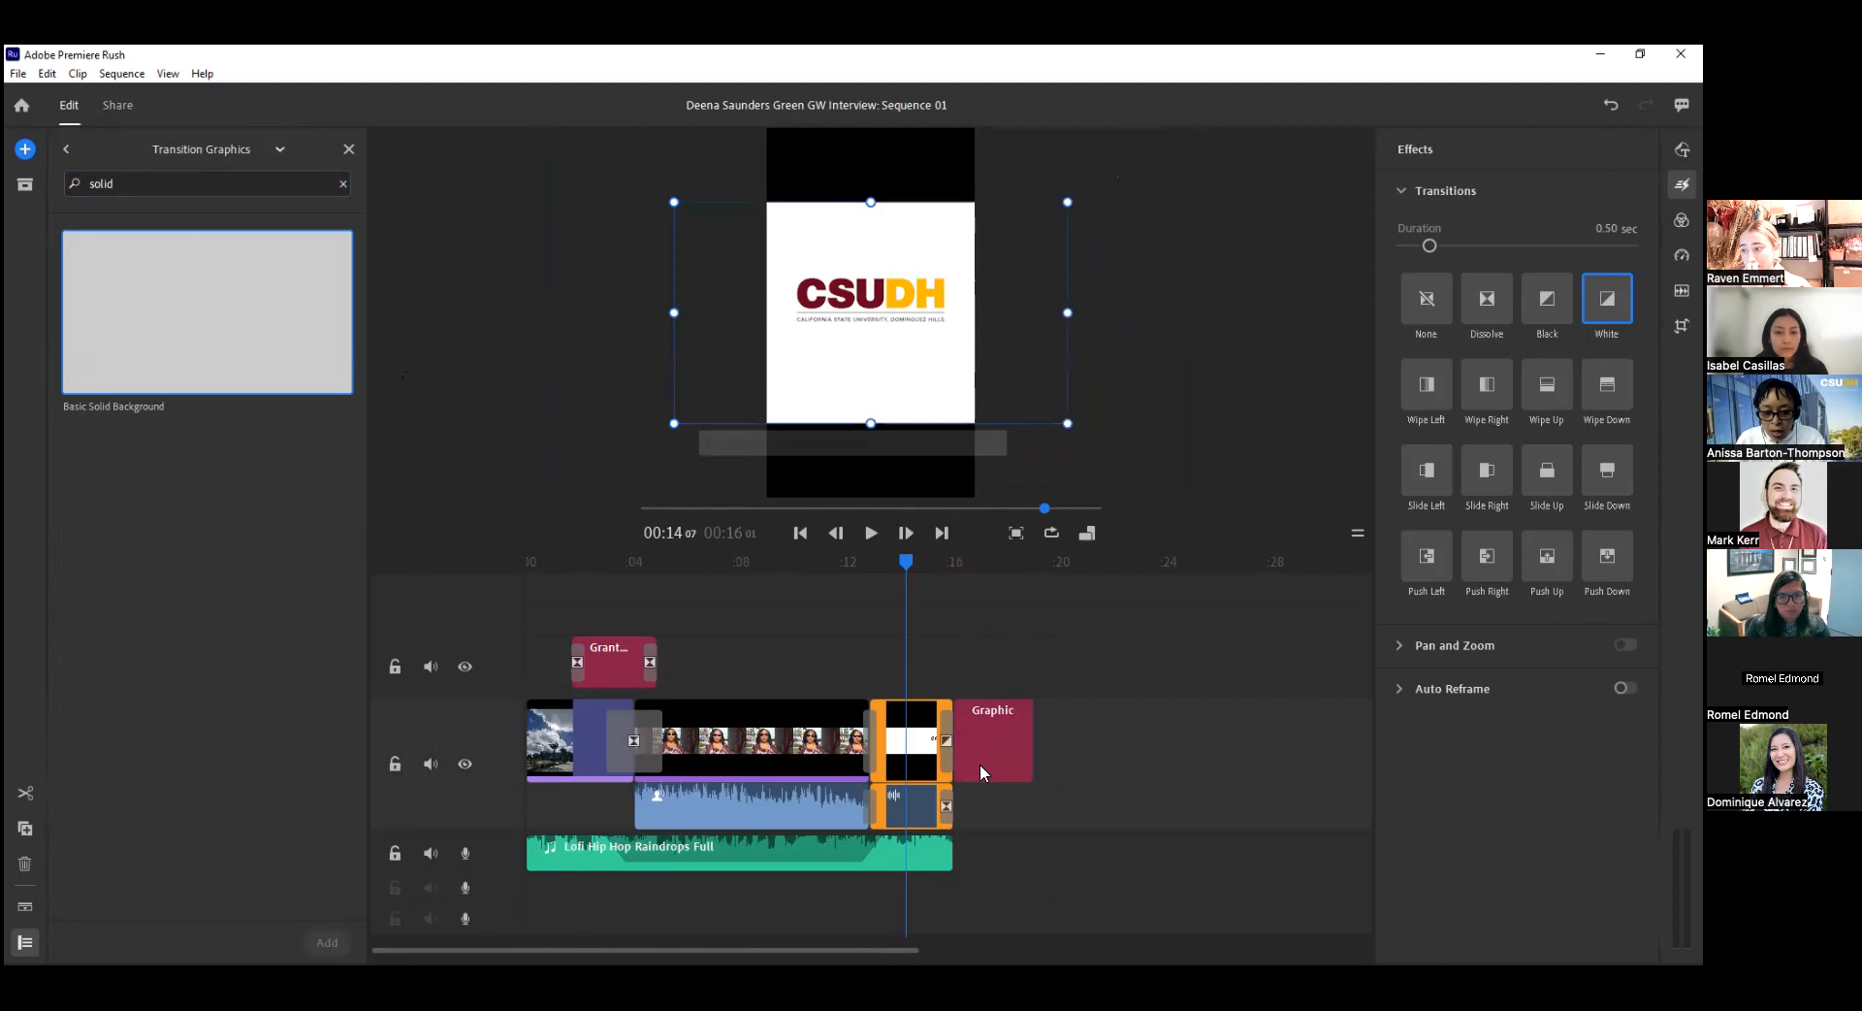
Move the logo clip to the track above so it overlays the solid background graphic, and check the composite.
drag(911, 567, 997, 580)
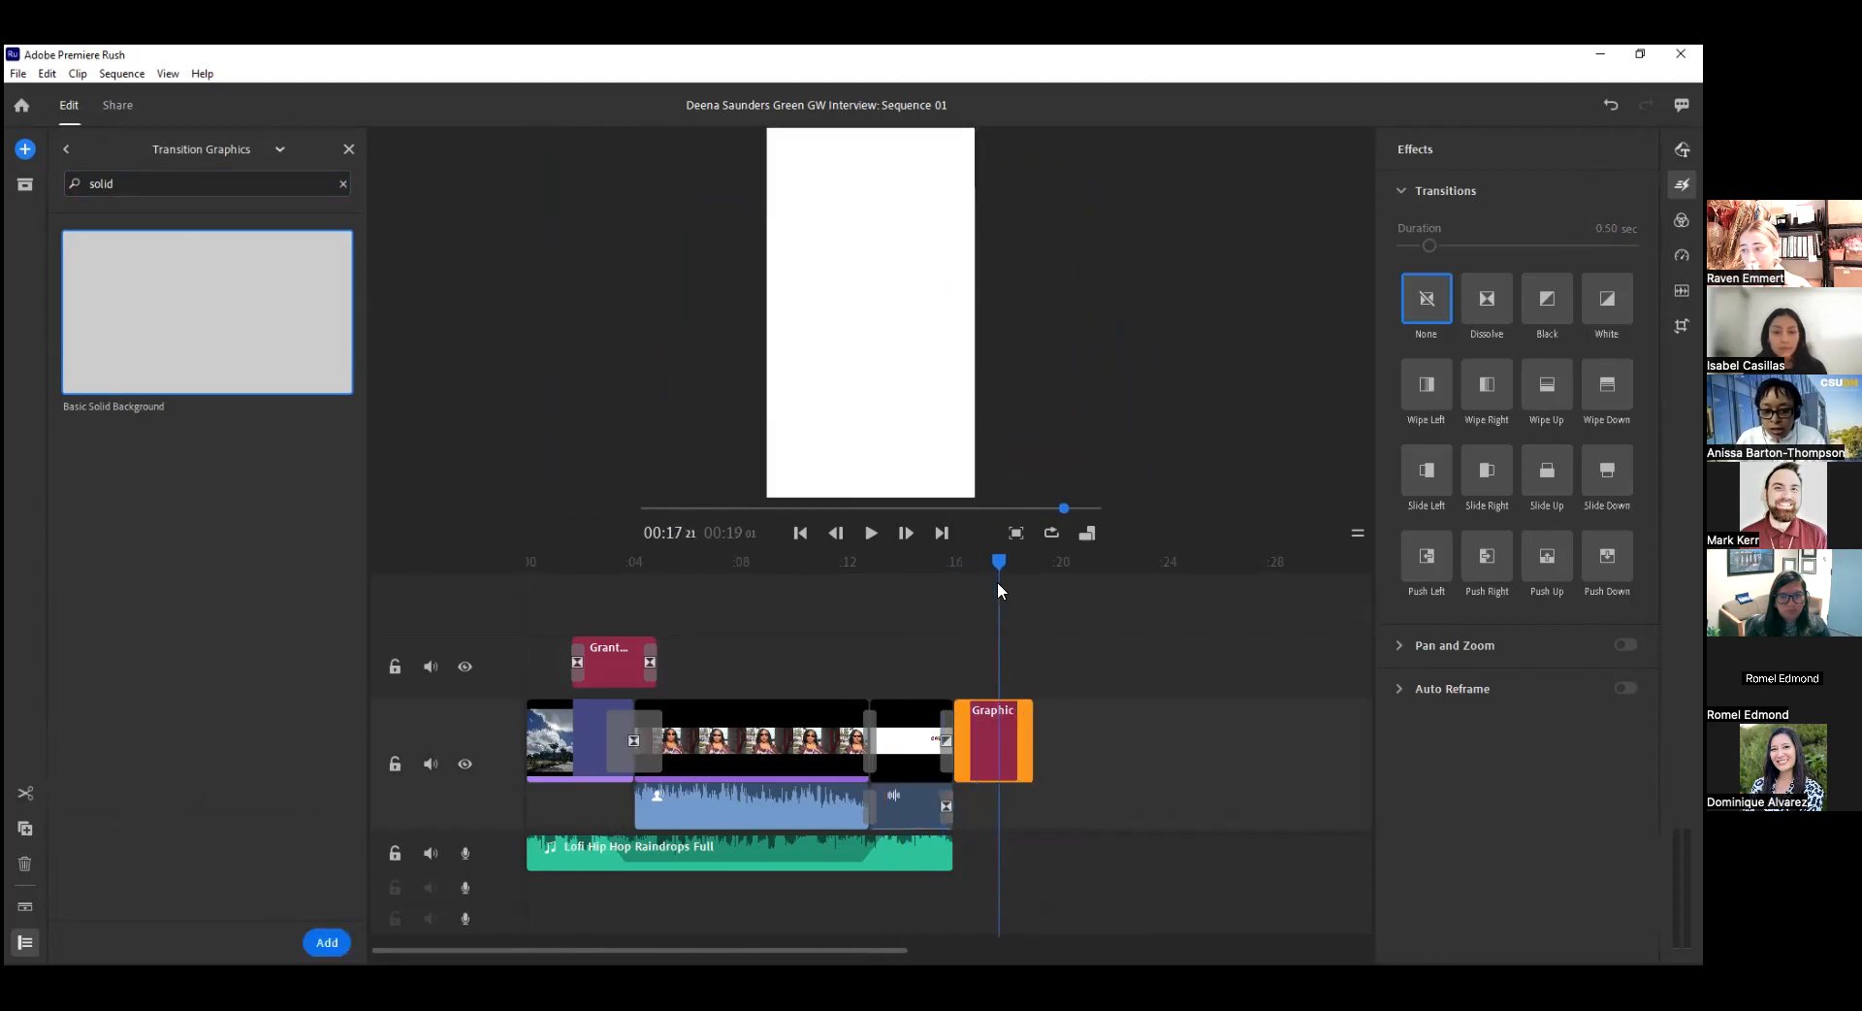
click(908, 754)
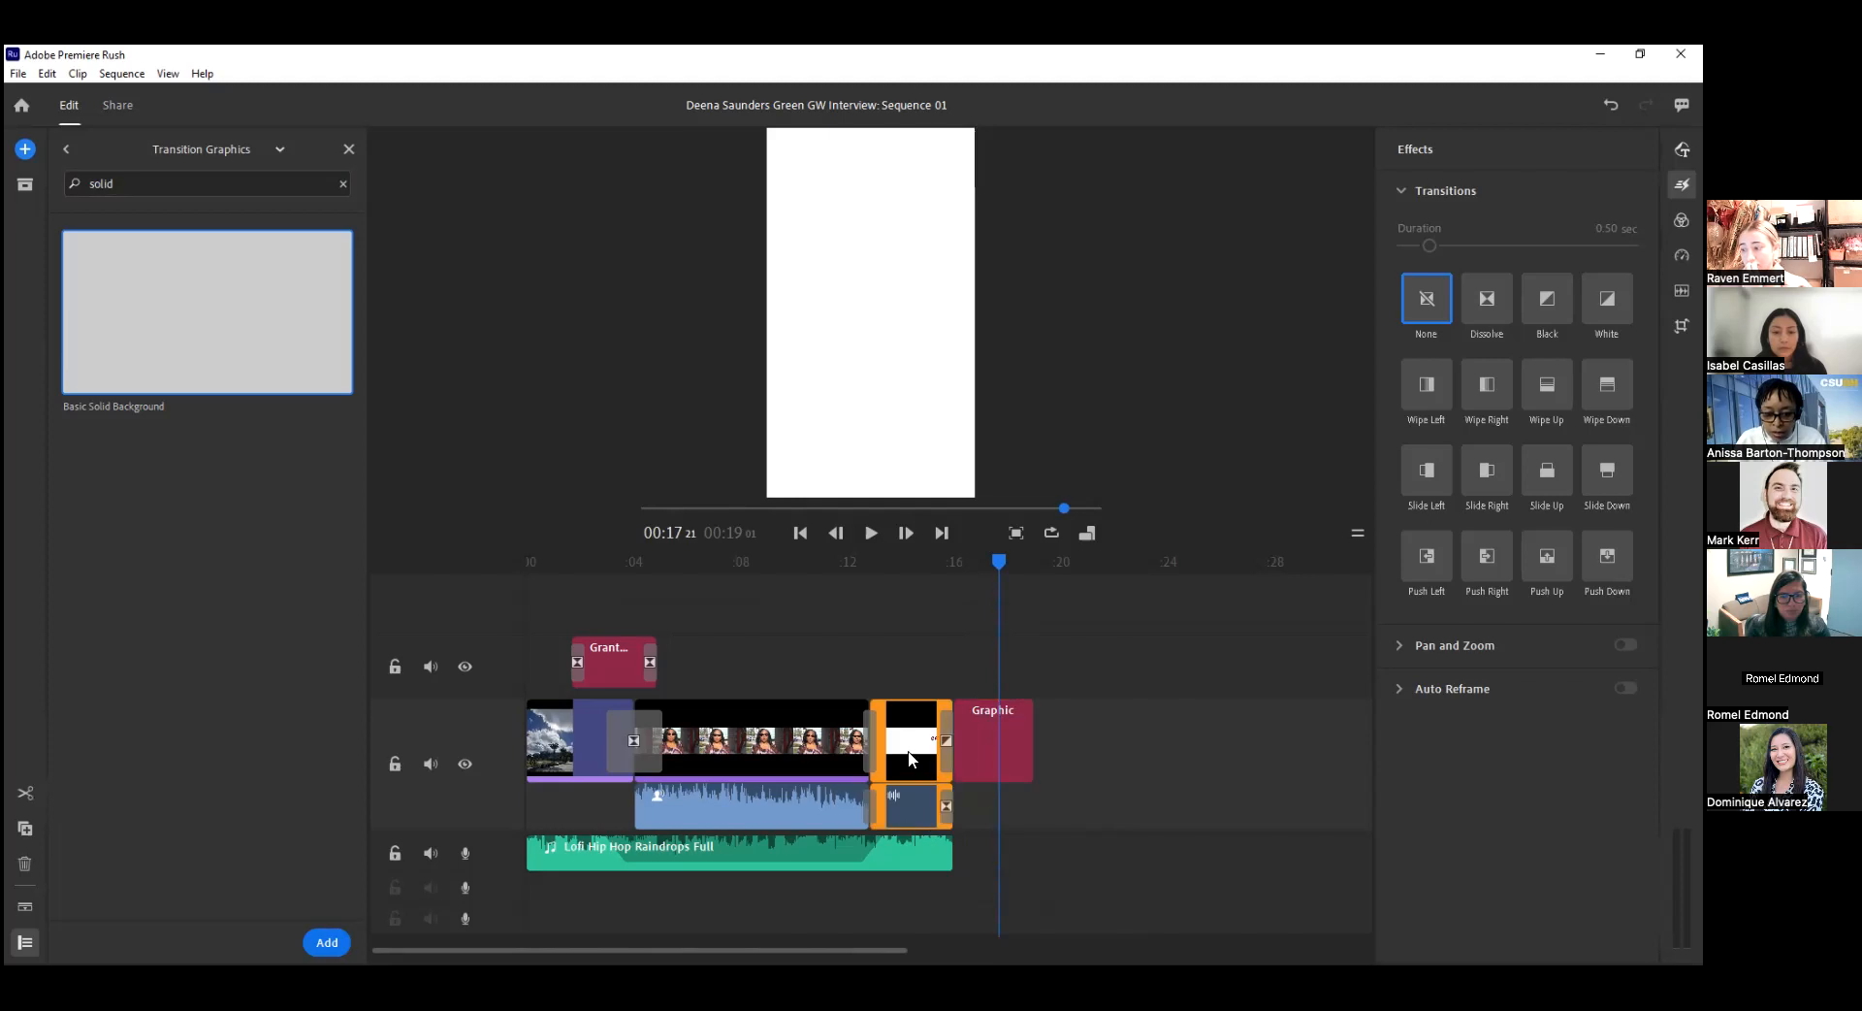
drag(909, 678, 909, 678)
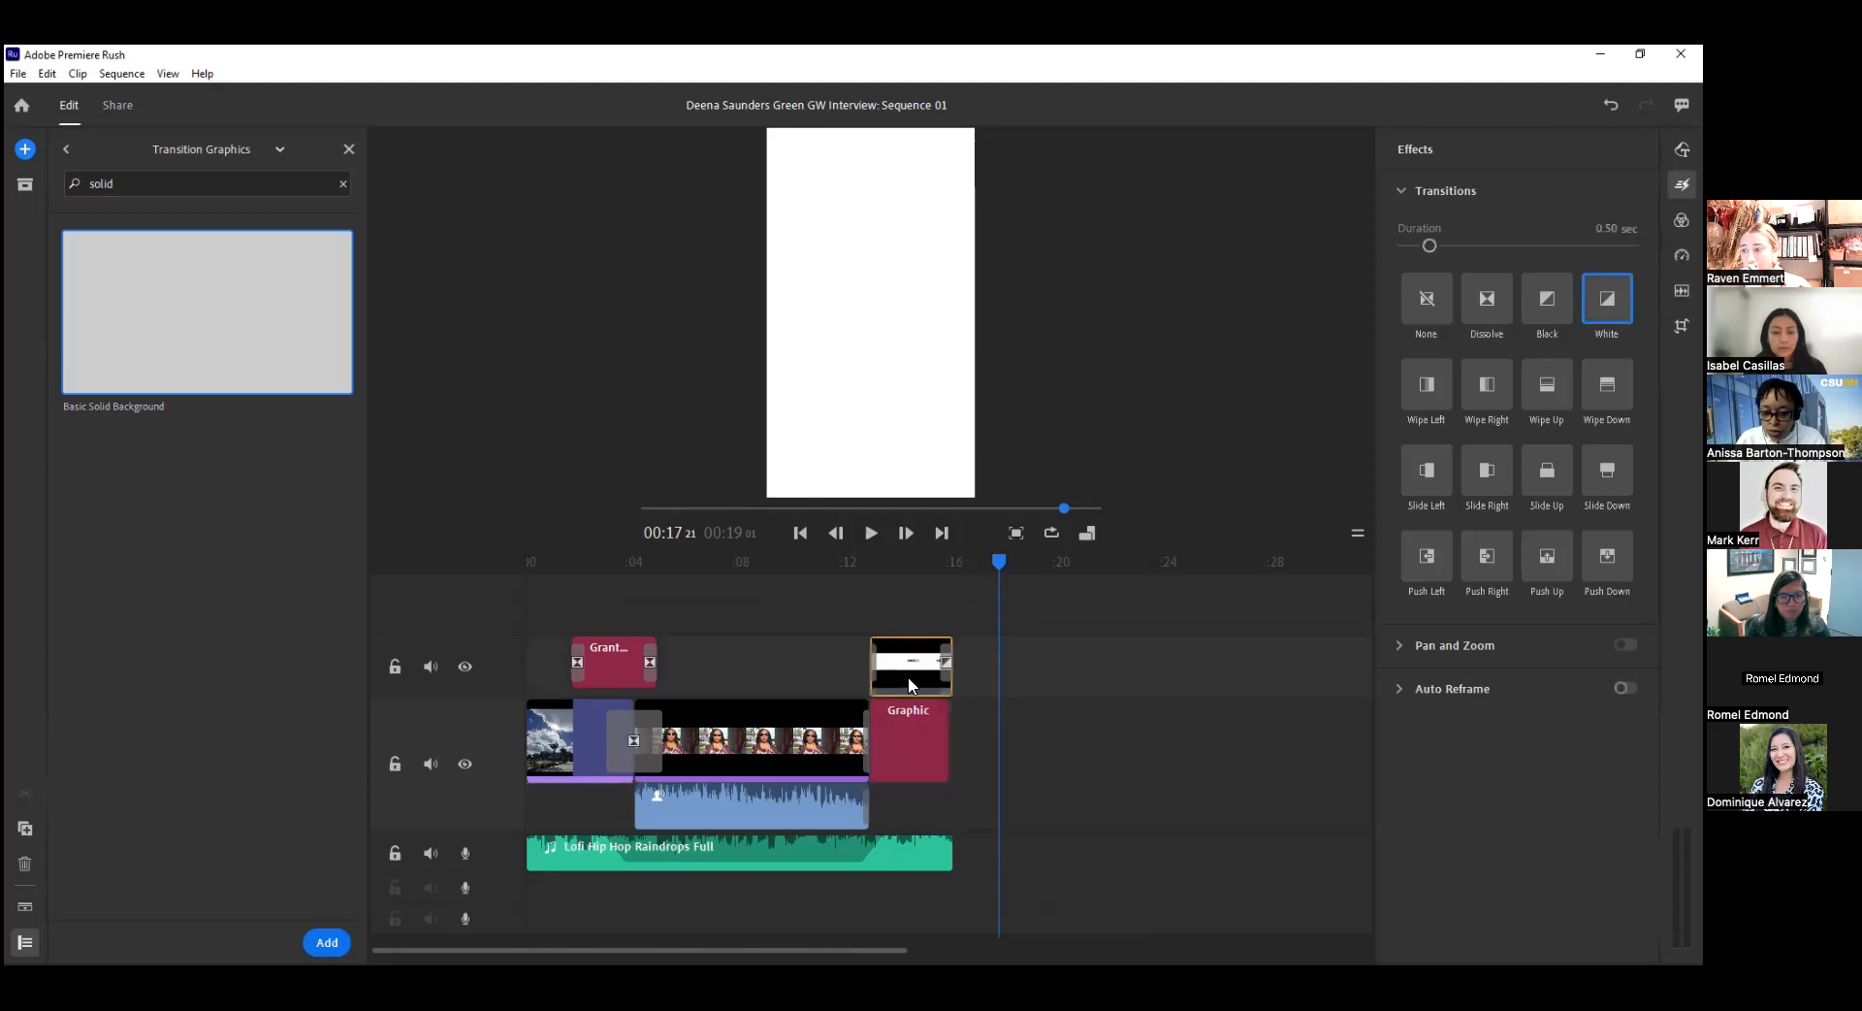
click(908, 677)
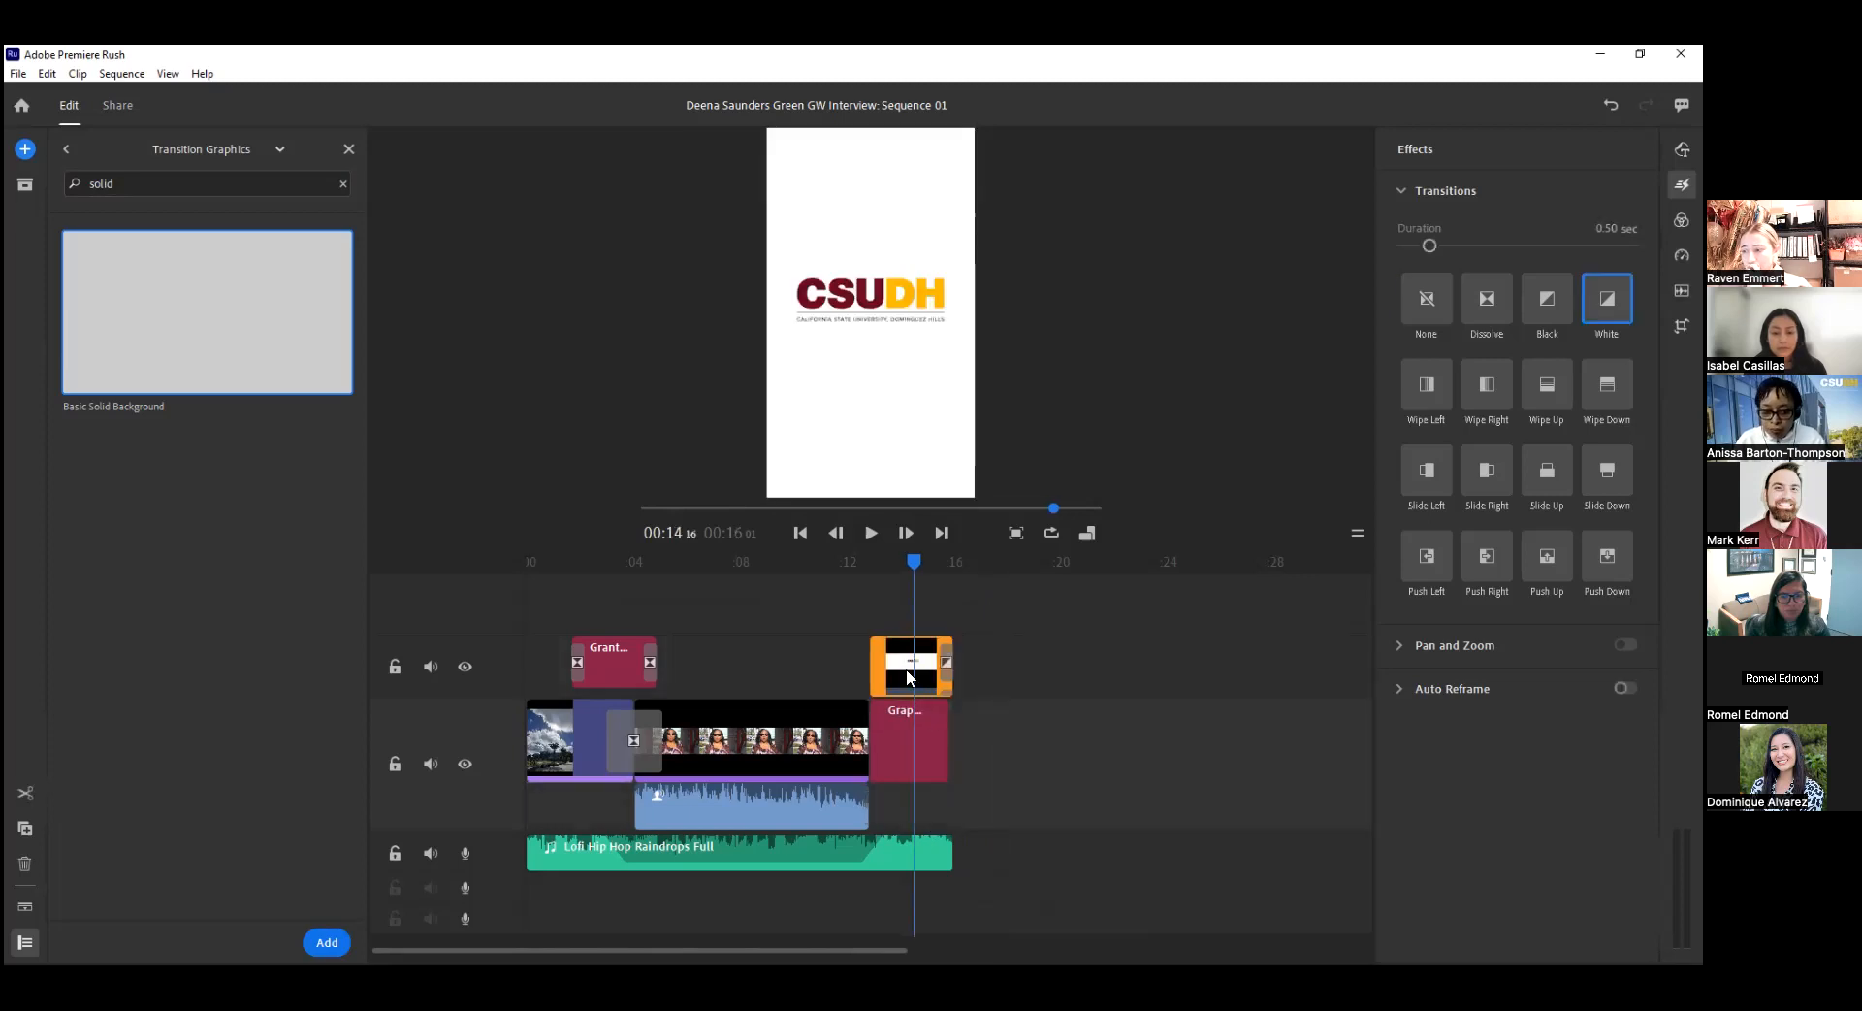
mouse_move(913, 561)
mouse_down()
mouse_move(865, 560)
mouse_move(902, 558)
mouse_up()
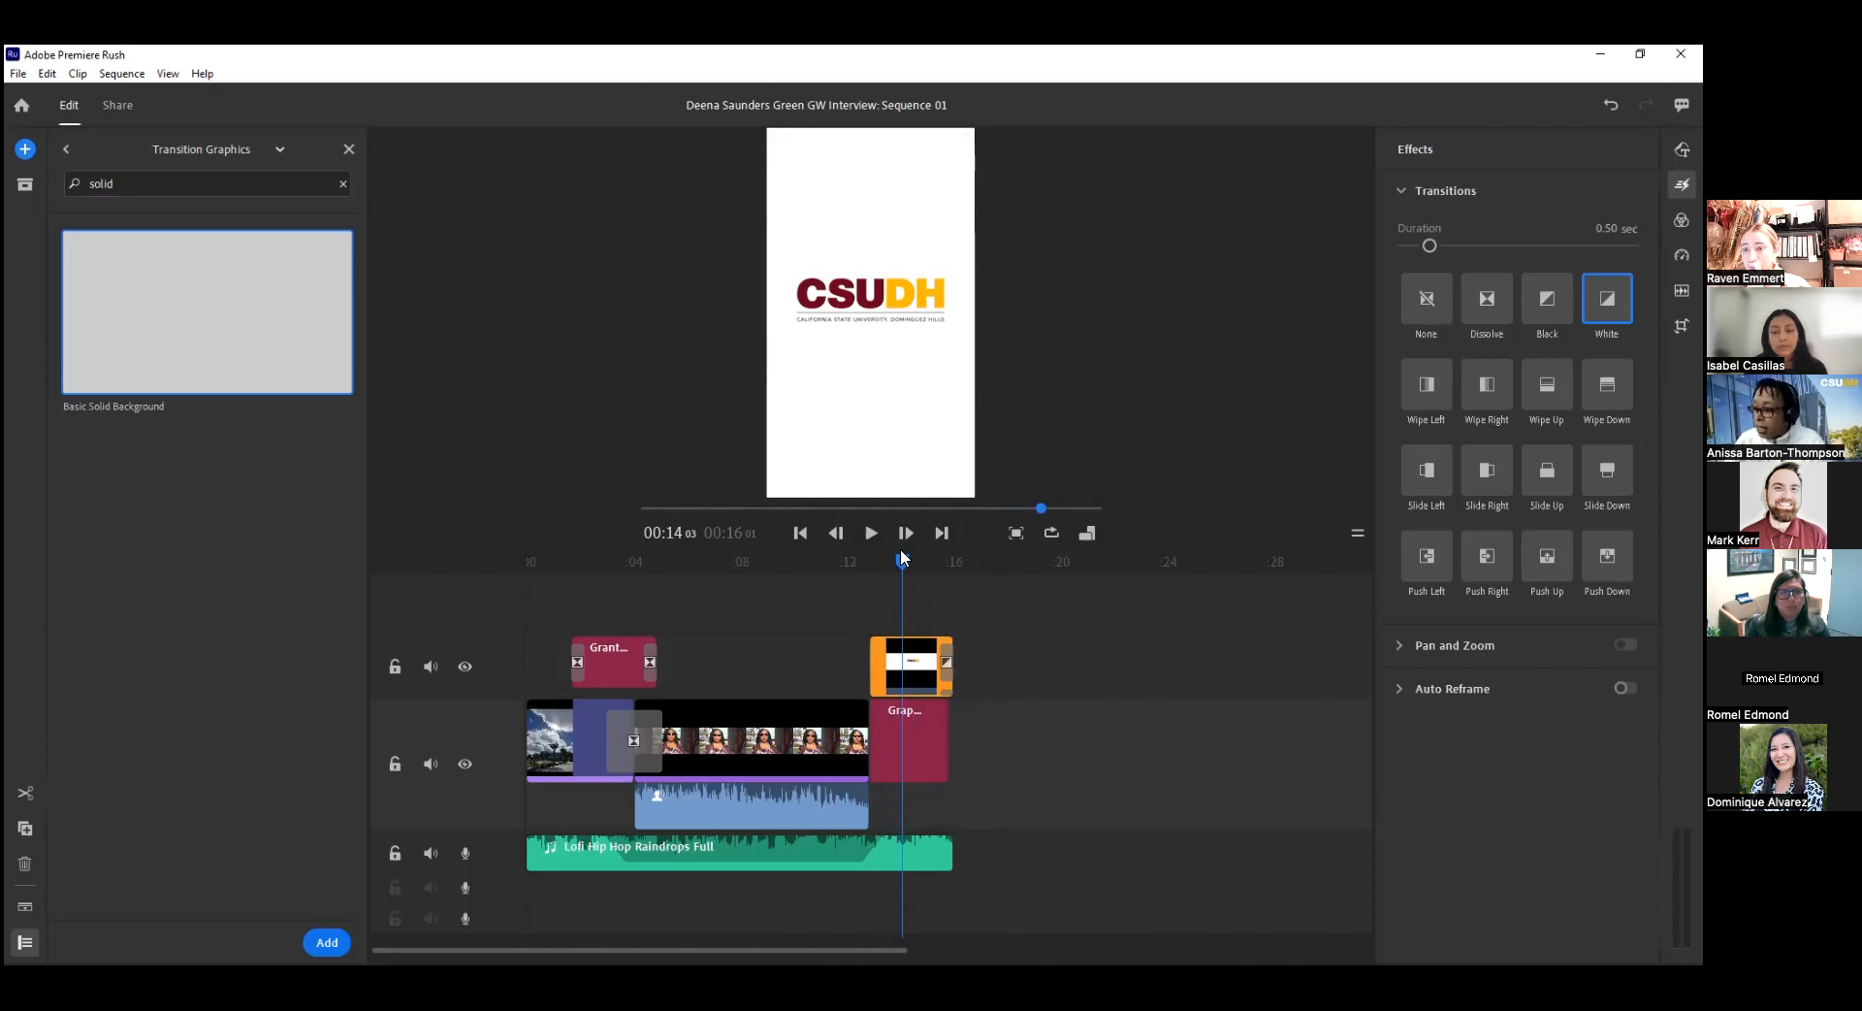
Extend the solid background graphic to the end of the logo clip and apply Dissolve transitions to the music.
click(929, 742)
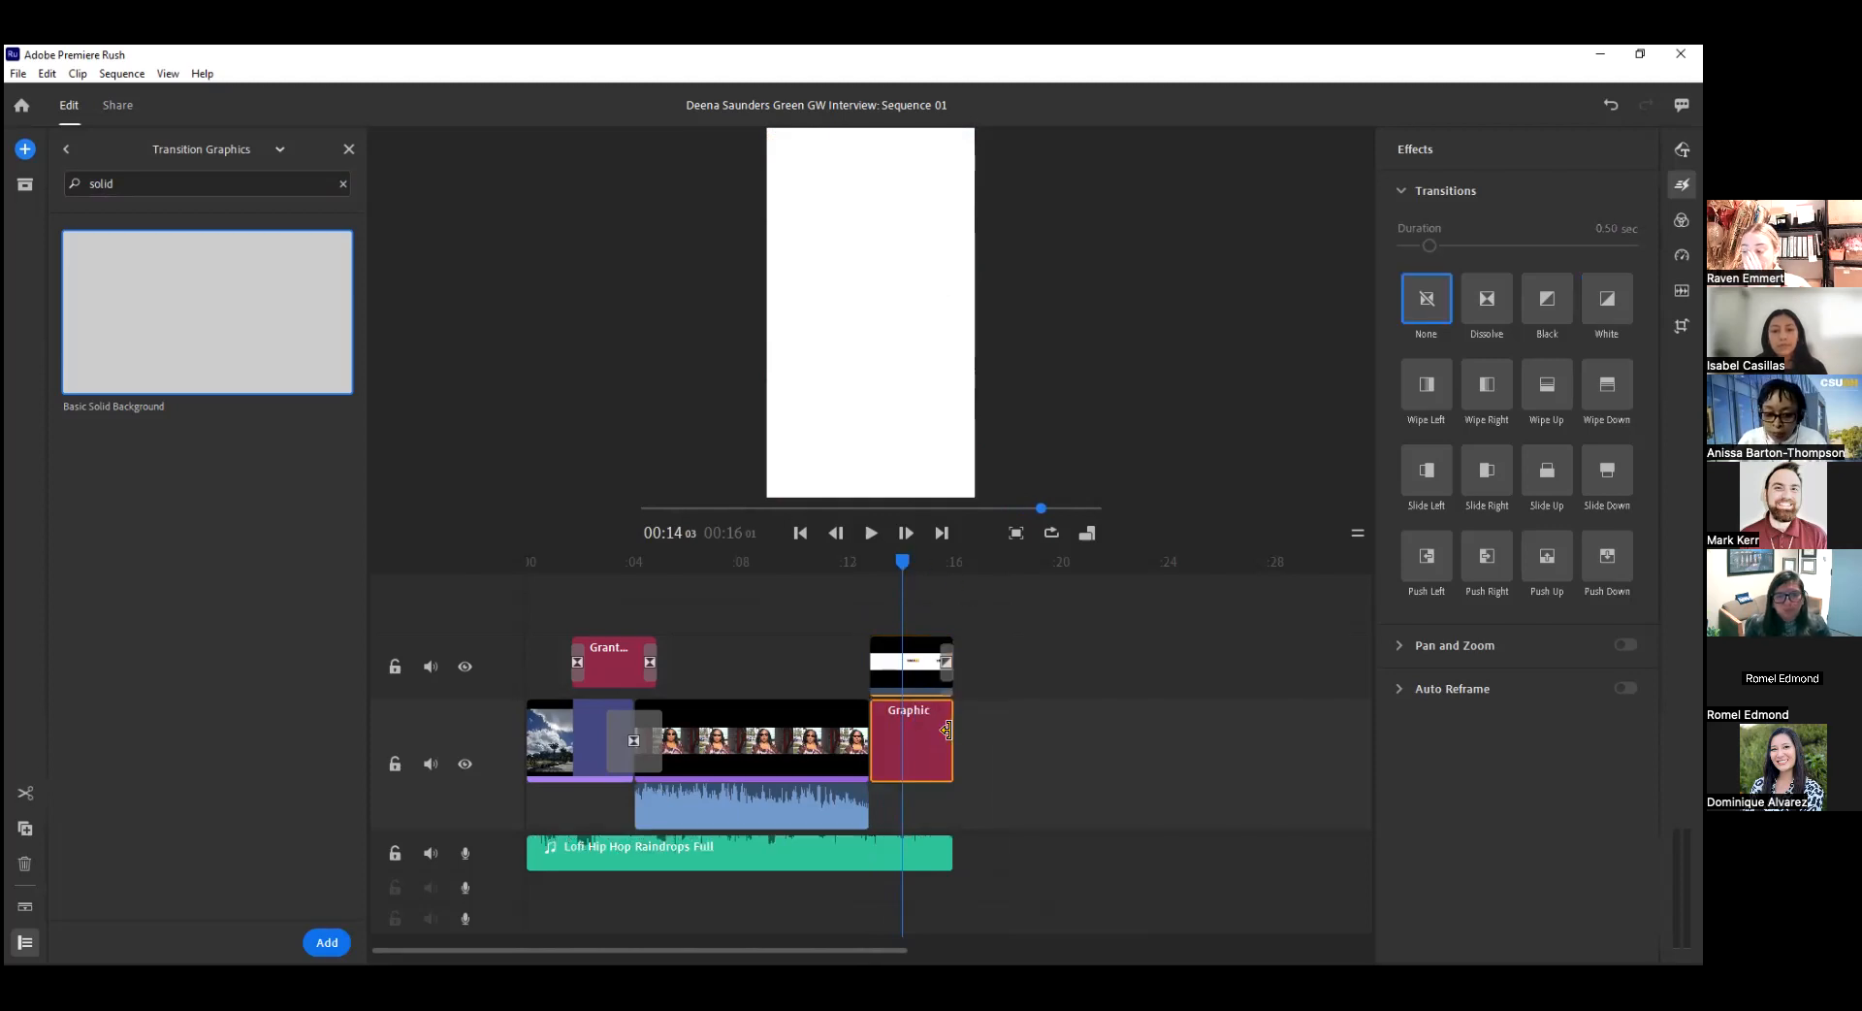
drag(946, 729, 948, 730)
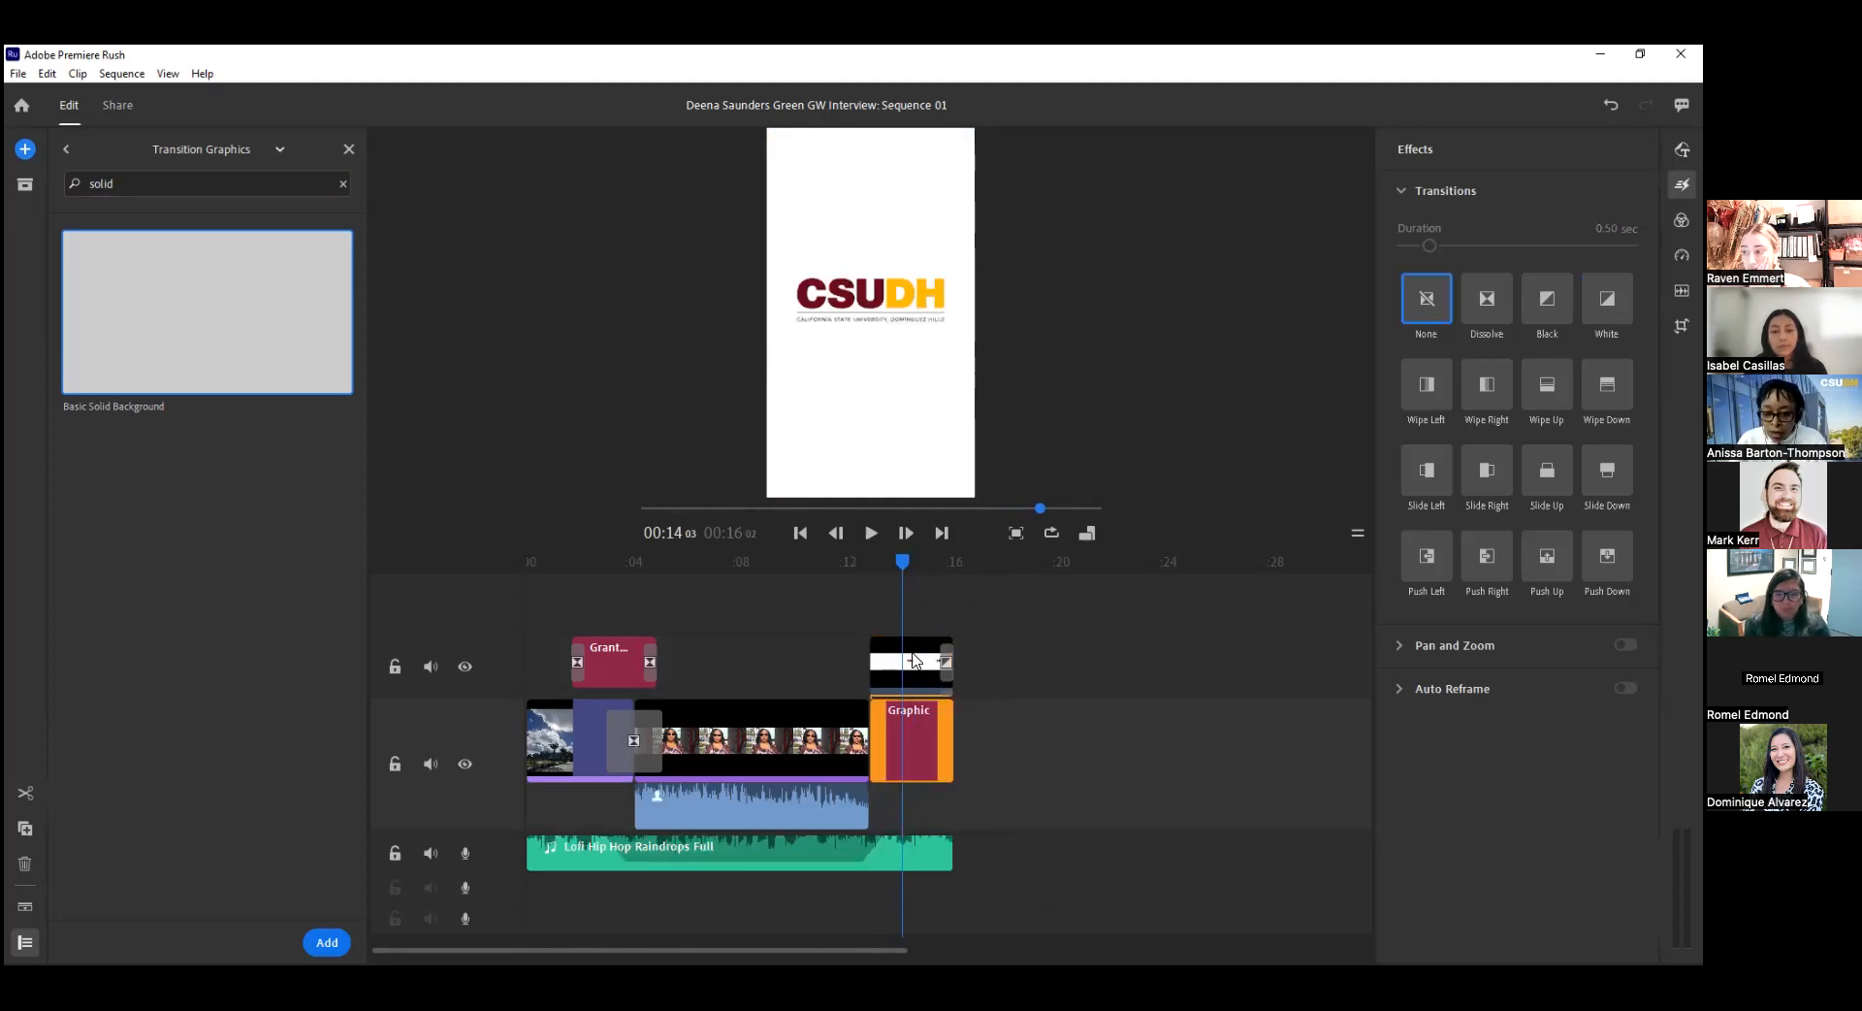
click(944, 854)
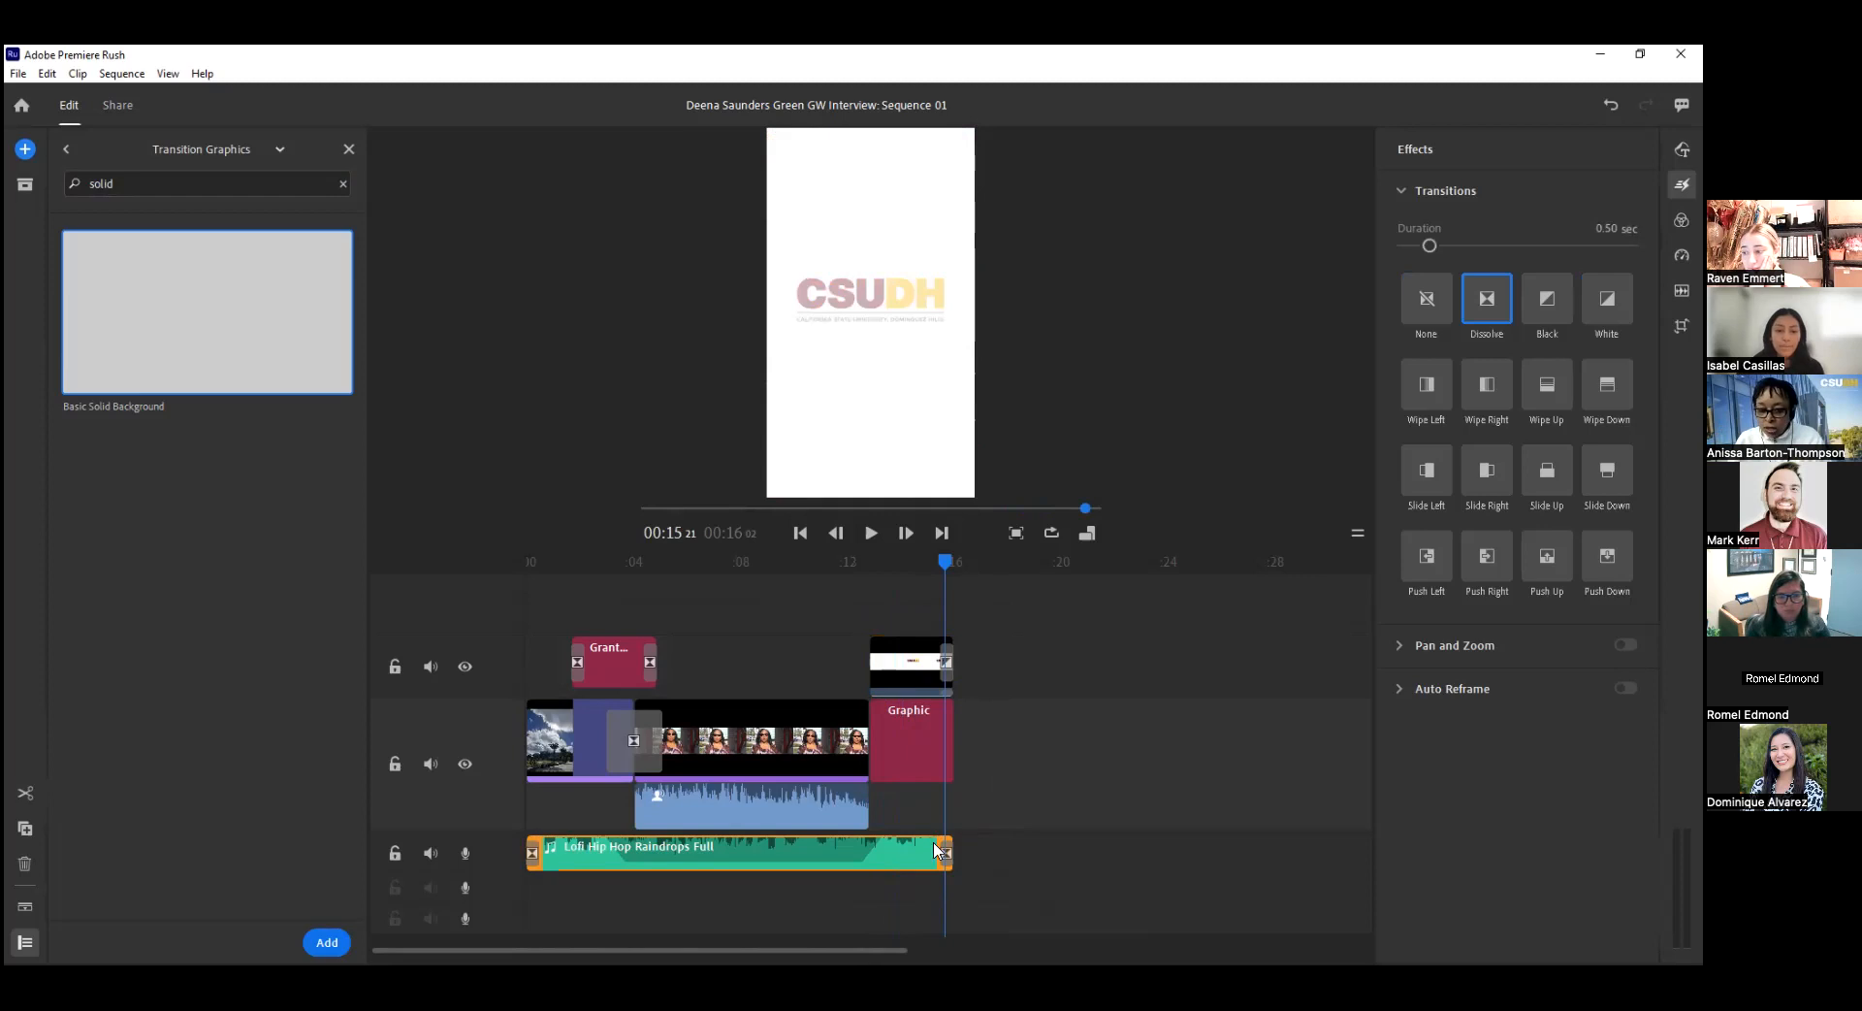
Change the transition at the end of the closing logo clip to Black.
click(910, 684)
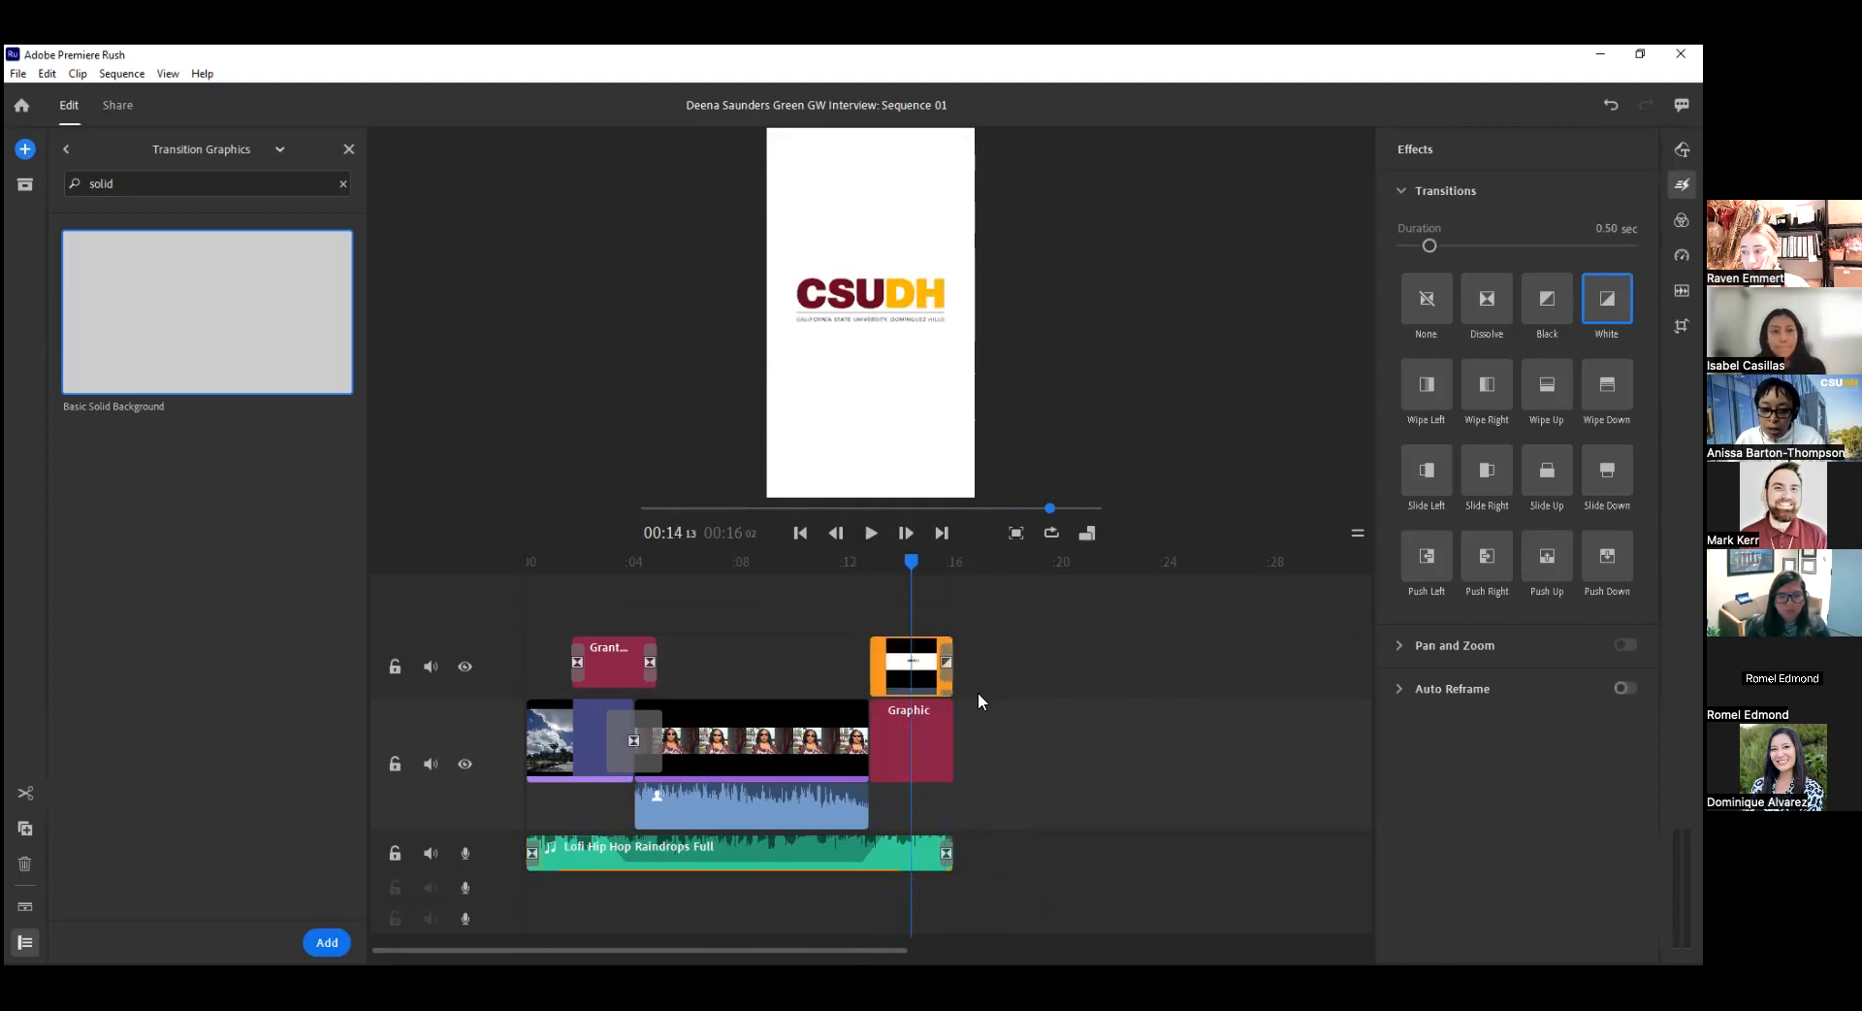
click(946, 662)
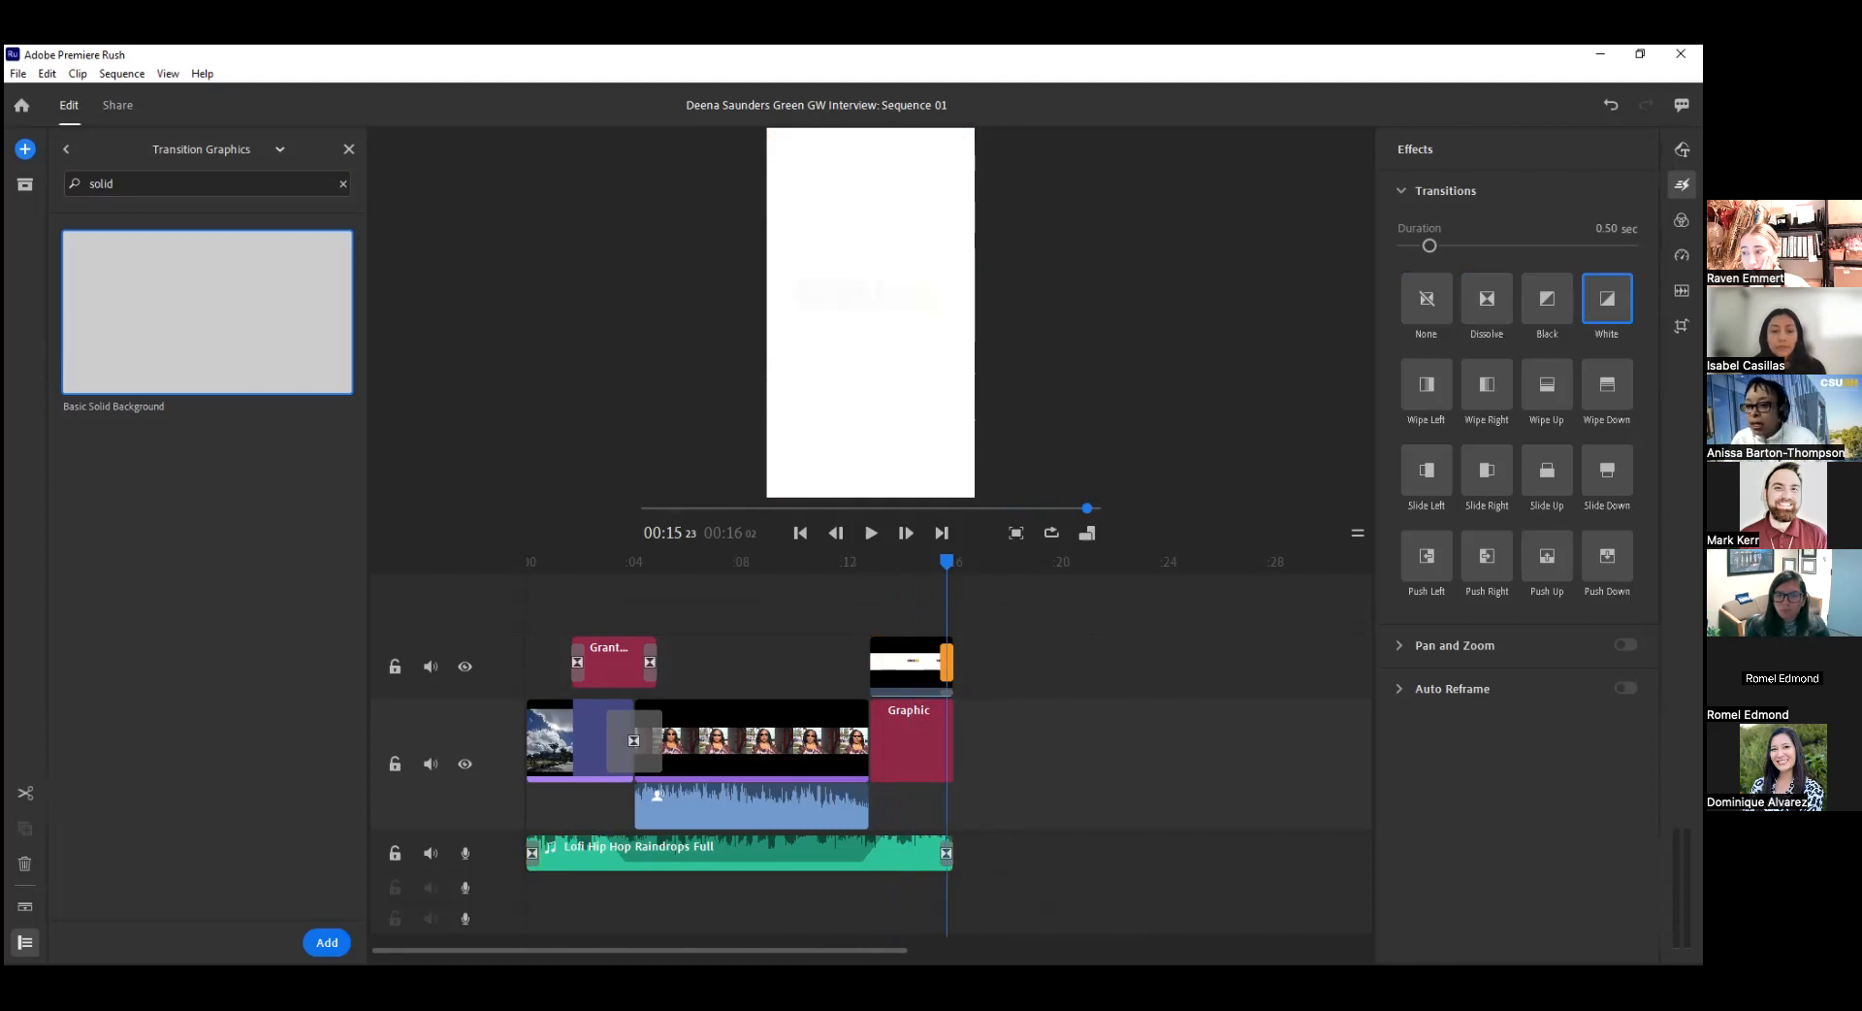
click(1547, 298)
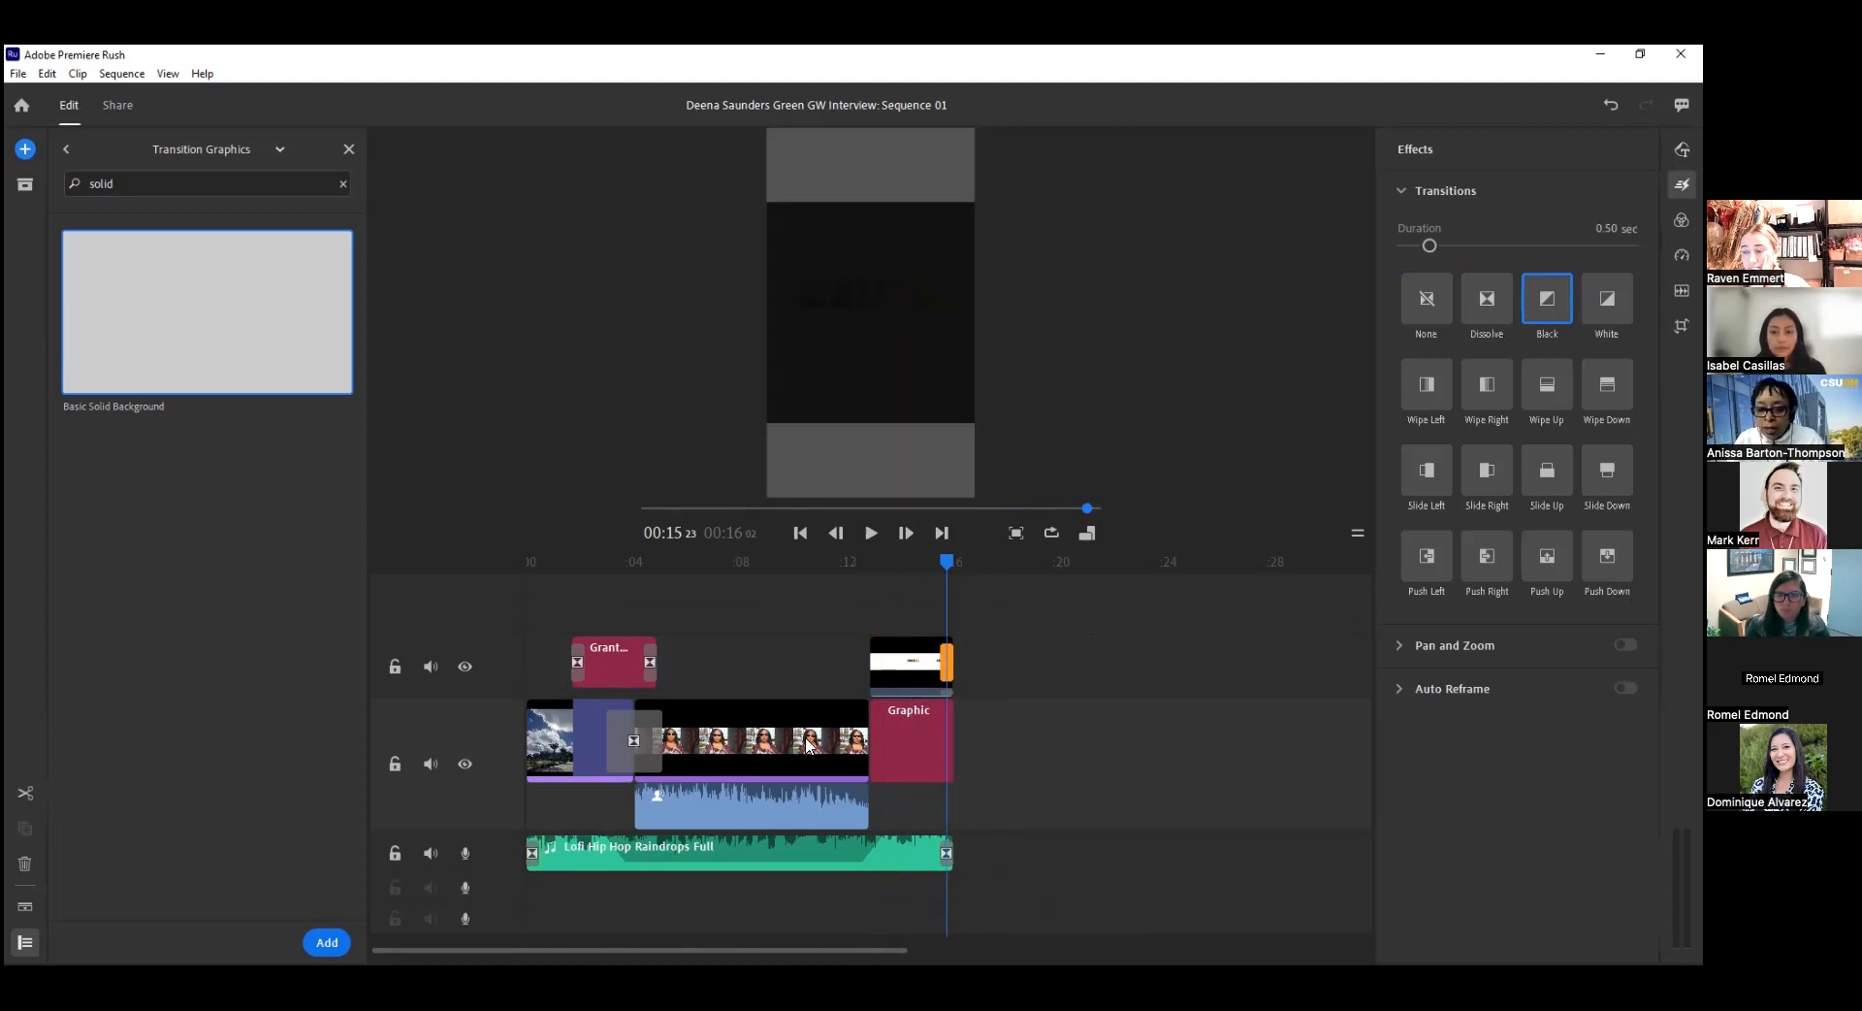
Apply Black transitions to the solid background graphic and change the one at its start to White.
click(925, 749)
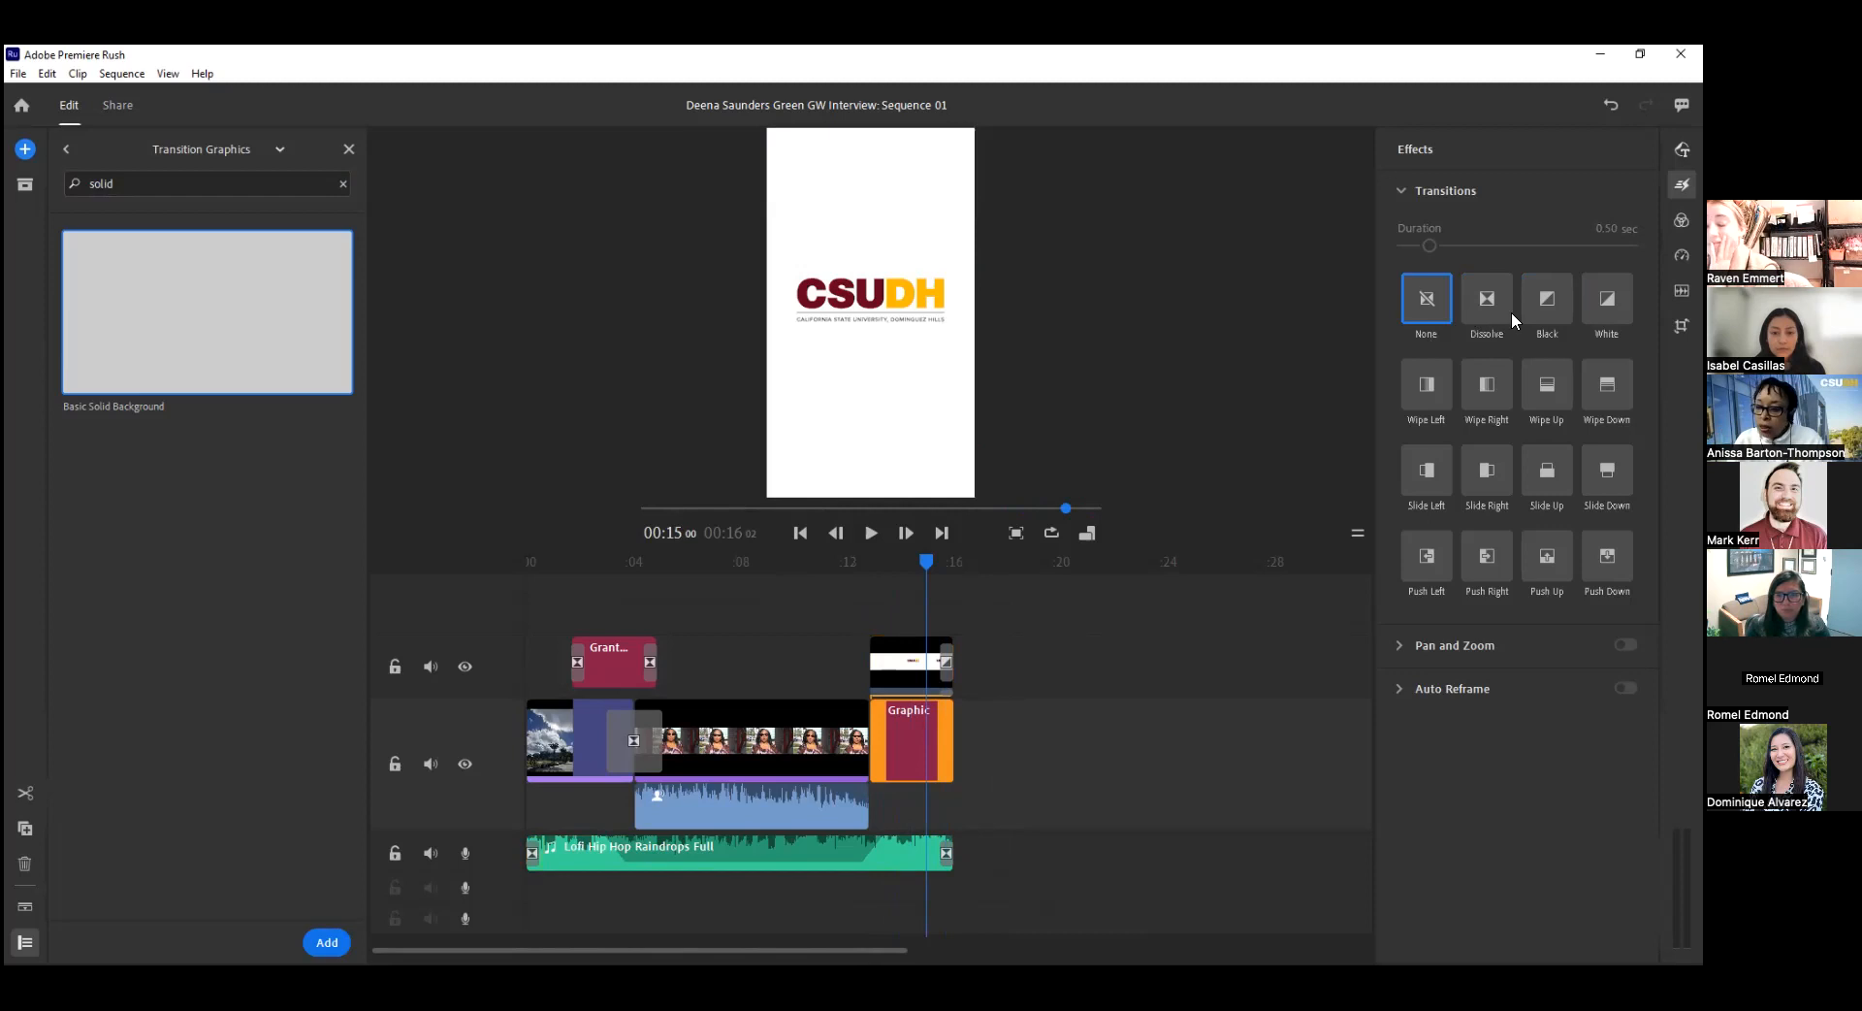
click(1547, 299)
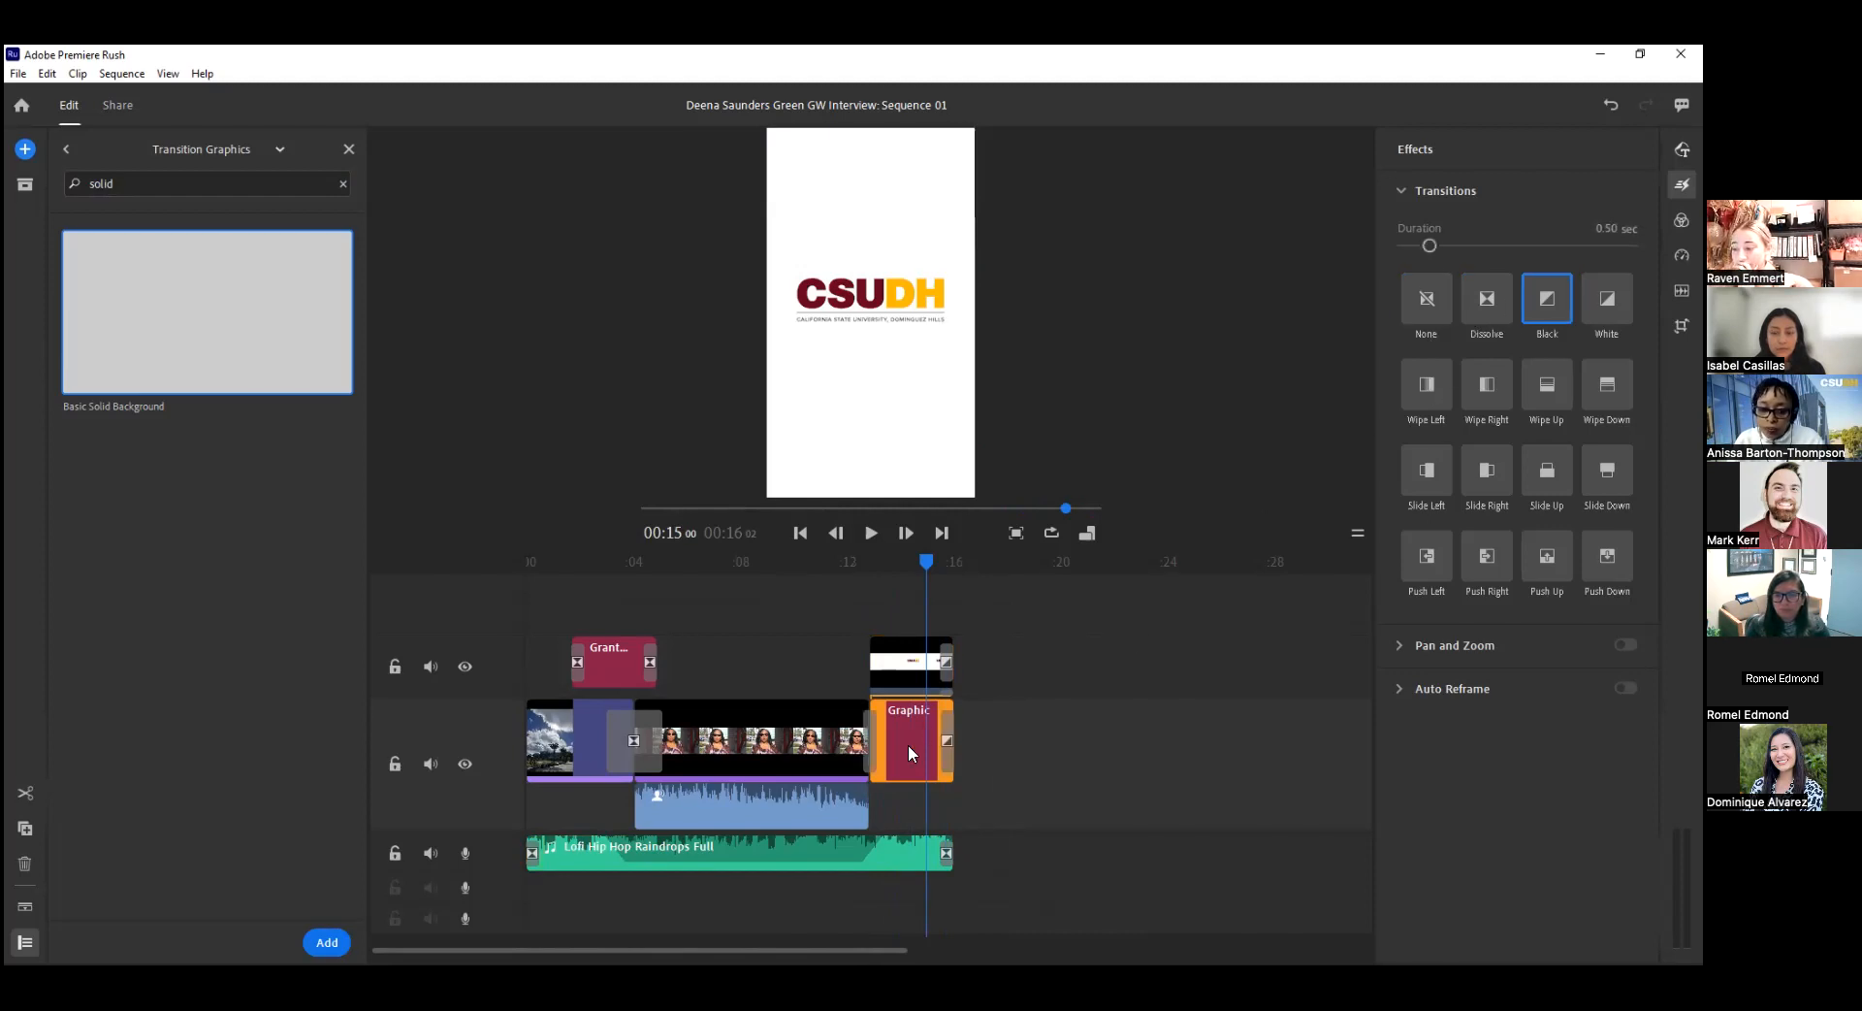
click(949, 739)
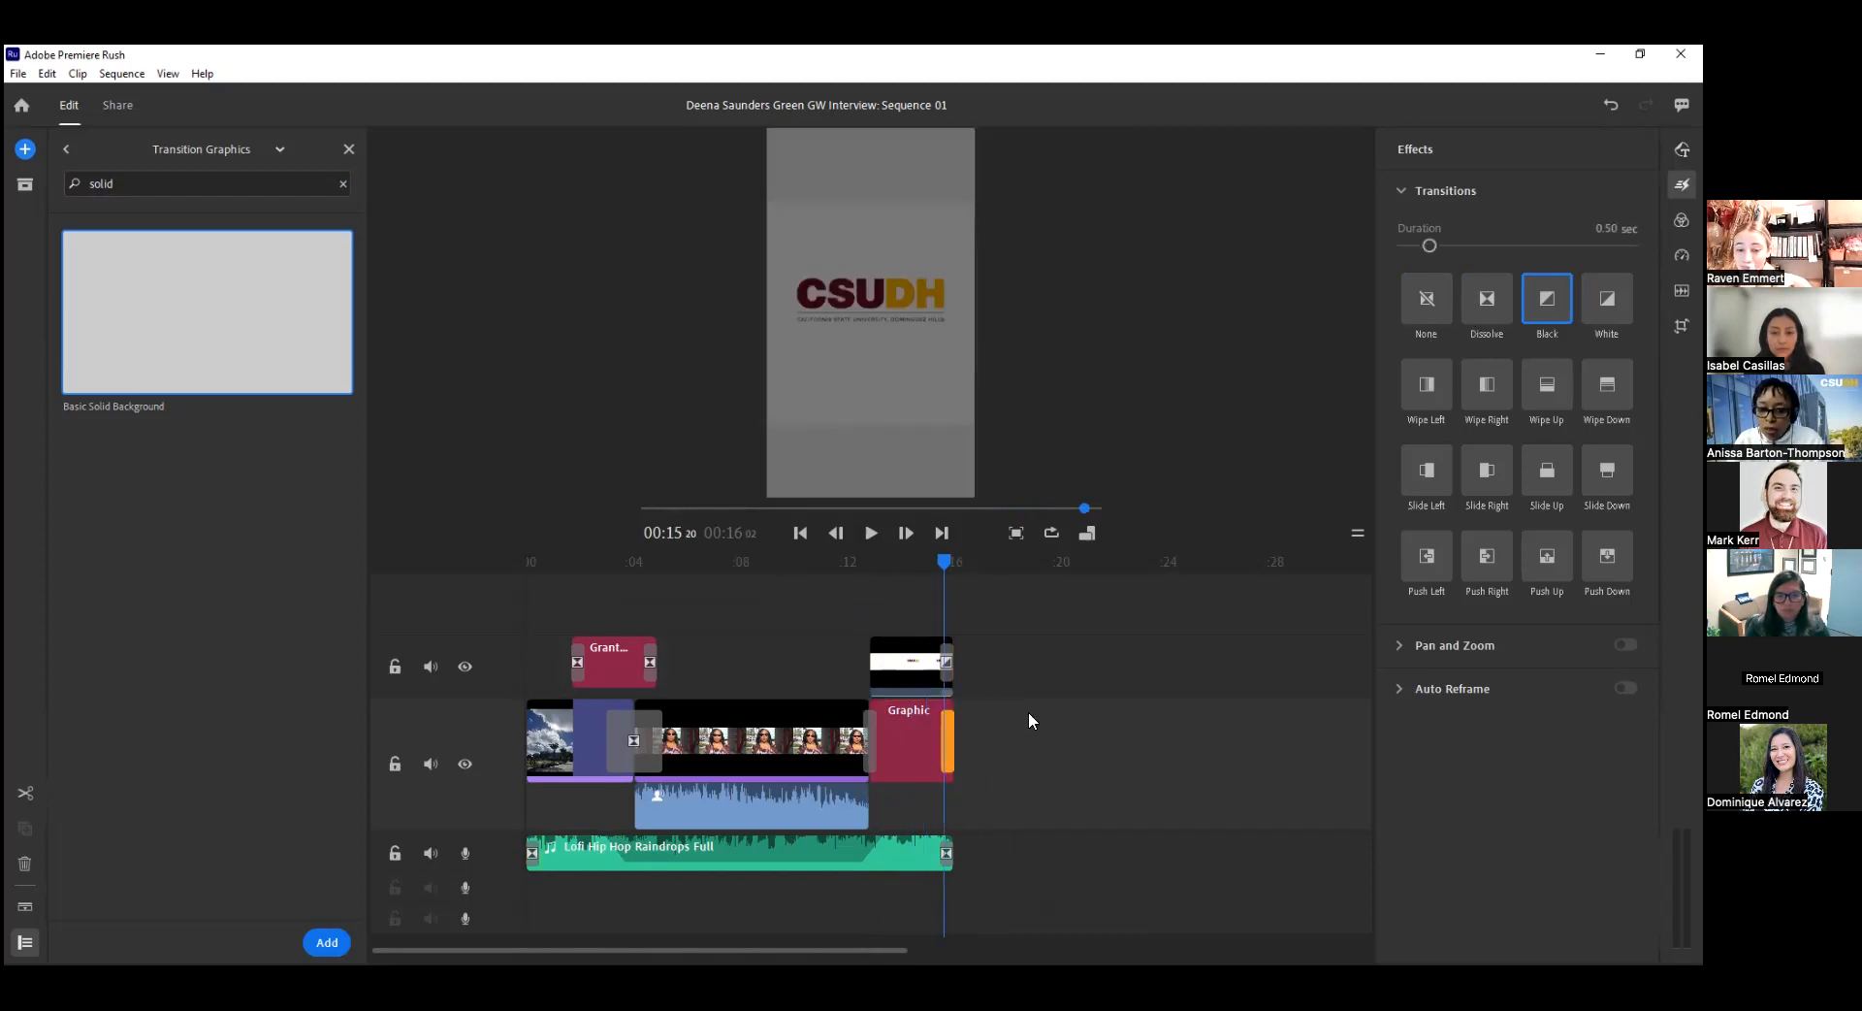
click(873, 741)
click(1607, 299)
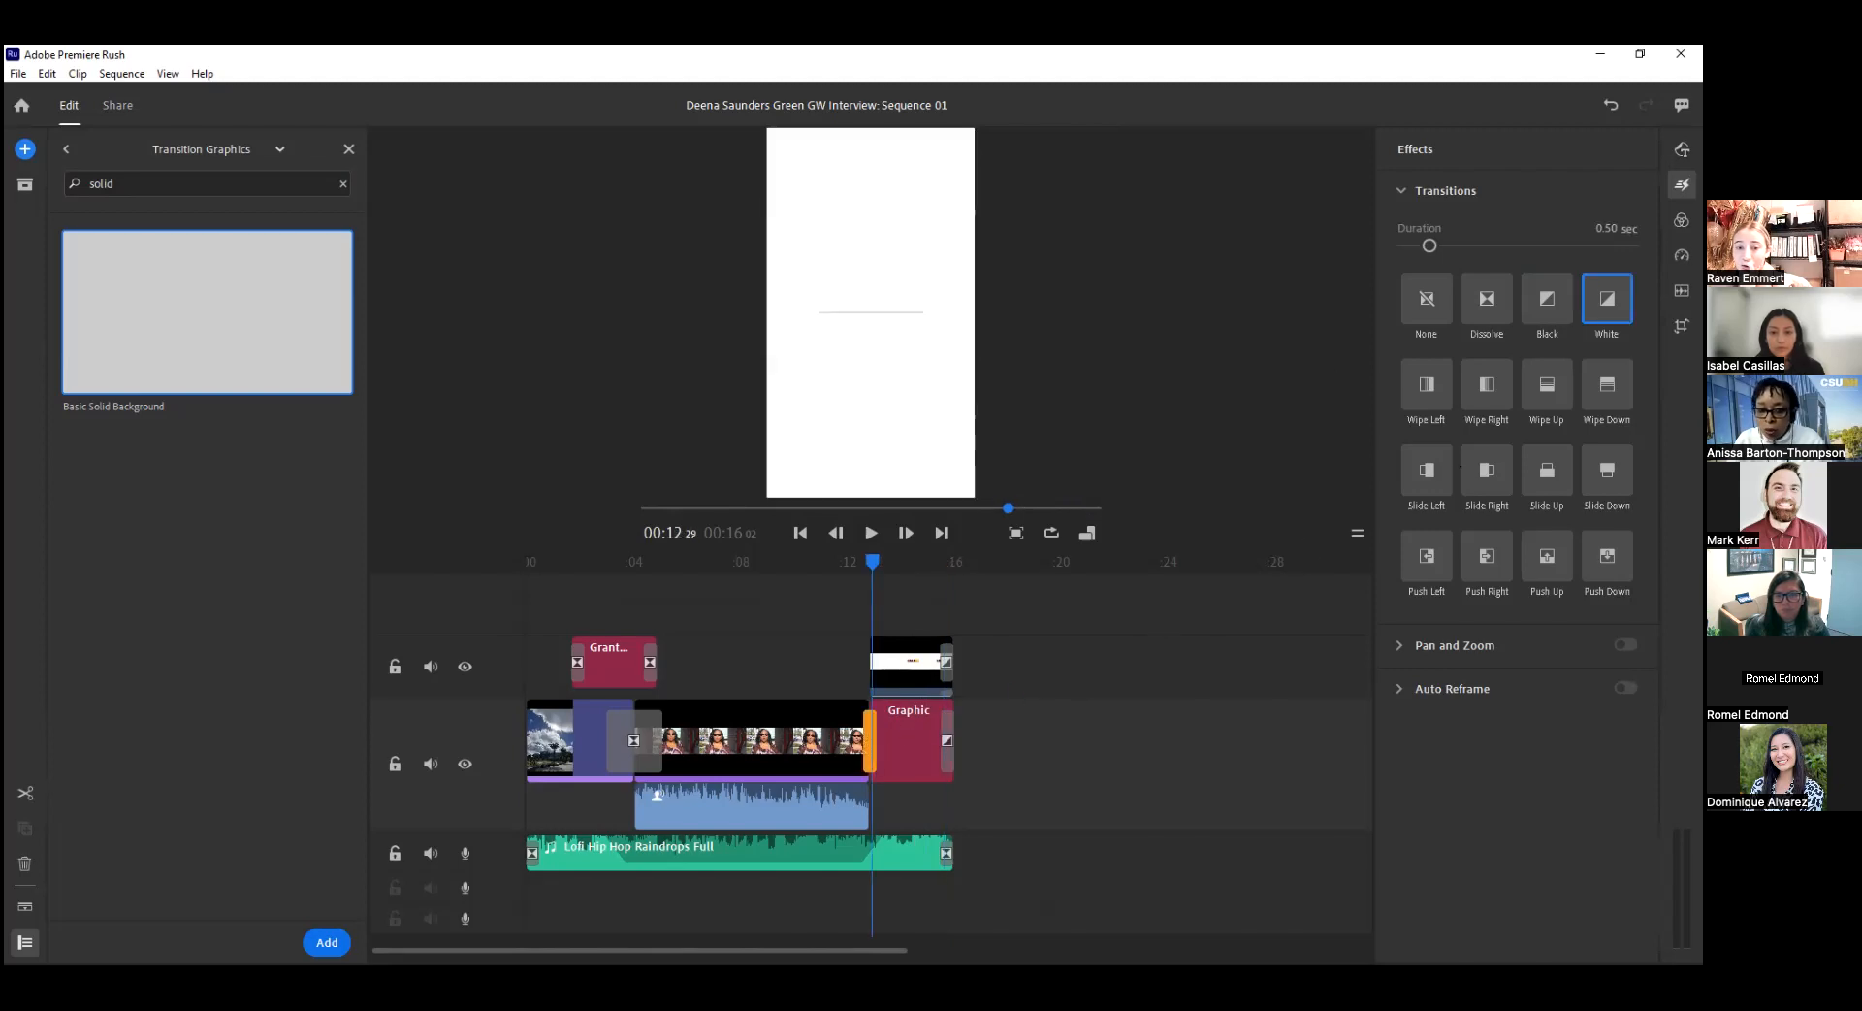
Play the whole sequence from the beginning to review the finished edit.
drag(880, 560, 412, 574)
key(space)
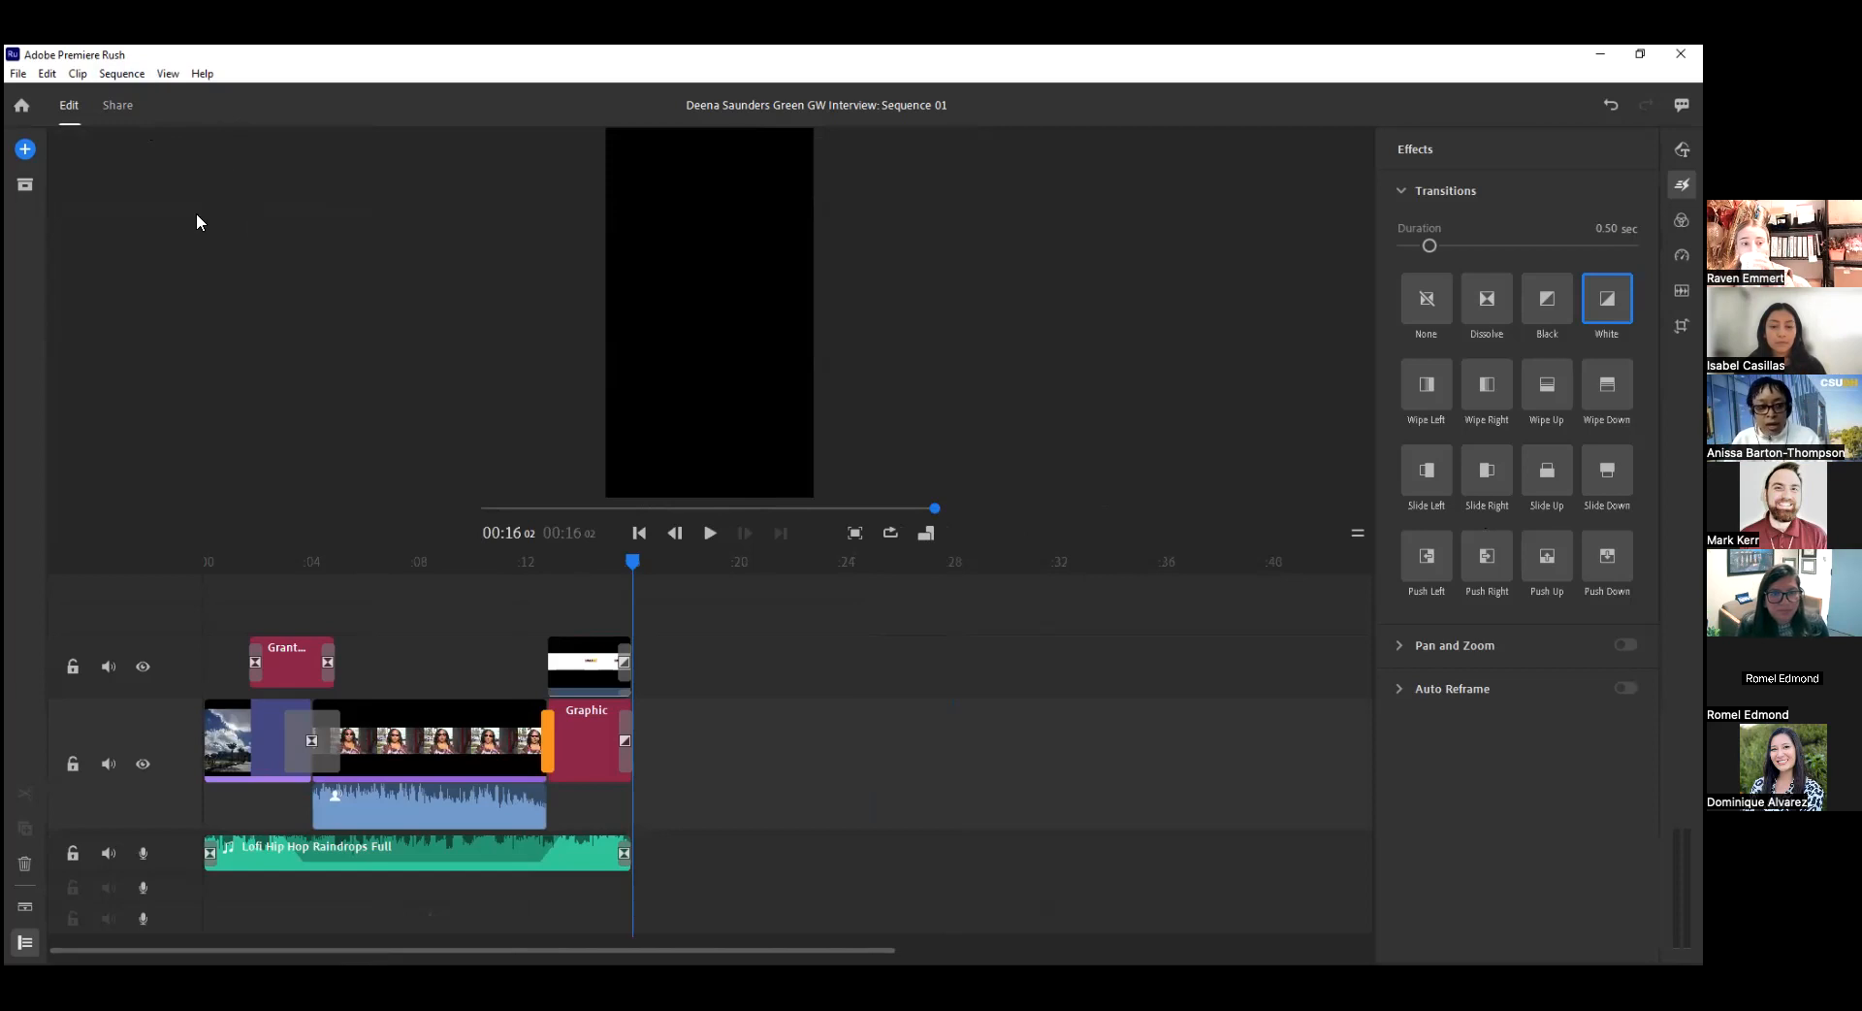
Look at the management options of the vertical Sequence 01 in the project assets and close the assets.
click(25, 184)
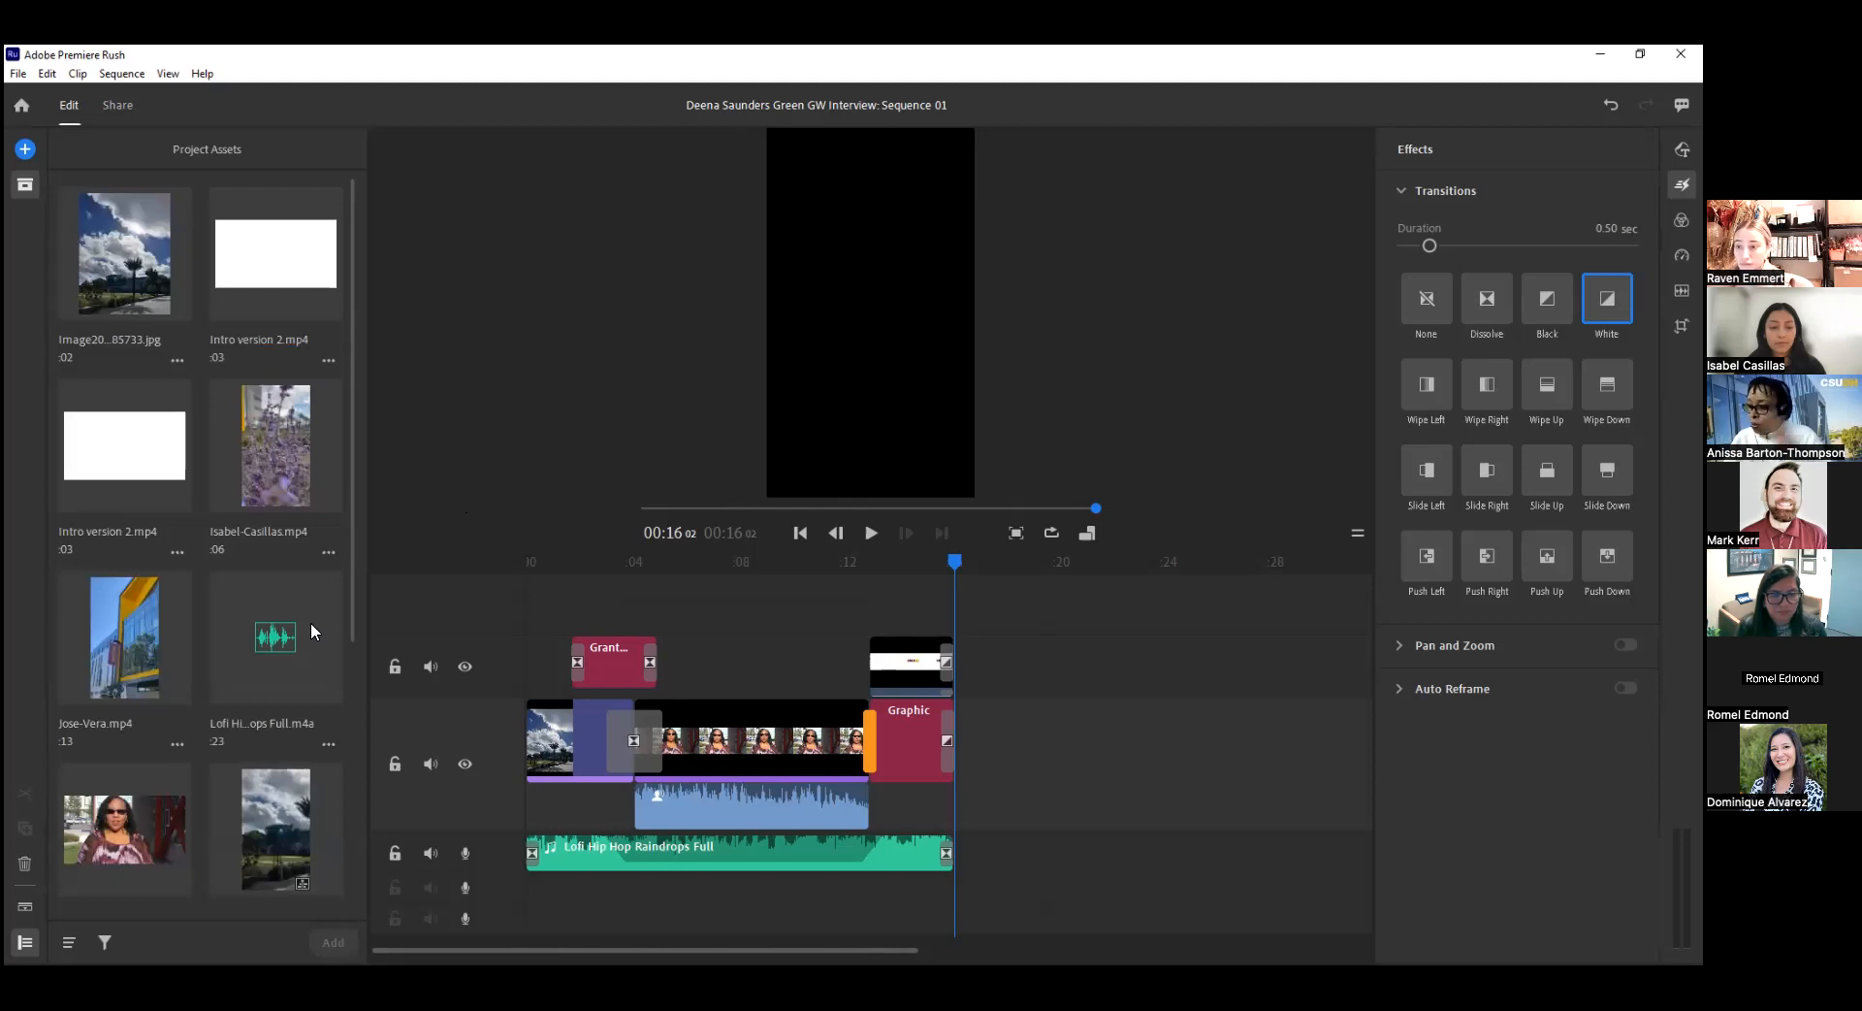
scroll(310, 621, down, 5)
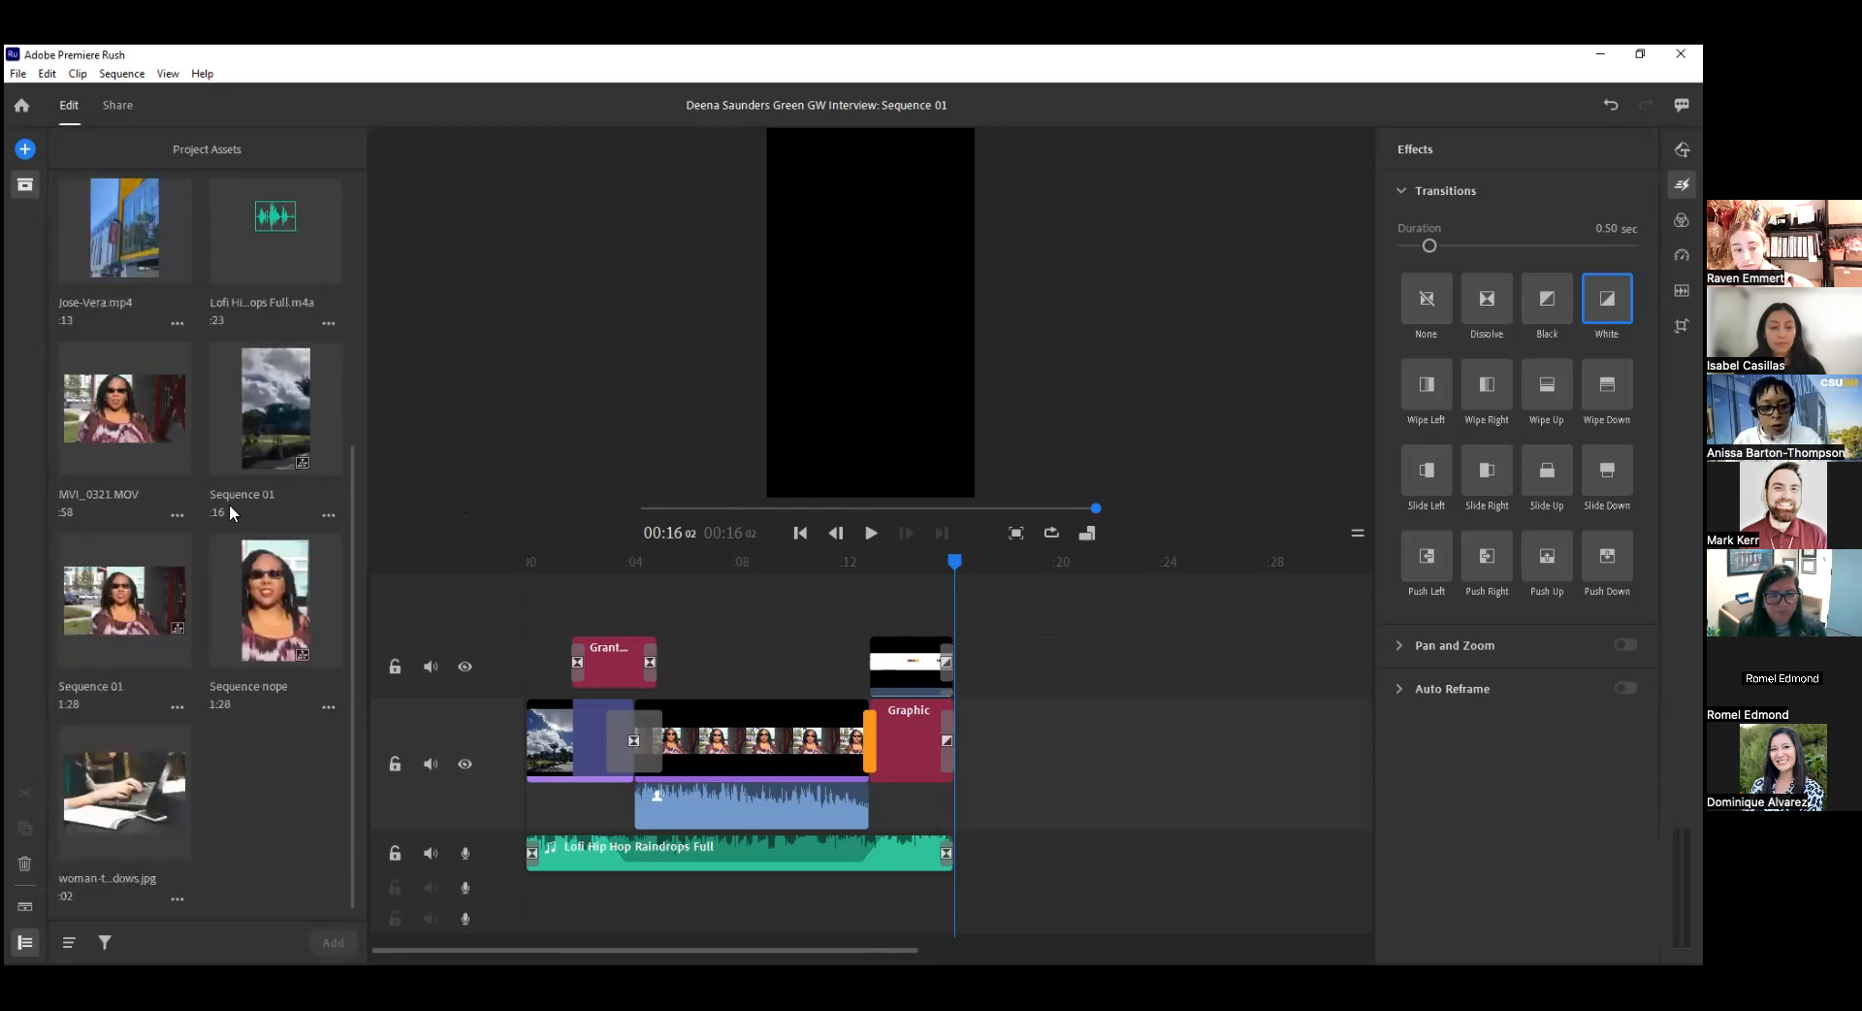
click(329, 510)
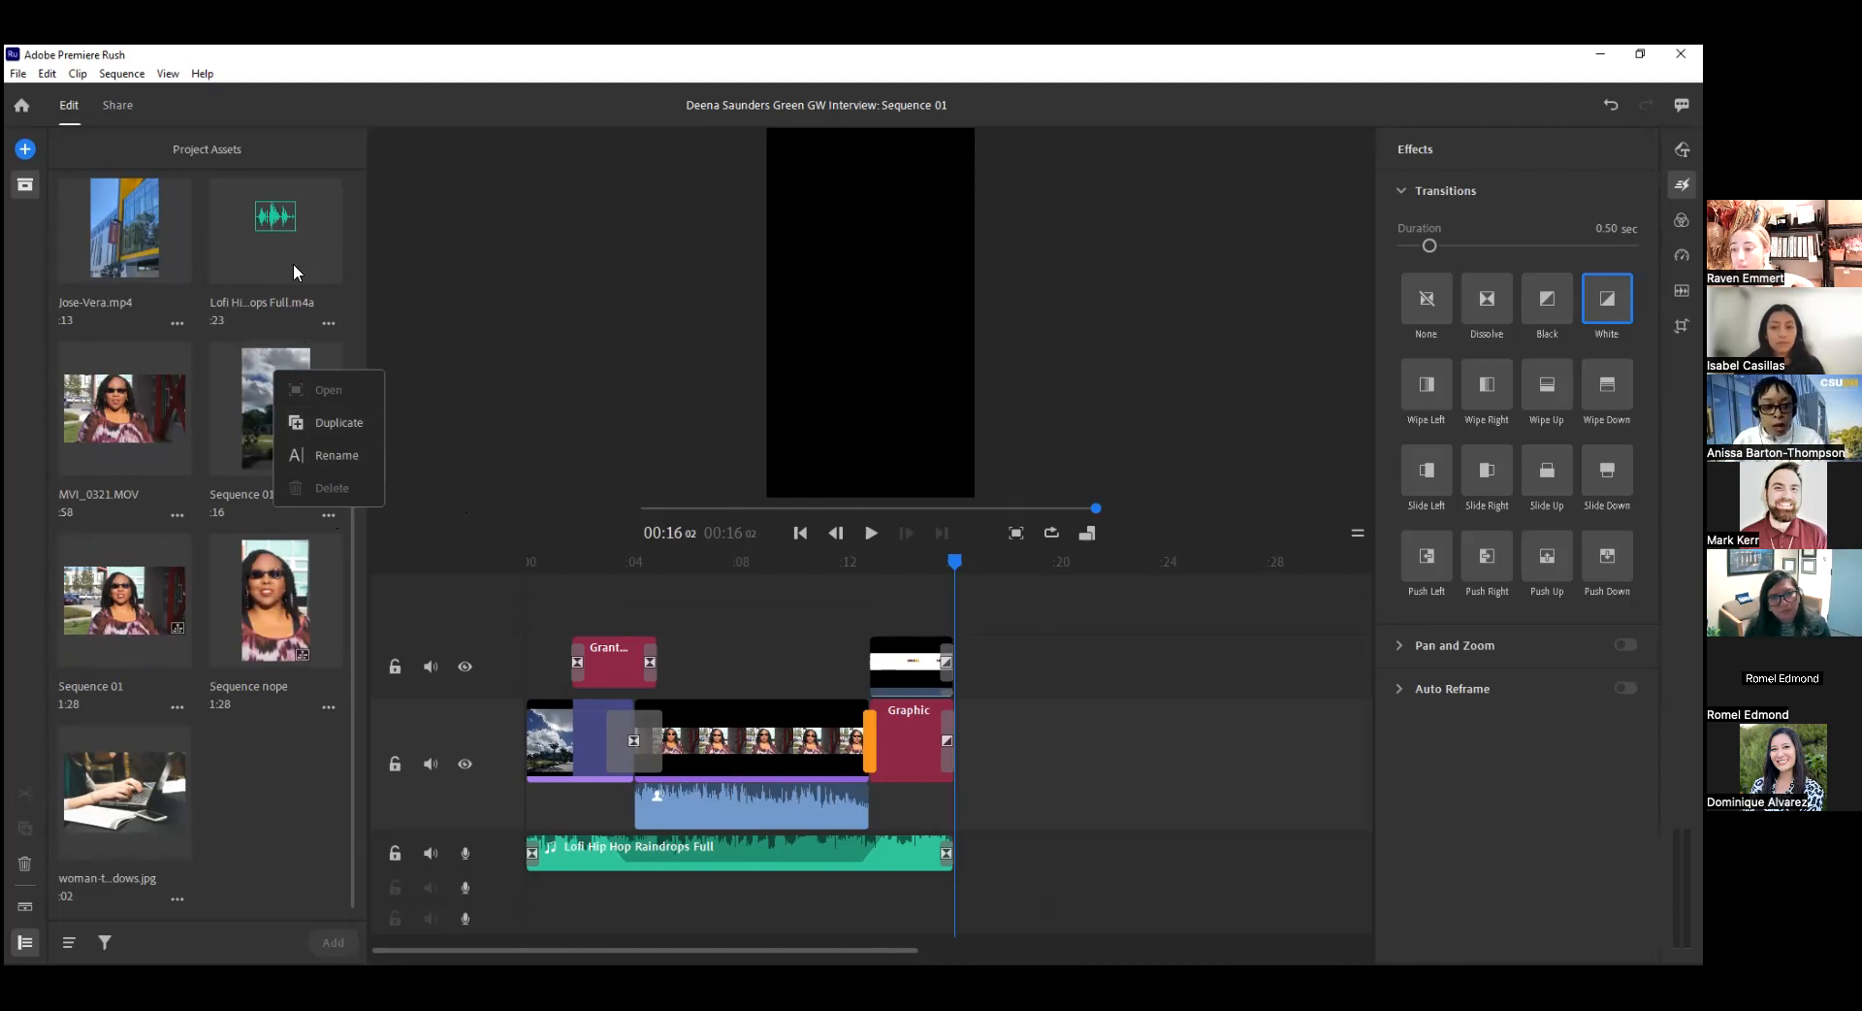
click(487, 411)
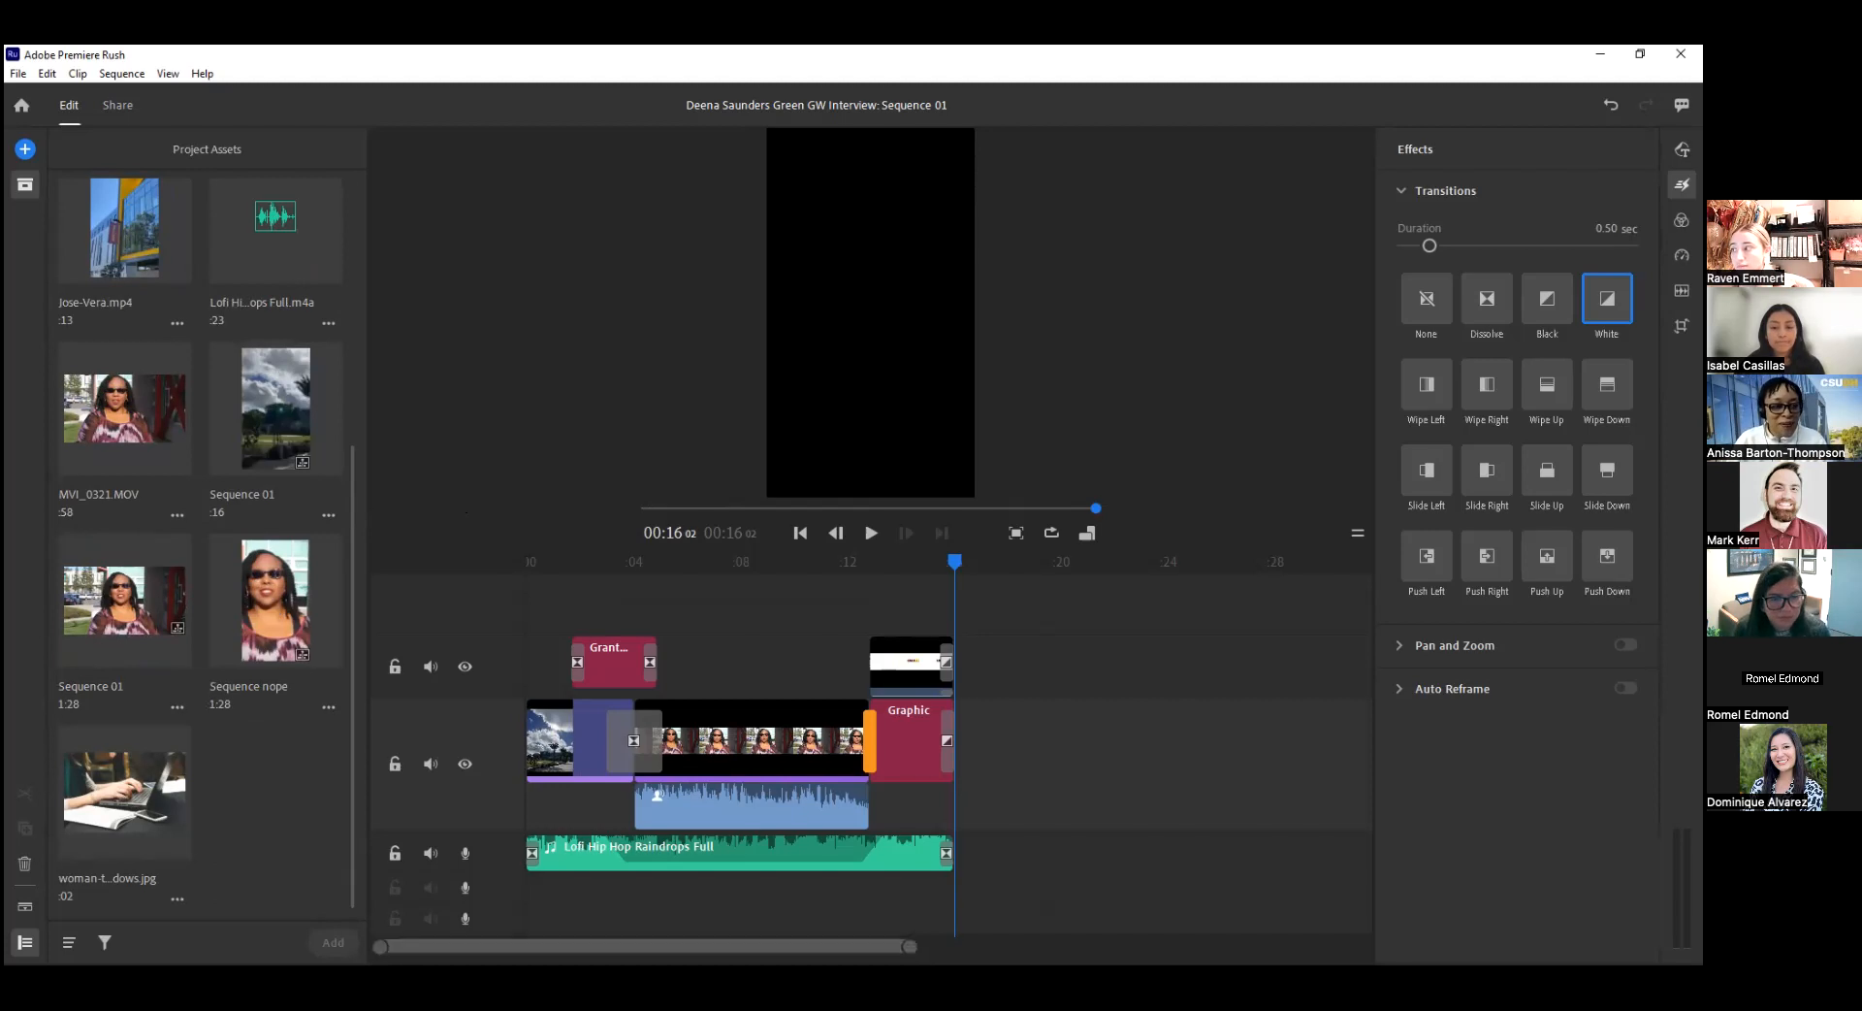
click(25, 184)
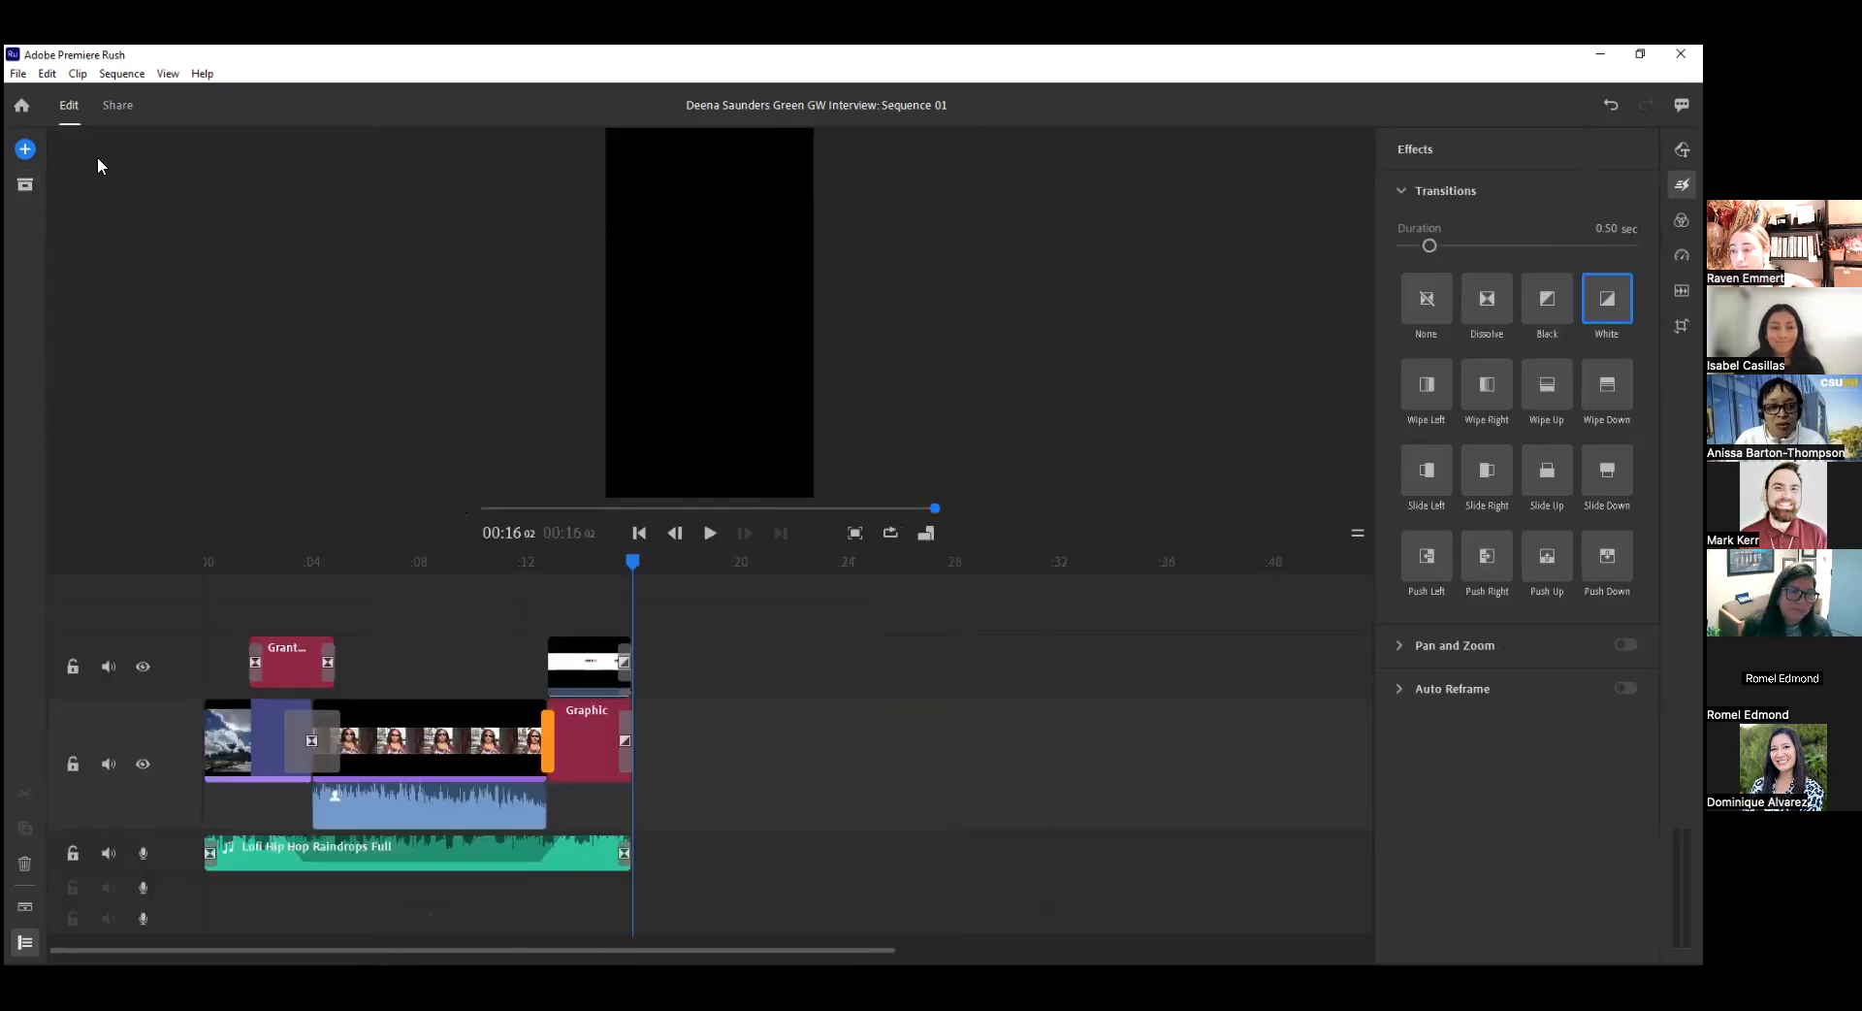
Open the sharing settings and examine the local export's file name, save location, advanced settings and available presets.
click(119, 111)
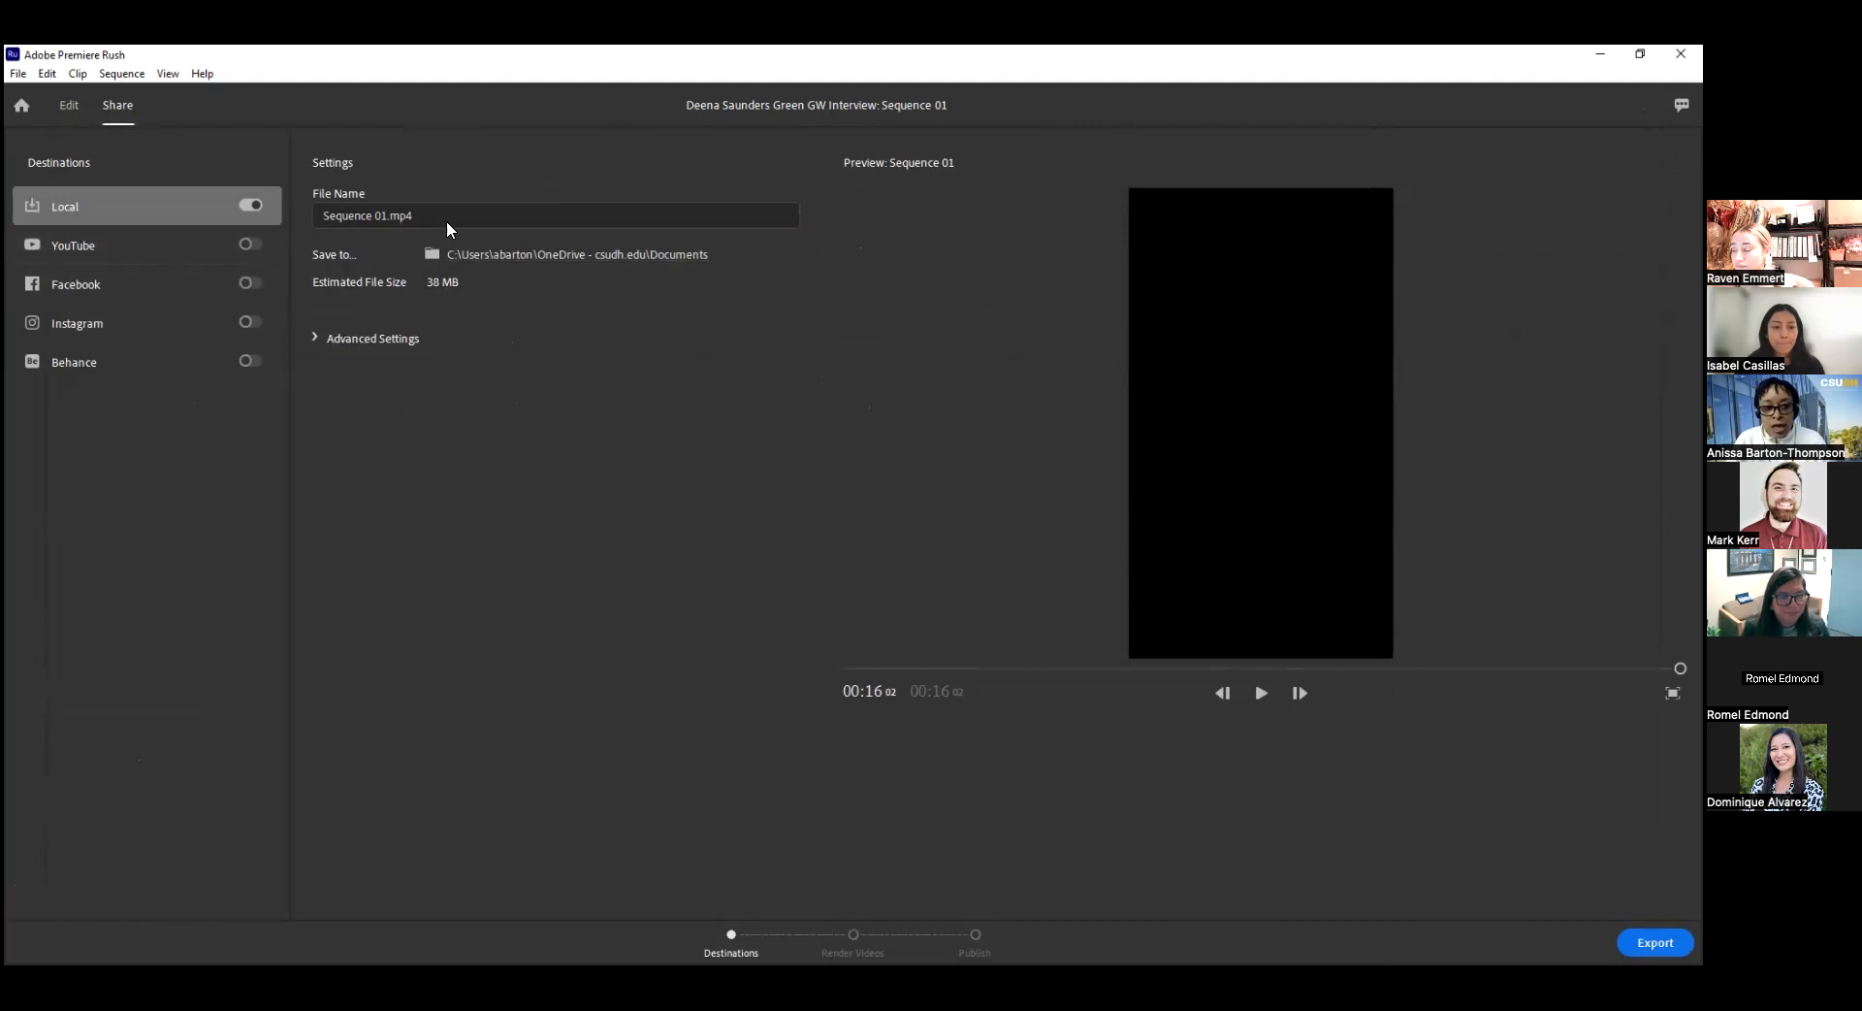
click(400, 215)
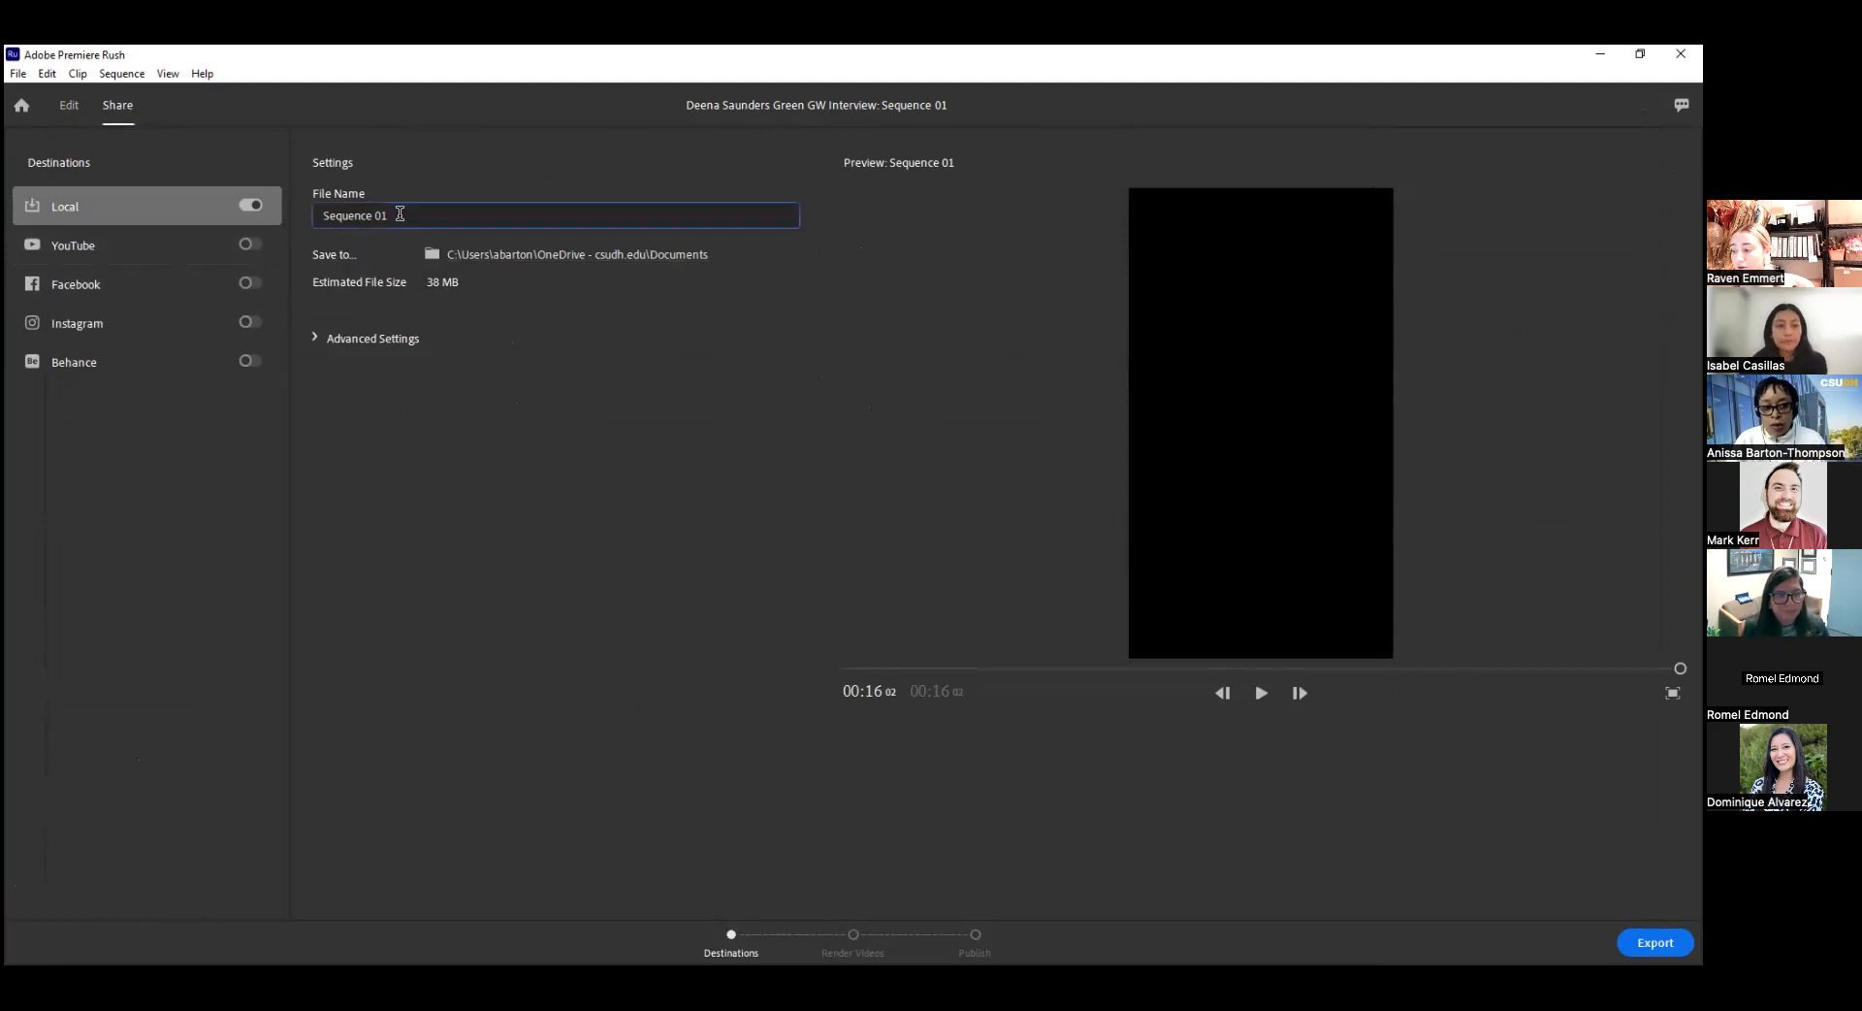
click(493, 259)
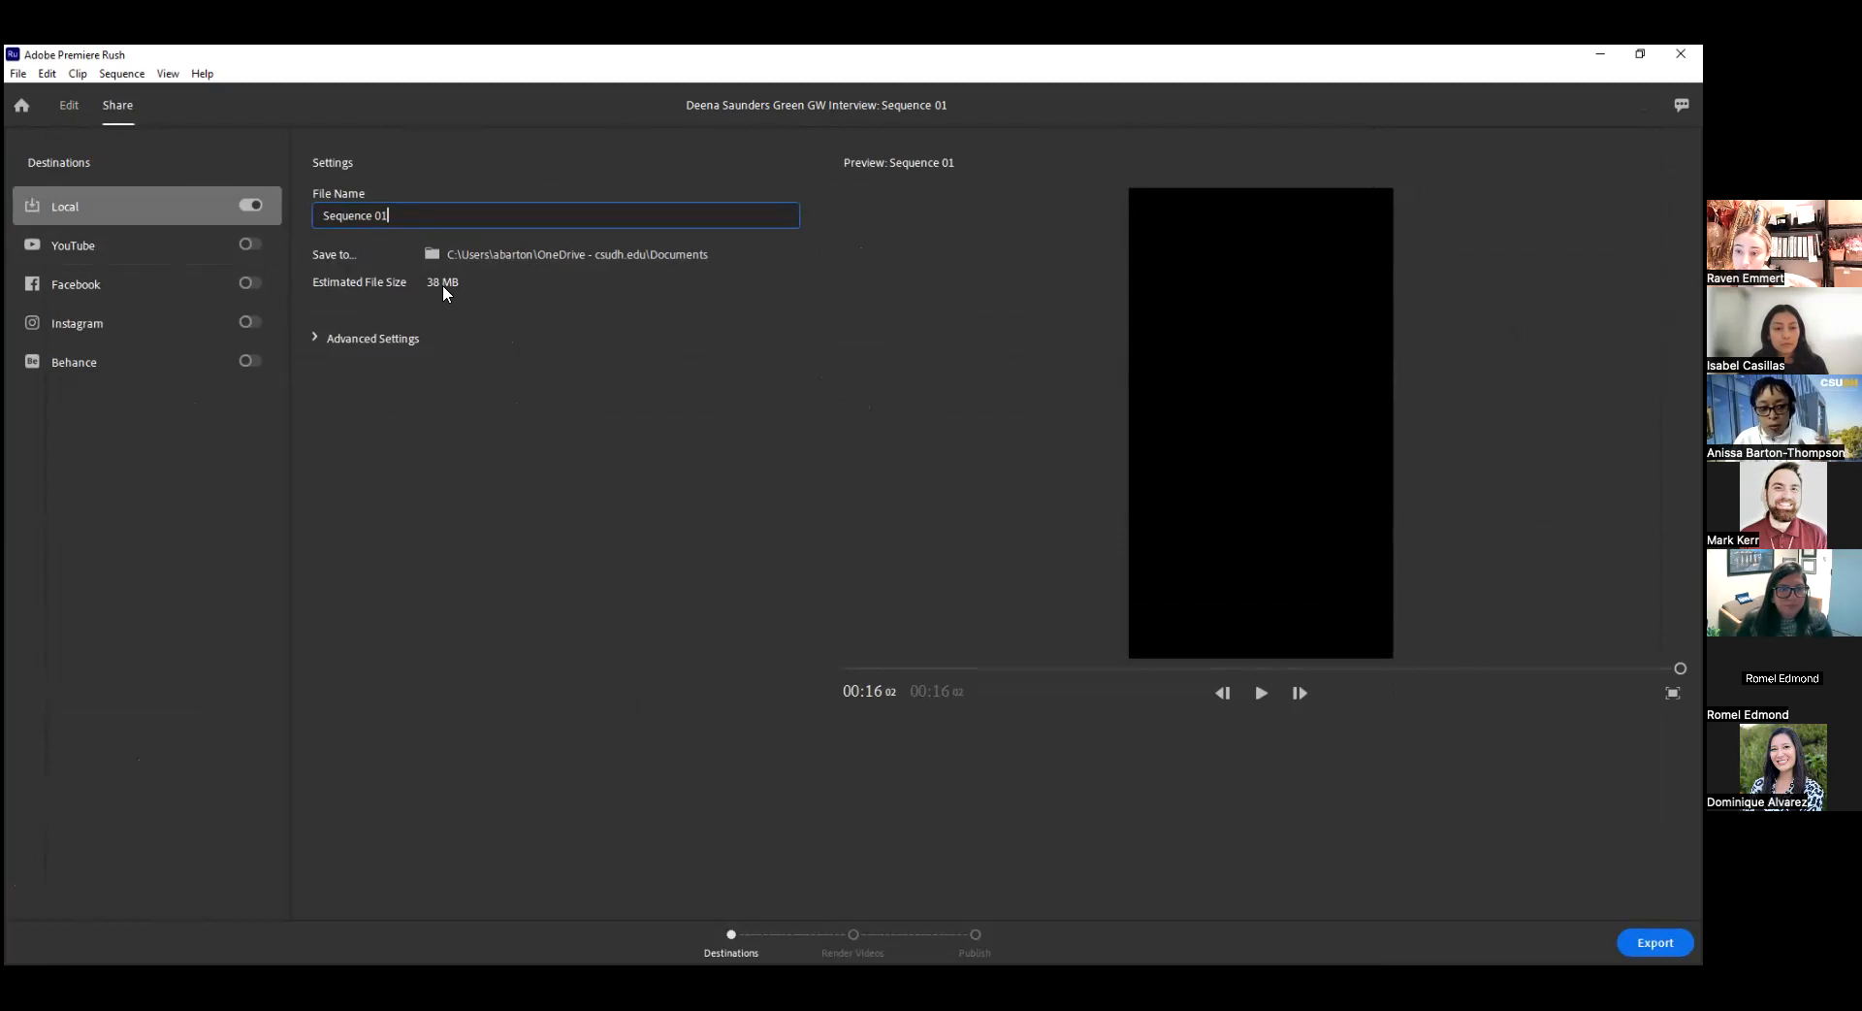
click(314, 336)
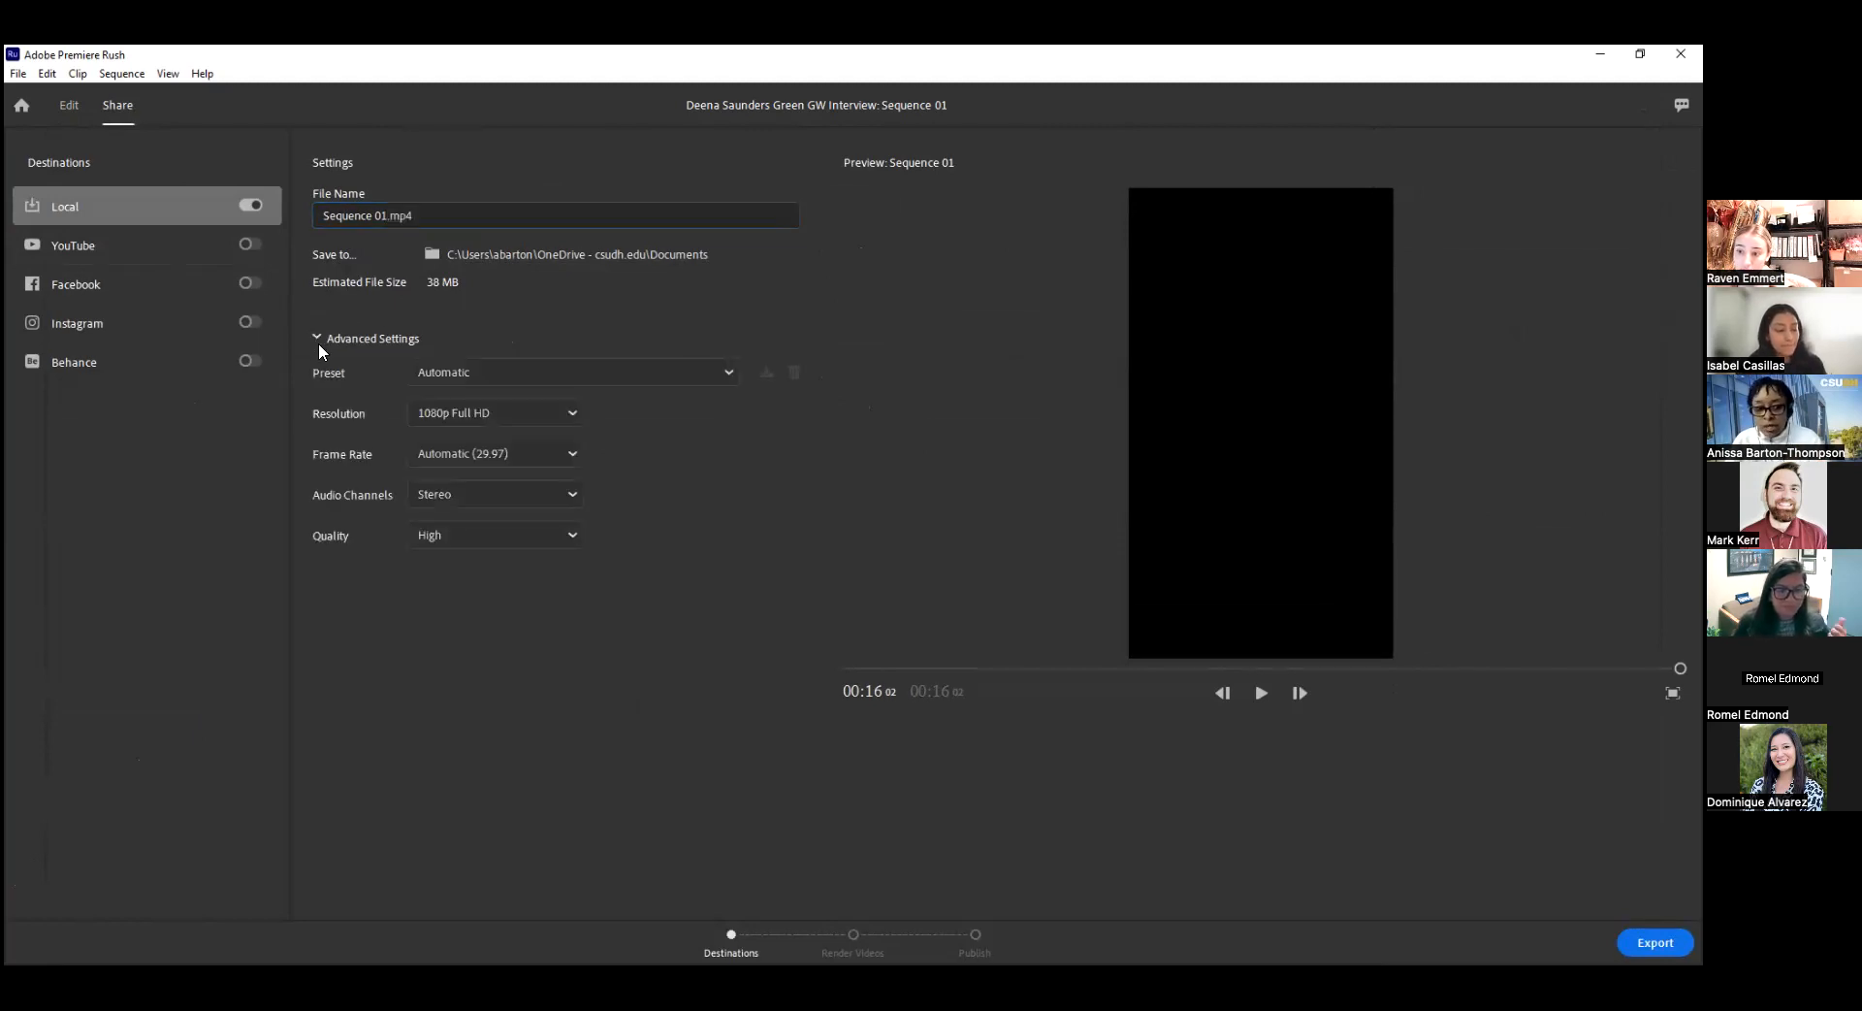
click(530, 381)
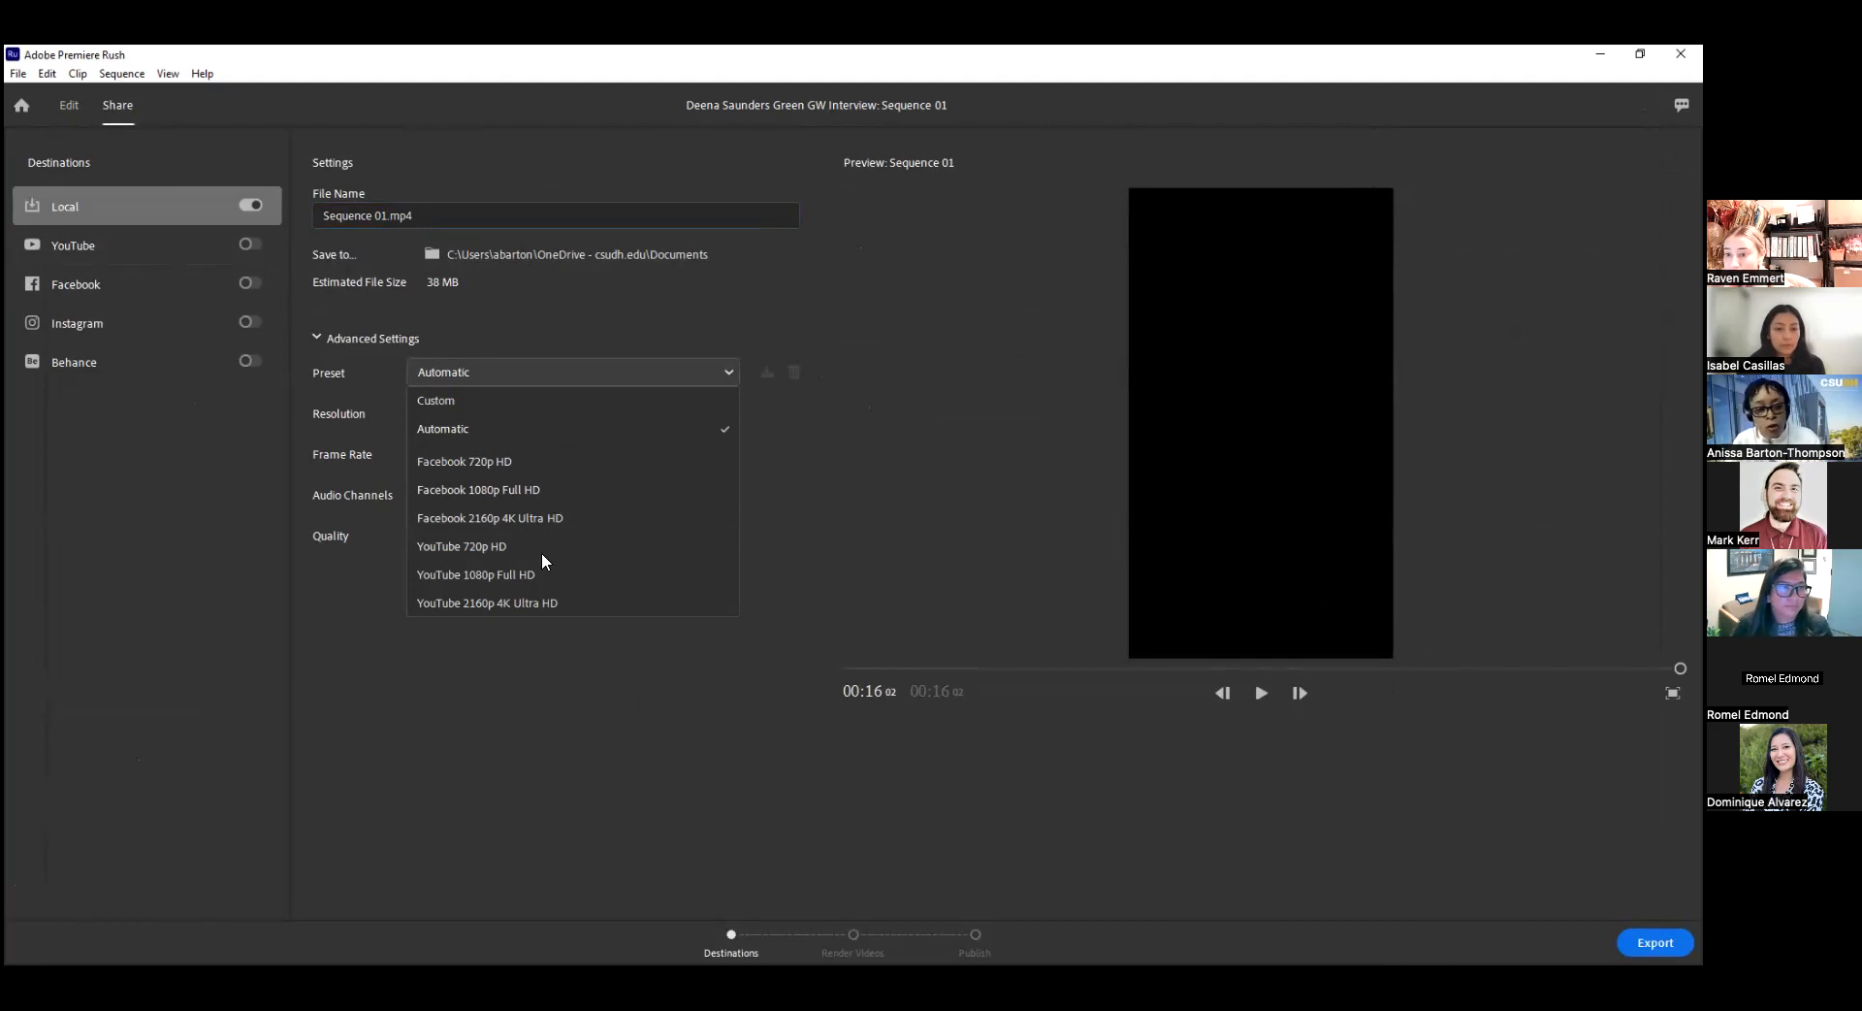
click(256, 590)
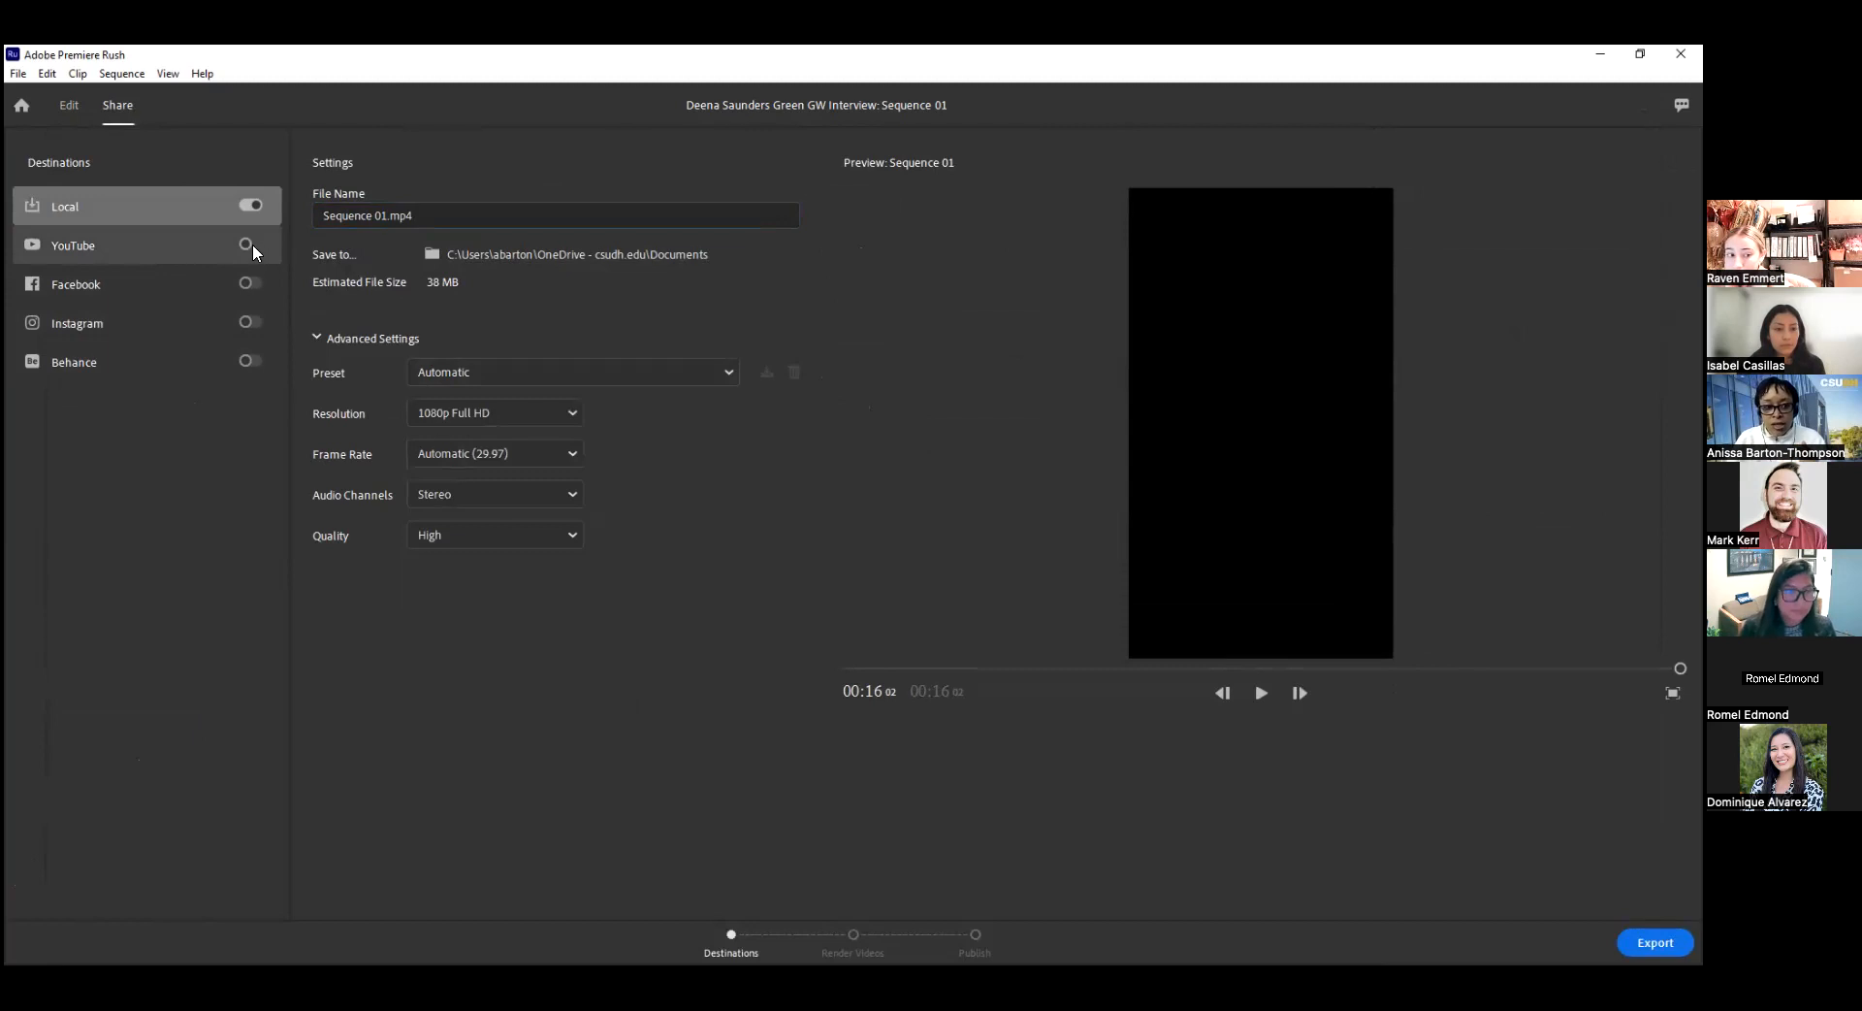
Enable YouTube as a publishing destination and review its playlist choices and advanced settings.
click(187, 242)
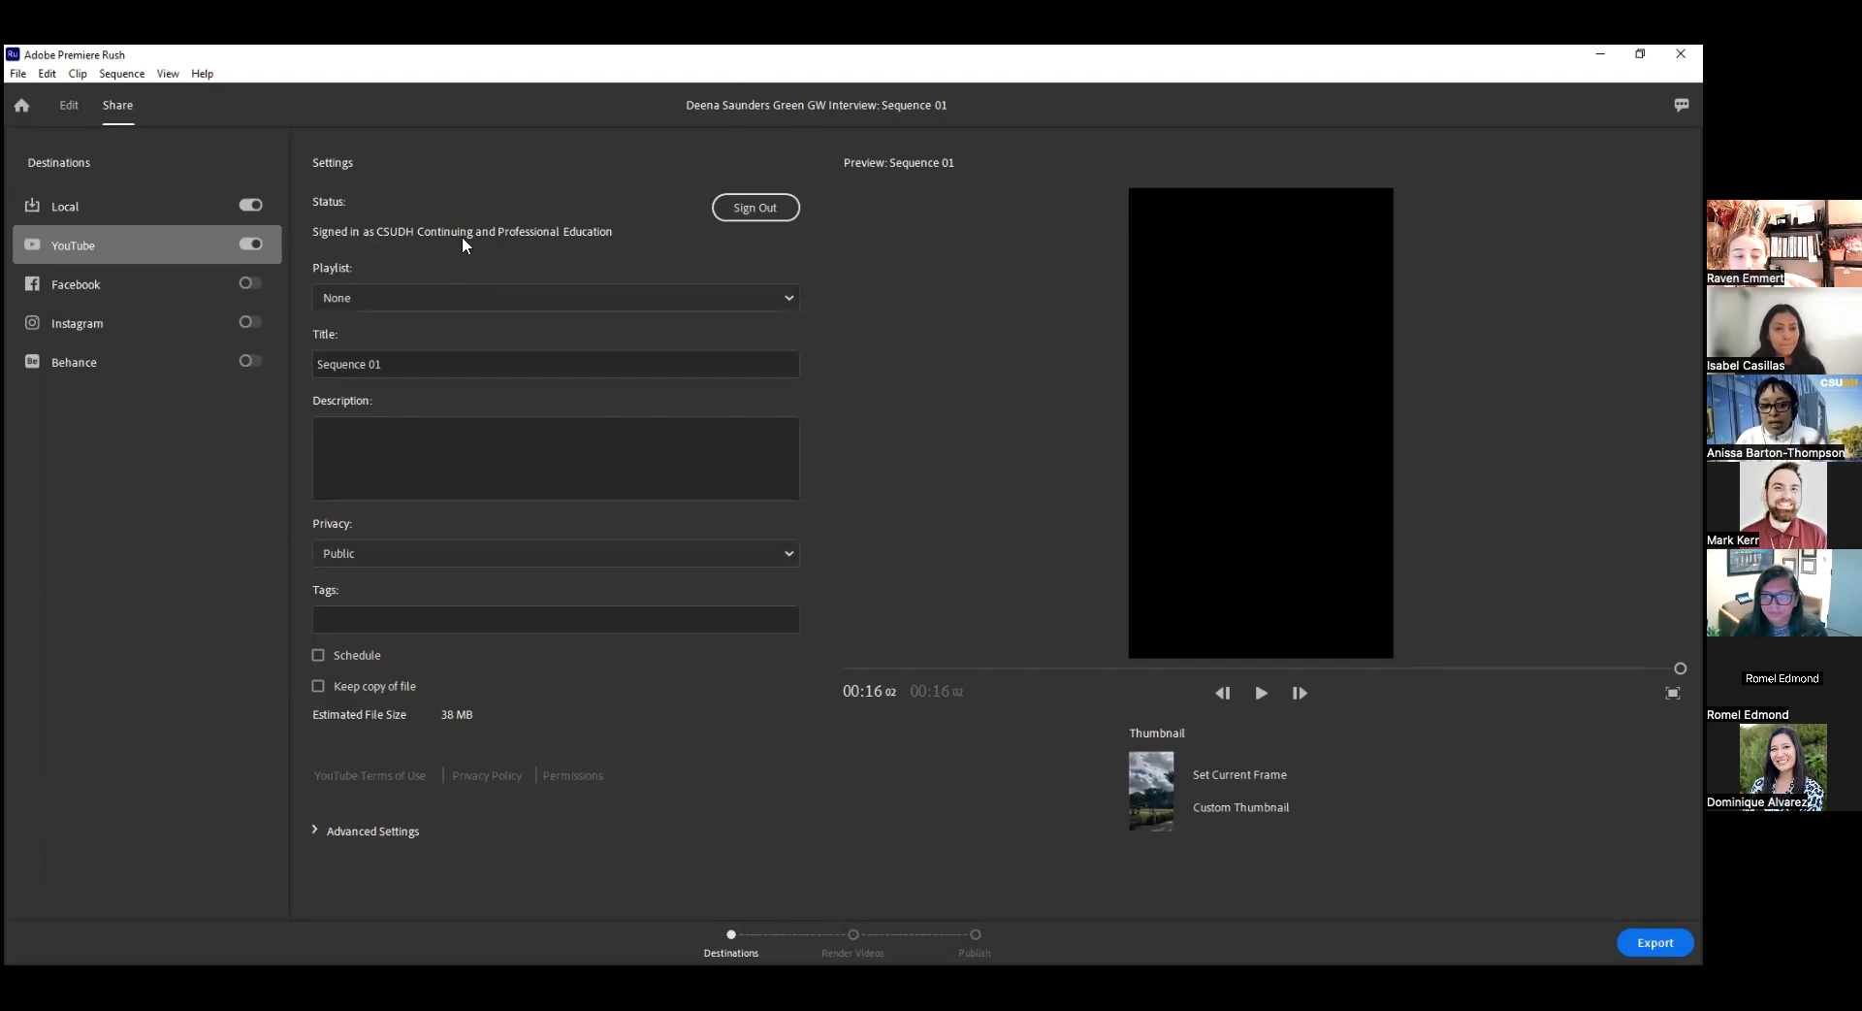
click(456, 292)
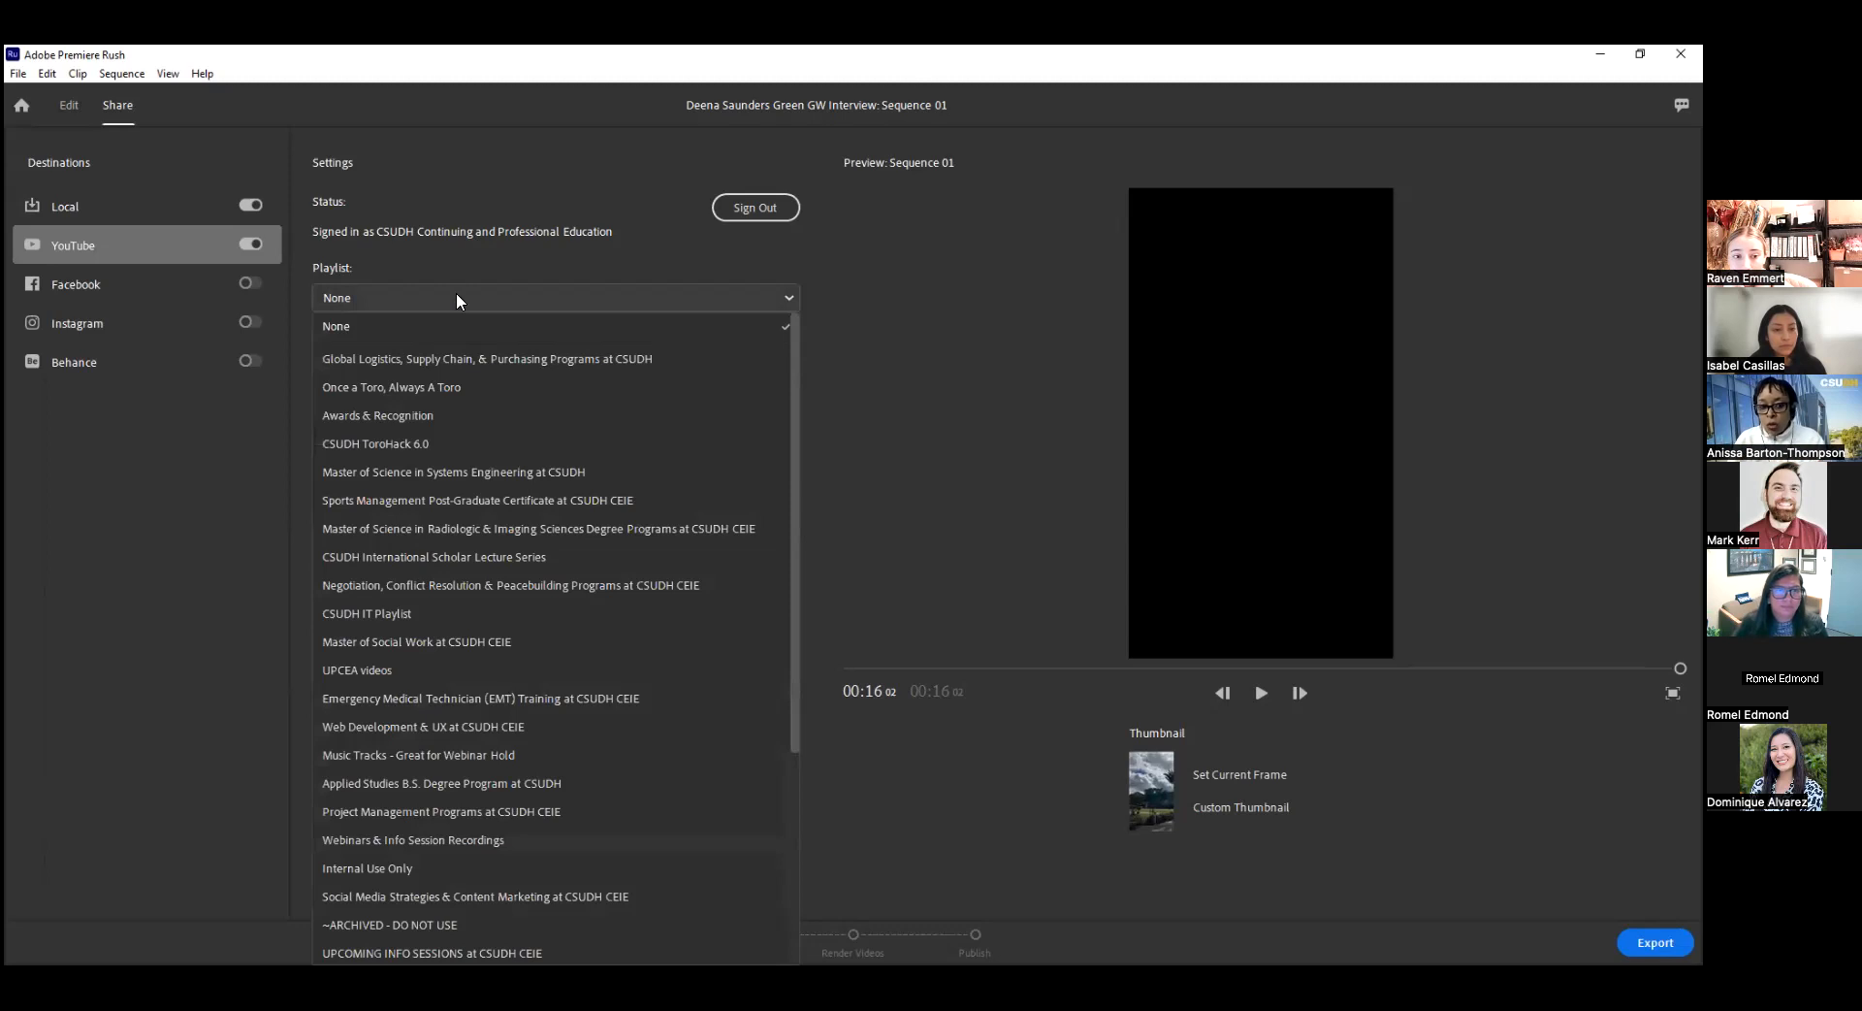
click(456, 293)
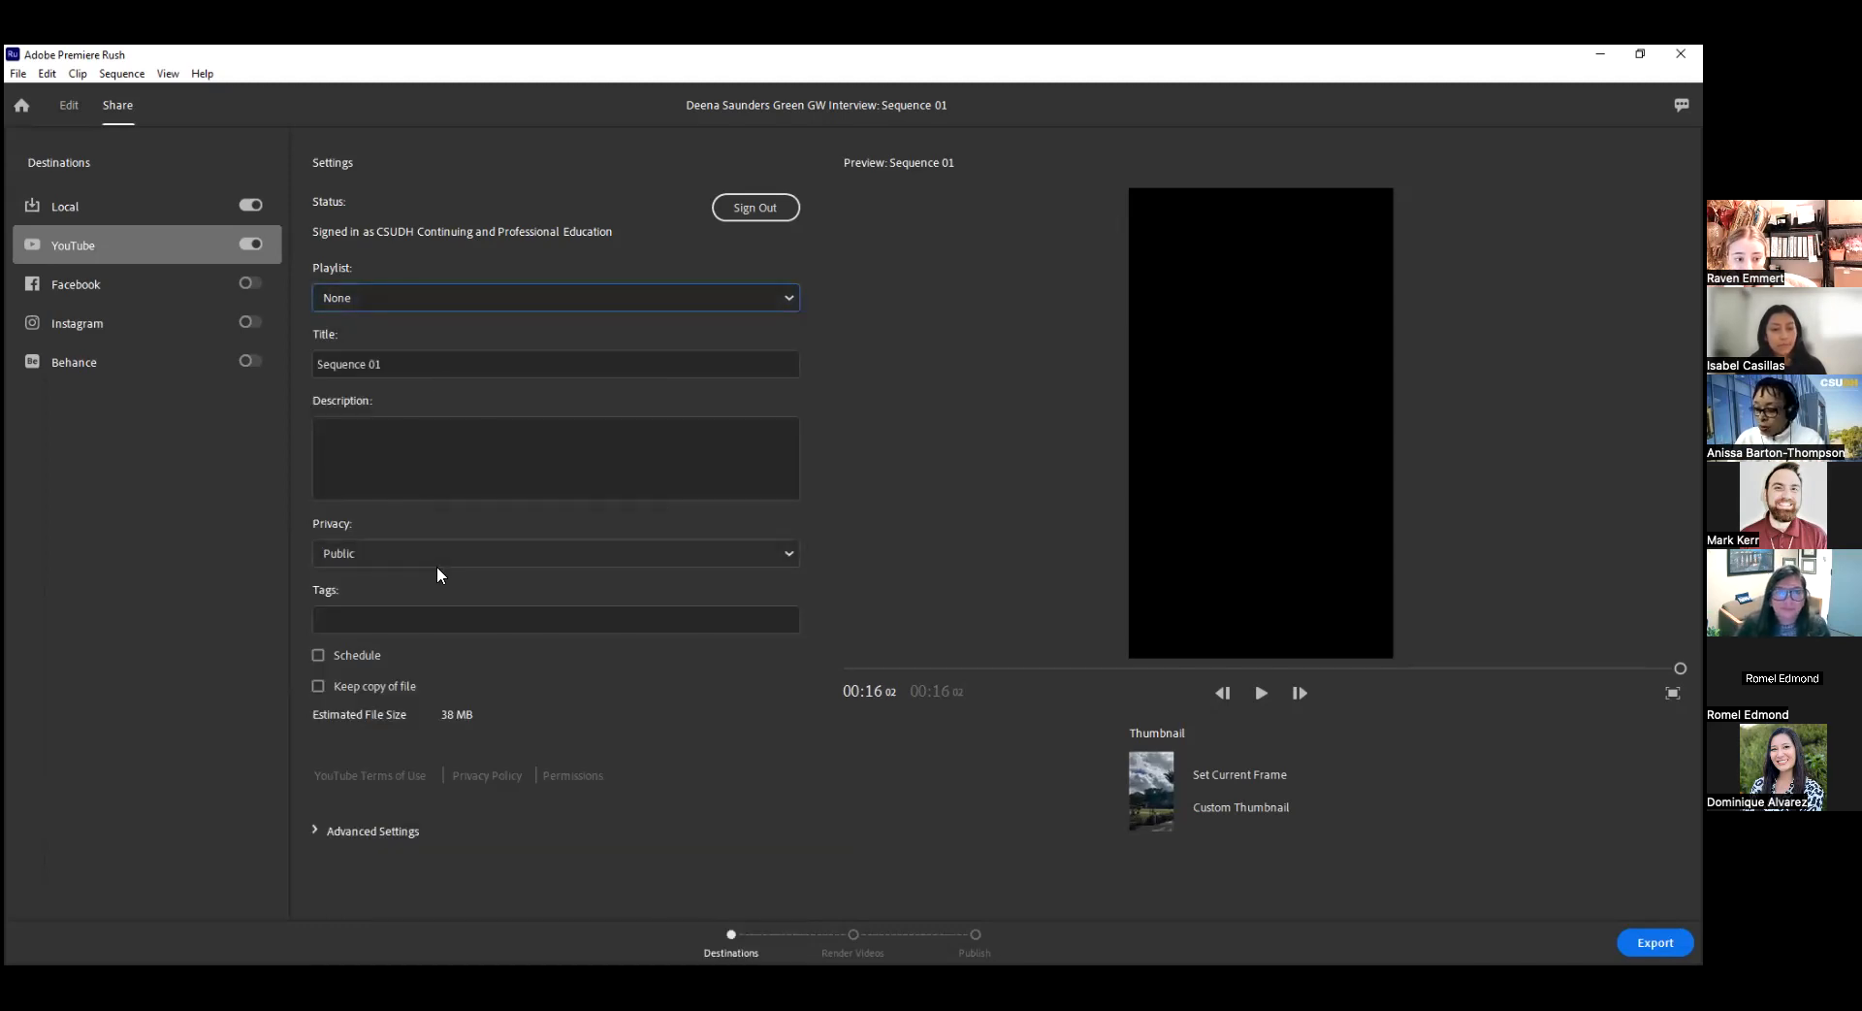
click(340, 832)
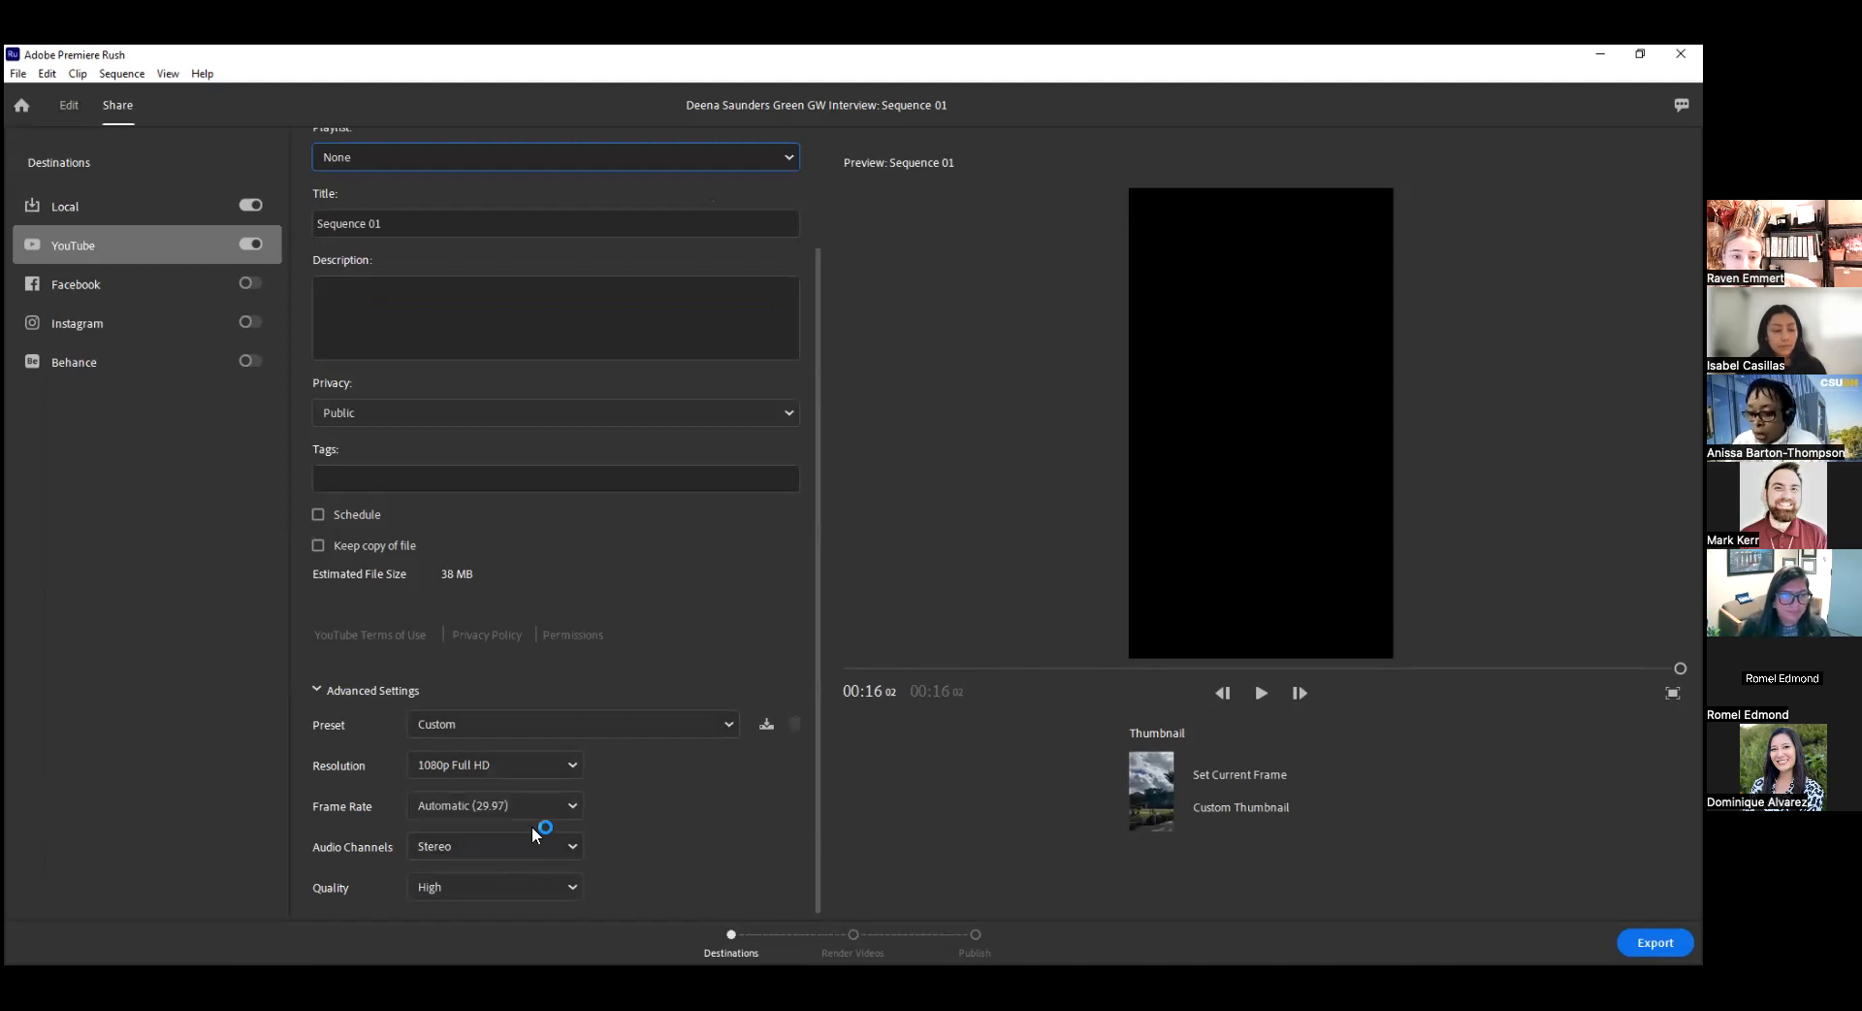
Play the preview up to the Grant Writing & Administration title card at about 3 seconds and set that frame as the YouTube thumbnail.
click(1260, 692)
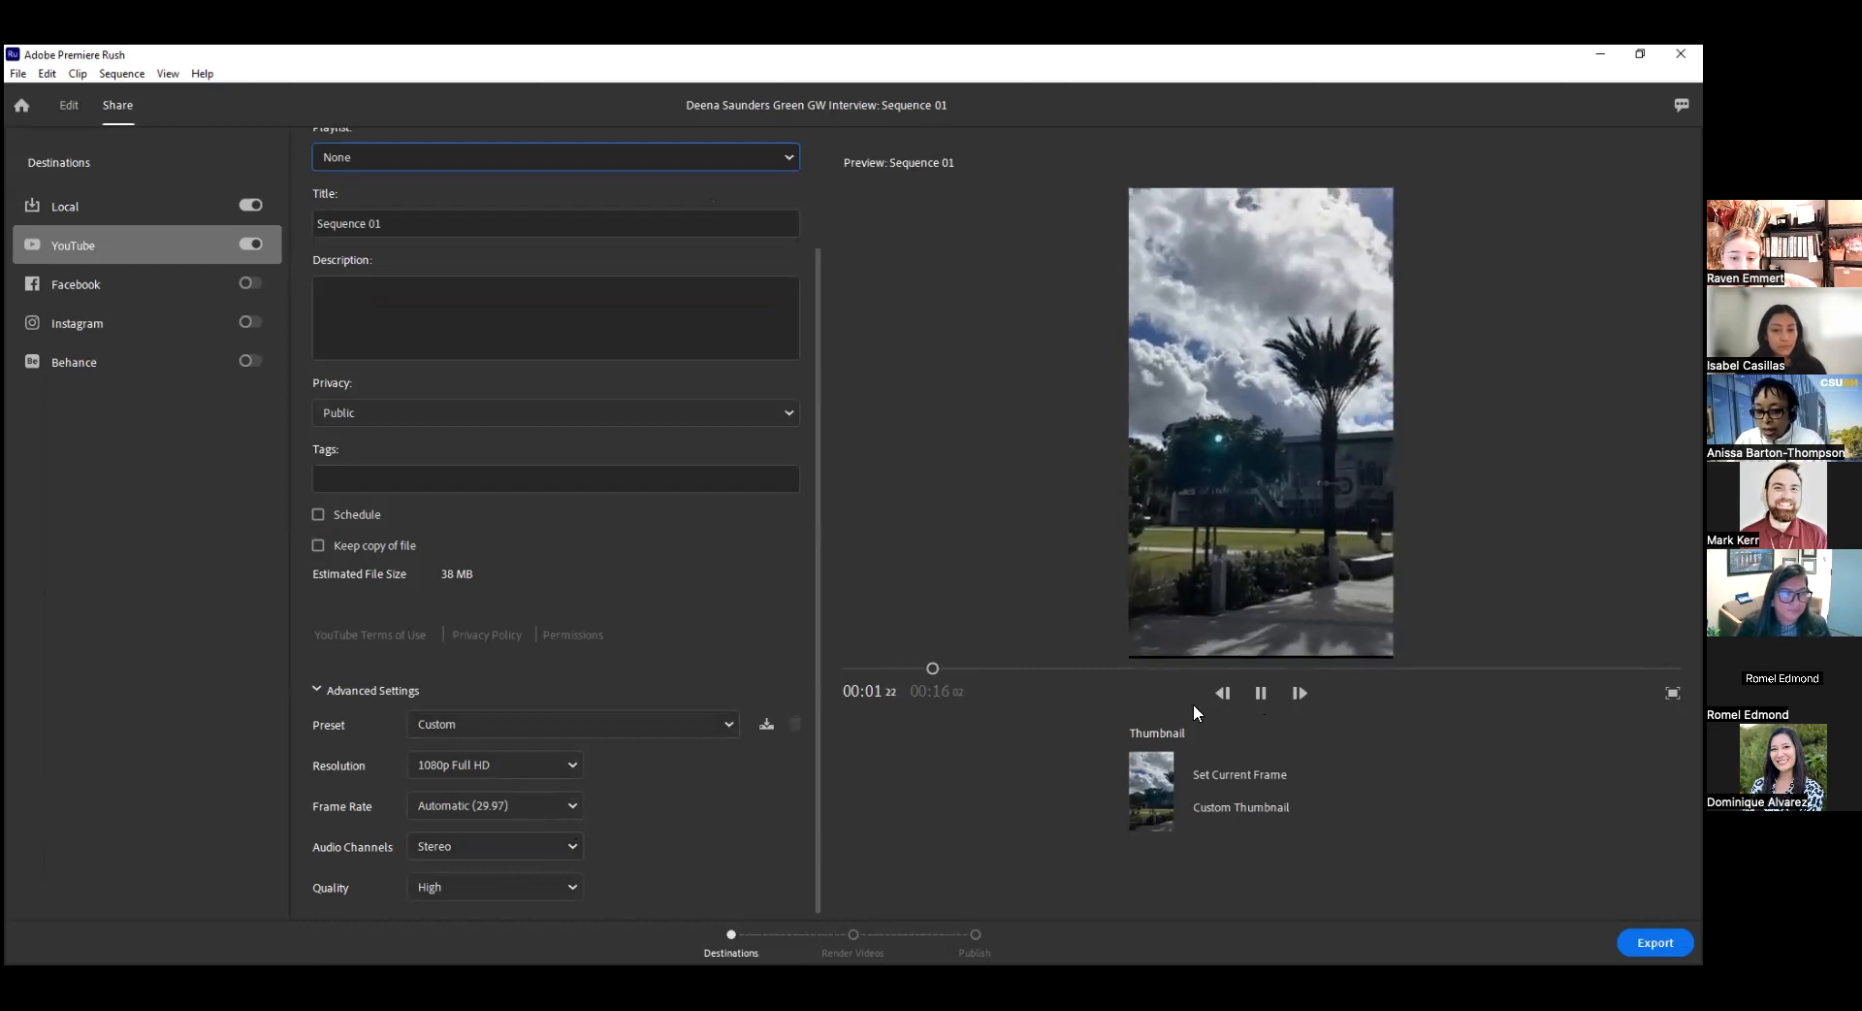
click(1261, 693)
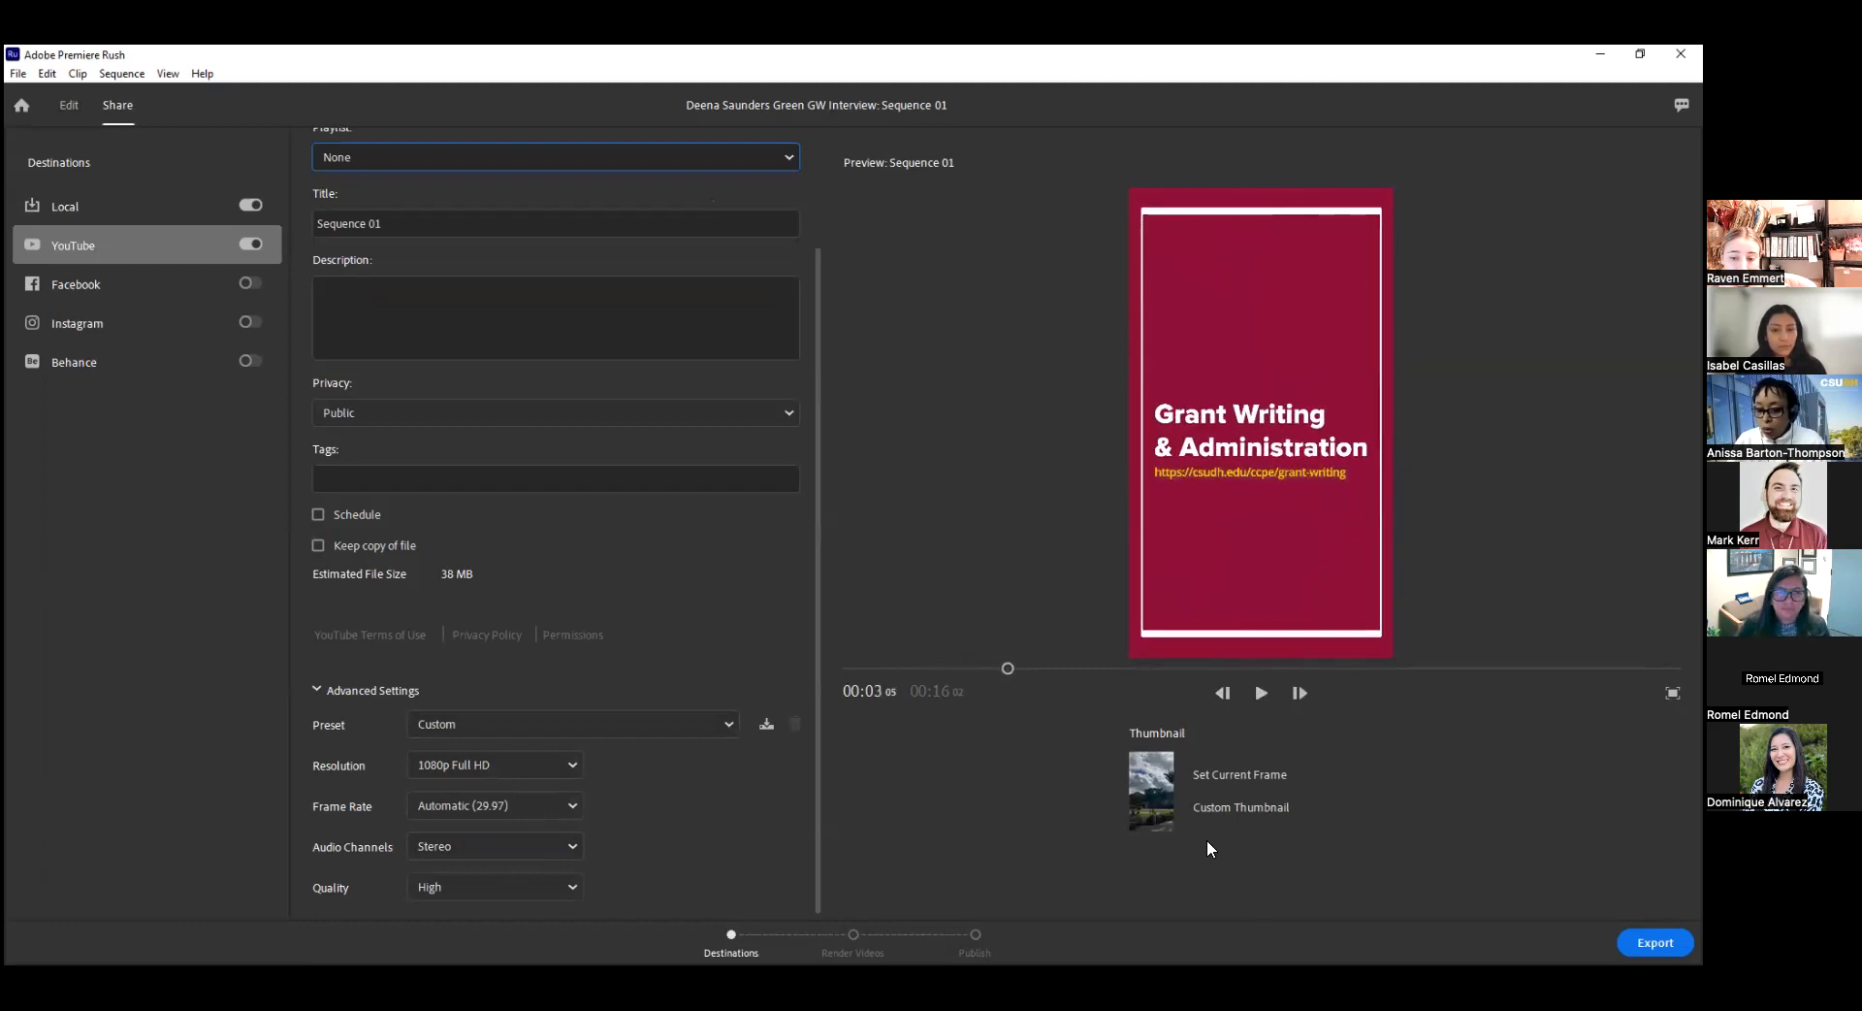
click(1240, 776)
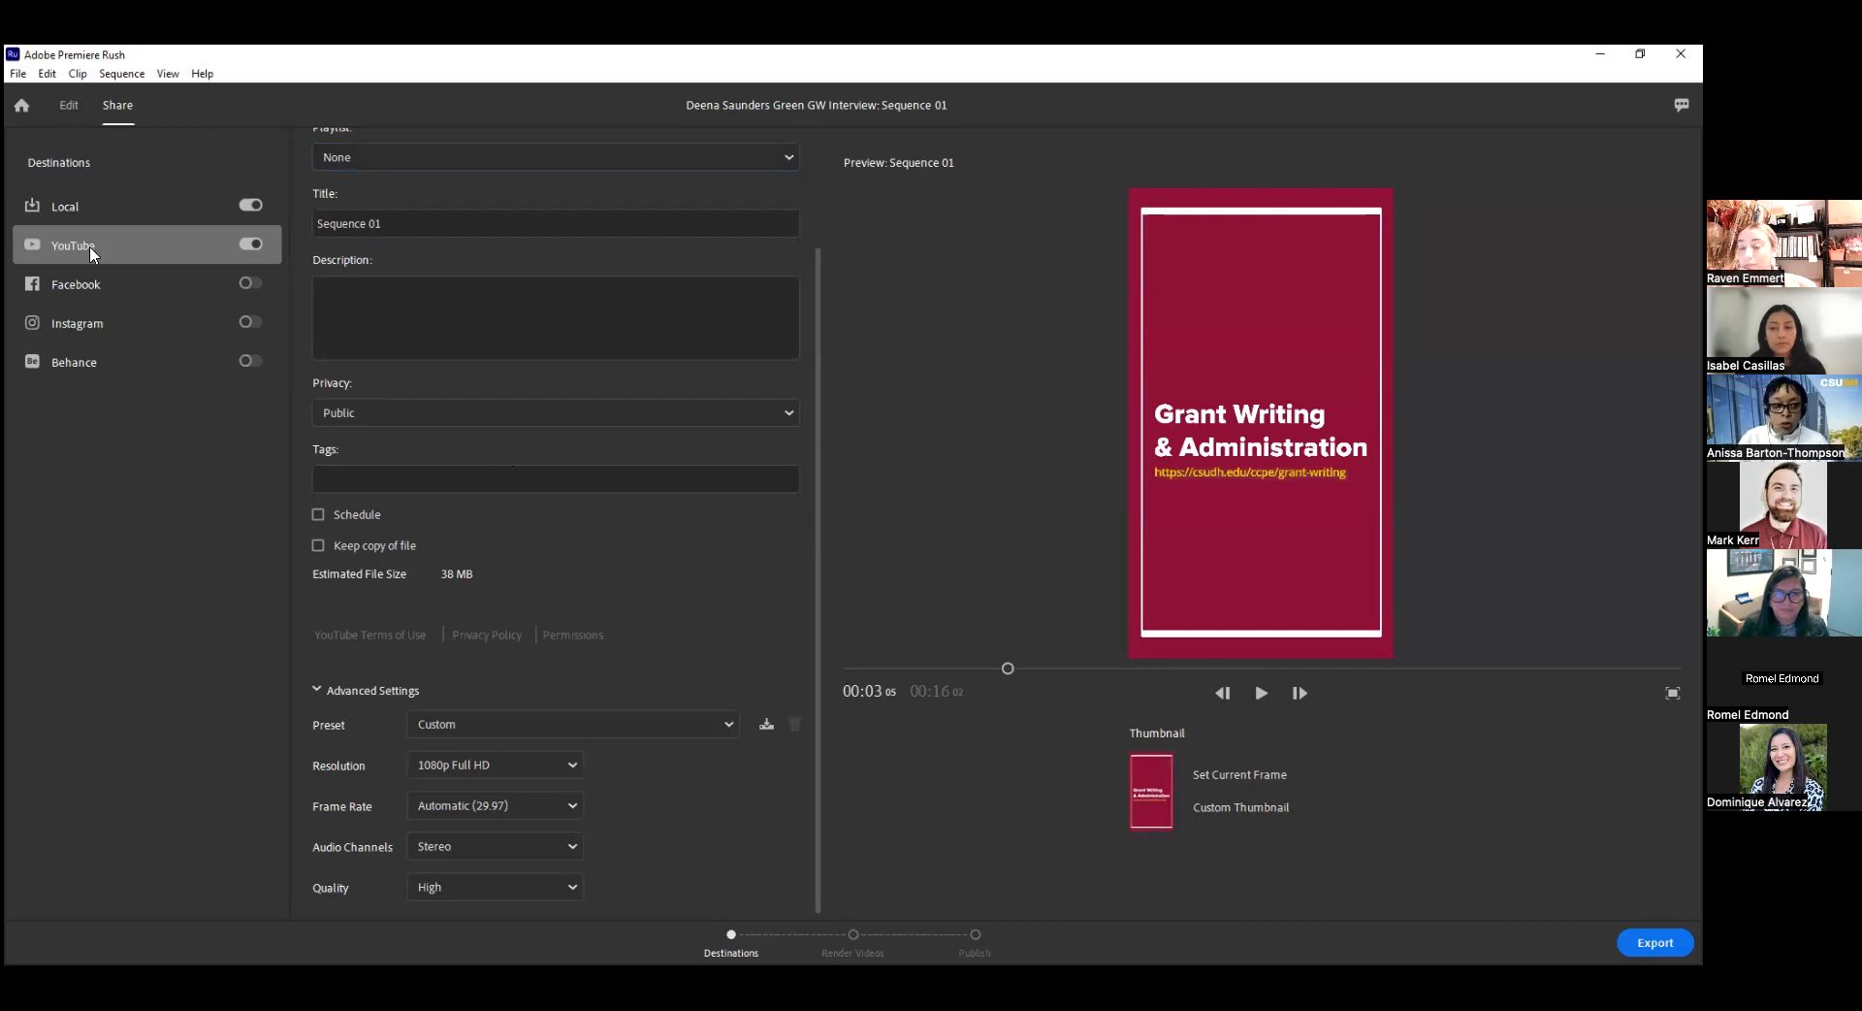
Enable Facebook and Instagram as additional publishing destinations, and switch back from the TikTok profile page to Premiere Rush.
click(250, 284)
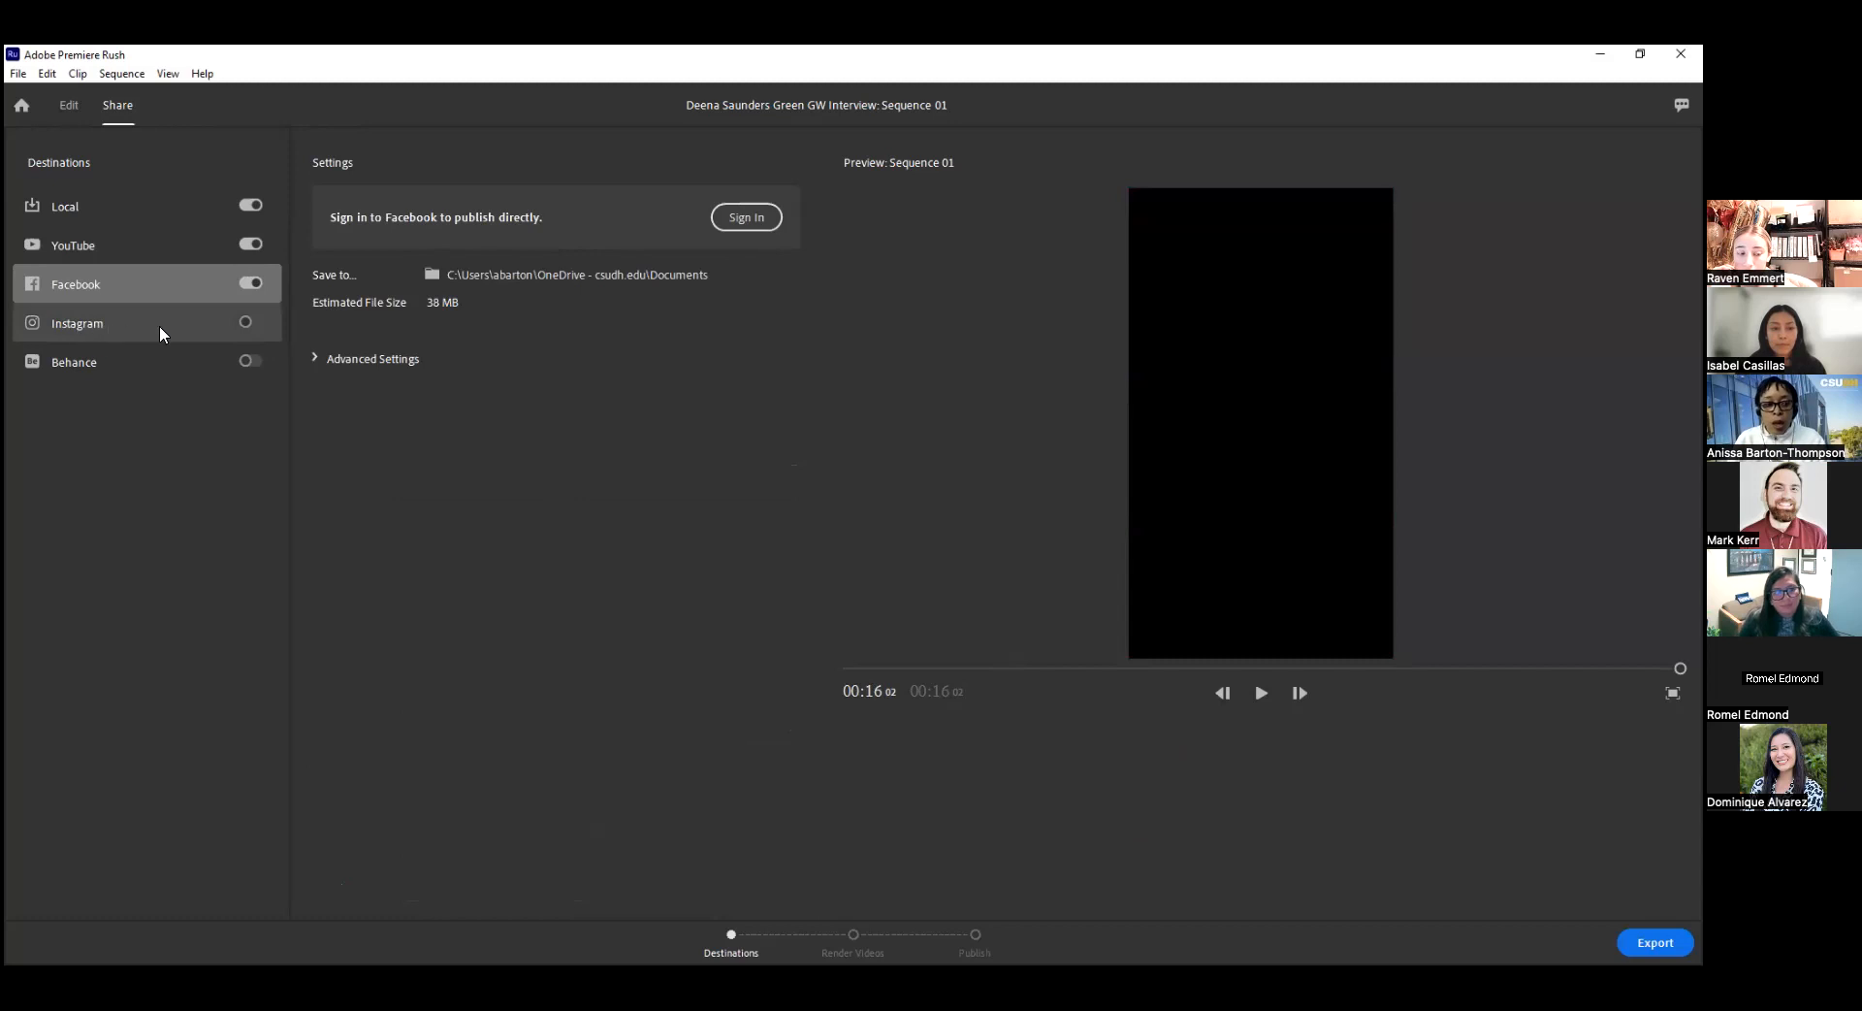
click(249, 324)
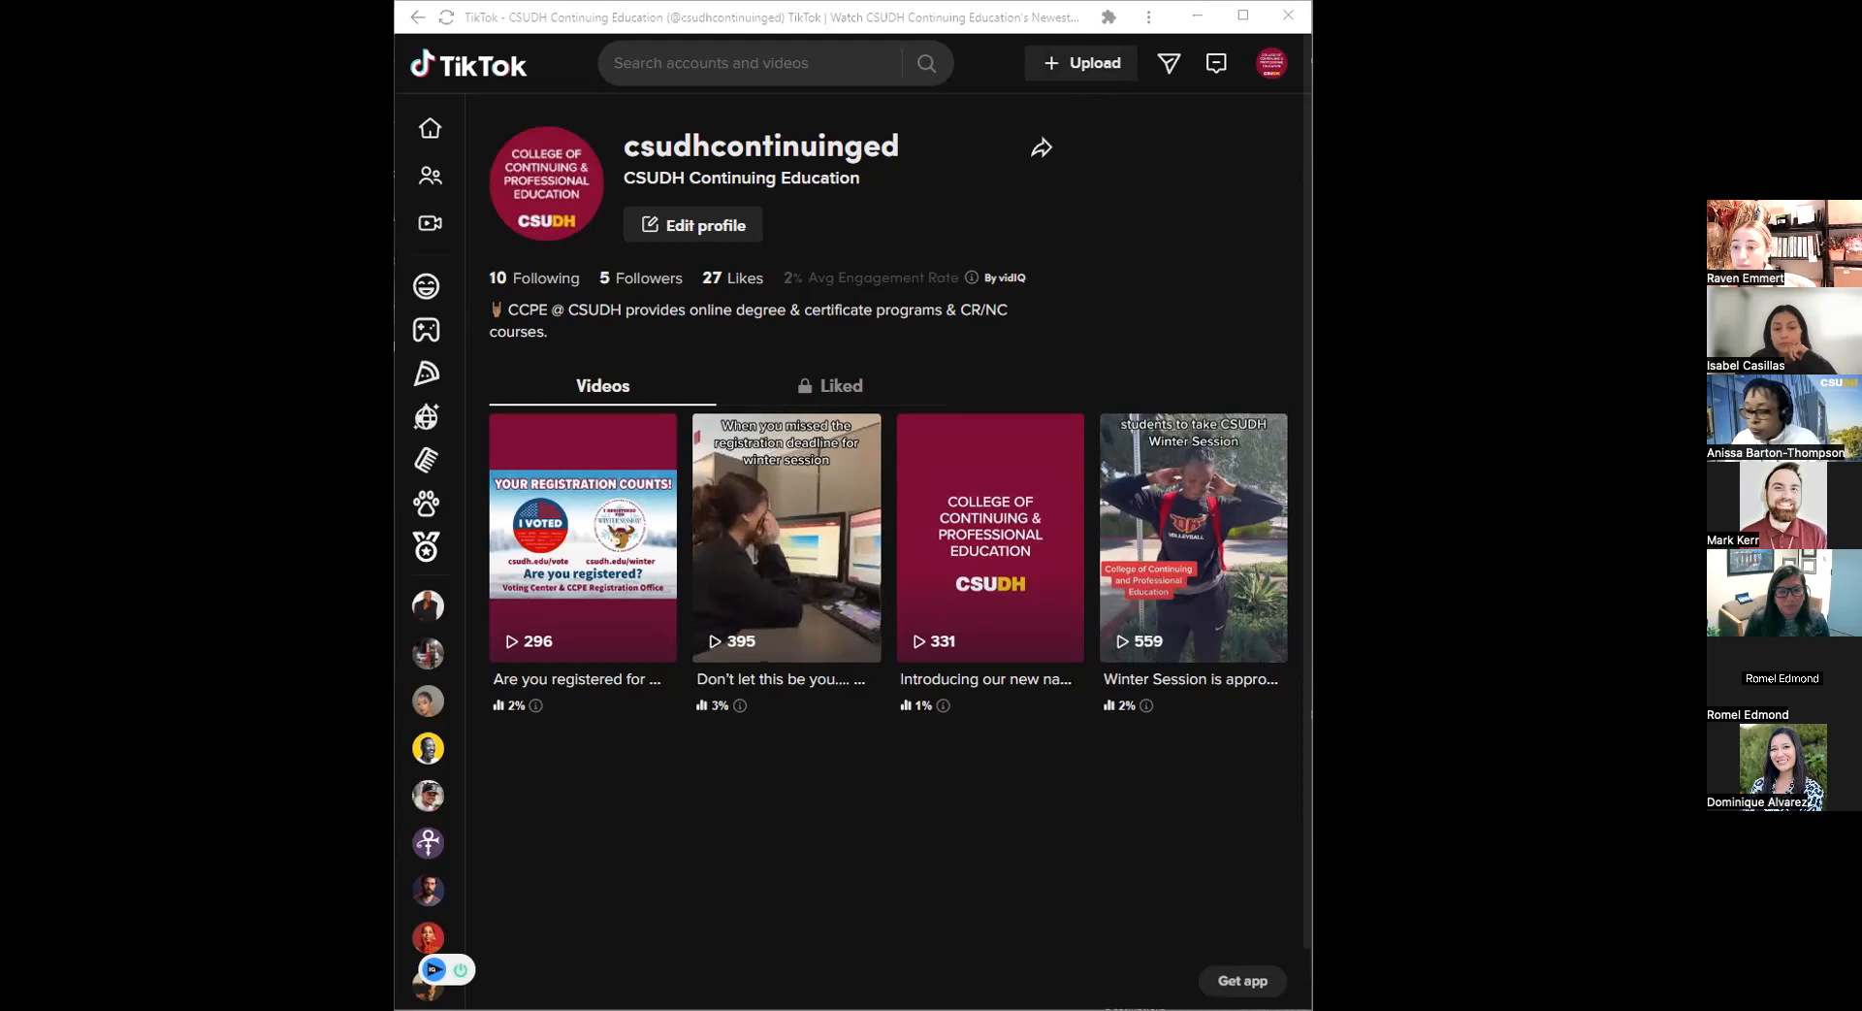
key(alt+Tab)
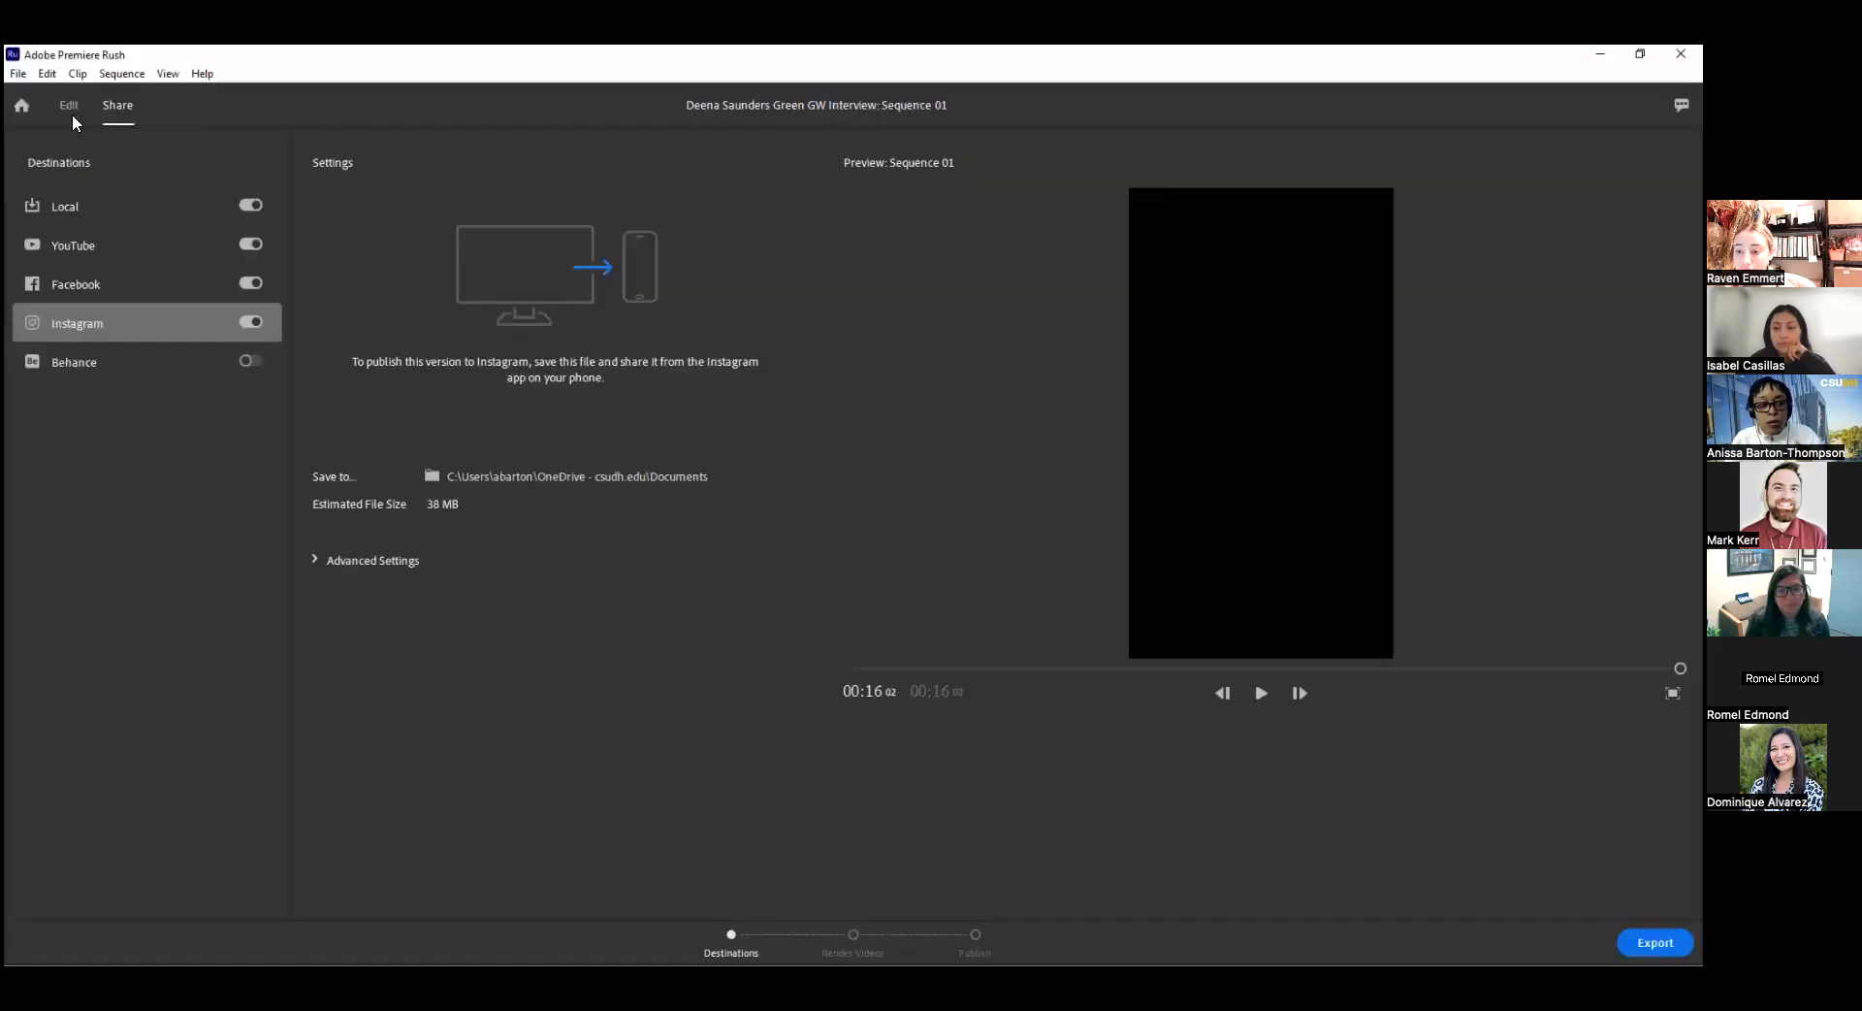